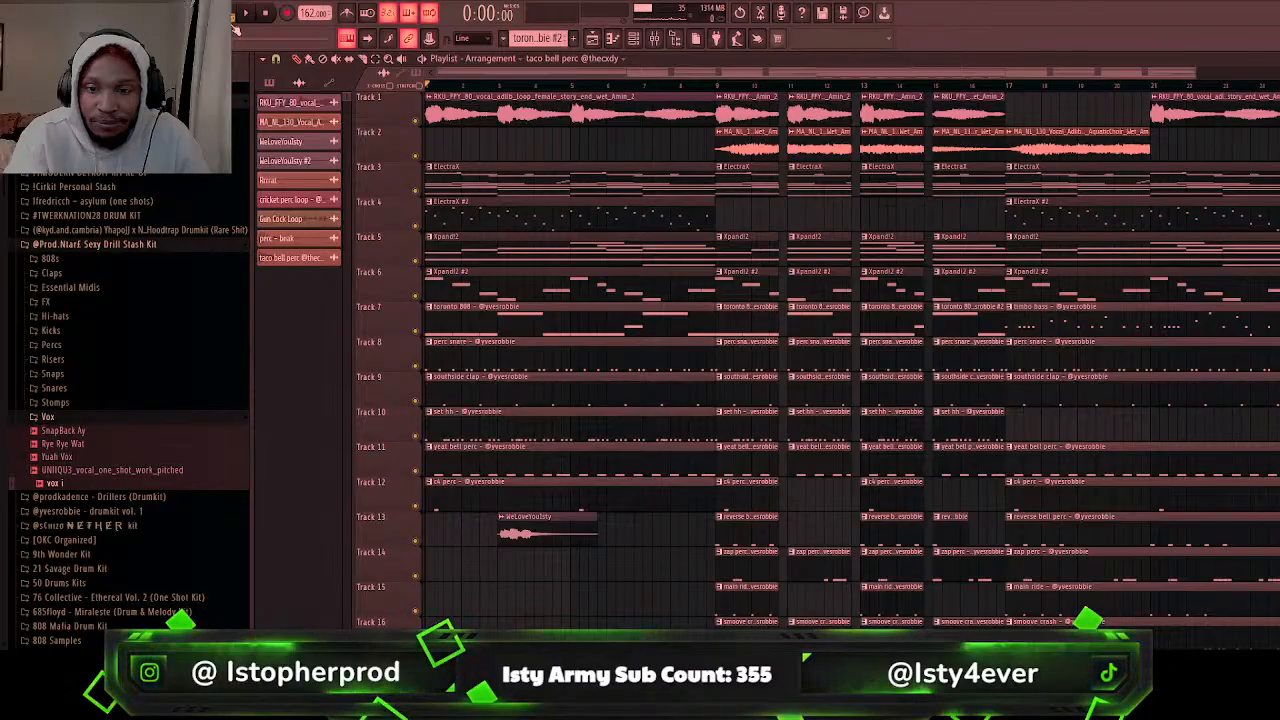
Step: Play the finished arrangement and look over all of its playlist tracks
click(245, 13)
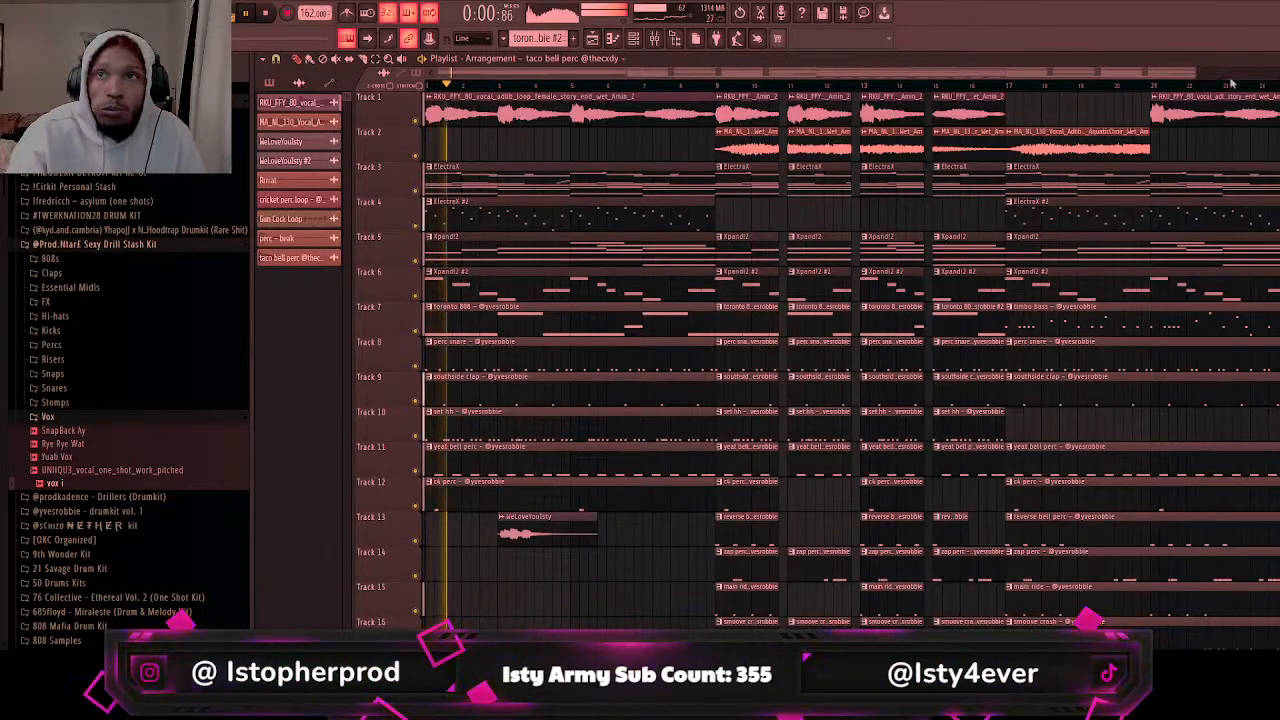
scroll(819, 263, down, 3)
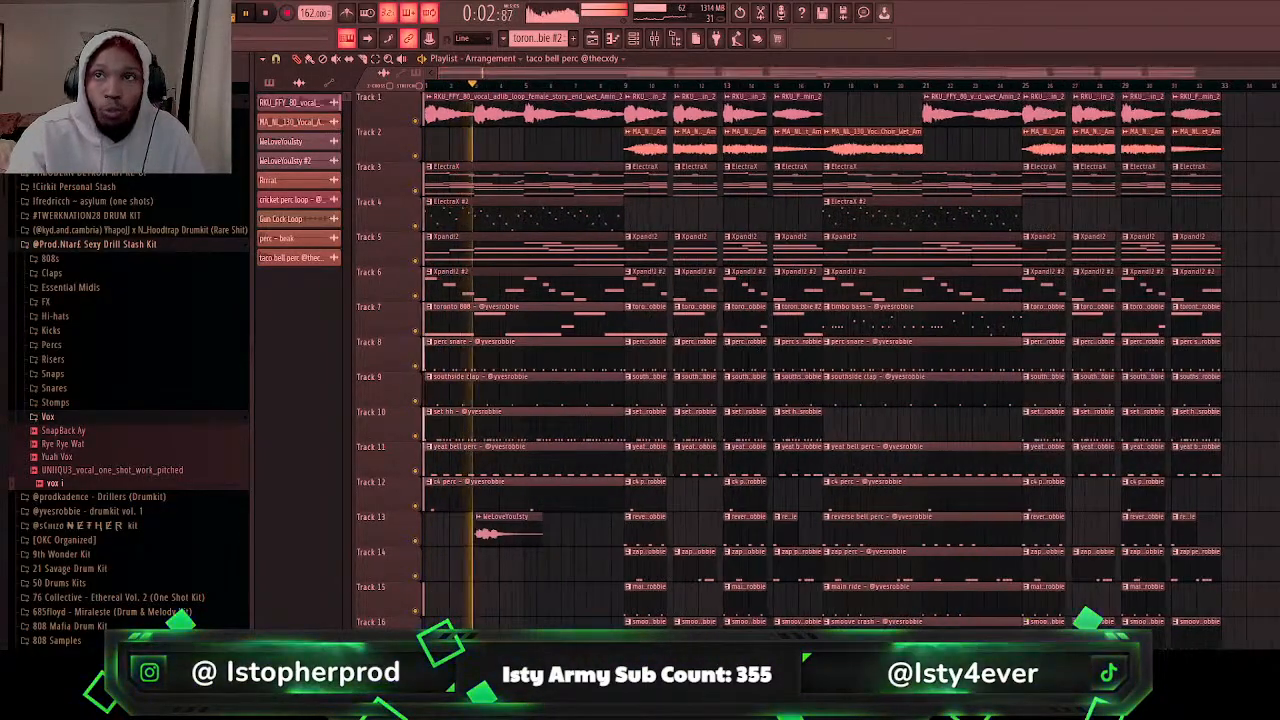
scroll(819, 263, down, 1)
scroll(846, 206, down, 4)
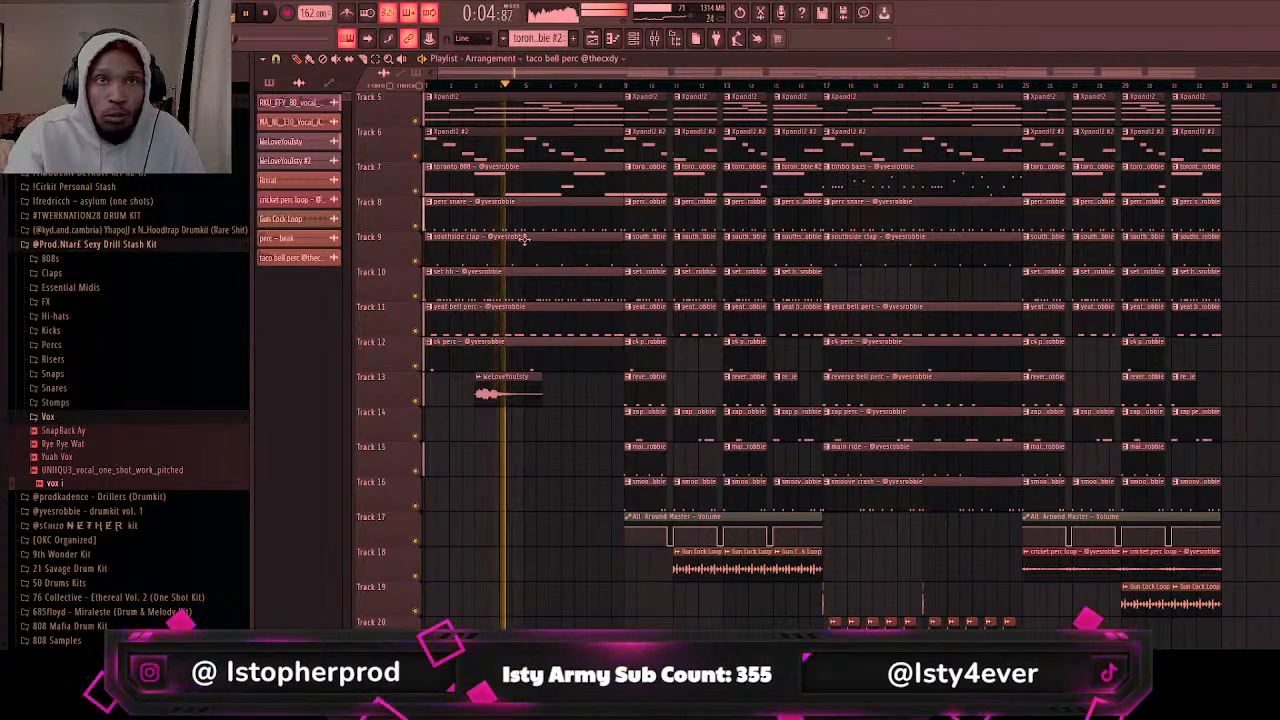
scroll(466, 207, down, 2)
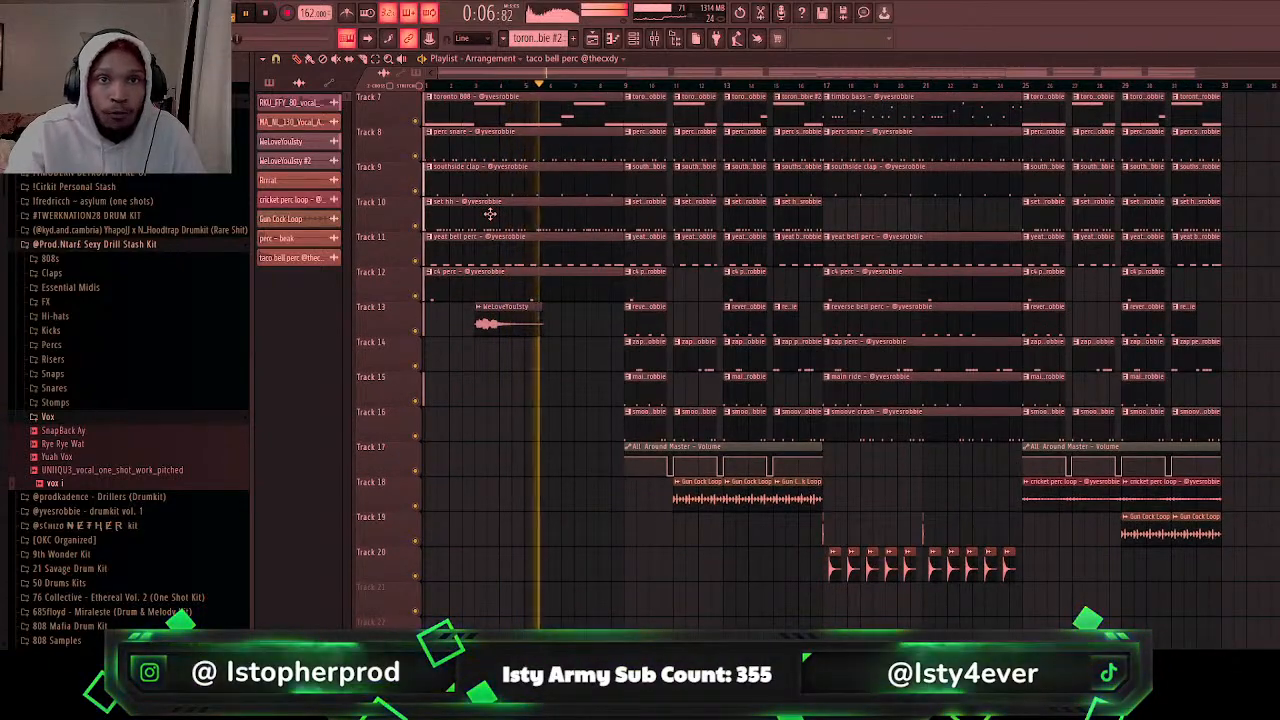
scroll(493, 232, up, 6)
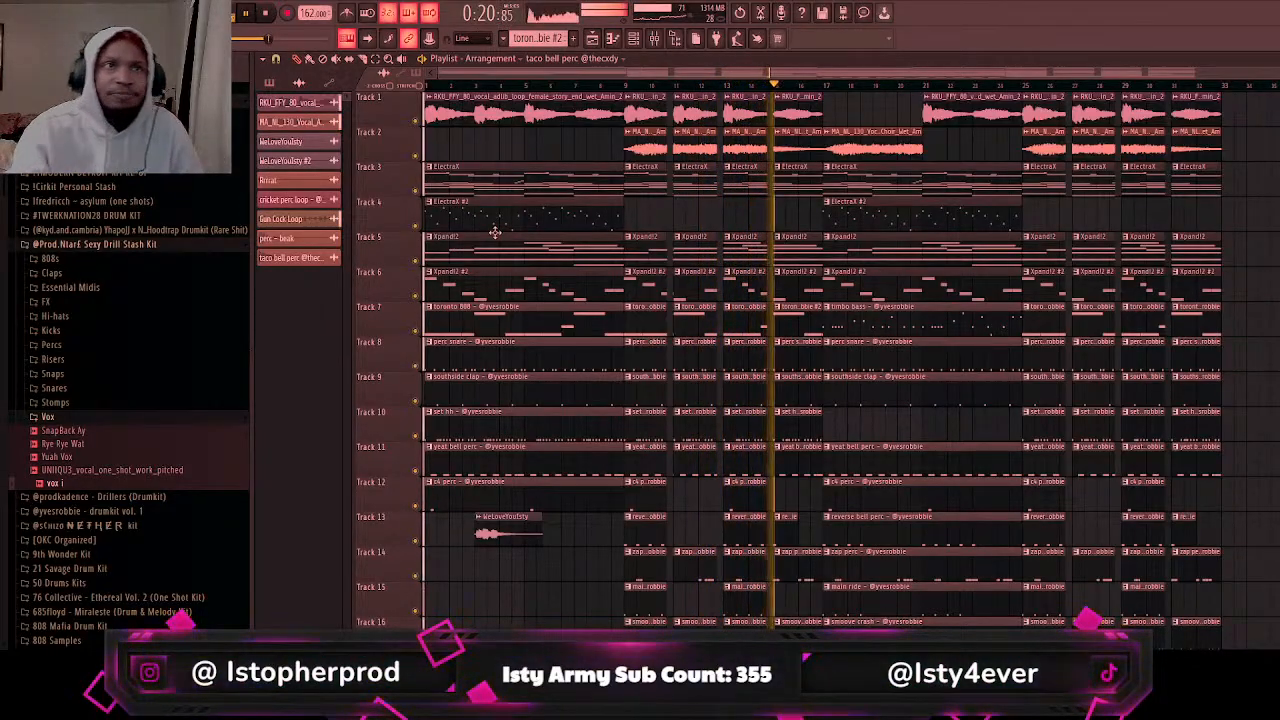
key(space)
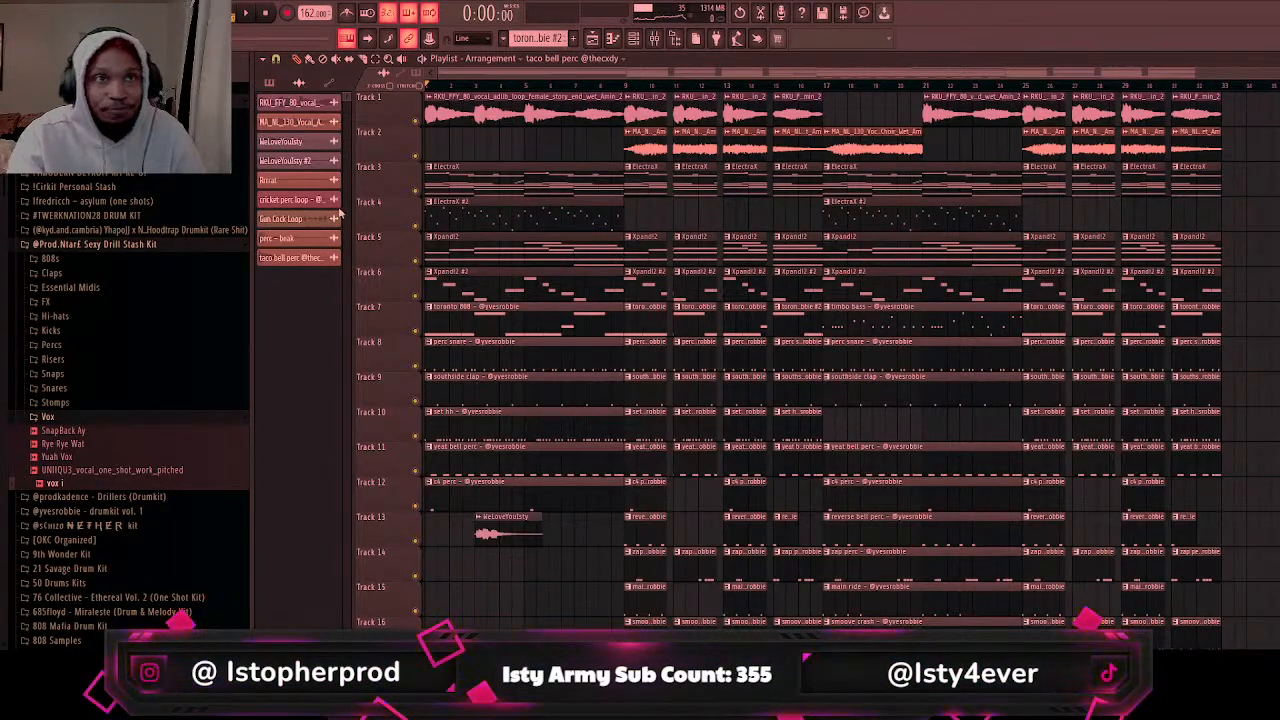
Step: Start a new project and place the KMRBI_RHS4_90_synth_vocal_loop_youcanfollow_D#maj sample at the start of Track 1
key(ctrl+n)
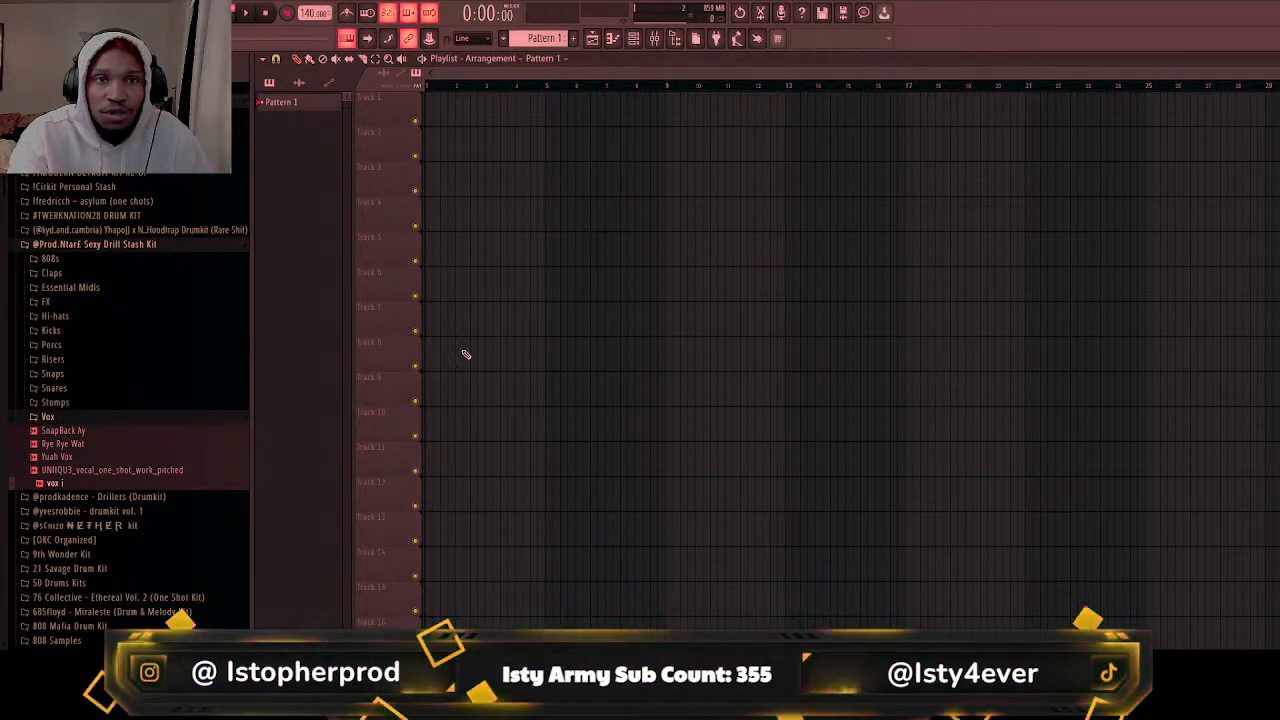
click(13, 488)
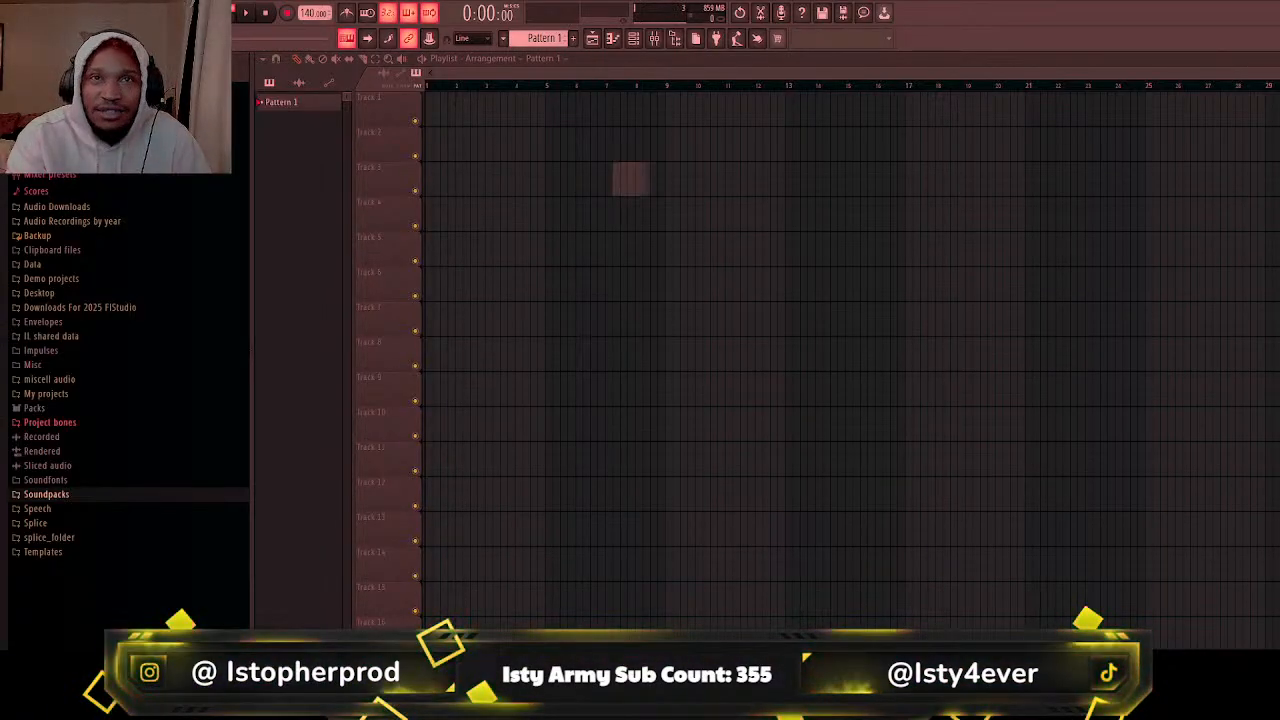
drag(630, 178, 432, 110)
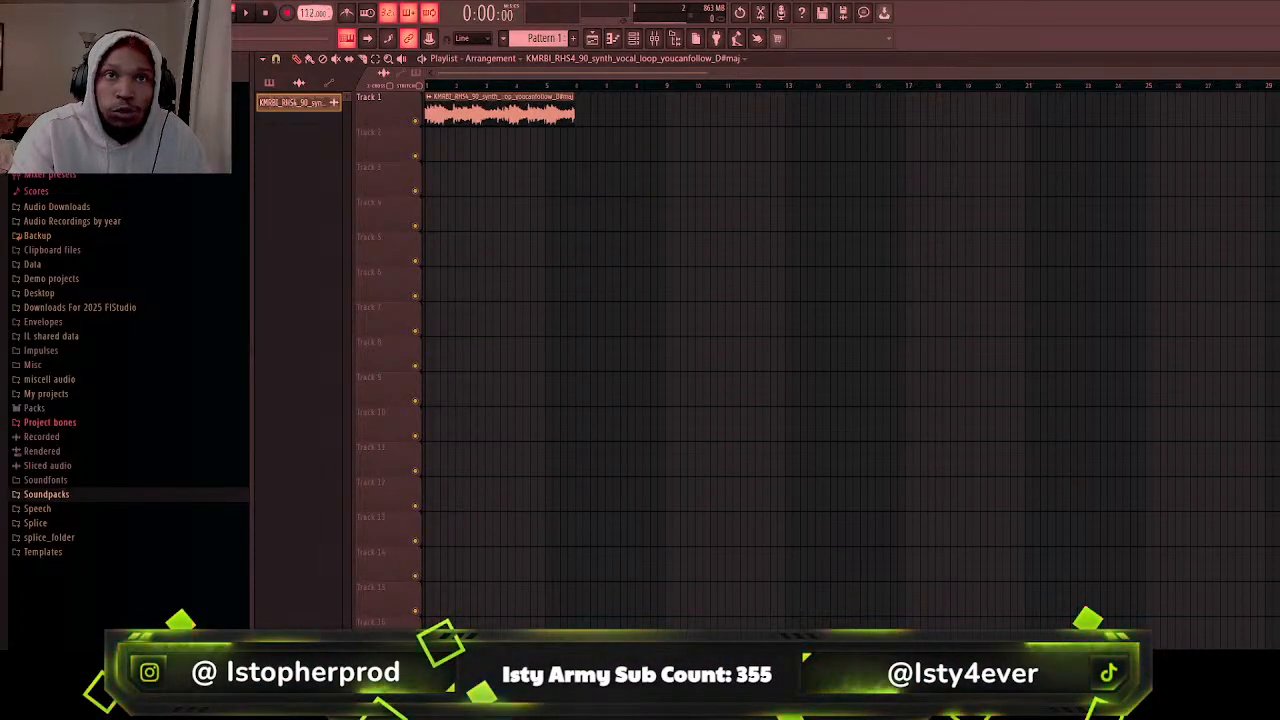
Step: Set the project tempo to 180 and adjust the vocal loop's time stretching in e2 transient mode while listening to it
key(ctrl+z)
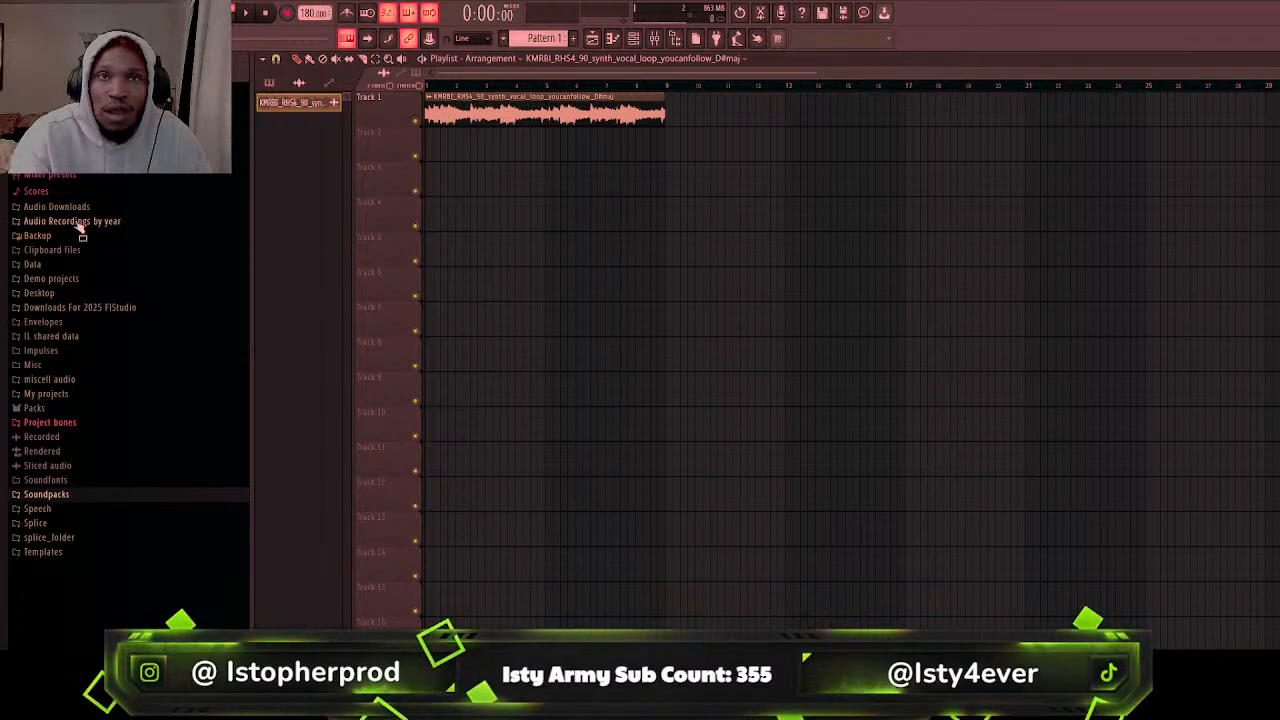
double_click(470, 114)
drag(538, 224, 538, 240)
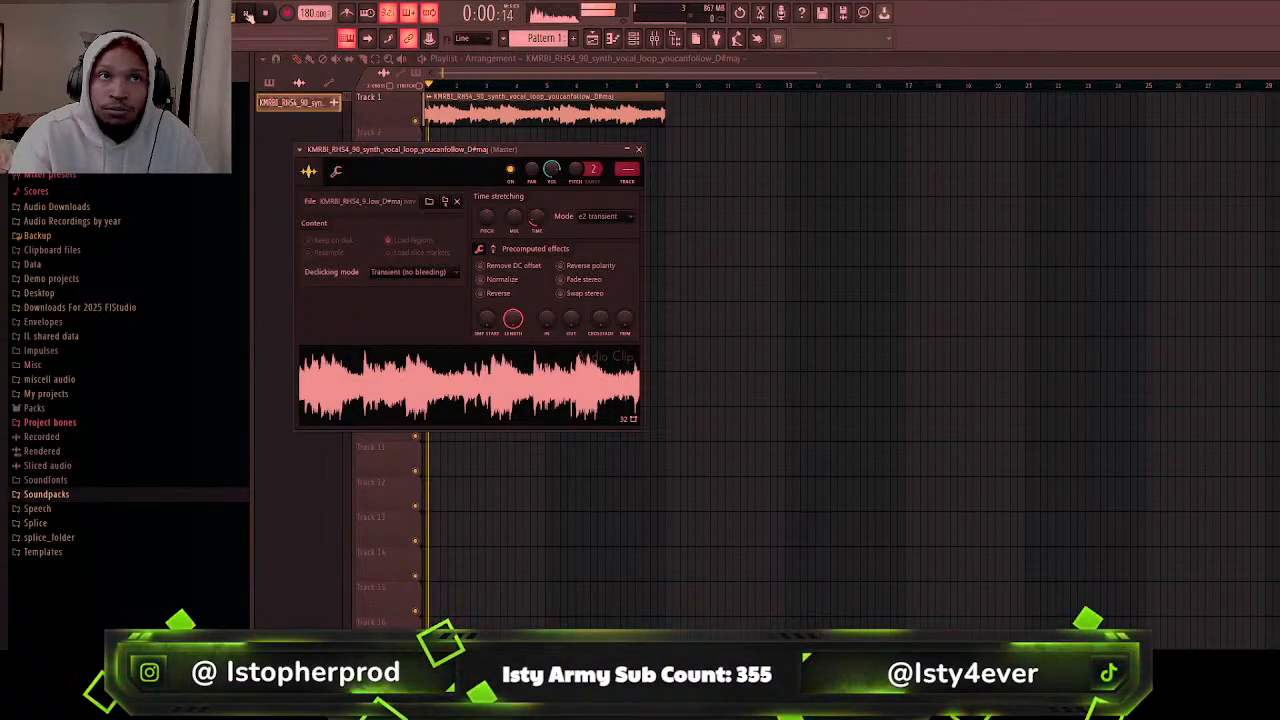
click(248, 14)
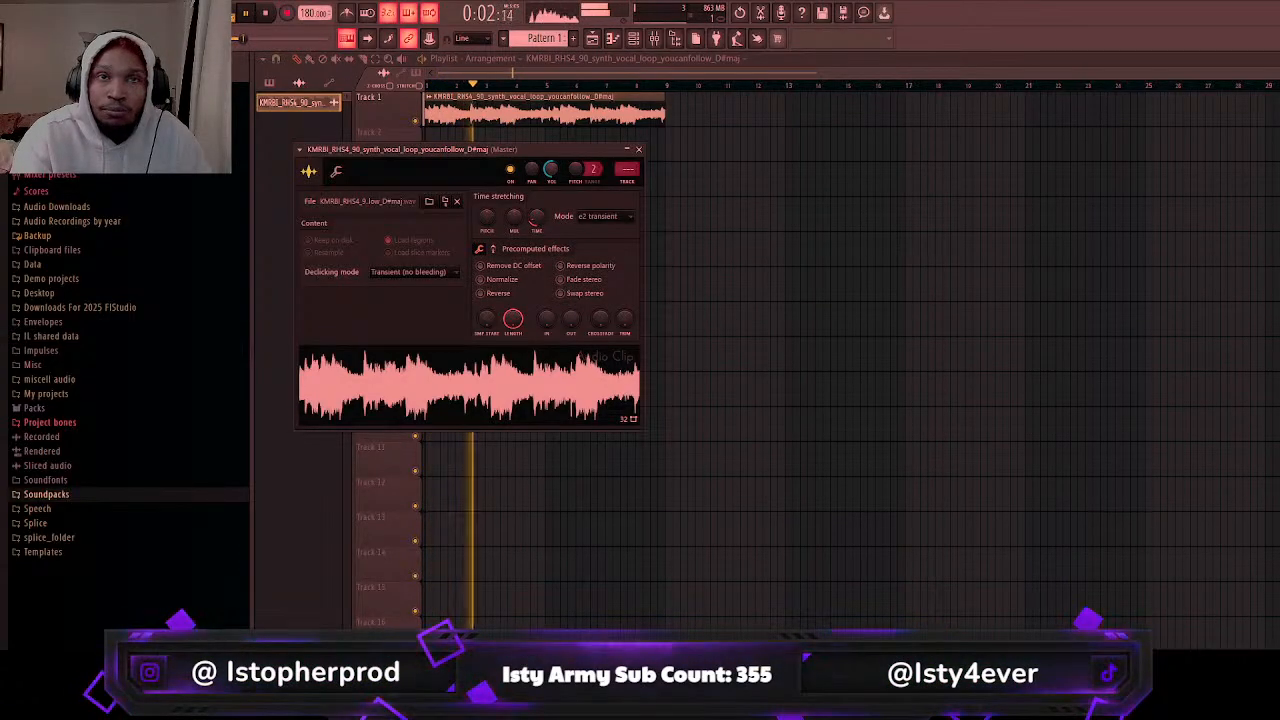
click(638, 149)
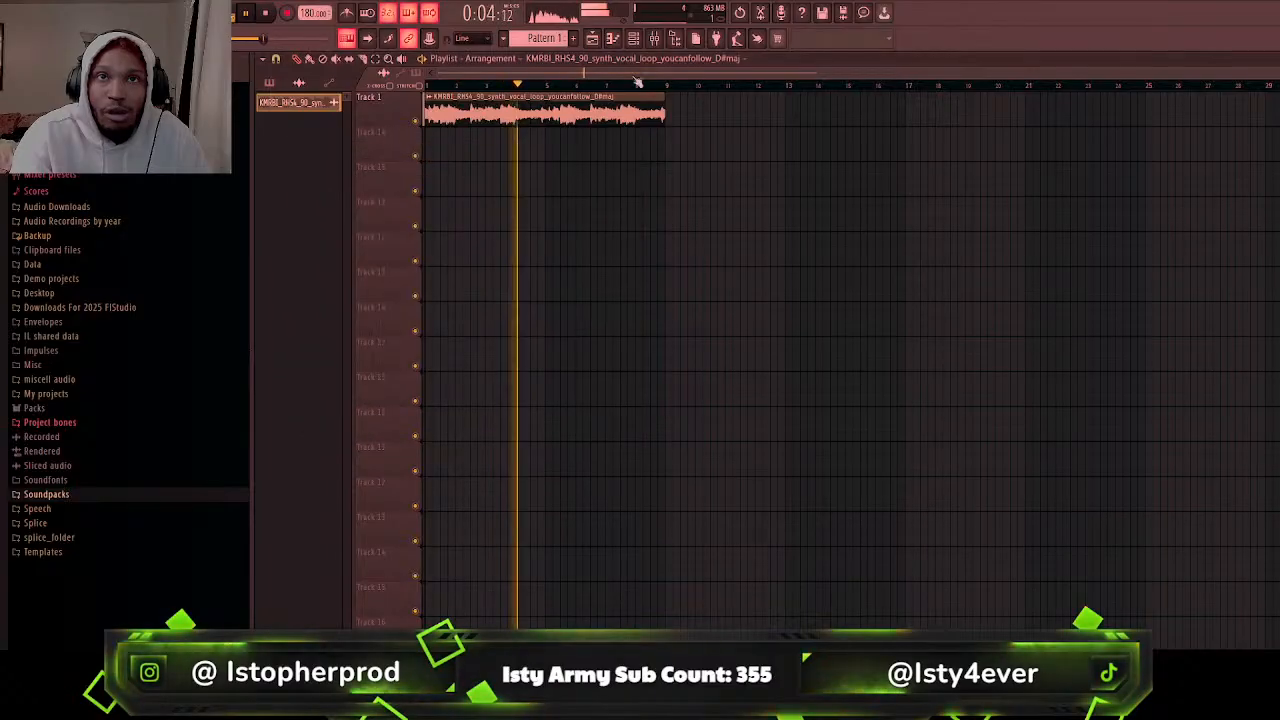
Step: Route the vocal loop to mixer insert 1 and shape it with Fruity Parametric EQ 2, cutting lows, slightly boosting mids and dipping highs
key(F9)
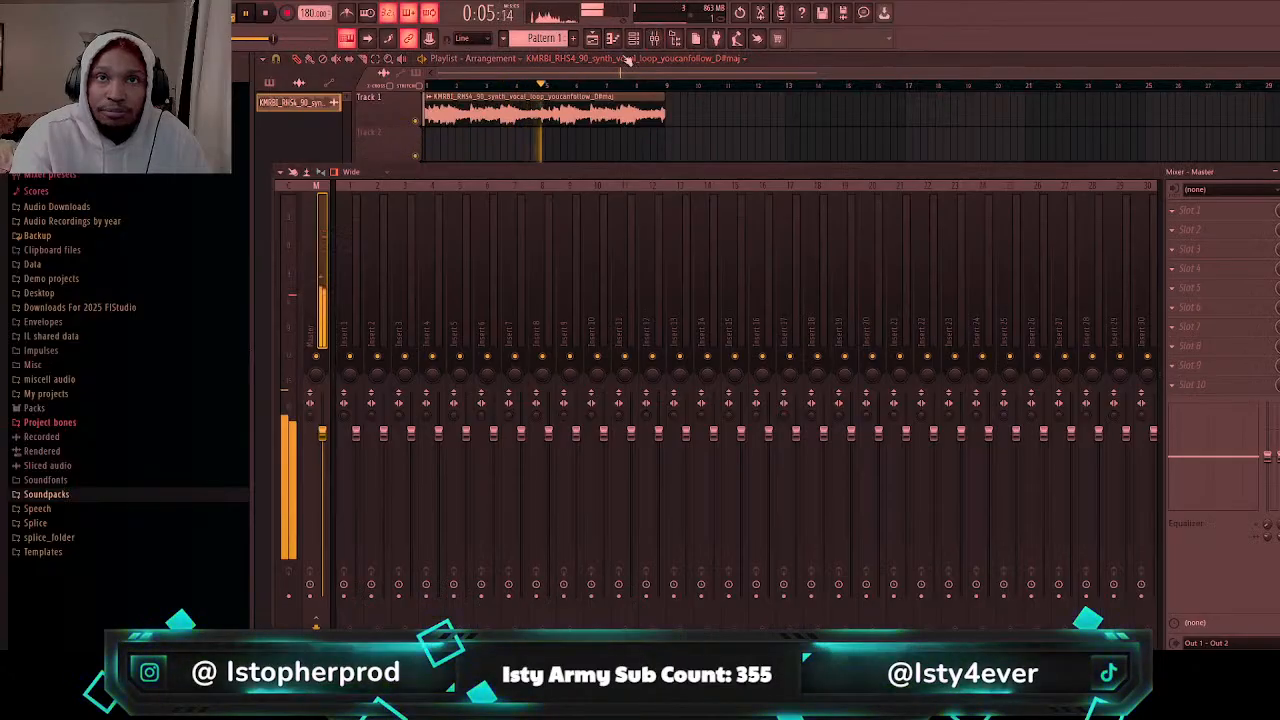
click(342, 304)
key(ctrl+l)
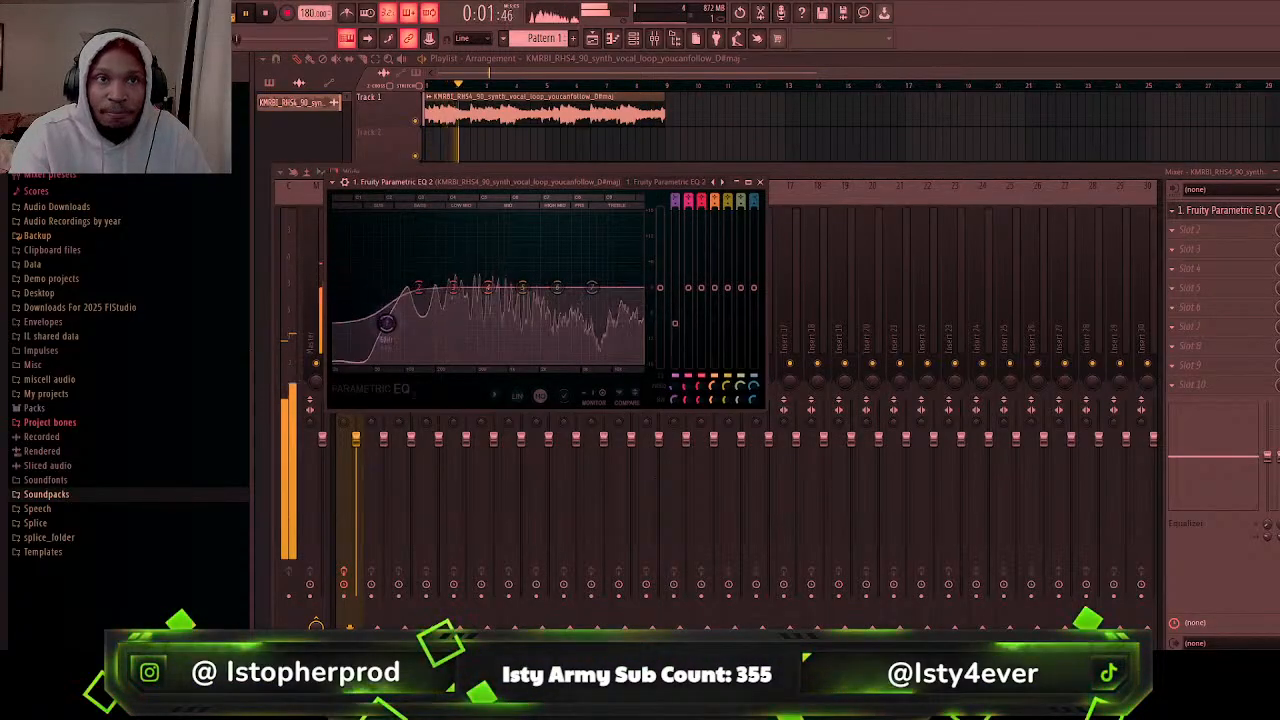
drag(387, 323, 405, 335)
drag(453, 287, 576, 302)
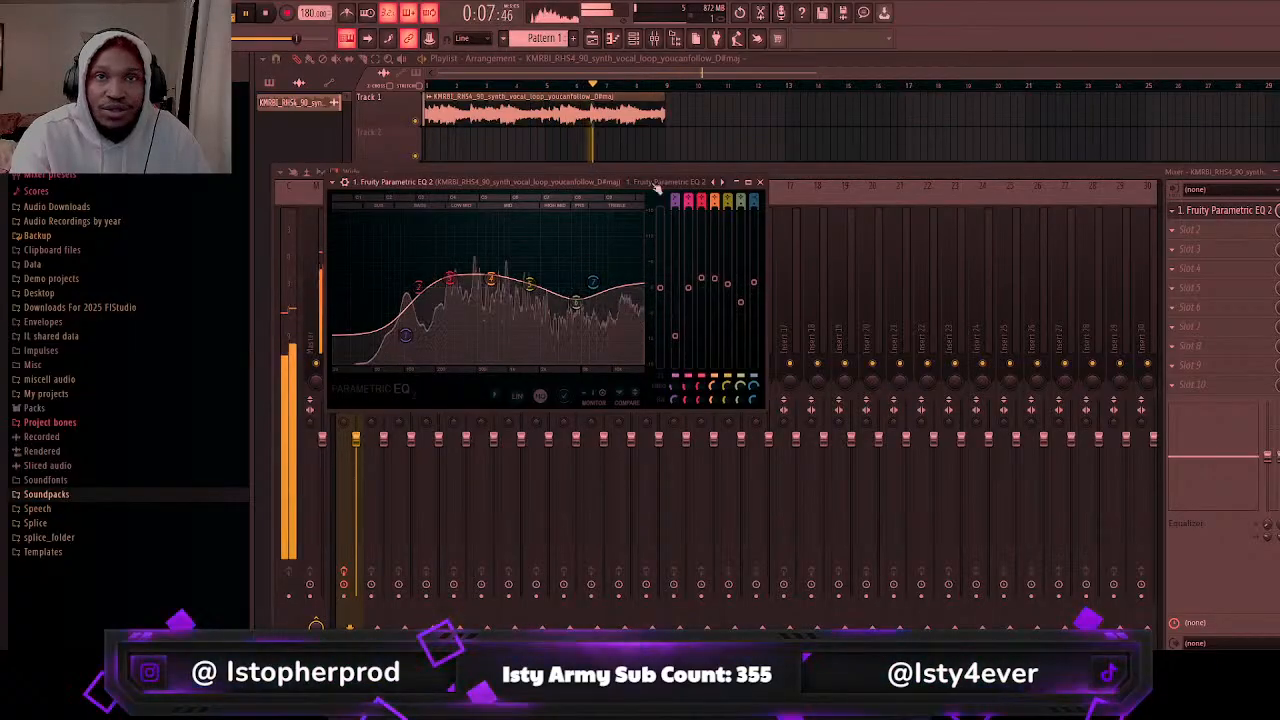
key(Escape)
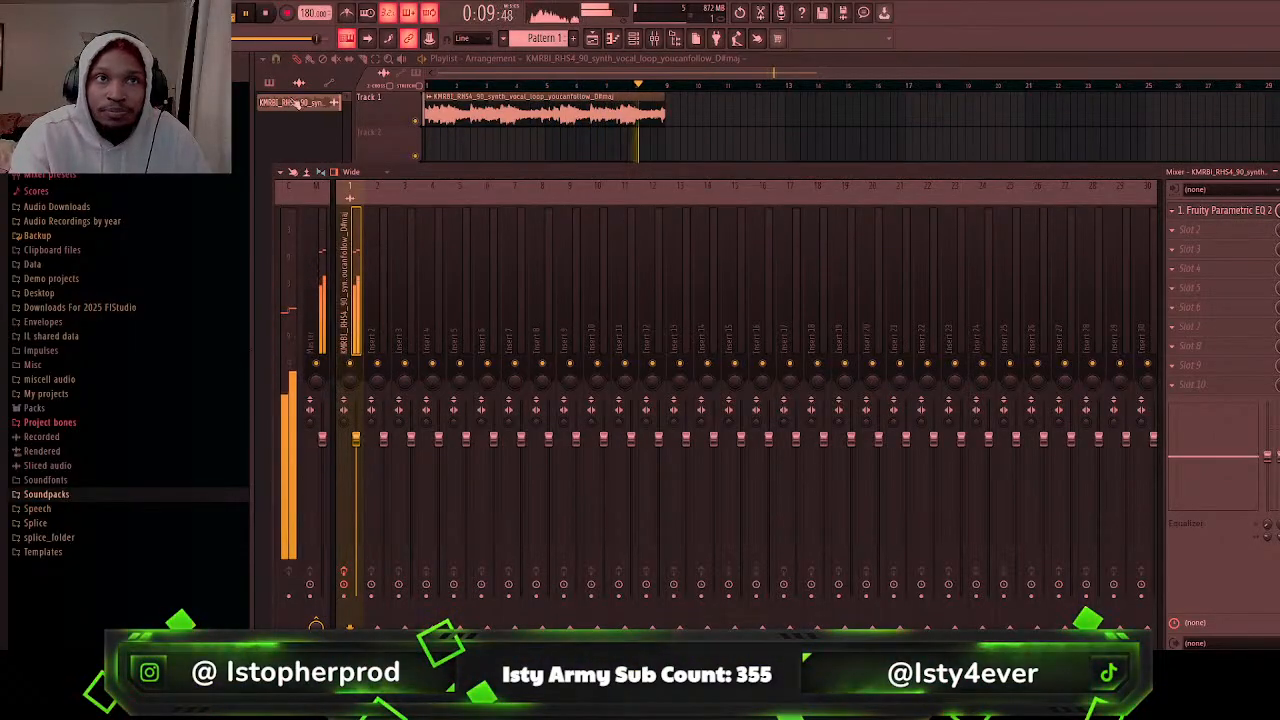
Step: Place Pattern 1 on Track 2 and extend it to eight bars, matching the vocal loop's length
click(270, 84)
click(281, 103)
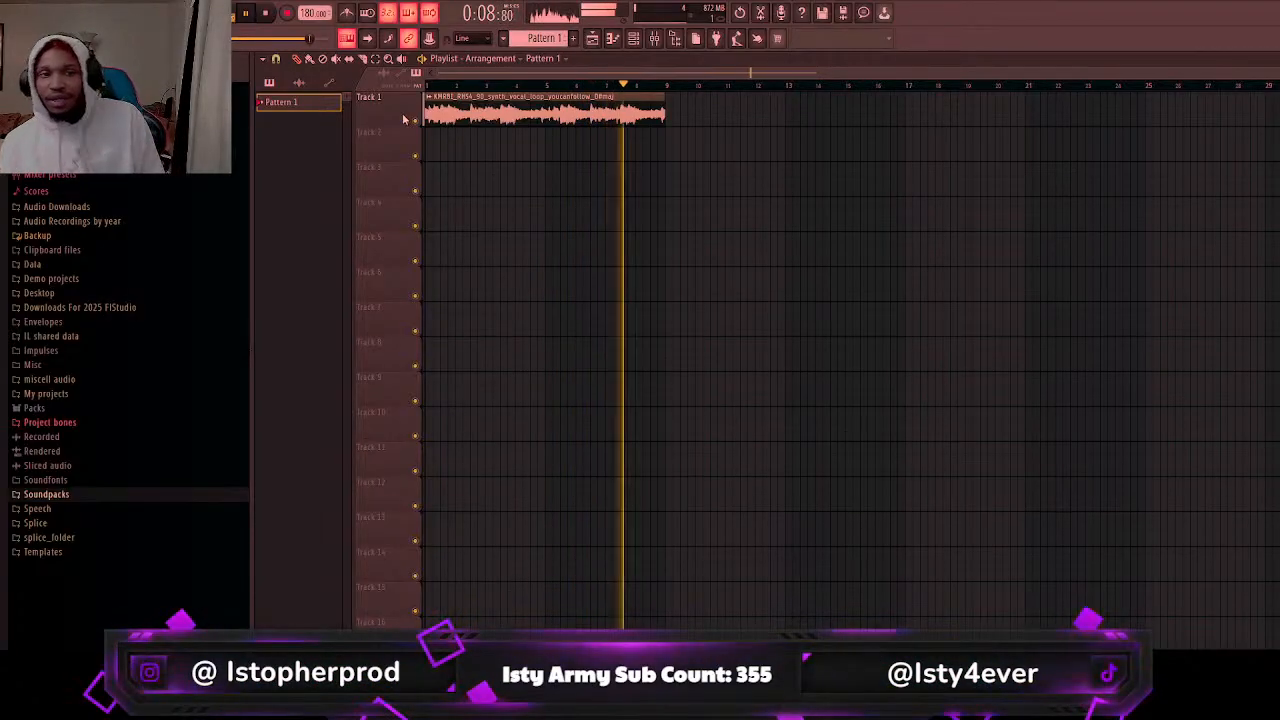
click(636, 40)
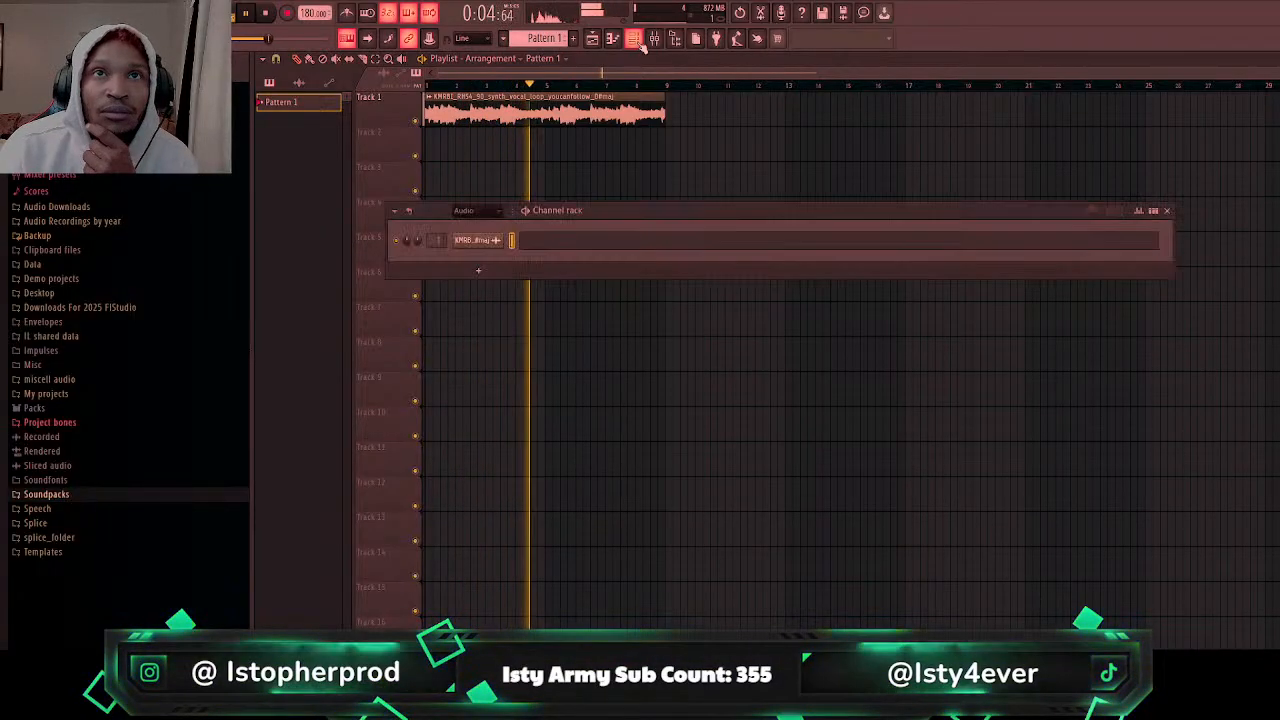
click(427, 140)
drag(451, 149, 665, 156)
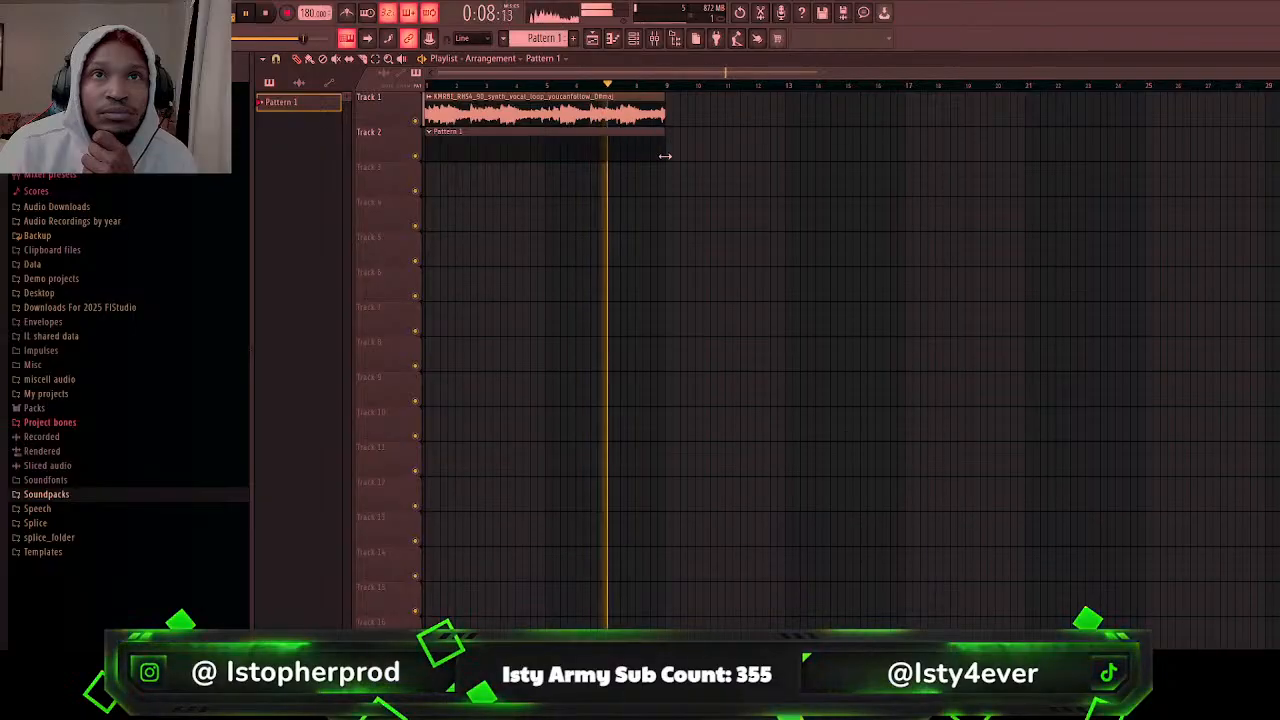
Step: Load Auto-Key 2 after the EQ on the vocal loop's mixer track and detect the loop's key
click(654, 40)
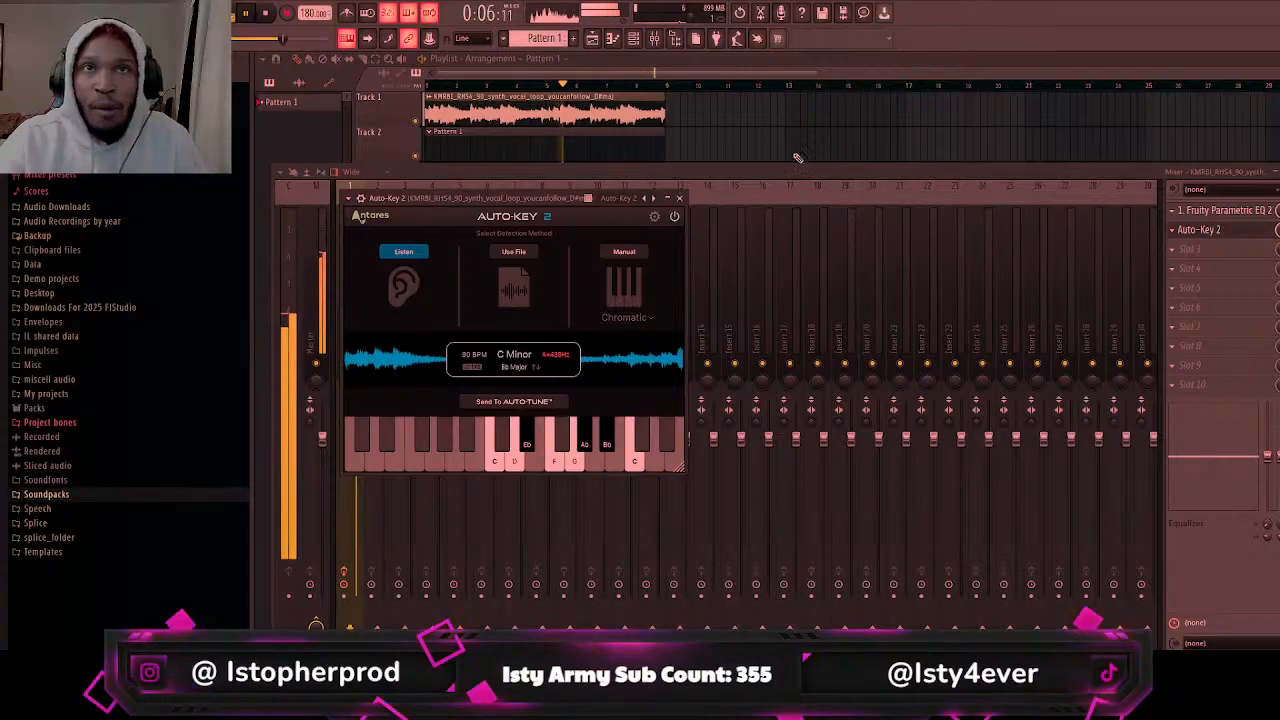
click(680, 199)
key(F9)
Step: Filter the channel rack to Unsorted channels, name the empty channel Cmin, and stop playback
key(F6)
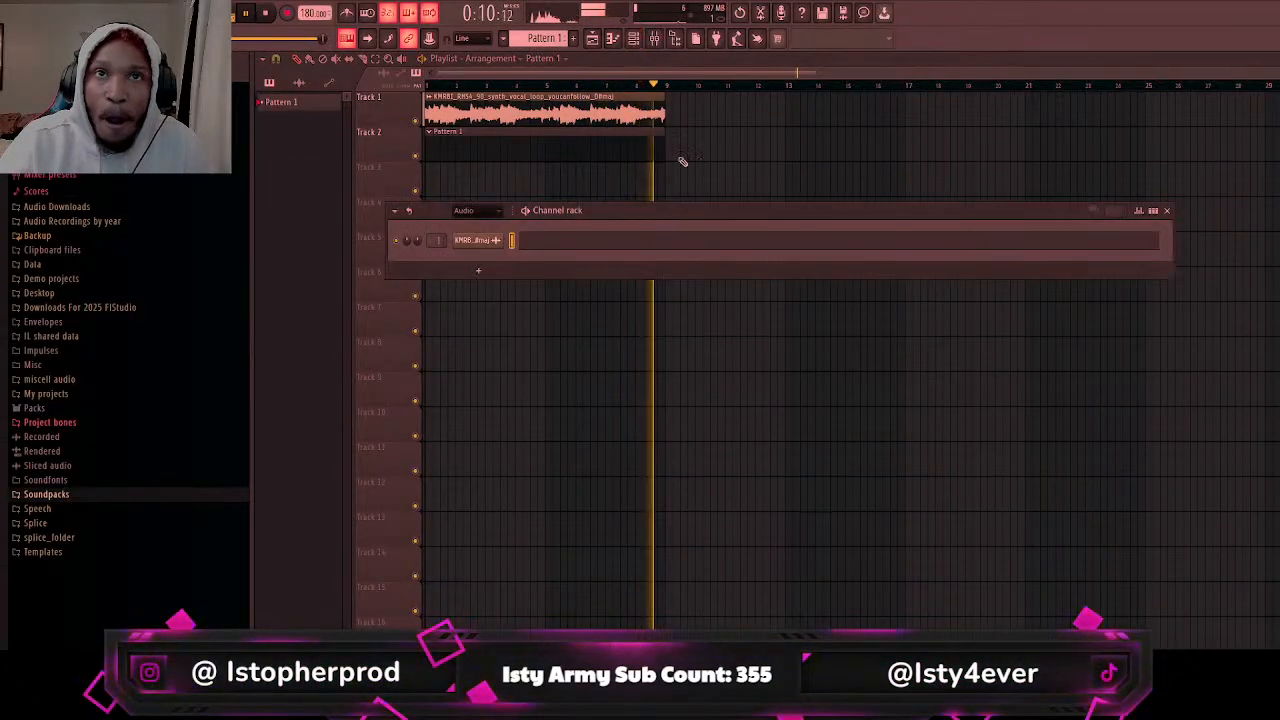
click(489, 211)
click(491, 257)
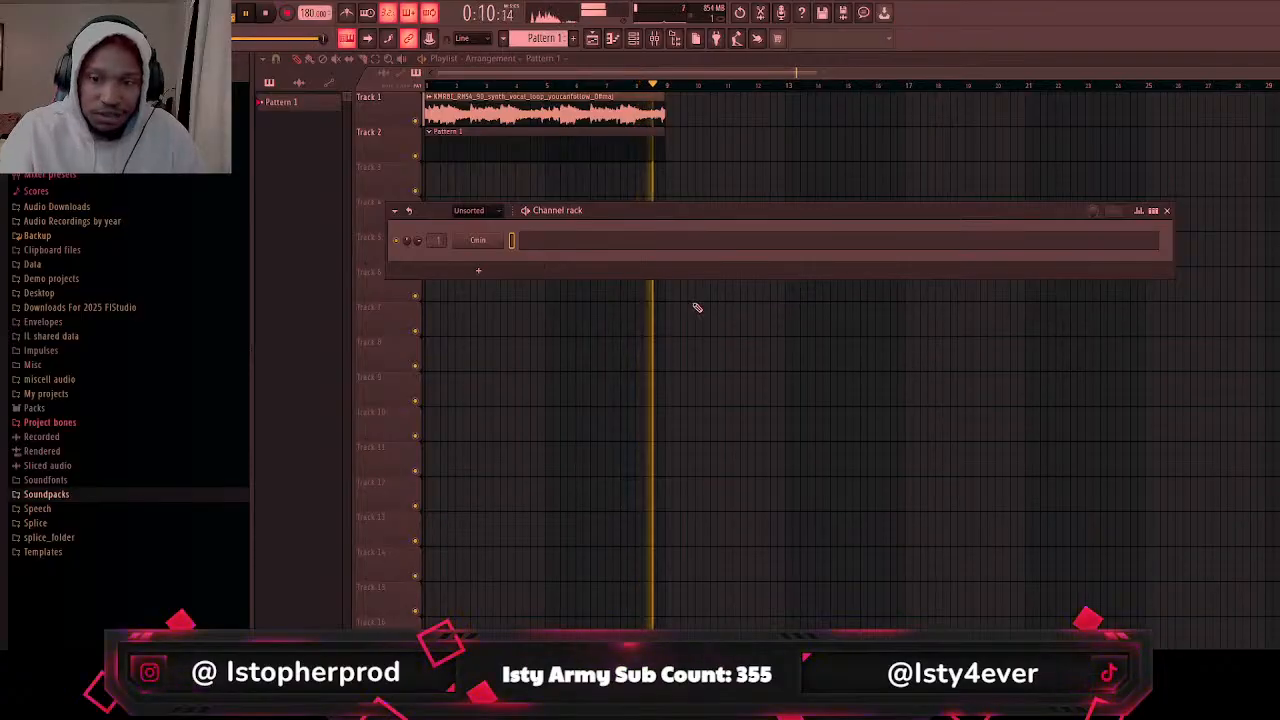
click(266, 13)
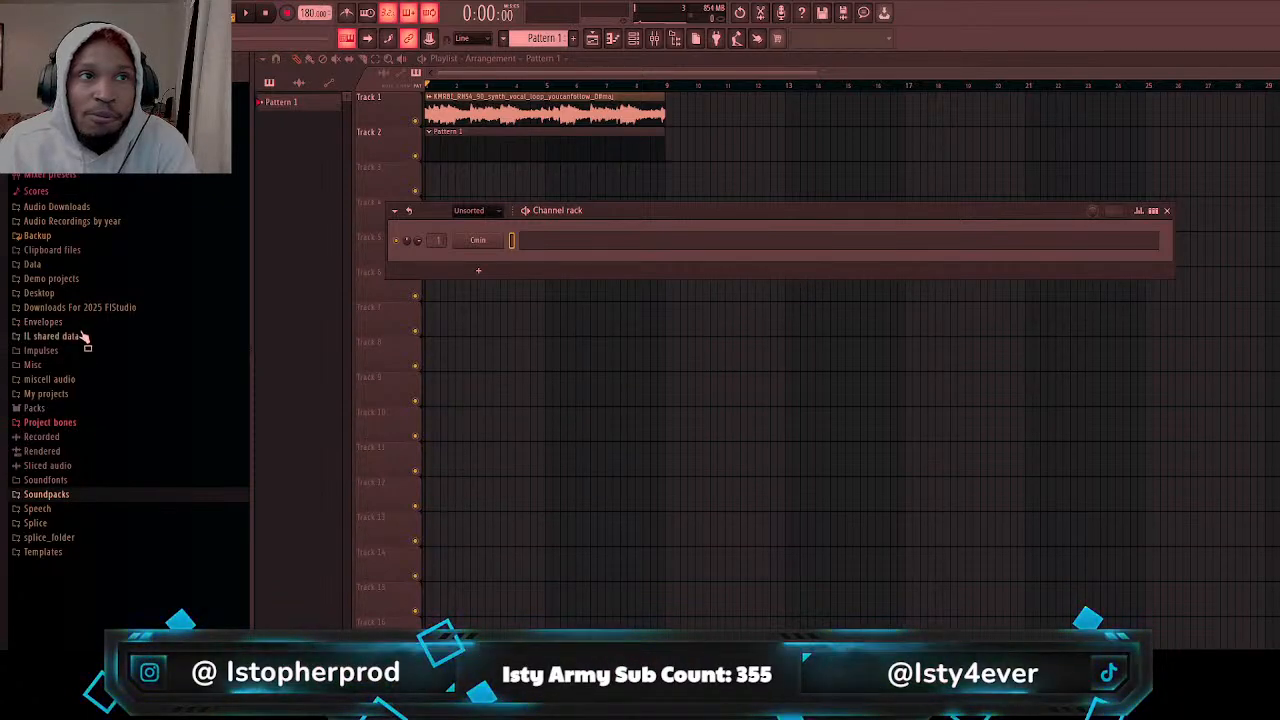
click(46, 494)
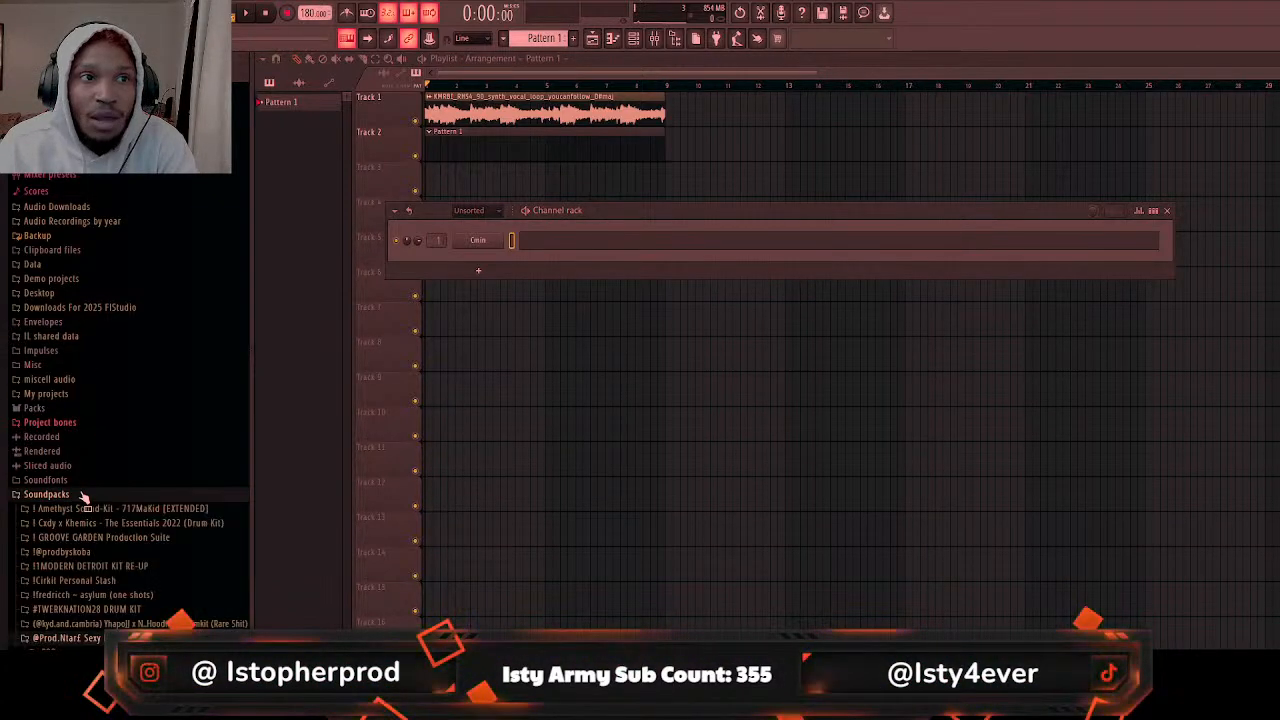
click(68, 324)
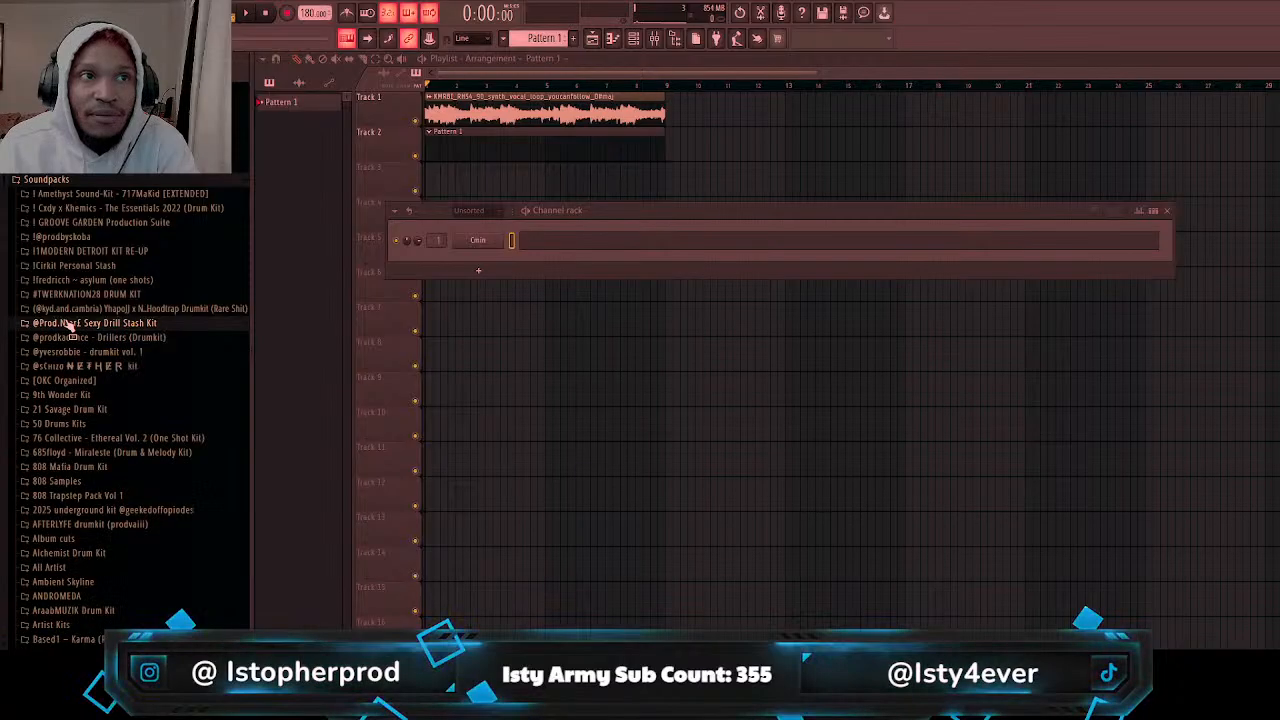
click(90, 353)
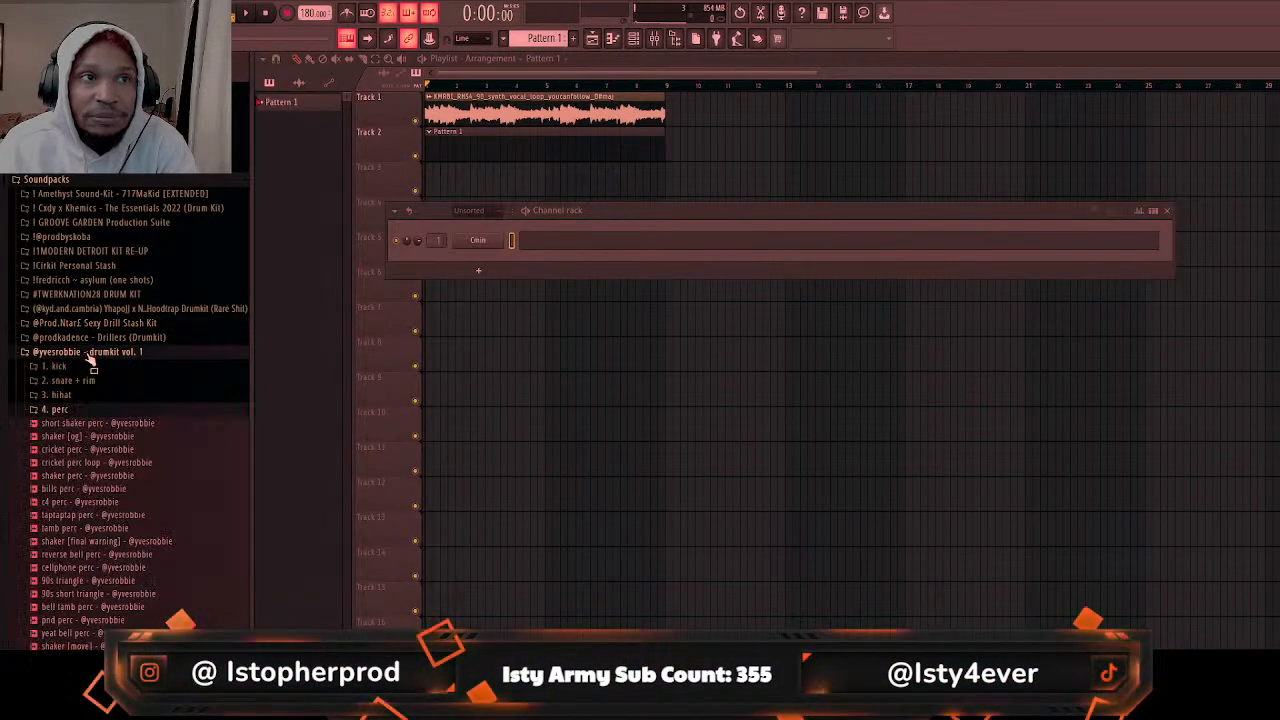
click(98, 409)
key(space)
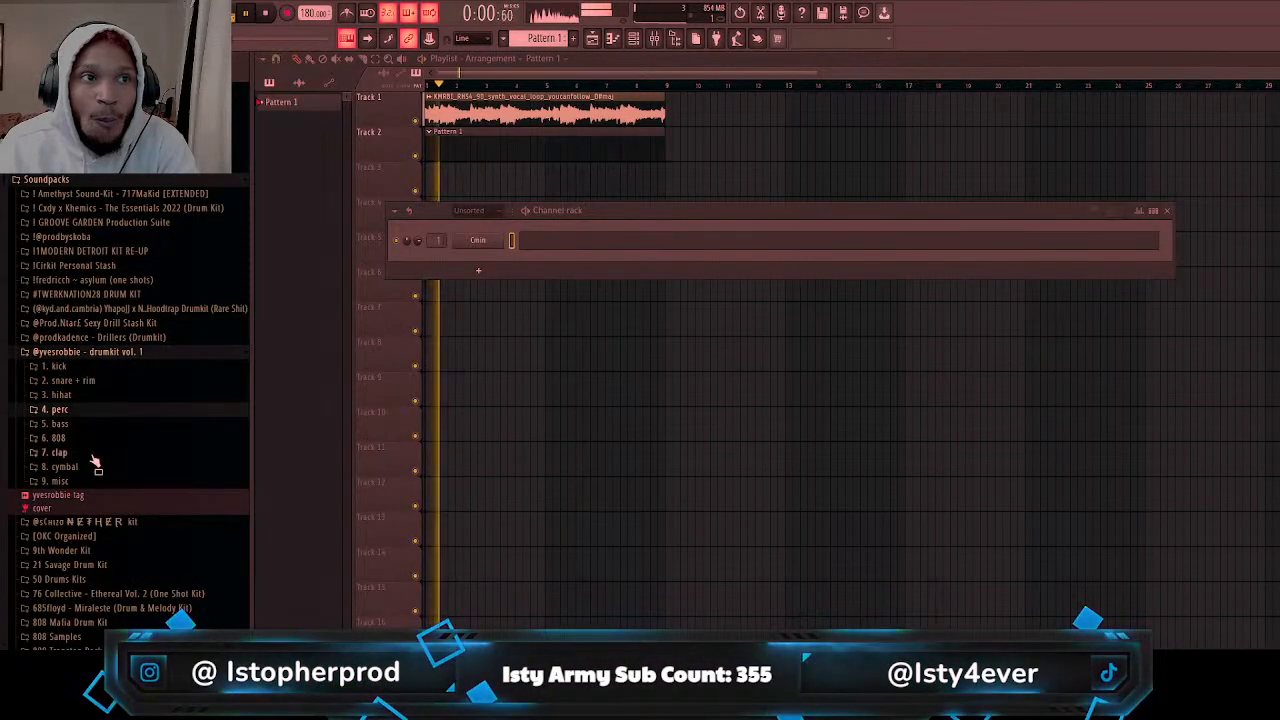
click(94, 453)
click(100, 507)
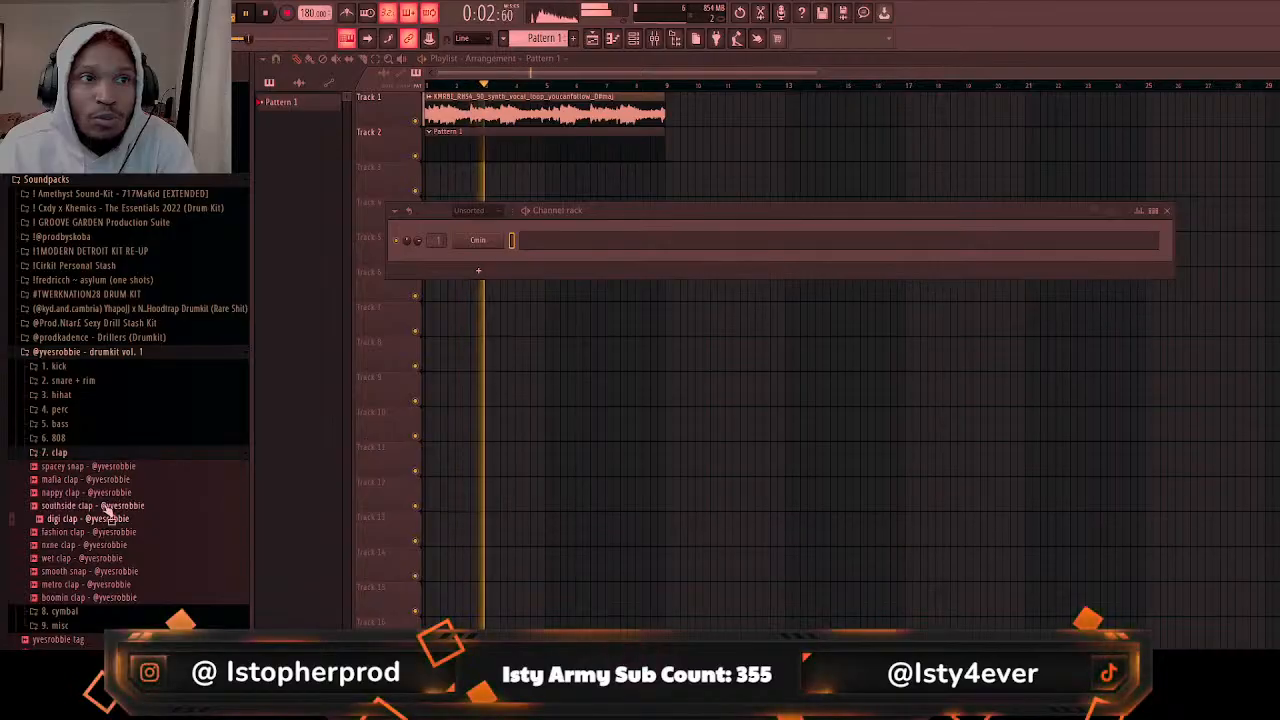
click(104, 521)
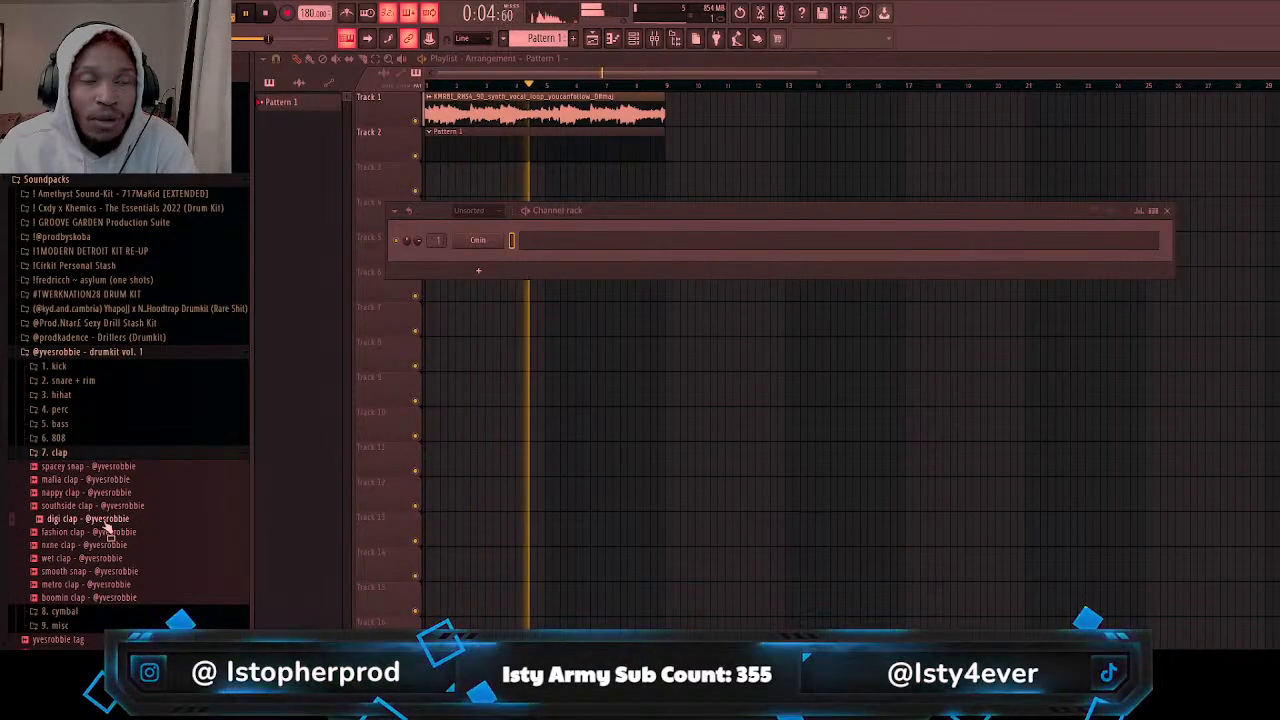
drag(433, 402, 467, 262)
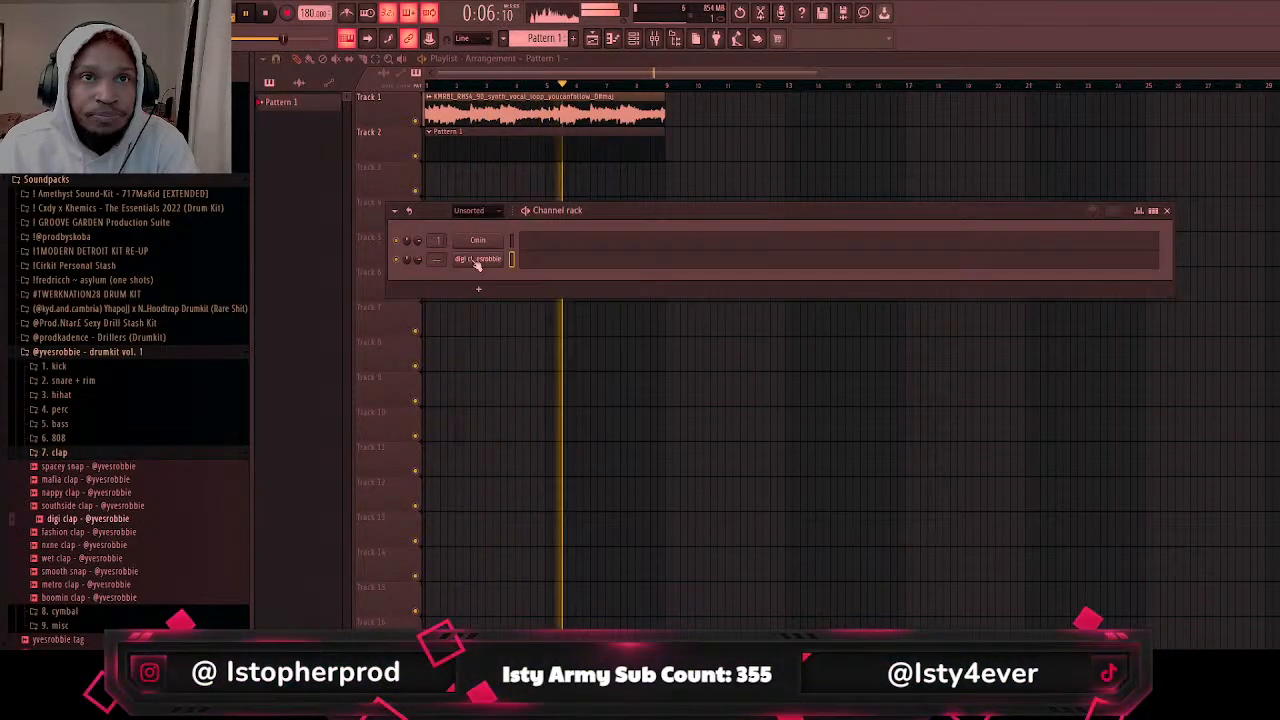
Step: Draw C5 notes for the digi clap on the third beat of every bar, auditioning the pattern against the vocal loop
click(551, 263)
key(space)
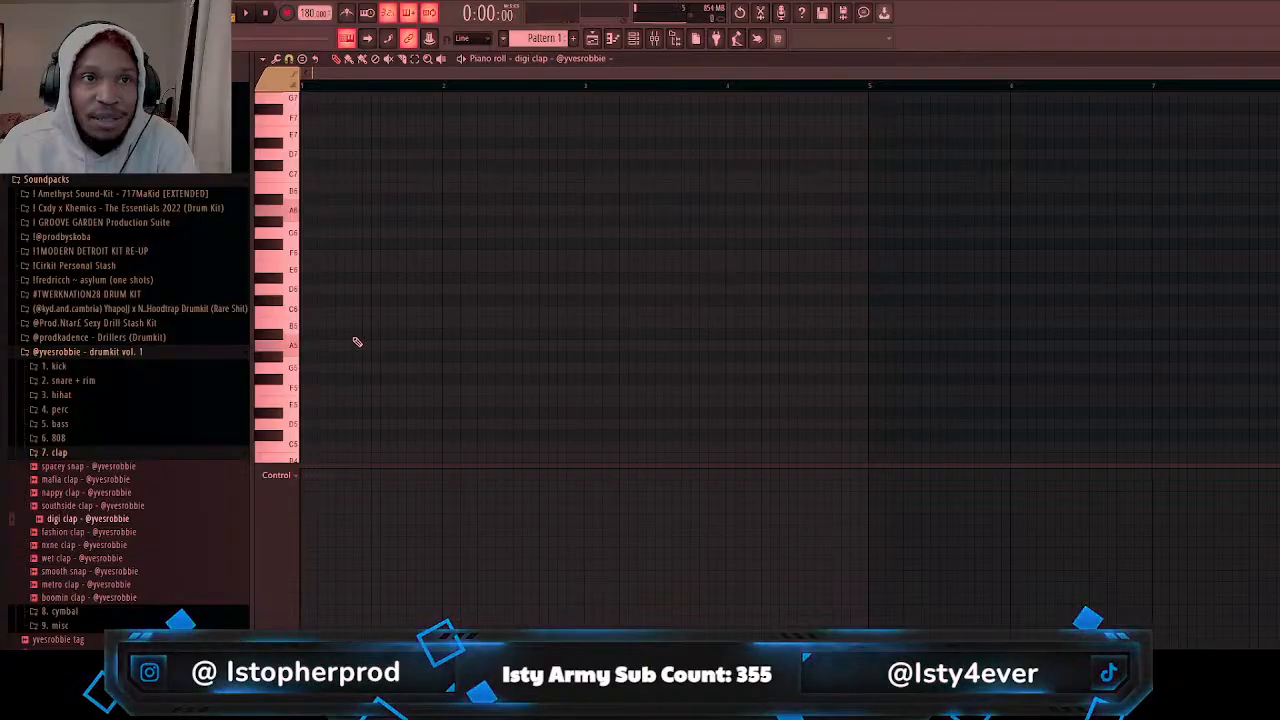
scroll(360, 352, down, 2)
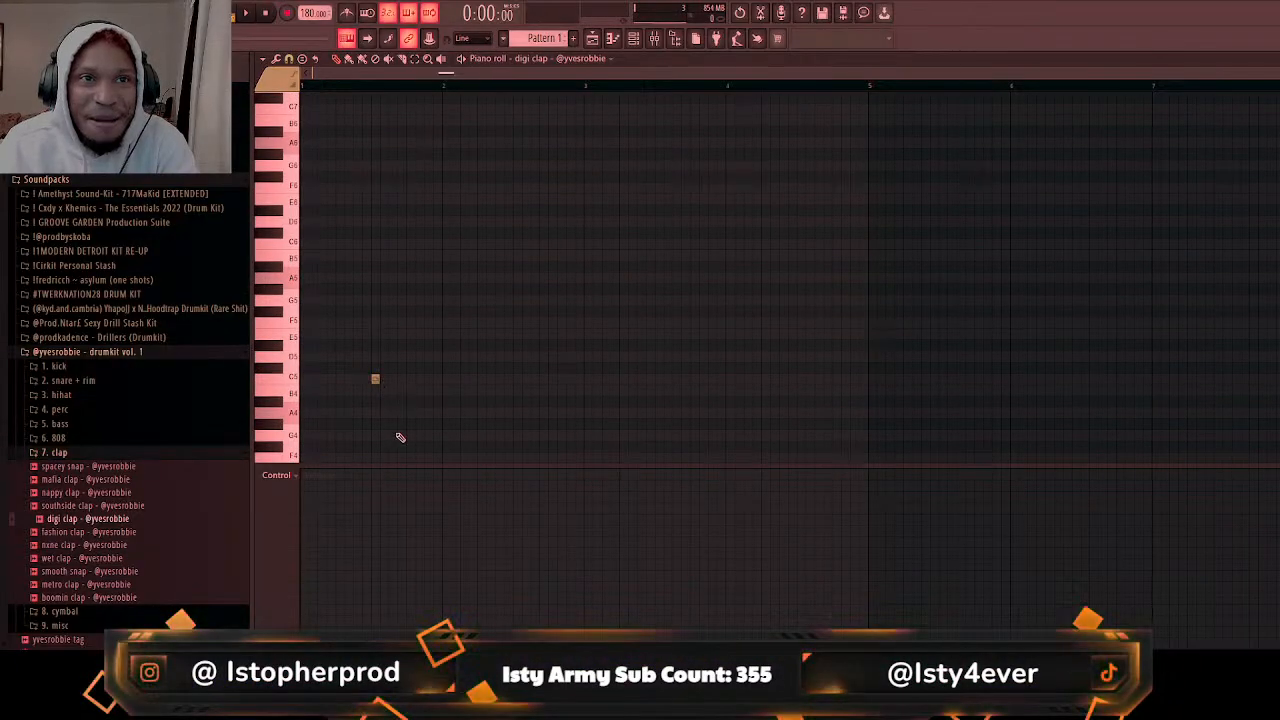
key(space)
click(517, 379)
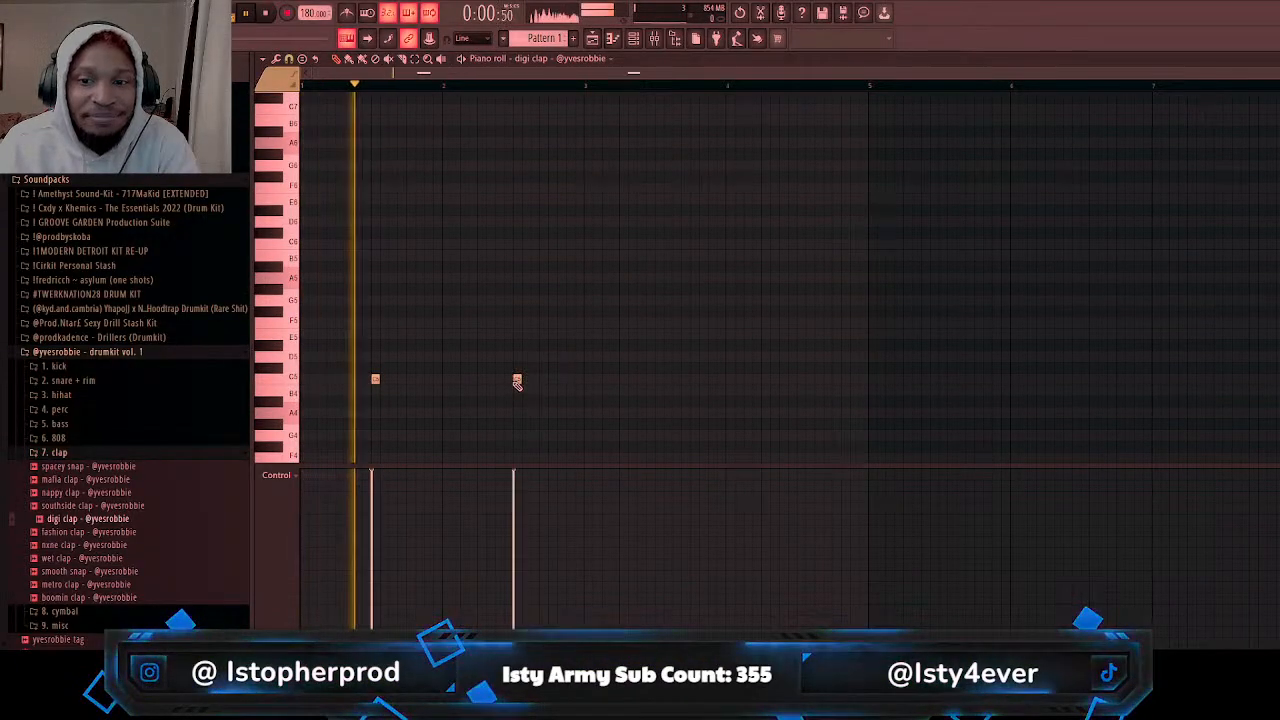
click(659, 379)
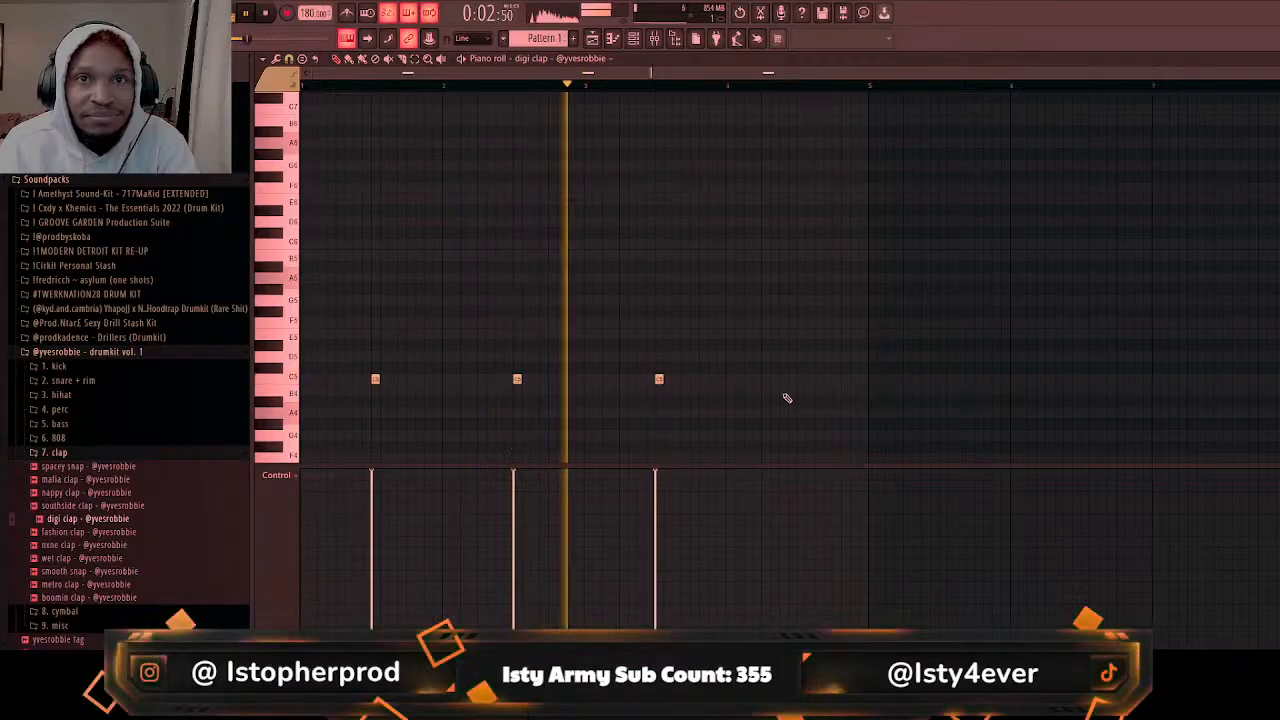
click(801, 379)
click(943, 379)
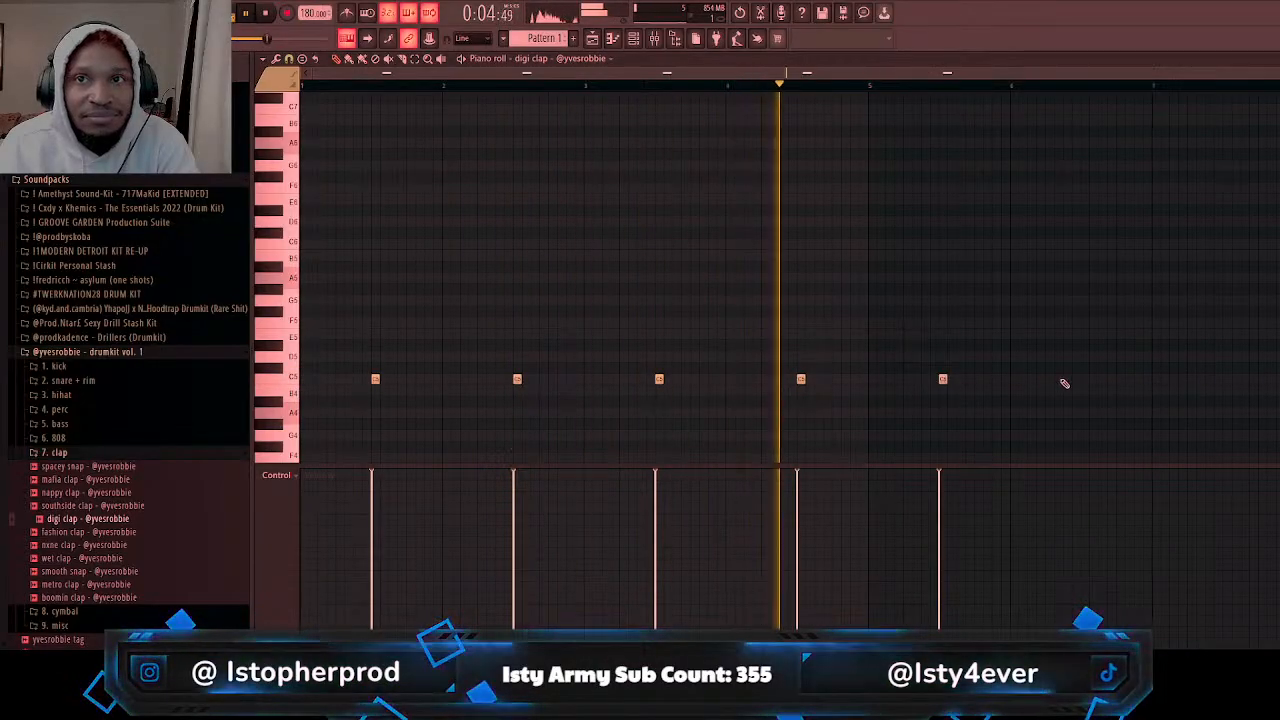
click(1094, 379)
right_click(1093, 380)
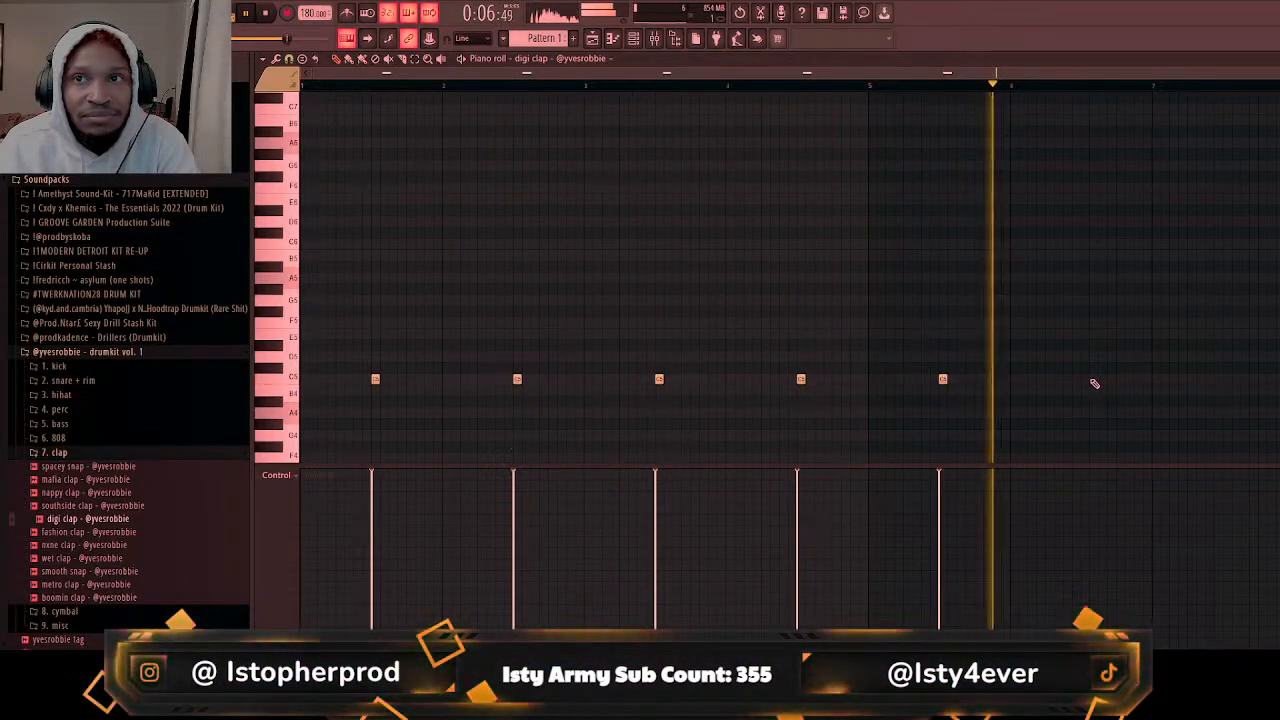
click(1084, 379)
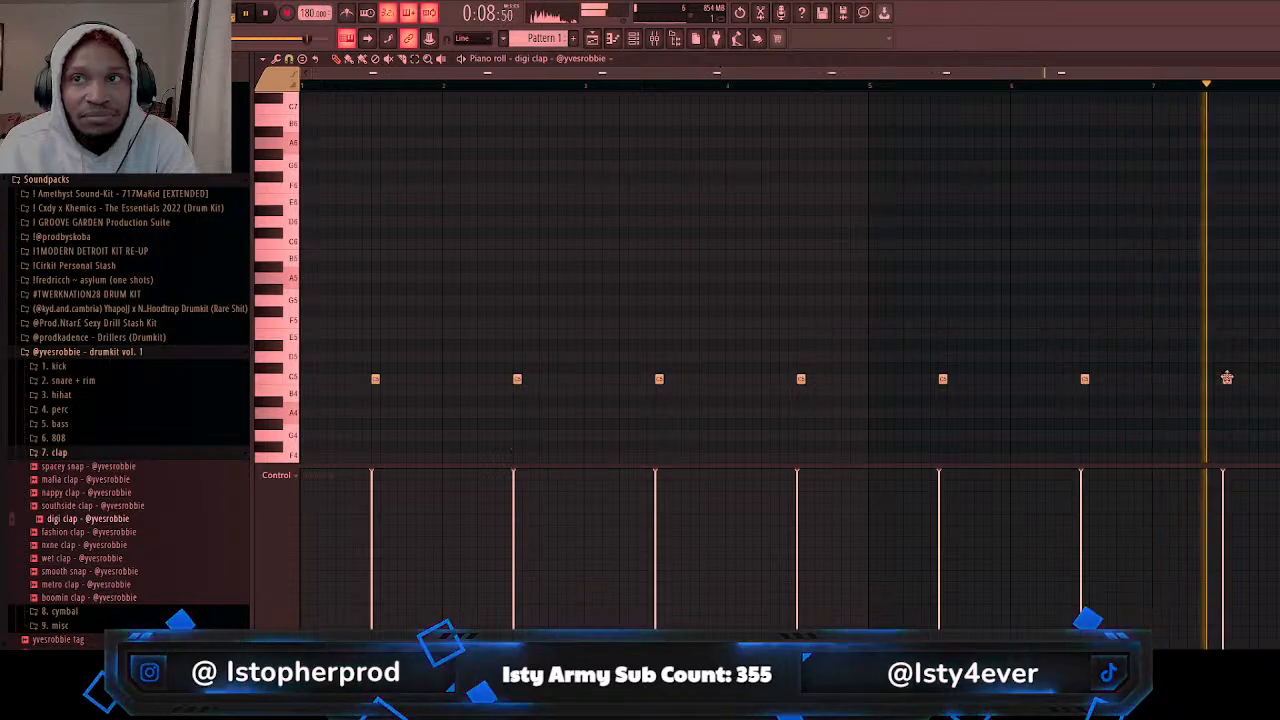
click(1227, 379)
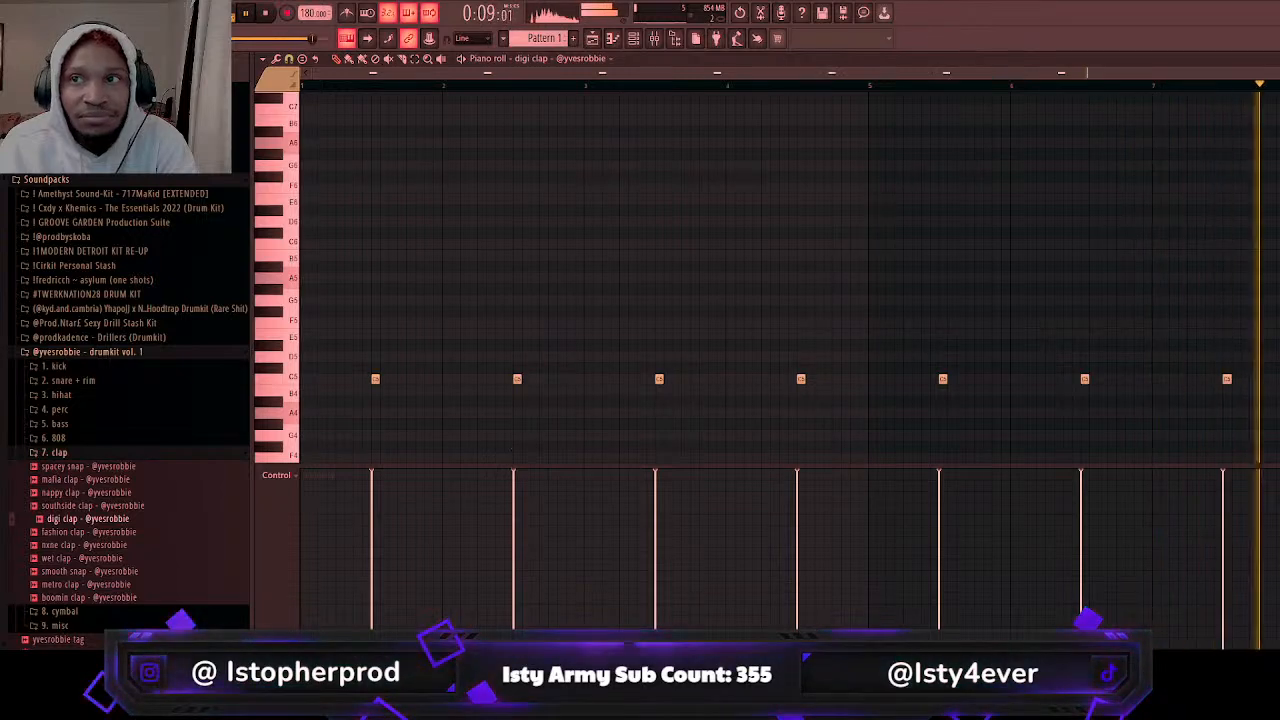
click(613, 39)
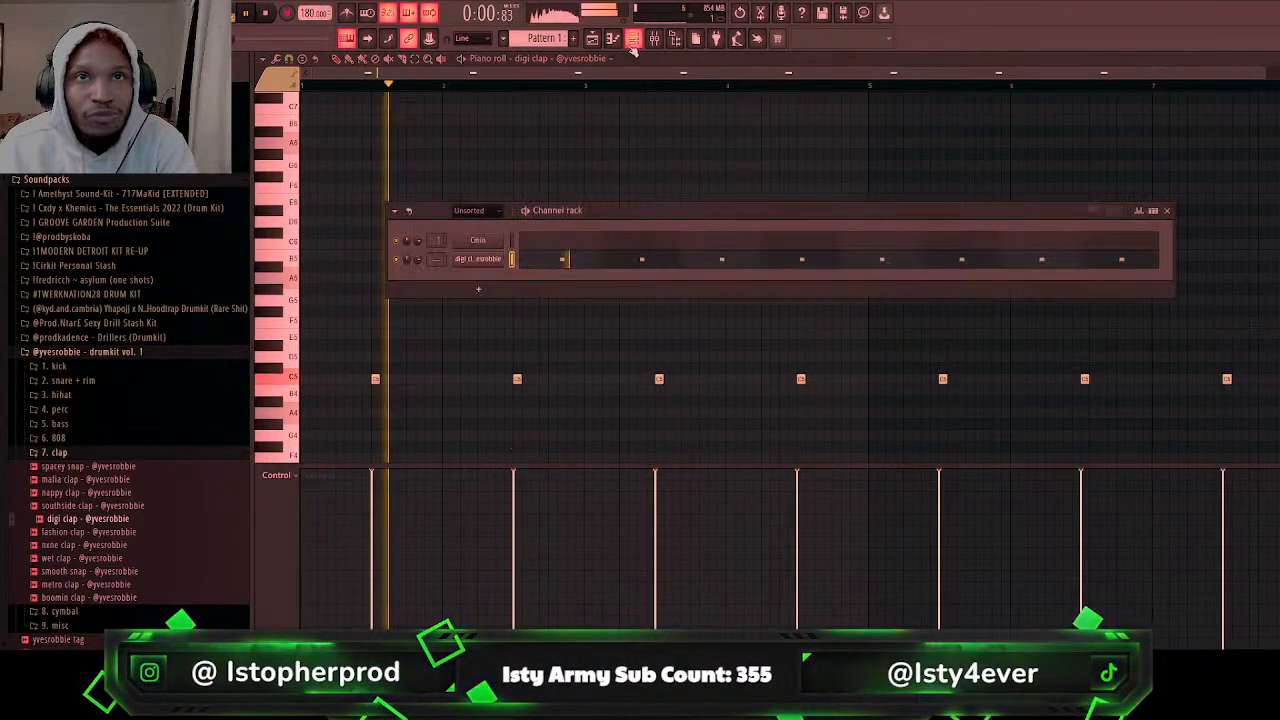
click(86, 381)
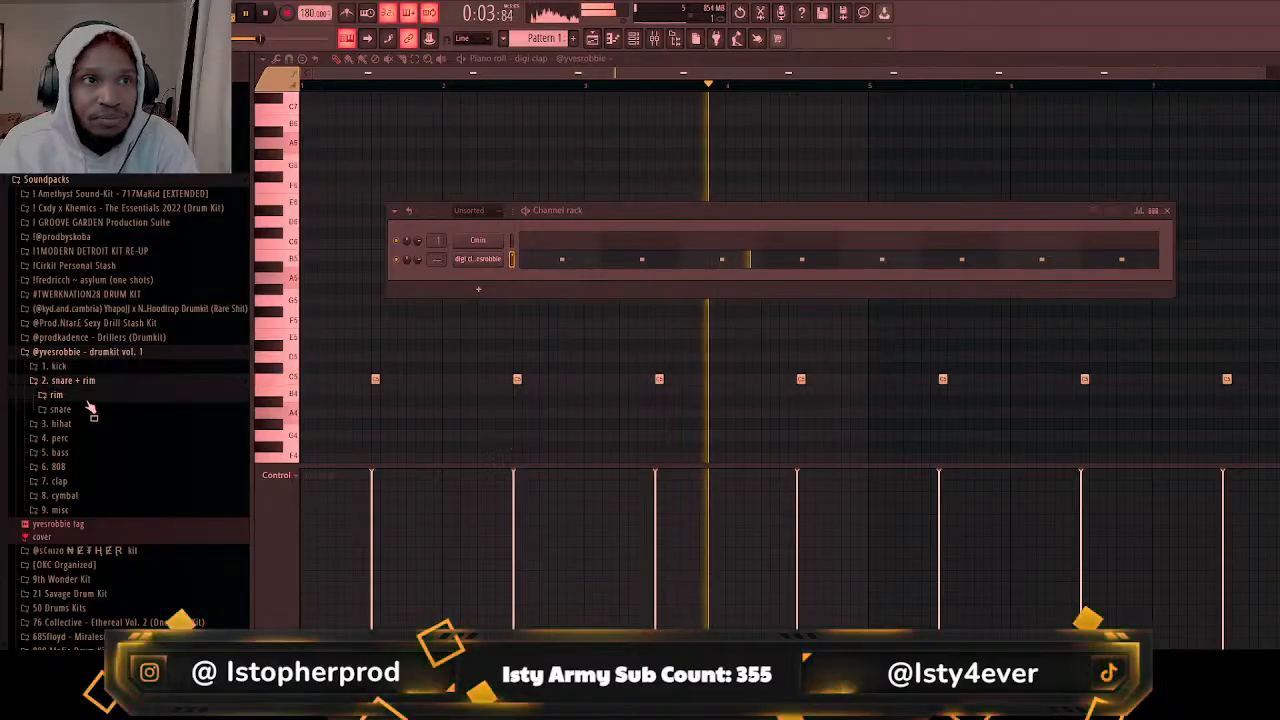
click(86, 397)
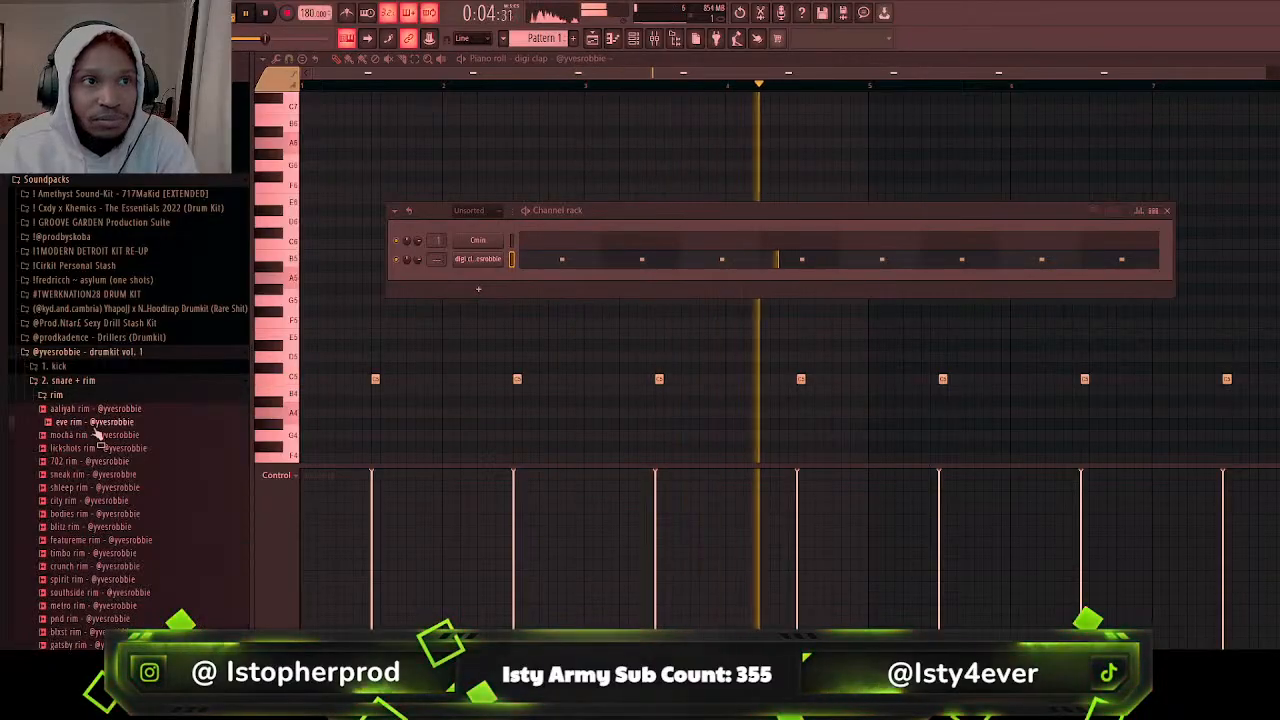
click(100, 487)
click(105, 500)
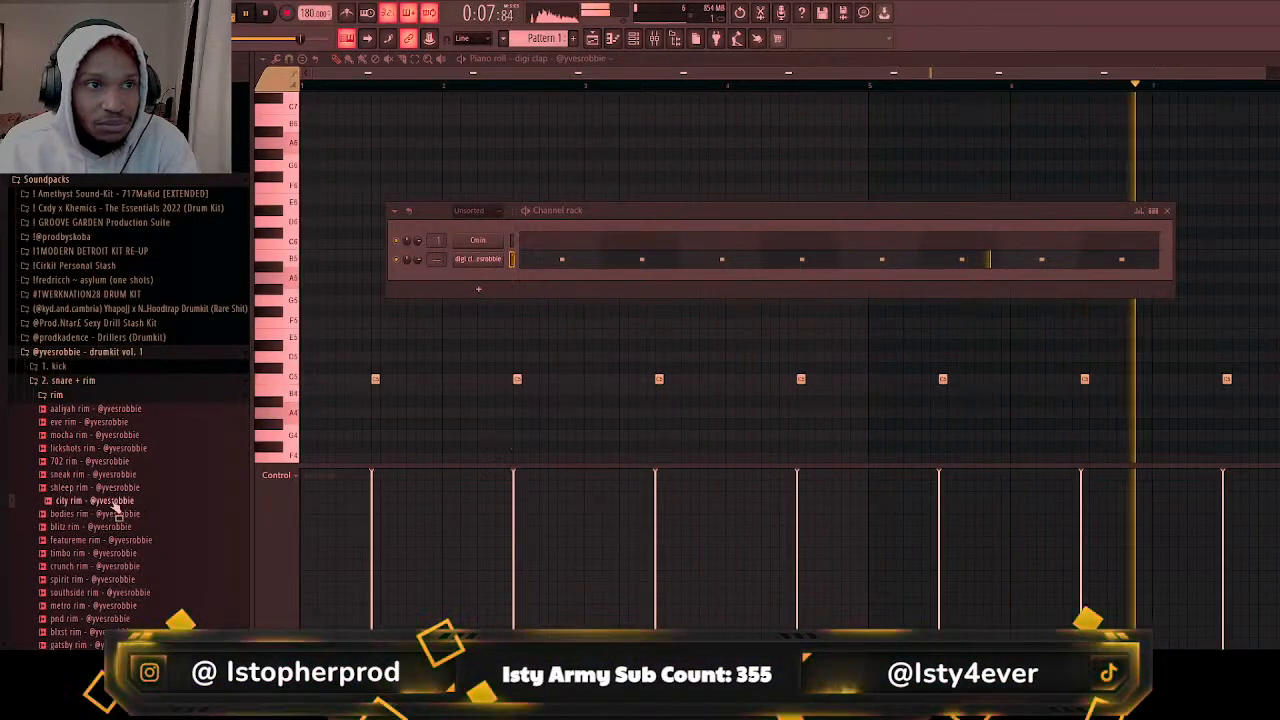
key(Up)
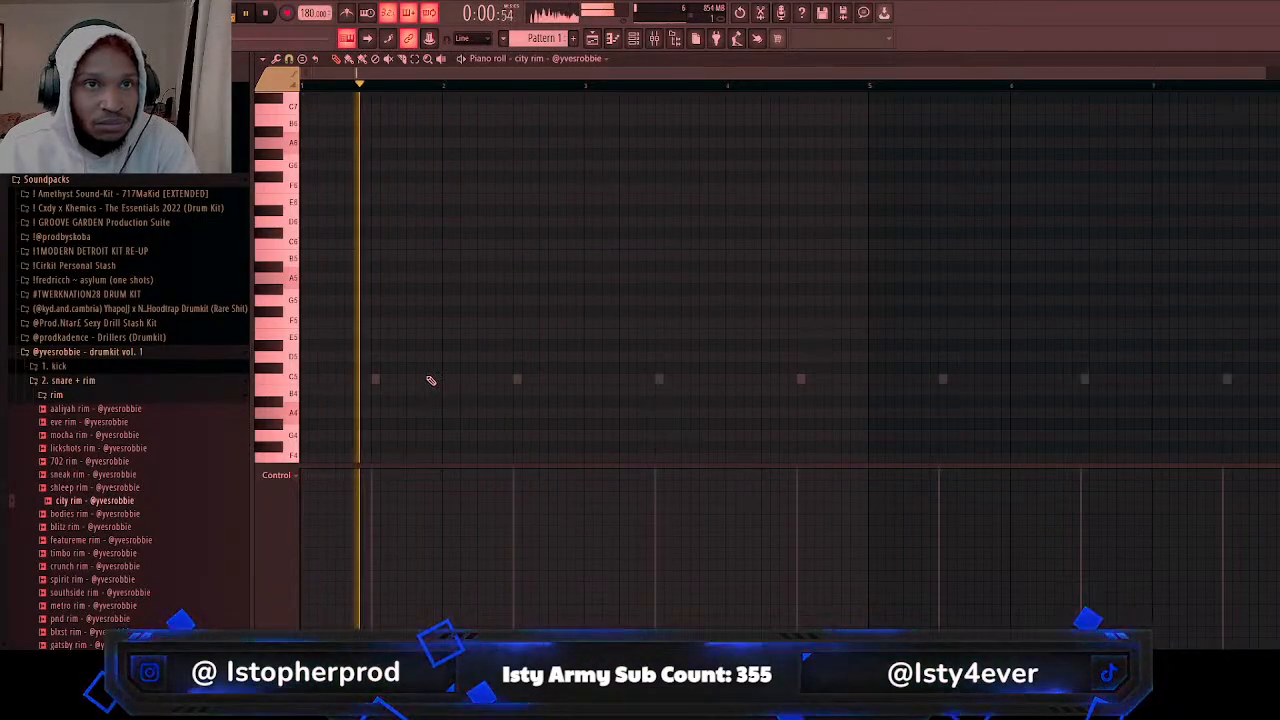
Step: Place city rim C5 notes after the fourth beat of bar 1 and on the second beat of bar 2
click(428, 379)
key(space)
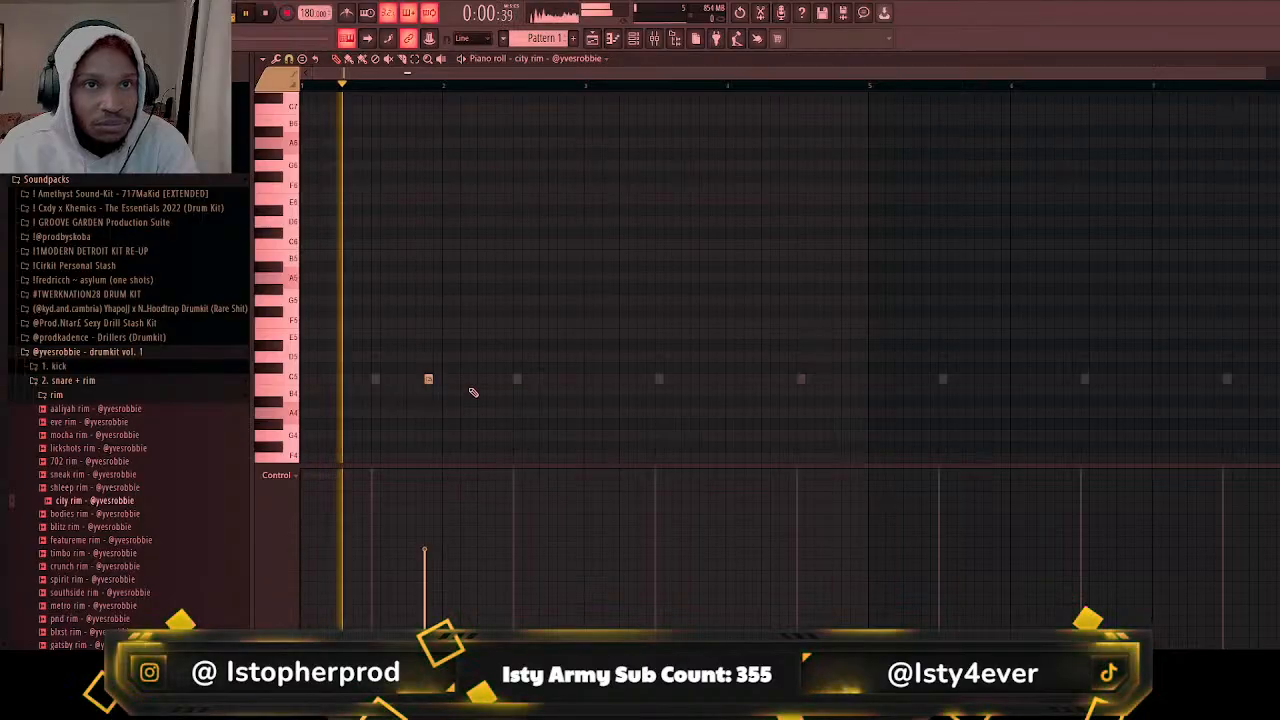
click(464, 379)
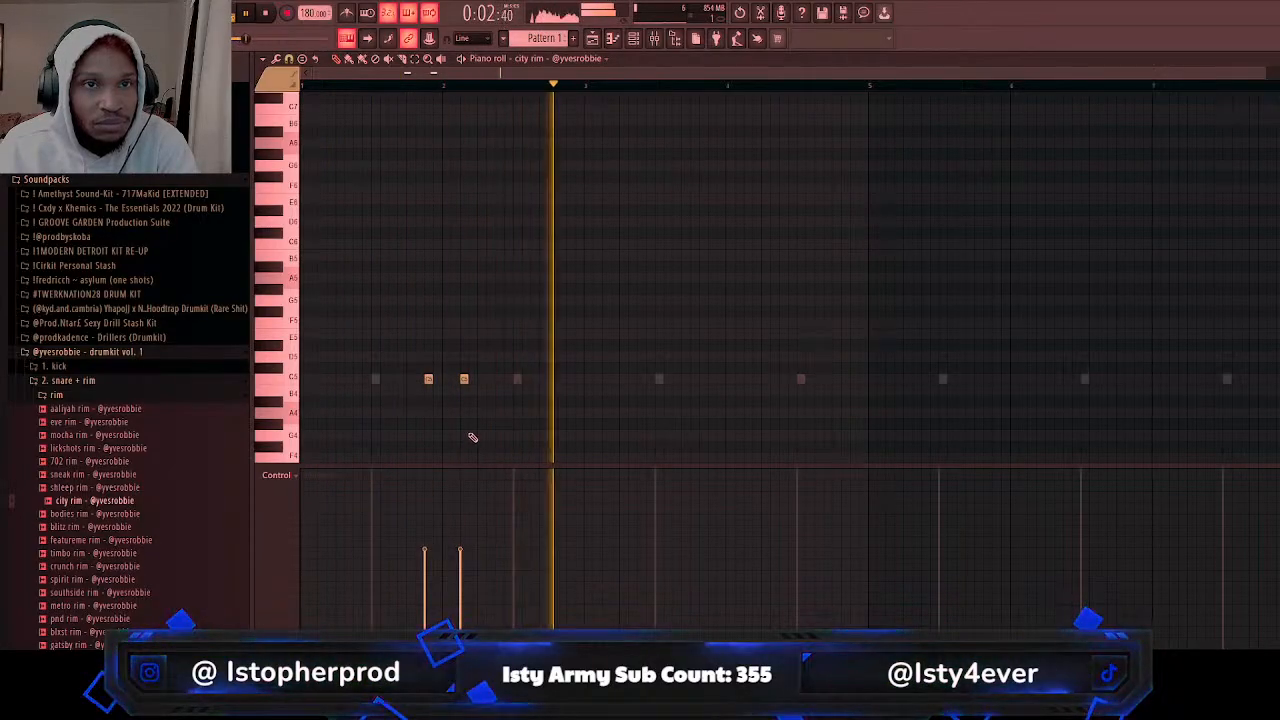
right_click(465, 380)
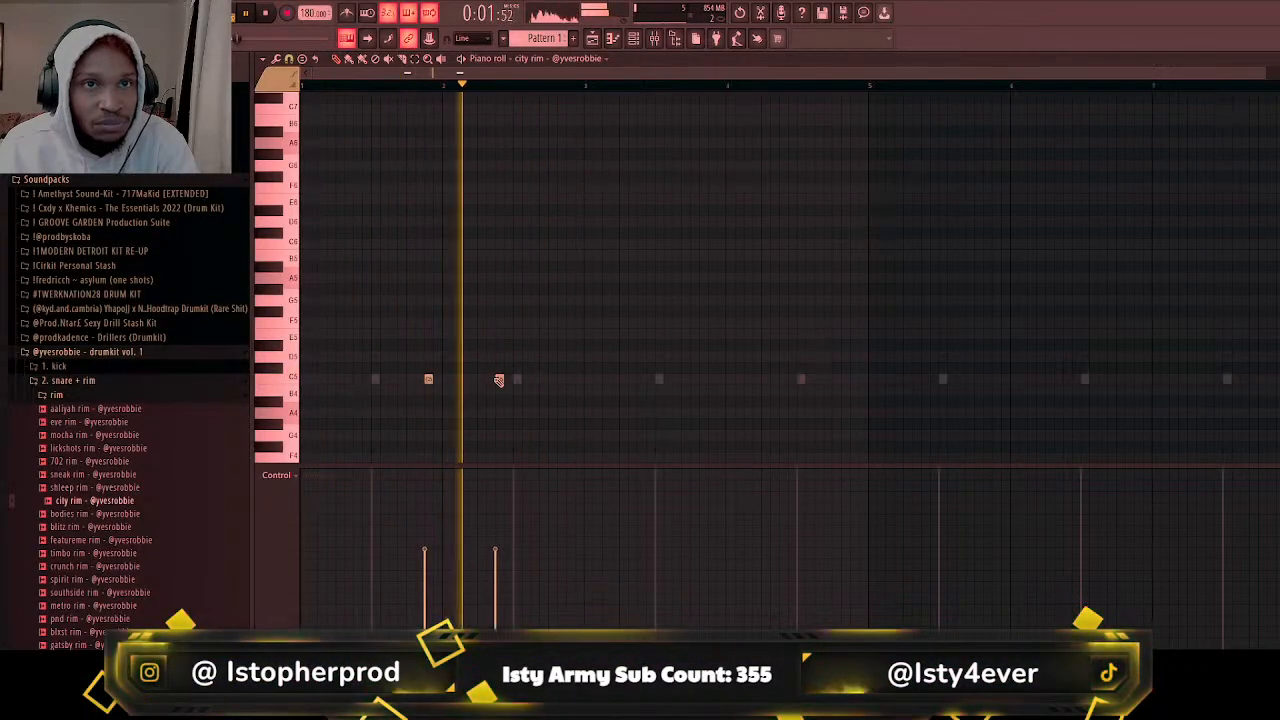
click(480, 379)
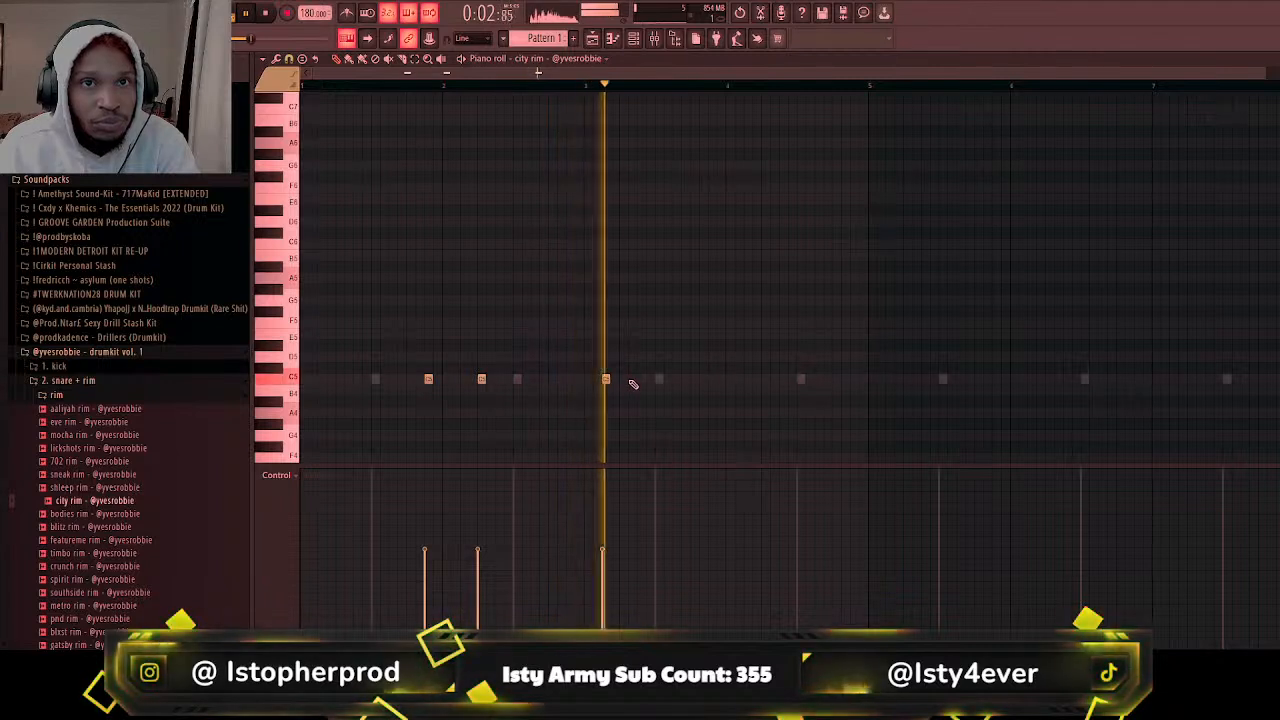
Step: Add two close city rim C5 hits early in bar 3, one late in bar 3 and one on bar 4's second beat
right_click(606, 380)
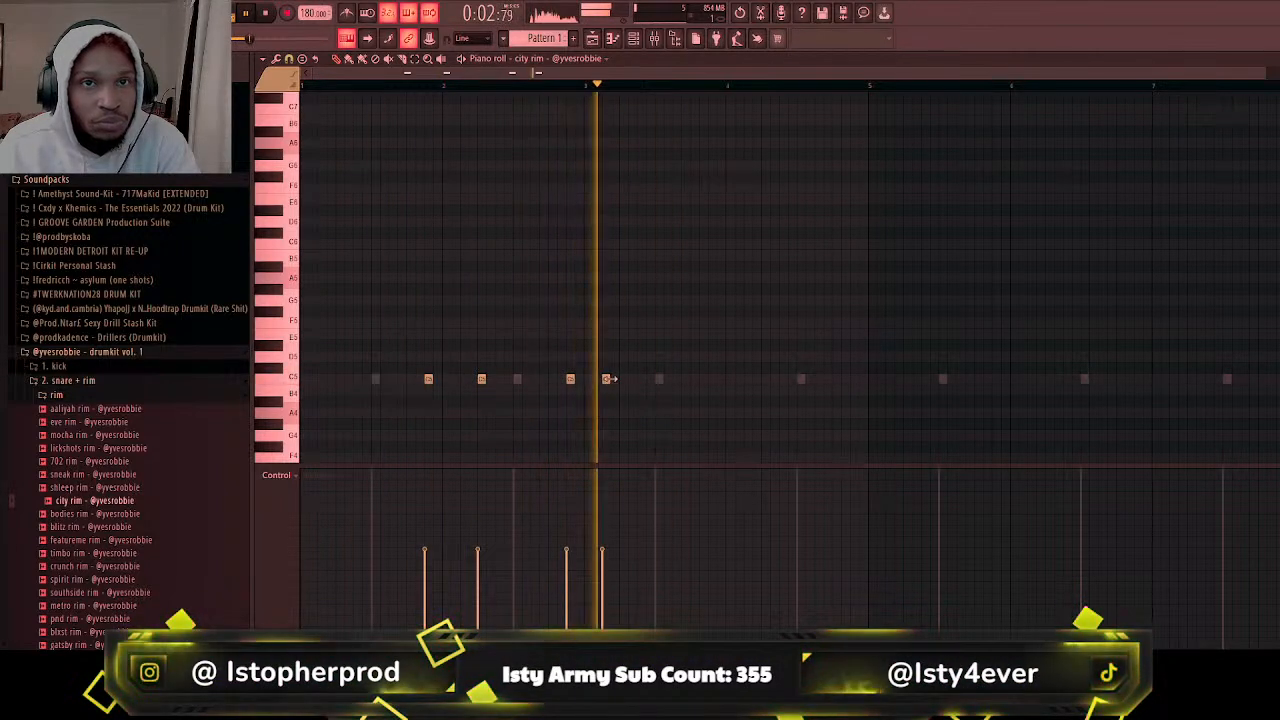
right_click(570, 379)
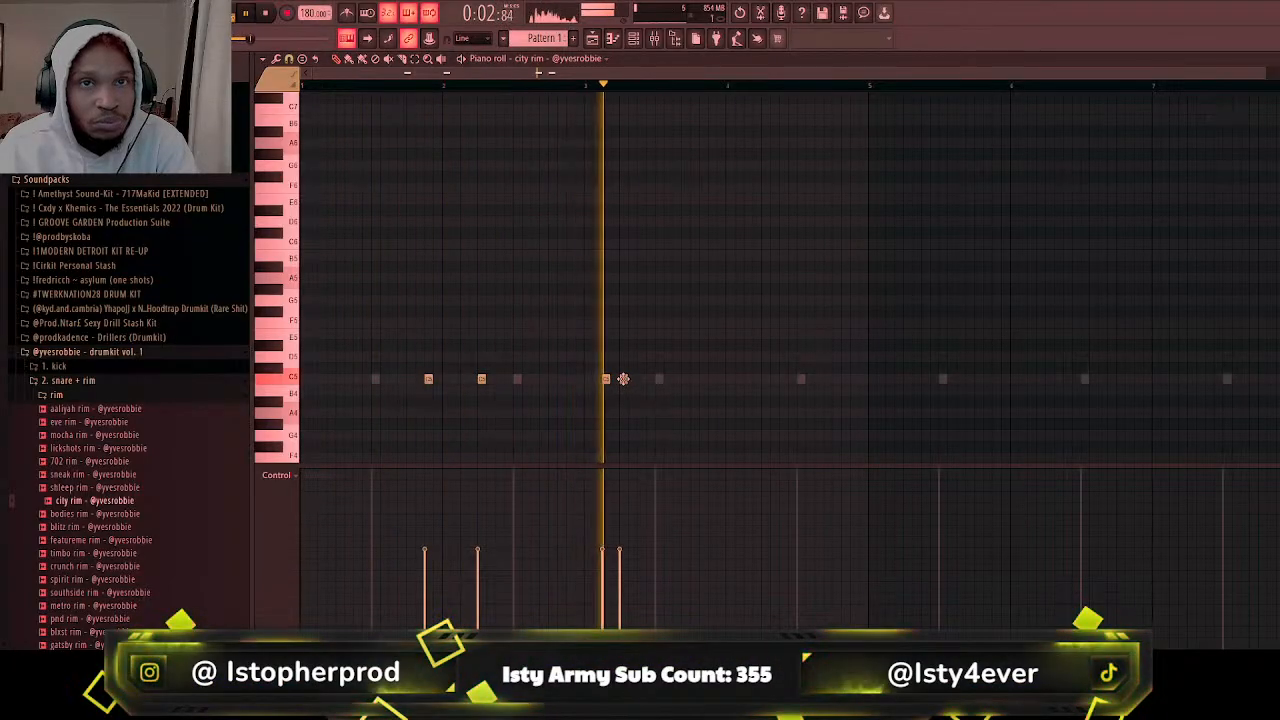
click(711, 379)
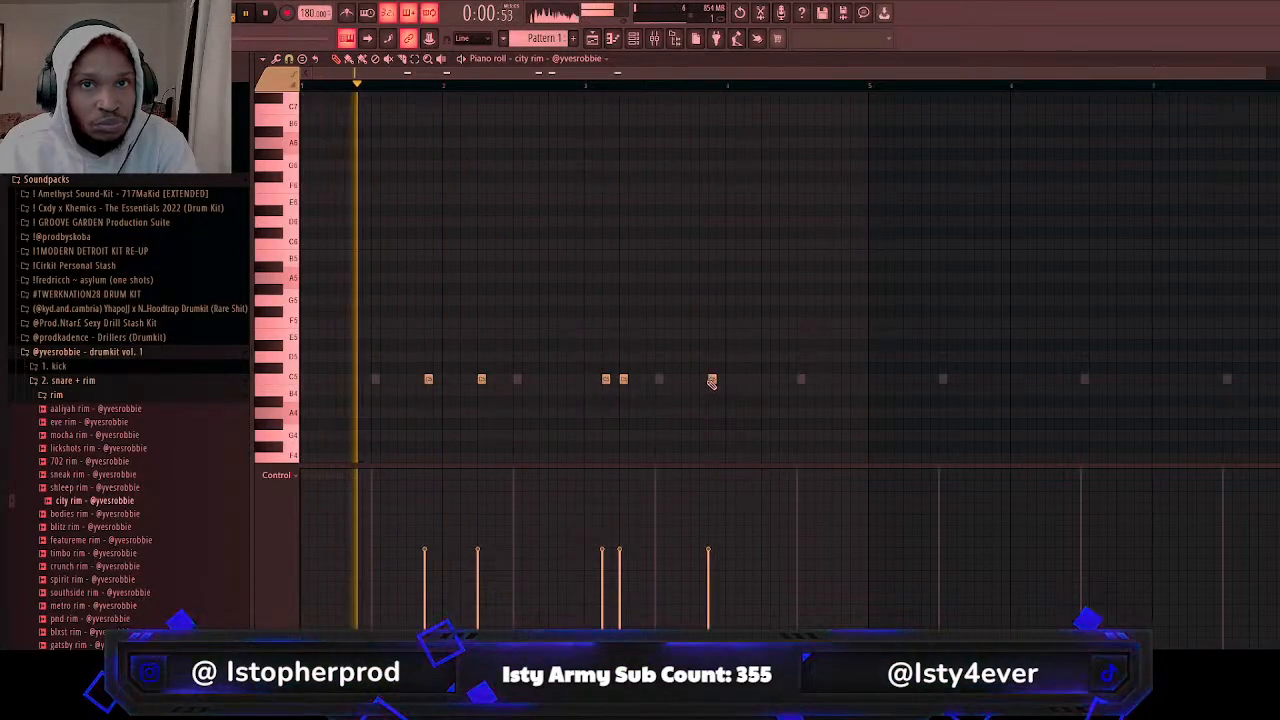
click(762, 379)
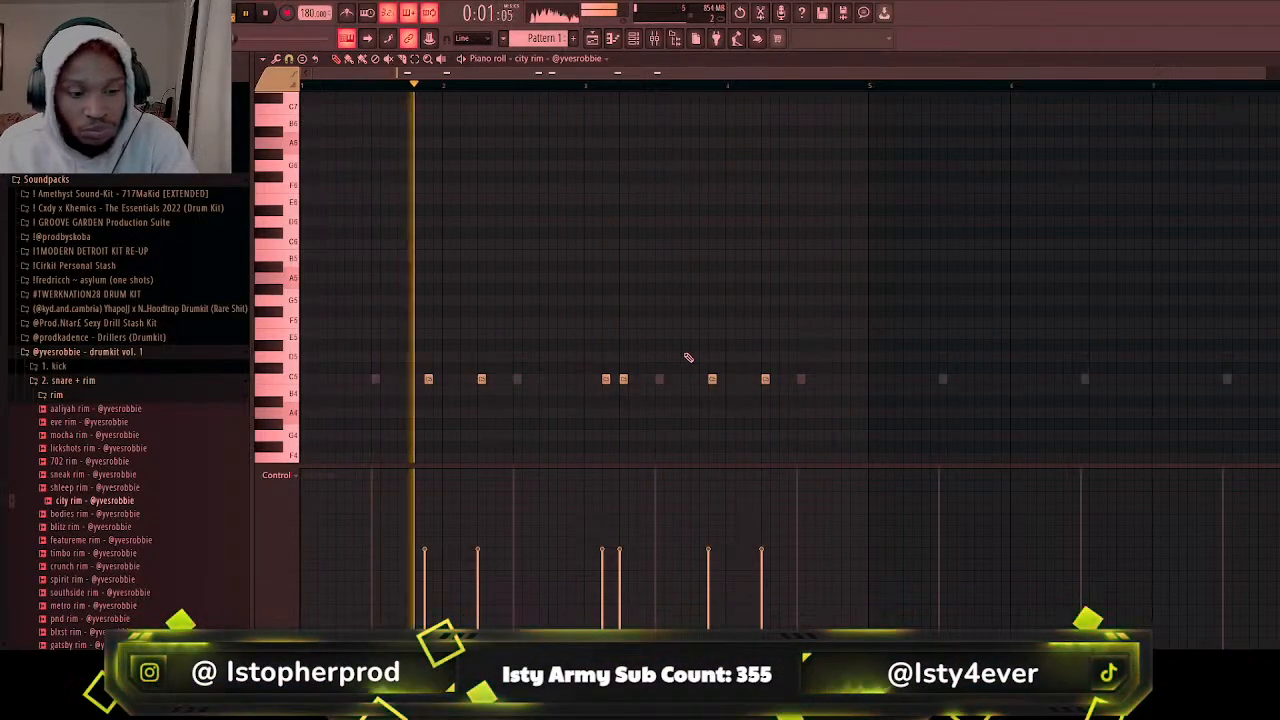
Step: Duplicate the four-bar city rim pattern, shift the copy to repeat exactly four bars after the original, and deselect it
key(ctrl+b)
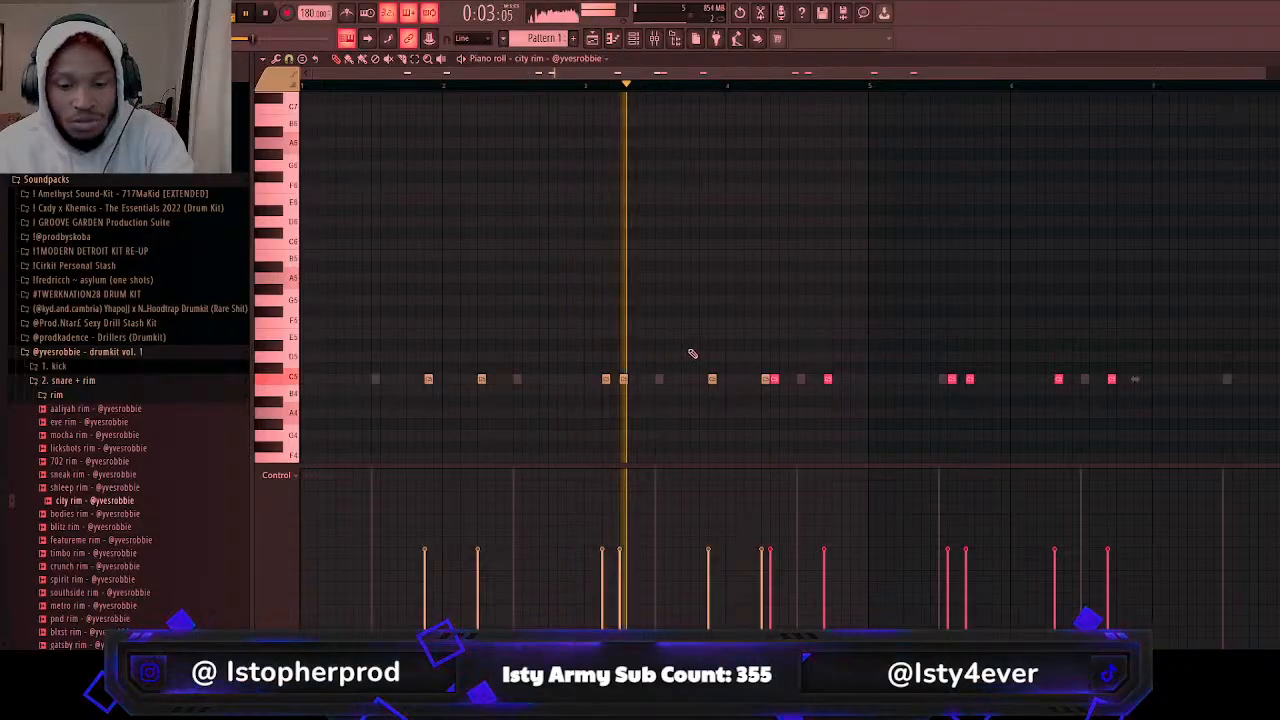
key(shift+Right)
key(shift+Right)
key(shift+Right)
key(shift+Right)
key(shift+Right)
key(shift+Right)
key(shift+Right)
key(shift+Right)
key(shift+Right)
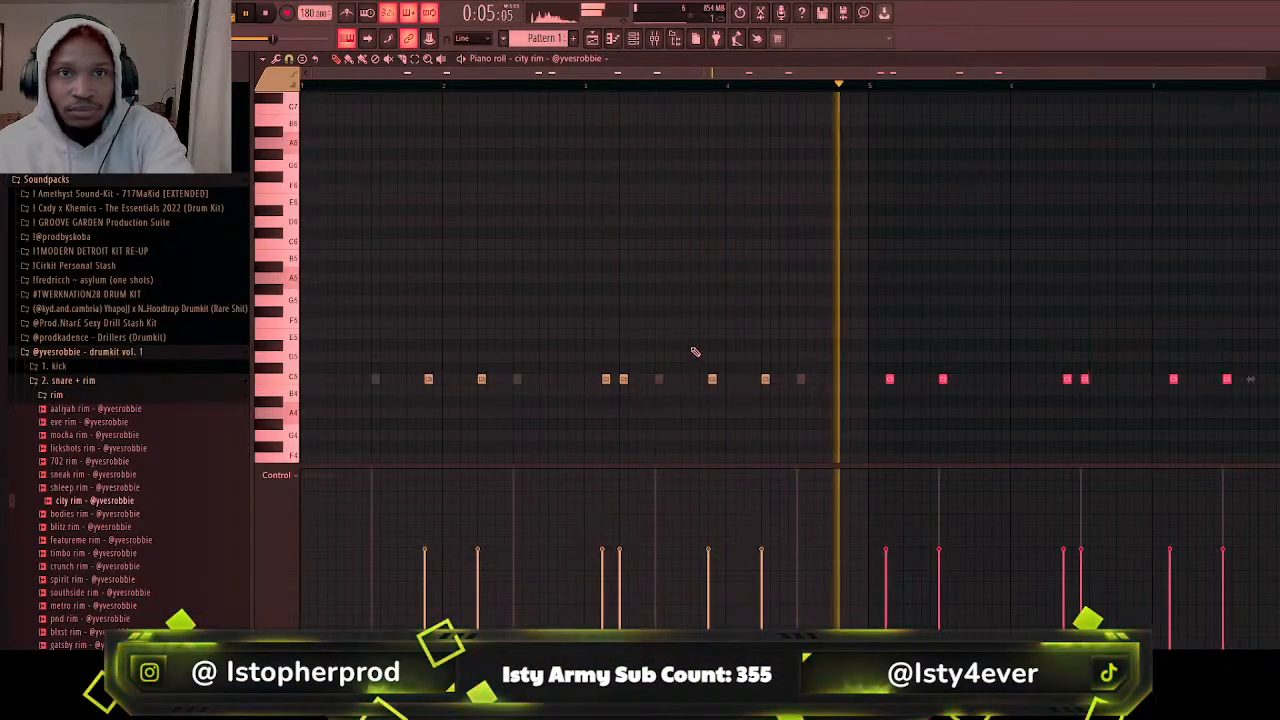
key(shift+Right)
key(shift+Right)
key(shift+Right)
key(shift+Right)
key(shift+Right)
key(shift+Right)
key(shift+Right)
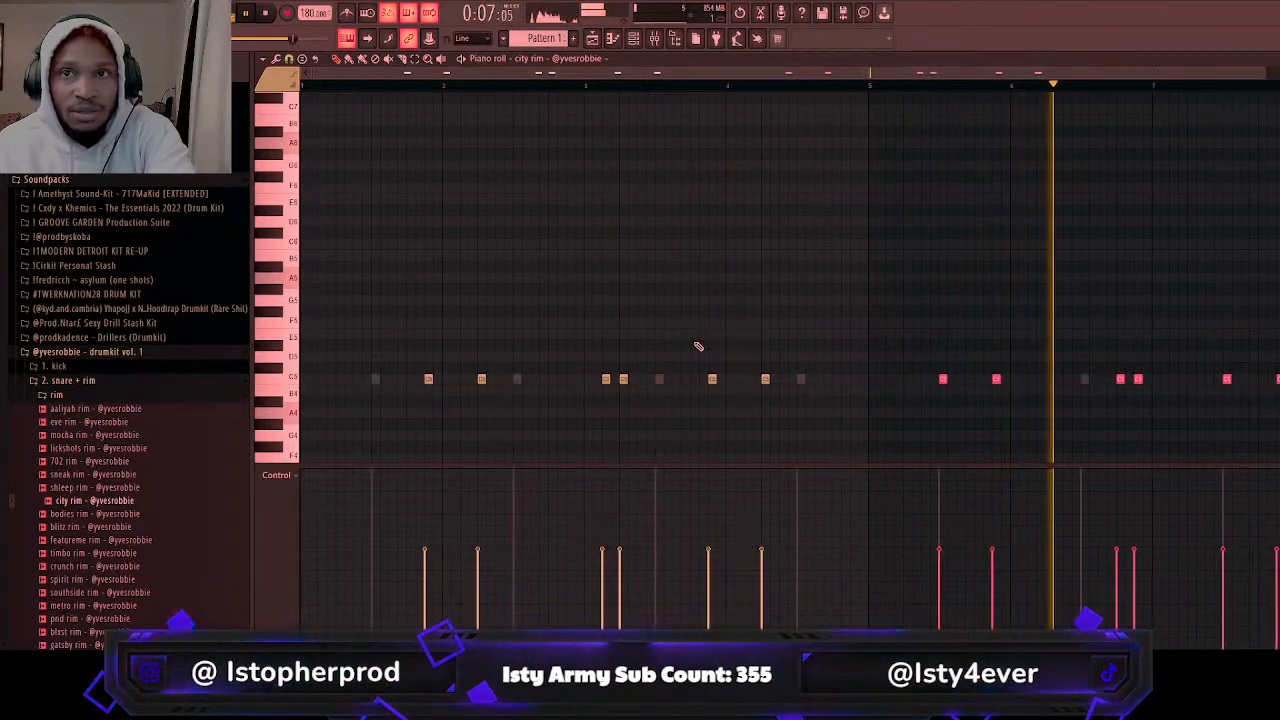
key(shift+Right)
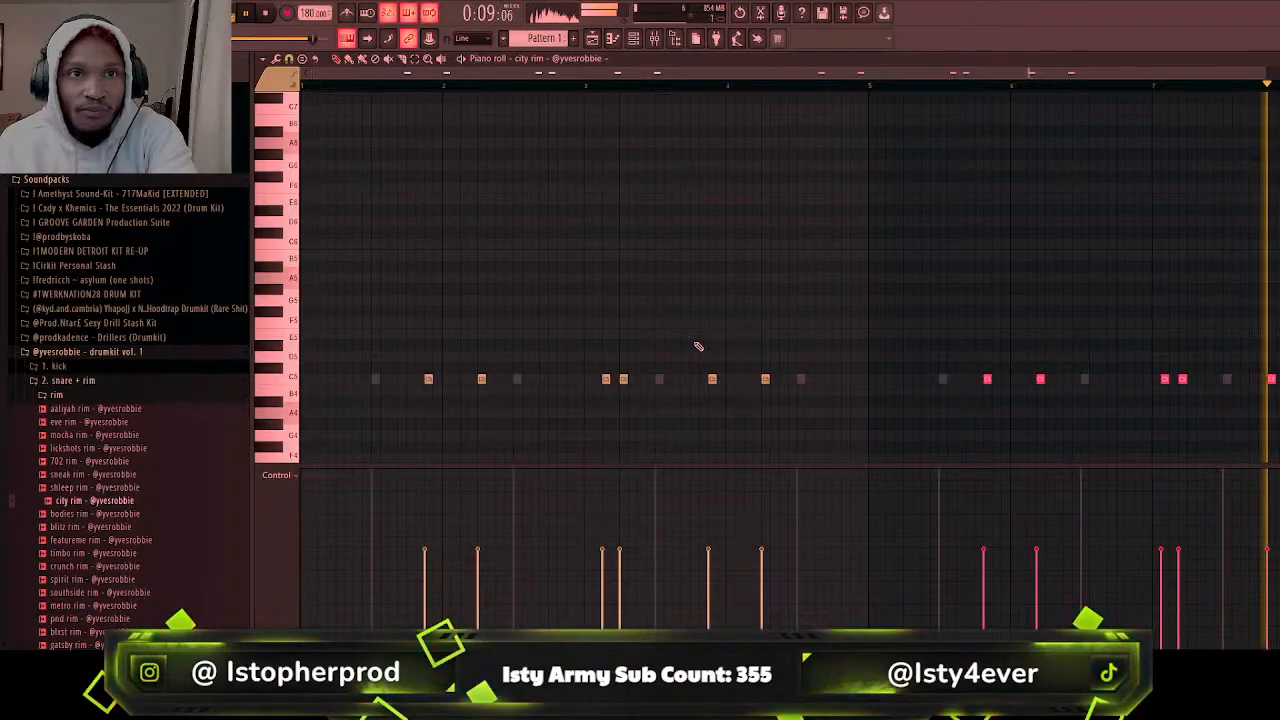
ctrl+click(816, 231)
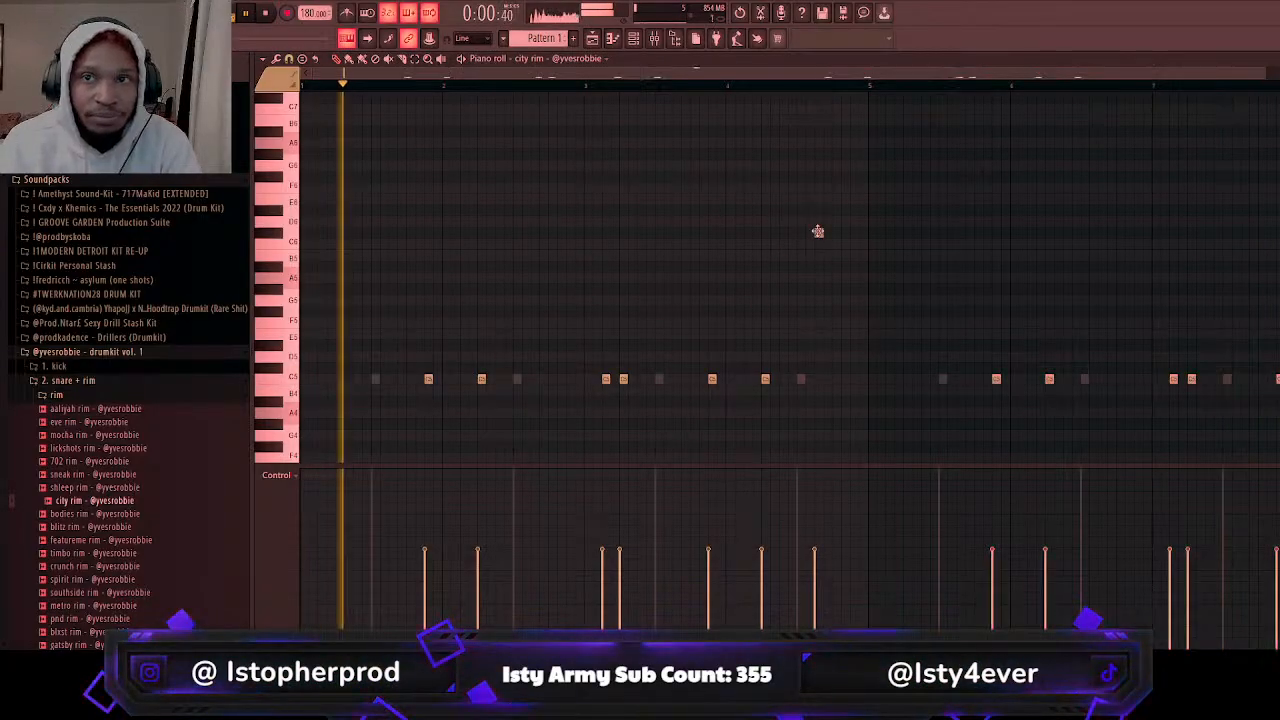
click(635, 39)
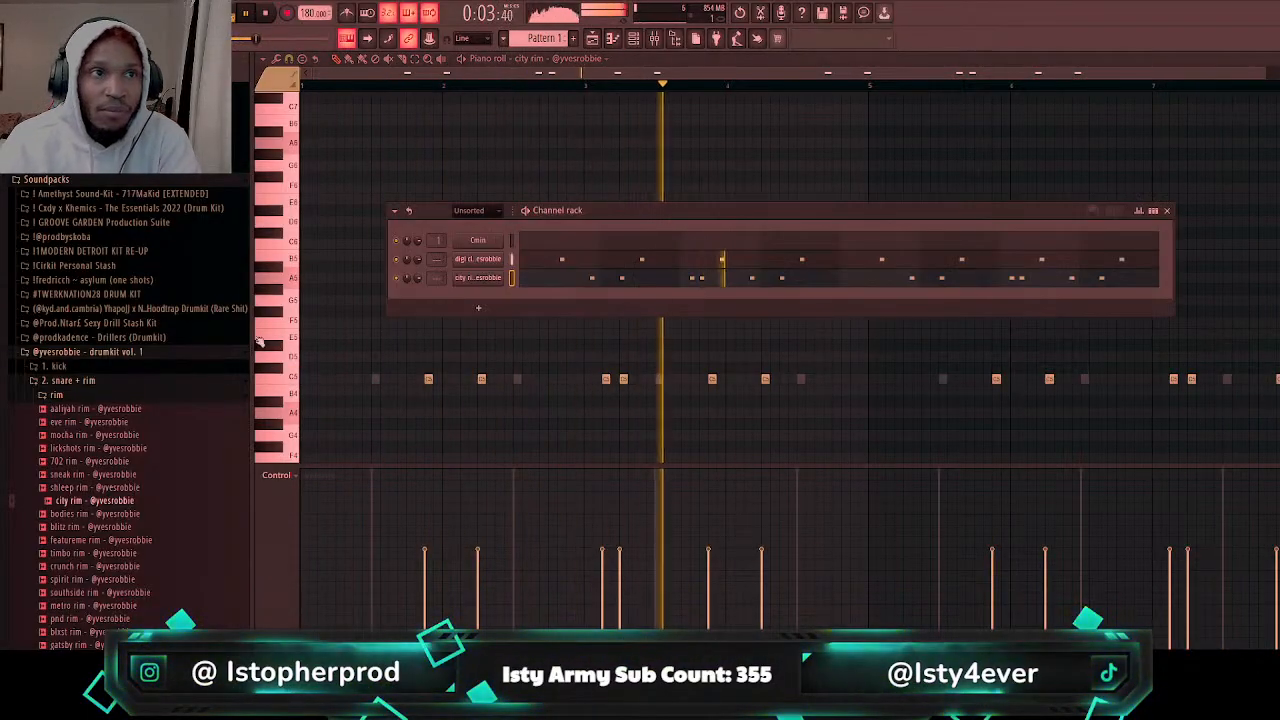
click(121, 409)
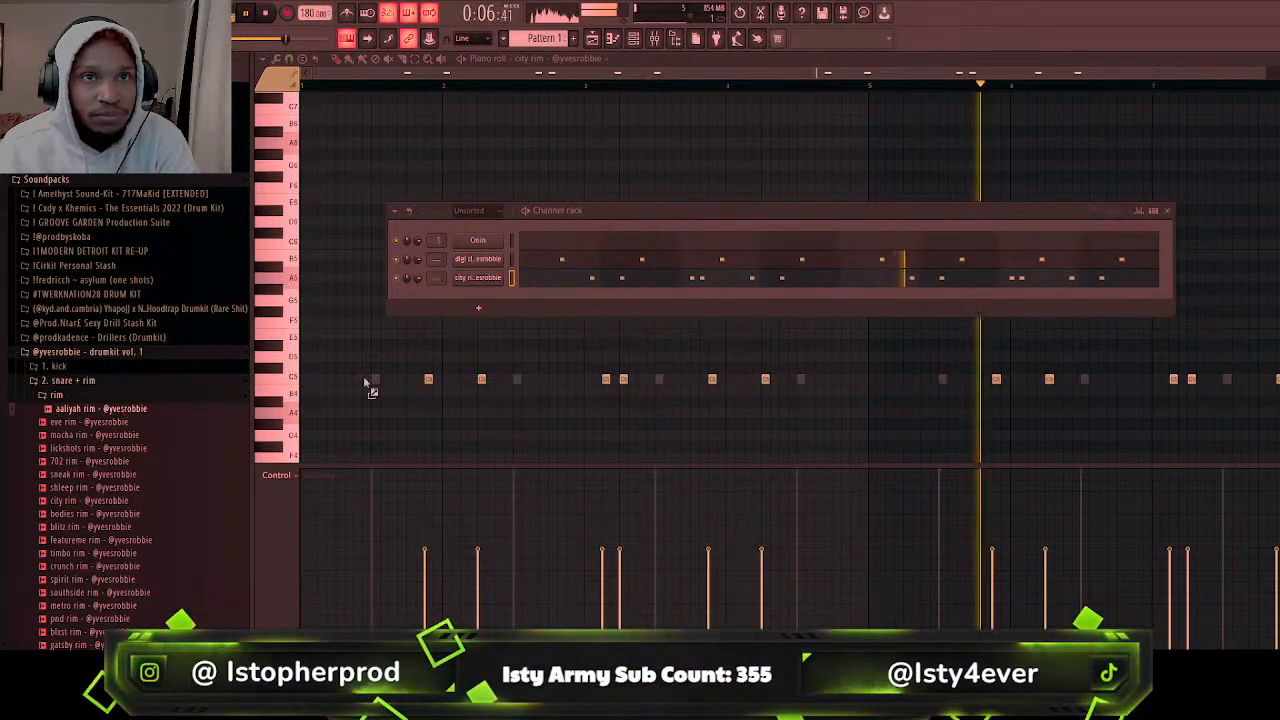
drag(365, 383, 479, 306)
Step: Place aaliyah rim C5 notes just after the first beat of bars 1 and 2, and raise their velocities to match
key(F7)
click(333, 383)
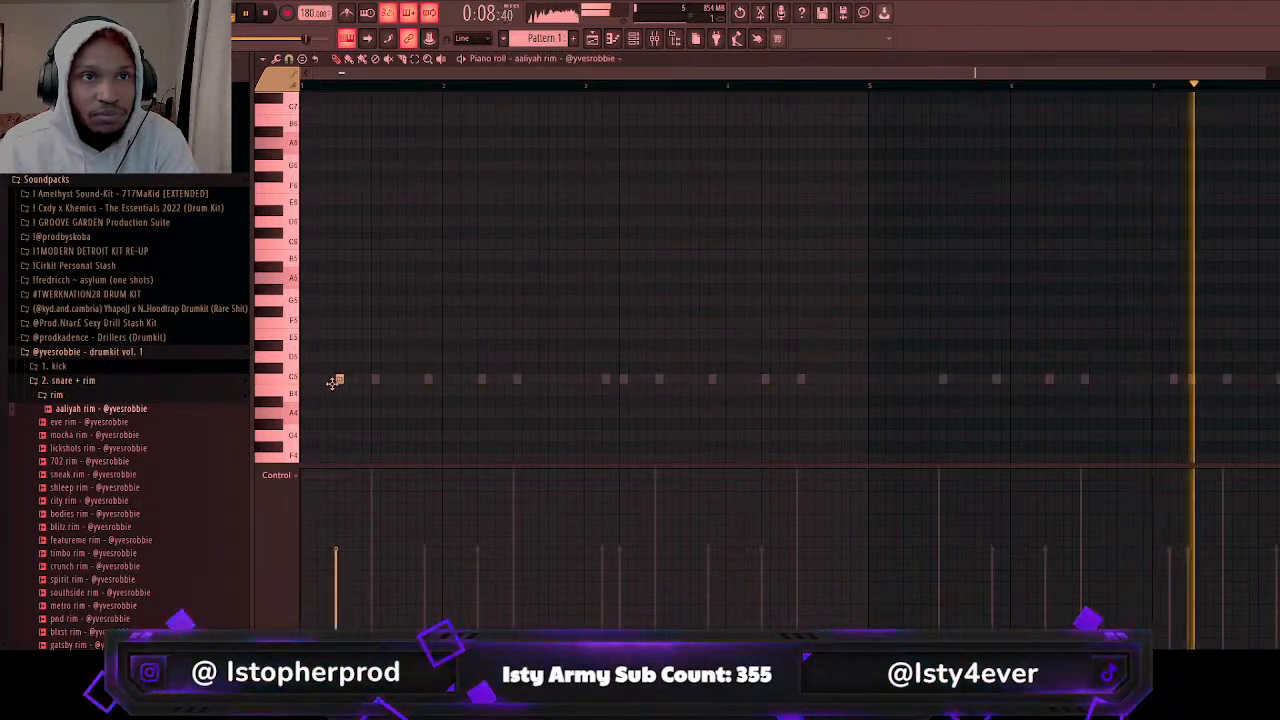
drag(335, 382, 319, 382)
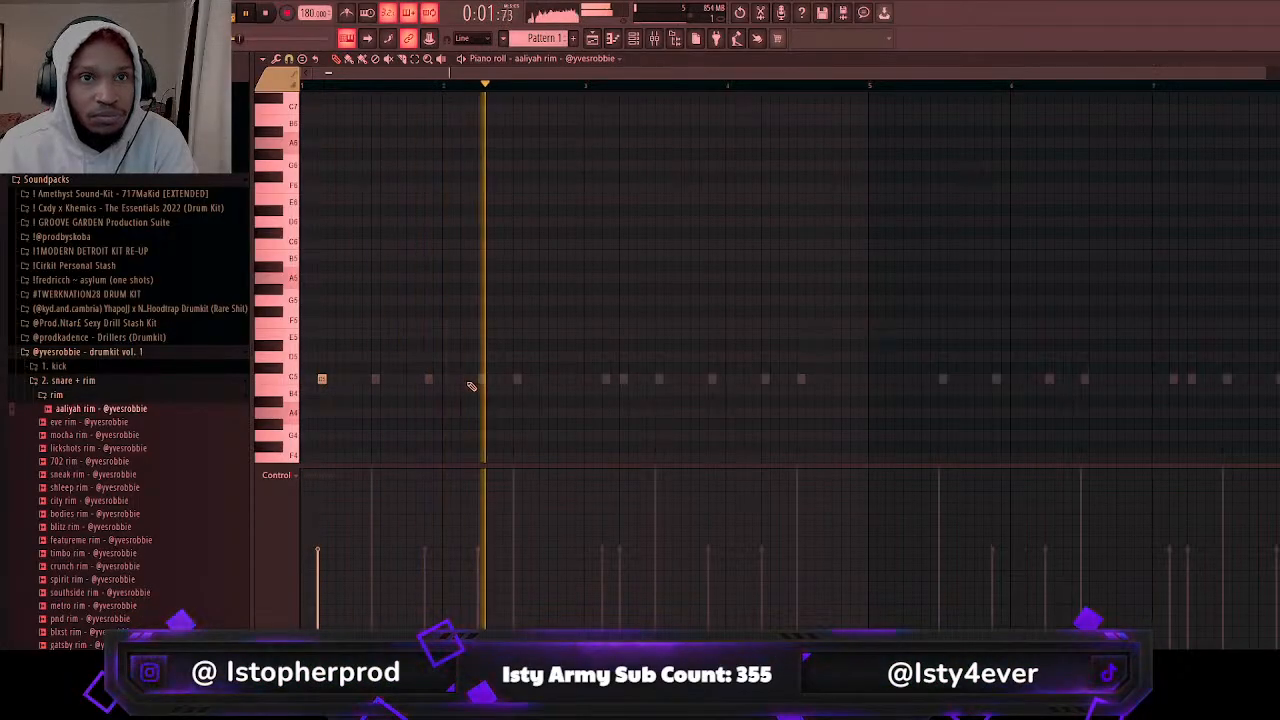
click(465, 380)
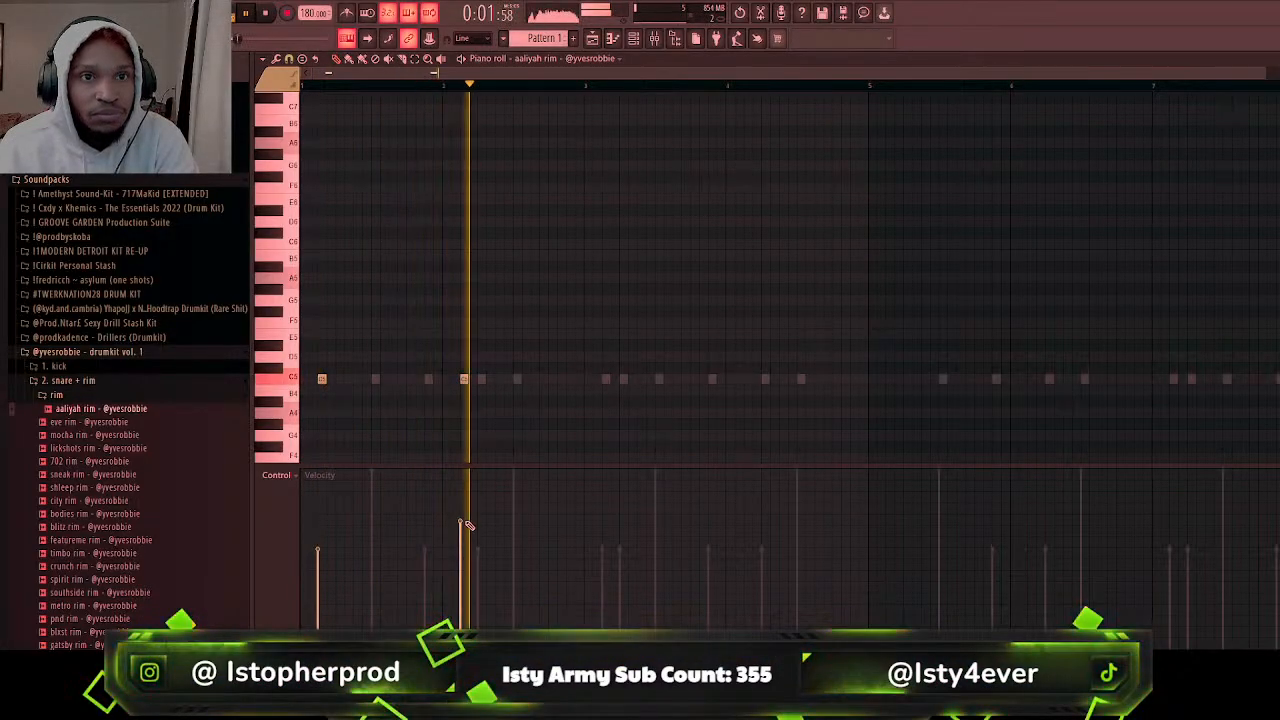
click(335, 525)
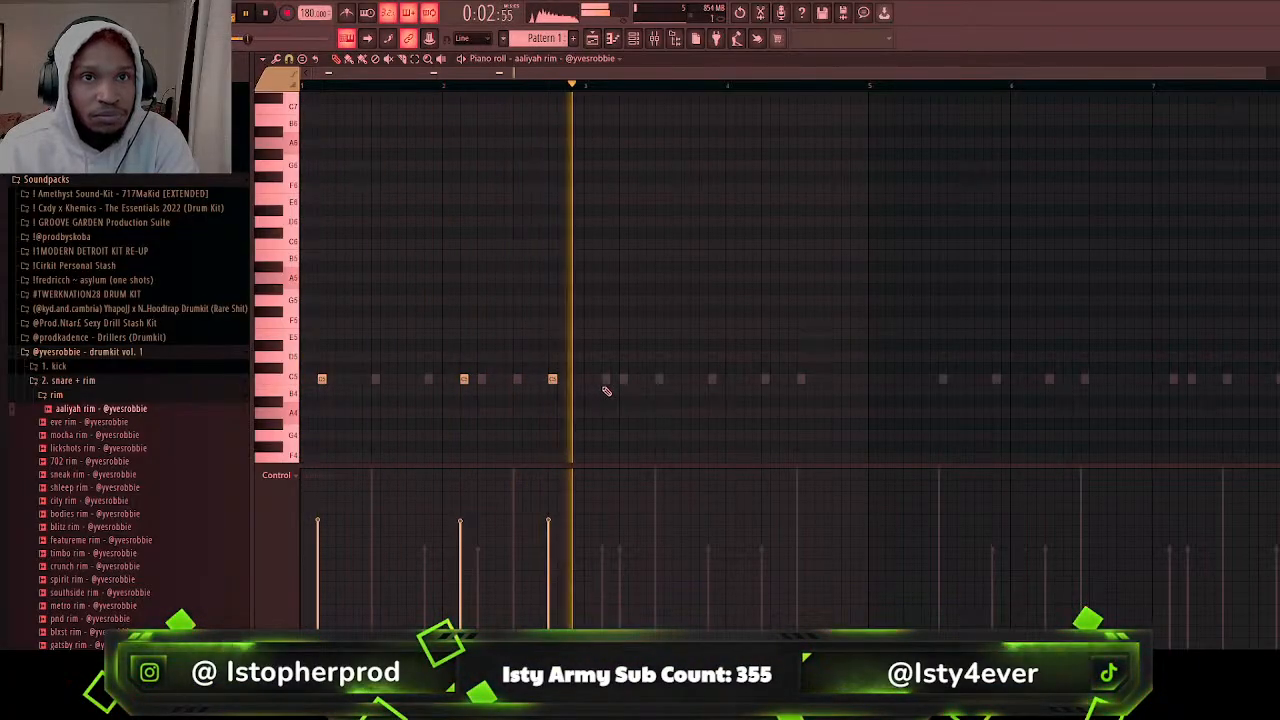
Step: Add an aaliyah rim C5 hit in bar 3, just before the clap, while the beat plays
key(space)
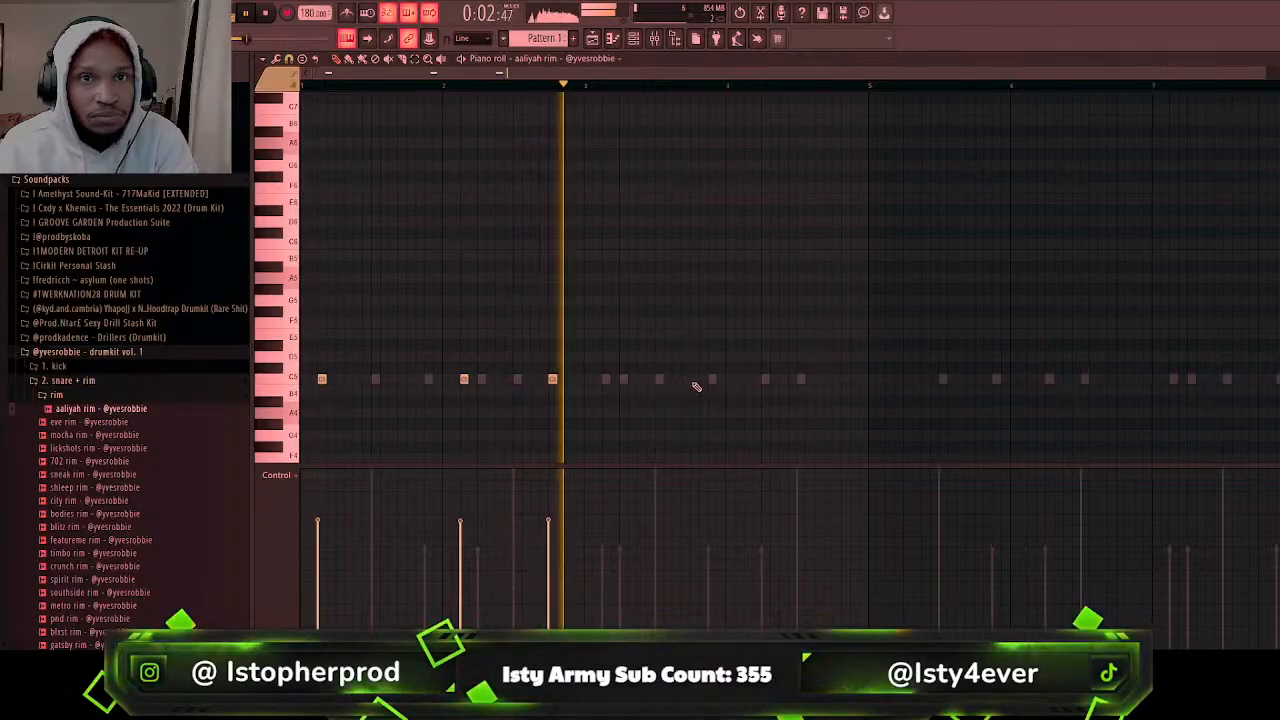
click(695, 379)
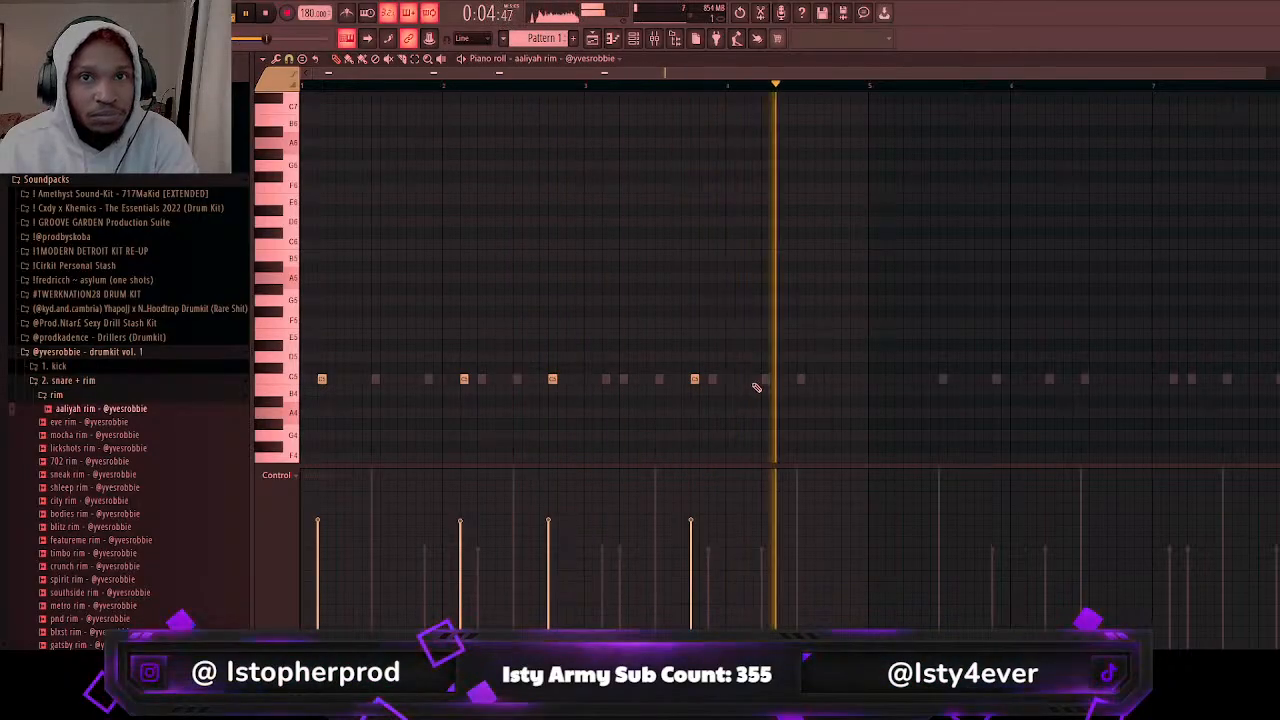
click(650, 379)
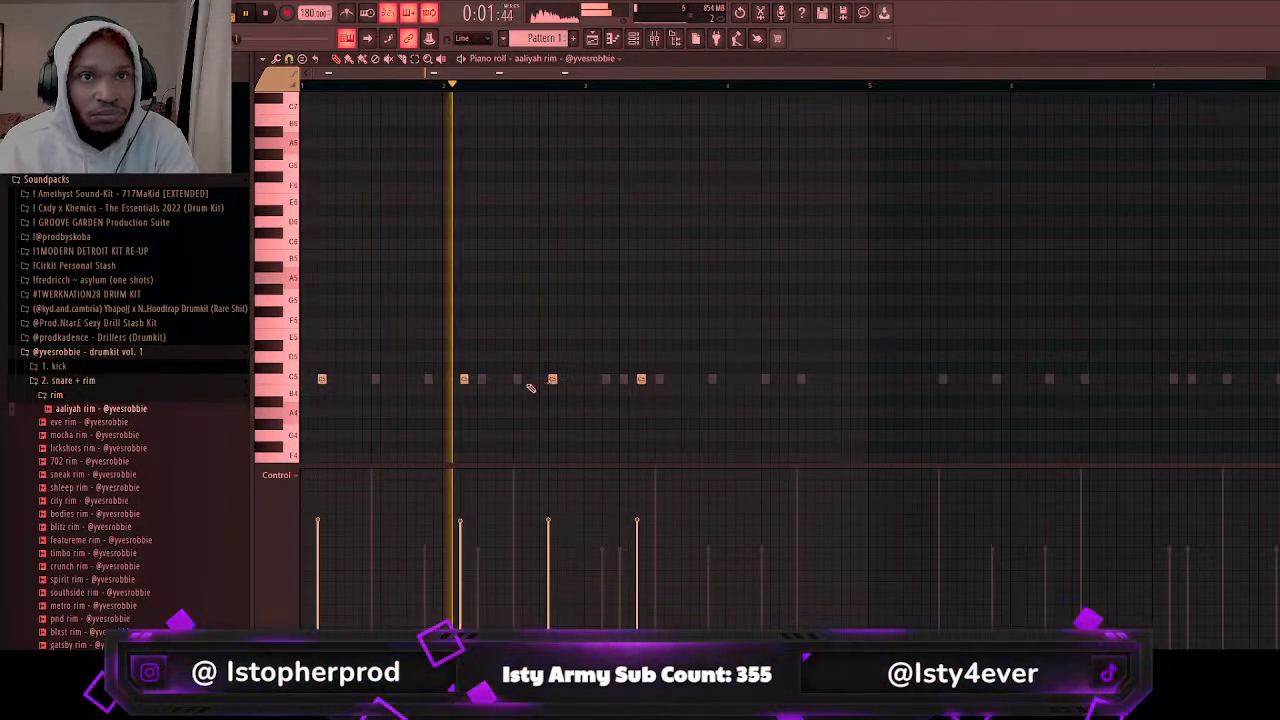
Step: Add a softer aaliyah rim C5 hit in the second half of bar 2, and delete the first city rim note of bar 3
drag(534, 525, 530, 553)
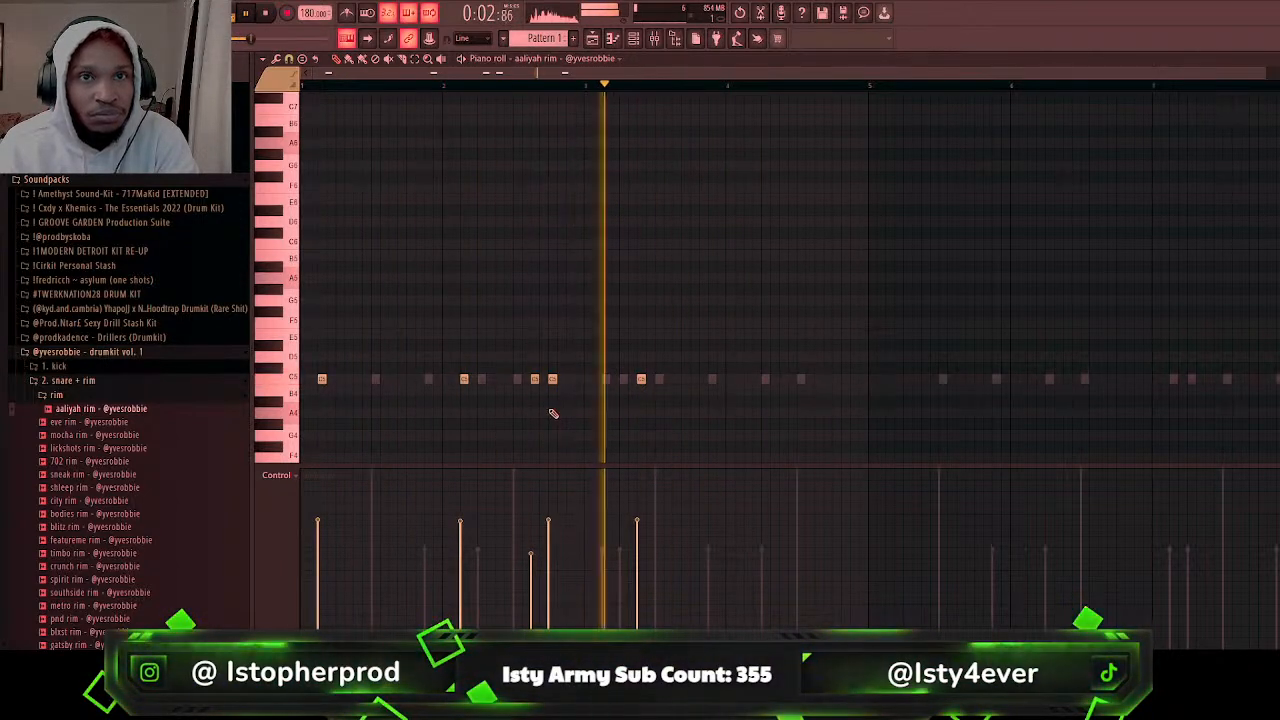
double_click(621, 380)
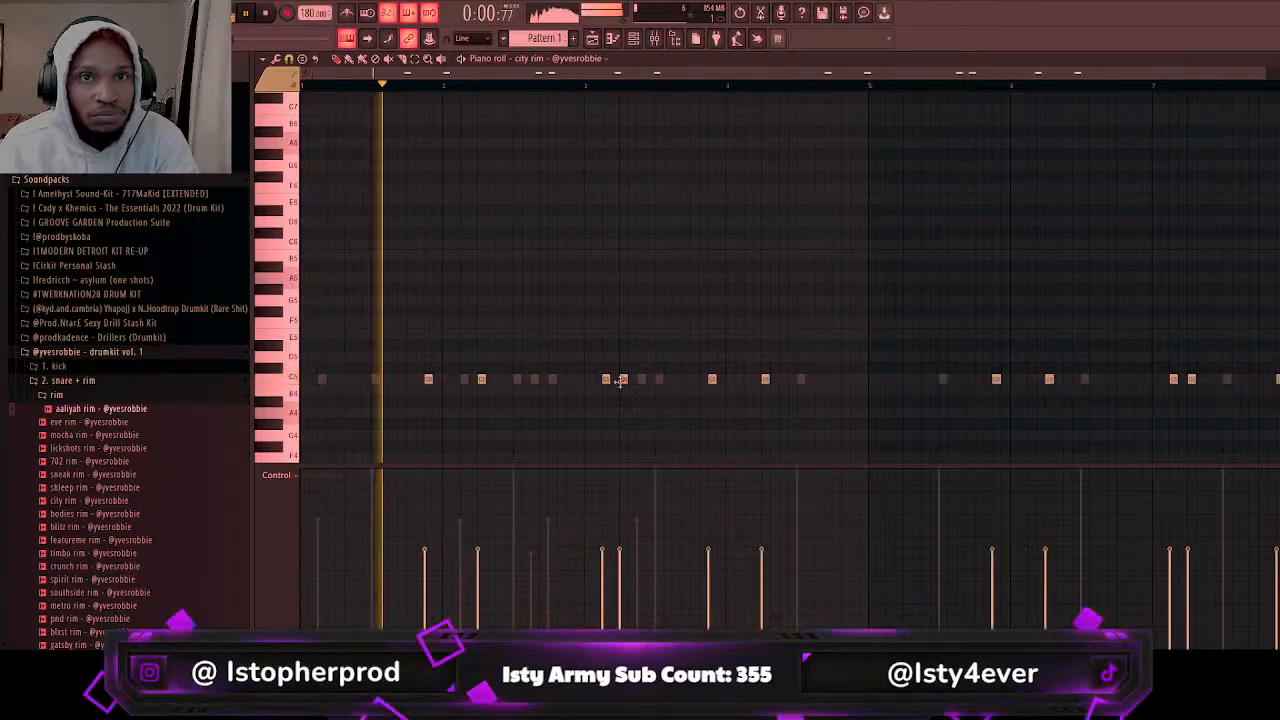
right_click(607, 380)
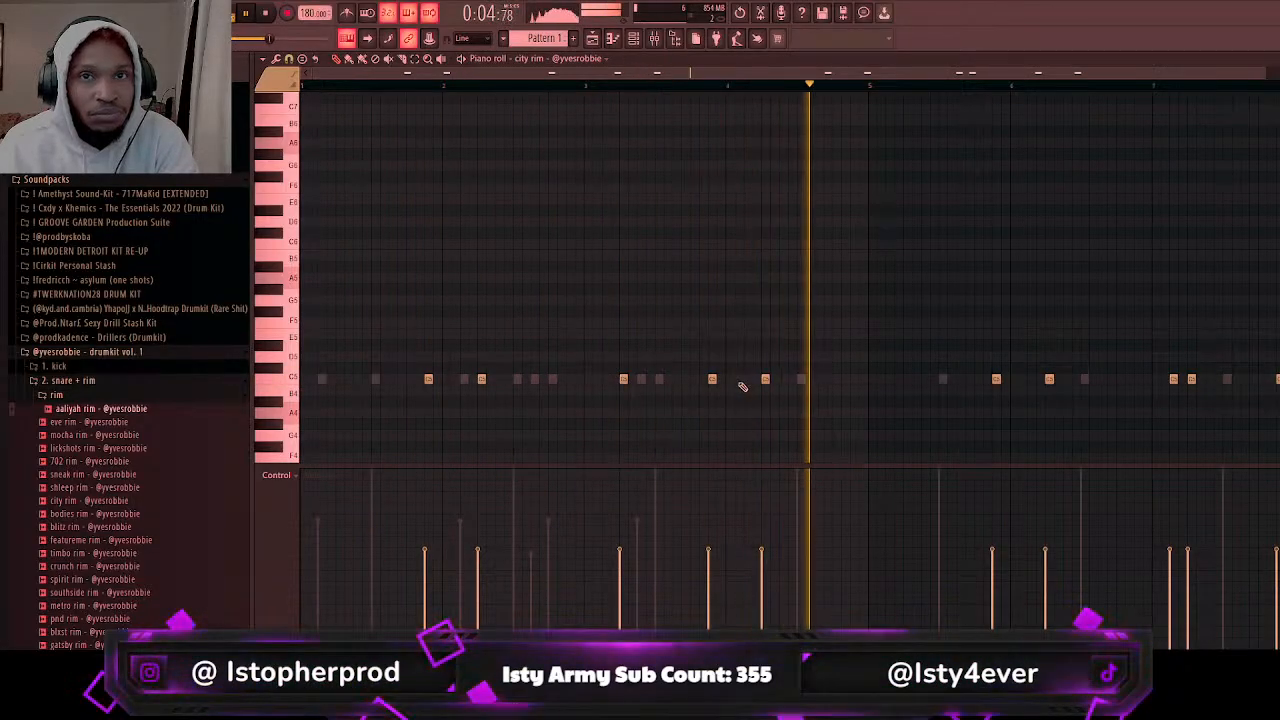
Step: Add one early and two late aaliyah rim C5 hits in bar 4, raising the early one's velocity and lowering the bar 3 hit's velocity
key(F6)
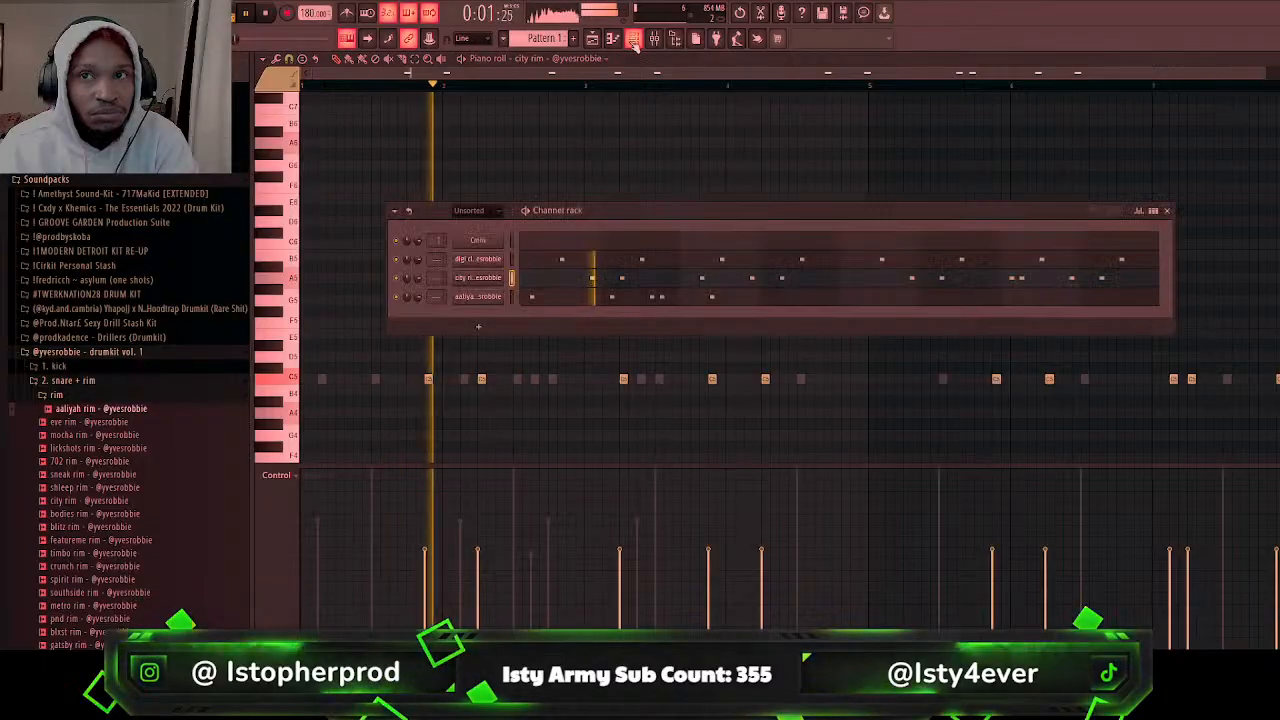
click(797, 297)
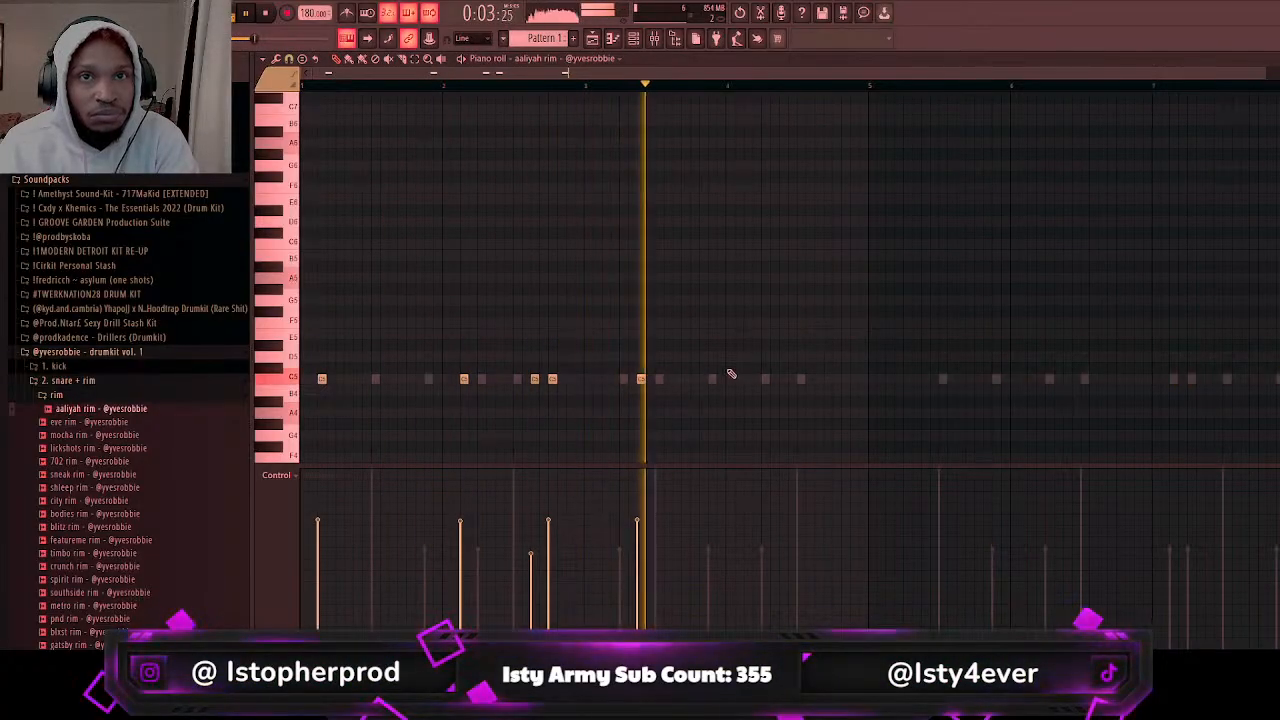
click(744, 380)
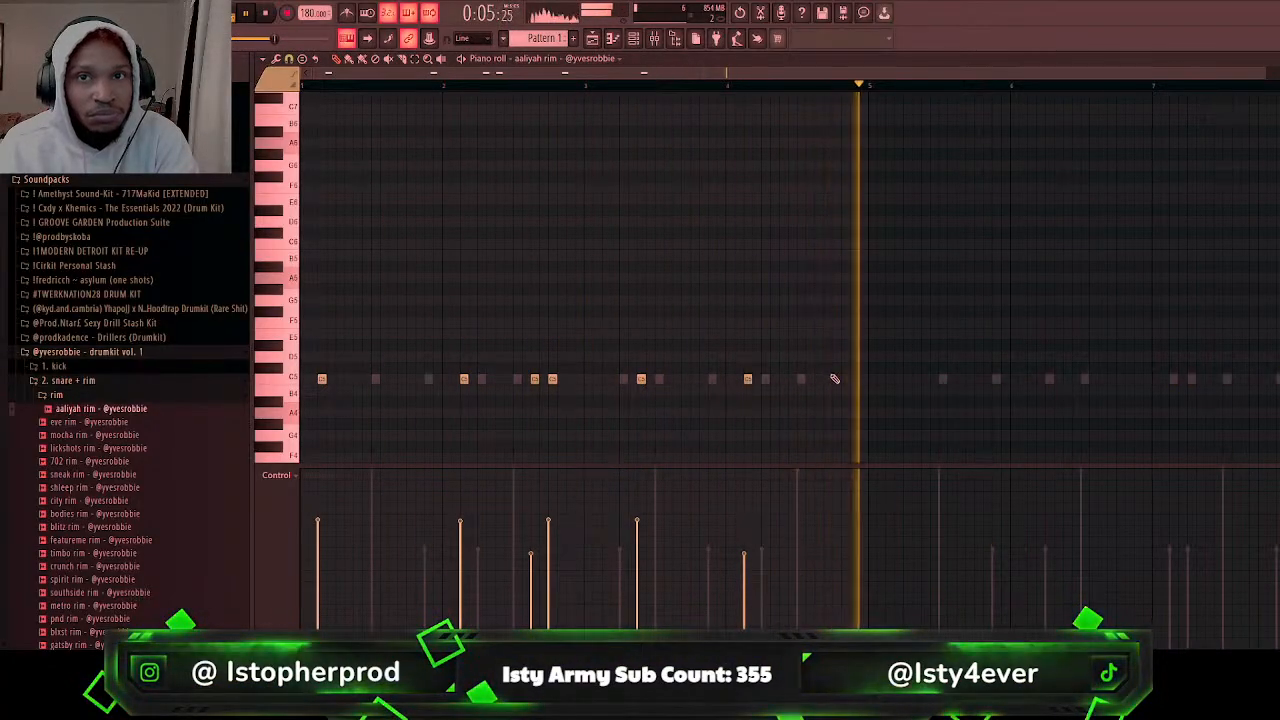
drag(762, 520, 751, 531)
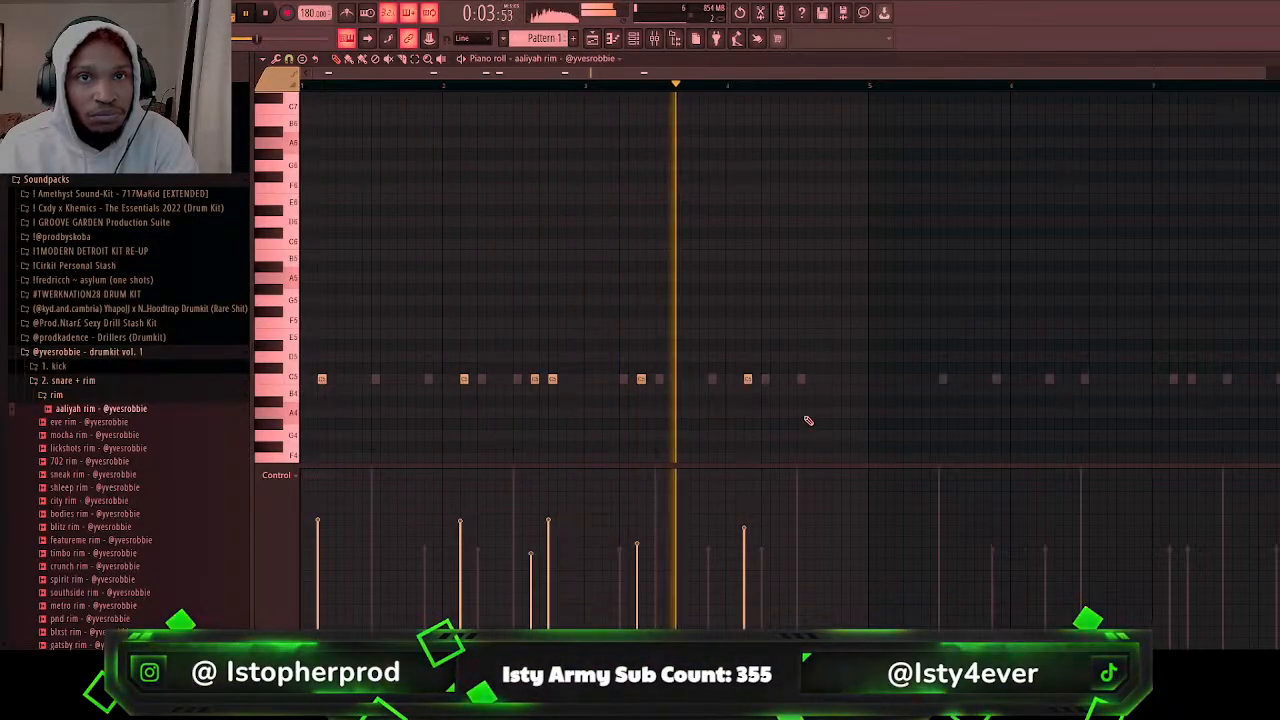
click(819, 379)
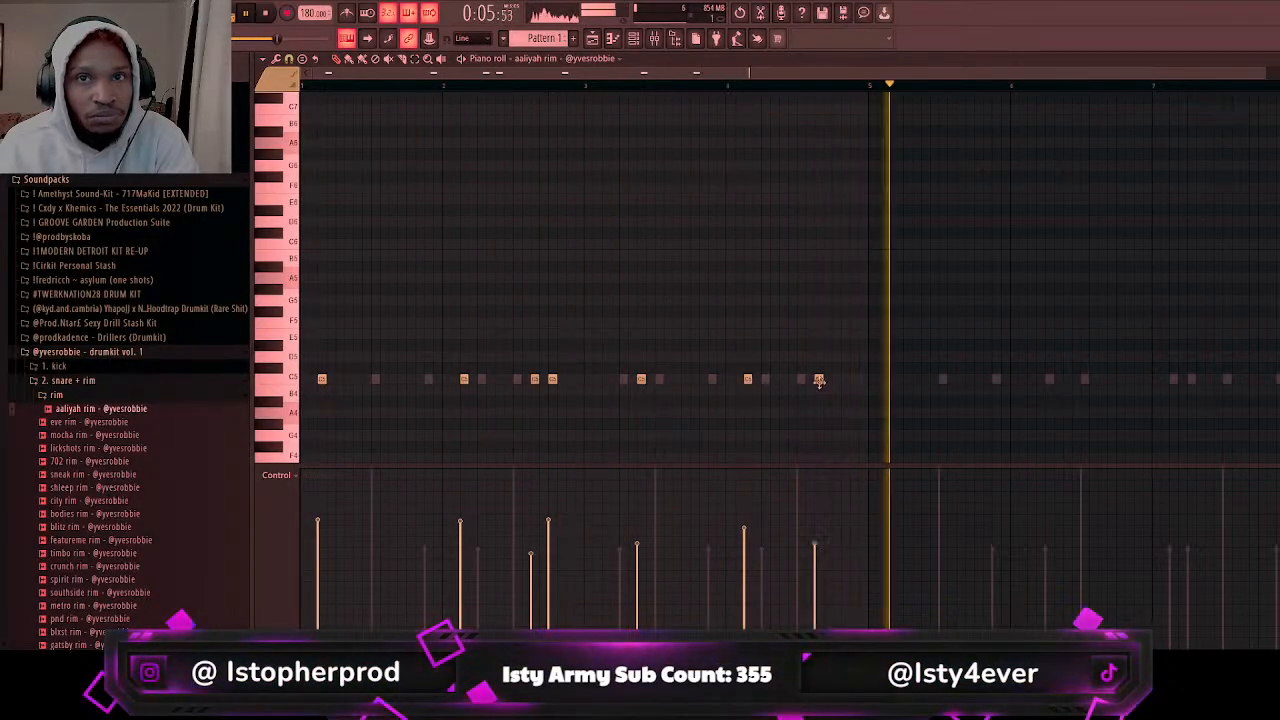
click(847, 380)
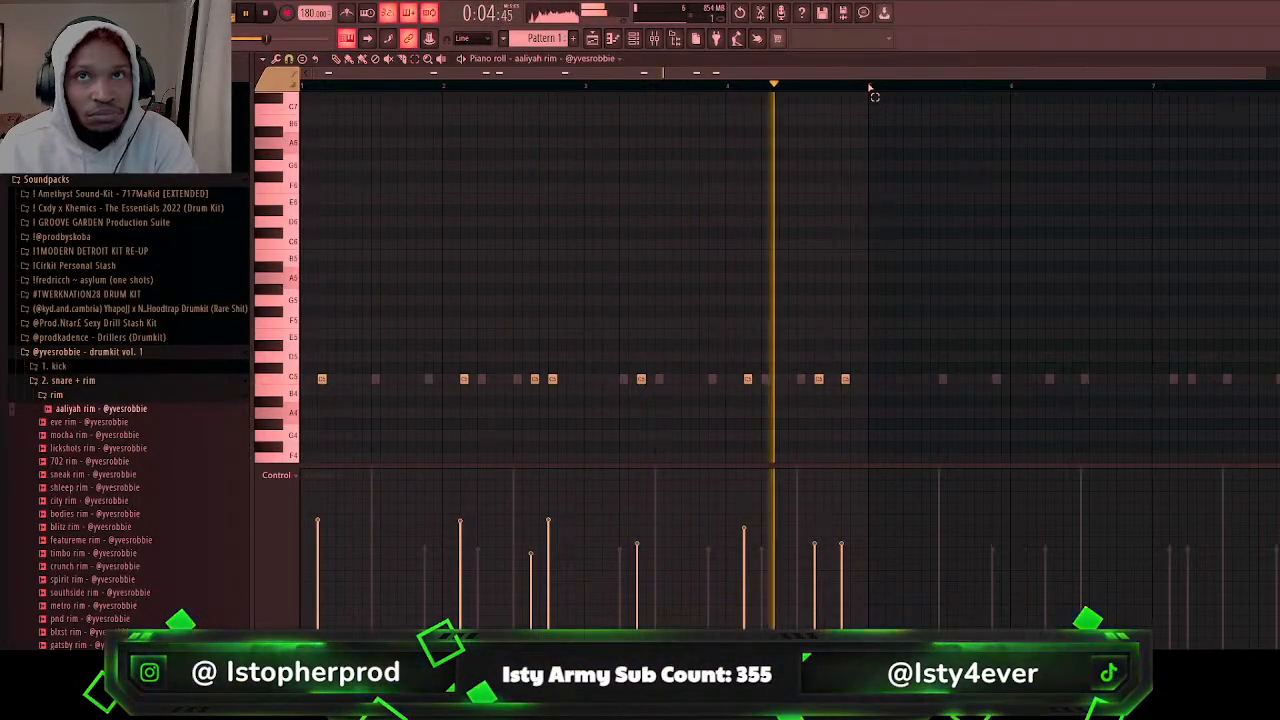
Step: Duplicate the four-bar aaliyah rim pattern so it repeats from bar 5, and clear the selection
drag(870, 88, 300, 88)
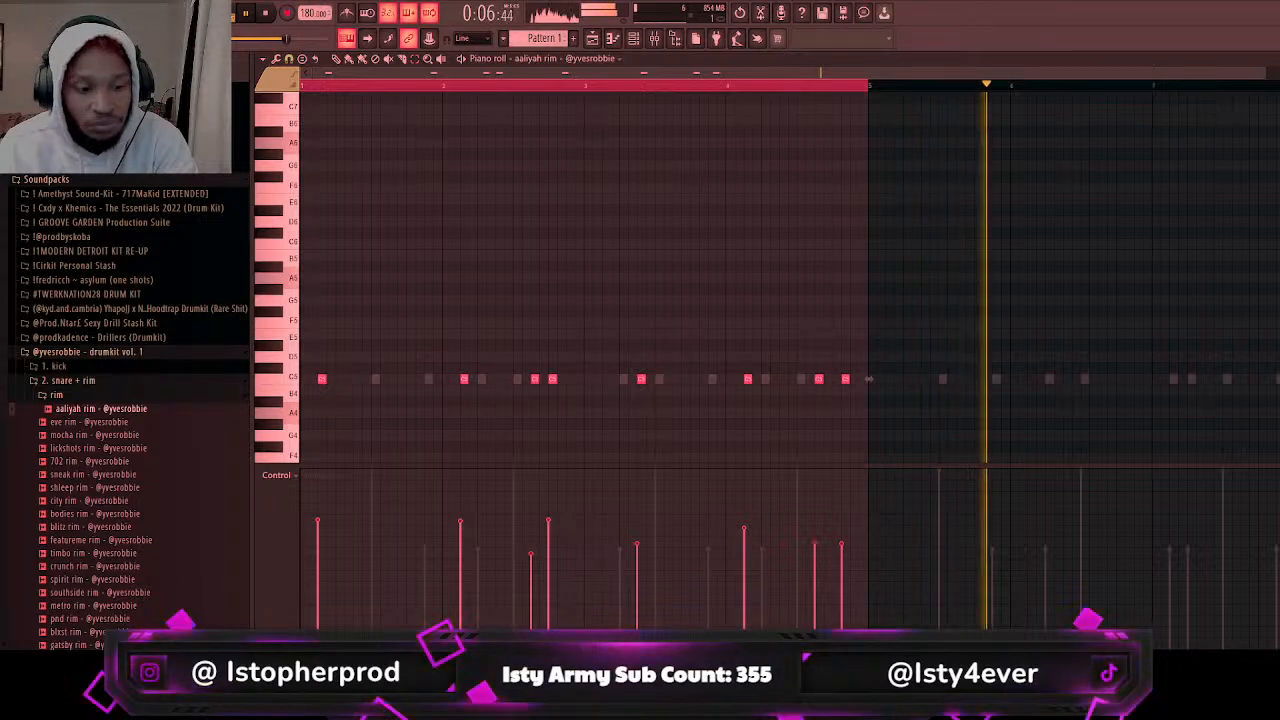
key(ctrl+b)
key(ctrl+d)
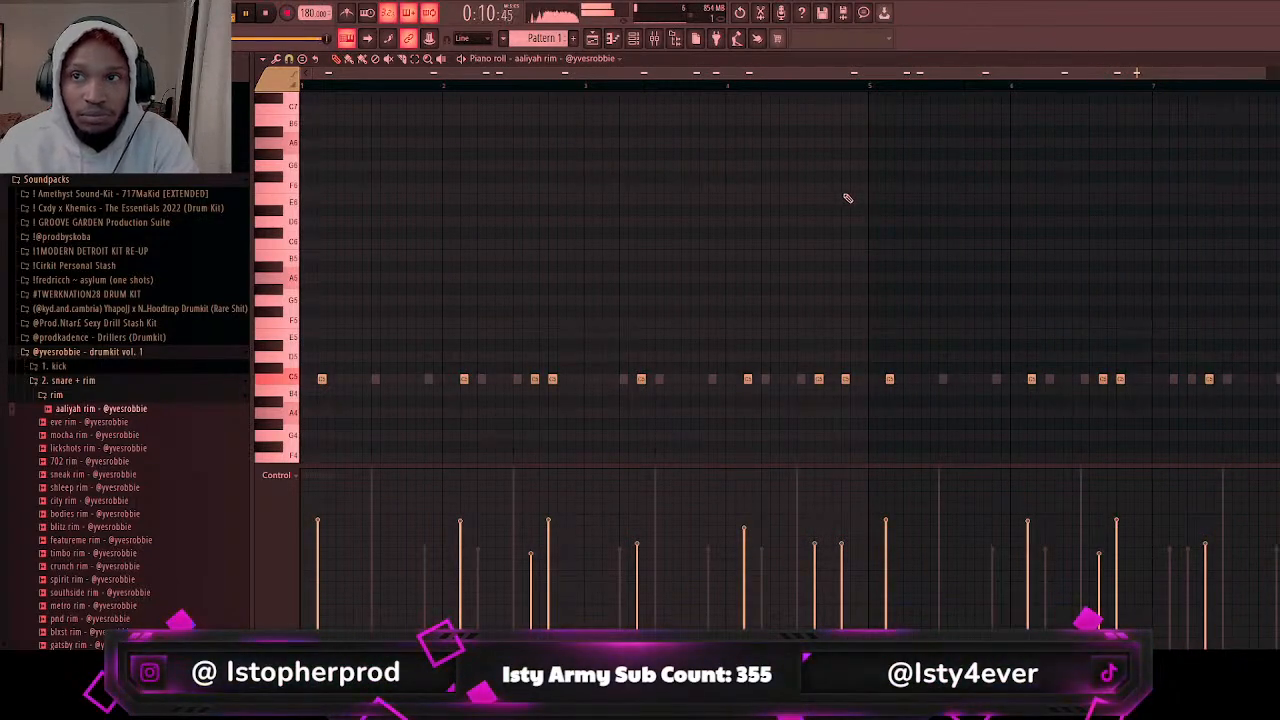
Step: Lower the velocity of the first city rim note in bar 7 to almost zero
right_click(1190, 379)
right_click(1190, 379)
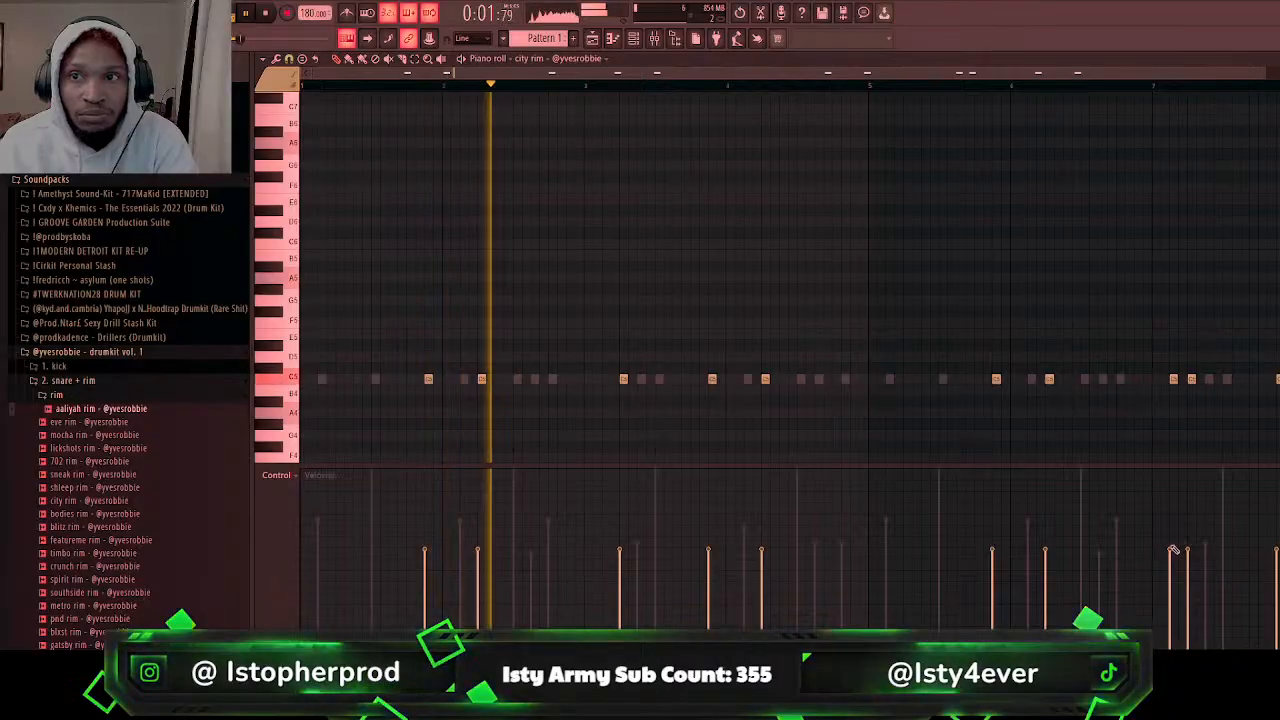
drag(1171, 548, 1168, 630)
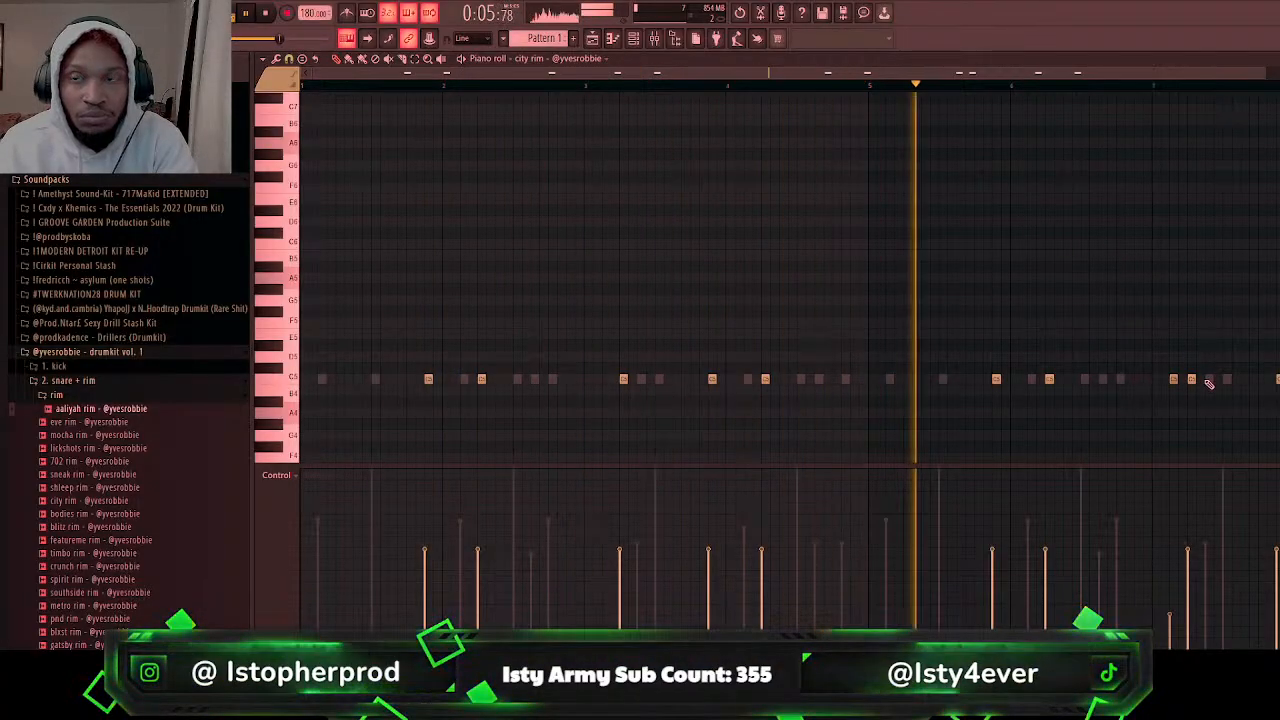
click(633, 38)
click(114, 388)
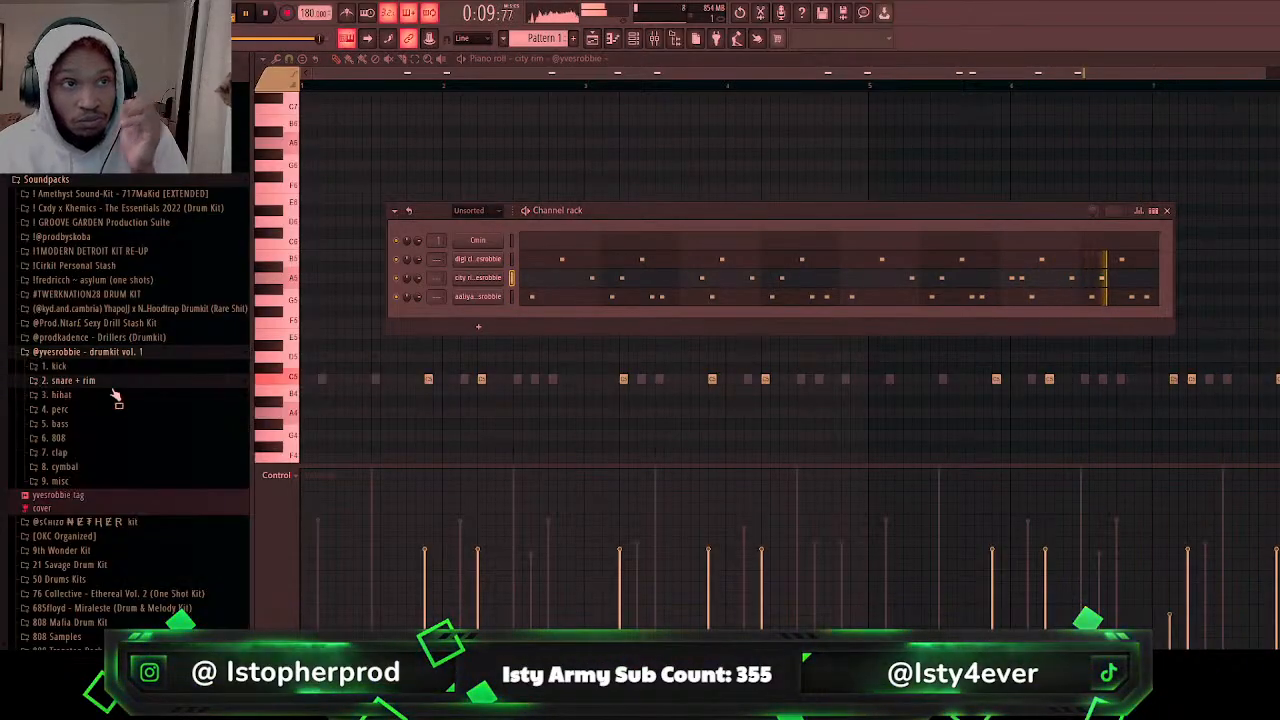
click(114, 396)
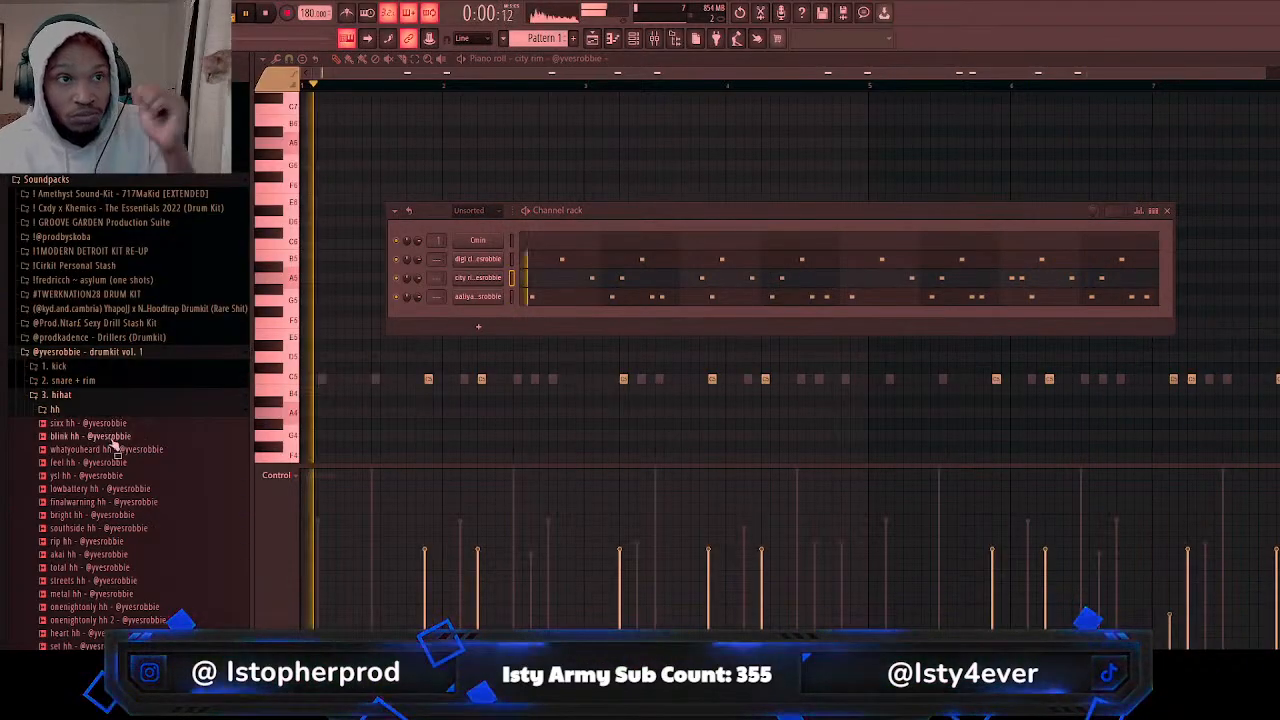
click(119, 490)
click(121, 503)
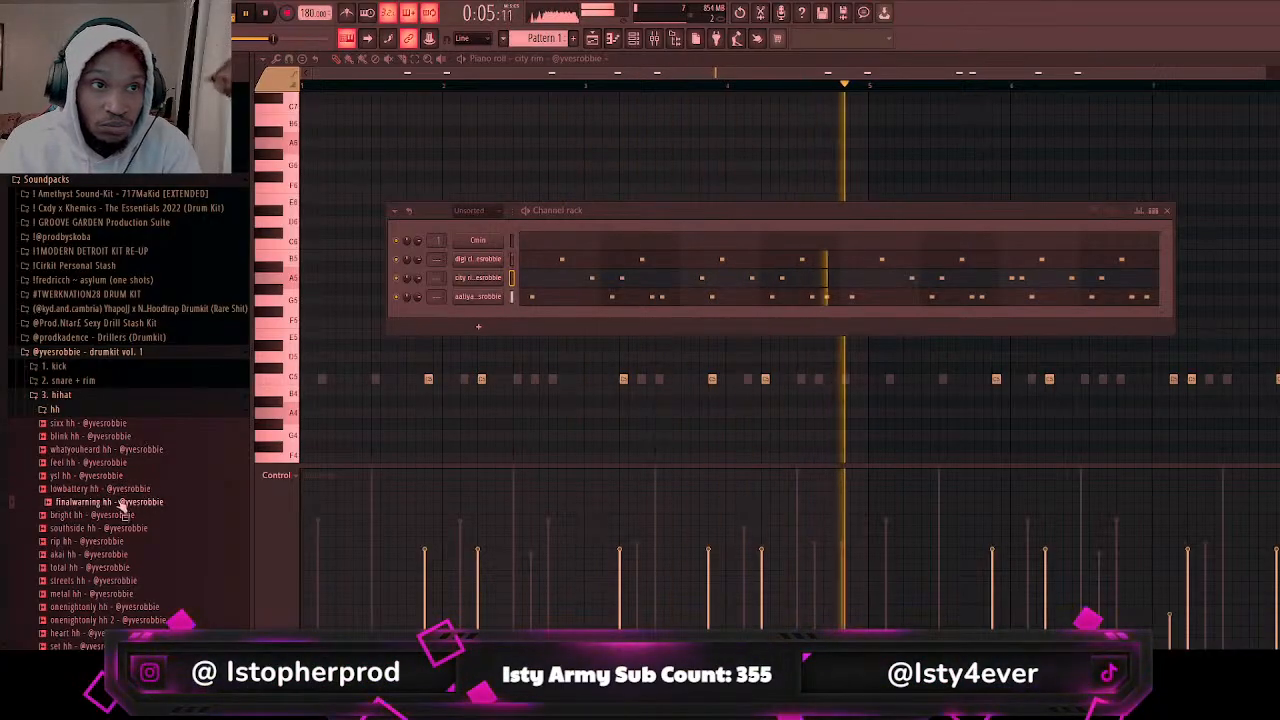
click(124, 503)
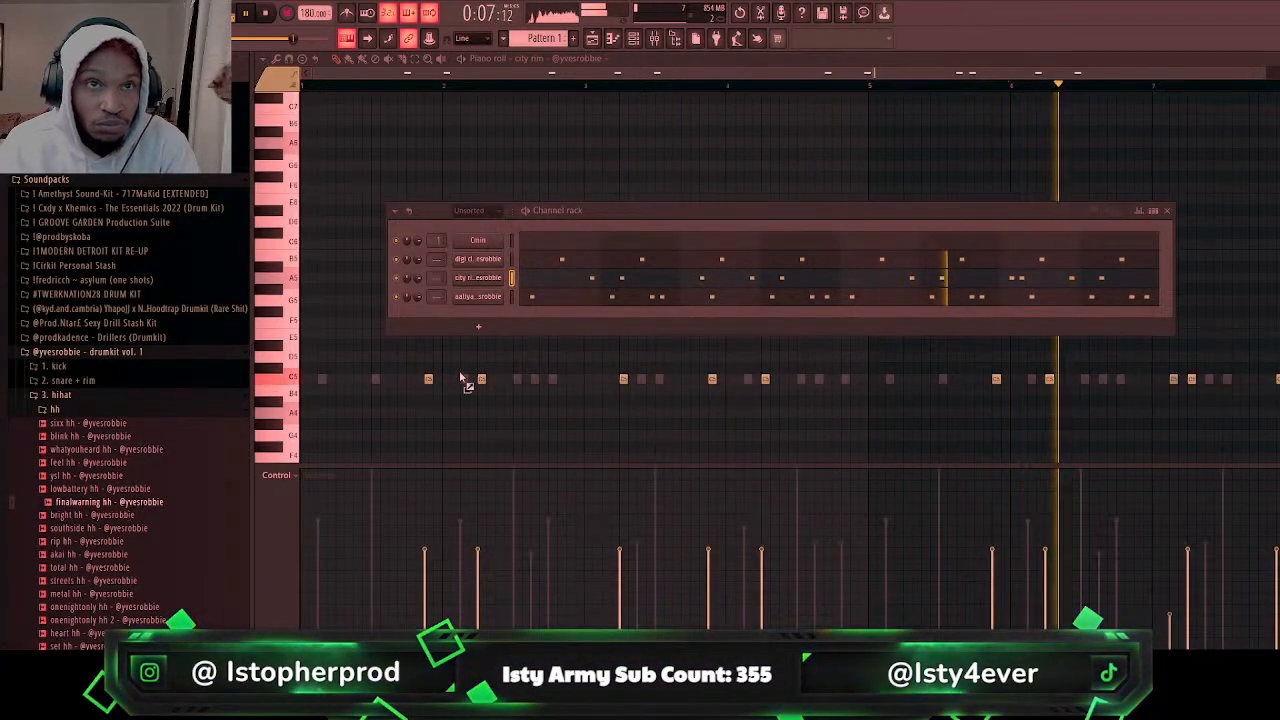
drag(478, 330, 480, 318)
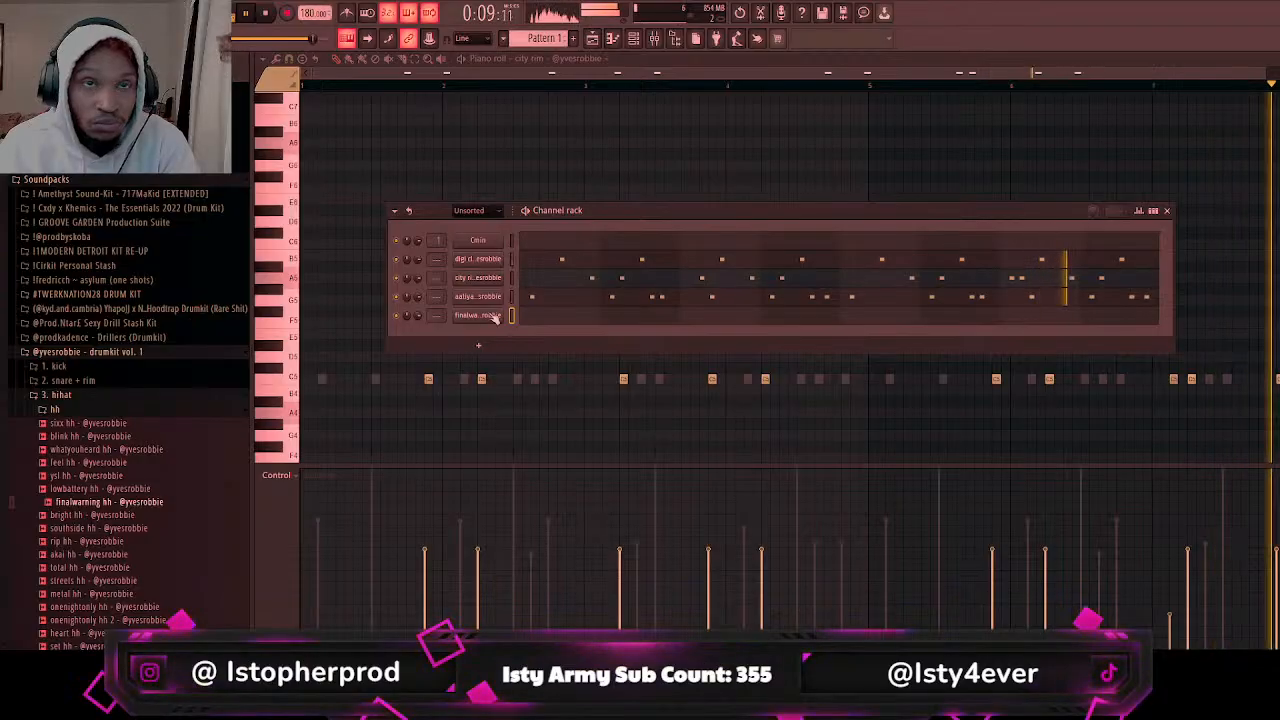
click(672, 356)
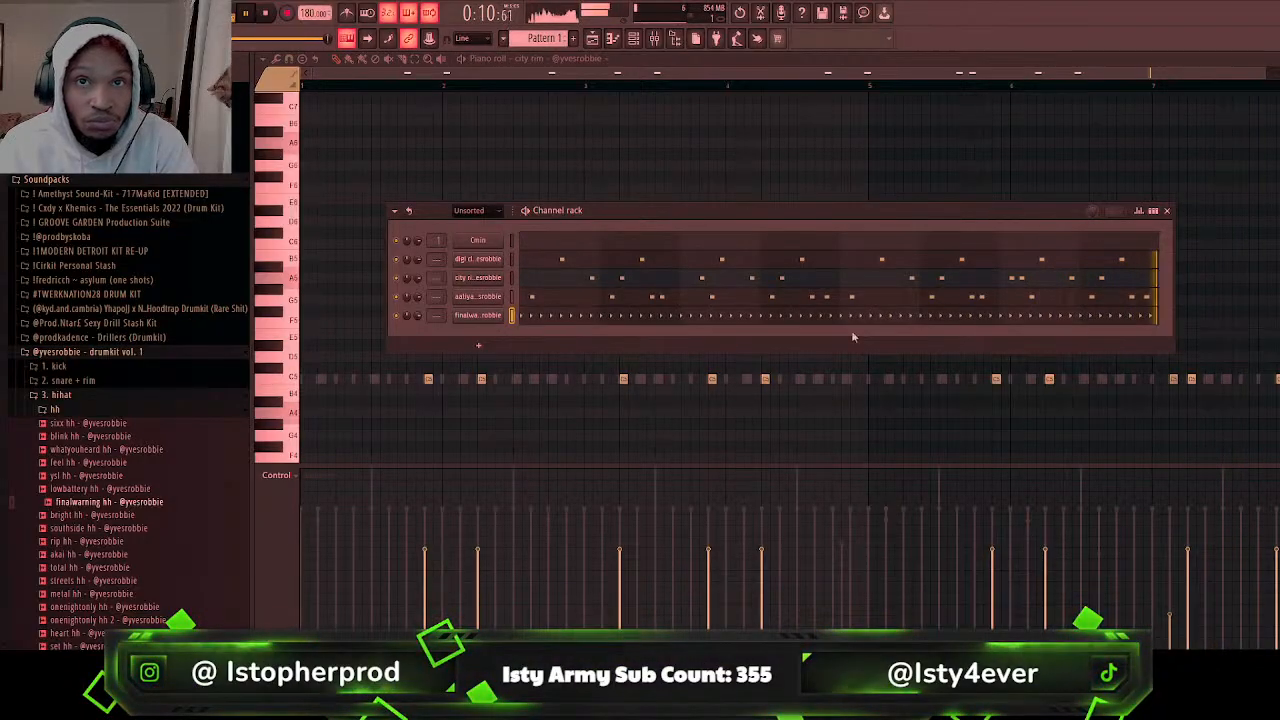
click(910, 319)
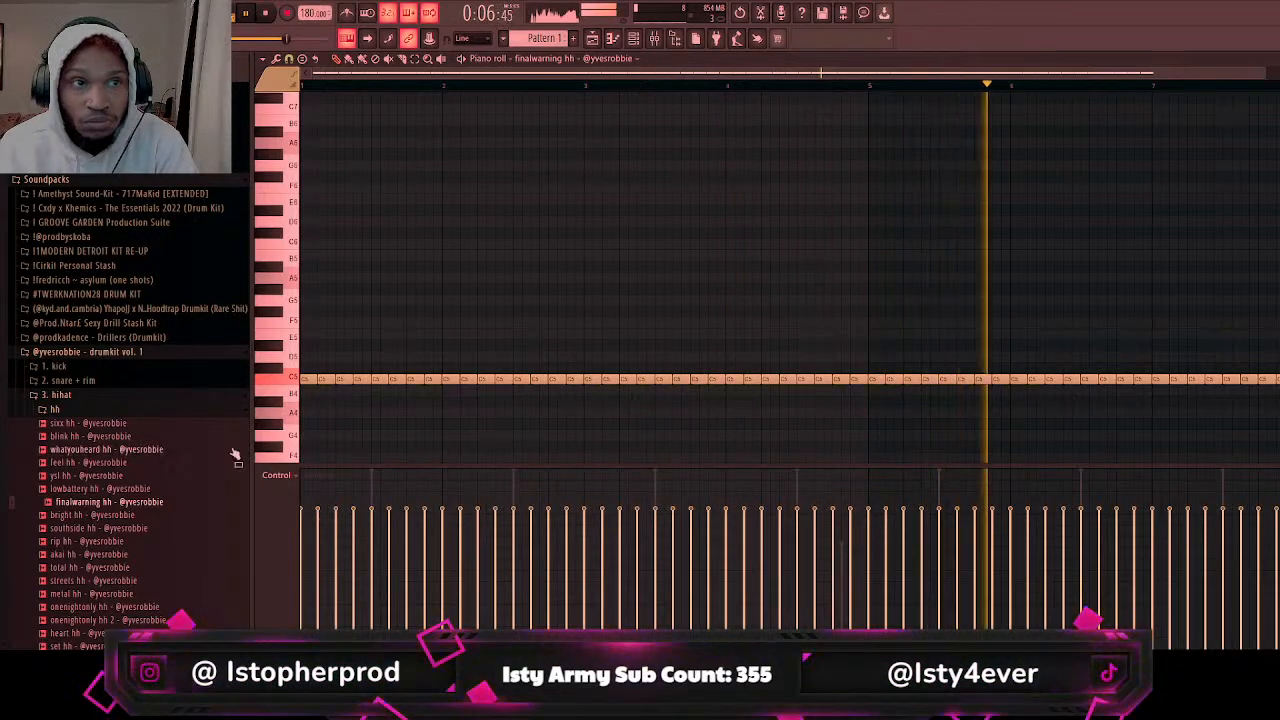
click(108, 489)
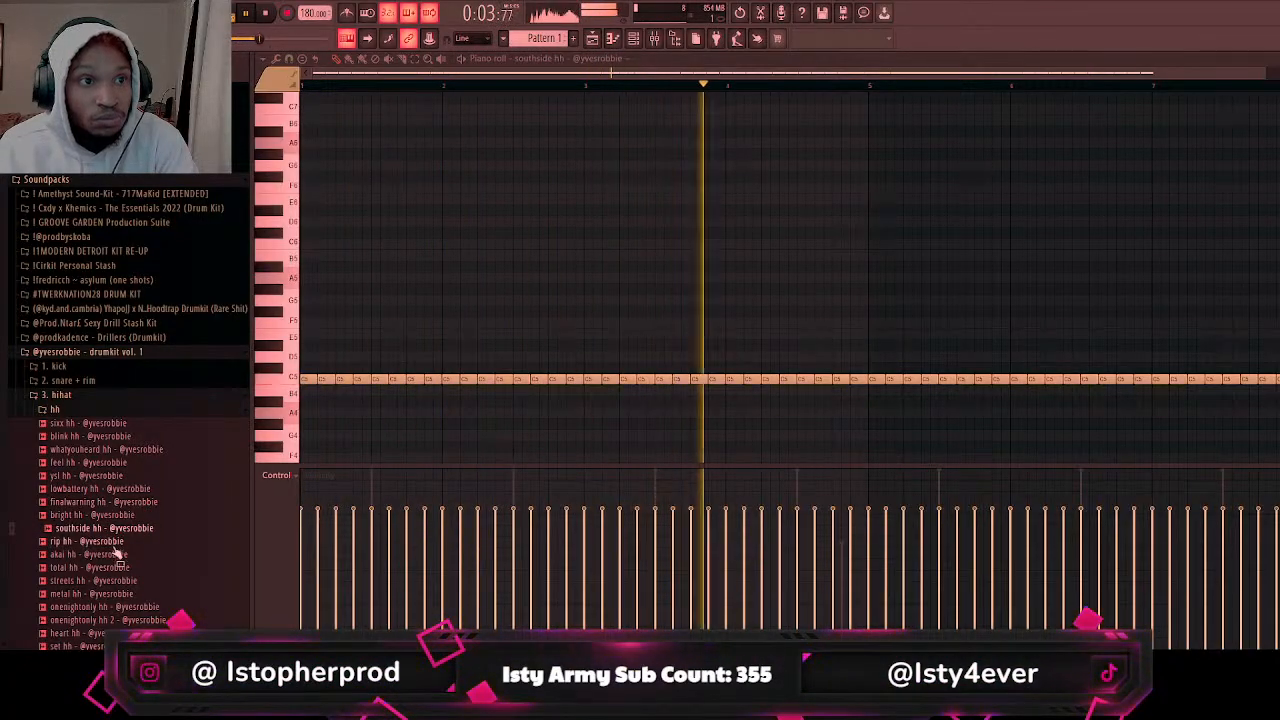
Step: Open the WavSupply - Nick Mira - Nextel (MIDI Hat Loop) kit inside the Internet Money soundpack folder
click(672, 38)
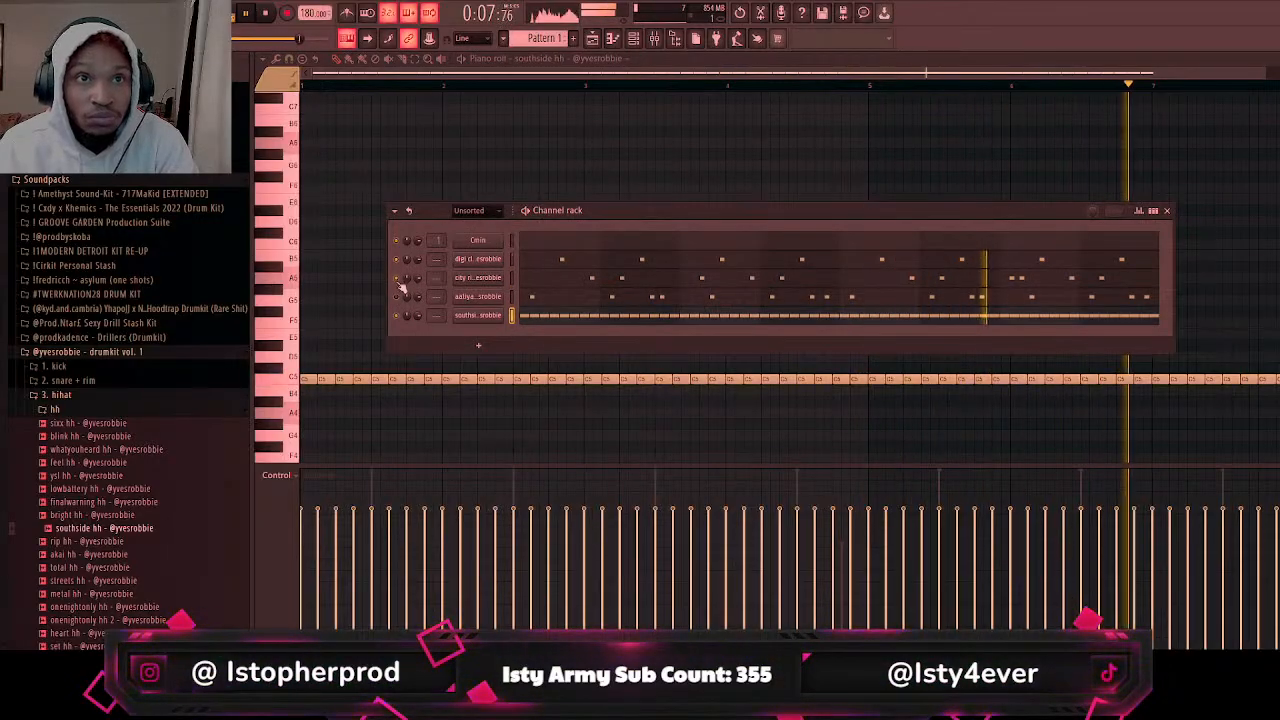
click(110, 412)
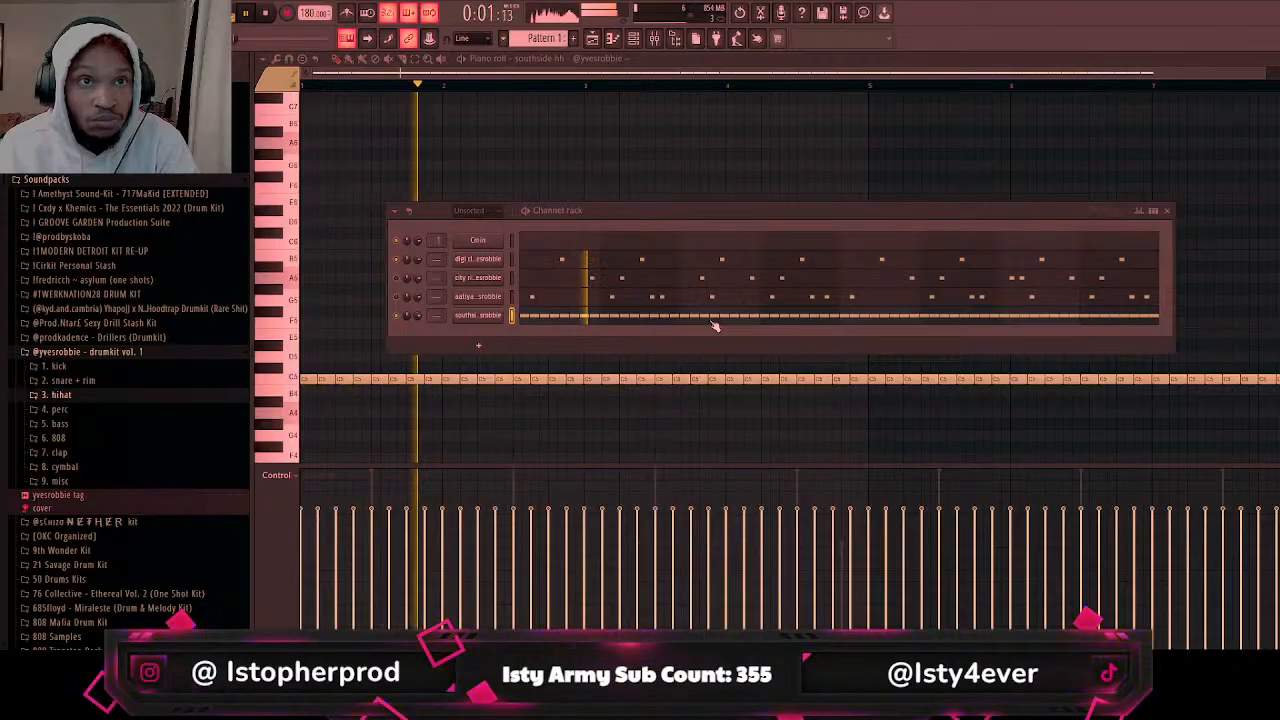
scroll(126, 447, down, 15)
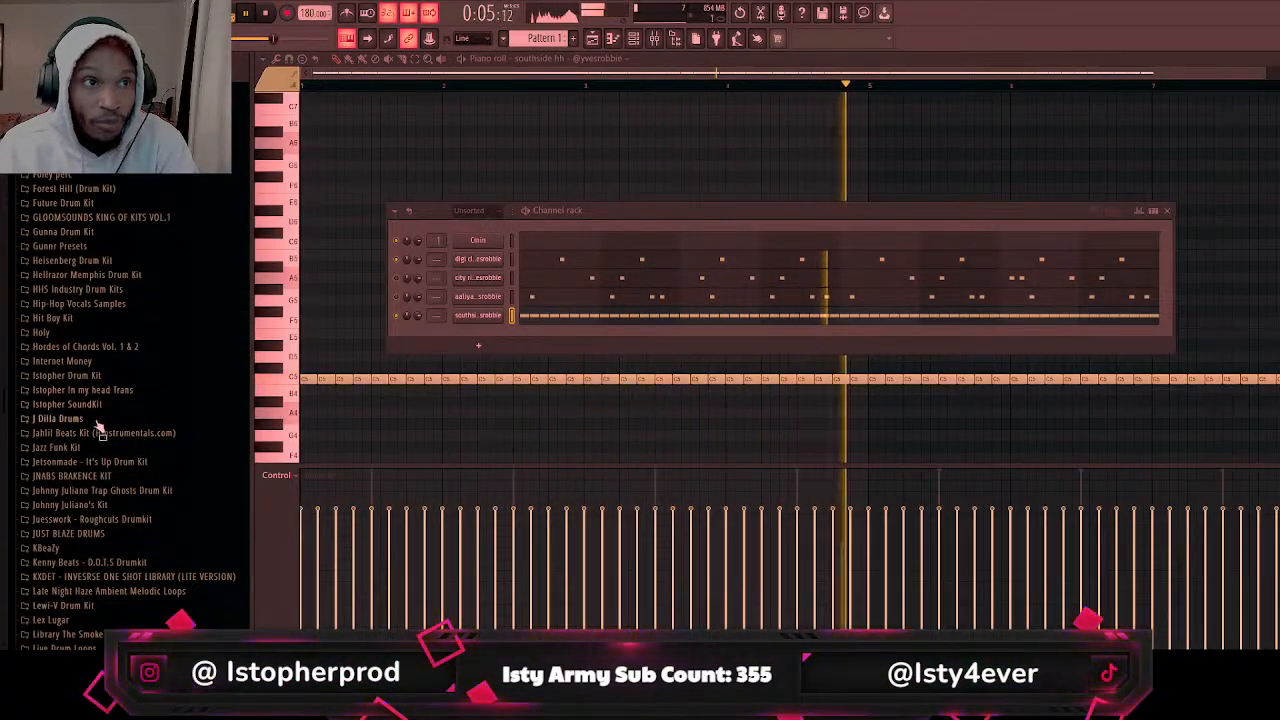
click(72, 362)
scroll(91, 463, down, 9)
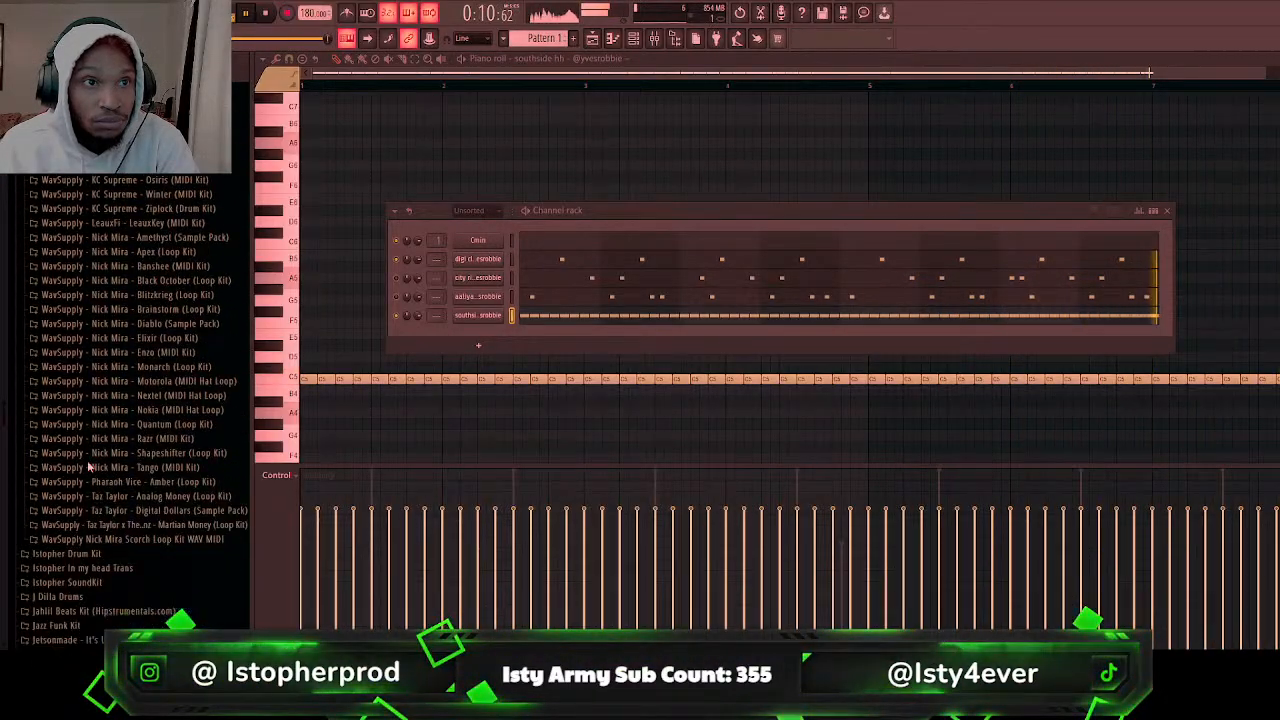
click(112, 385)
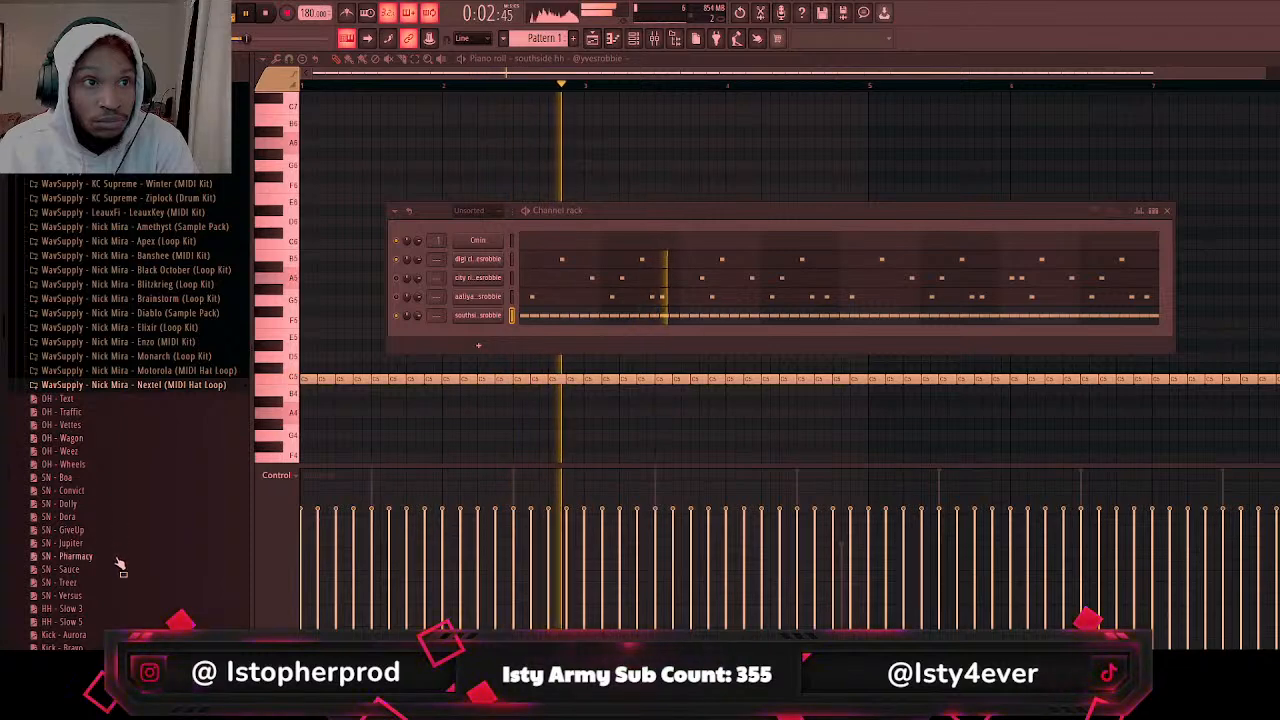
Step: Try the HH - Slow 5, HH - King and HH - LoveTexas MIDI patterns on the southside hh channel
scroll(115, 555, down, 4)
drag(85, 470, 487, 323)
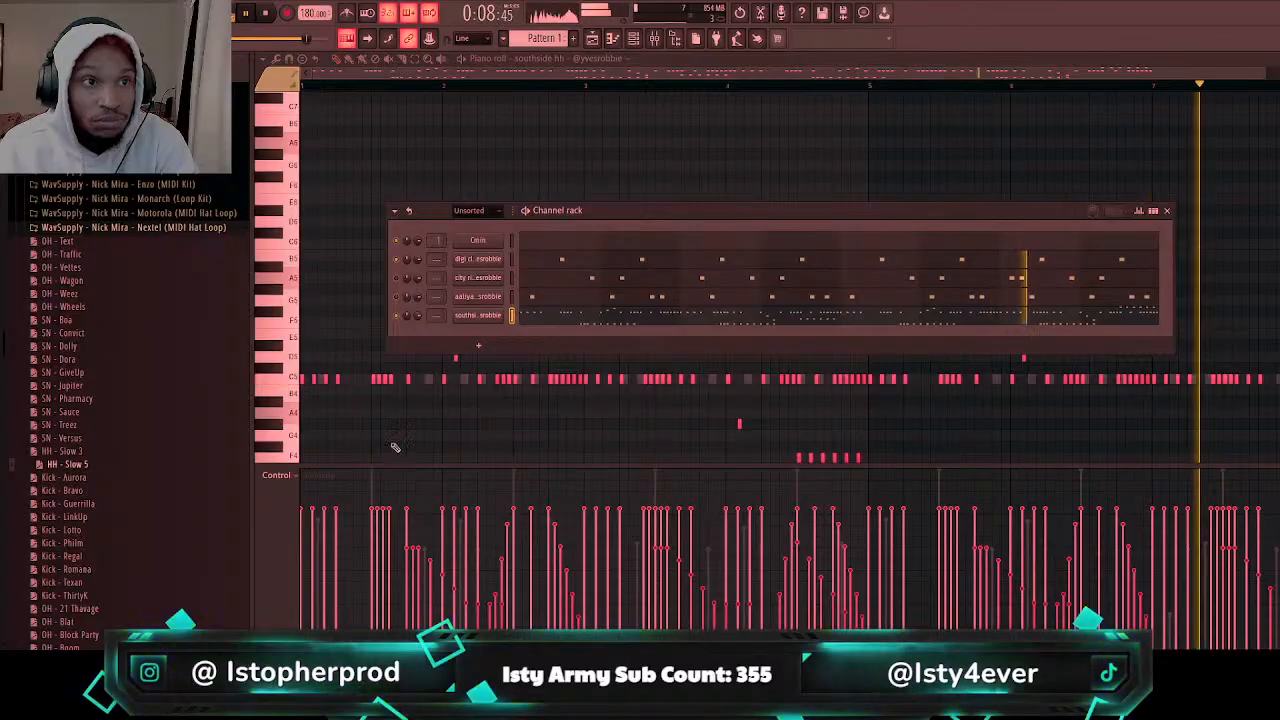
scroll(120, 487, down, 12)
scroll(125, 487, down, 4)
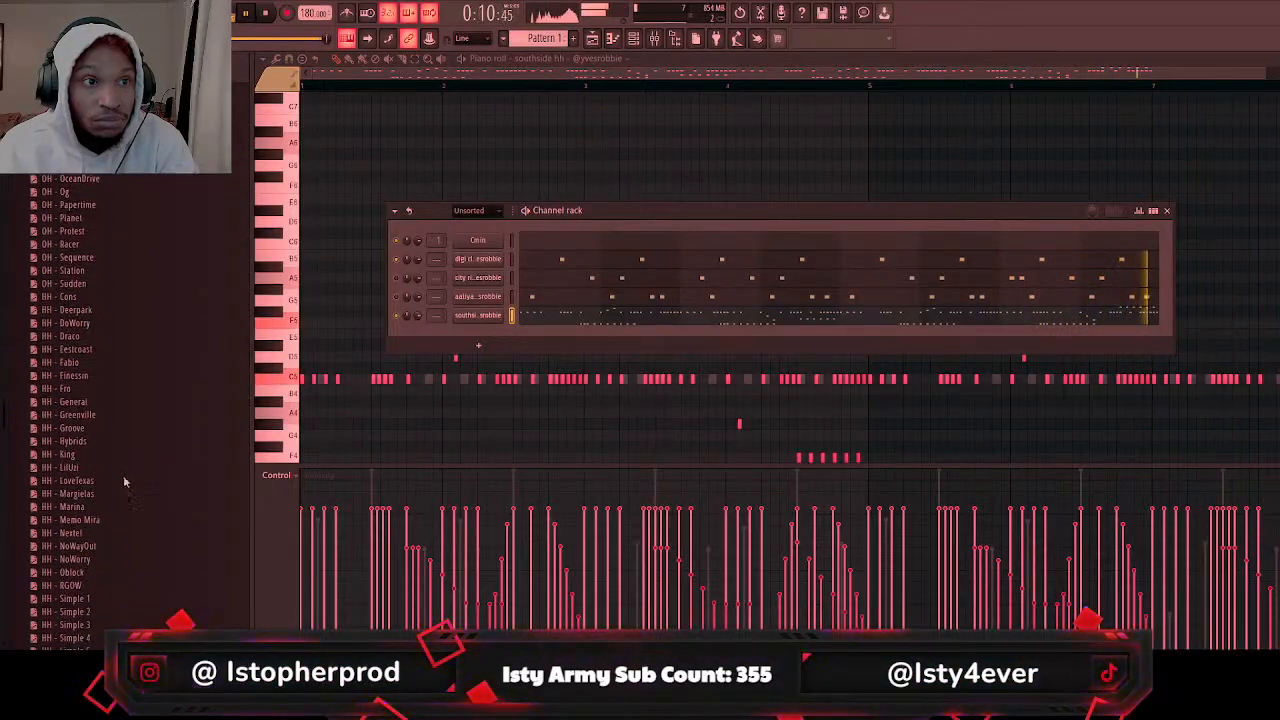
drag(63, 451, 500, 318)
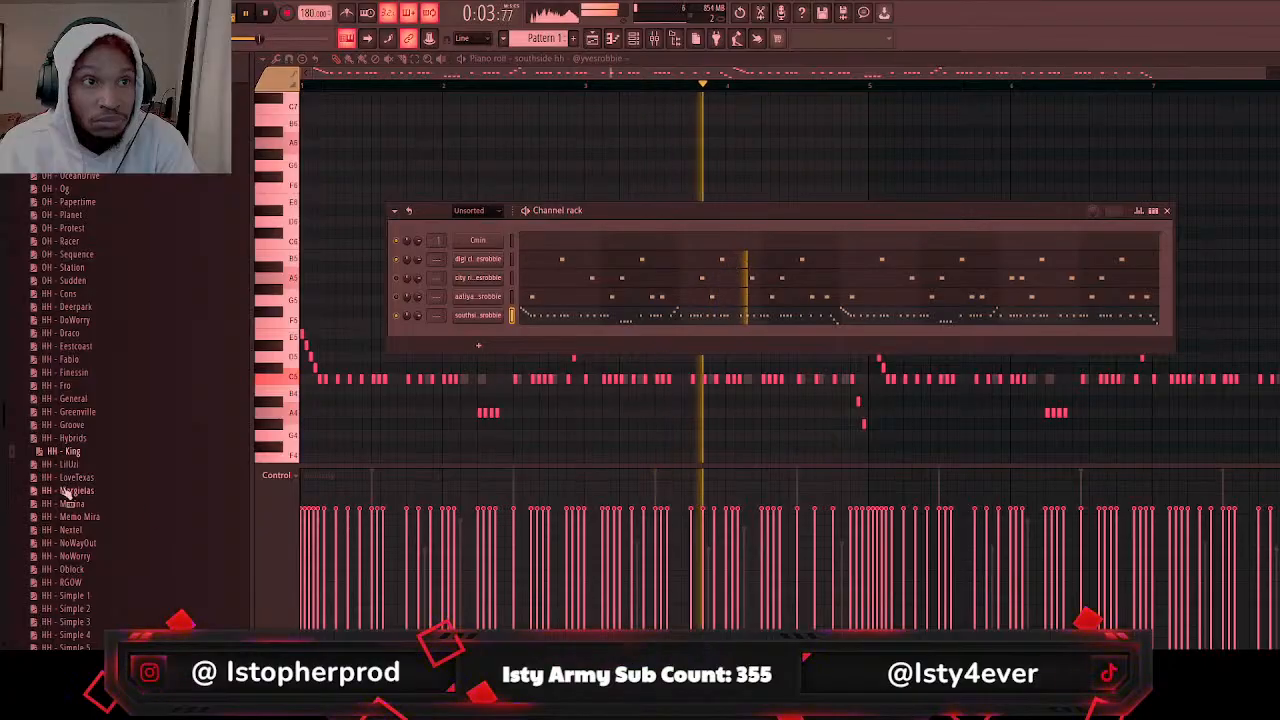
drag(70, 477, 95, 479)
drag(478, 348, 490, 320)
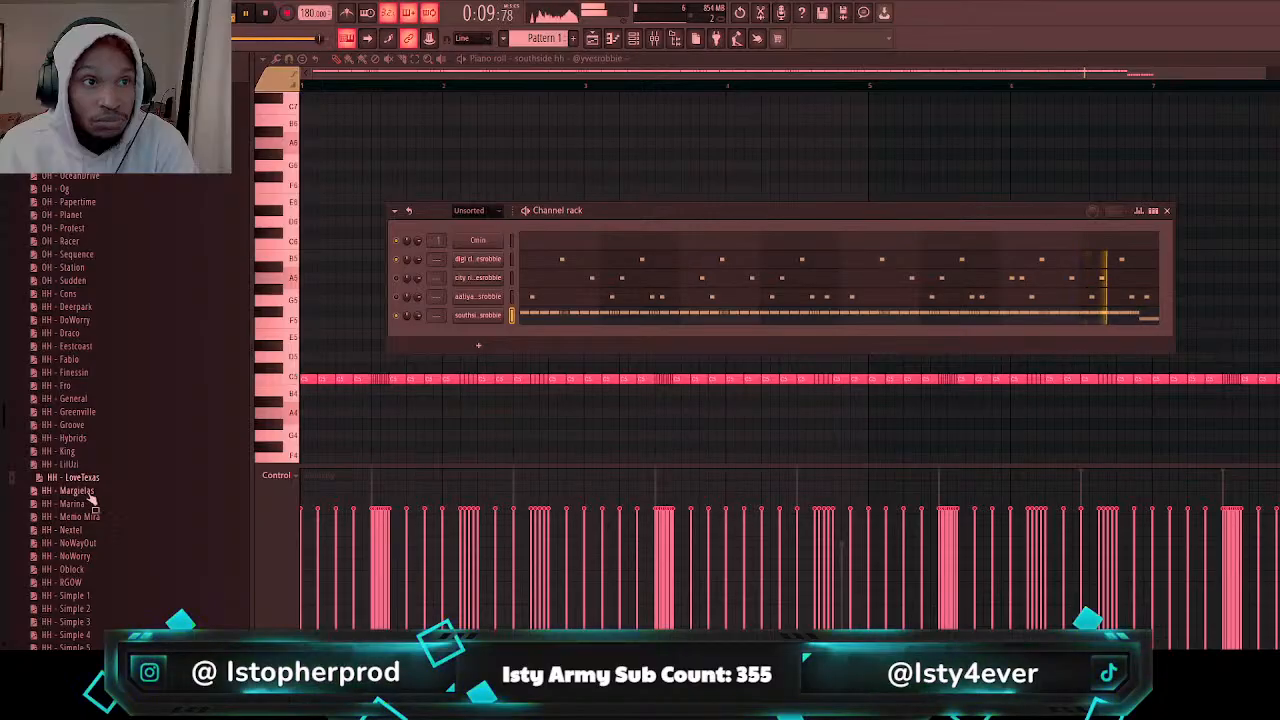
Step: Load the HH - Margielas MIDI pattern onto the southside hh channel and show only its piano roll
drag(90, 496, 497, 323)
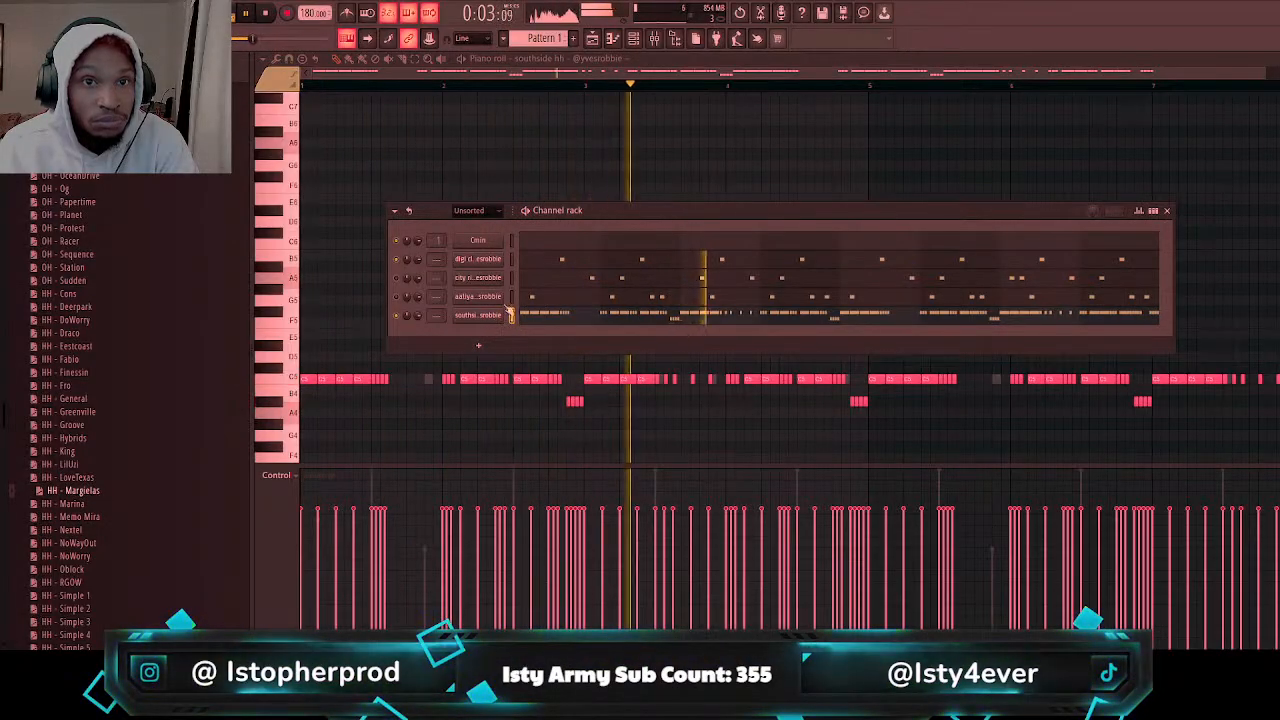
key(F6)
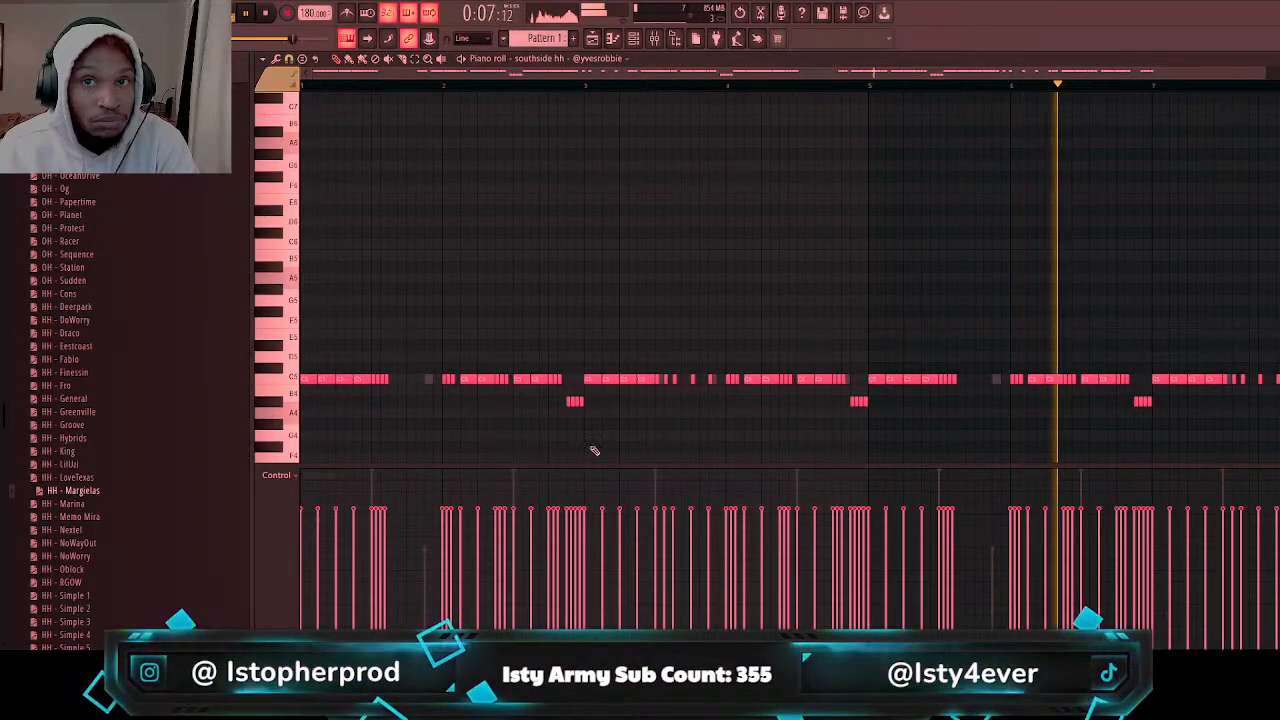
Step: Remove one southside hh hit each in bars 1, 2, 3 and 5, and add a C5 hit late in bars 1 and 5
right_click(343, 380)
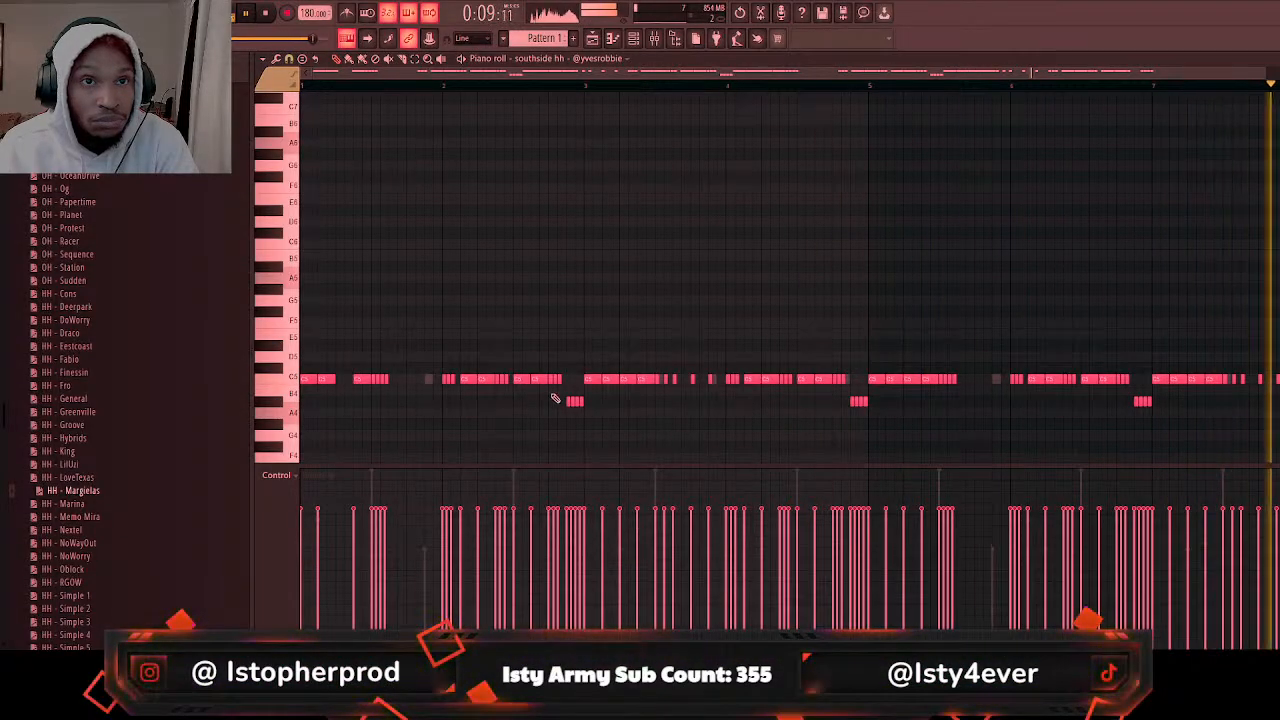
right_click(537, 380)
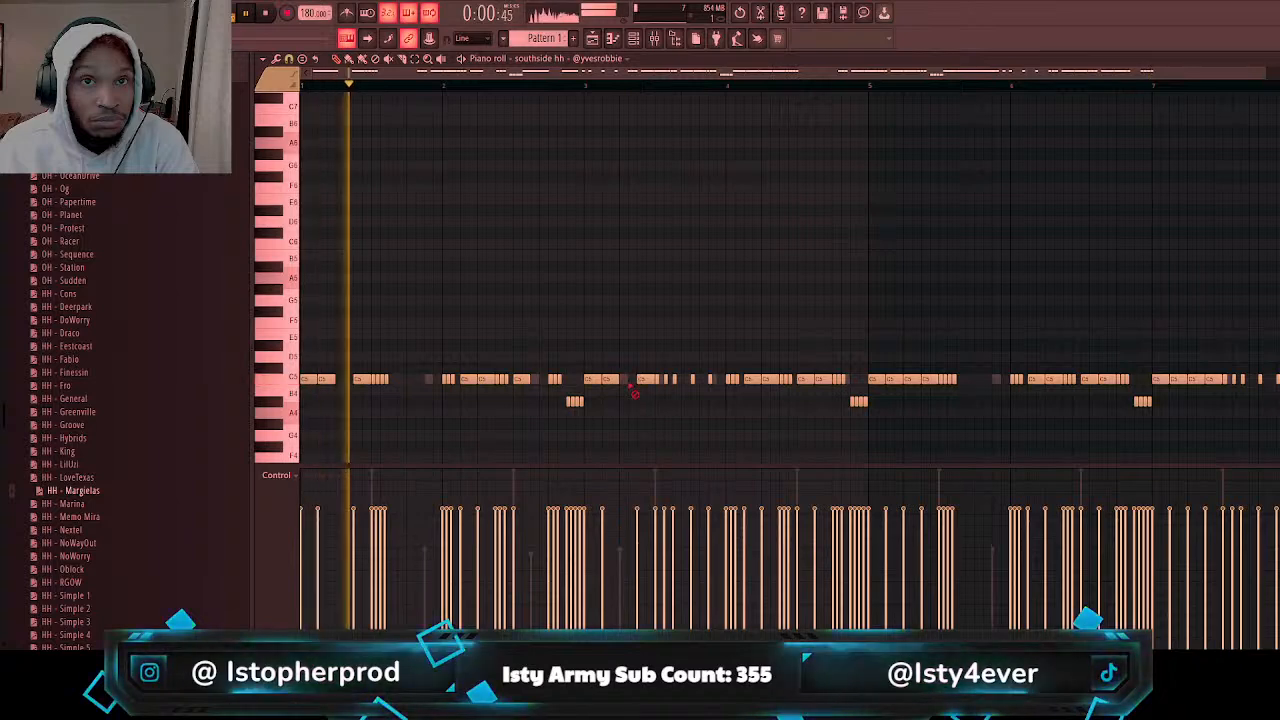
right_click(627, 380)
click(414, 380)
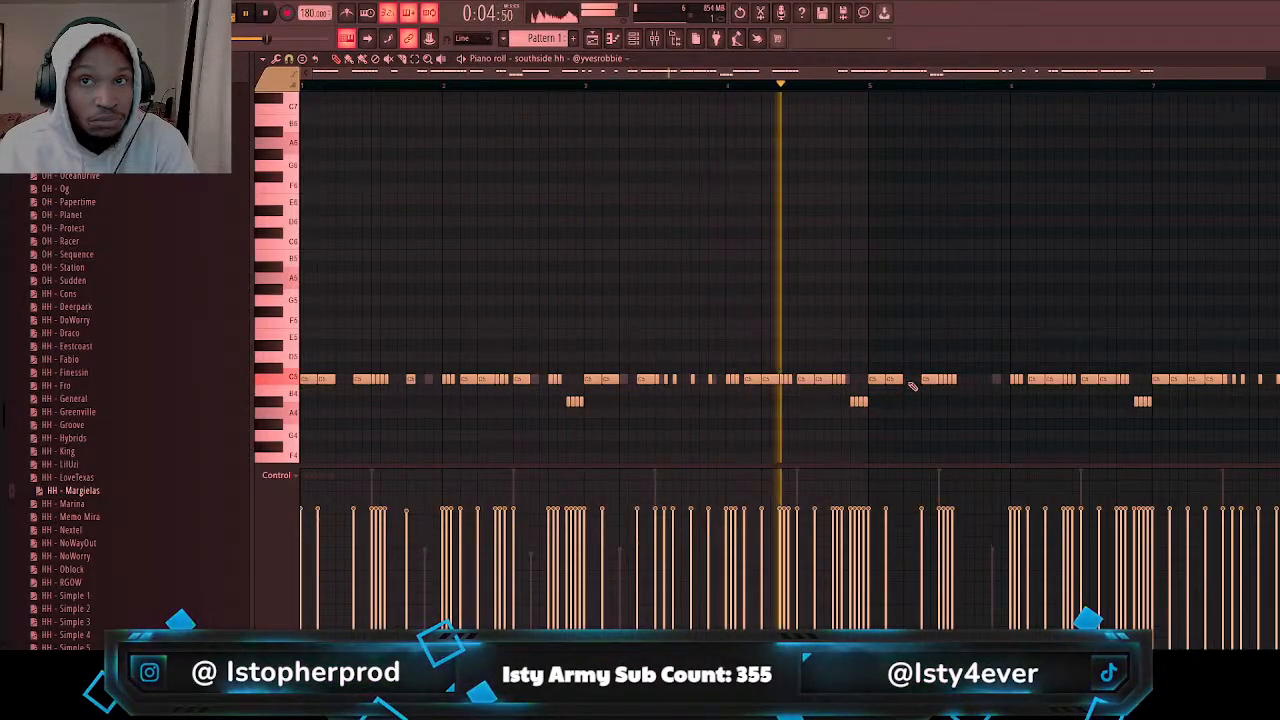
right_click(910, 380)
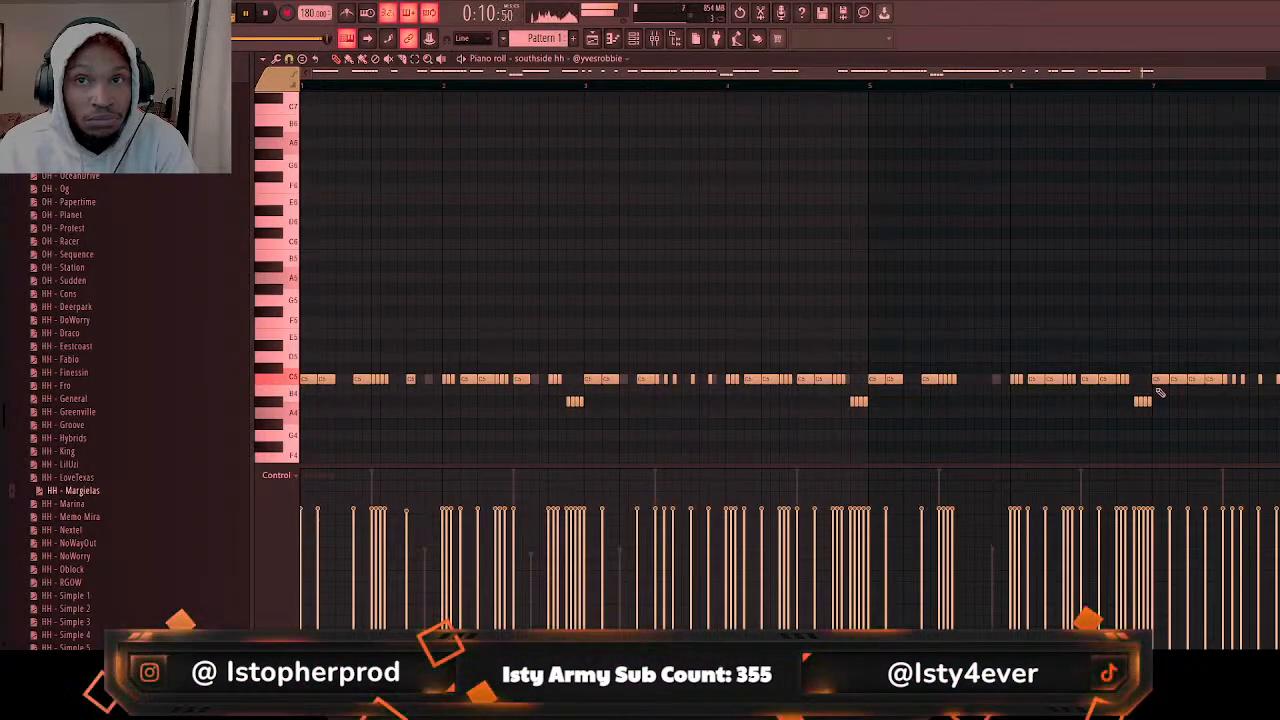
click(990, 381)
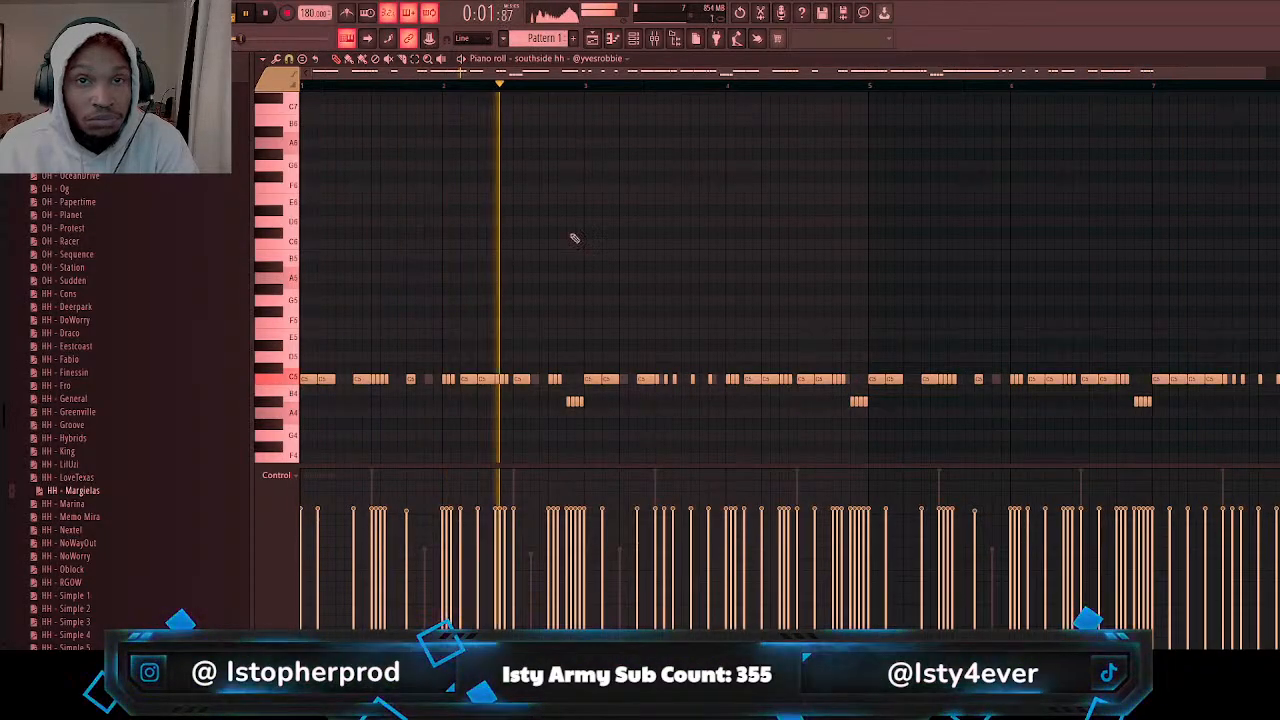
Step: Bring up the channel rack and open the 808 folder of the Lukrative - THE F1LTHY x LUKRATIVE KIT
key(F6)
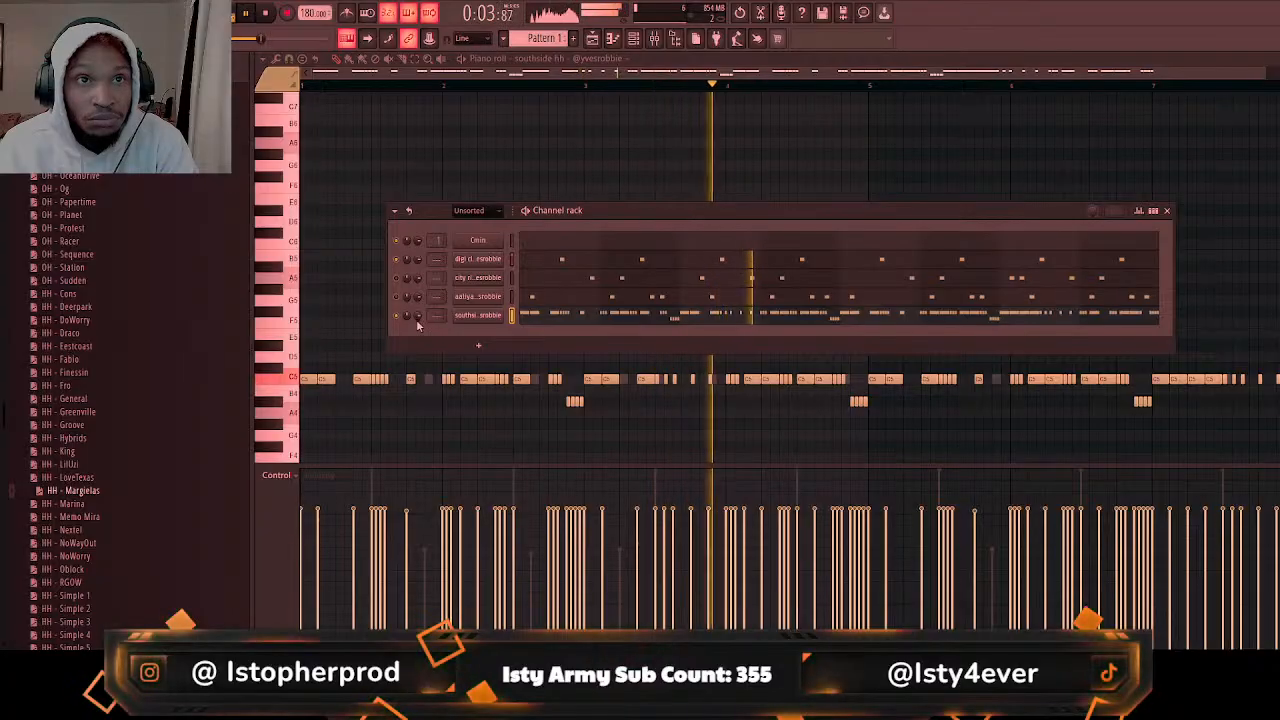
scroll(166, 314, down, 10)
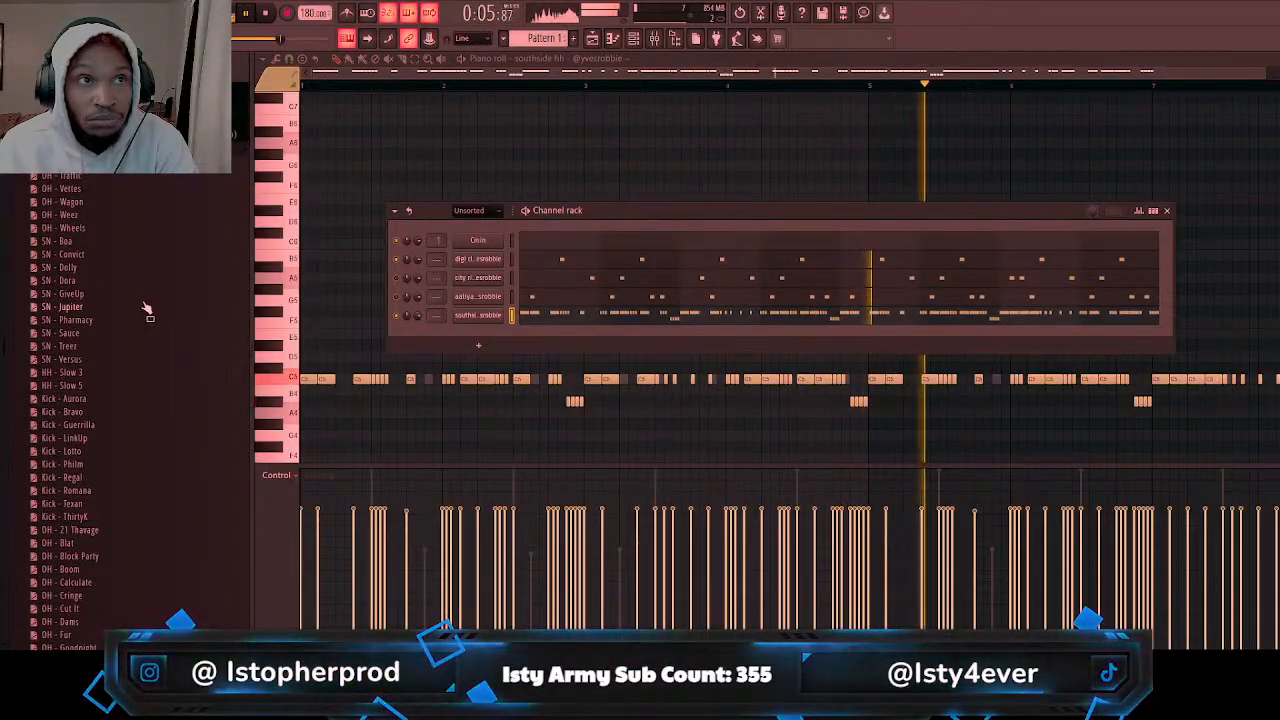
scroll(90, 230, down, 15)
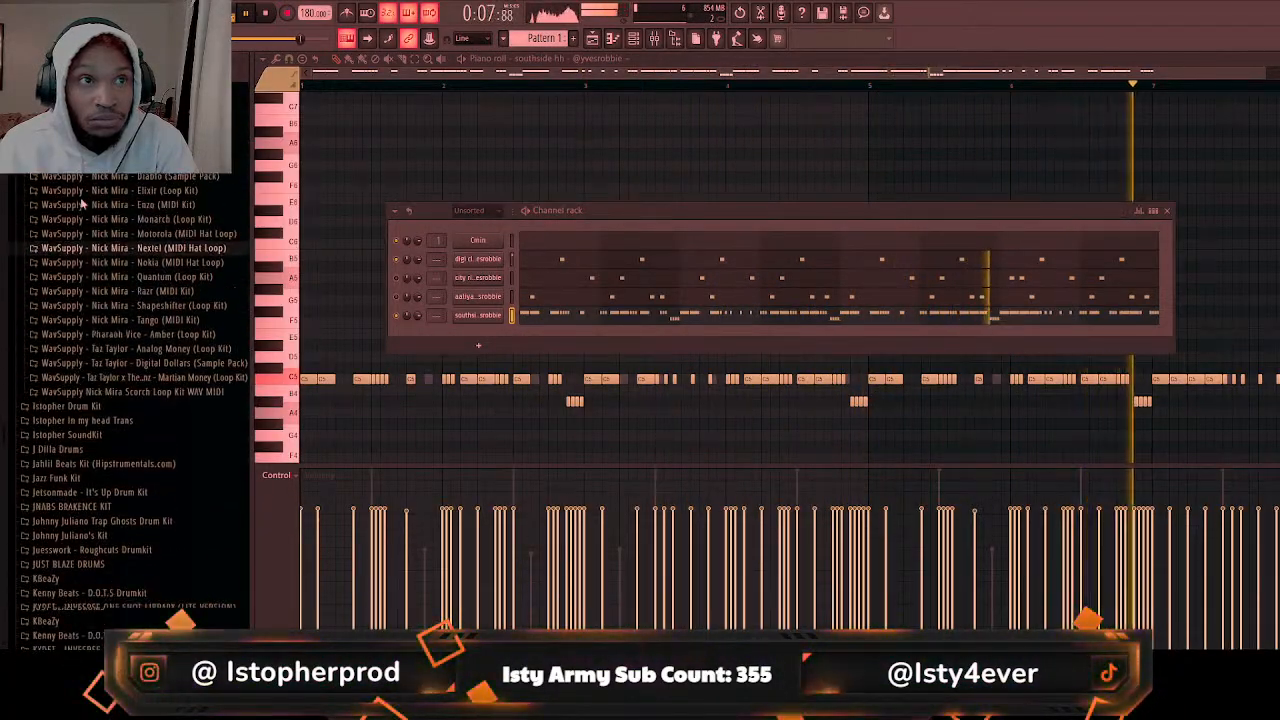
scroll(110, 400, down, 3)
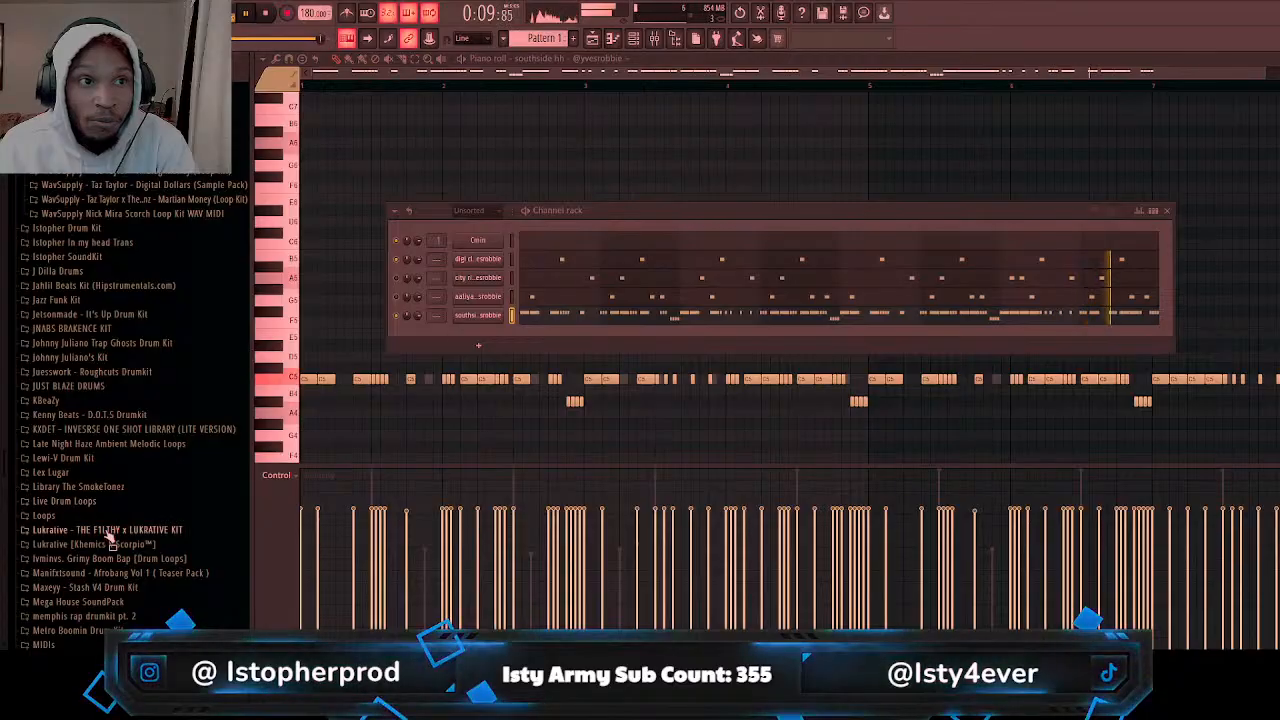
click(110, 533)
scroll(75, 400, down, 5)
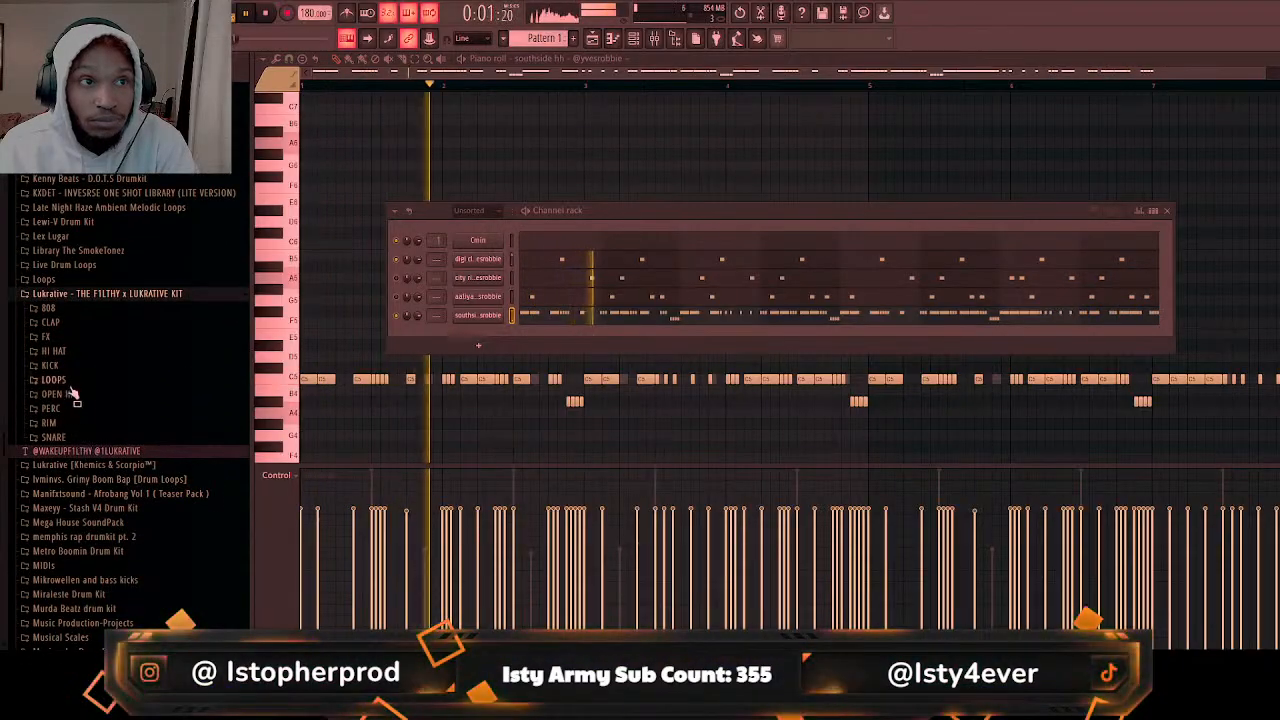
click(75, 310)
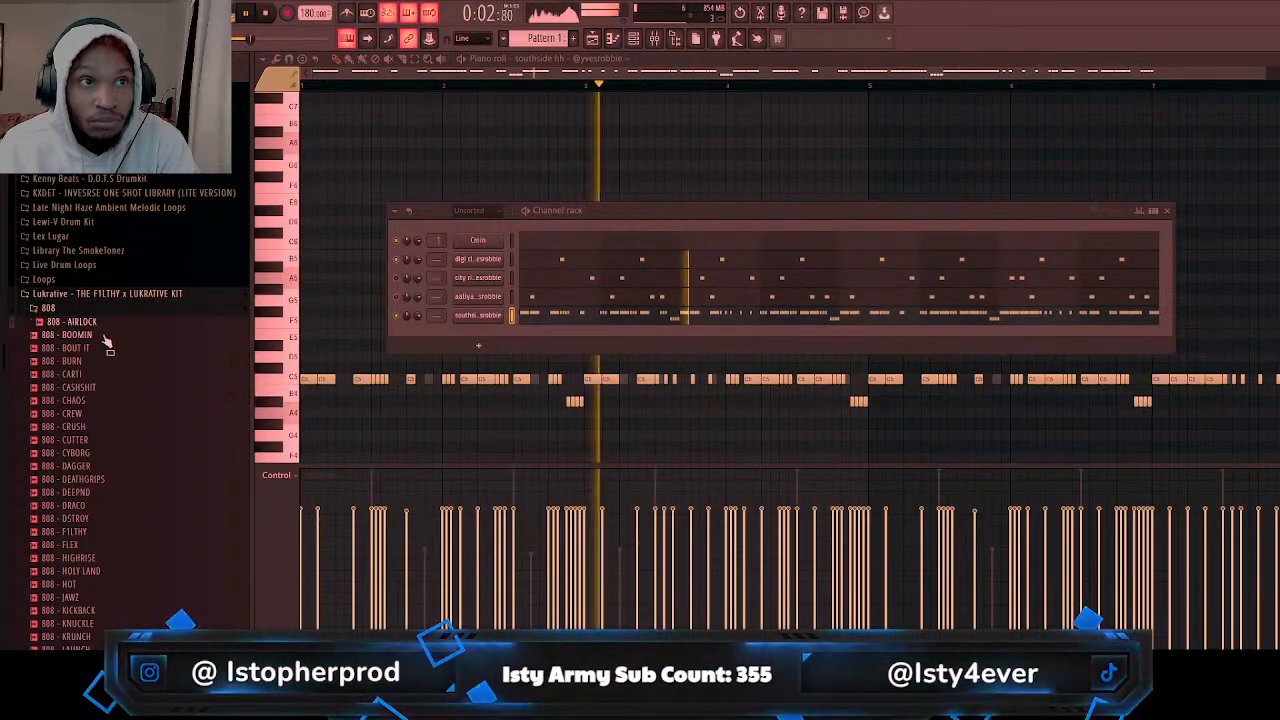
Step: Audition 808 samples from the kit, including BOOMIN, BURN, CARTI, CUTTER and CRUSH
click(107, 336)
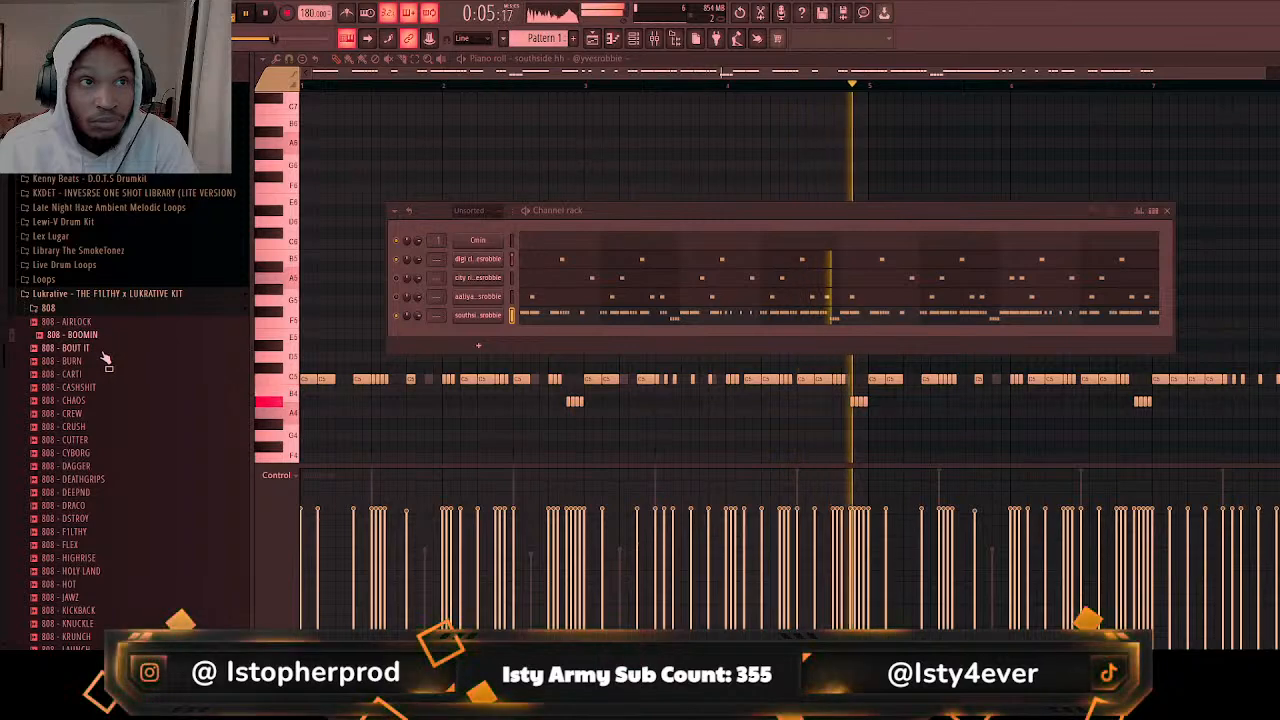
click(102, 360)
click(102, 374)
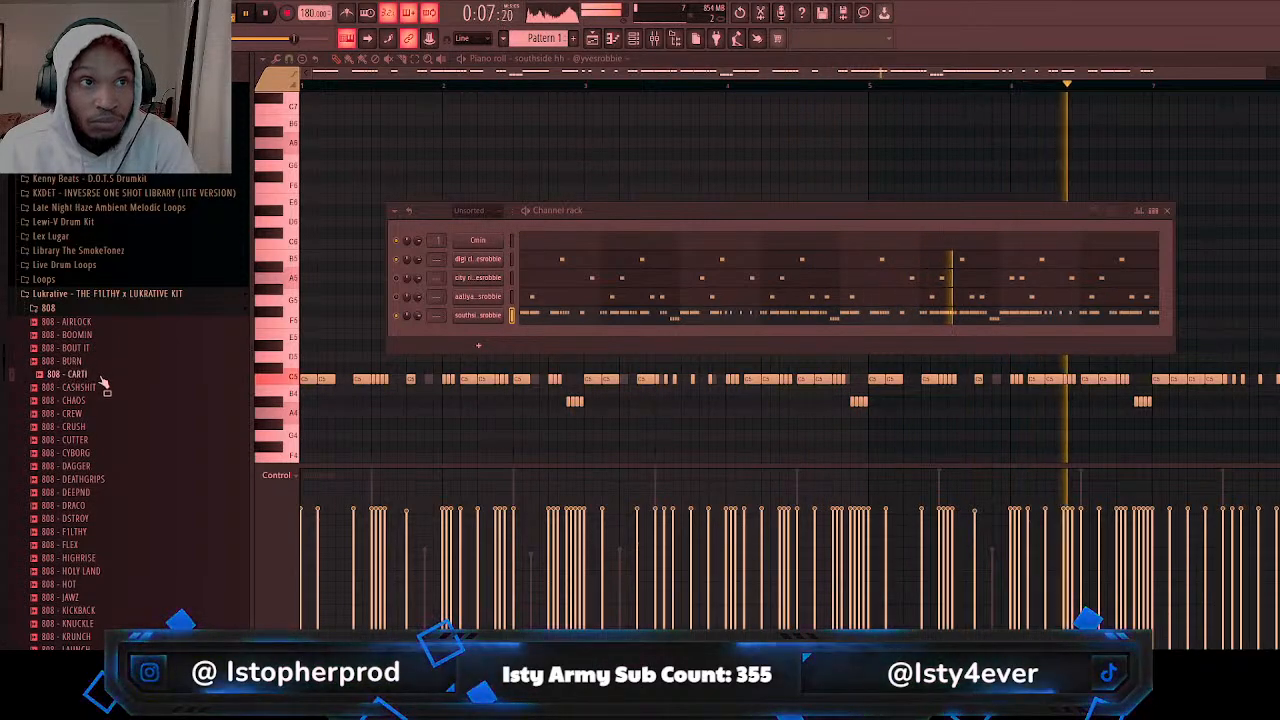
click(108, 374)
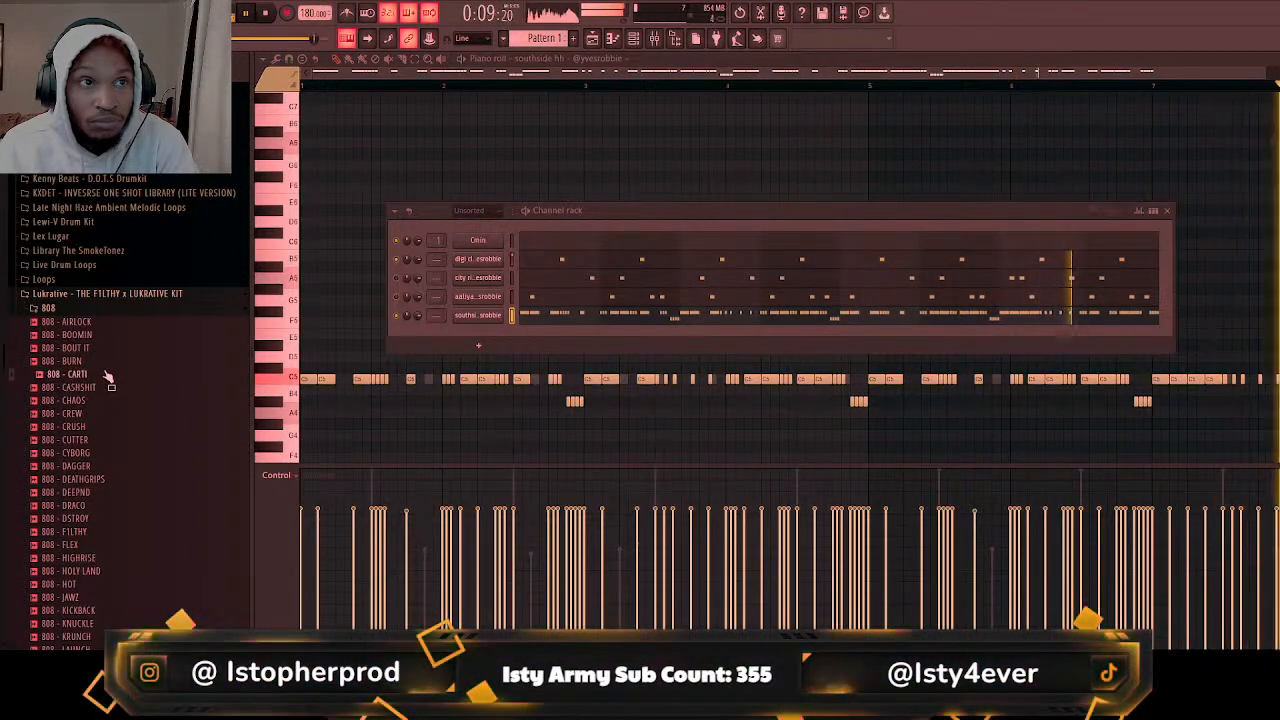
click(112, 441)
click(112, 427)
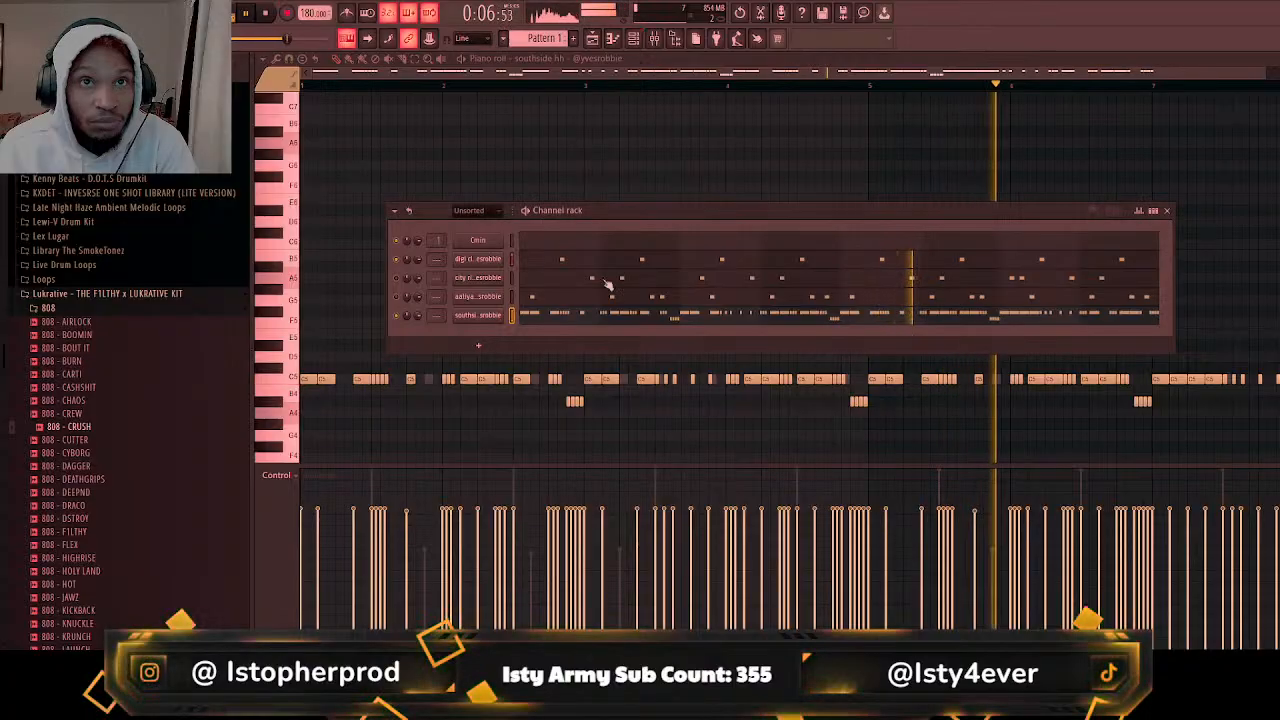
Step: Lower band 1 of the synth vocal loop's Fruity Parametric EQ 2 to its minimum to cut the lows
click(654, 39)
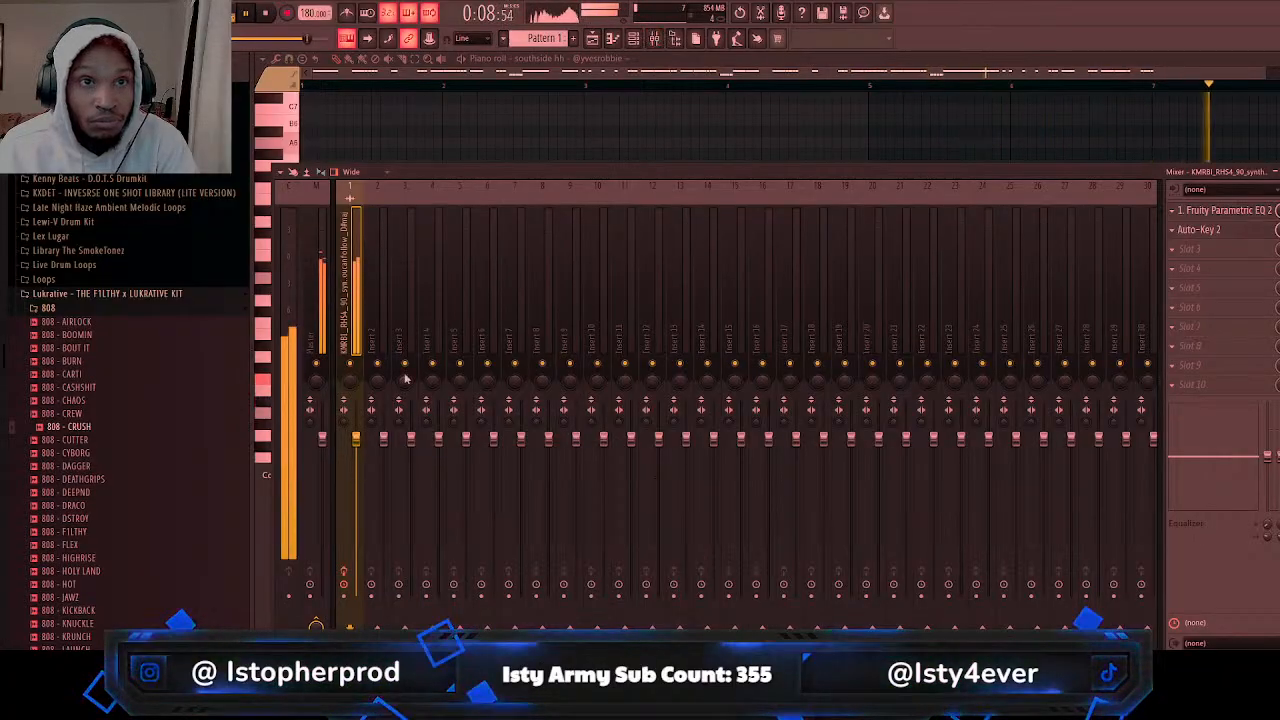
click(1222, 212)
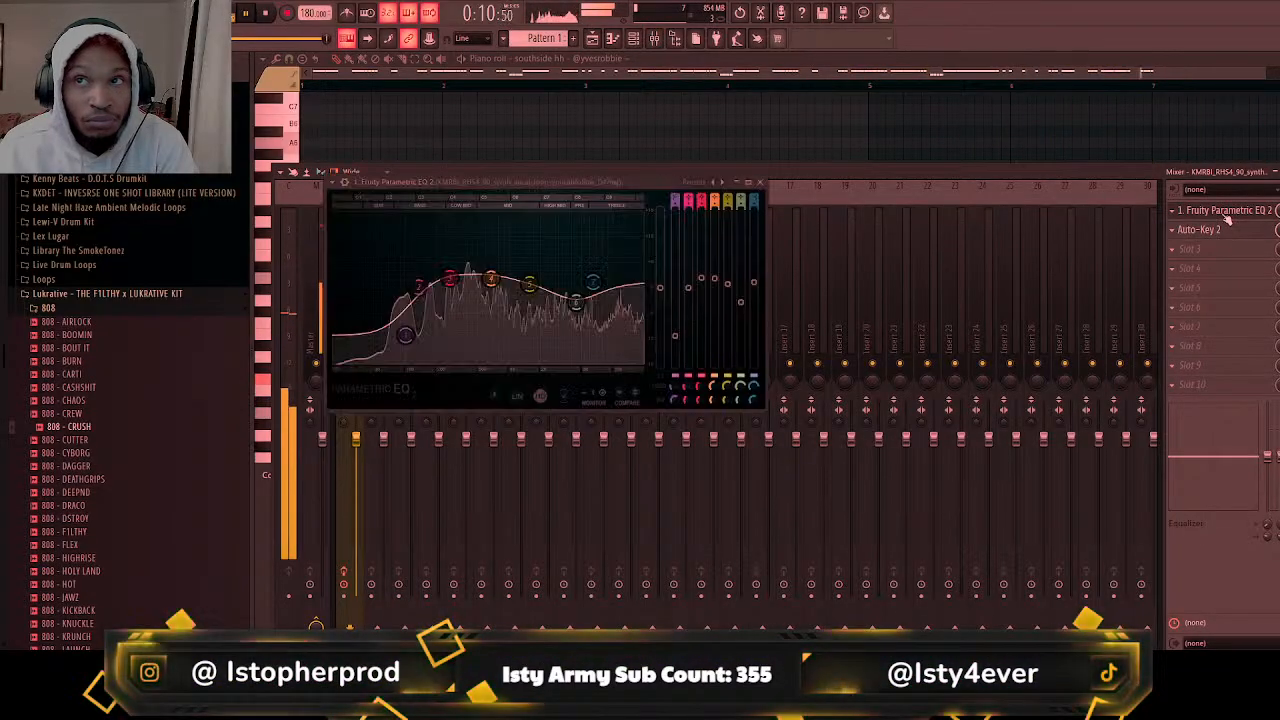
drag(405, 336, 408, 364)
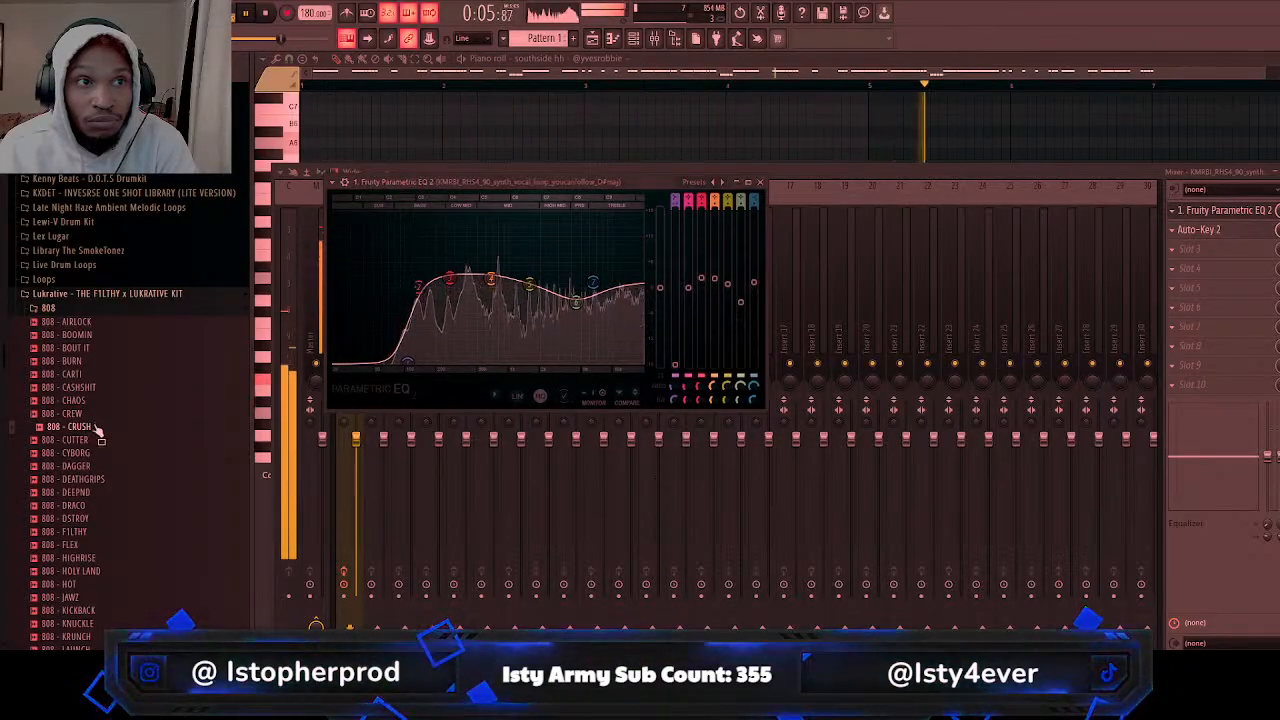
Step: Add 808 - CRUSH, 808 - DEATHGRIPS and 808 - HOLY LAND as new channels below Cmin in the channel rack
click(633, 40)
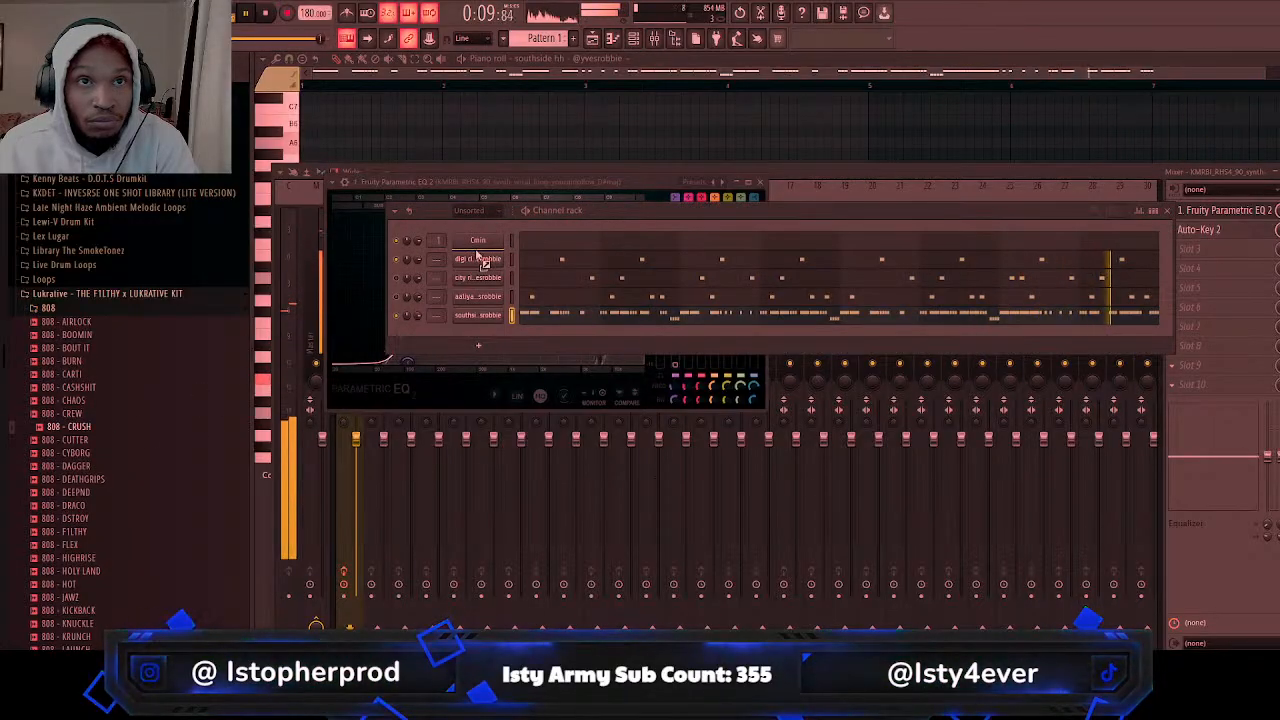
drag(483, 262, 480, 259)
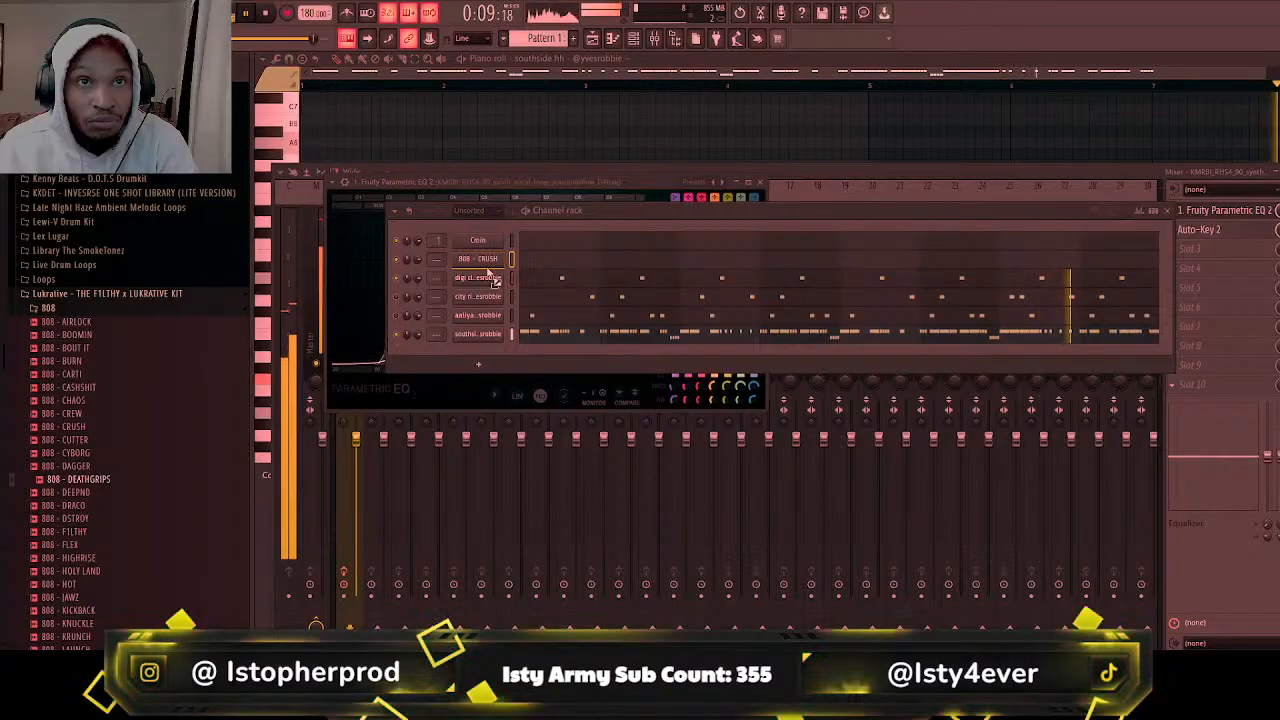
drag(487, 268, 484, 278)
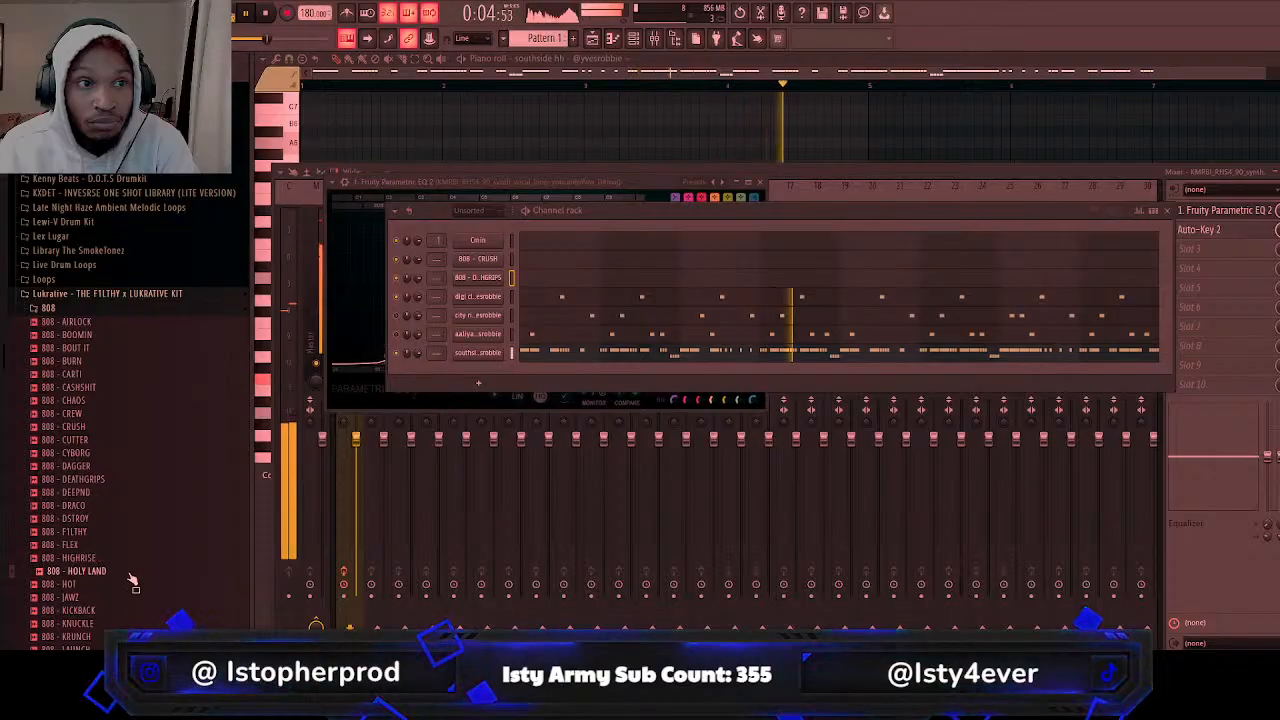
drag(475, 291, 478, 295)
Step: Set the 808 - HOLY LAND channel to cut itself in its miscellaneous functions, and return to the channel rack
click(478, 297)
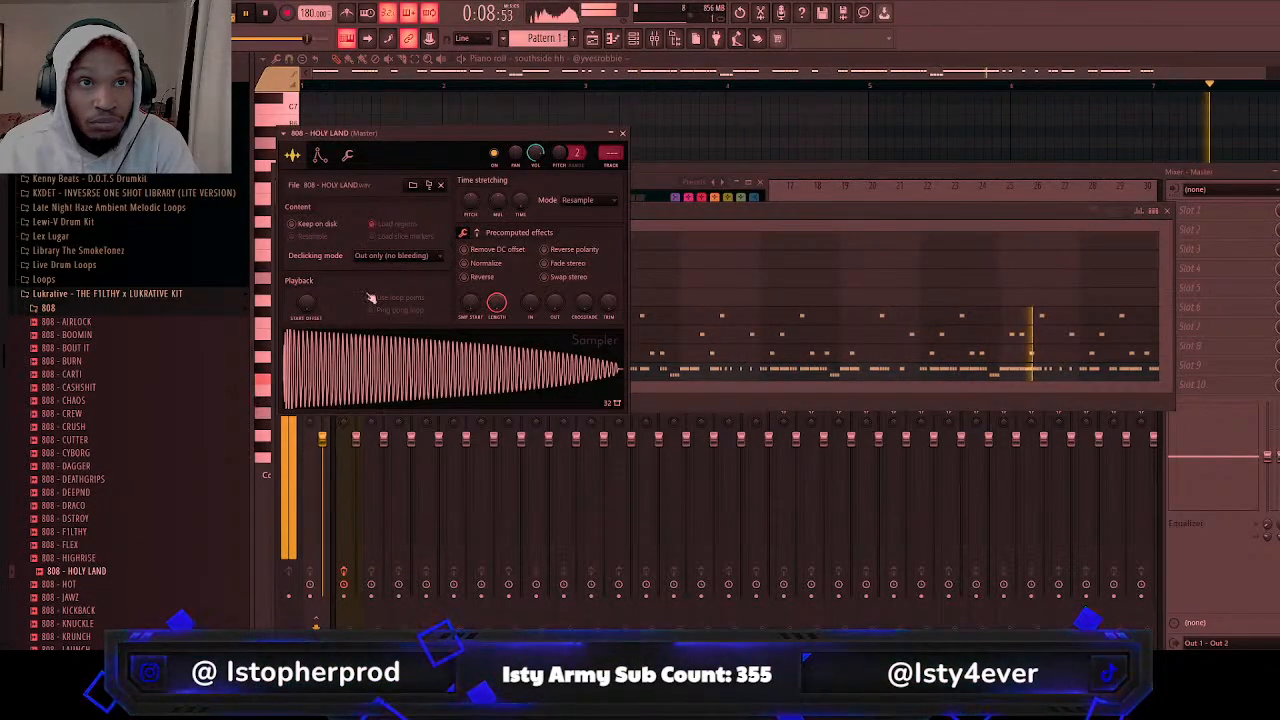
click(321, 157)
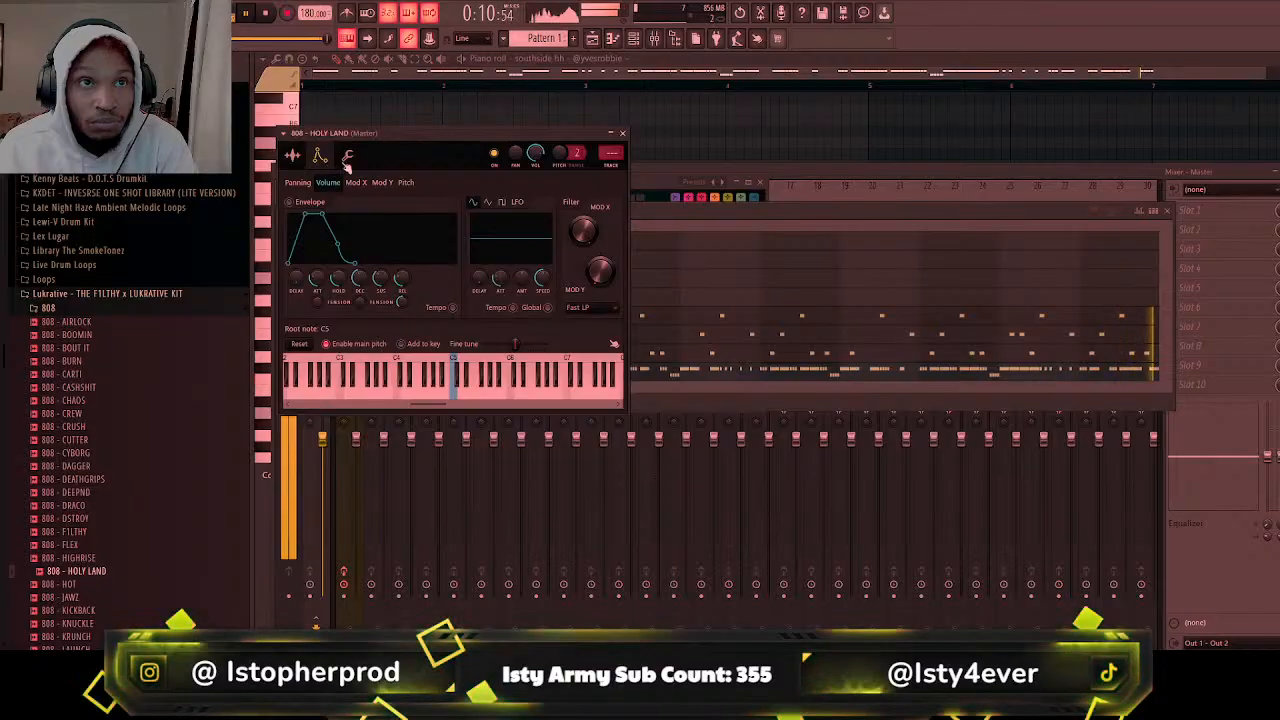
click(347, 157)
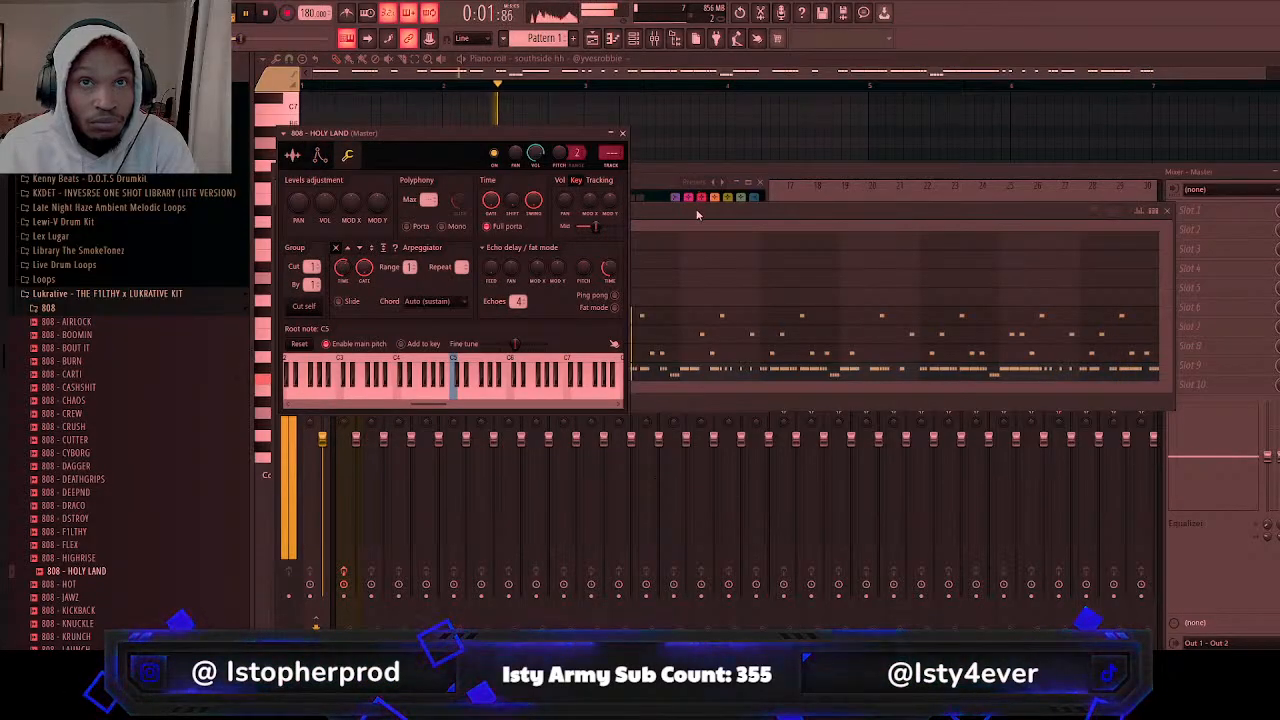
click(698, 215)
Step: Set the 808 - DEATHGRIPS channel to cut itself, and return to the channel rack
click(480, 287)
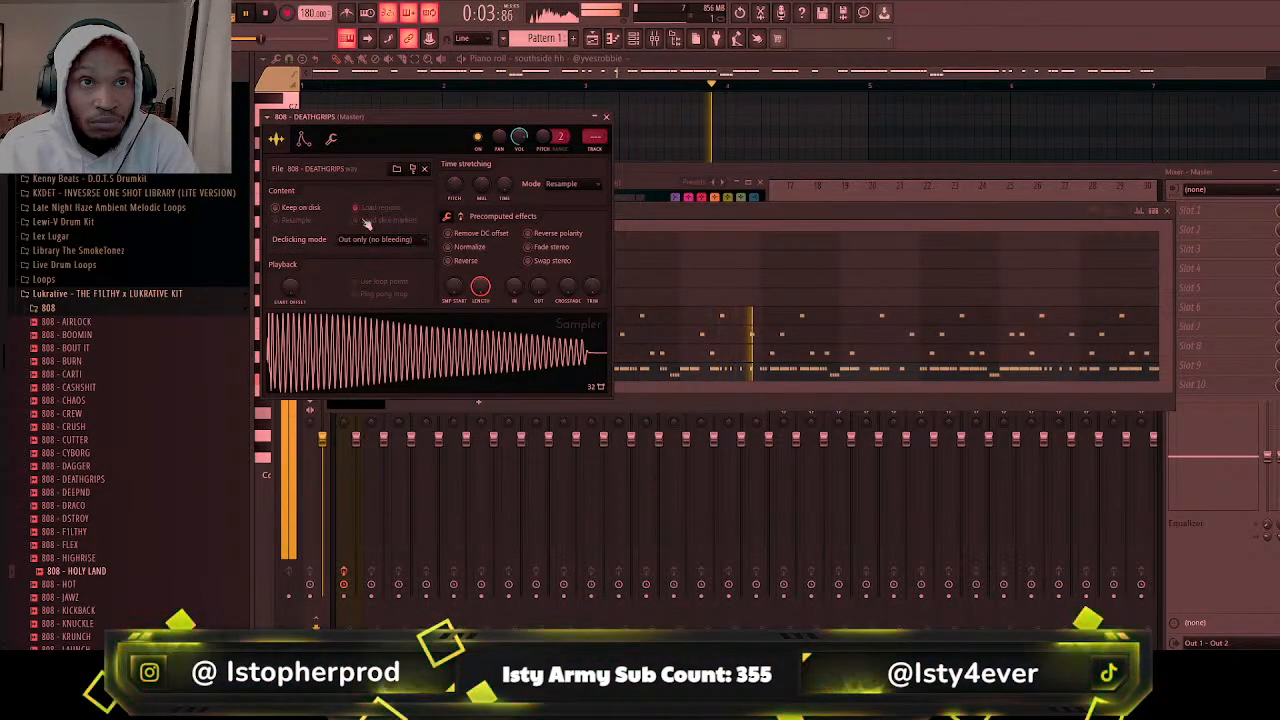
click(332, 139)
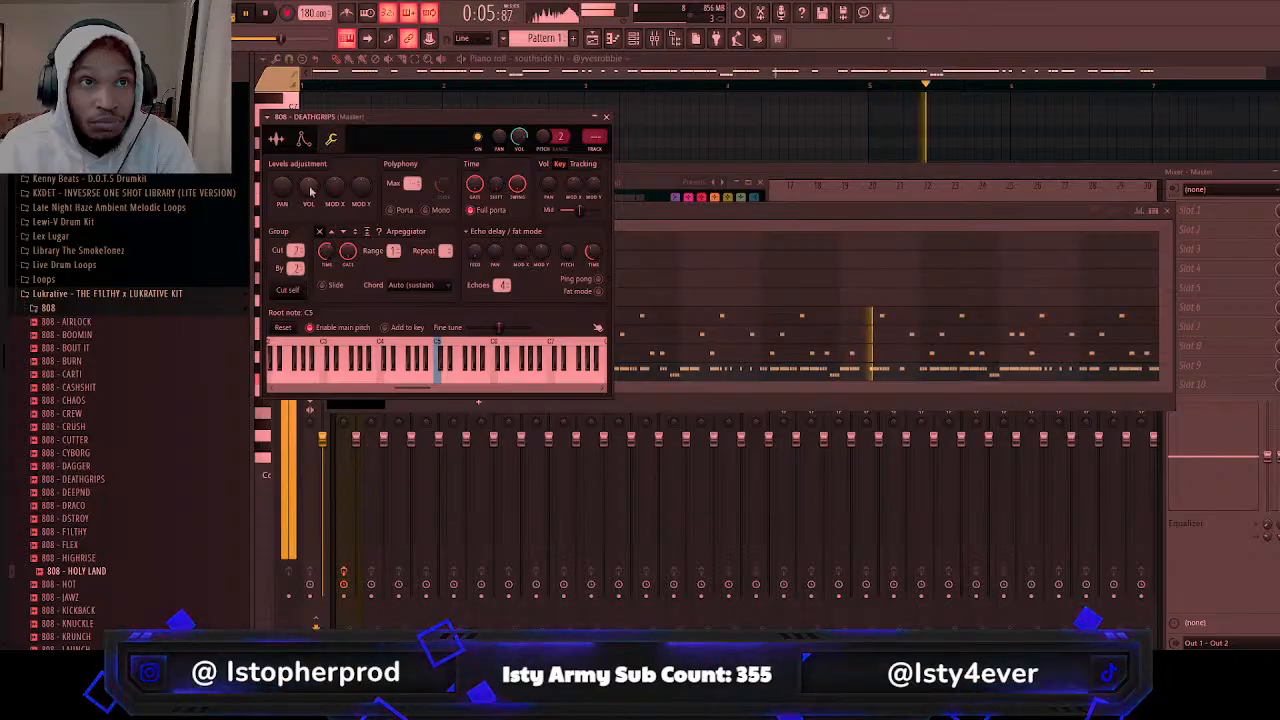
click(303, 139)
click(284, 141)
click(655, 212)
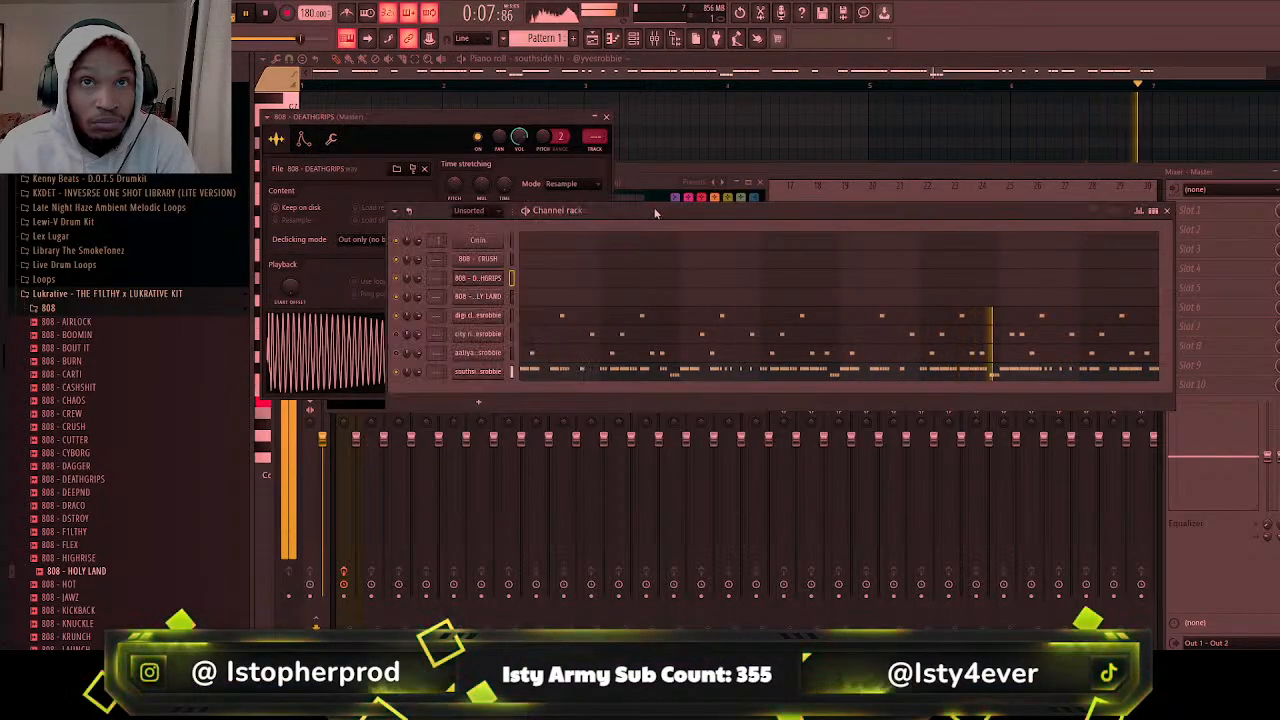
Step: Set the 808 - CRUSH channel to cut itself, and return to the channel rack
click(489, 260)
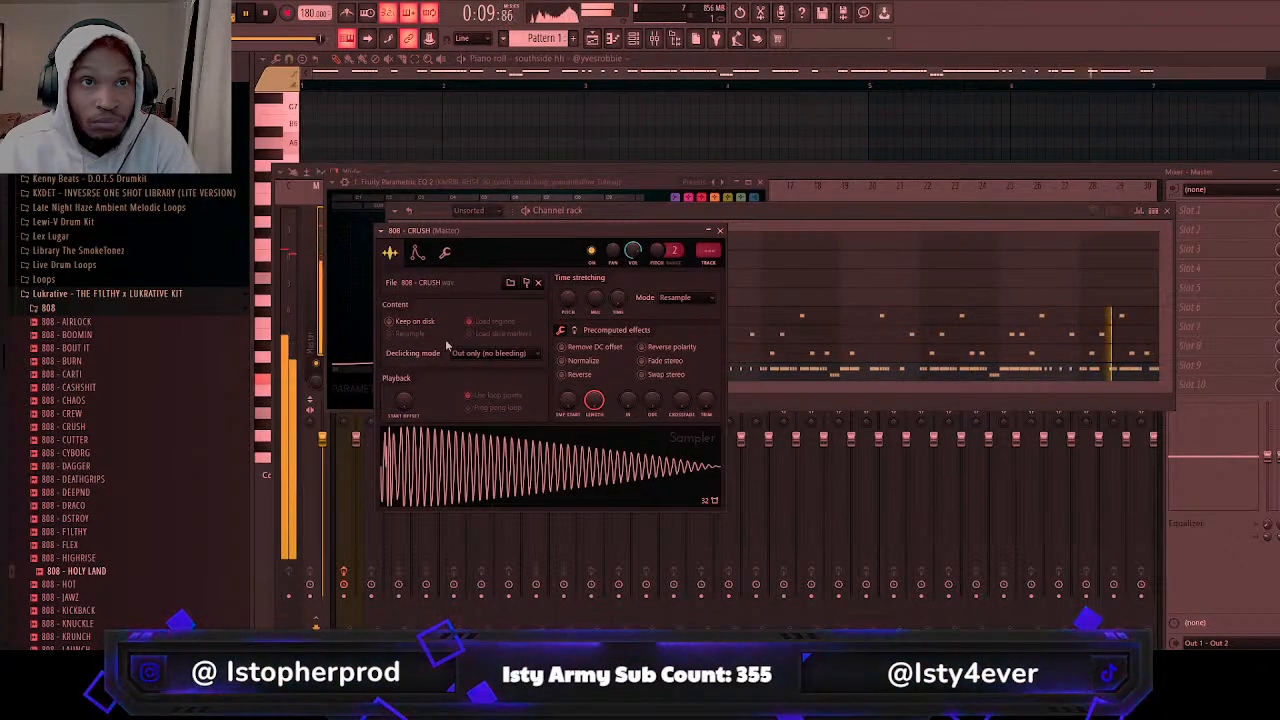
click(451, 253)
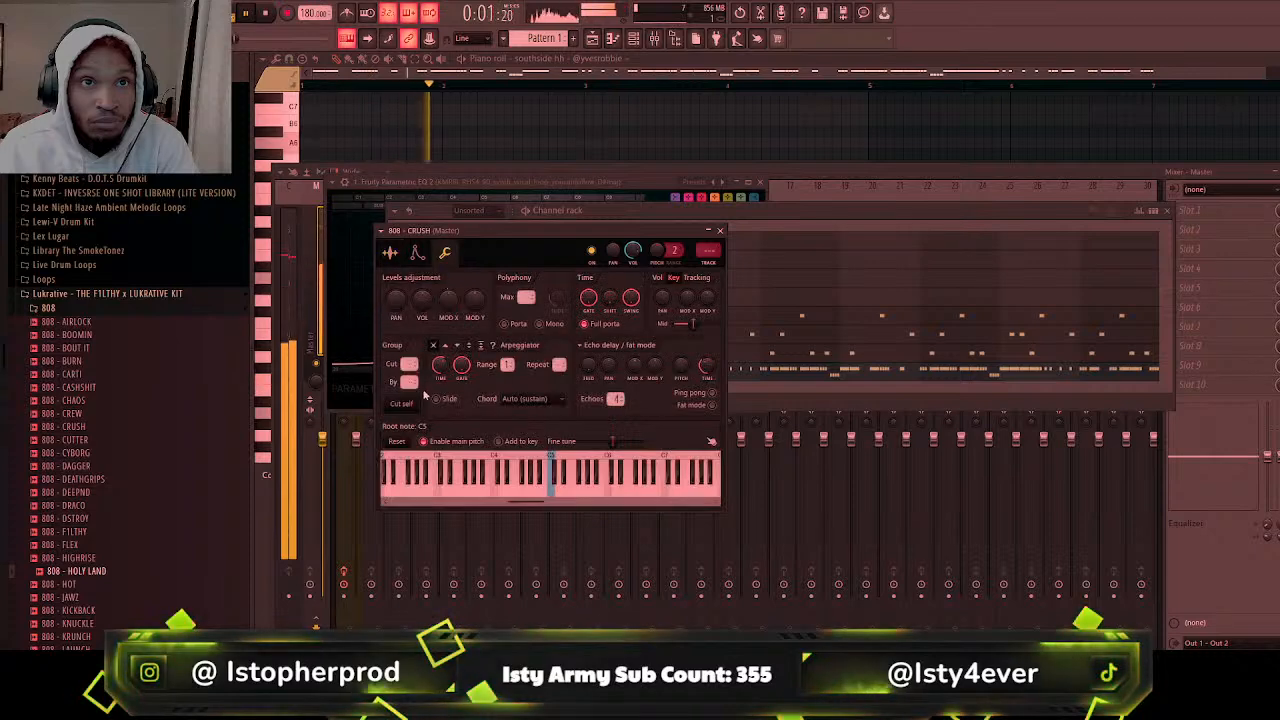
click(391, 254)
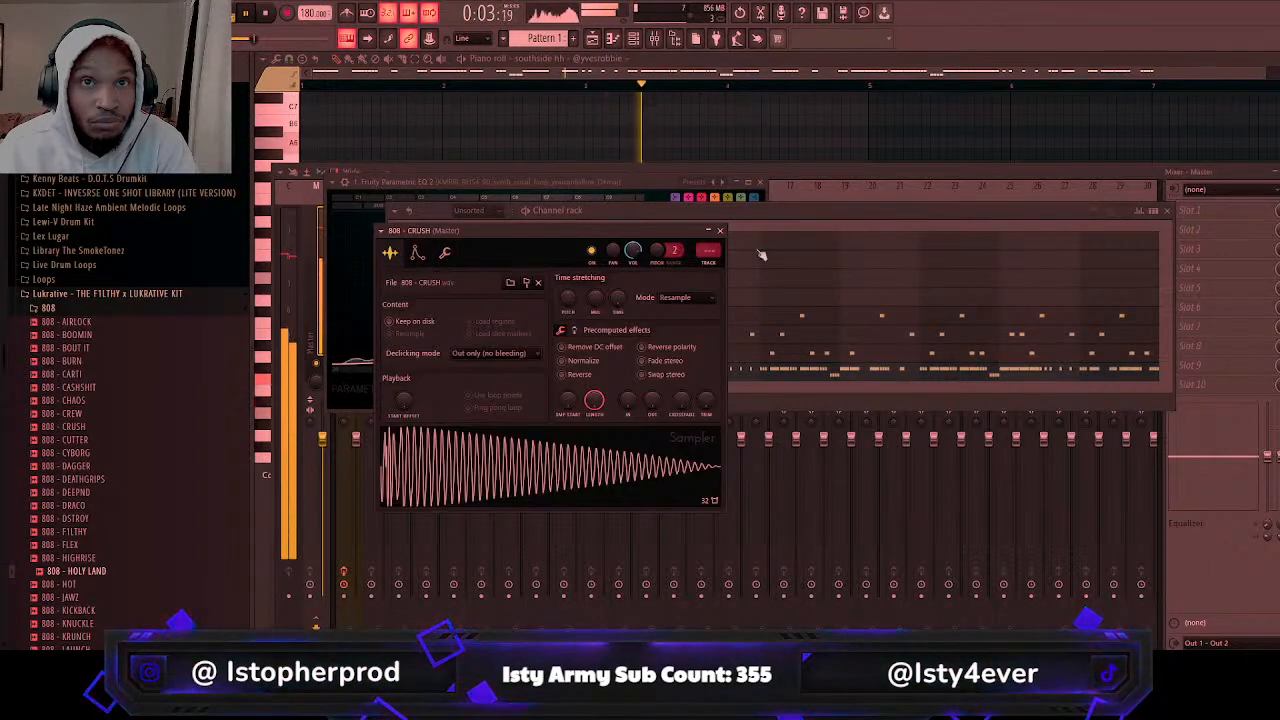
click(799, 224)
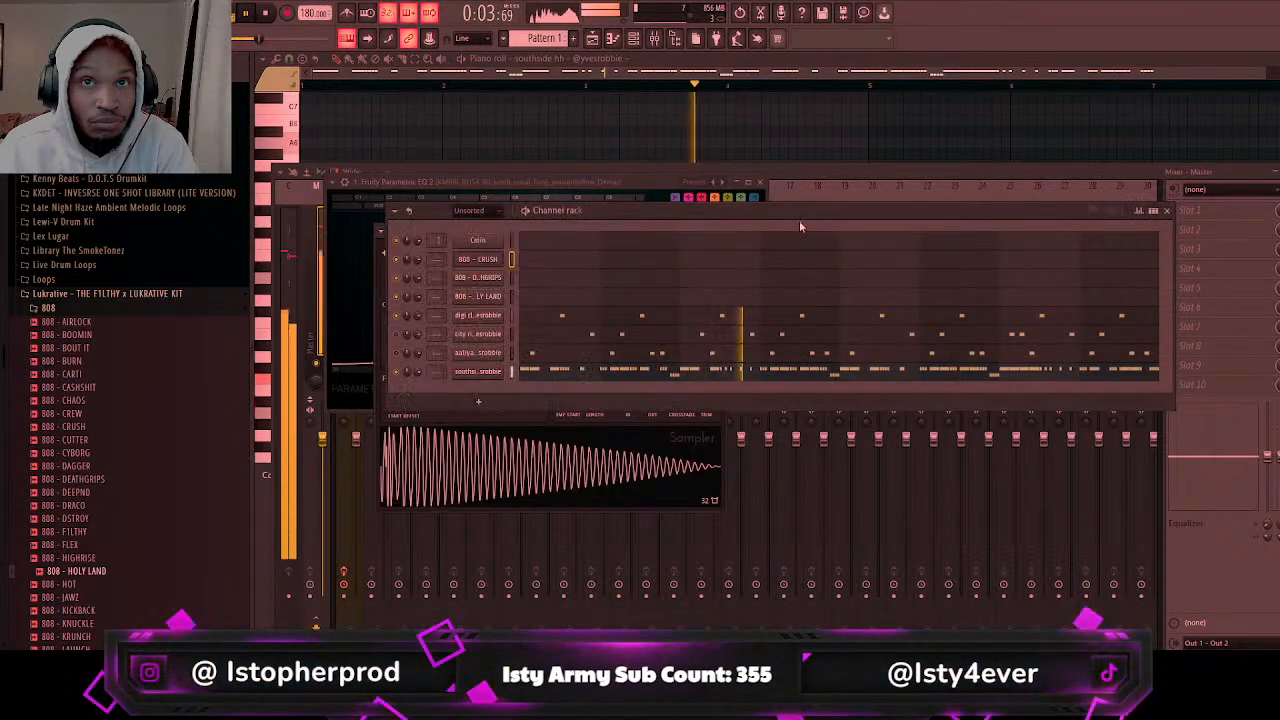
Step: Open the piano roll of 808 - CRUSH and place a C5 note at the start of bar 1
click(538, 258)
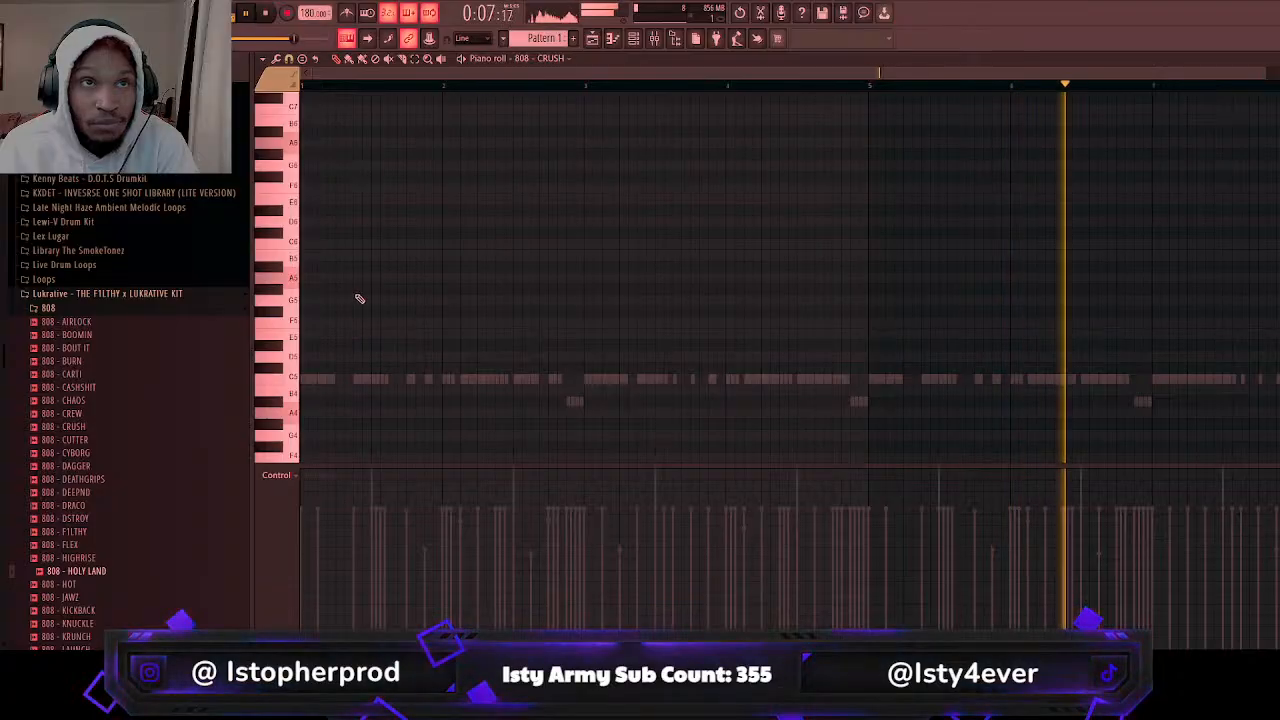
click(634, 40)
click(634, 40)
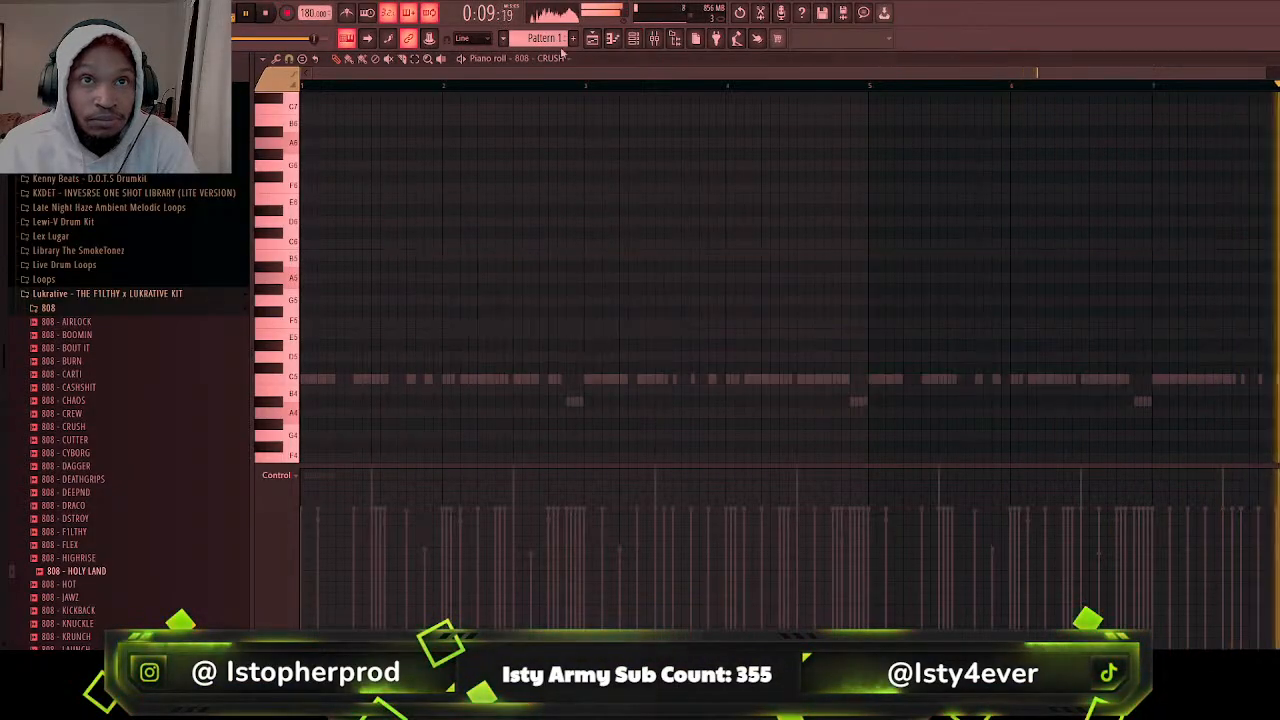
key(space)
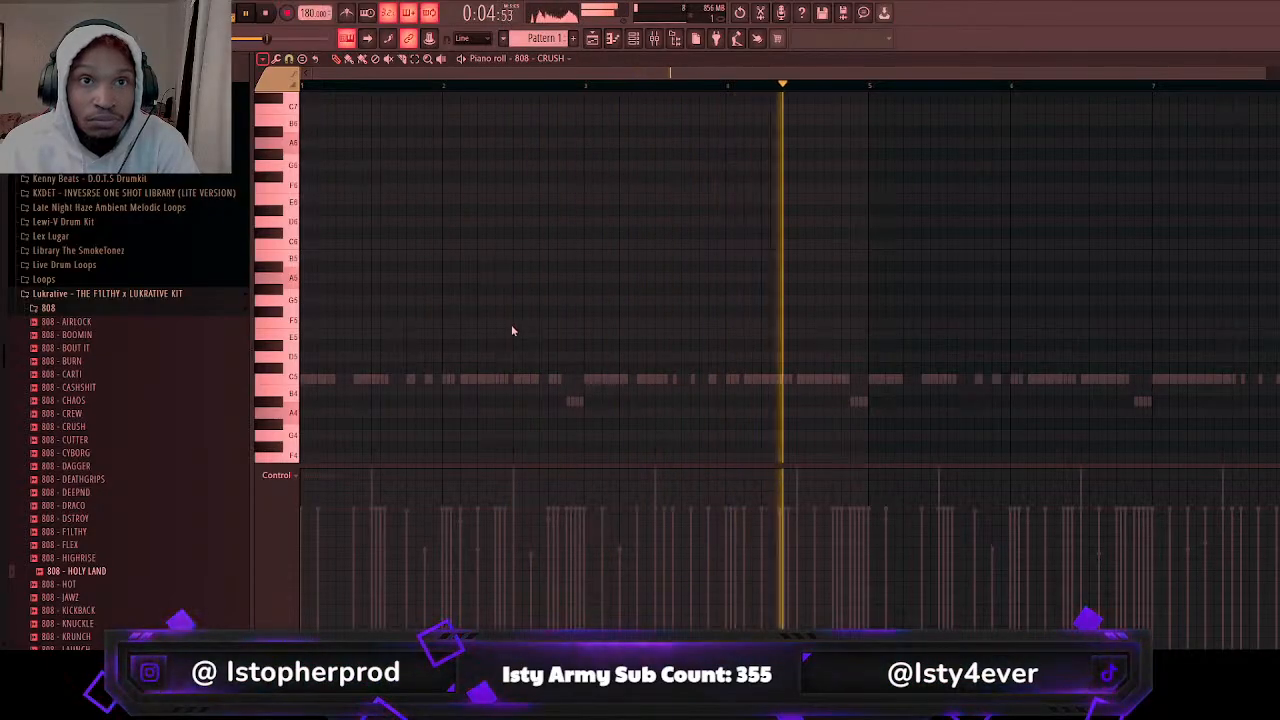
click(305, 379)
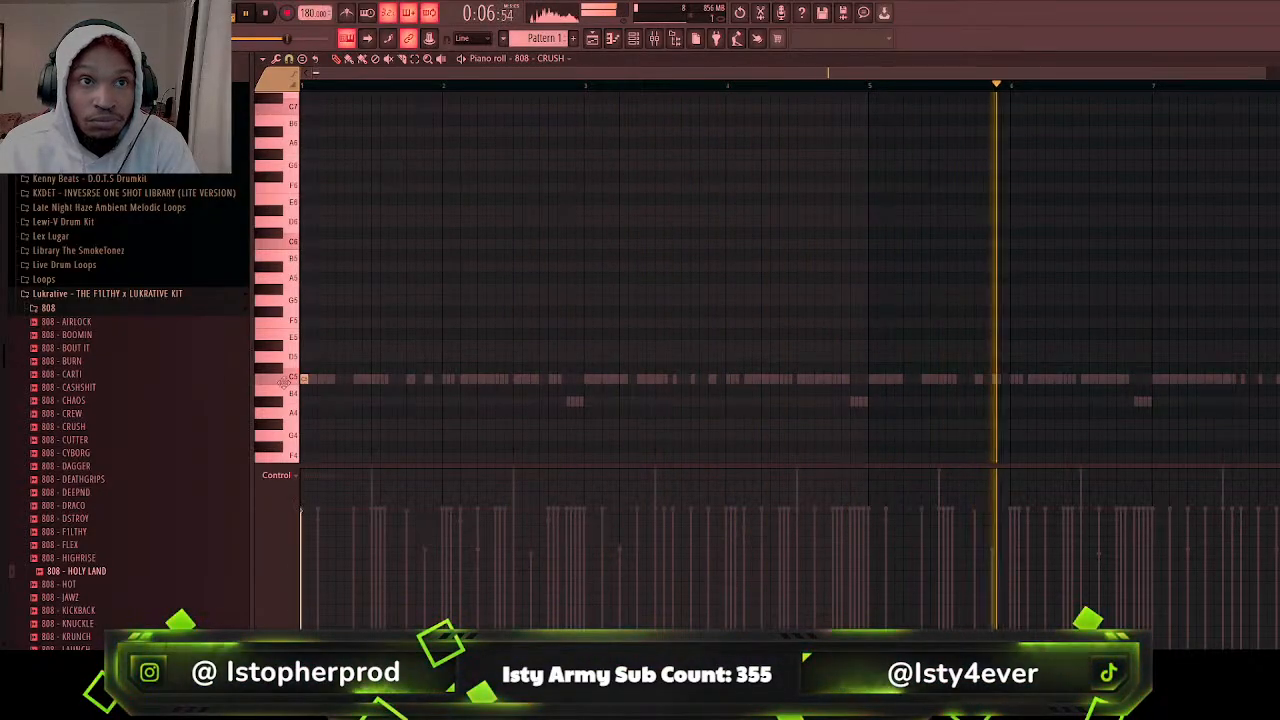
Step: Place two G#5 notes in bar 2 of the 808 - CRUSH pattern, one on beat 2 and one midway through beat 3
key(space)
key(space)
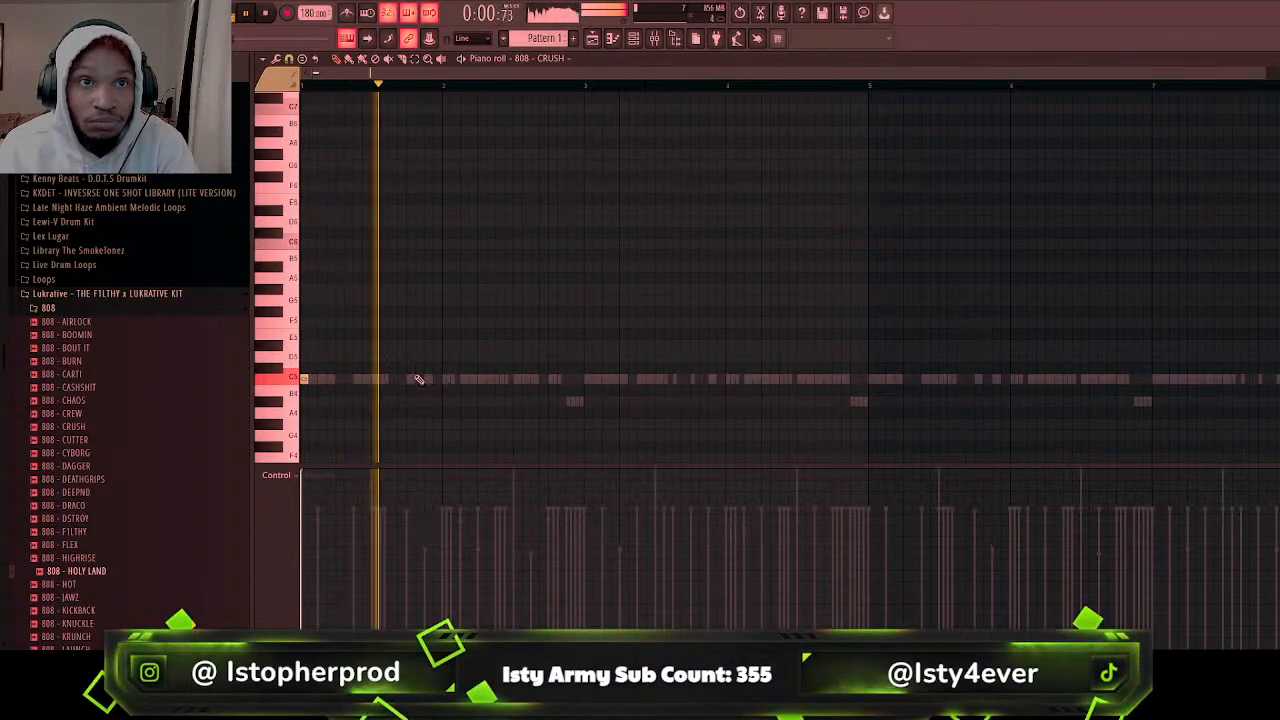
key(space)
key(space)
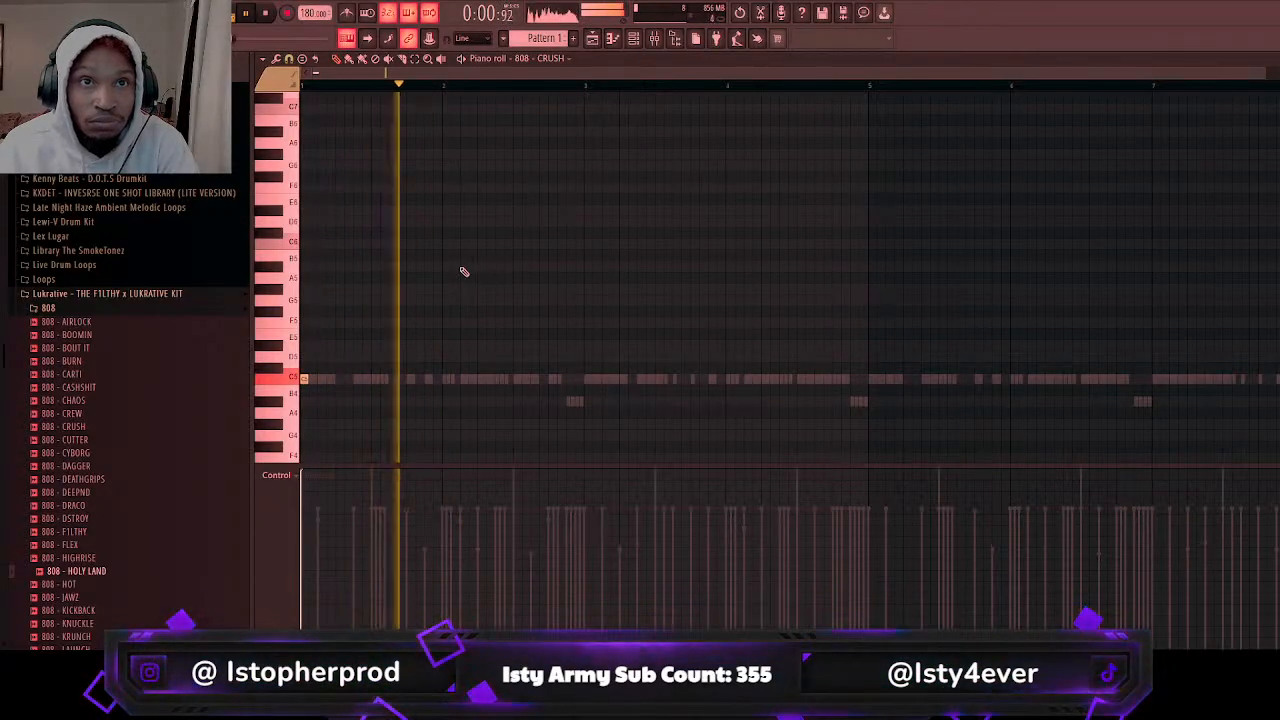
key(space)
key(space)
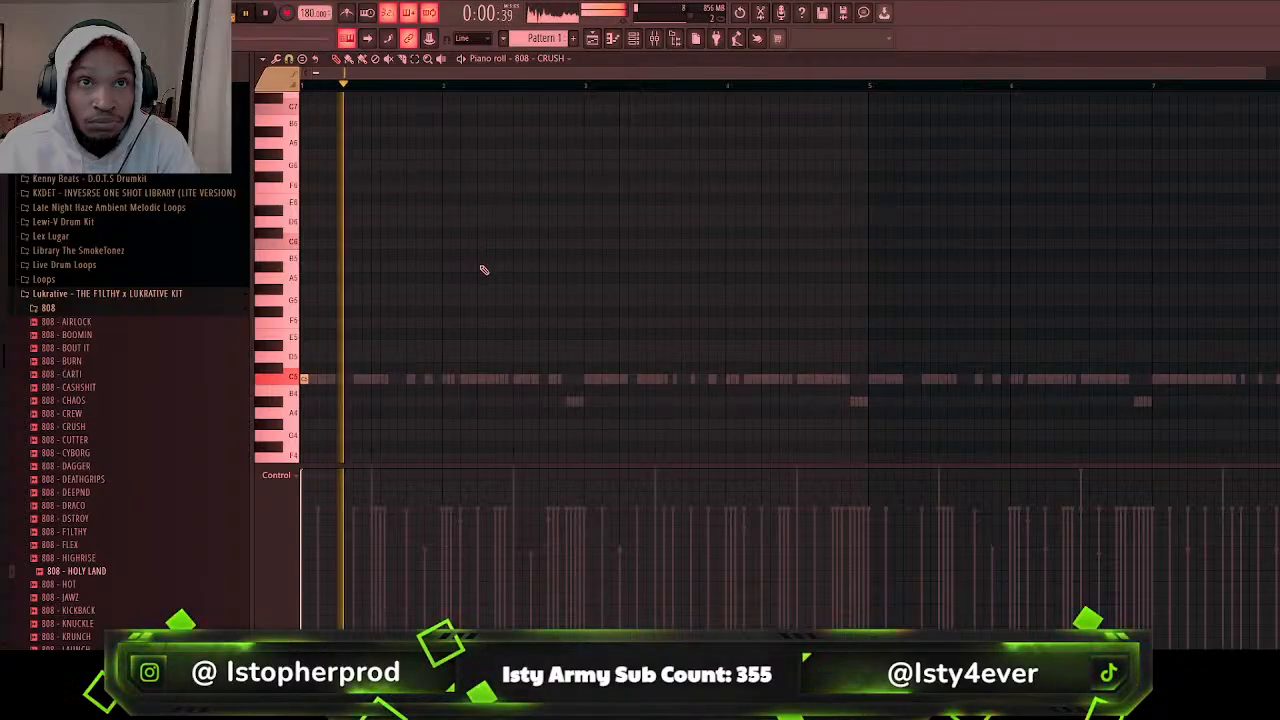
click(481, 266)
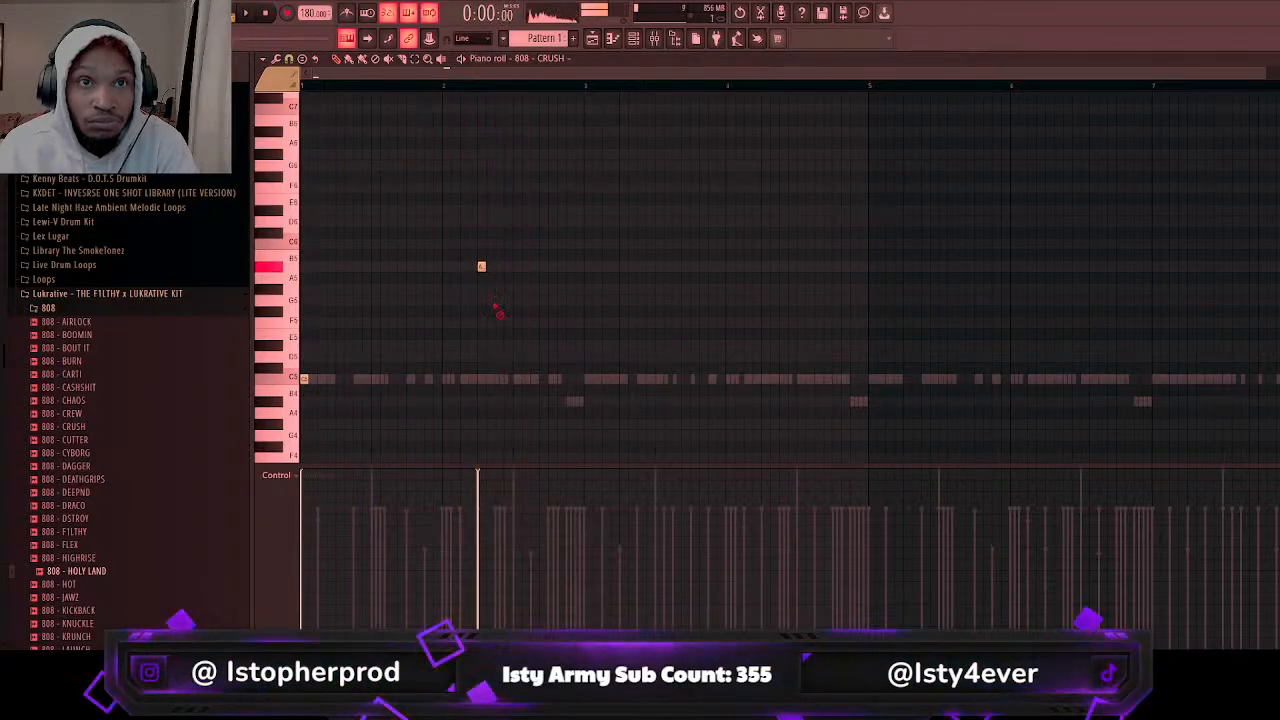
right_click(481, 266)
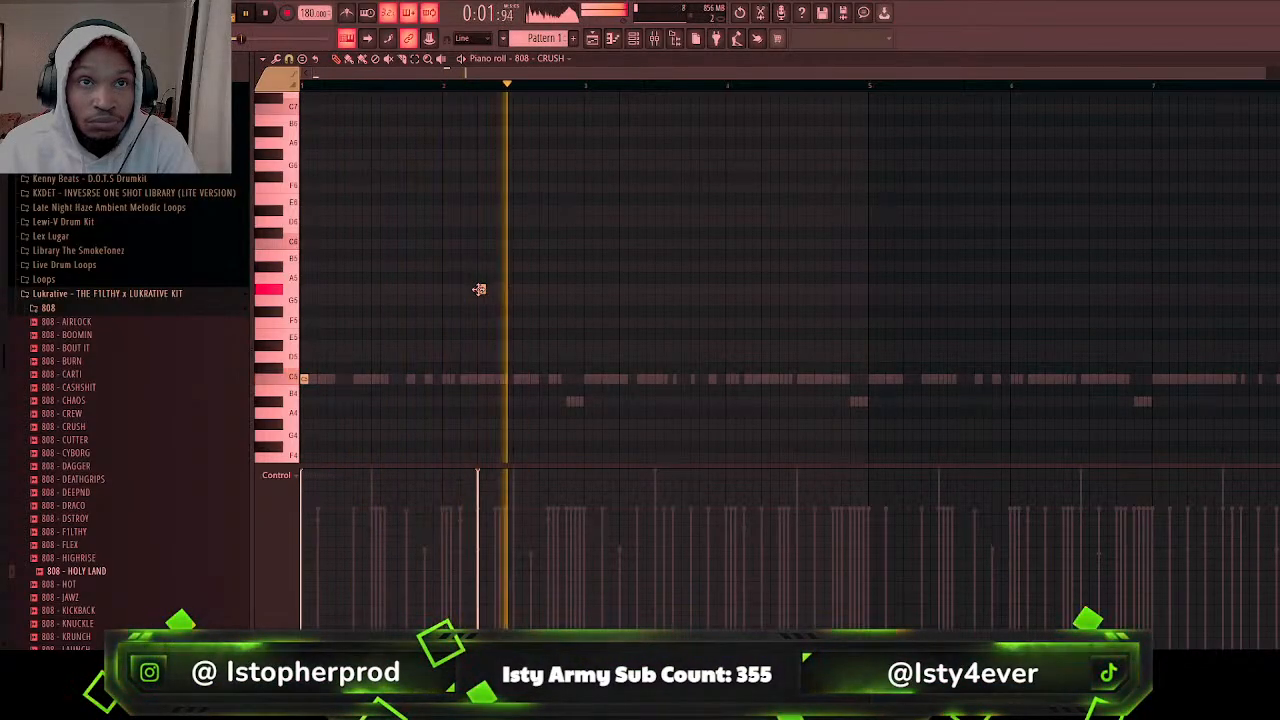
click(481, 300)
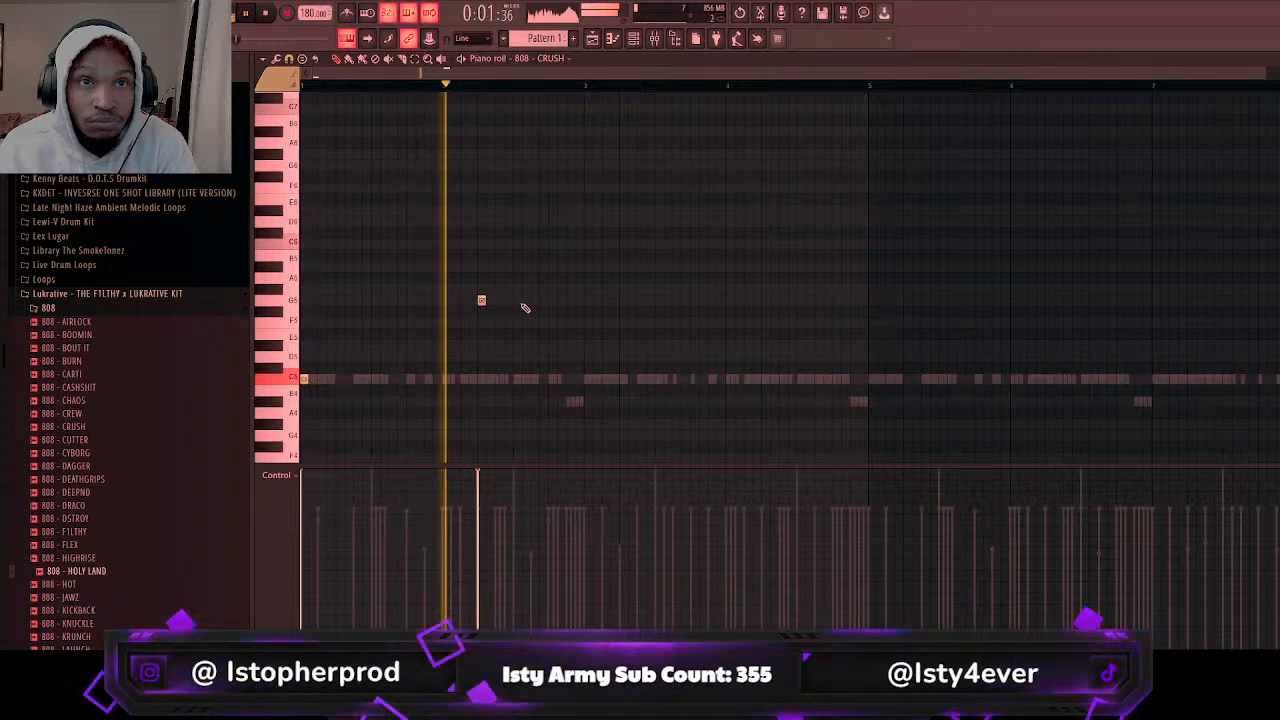
click(533, 302)
key(space)
key(space)
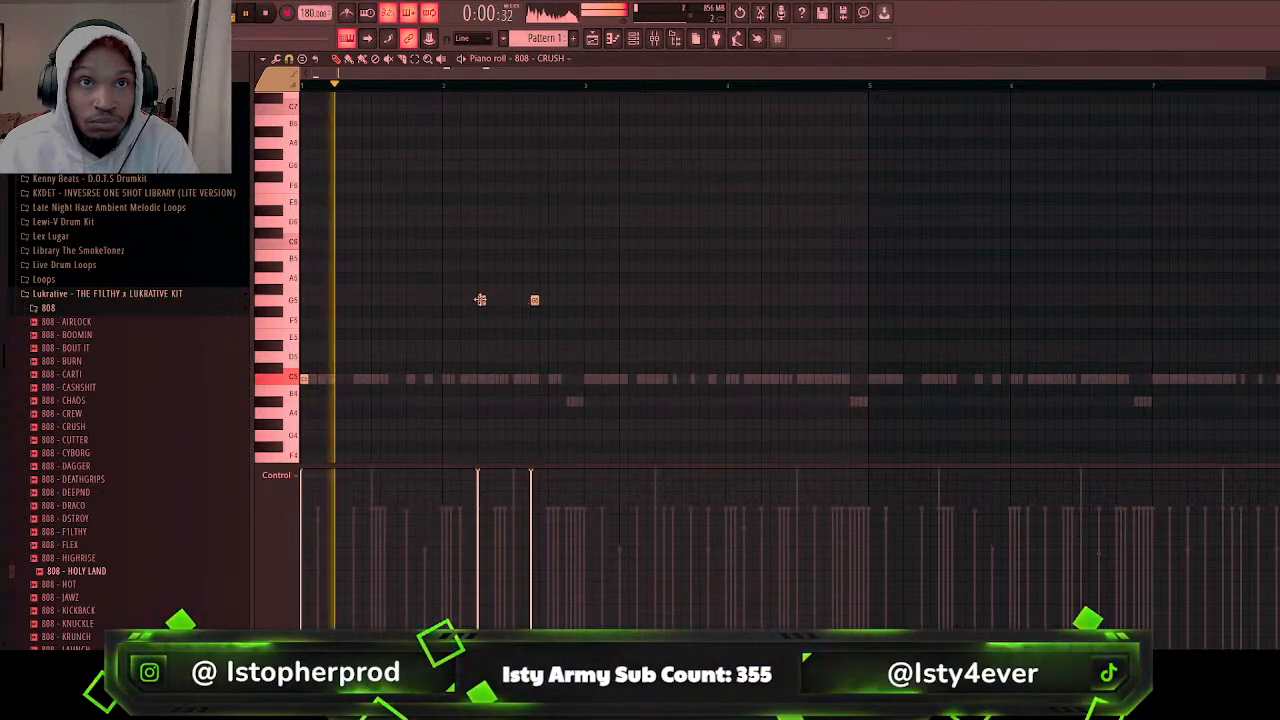
drag(481, 300, 481, 289)
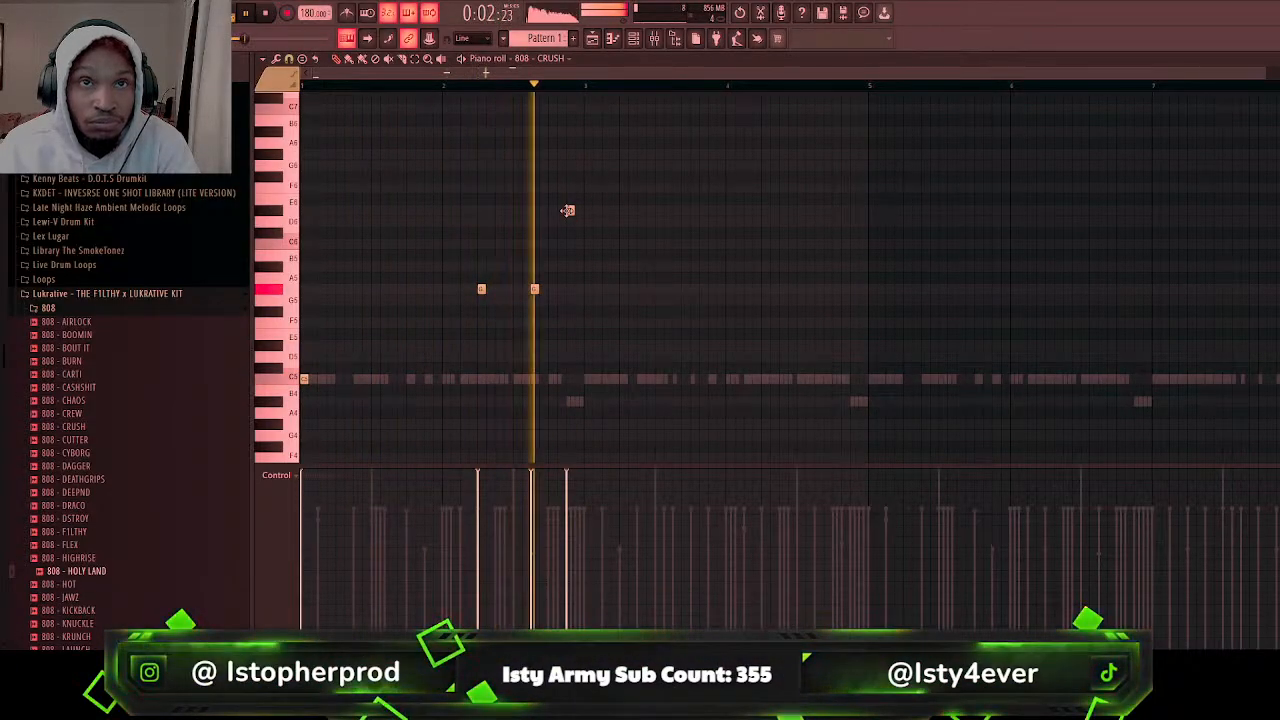
Step: Add a C5 note at the start of bar 3 and a C6 note near the end of bar 2
click(570, 221)
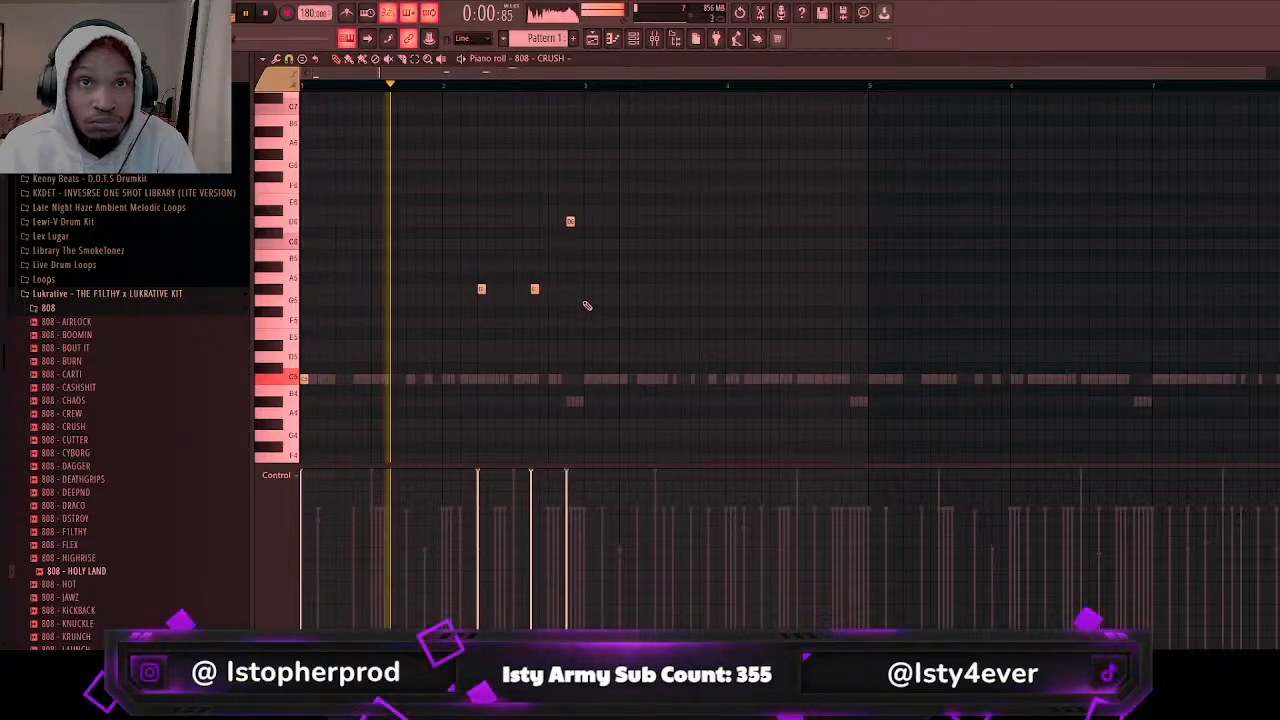
click(587, 346)
drag(584, 379, 586, 379)
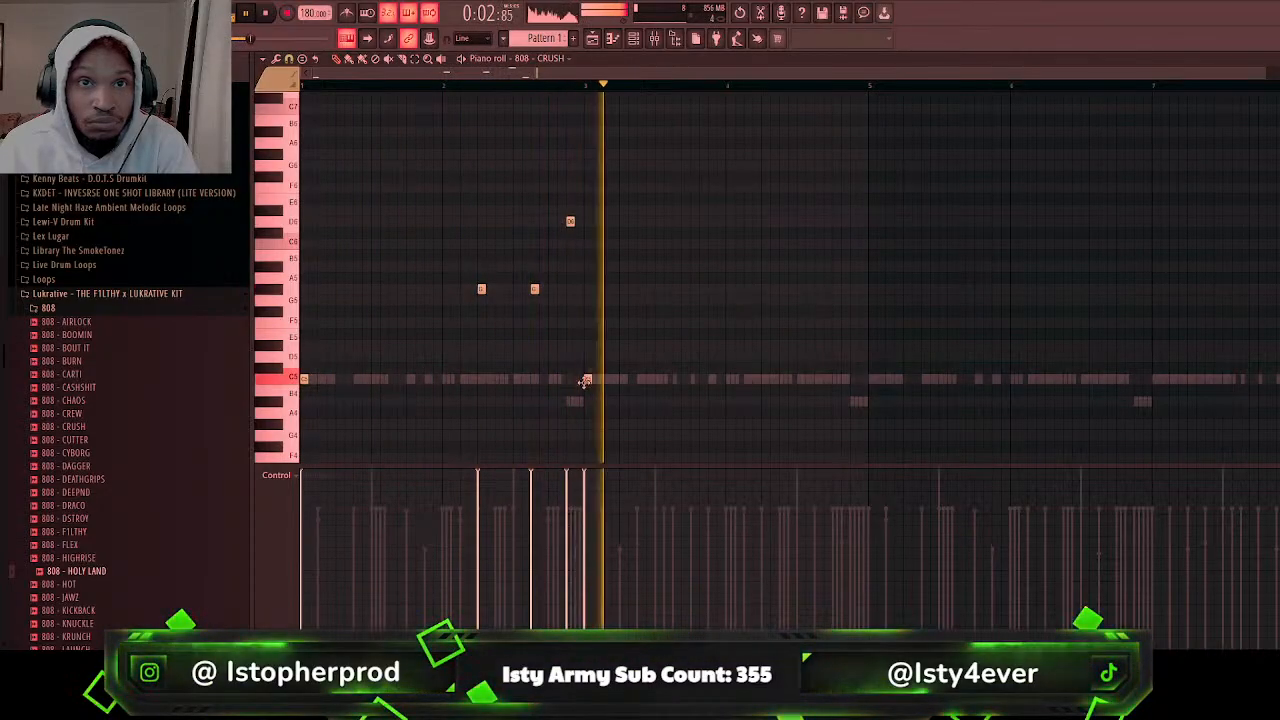
right_click(570, 221)
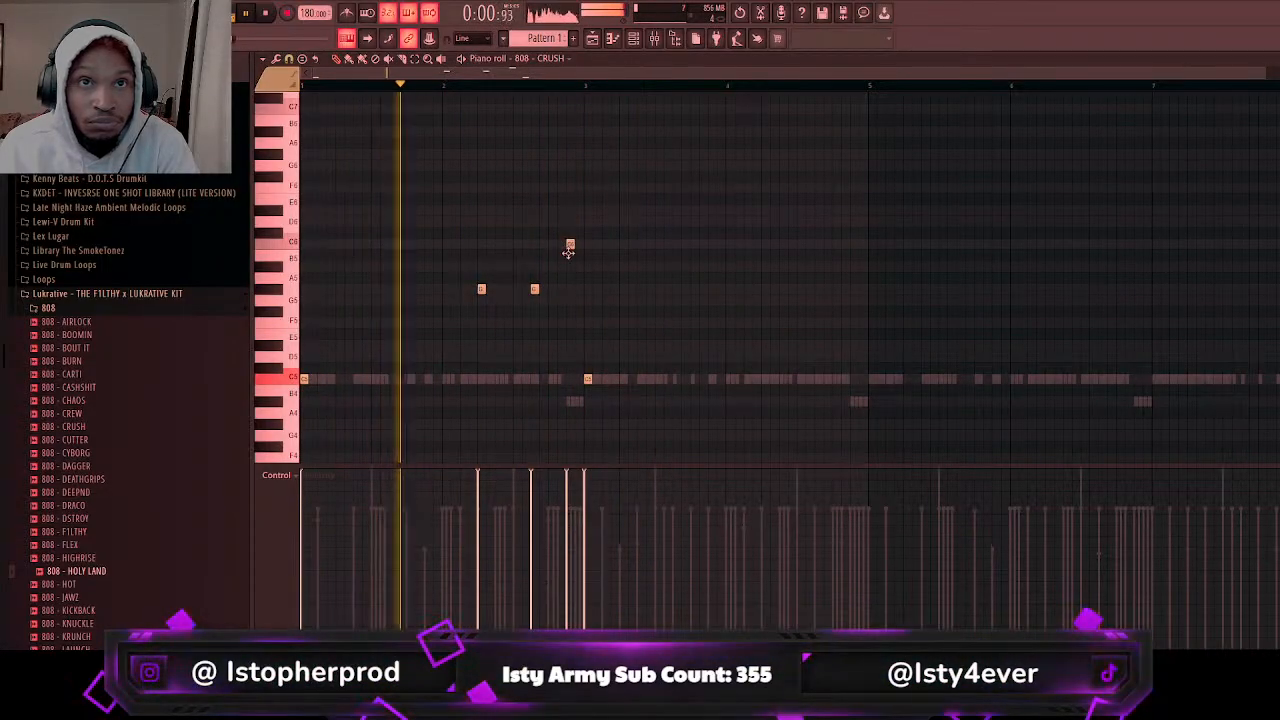
click(569, 244)
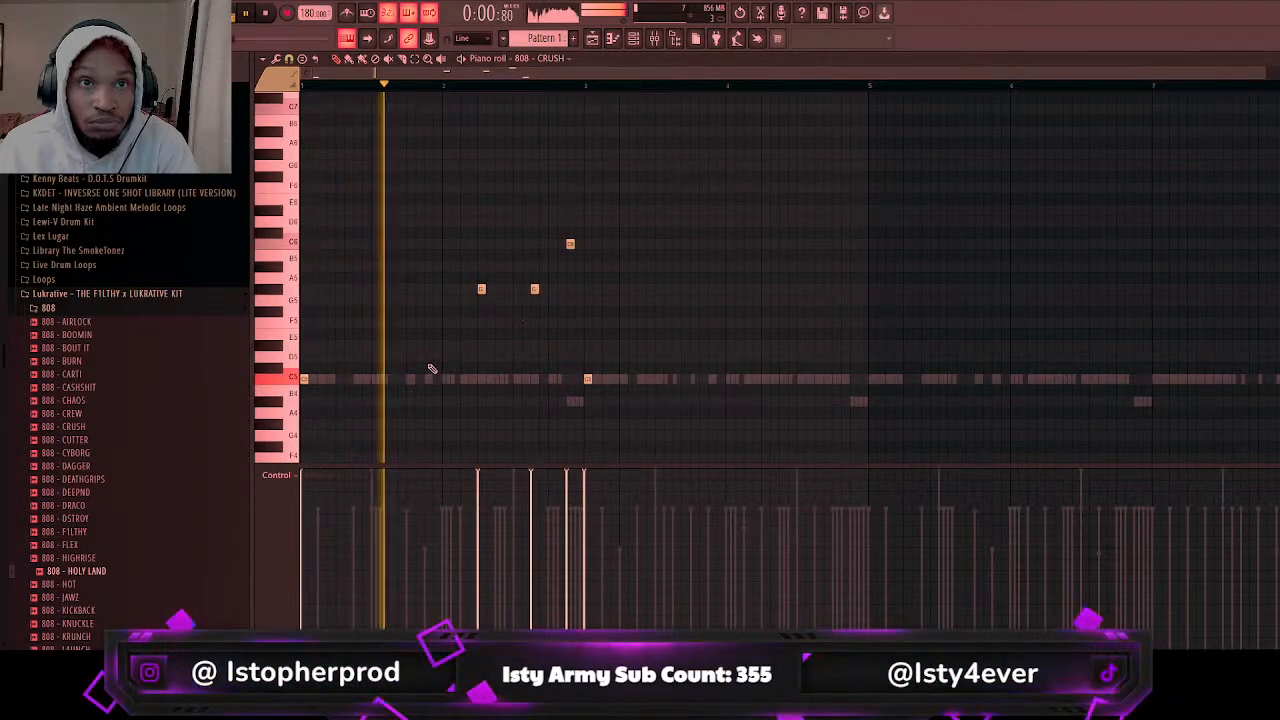
Step: Place C5 notes on beat 4 of bars 1 and 3, and delete the C6 note near the end of bar 2
key(space)
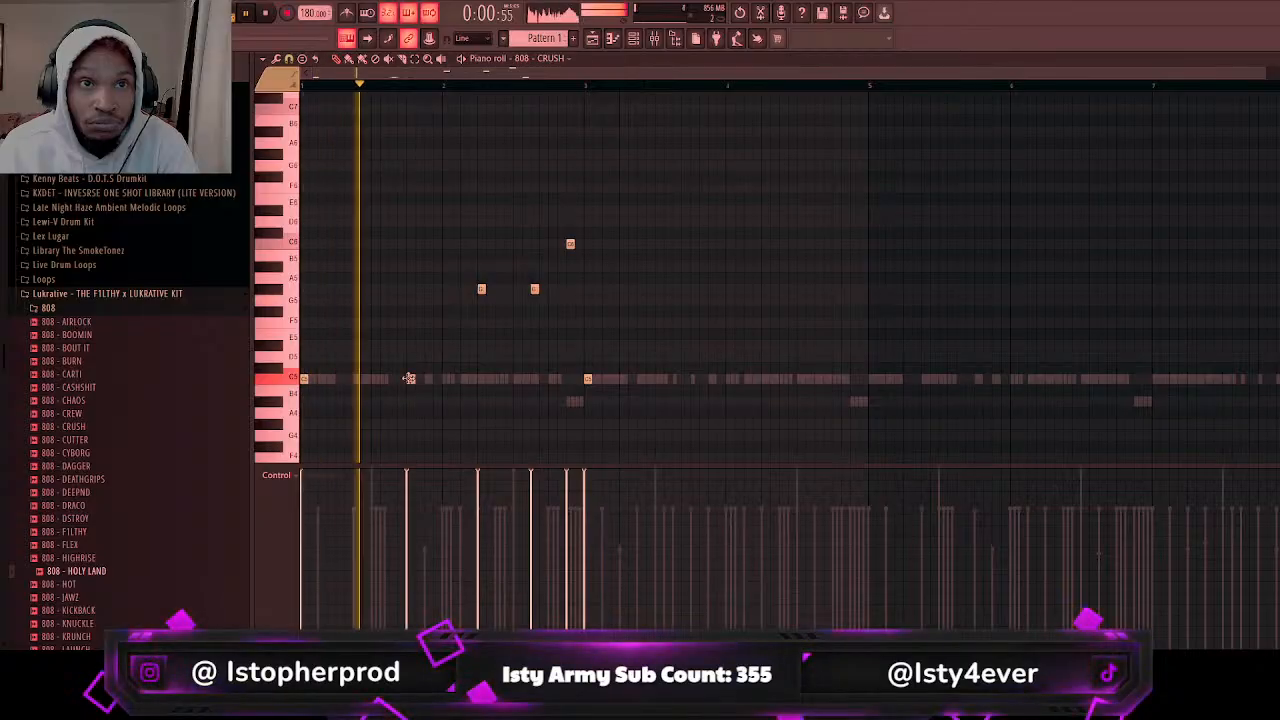
click(409, 378)
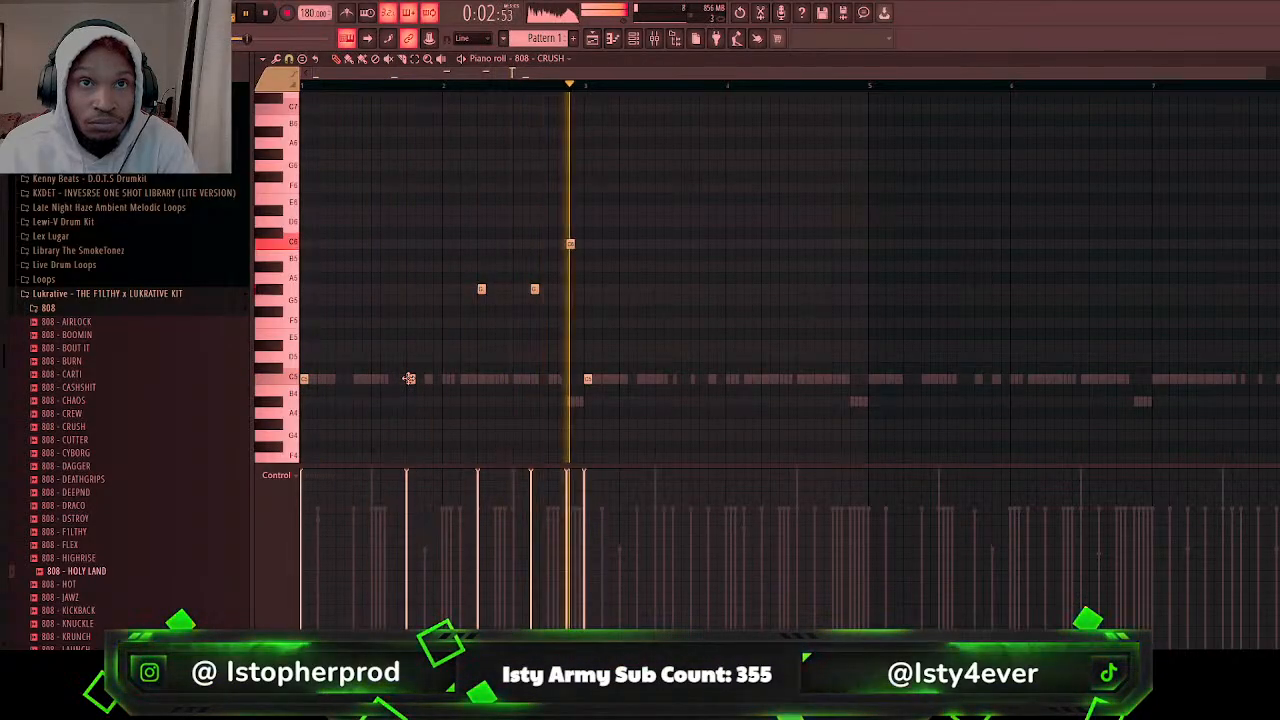
right_click(571, 244)
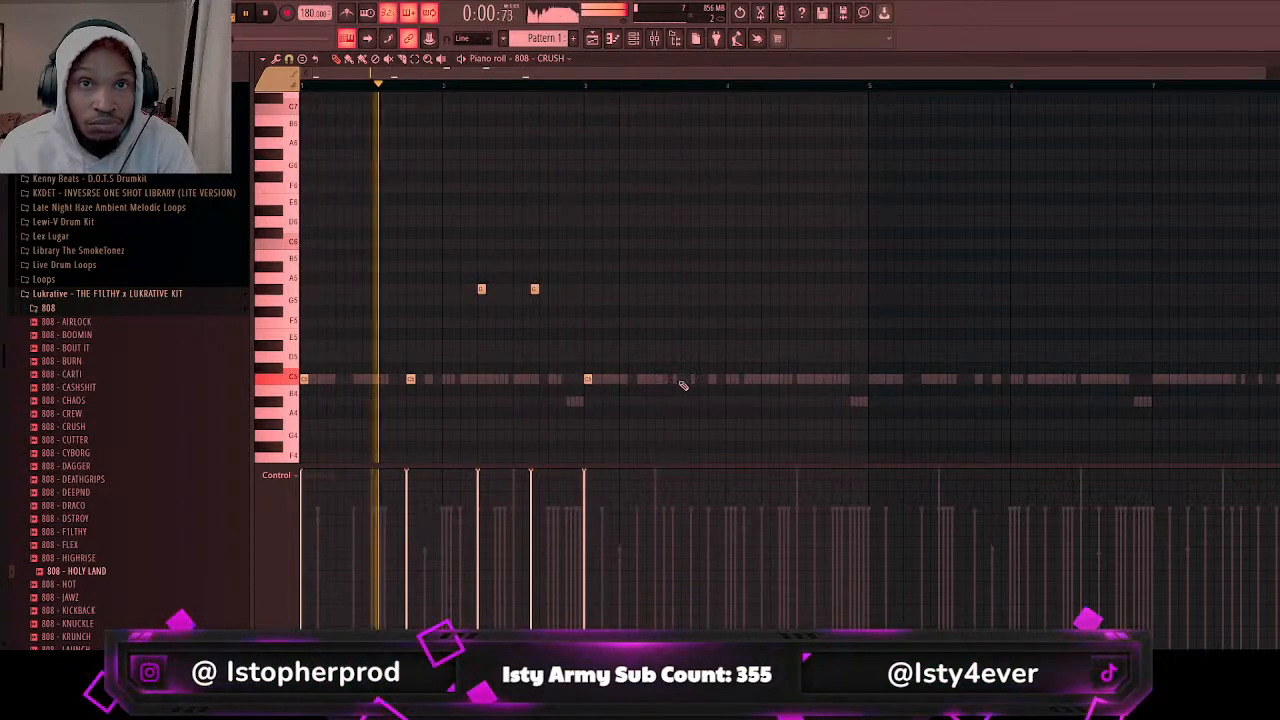
click(691, 379)
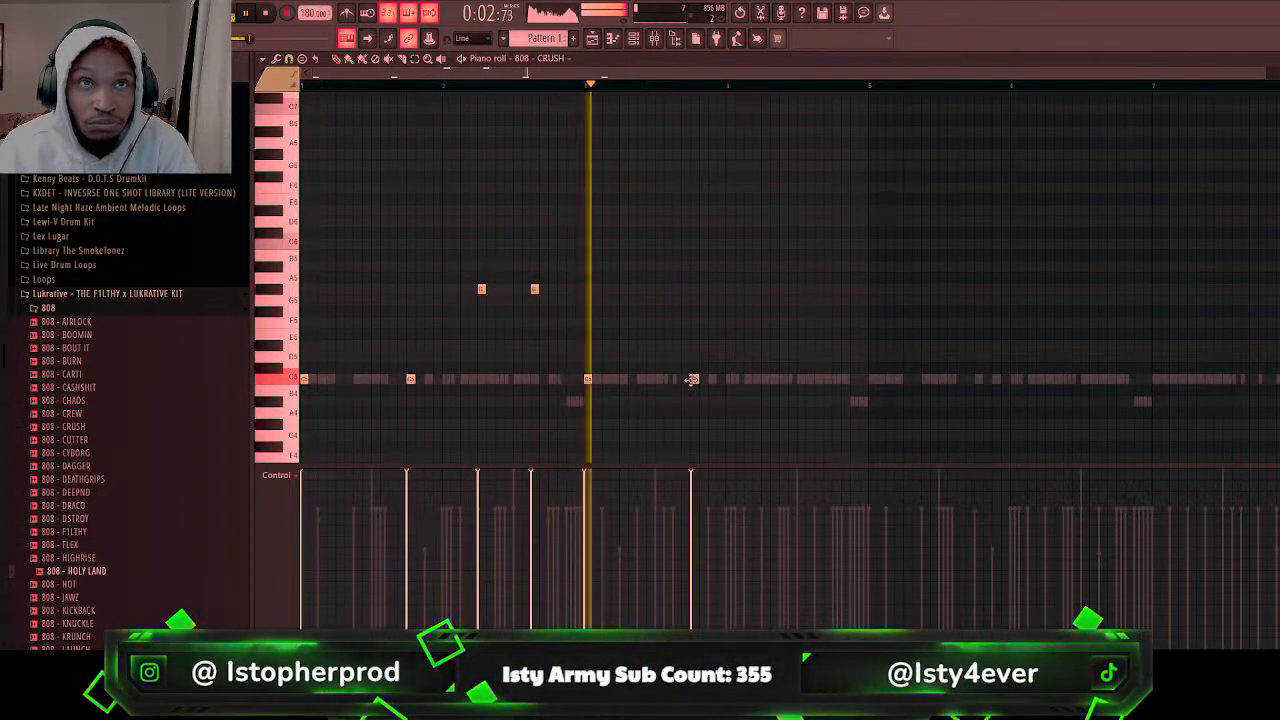
click(763, 379)
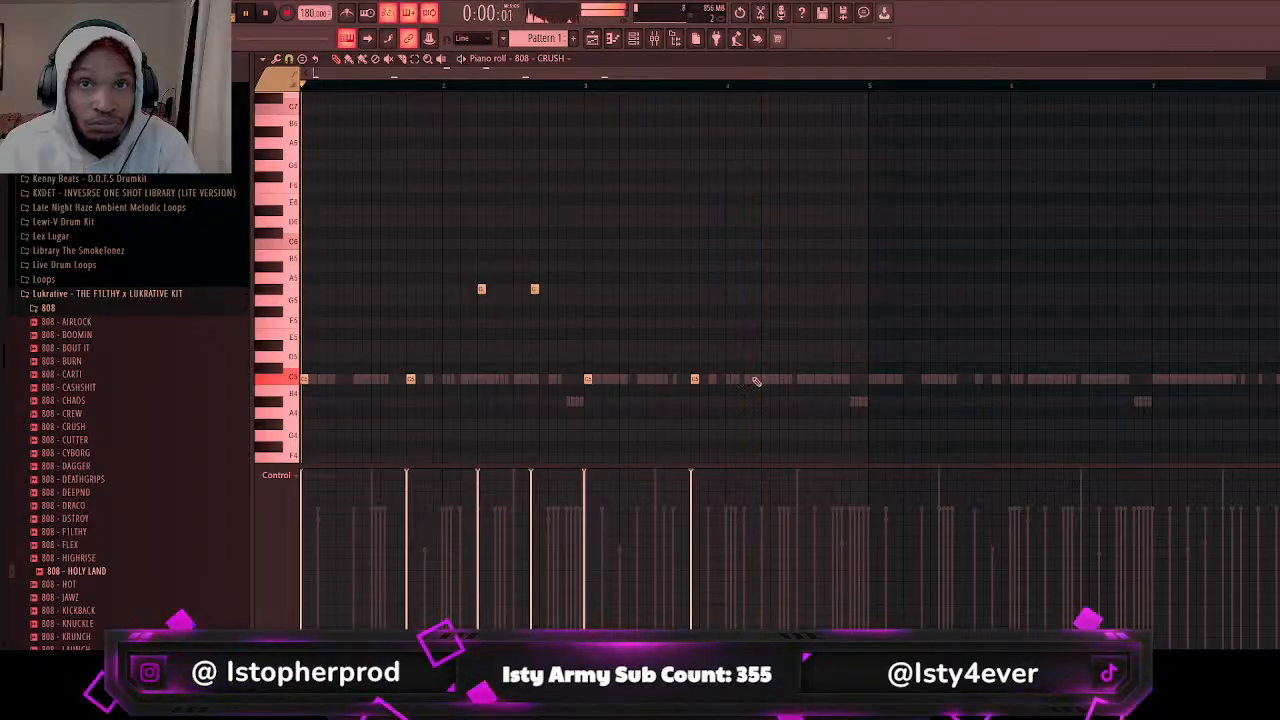
click(798, 379)
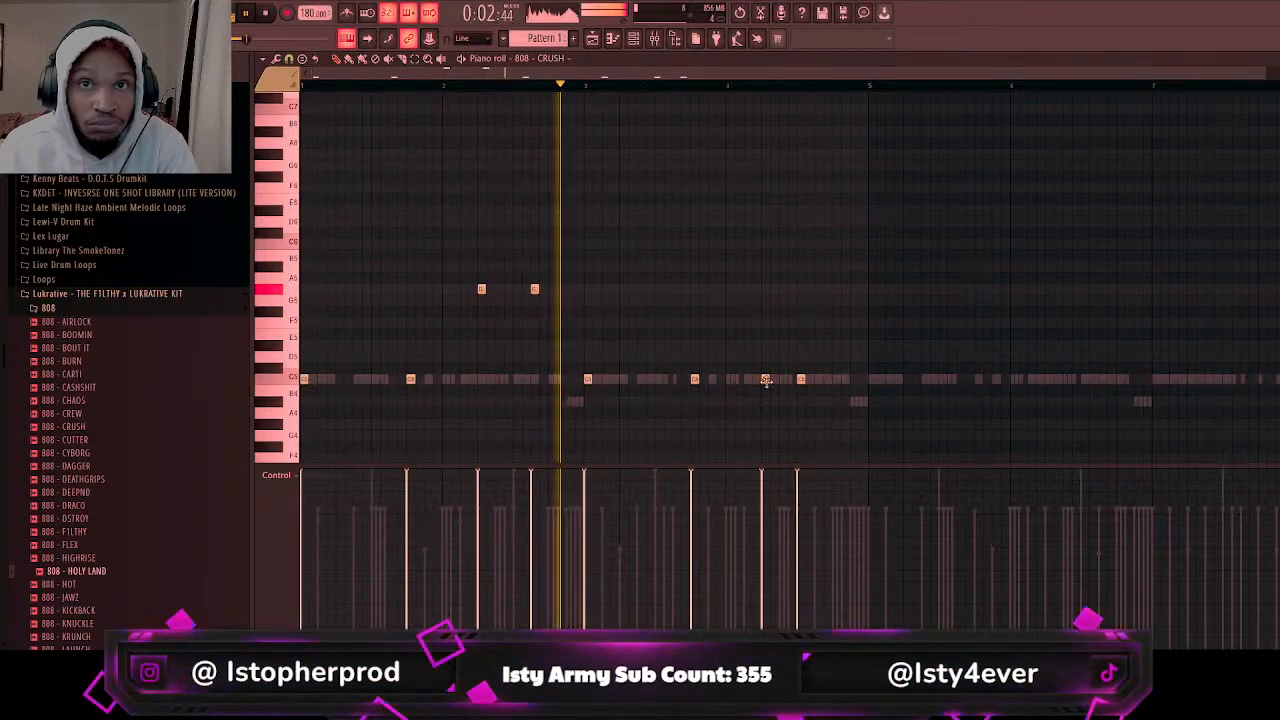
drag(766, 380, 768, 345)
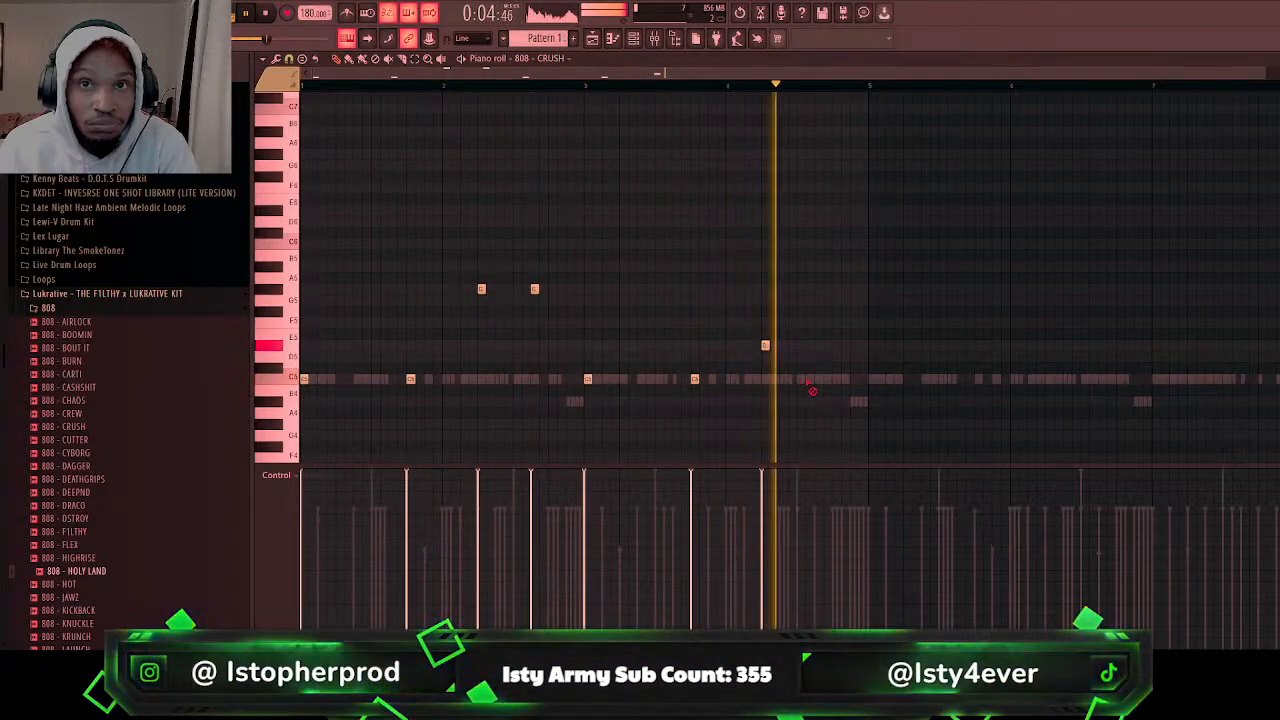
right_click(764, 345)
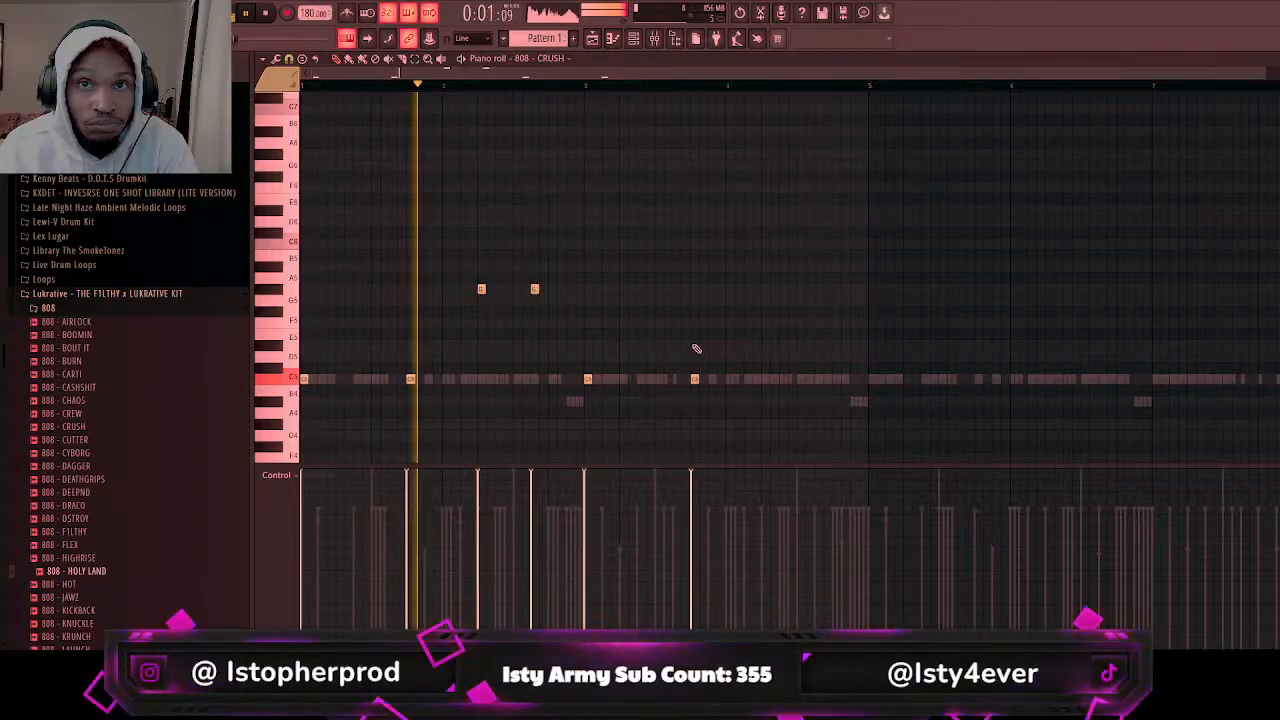
Step: Add an F5 note midway through beat 3 of bar 3, a G#5 on beat 2 and a D#5 on beat 4 of bar 4
click(676, 323)
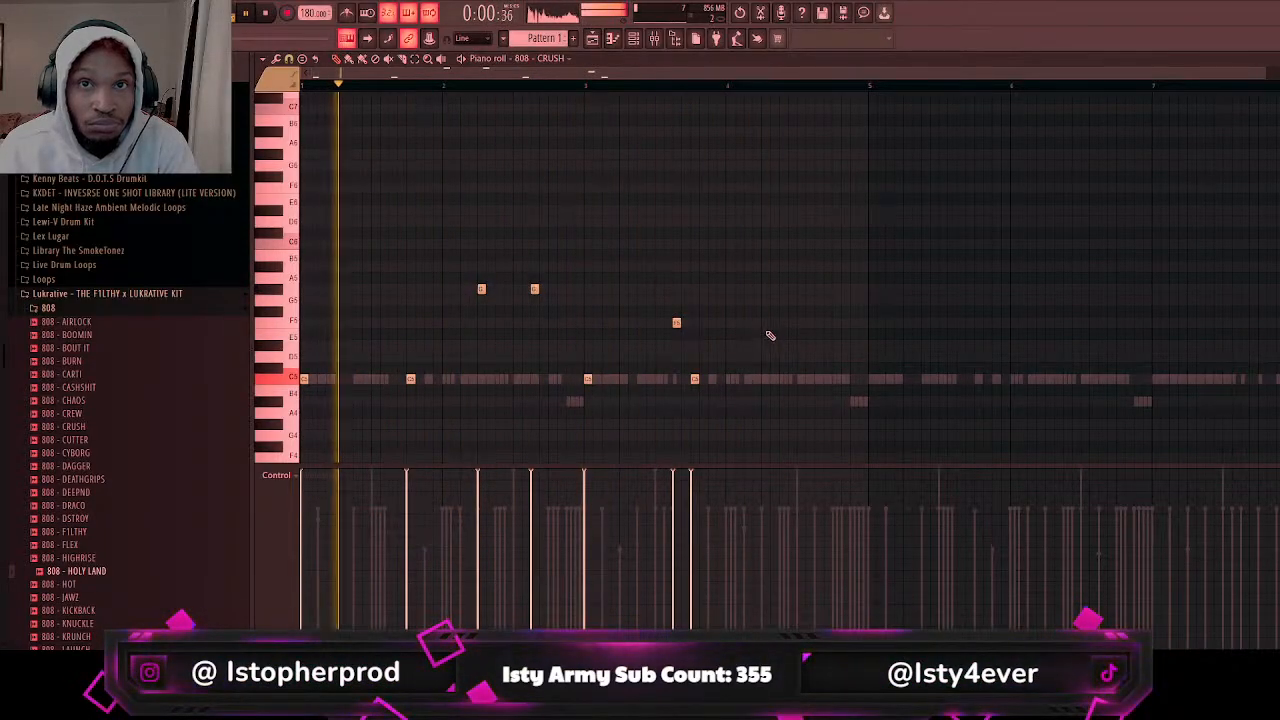
click(765, 289)
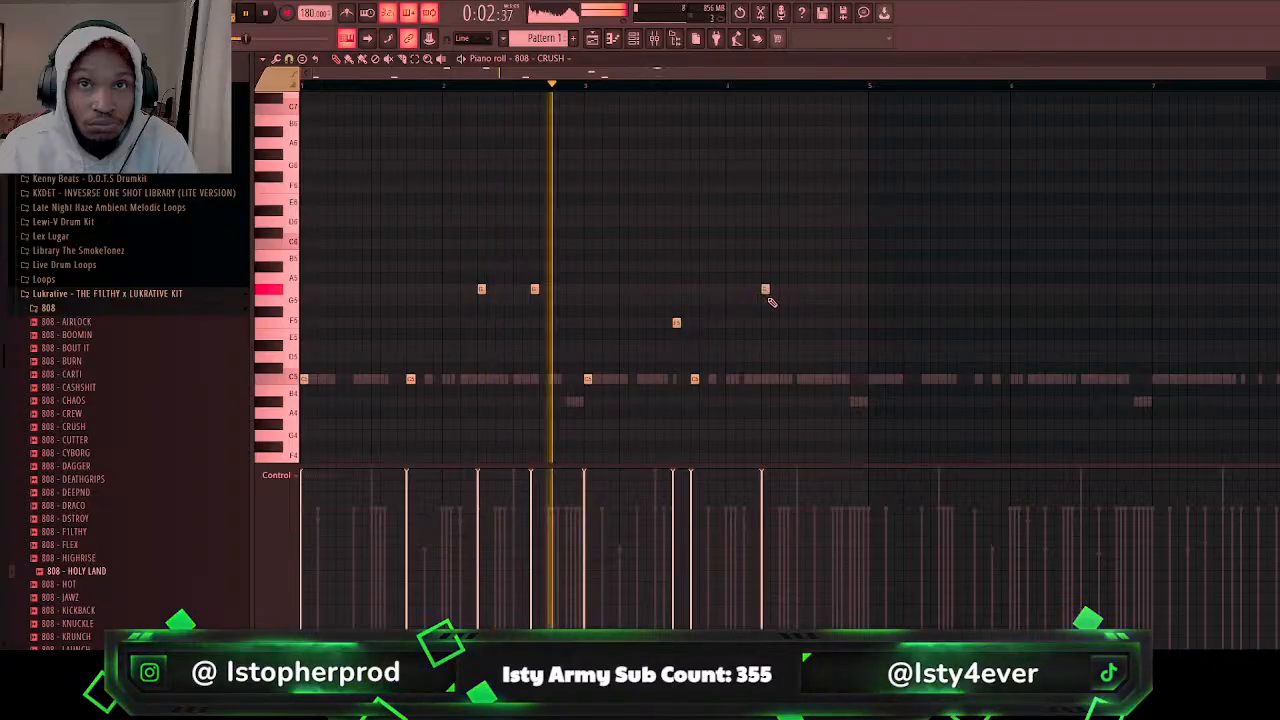
click(834, 345)
key(space)
Step: Duplicate the four-bar 808 - CRUSH pattern and shift the copy so it begins at bar 5
key(ctrl+b)
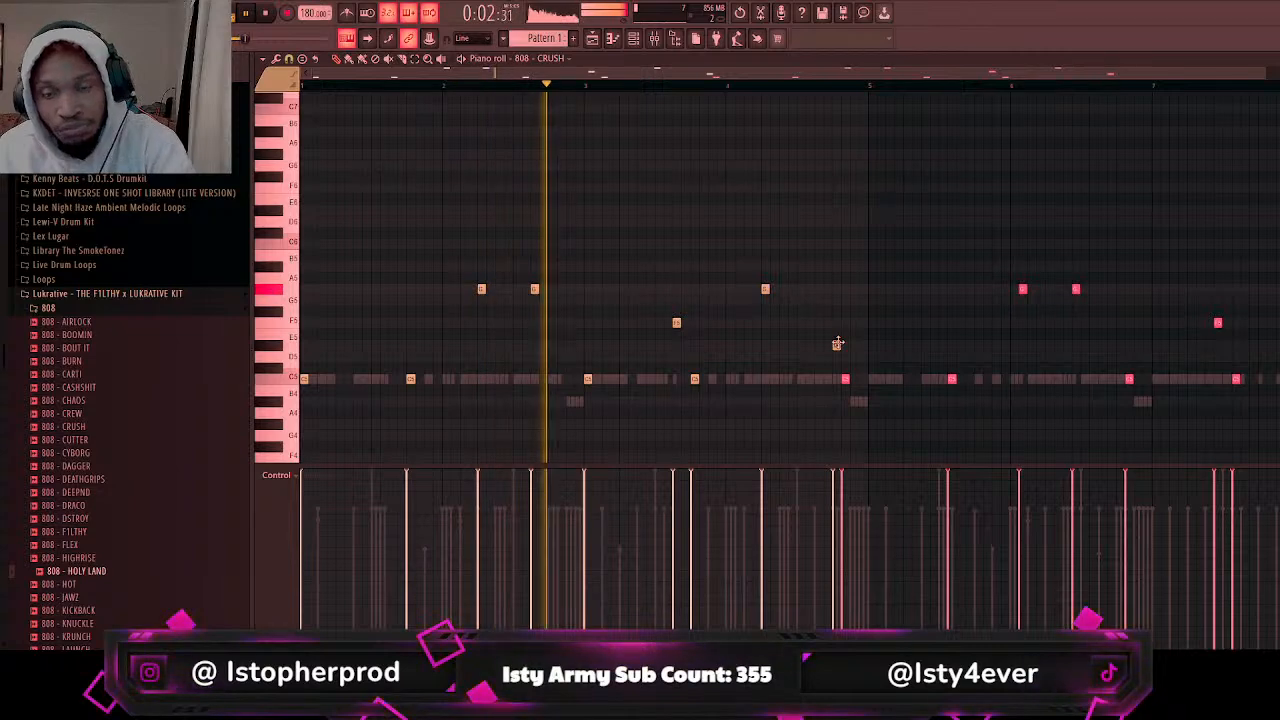
key(shift+Right)
key(shift+Right)
key(shift+Right)
ctrl+click(931, 320)
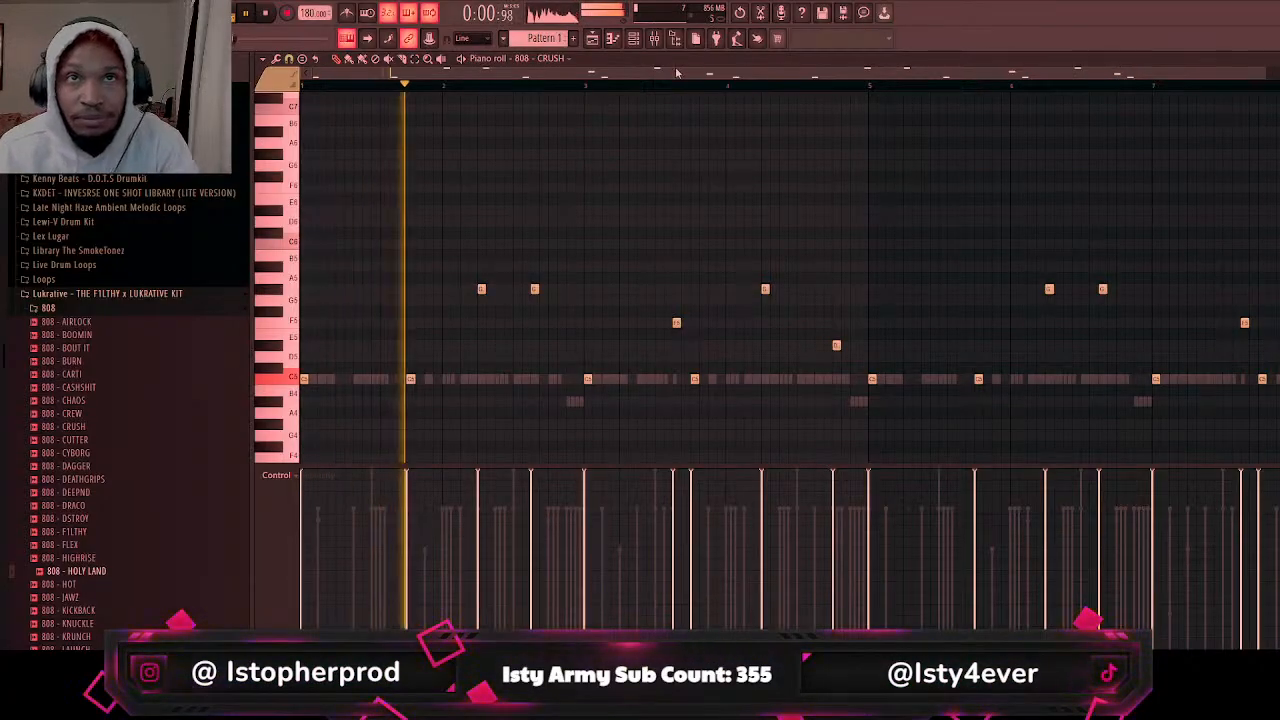
Step: Audition the 808 - CRUSH pattern on the 808 - DEATHGRIPS and 808 - HOLY LAND channels, and delete both of those channels
key(F6)
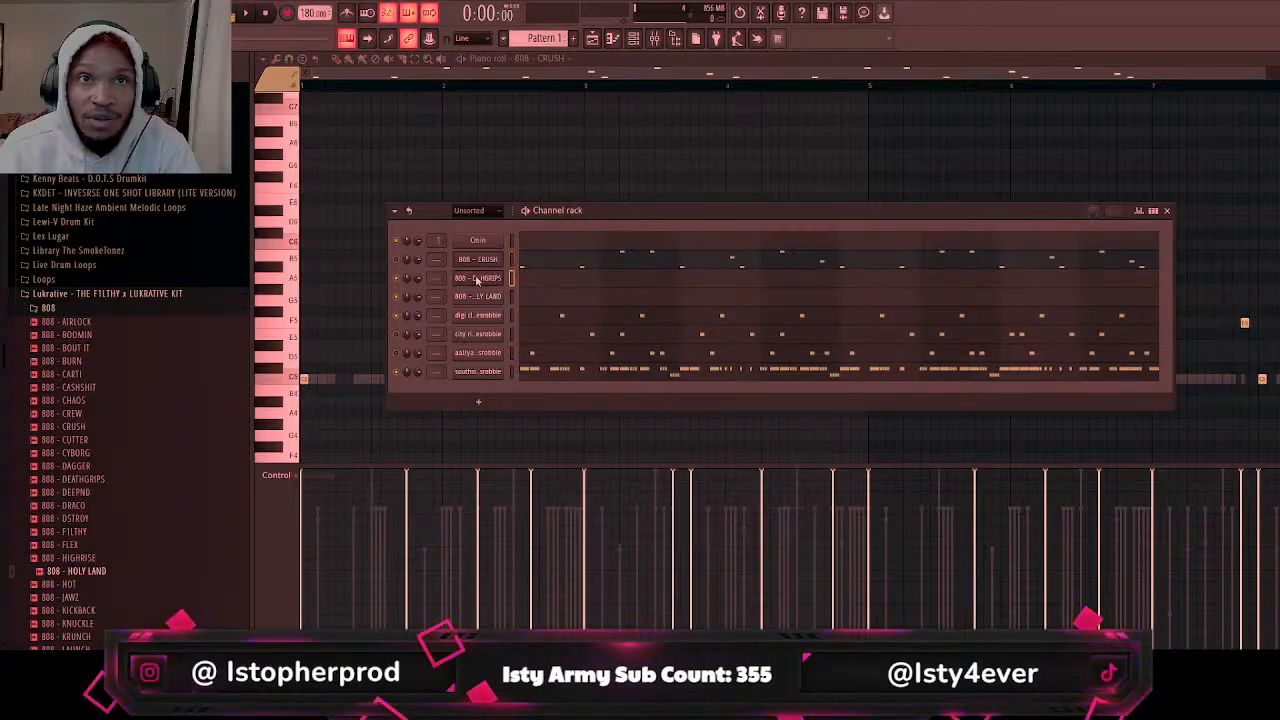
key(space)
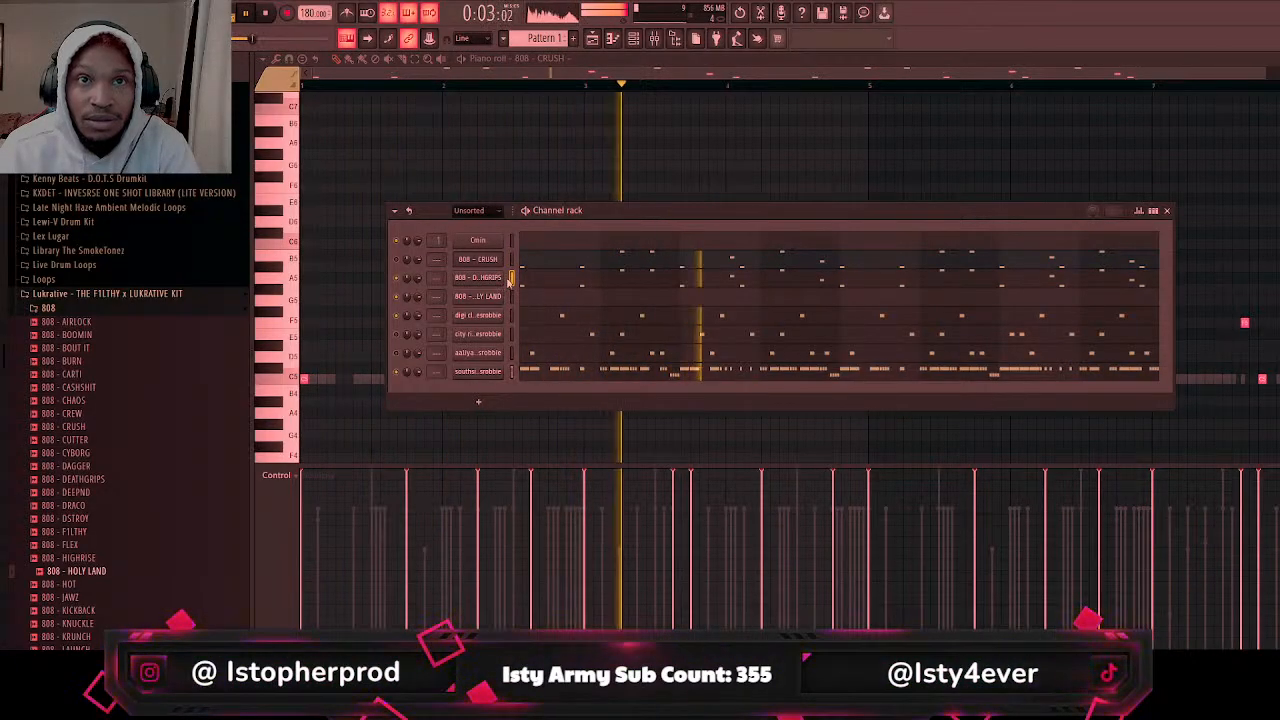
key(ctrl+x)
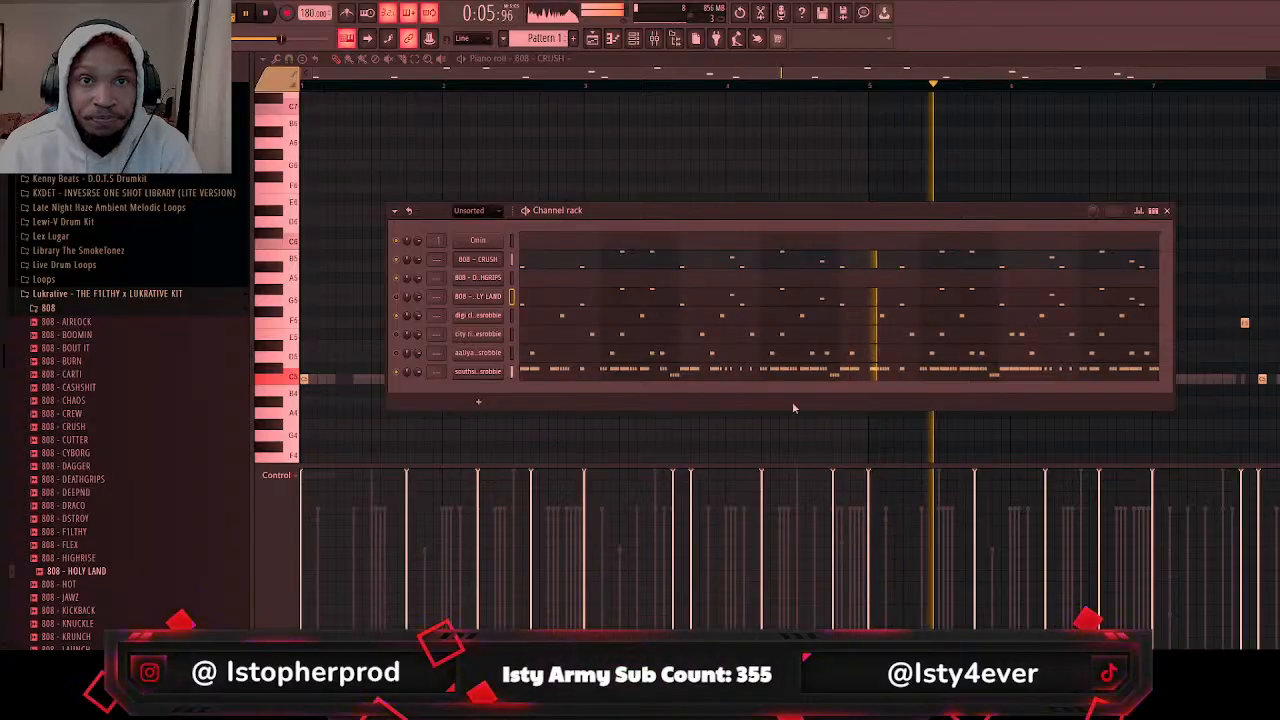
key(alt+Delete)
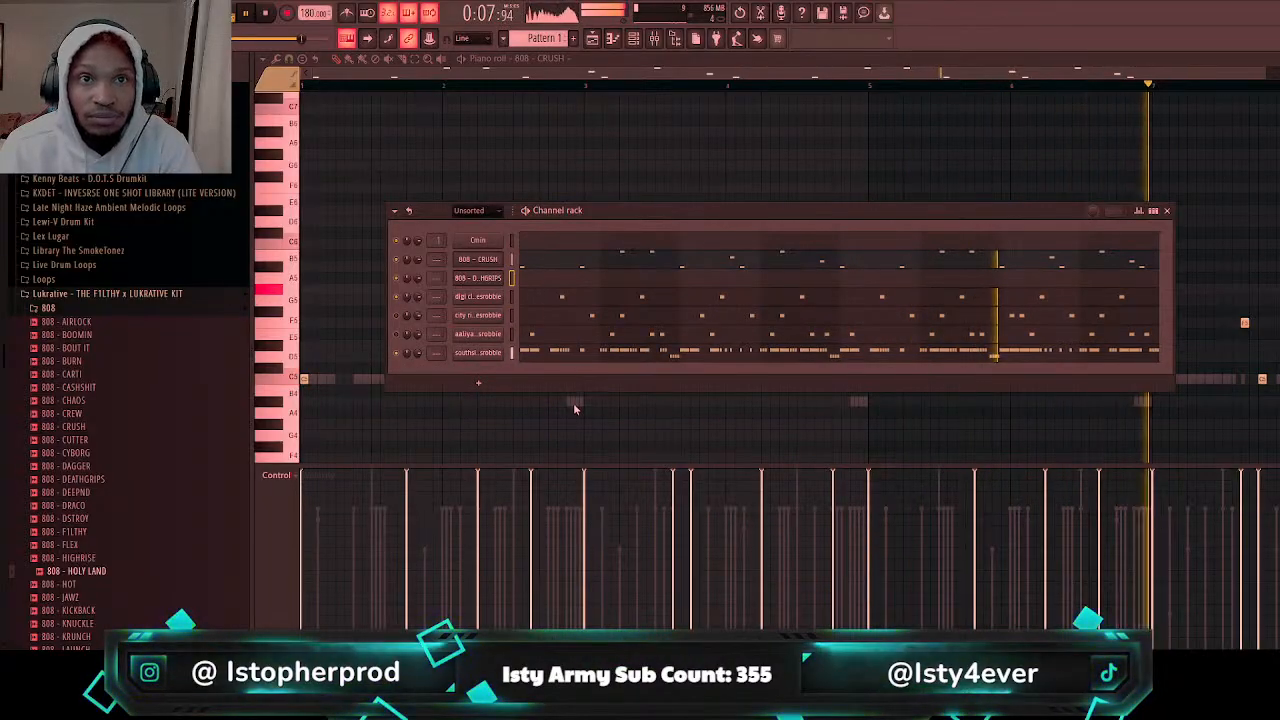
key(alt+Delete)
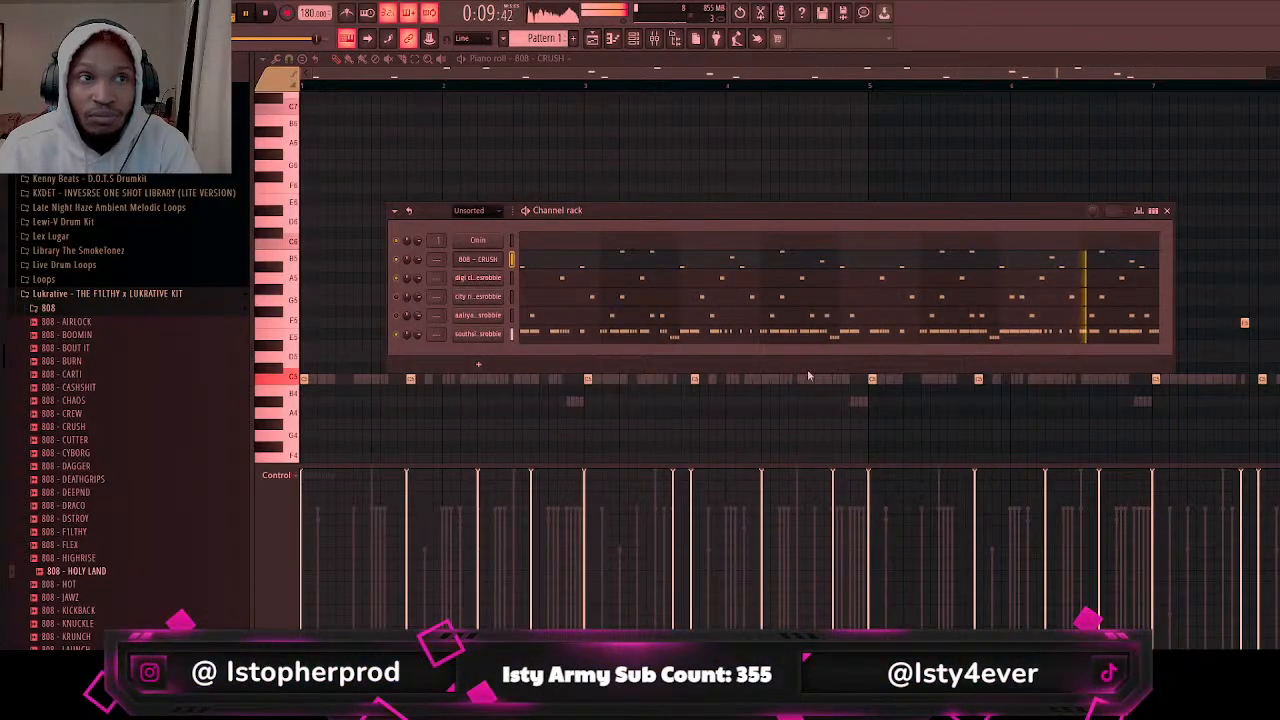
Step: Load OPEN HAT - ENERGY from the kit's OPEN HAT folder as a new channel and place a C5 note on beat 3 of bar 1
click(114, 309)
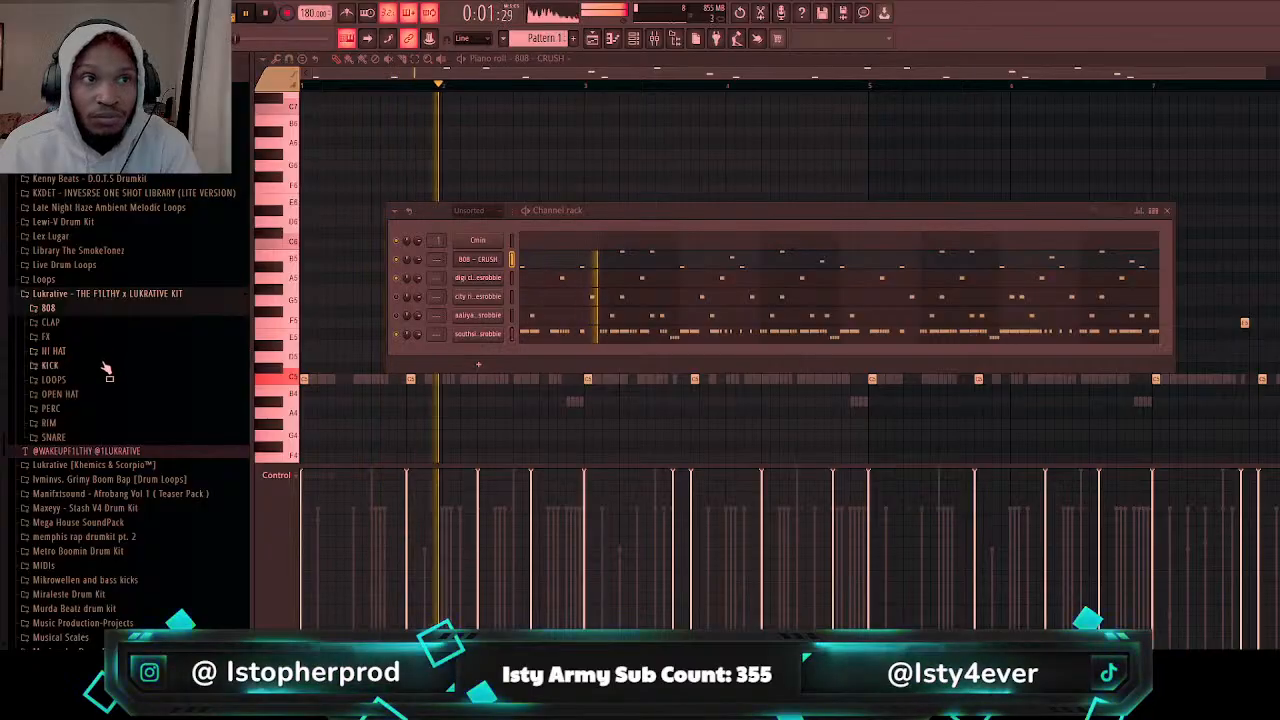
click(62, 394)
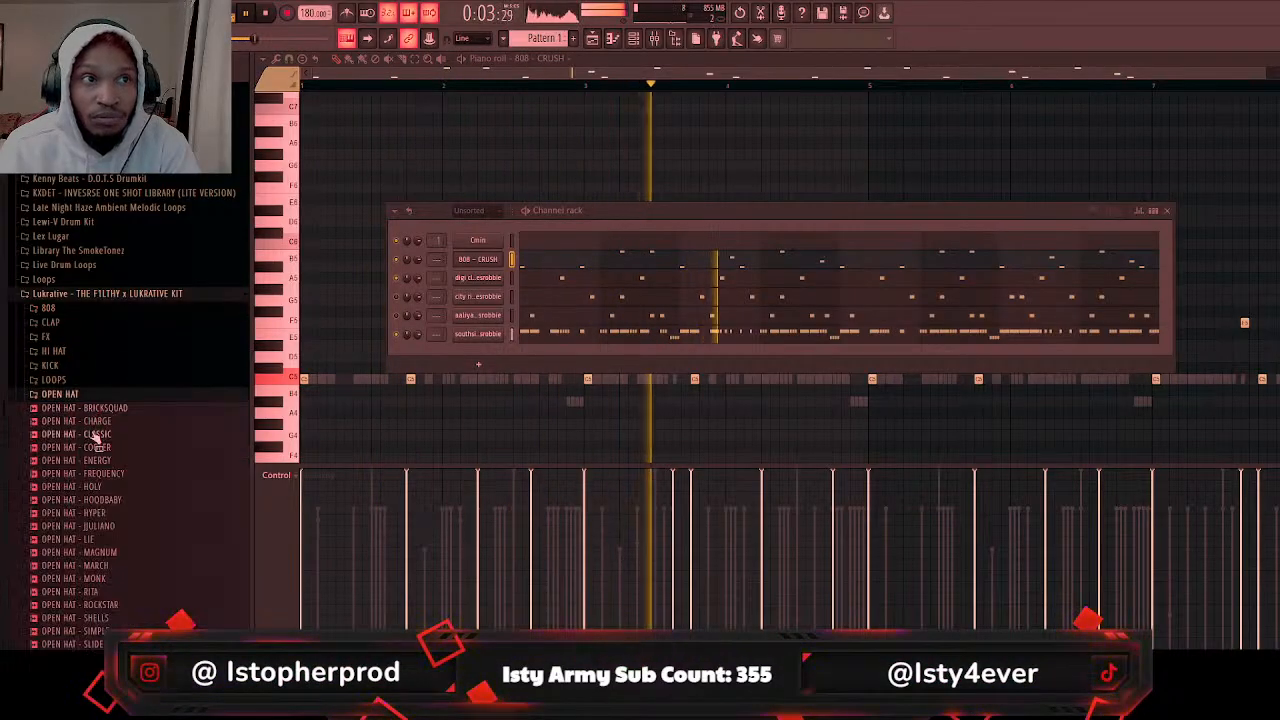
click(90, 460)
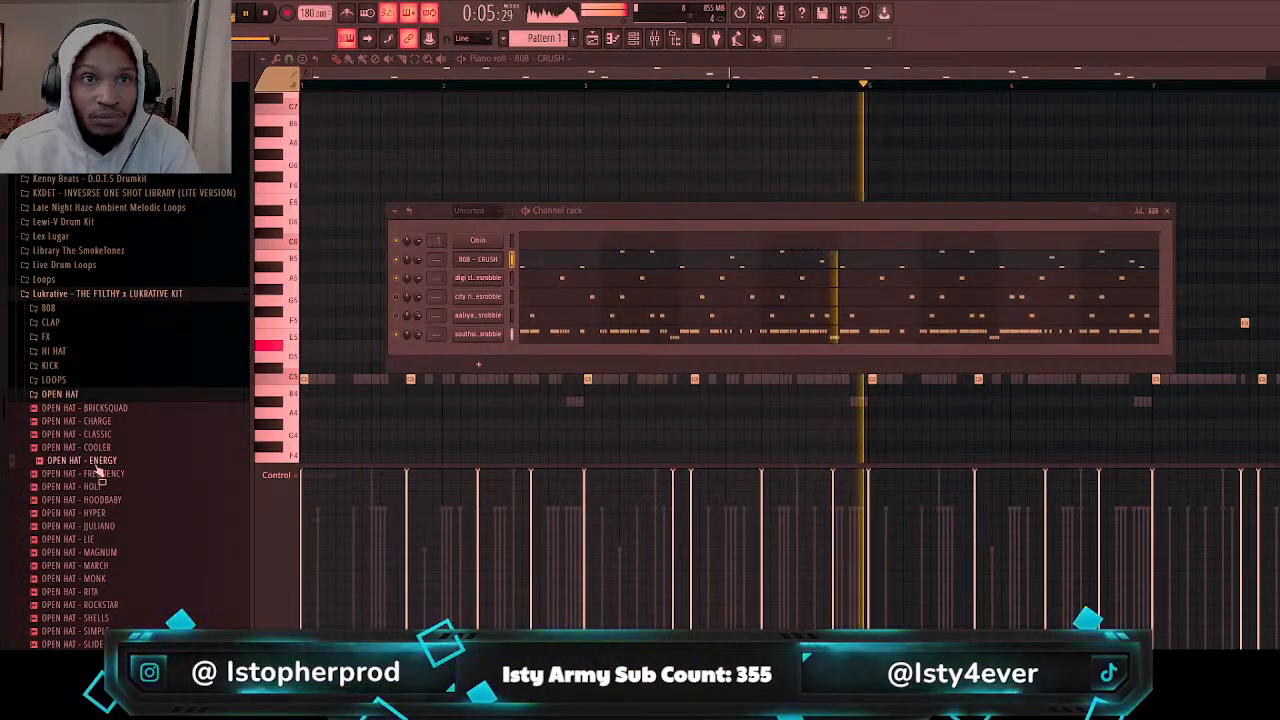
drag(100, 470, 470, 354)
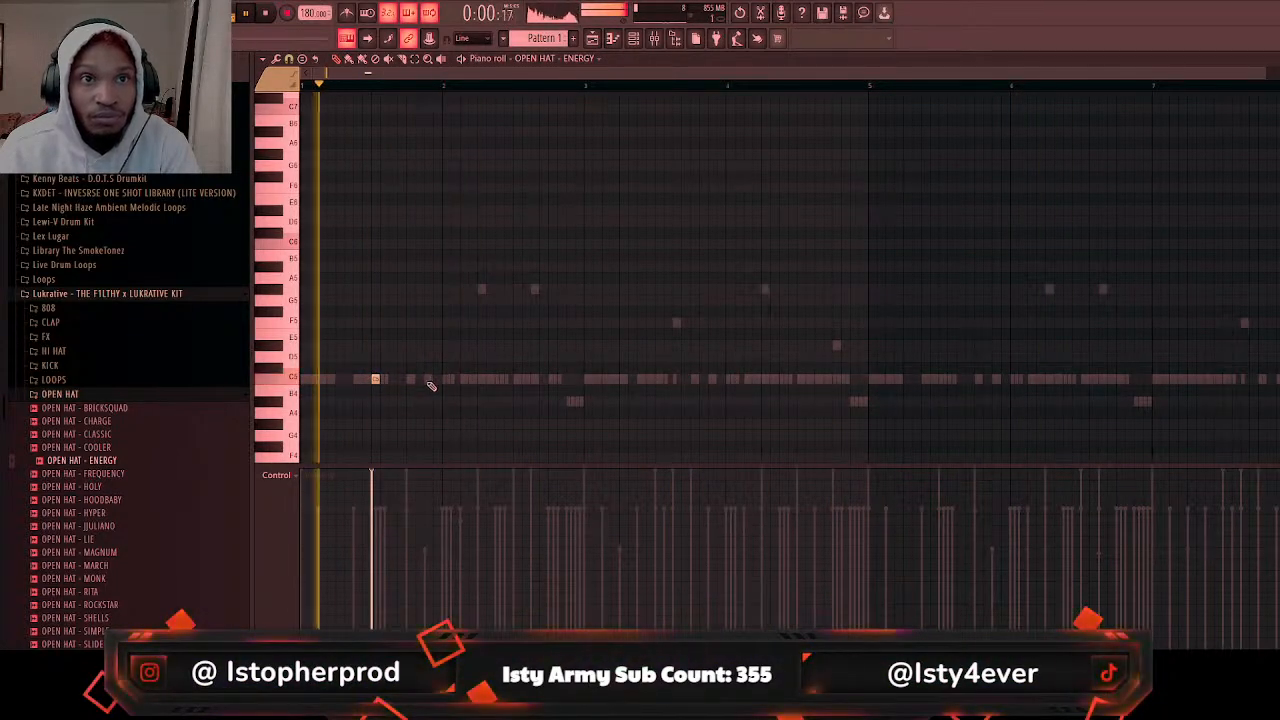
Step: Add OPEN HAT - ENERGY C5 notes on beats 1 and 3 of bar 2, and lower the velocities of the first three notes
click(429, 380)
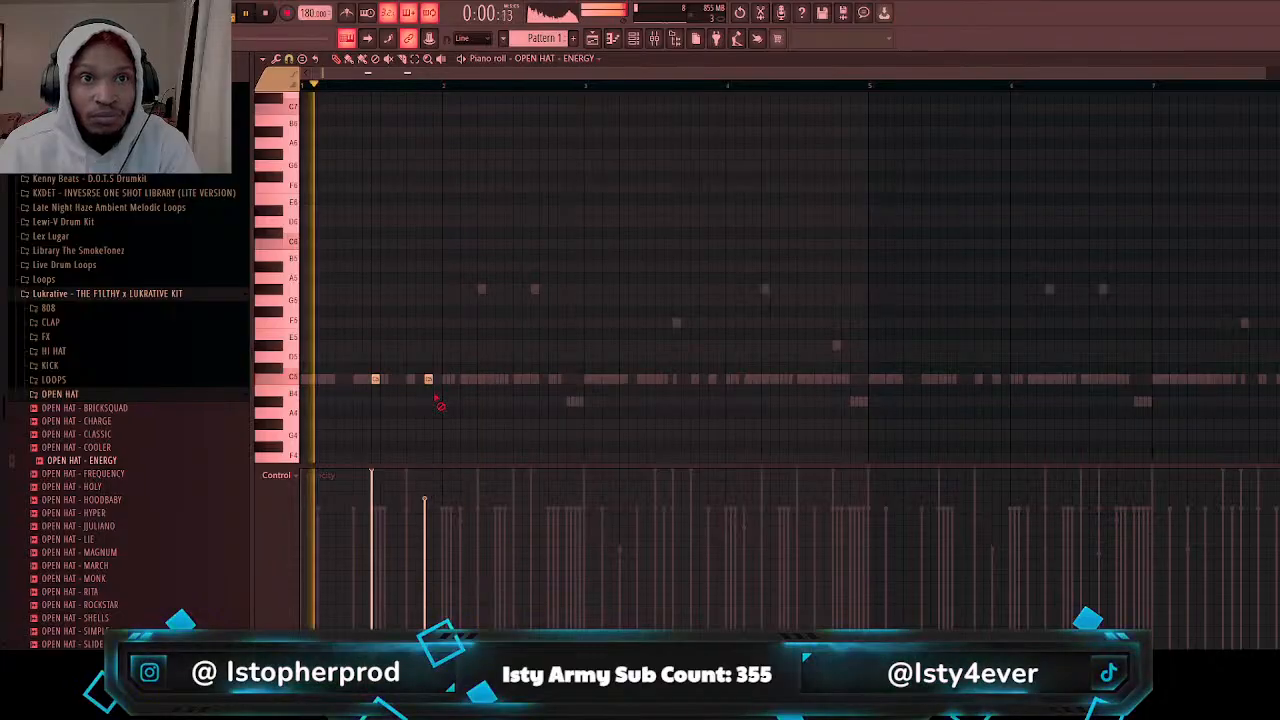
drag(437, 399, 458, 395)
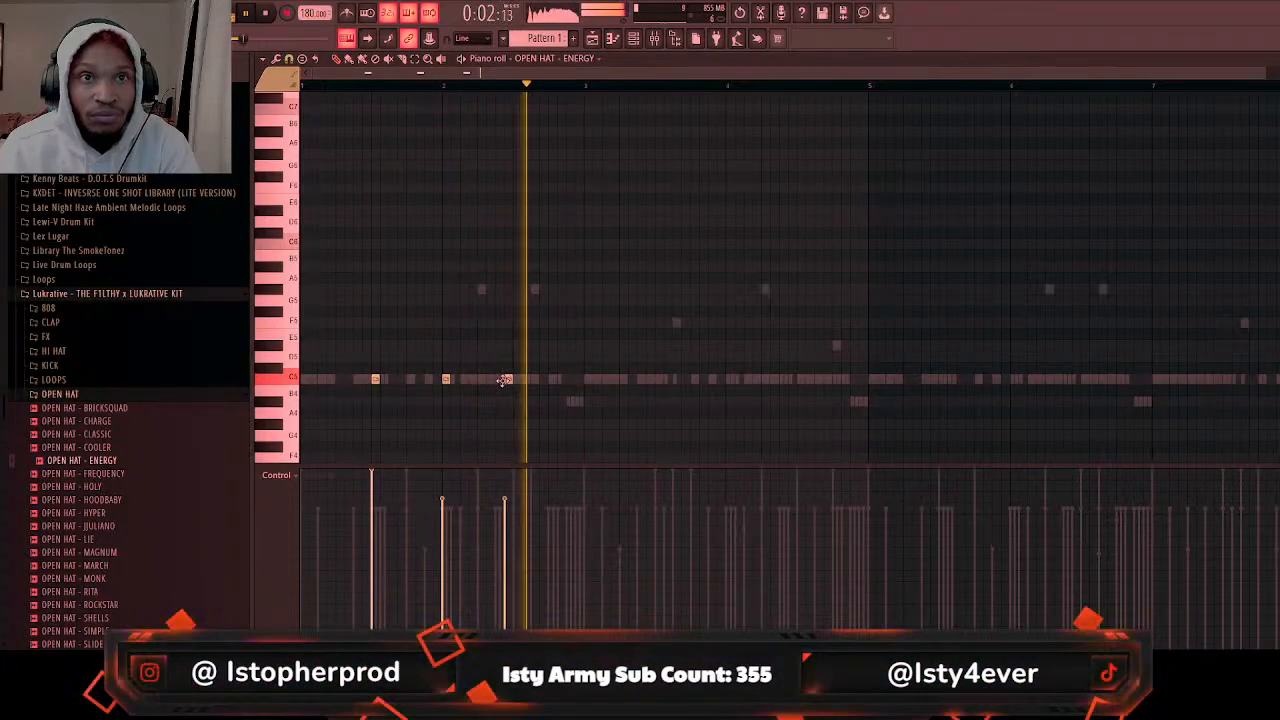
click(511, 380)
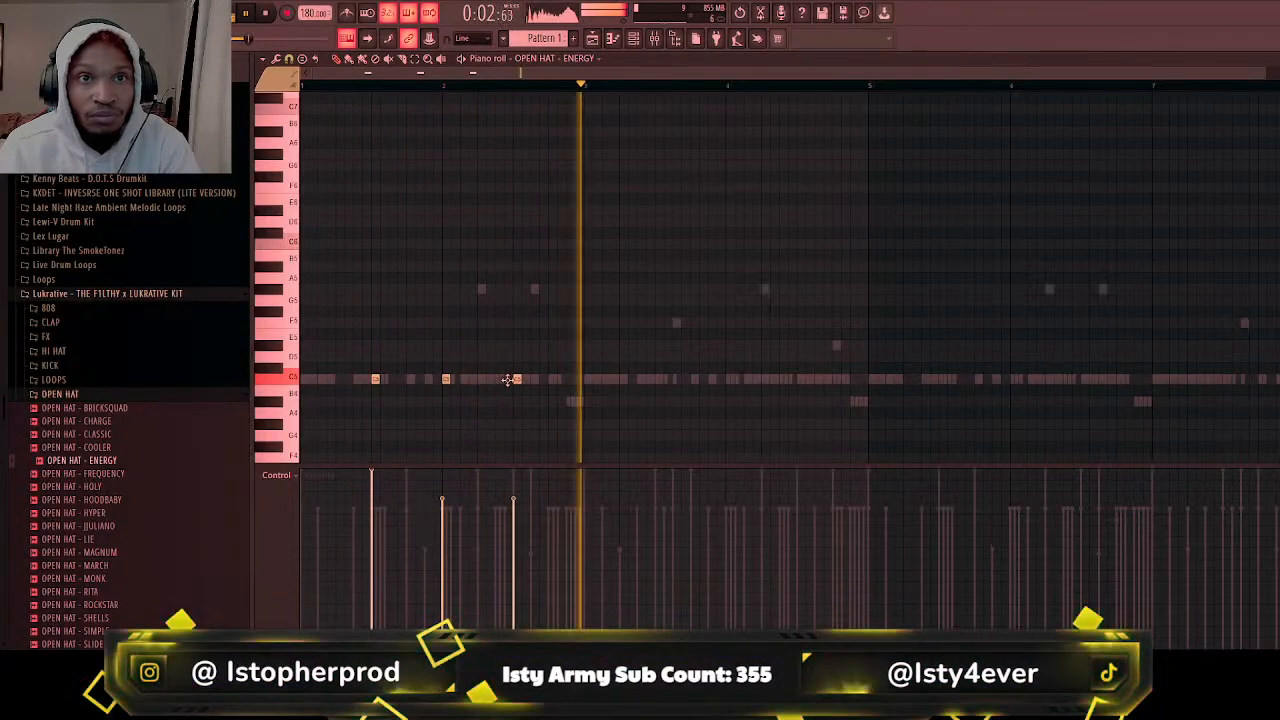
click(373, 509)
click(443, 511)
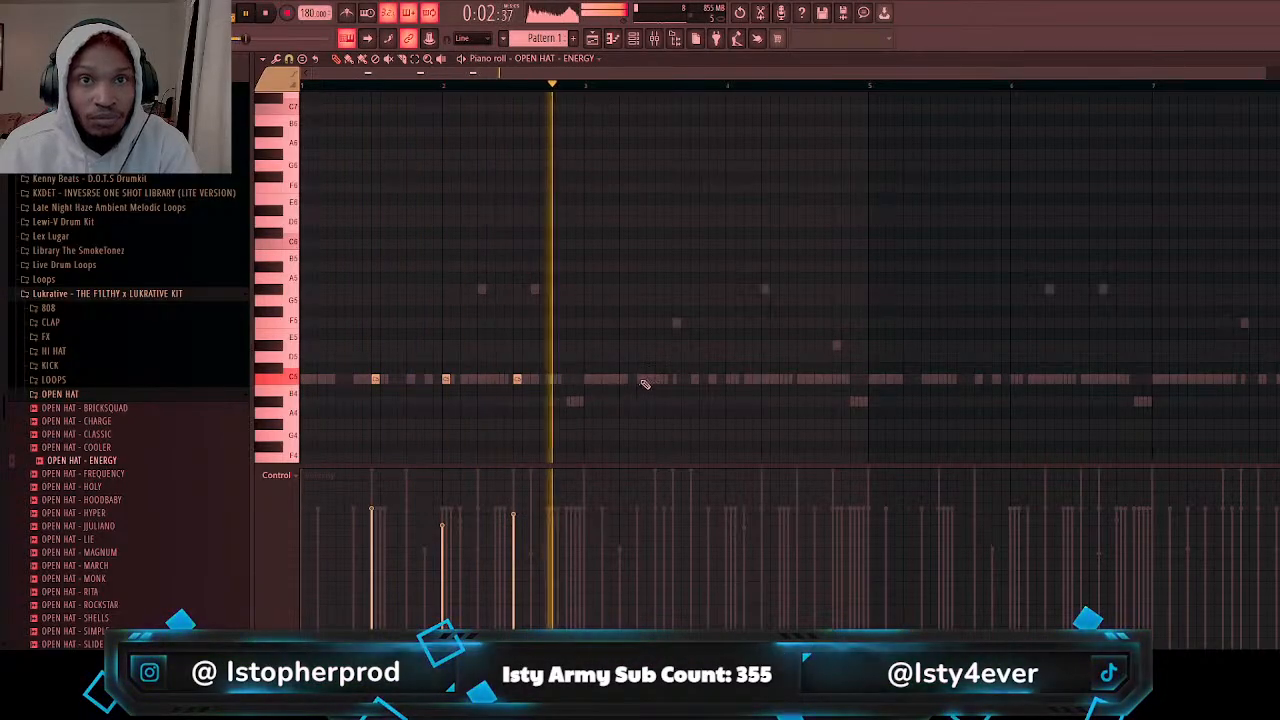
Step: Add C5 open hat notes on beat 3 of bar 3 and beats 1 and 3 of bar 4, with the middle one softer
click(658, 379)
click(730, 379)
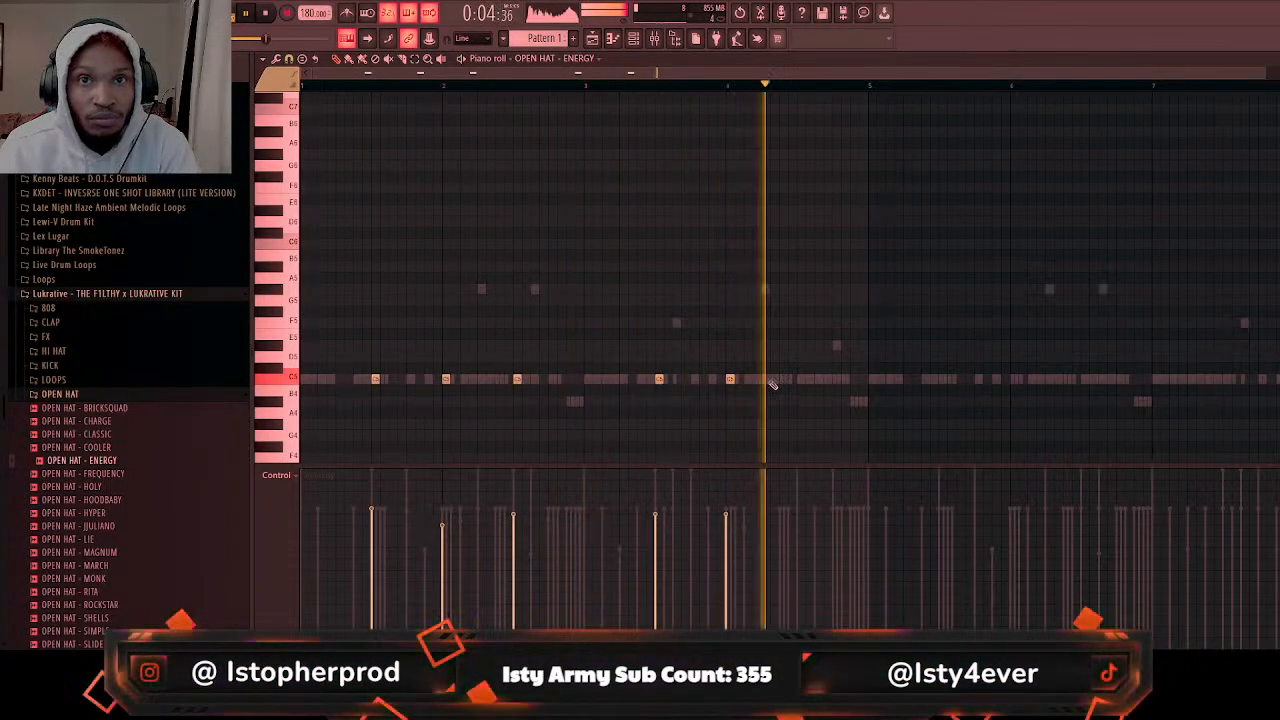
click(789, 379)
drag(789, 379, 801, 379)
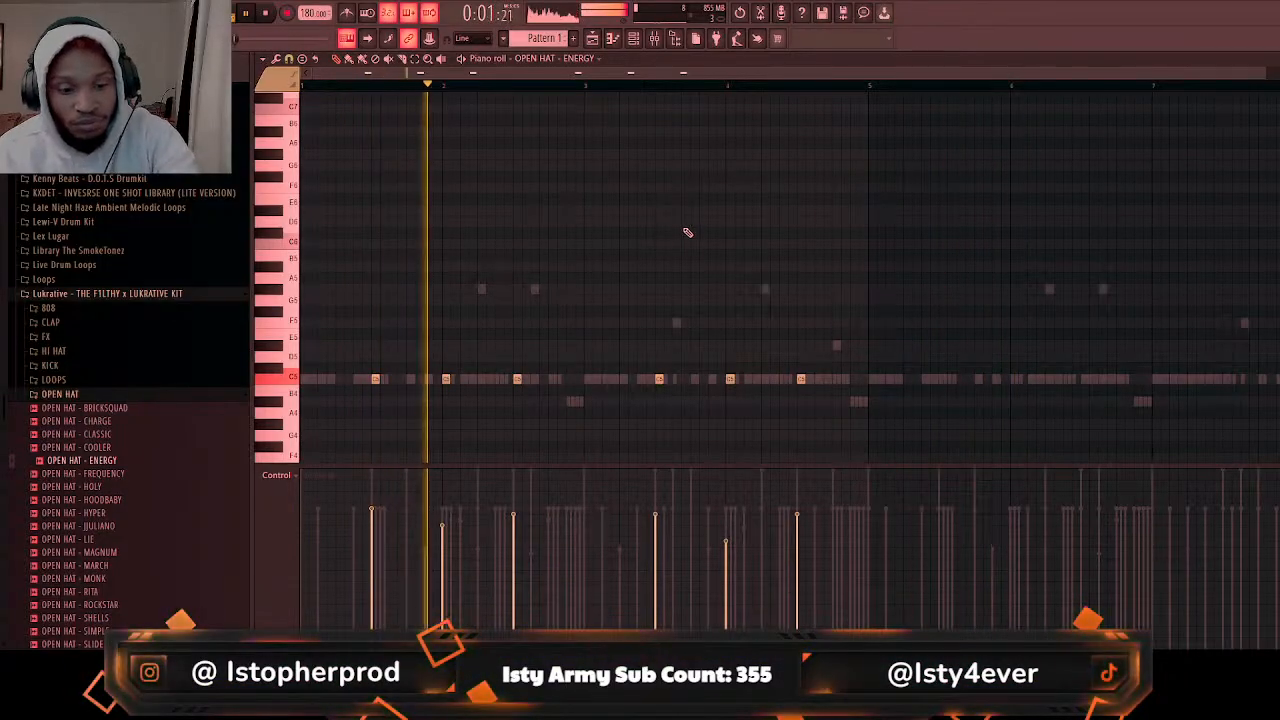
Step: Duplicate the four-bar OPEN HAT - ENERGY pattern and shift the copy so its first note falls on beat 3 of bar 5
key(ctrl+b)
key(shift+Right)
key(shift+Right)
key(shift+Right)
key(shift+Right)
key(shift+Right)
key(shift+Right)
key(shift+Right)
key(shift+Right)
key(shift+Right)
key(shift+Right)
key(shift+Right)
key(shift+Right)
key(shift+Right)
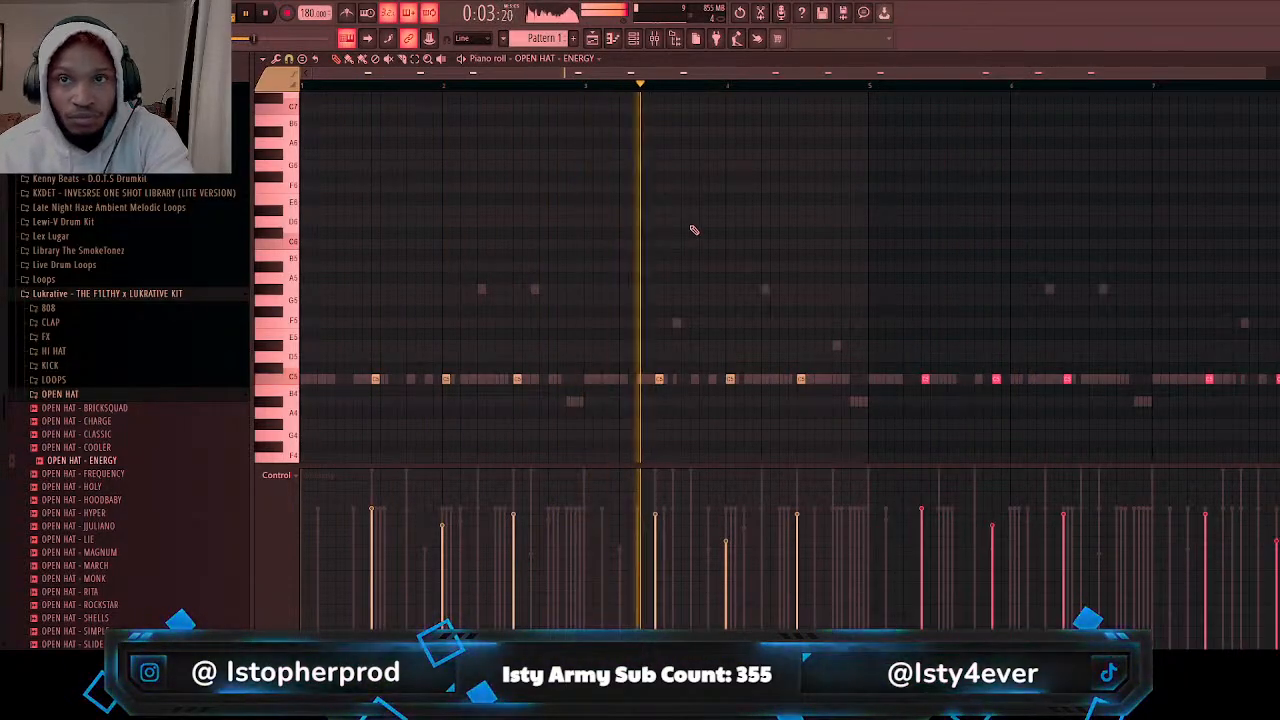
key(shift+Right)
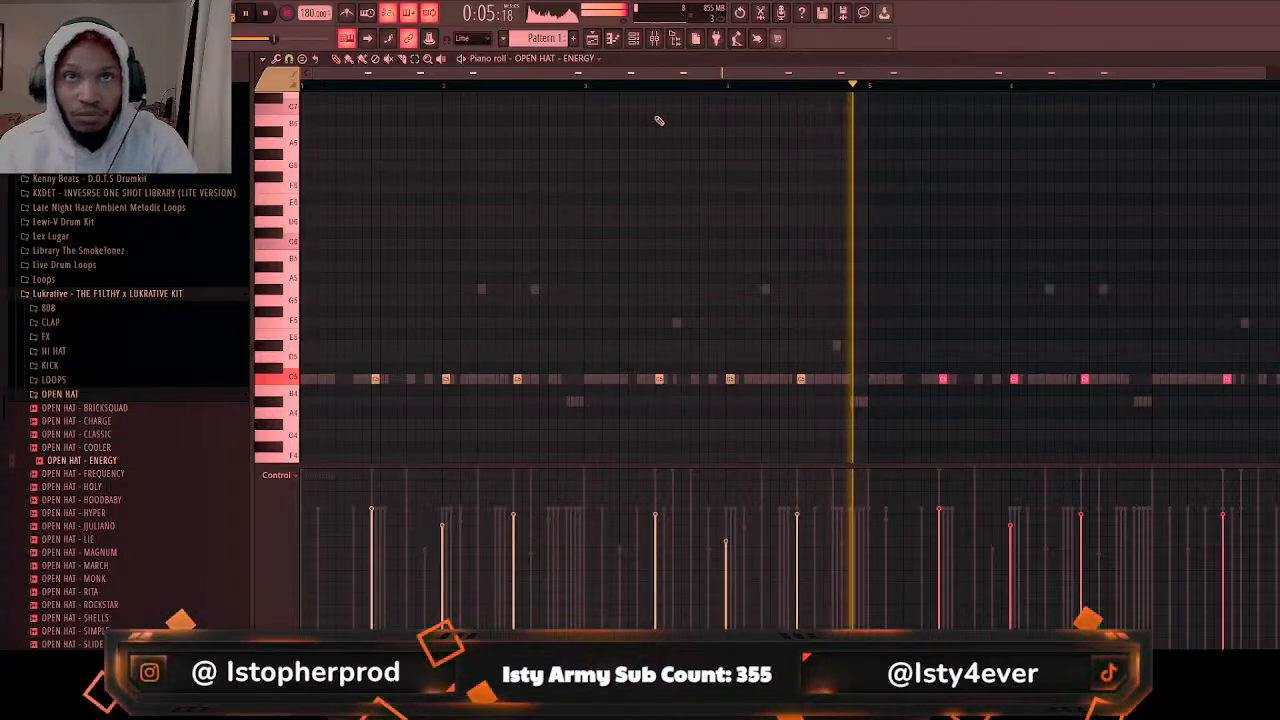
Step: Load OPEN HAT - CHARGE from the kit's OPEN HAT folder as a new channel and show its empty piano roll
click(633, 39)
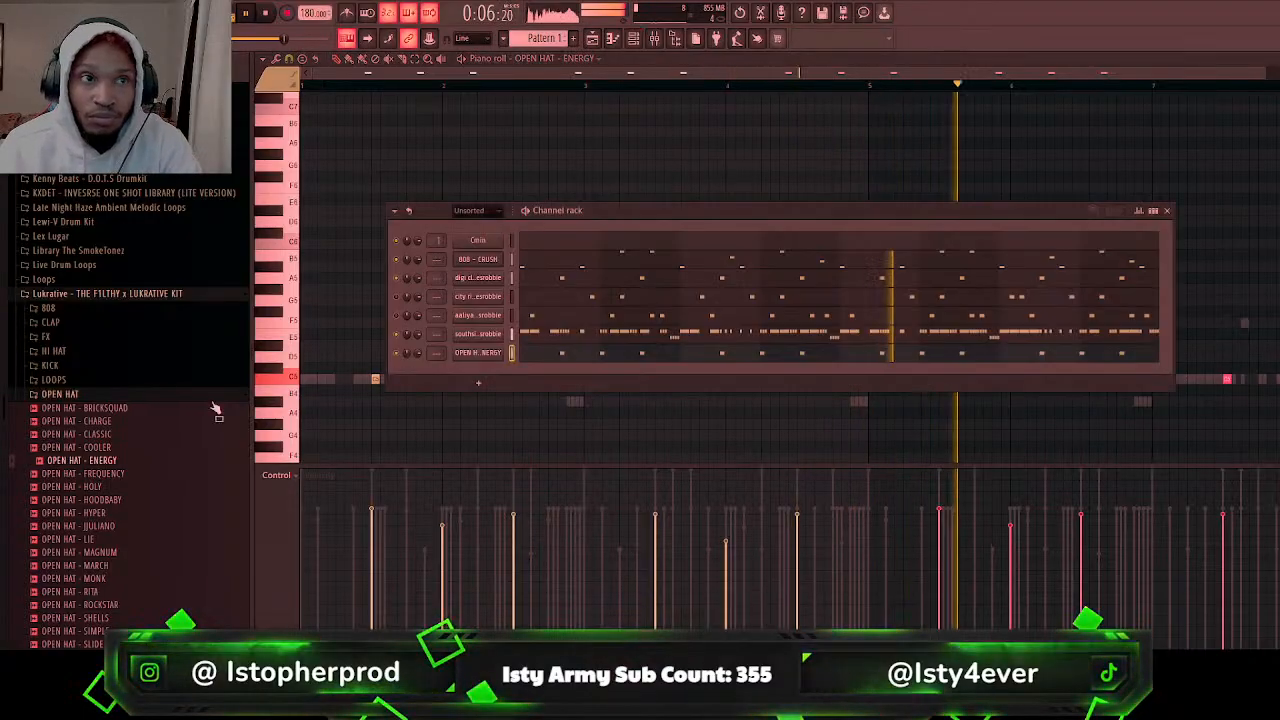
click(100, 487)
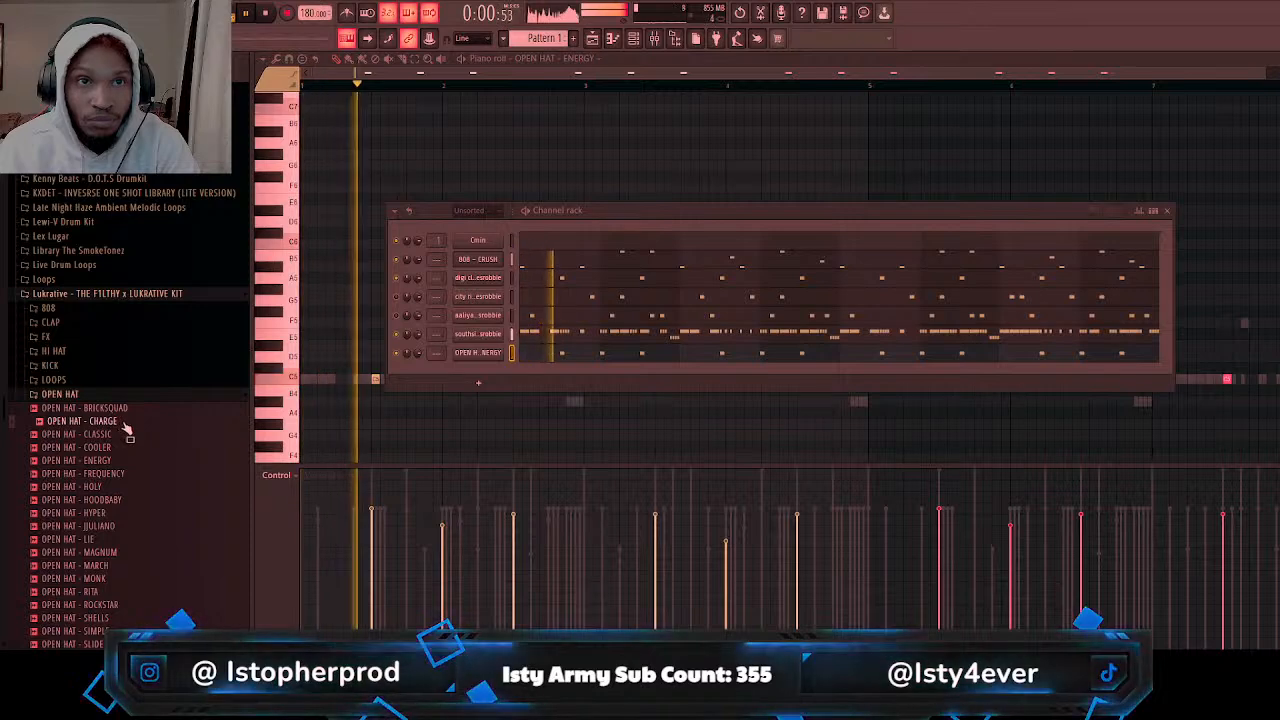
drag(123, 427, 512, 382)
key(F7)
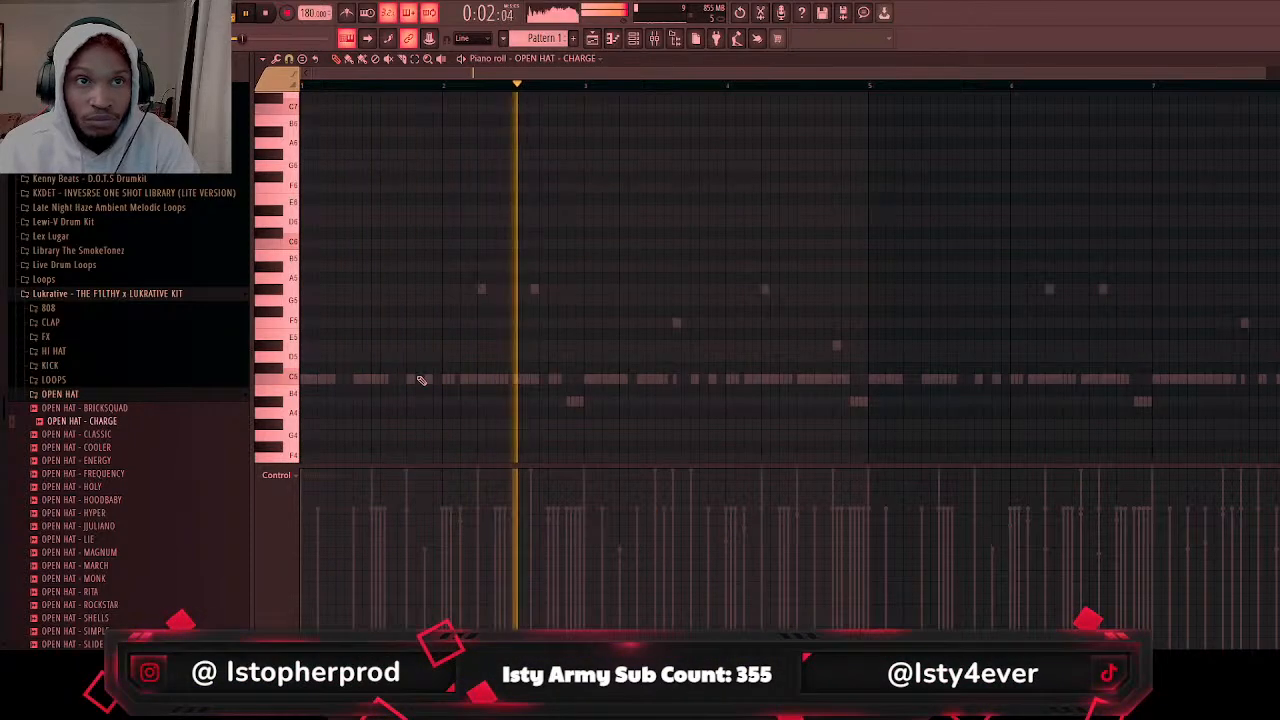
Step: Place OPEN HAT - CHARGE C5 notes on bar 1 beat 1, bar 2 beat 4, bar 3 beat 1 and midway through bar 4 beat 2
click(571, 380)
click(586, 380)
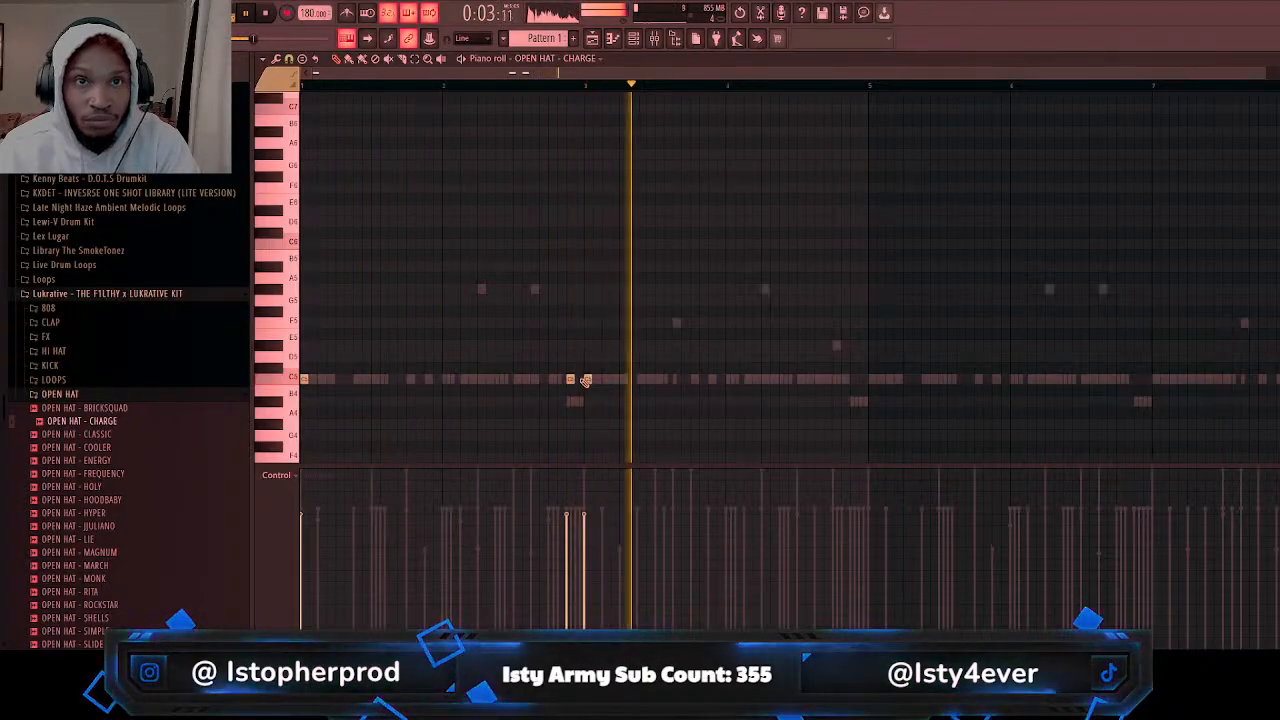
click(561, 380)
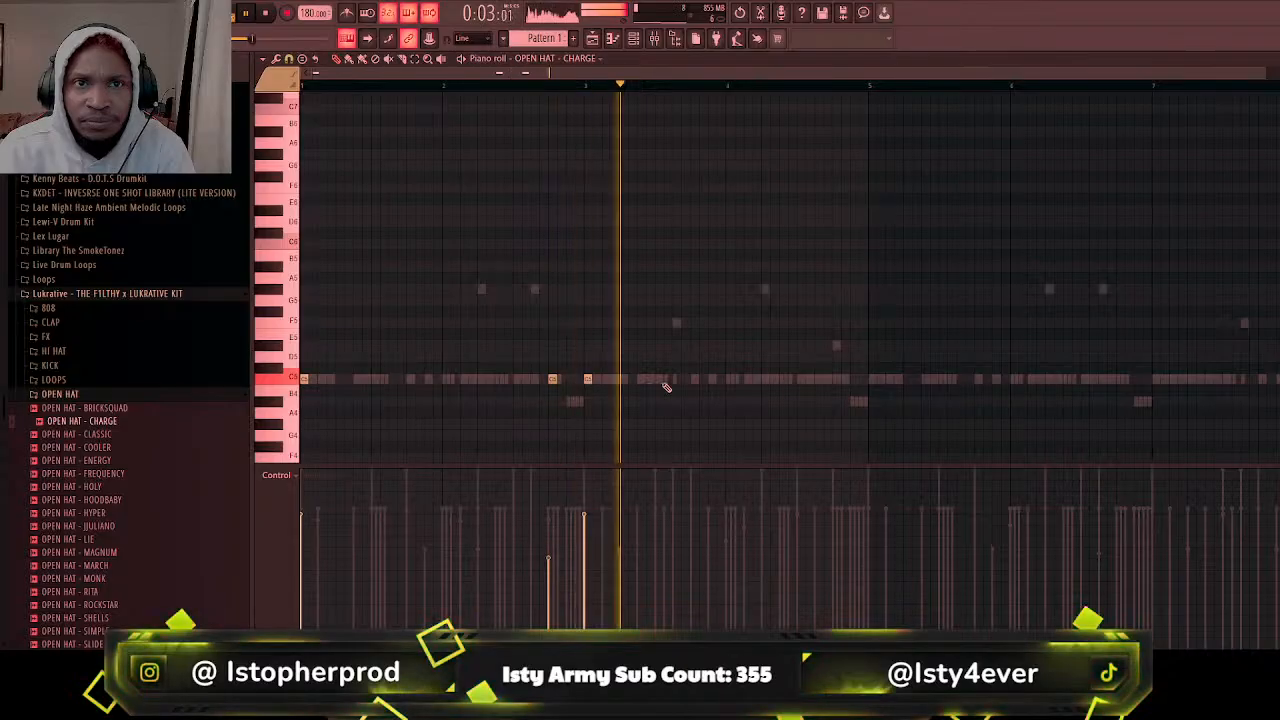
click(785, 379)
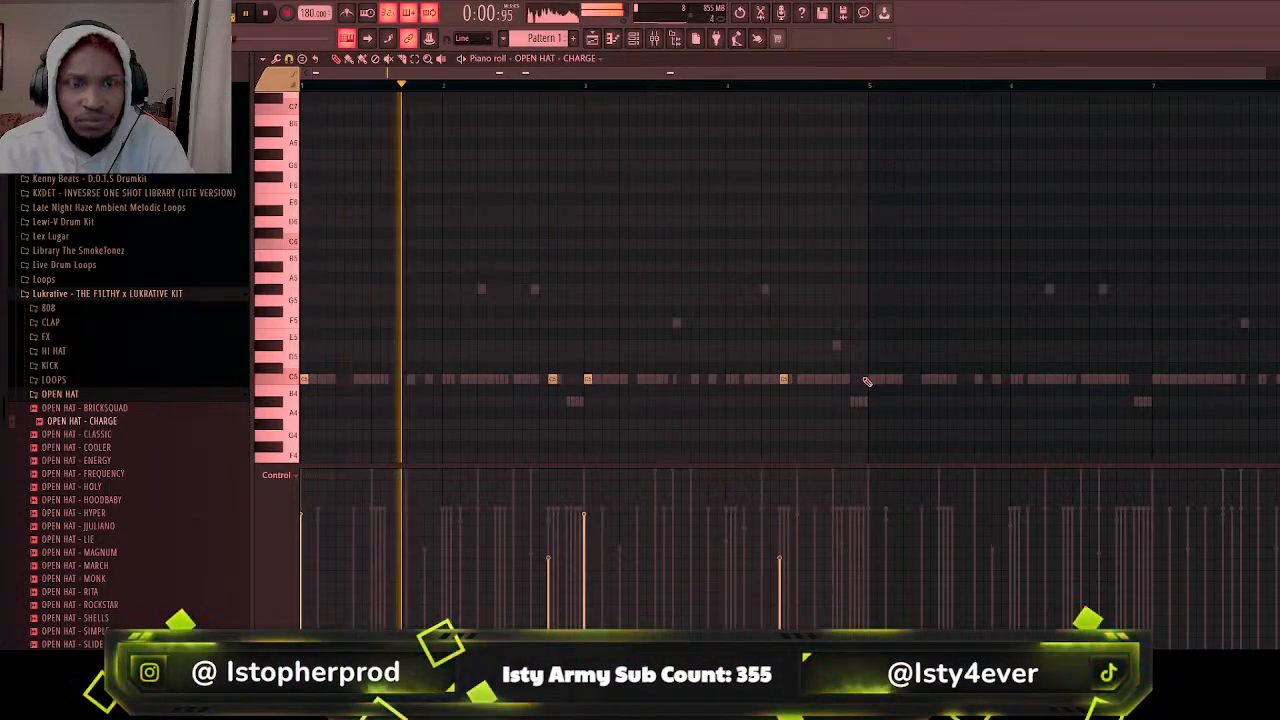
Step: Duplicate the OPEN HAT - CHARGE pattern, shift the copy so it begins at bar 5, and clear the selection
key(ctrl+b)
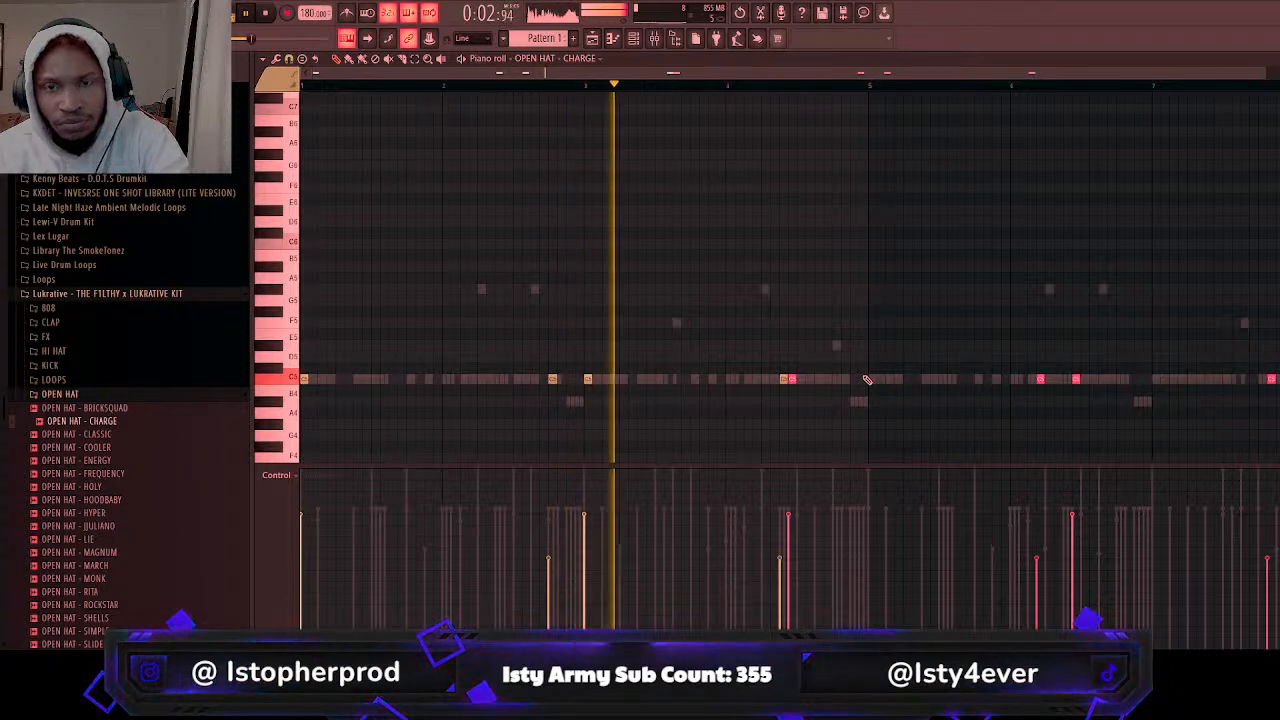
key(shift+Right)
key(shift+Right)
key(shift+Right)
key(shift+Right)
key(shift+Right)
key(shift+Right)
key(shift+Right)
key(shift+Right)
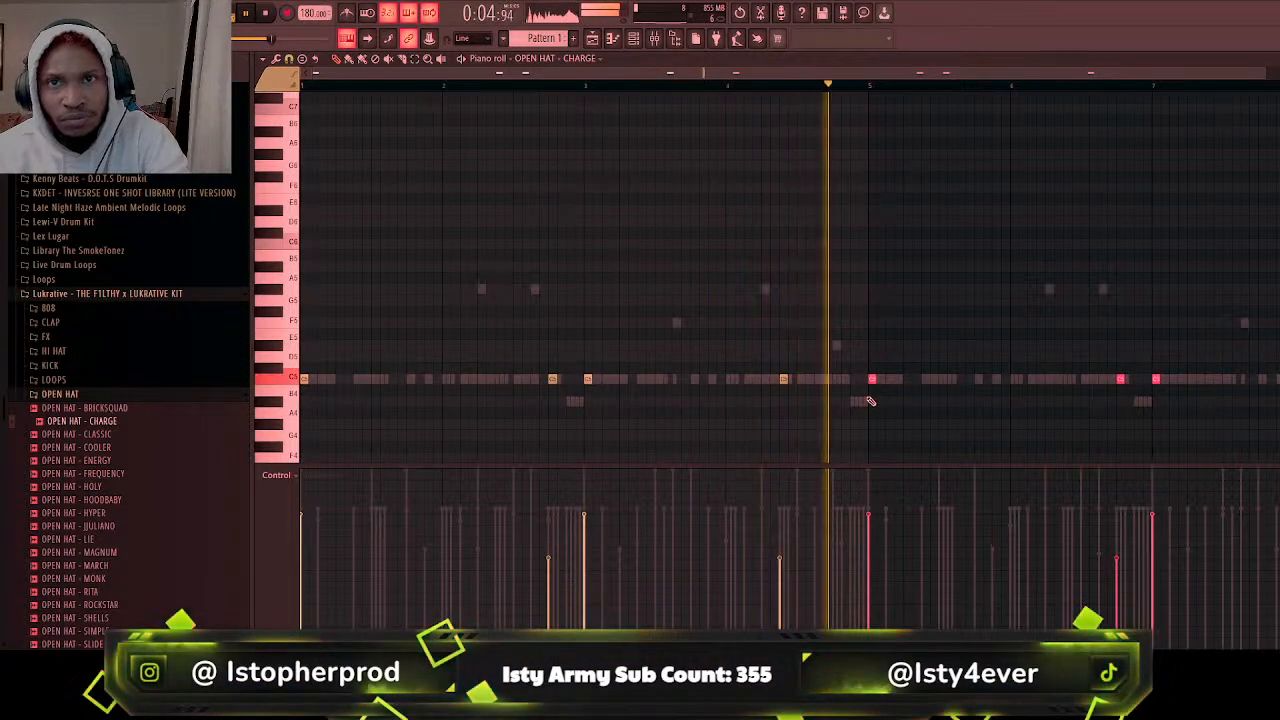
key(ctrl+d)
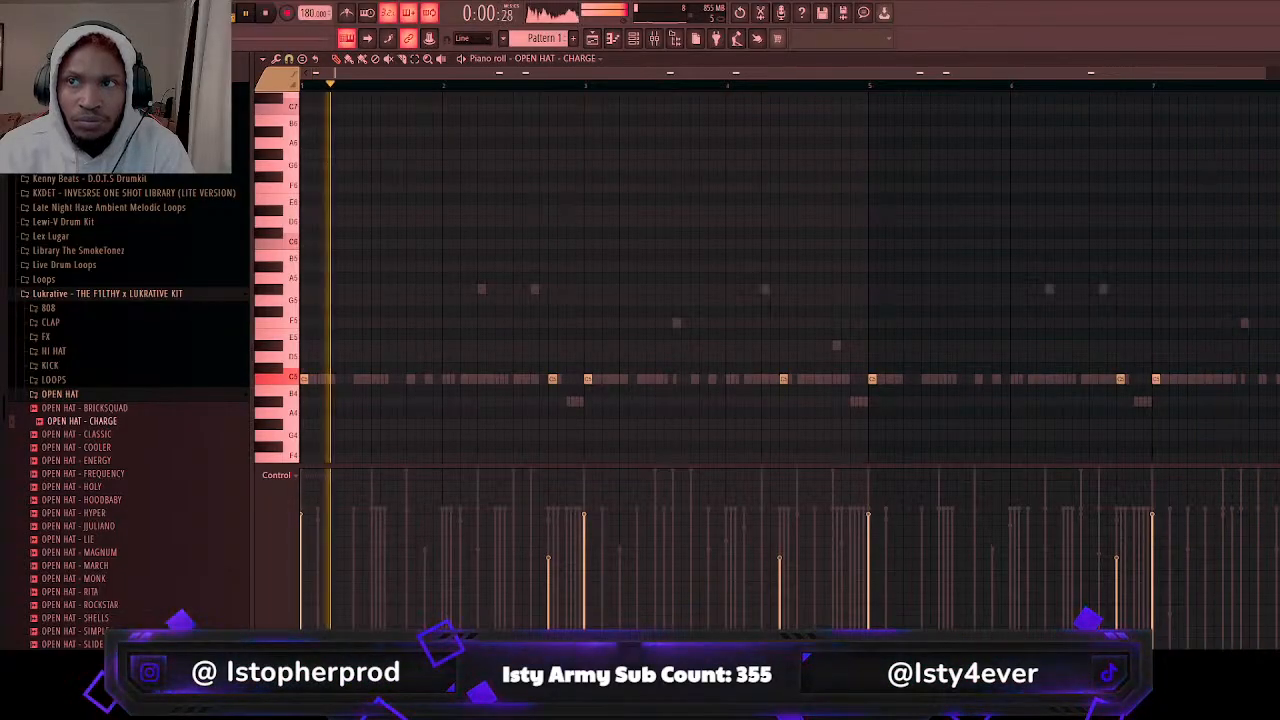
Step: Lower the velocities of the OPEN HAT - CHARGE notes around bars 2–3 and from bar 5 to bar 7
click(584, 549)
click(549, 584)
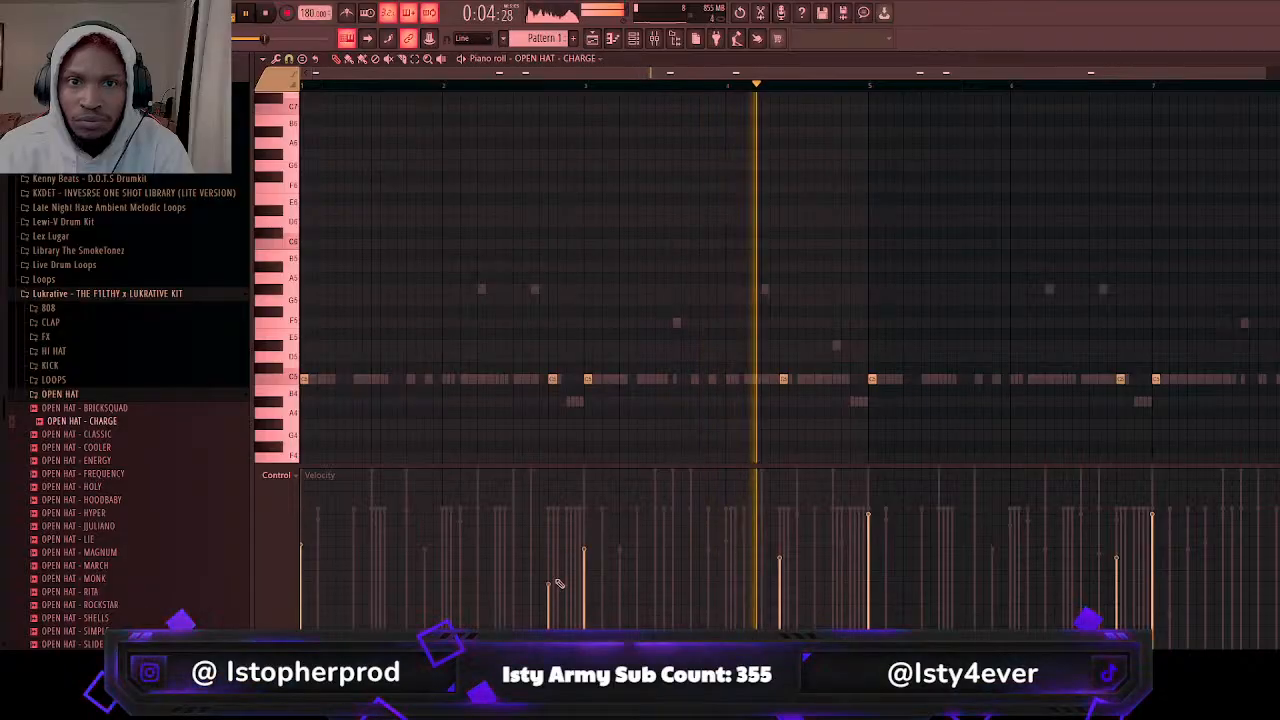
click(868, 580)
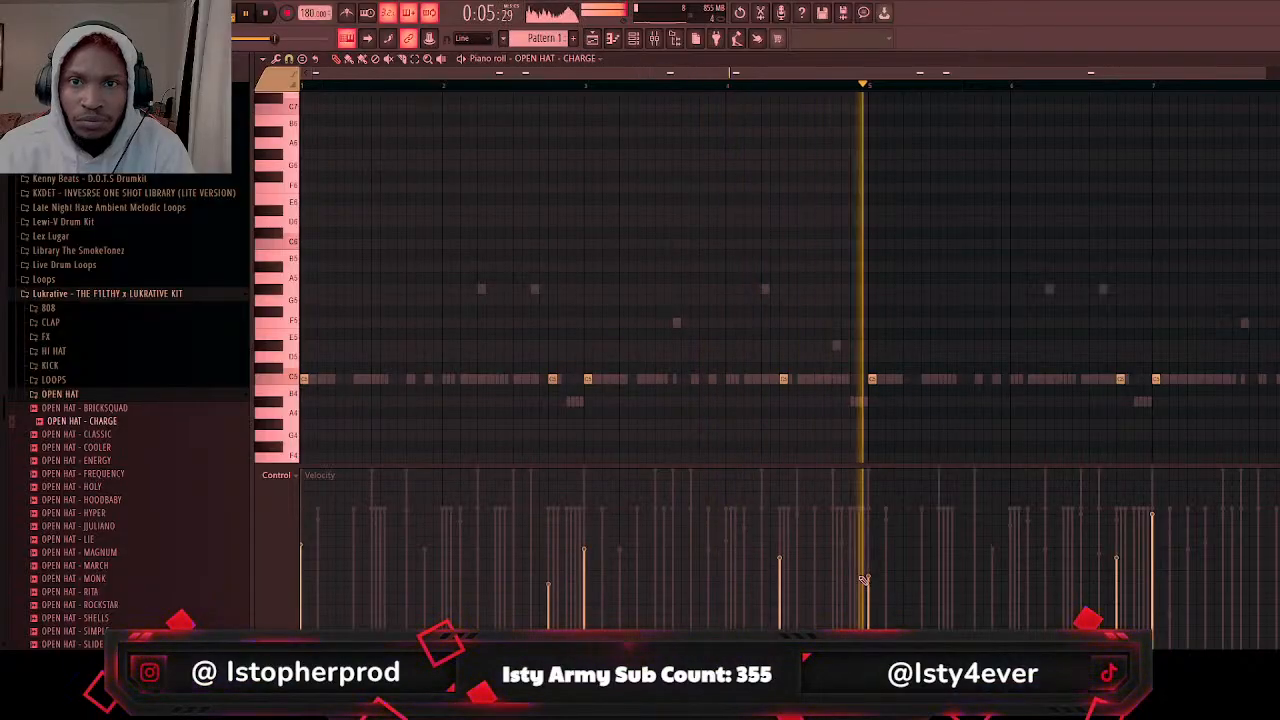
click(1117, 584)
click(1152, 562)
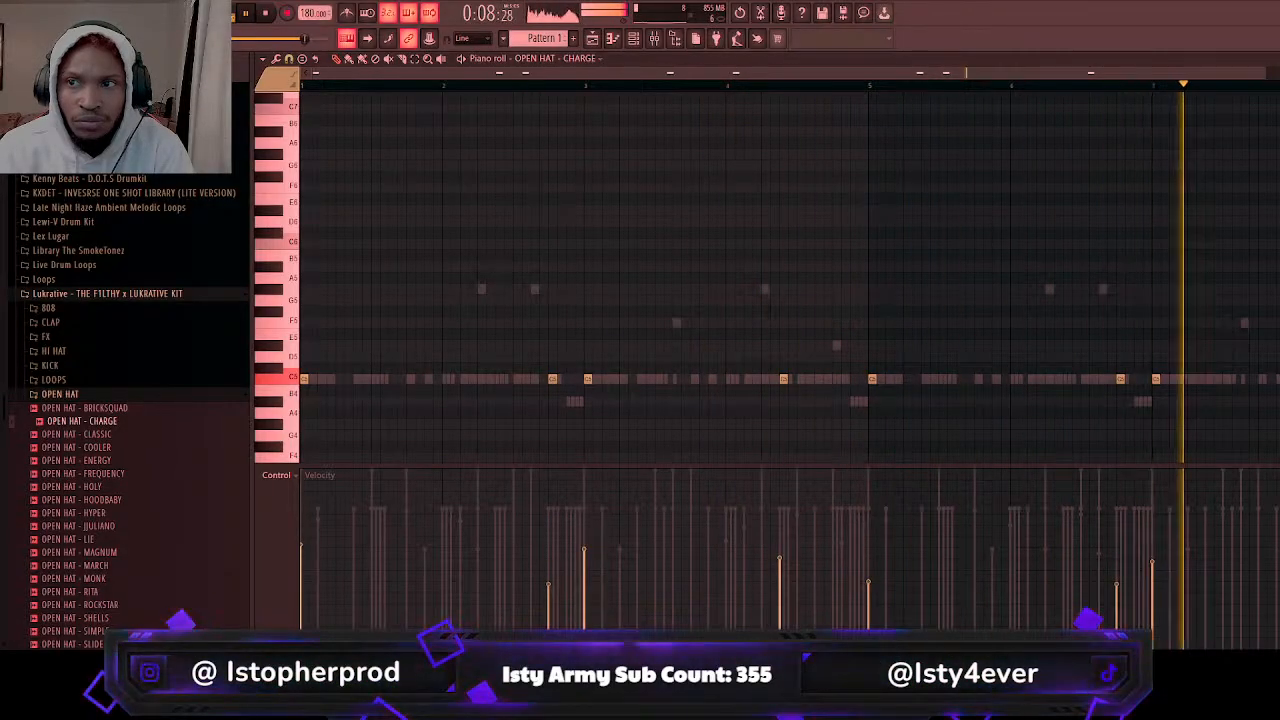
Step: Lower the velocities of the OPEN HAT - ENERGY notes from bar 1 through bar 7 to roughly one even level
click(633, 40)
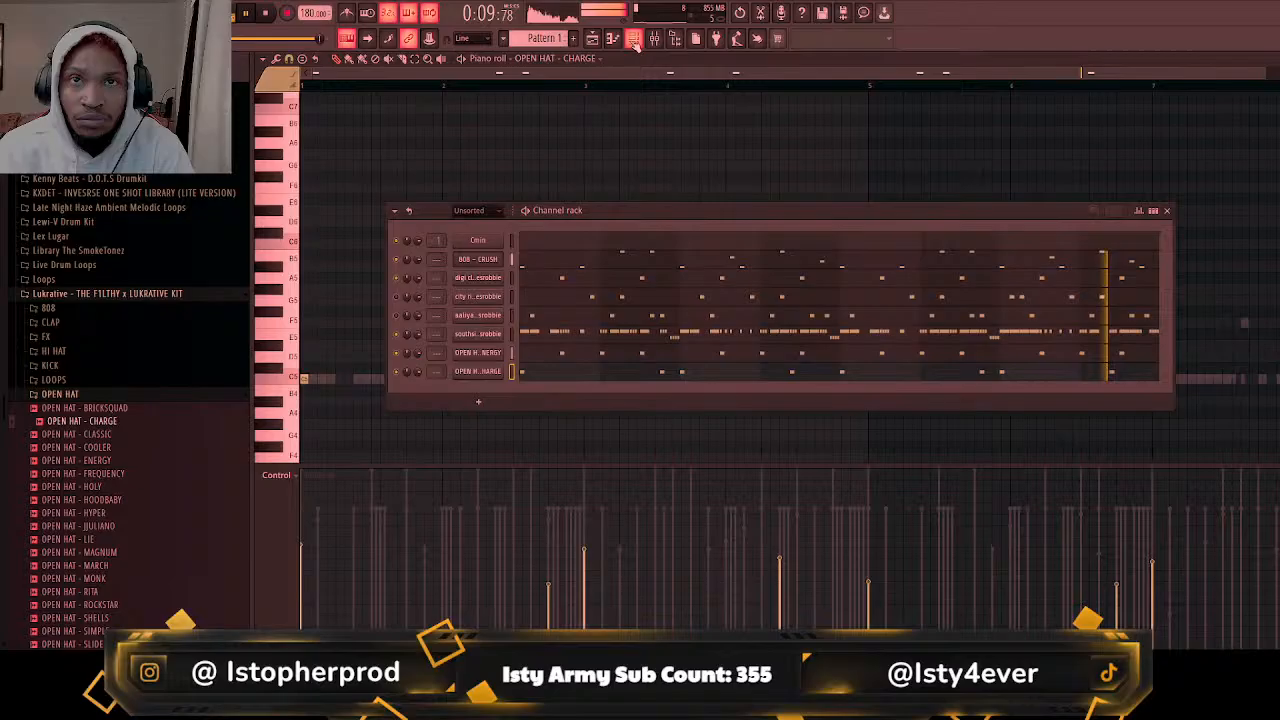
click(613, 355)
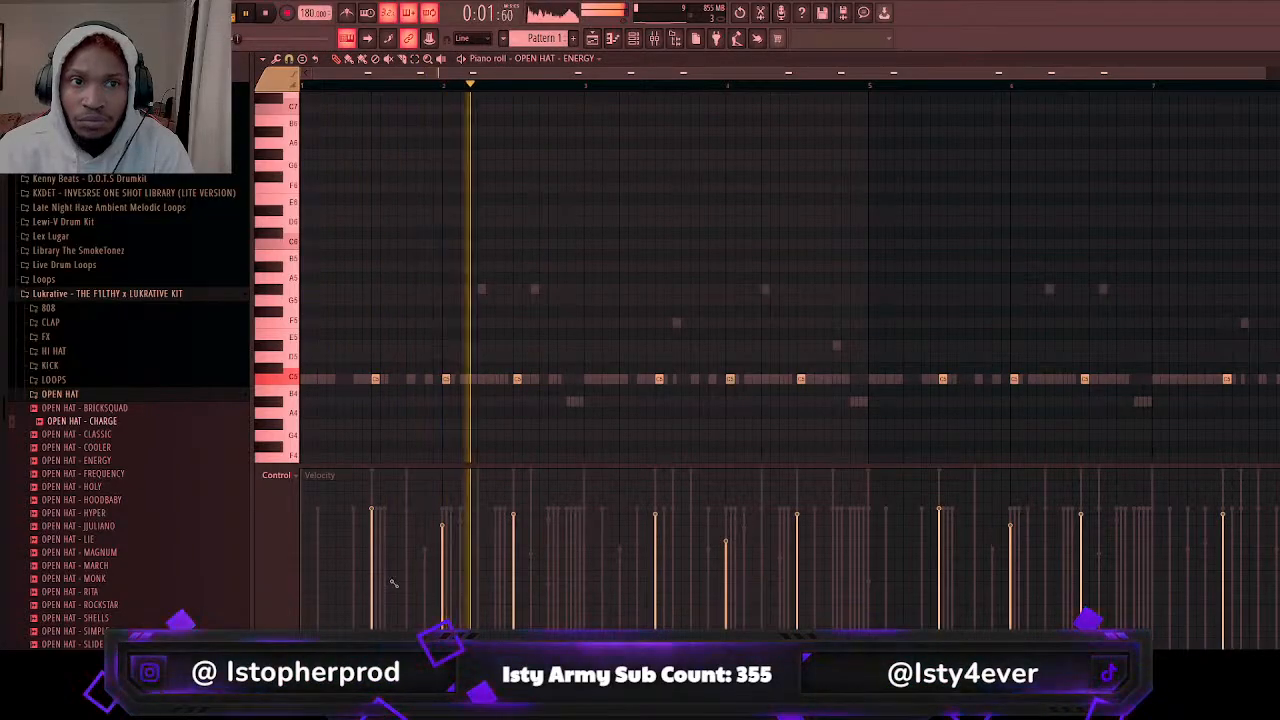
mouse_move(368, 575)
mouse_down()
mouse_move(800, 587)
mouse_move(1235, 576)
mouse_up()
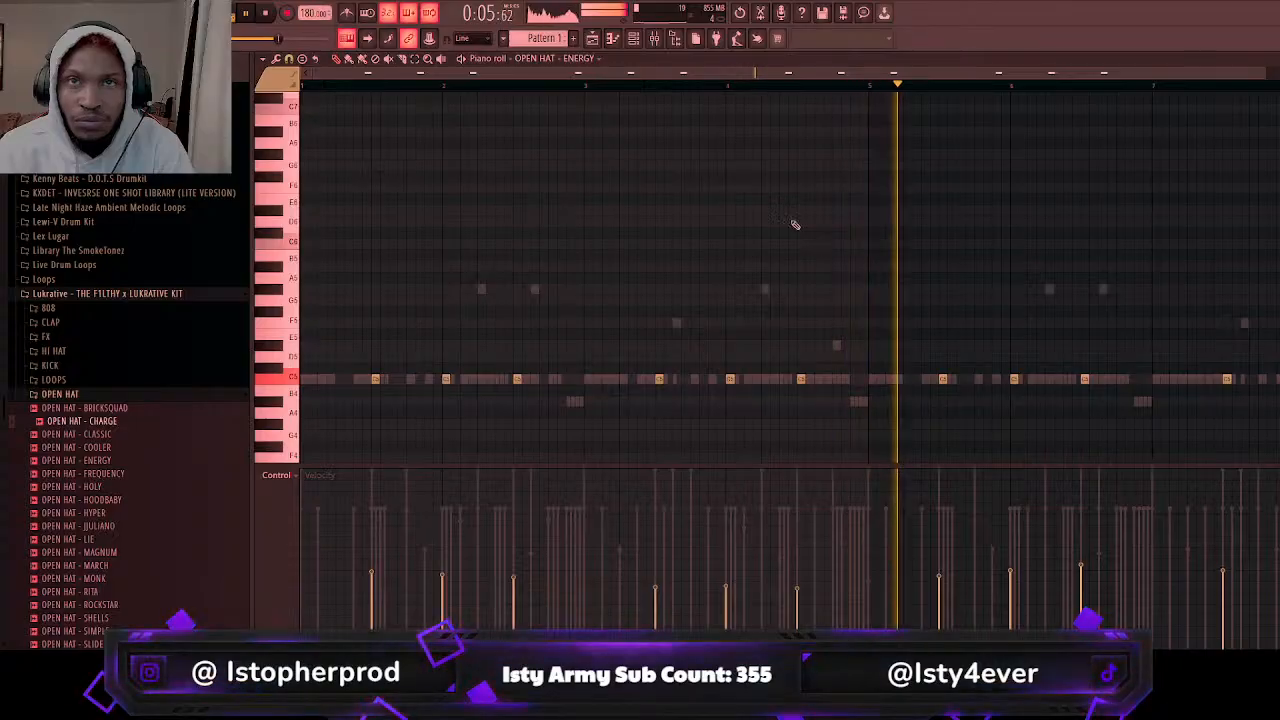
Step: Load PERC - CLASSIC RIMSHOT from the kit's PERC folder as a new channel and show its piano roll
click(633, 39)
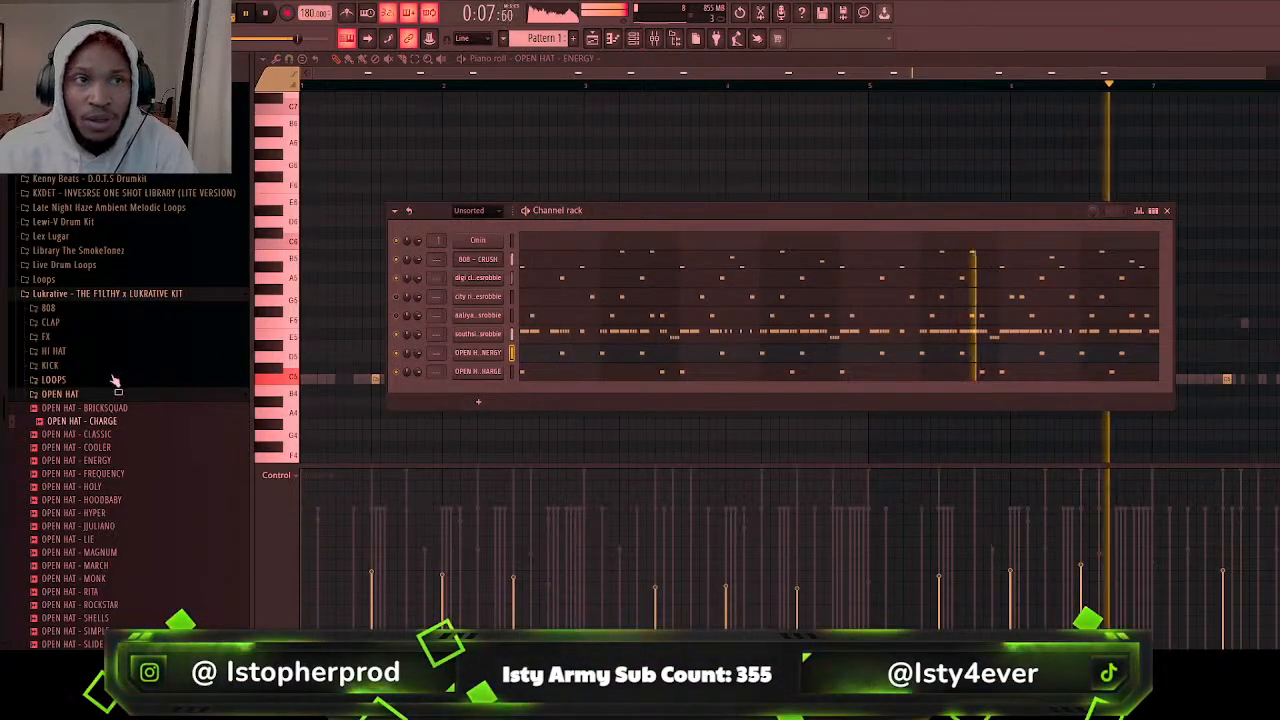
click(60, 394)
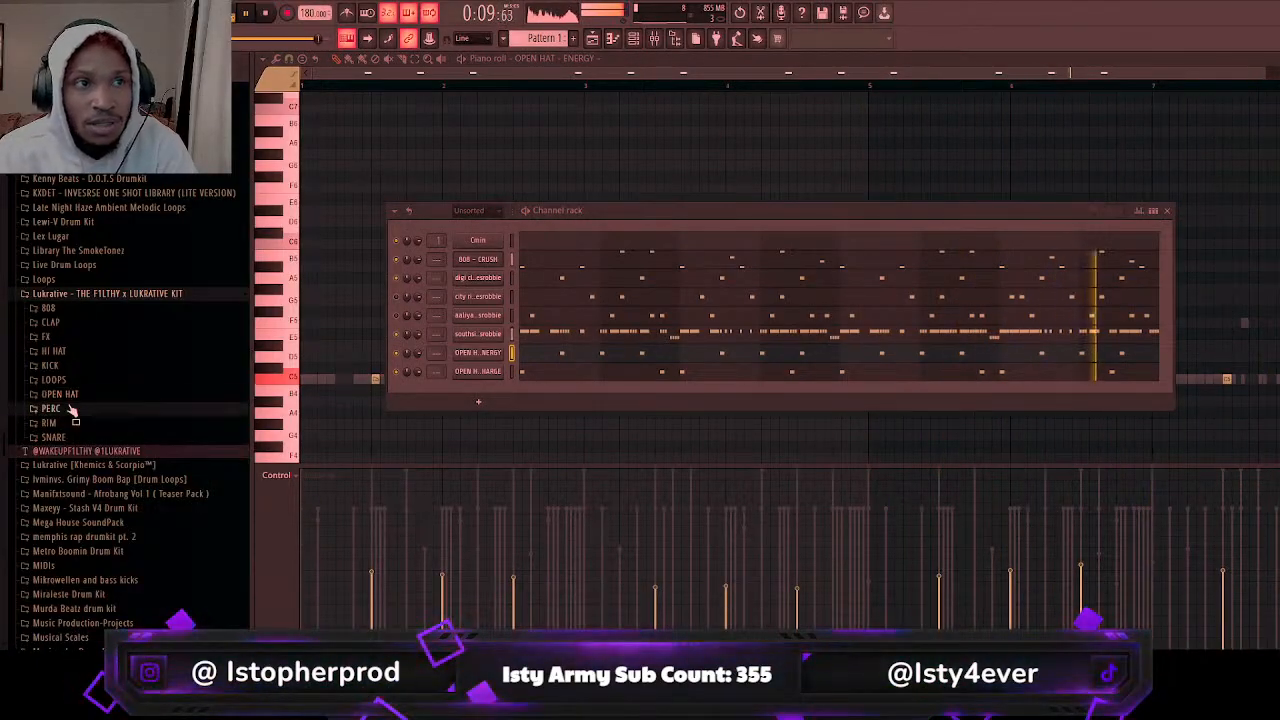
click(52, 408)
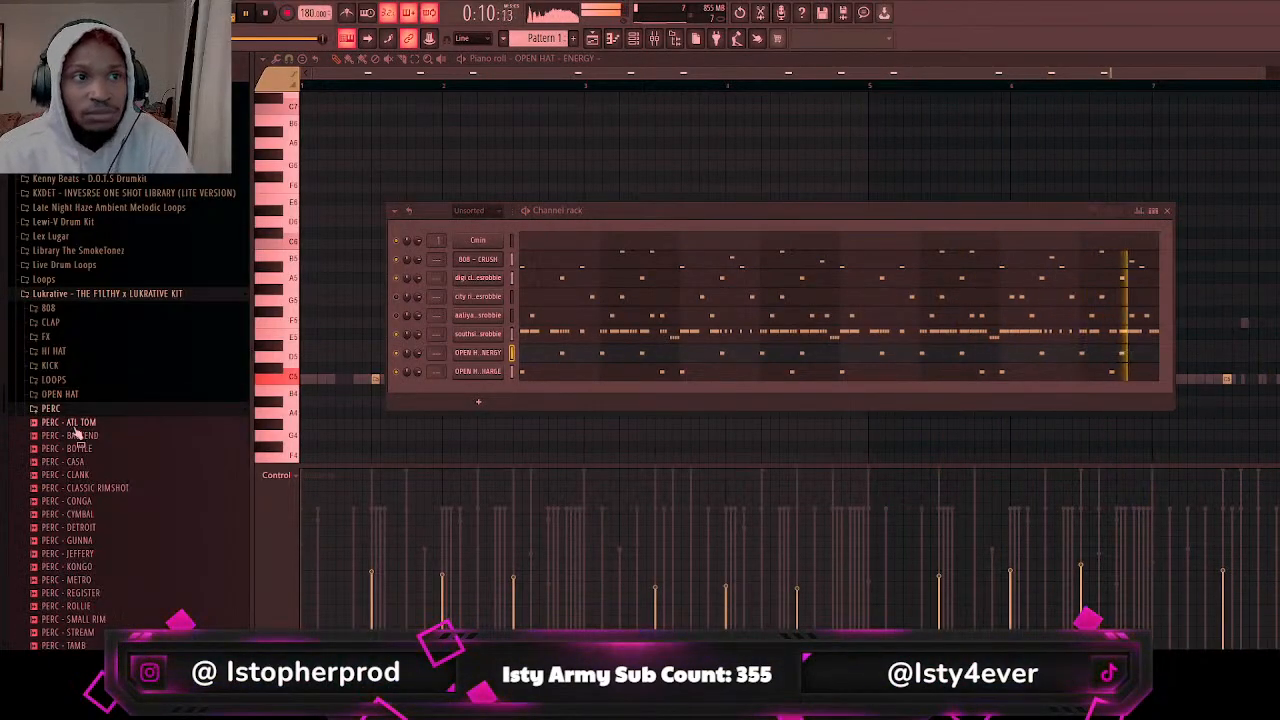
click(85, 487)
click(90, 501)
drag(85, 487, 480, 392)
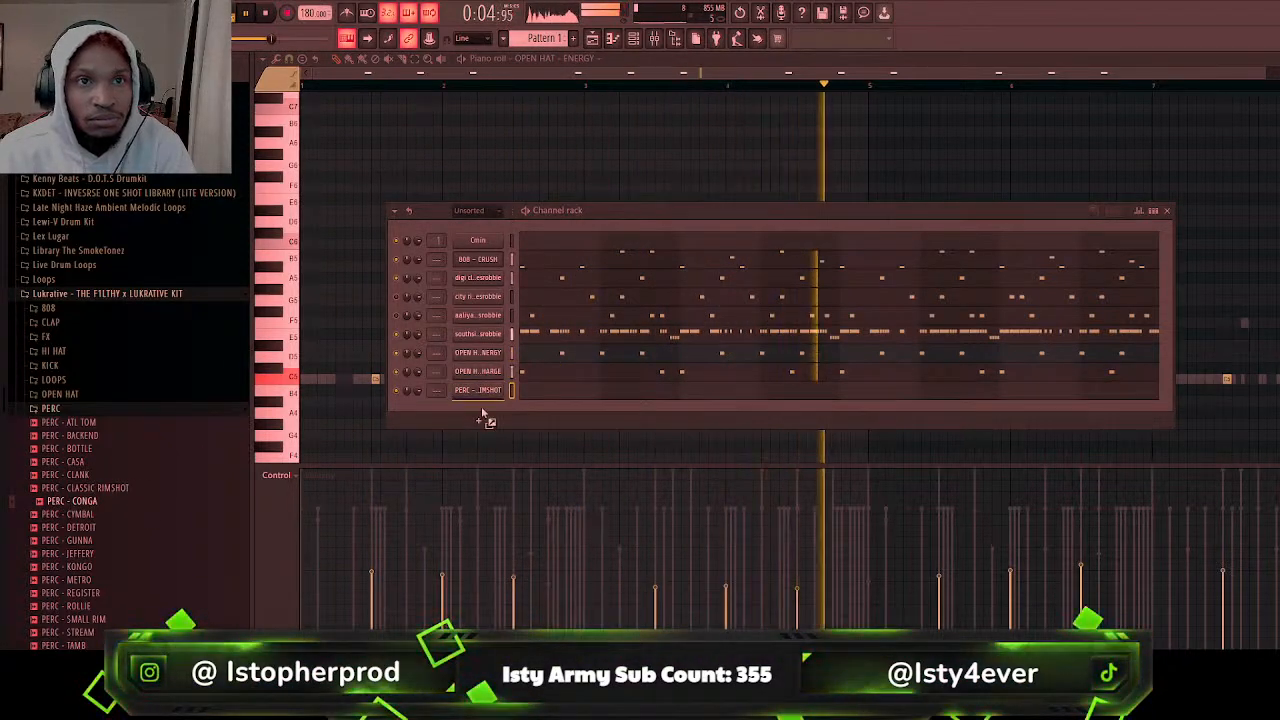
click(517, 393)
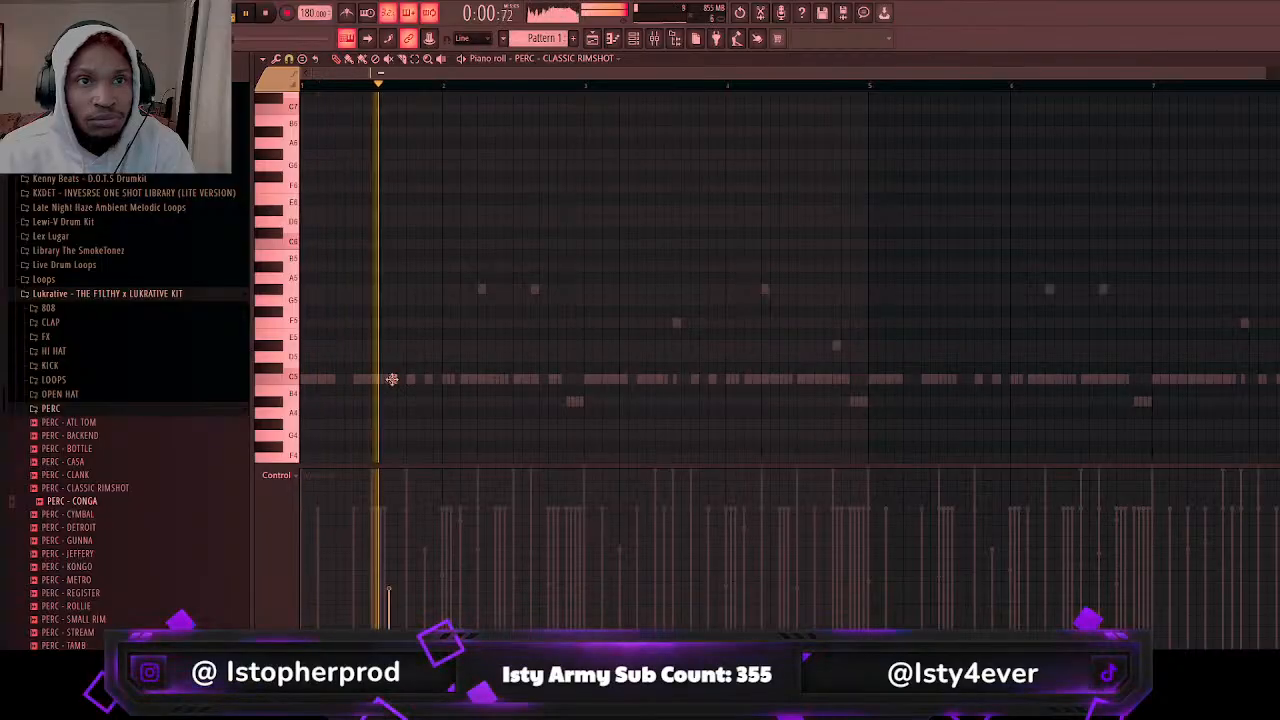
Step: Place rimshot C5 notes midway through beats 3 and 4 of bar 1 and on beat 1 of bar 2, with slightly reduced velocities
click(393, 379)
drag(388, 516, 390, 491)
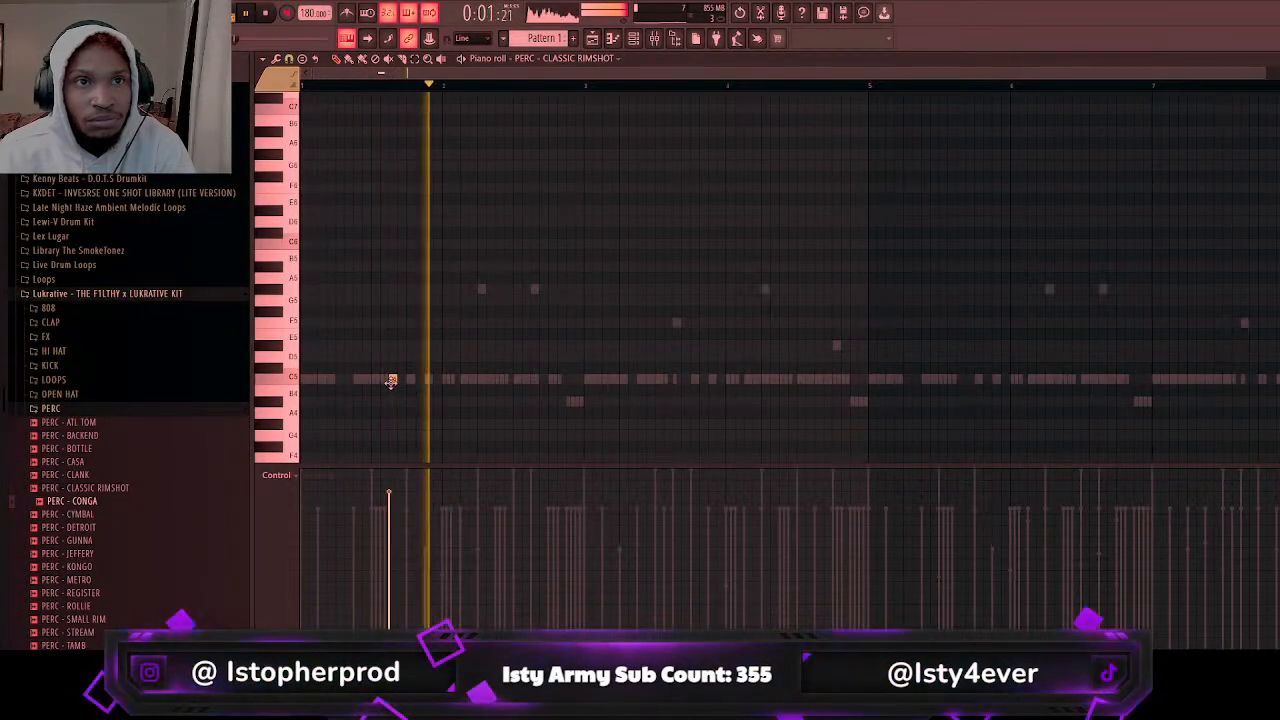
click(428, 379)
click(446, 379)
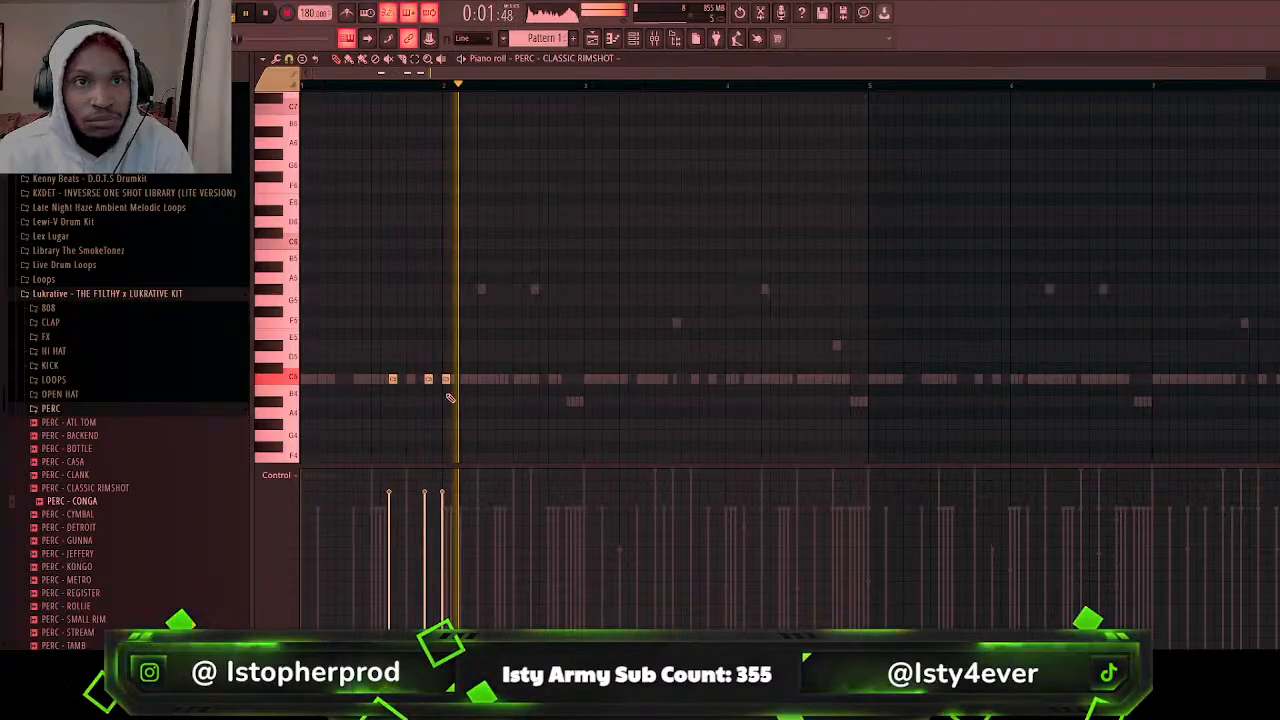
drag(374, 526, 489, 517)
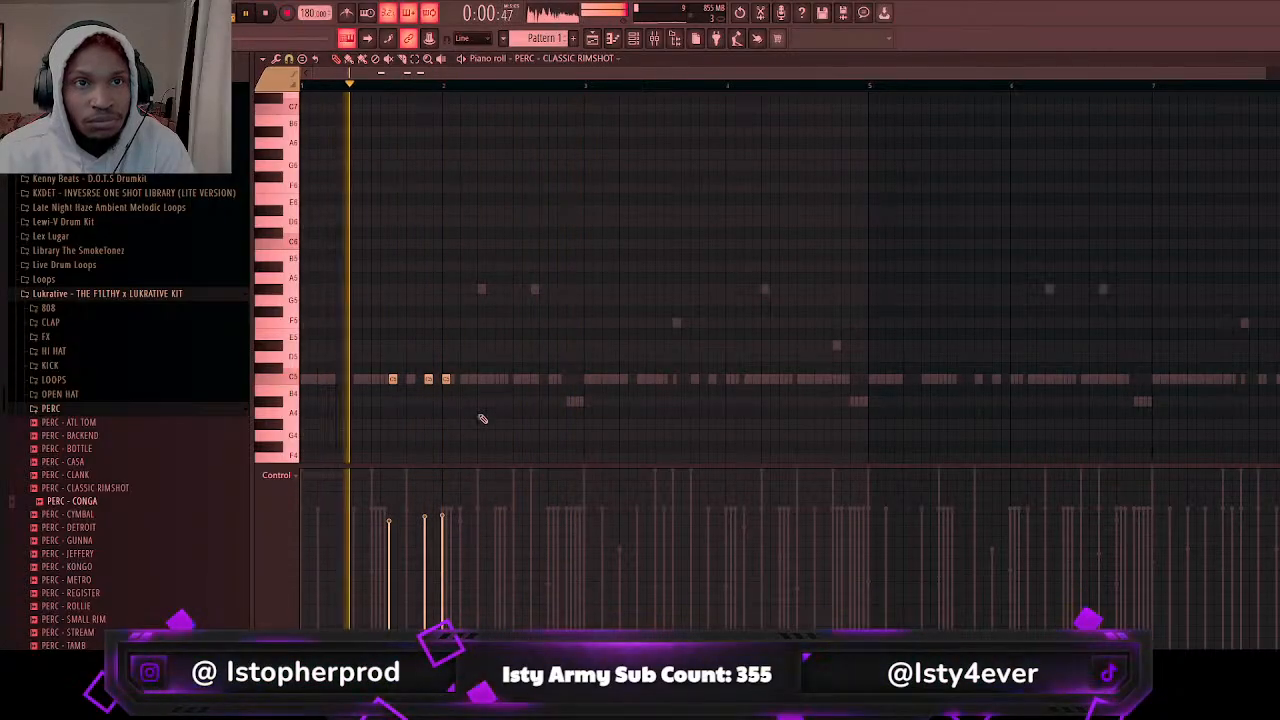
Step: Add a longer C5 rimshot note on beat 4 of bar 2, chop it into four short hits and give them rising velocities
click(548, 380)
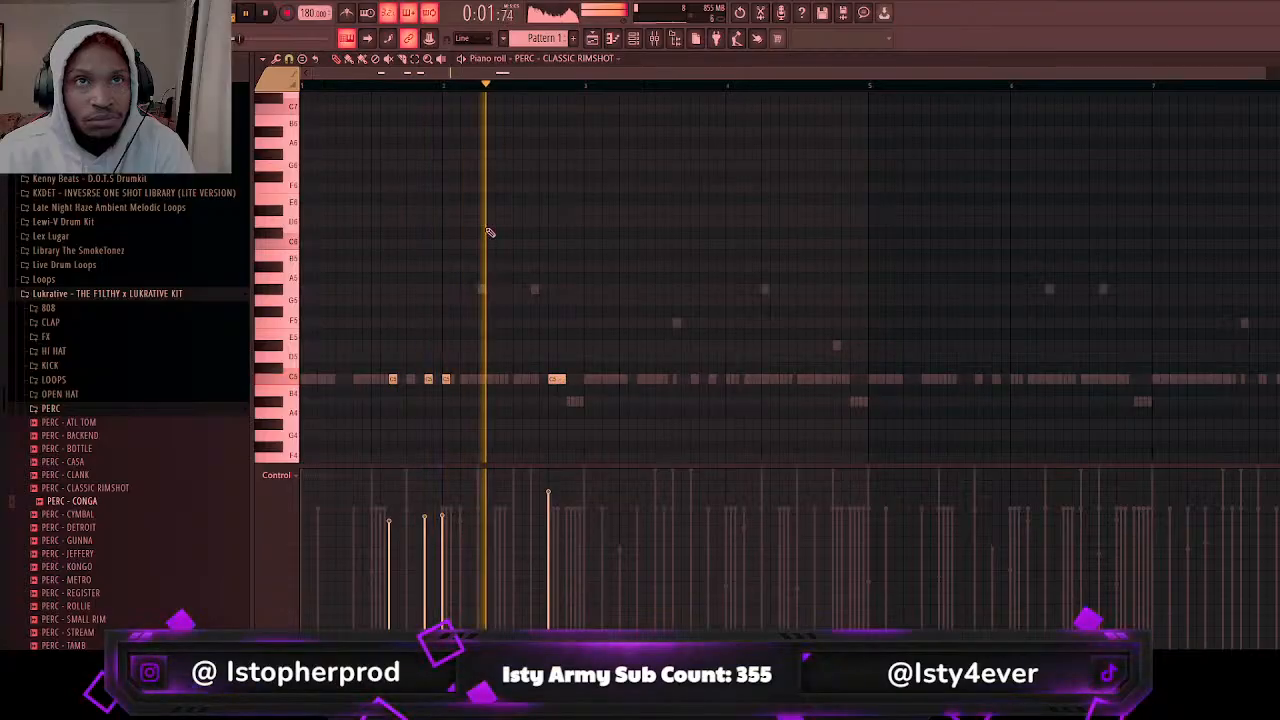
drag(500, 262, 571, 396)
key(ctrl+u)
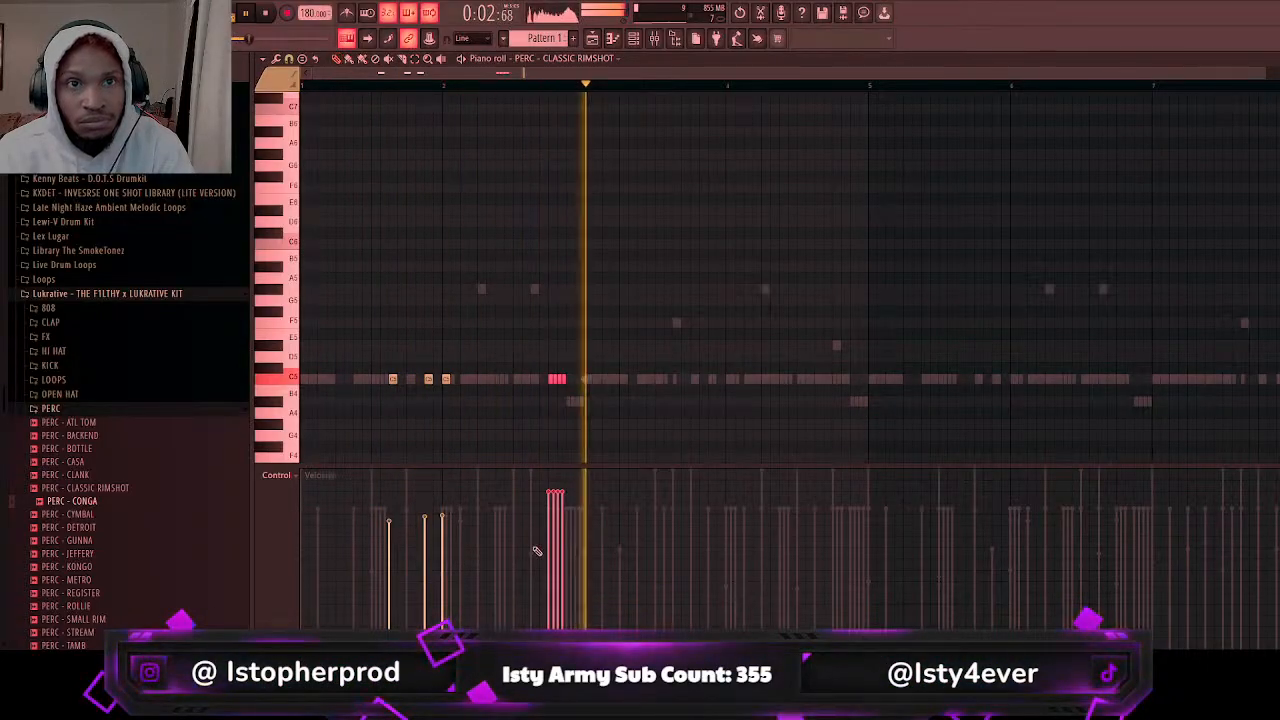
key(ctrl+d)
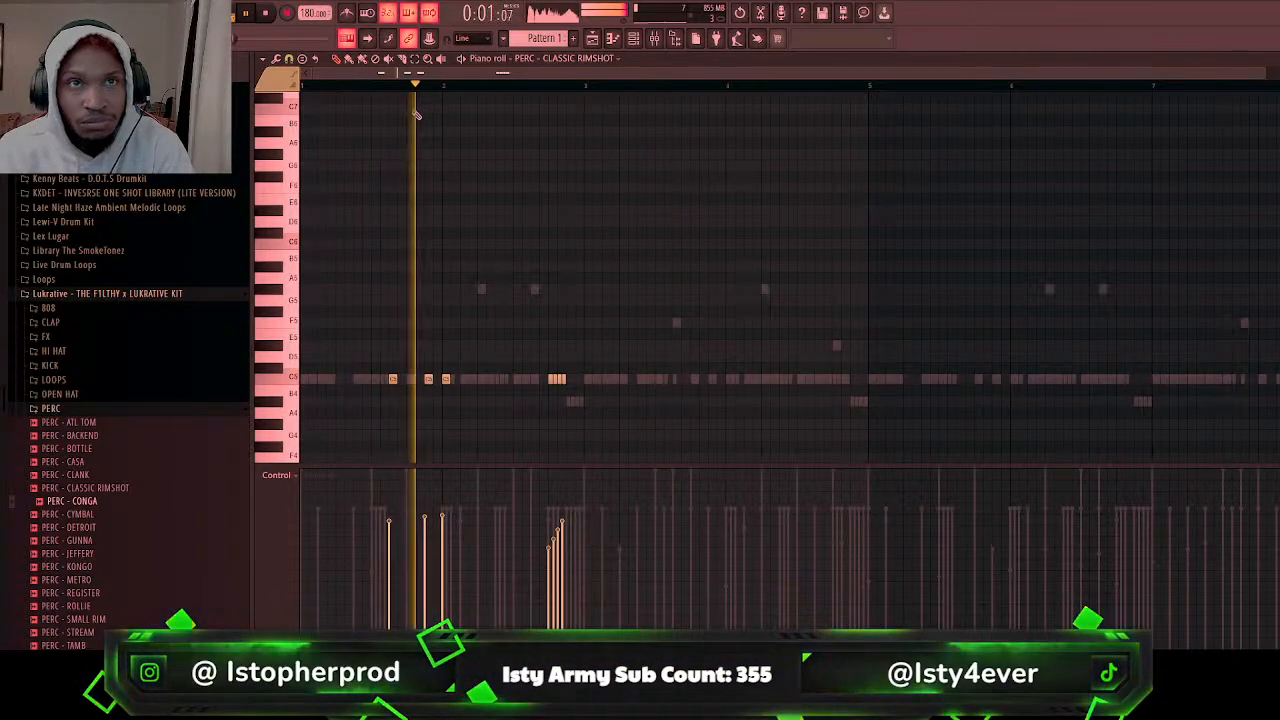
Step: Select the rimshot notes in bars 1 and 2 and duplicate them three times to fill bars 3 through 8
drag(585, 84, 336, 84)
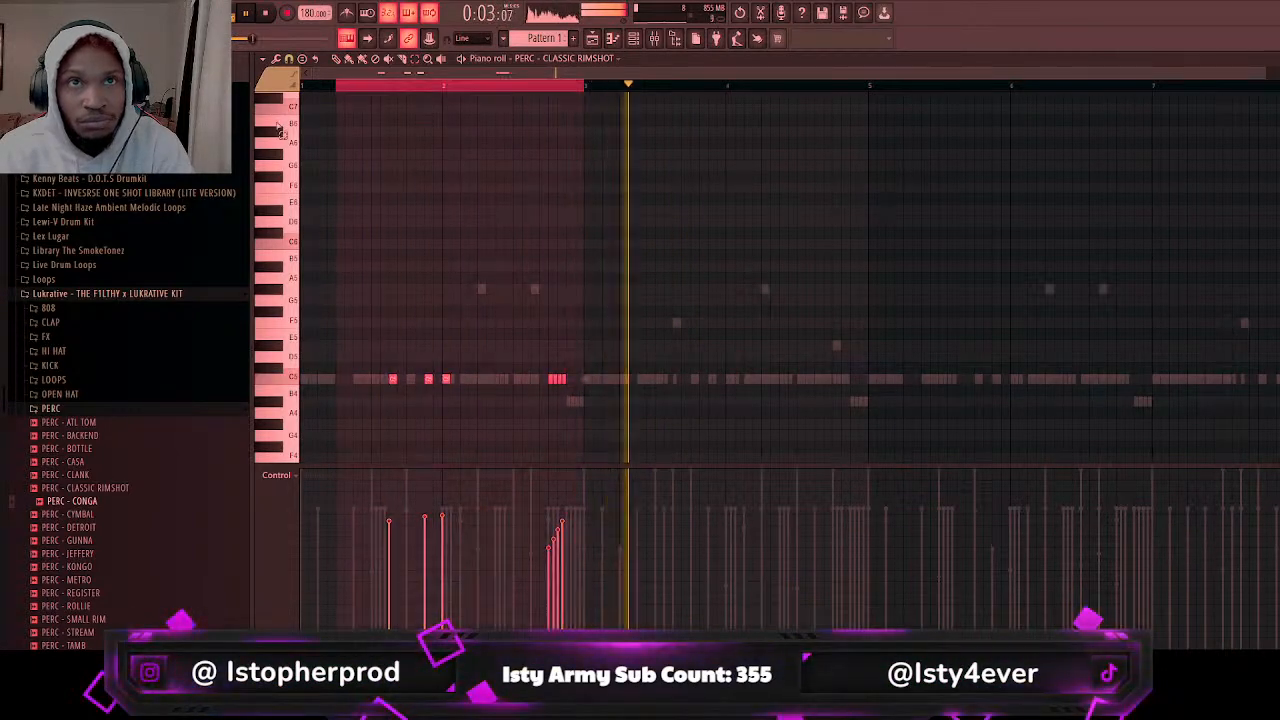
key(ctrl+b)
key(ctrl+b)
key(ctrl+b)
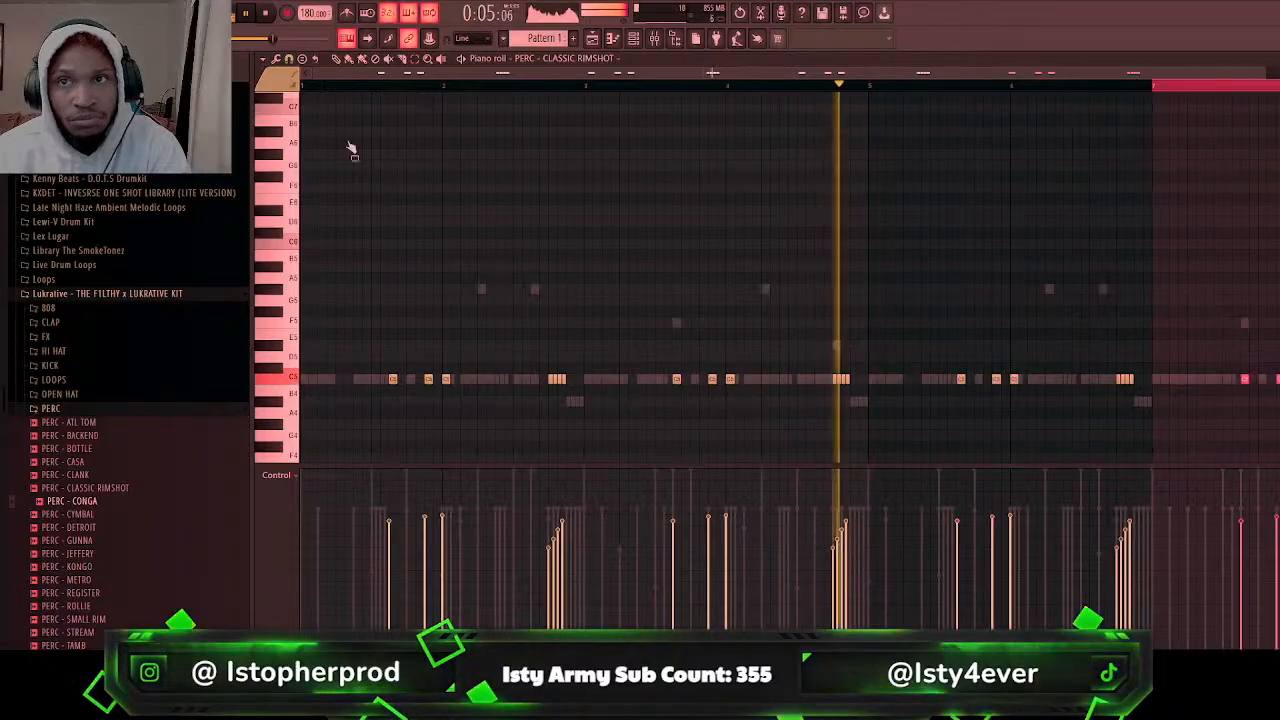
key(ctrl+d)
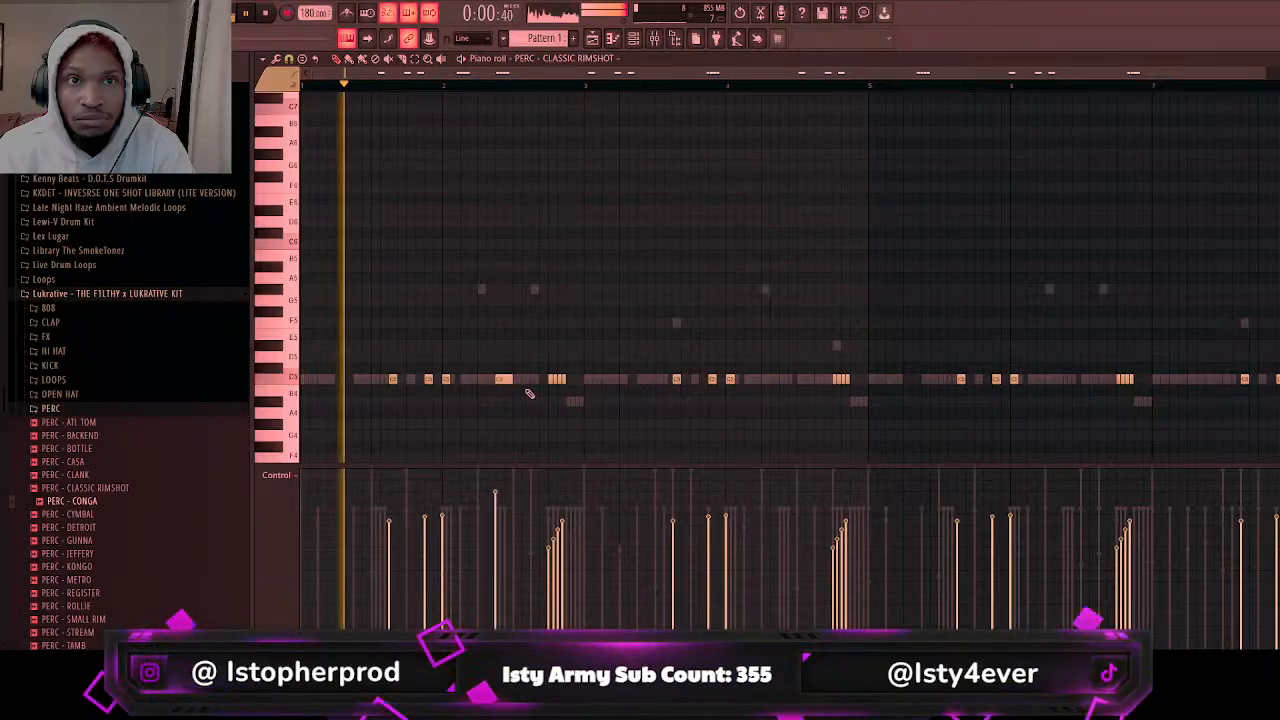
Step: Vary the rimshot loop: replace bar 4's closing roll with a C5 note midway through beat 2 and add a softer one on beat 2 of bar 7
right_click(505, 380)
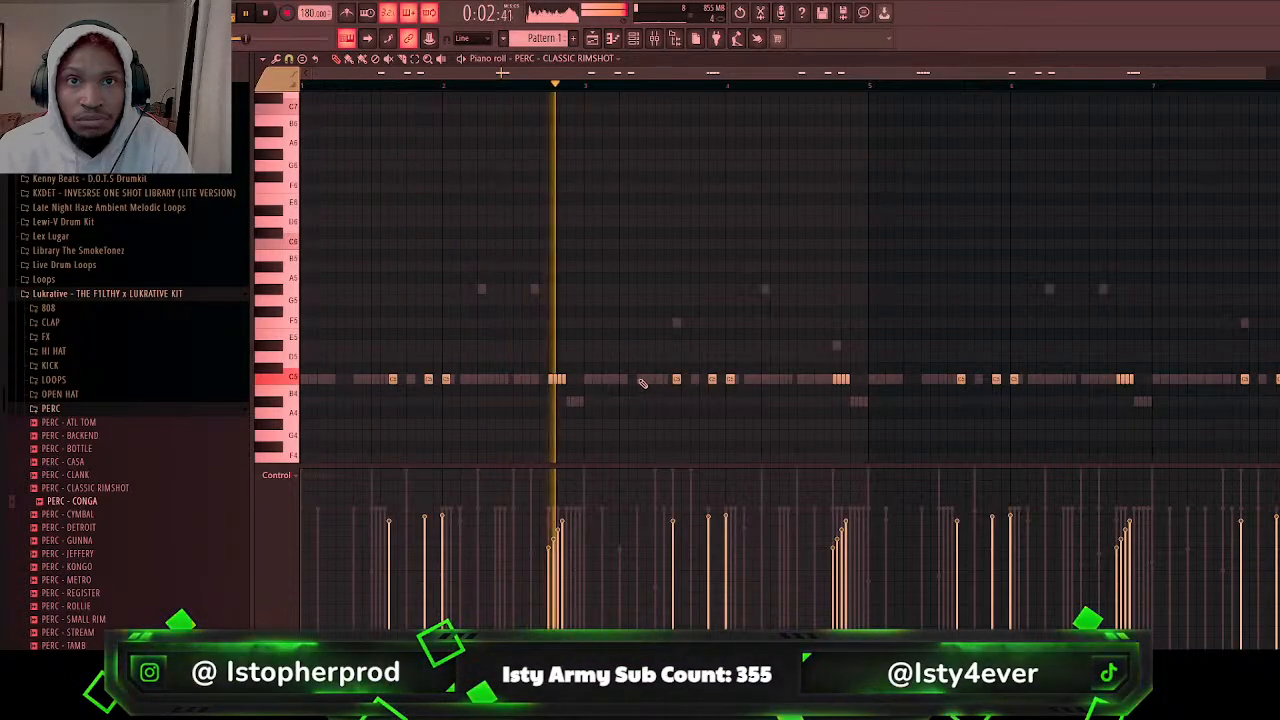
click(781, 379)
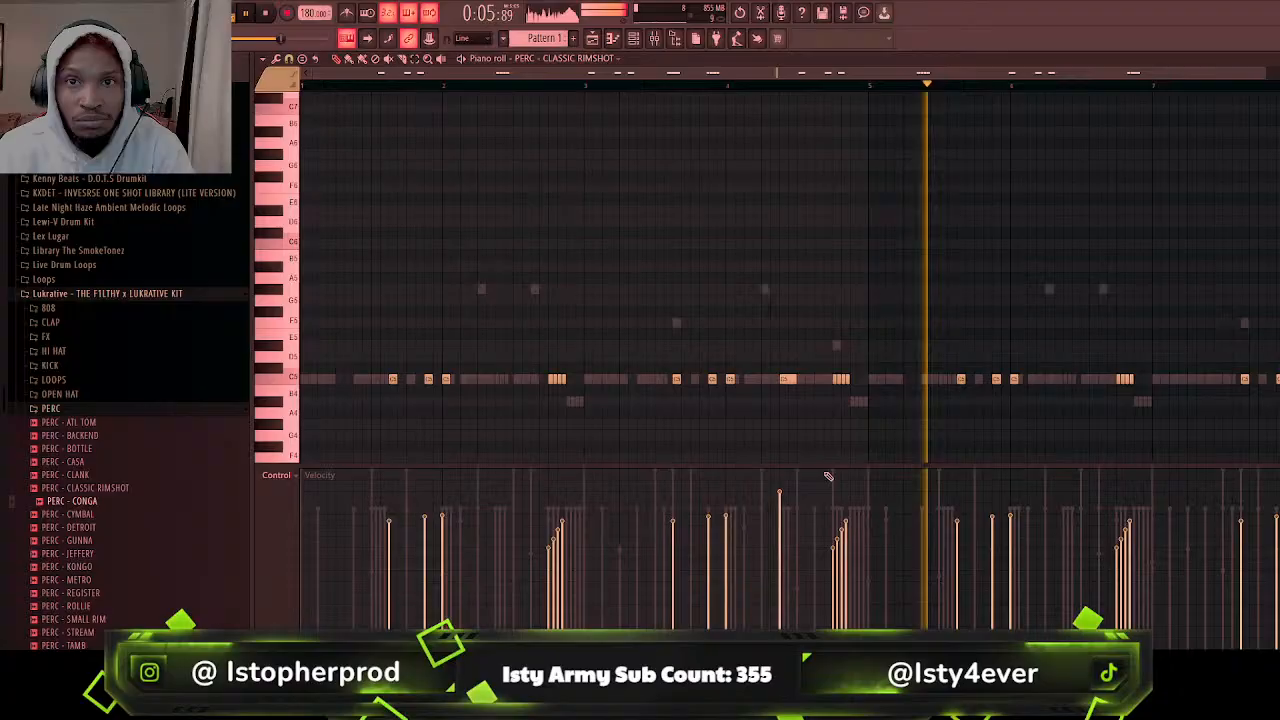
right_click(836, 380)
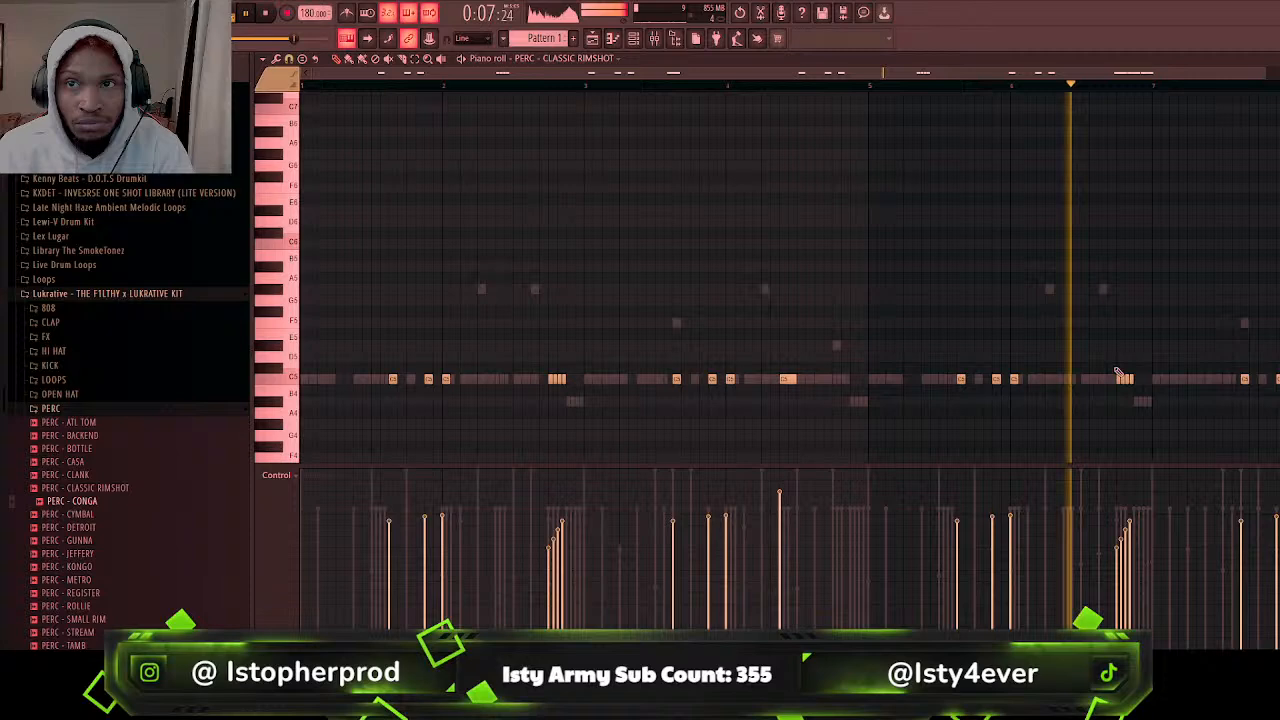
click(1190, 378)
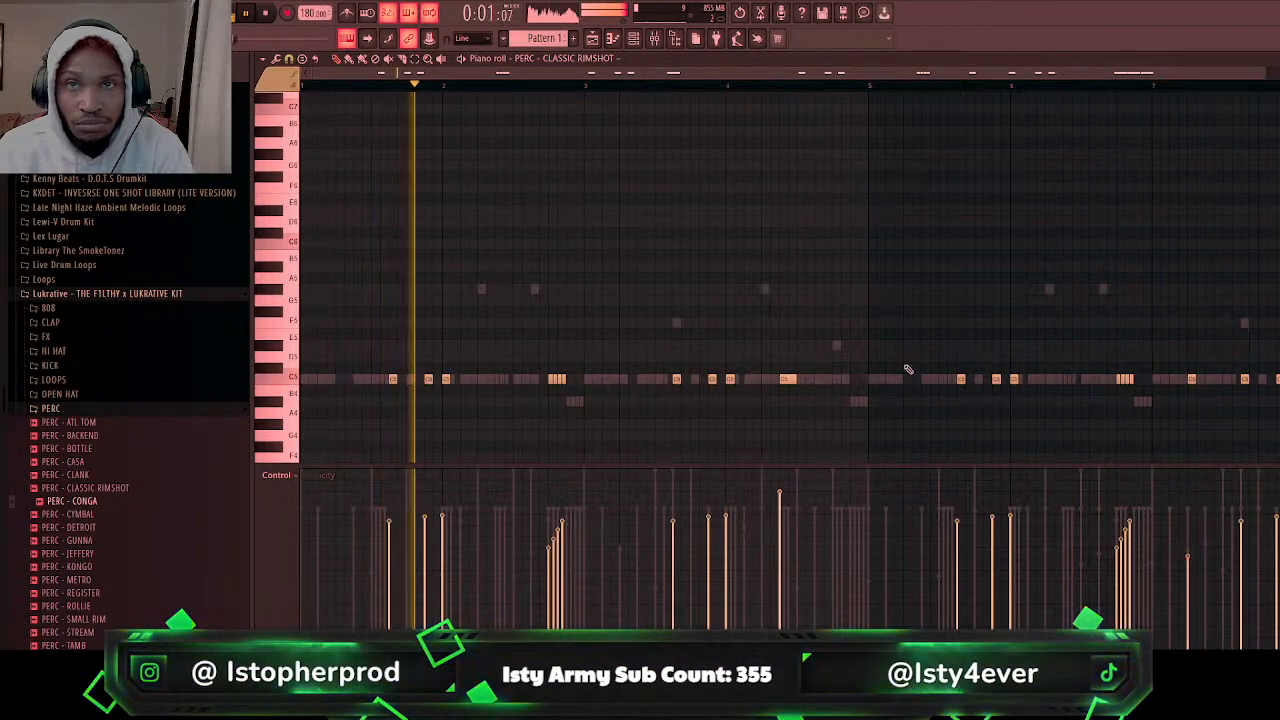
Step: Open the PERC - CONGA piano roll and place a full-velocity C5 note midway through beat 1 of bar 1
click(634, 40)
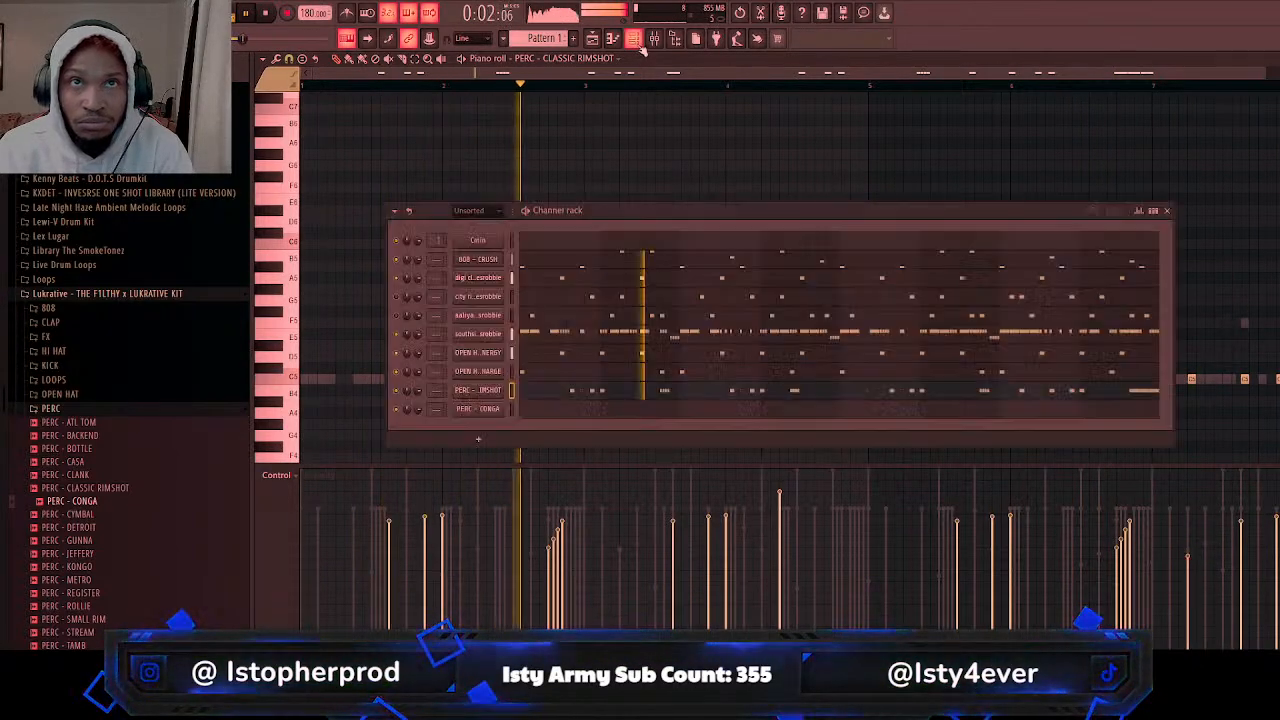
click(496, 409)
click(713, 414)
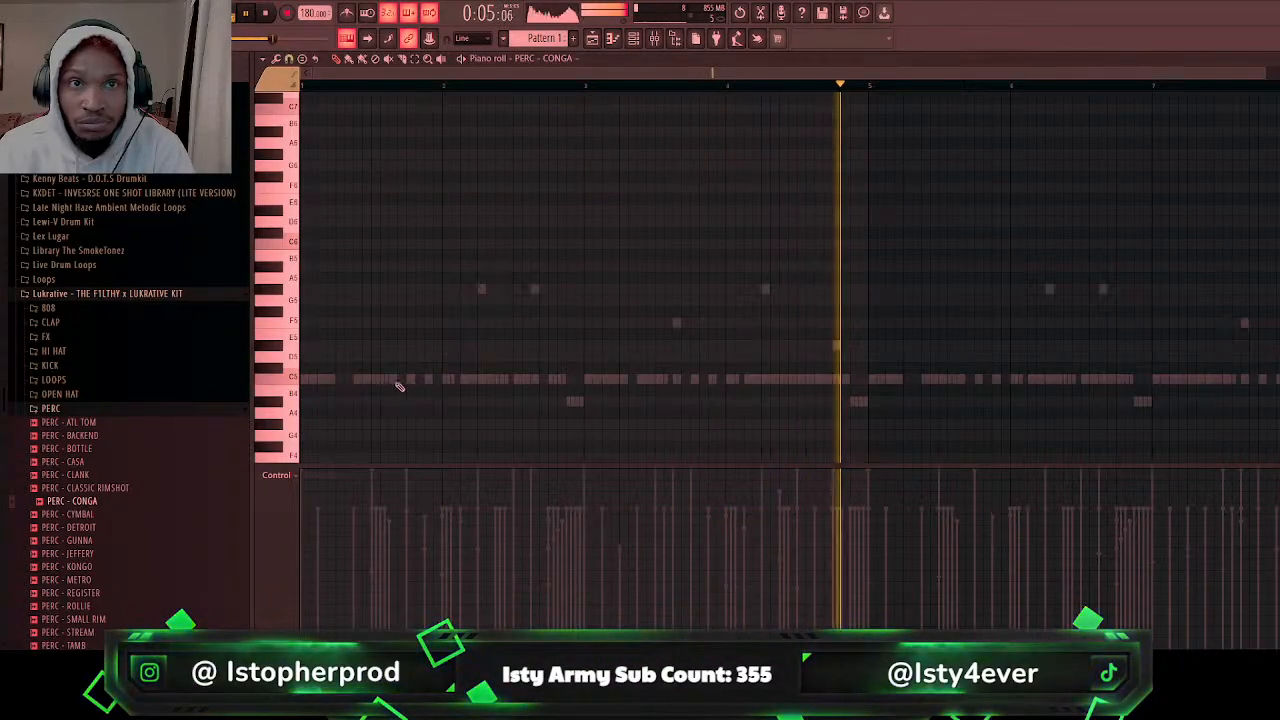
click(320, 380)
drag(341, 515, 342, 442)
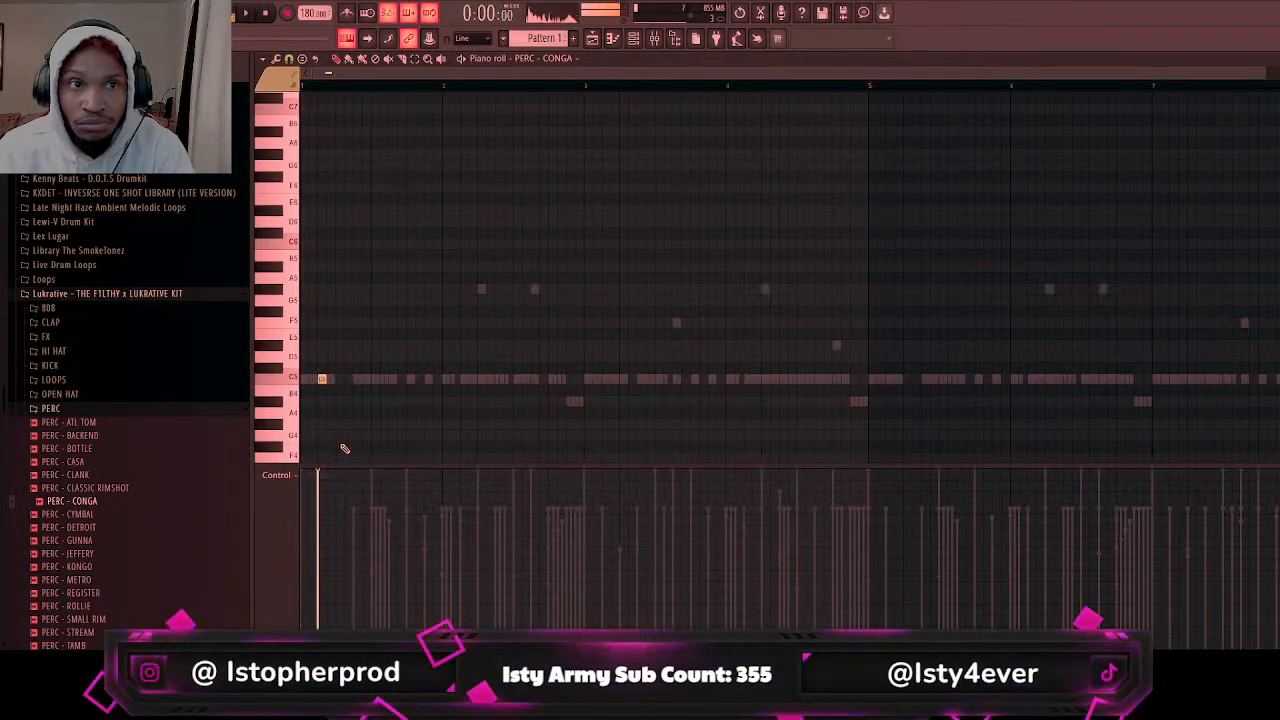
Step: Place conga C5 notes in bar 2 on beat 2, on beat 3 and midway through beat 3, auditioning the placement during playback
click(464, 379)
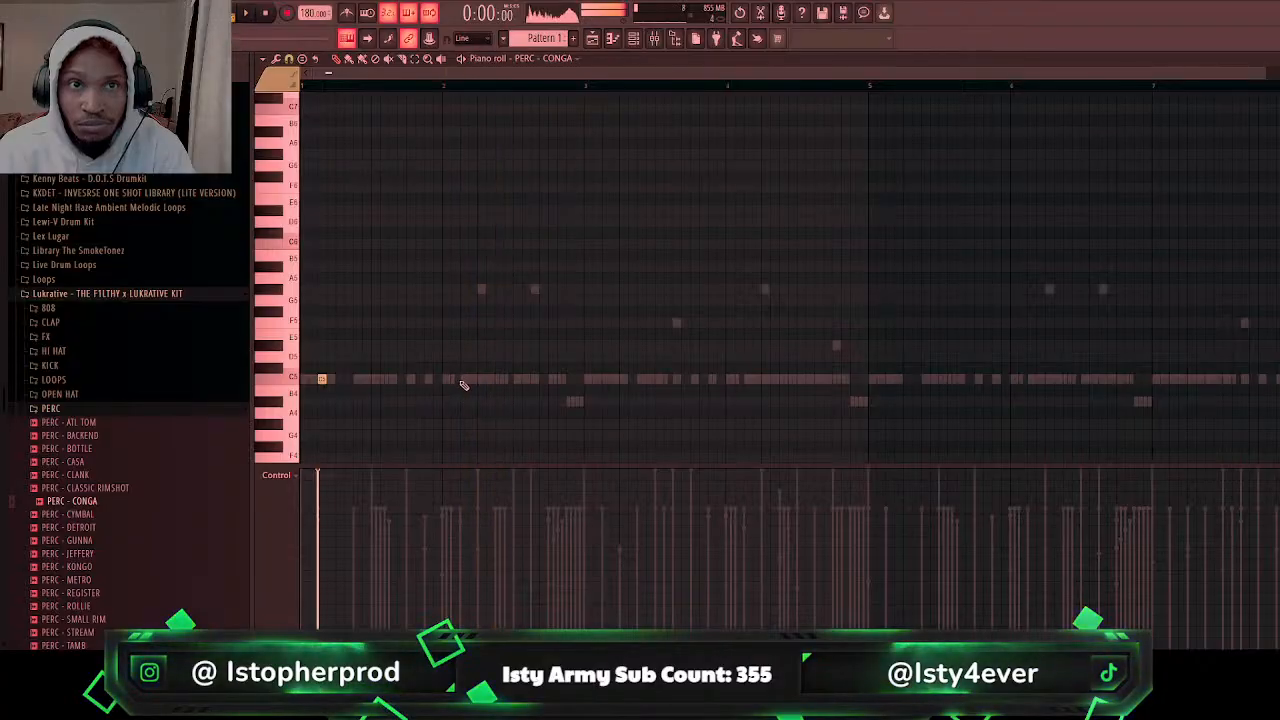
click(488, 379)
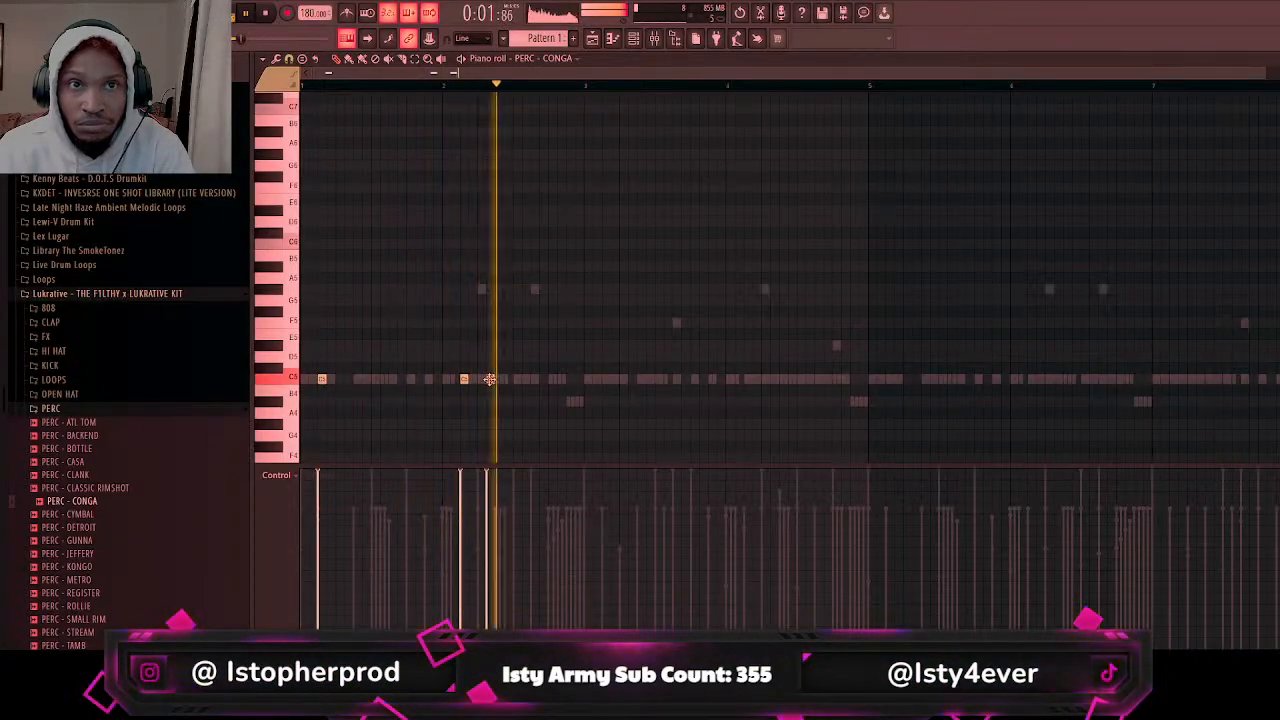
click(481, 383)
right_click(489, 383)
click(507, 383)
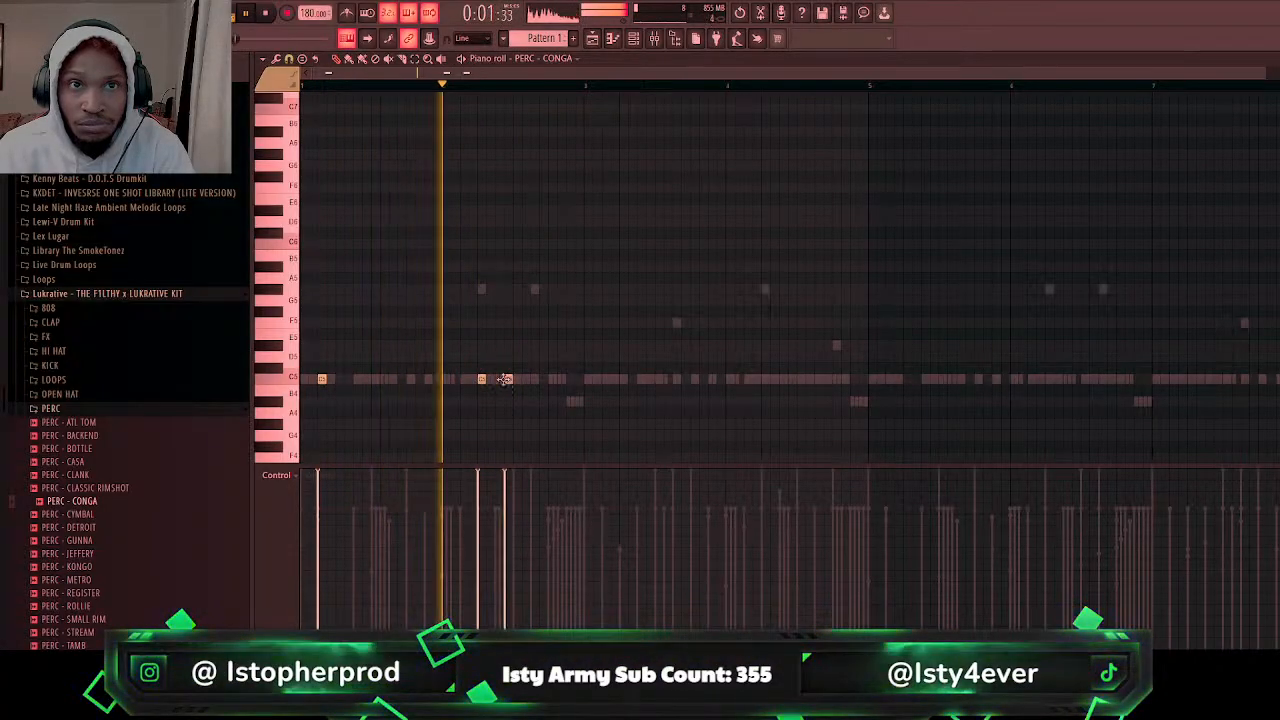
right_click(507, 384)
click(516, 380)
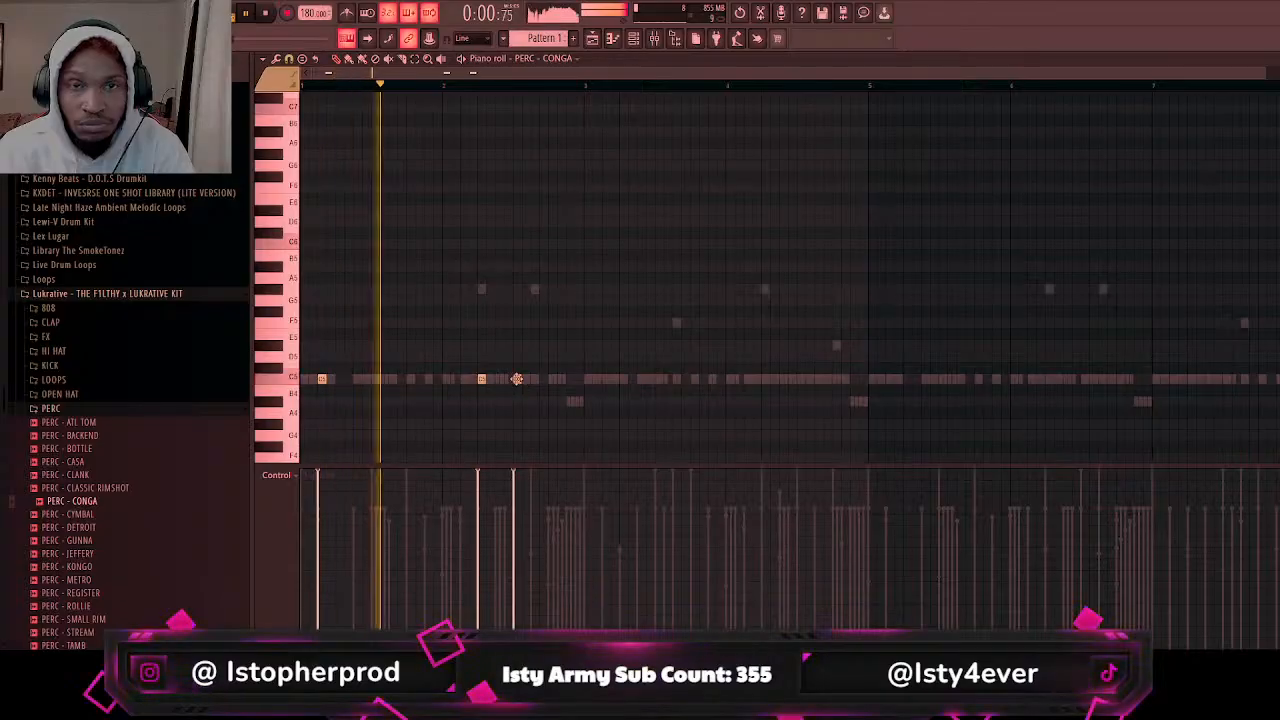
key(space)
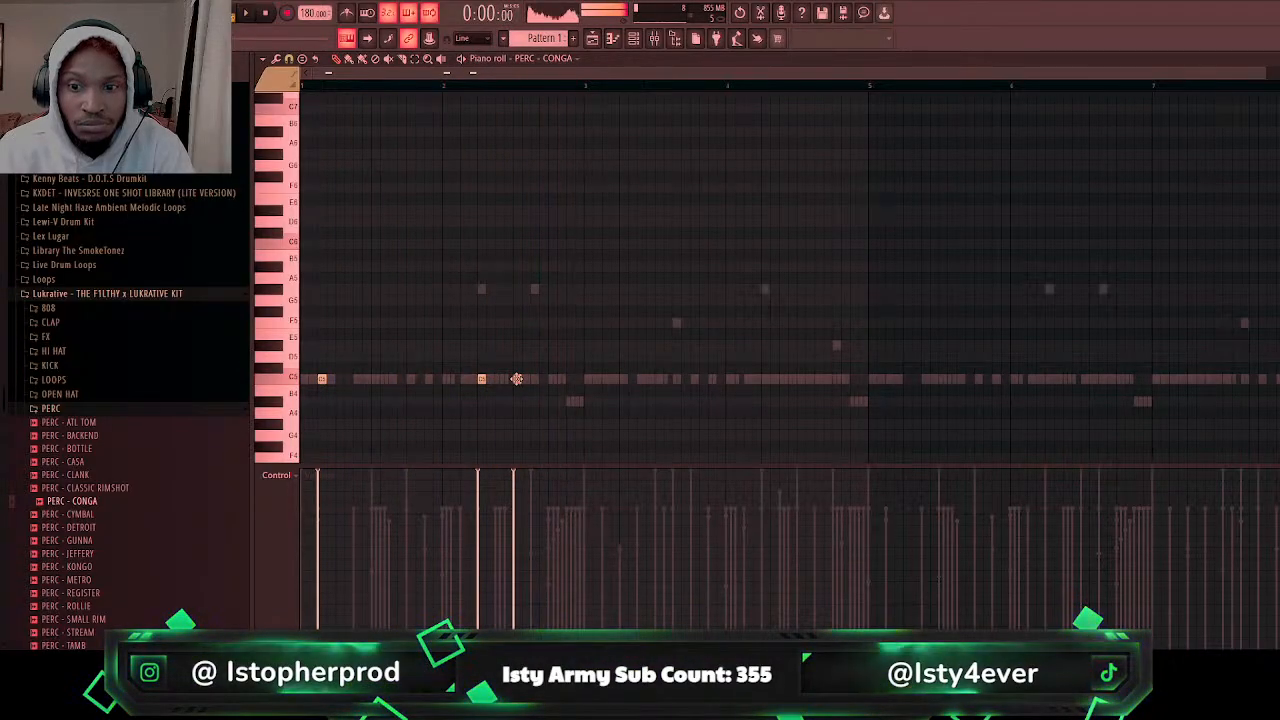
key(space)
click(531, 379)
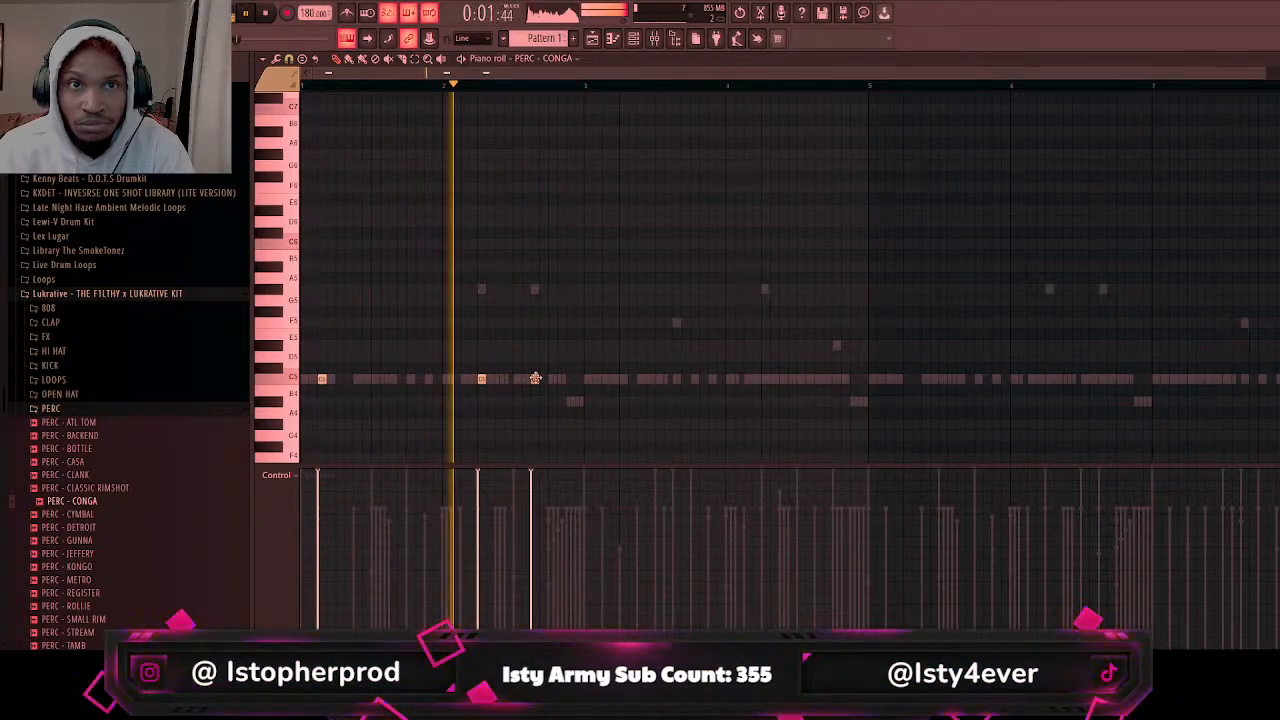
key(space)
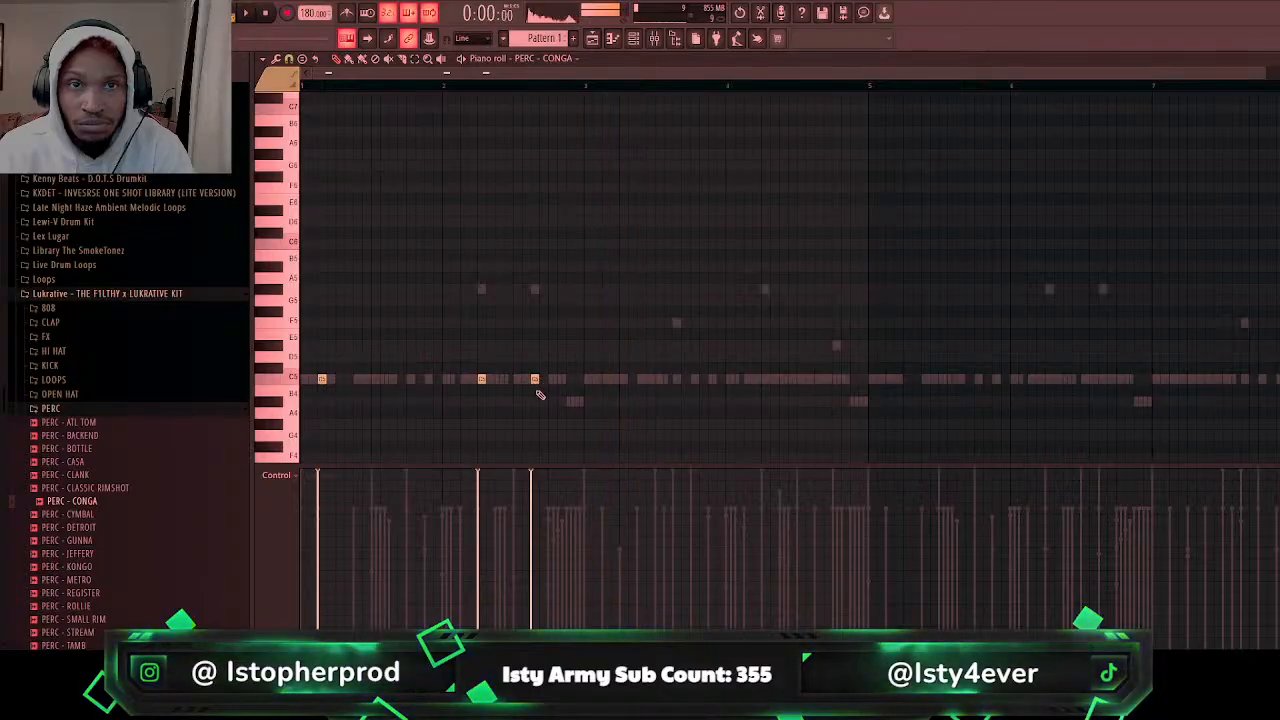
click(517, 379)
key(space)
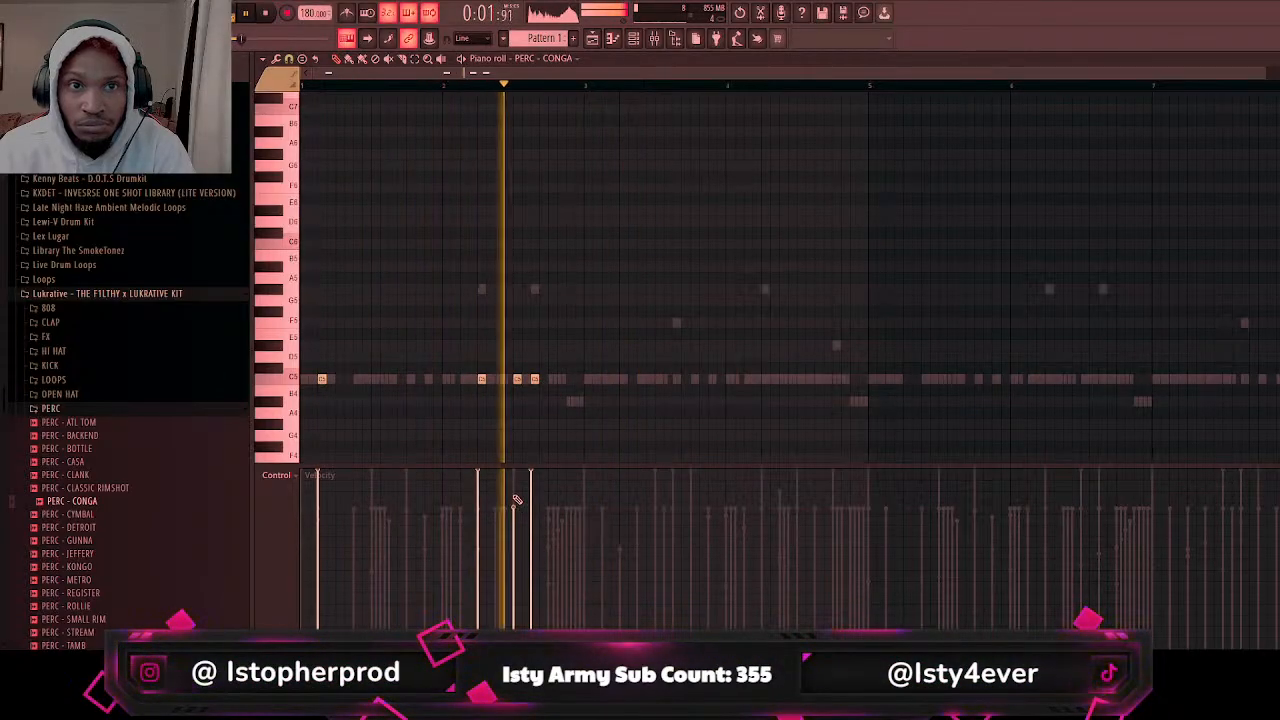
Step: Lower the existing conga velocities and add three C5 notes with rising velocities from beat 4 of bar 3 to beat 1 of bar 4
click(479, 508)
click(337, 493)
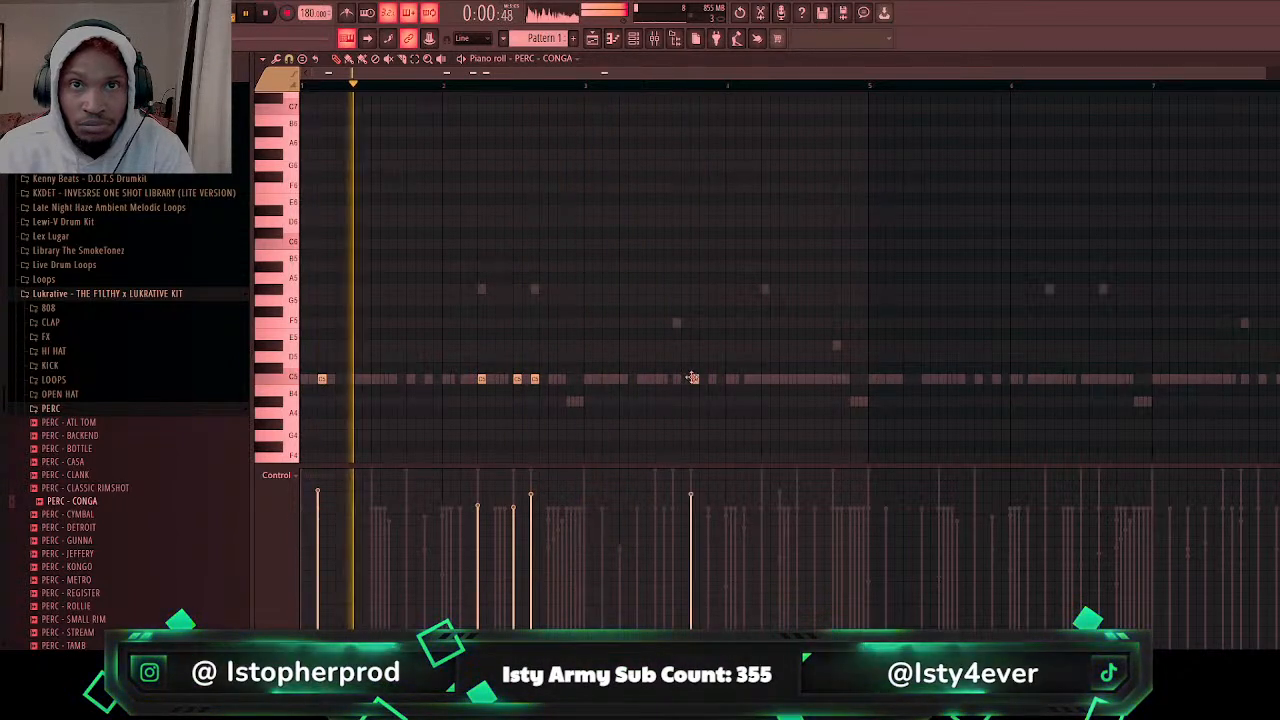
click(699, 379)
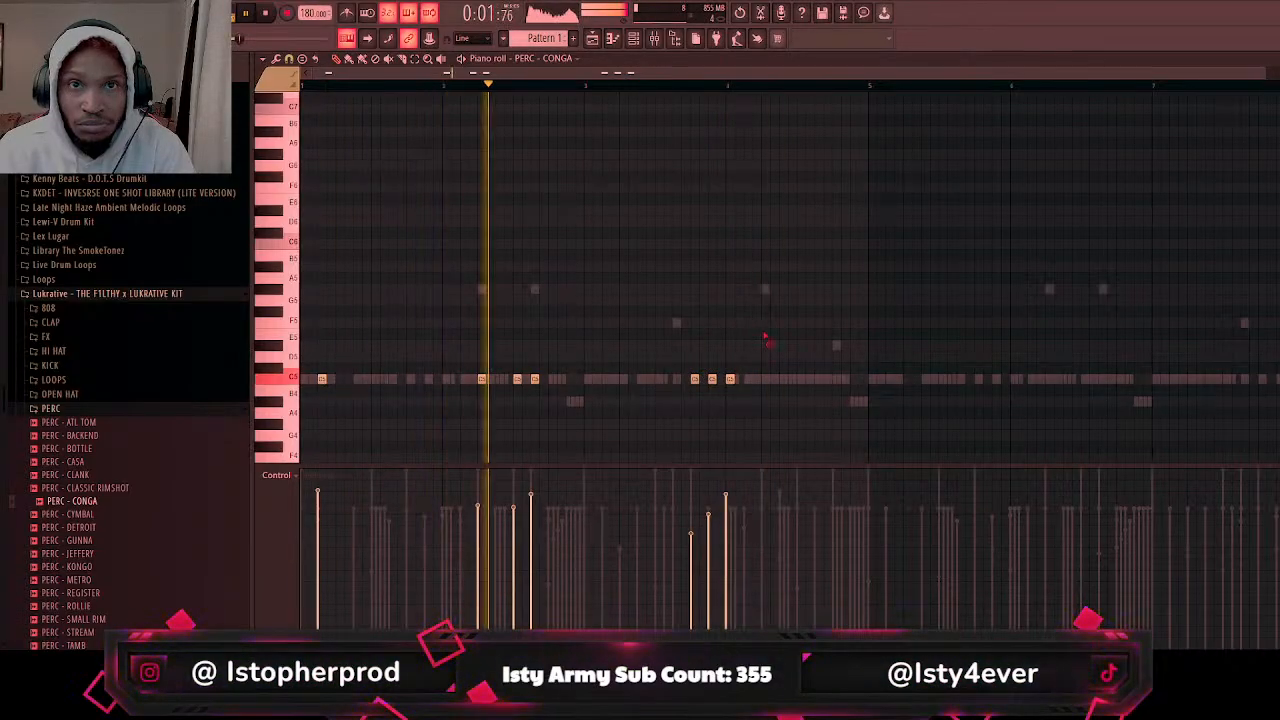
Step: Duplicate the conga phrase and shift the copy to start midway through beat 1 of bar 5, matching the original's timing
key(ctrl+b)
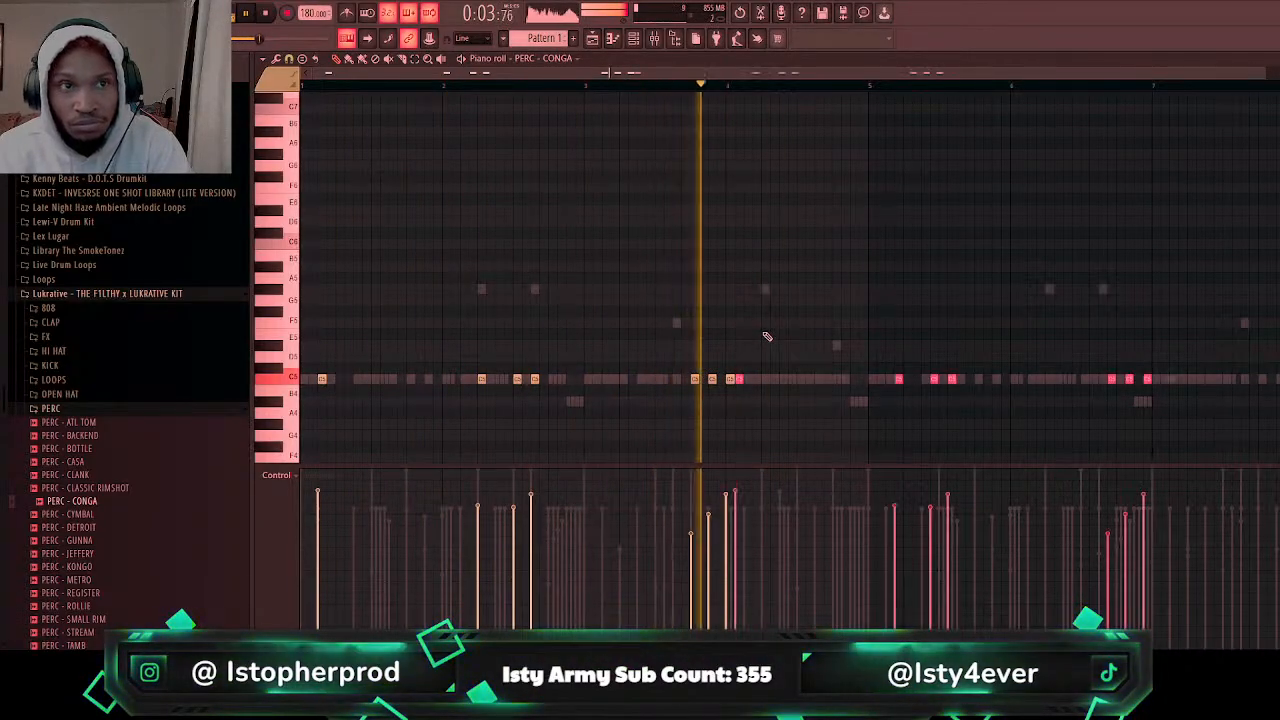
key(shift+Right)
key(shift+Right)
key(shift+Right)
key(shift+Right)
key(shift+Right)
key(shift+Right)
key(shift+Right)
key(shift+Right)
key(shift+Right)
key(shift+Right)
key(shift+Right)
key(shift+Right)
key(shift+Right)
key(shift+Right)
key(shift+Right)
key(shift+Right)
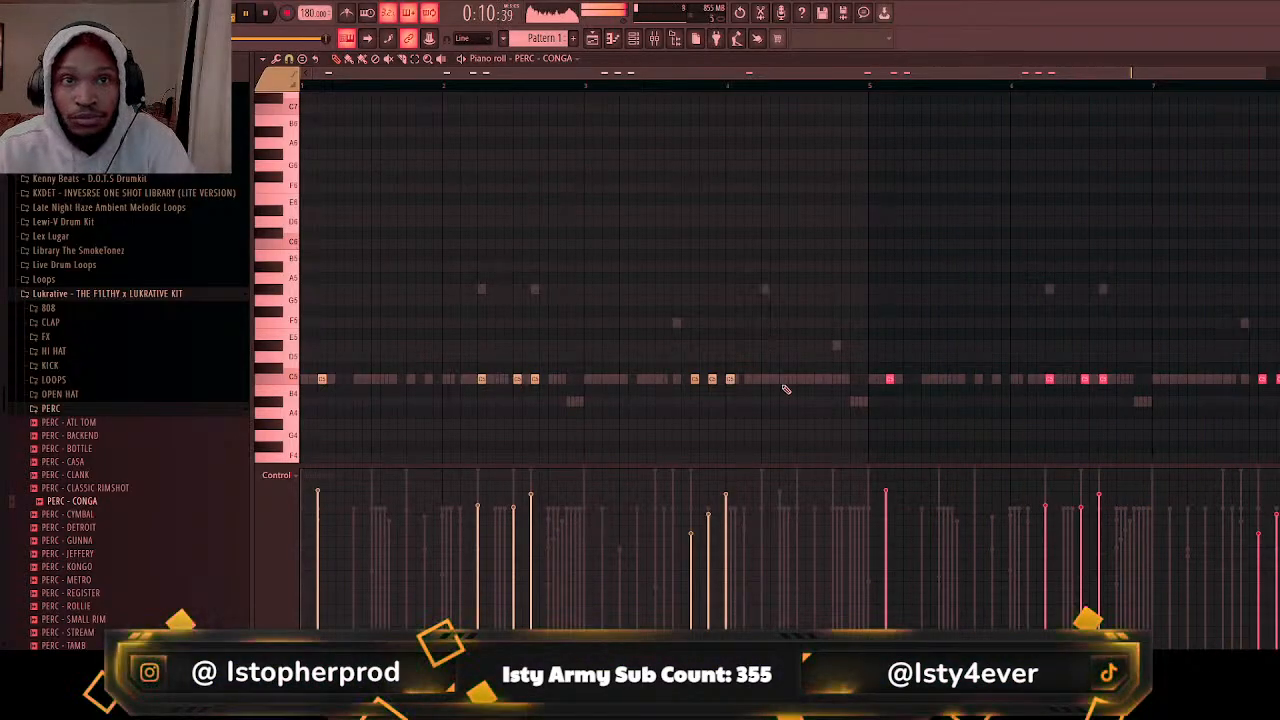
Step: In the aaliyah rim pattern, set bar 4's last two C5 notes midway through beat 3 and on beat 4, with evenly lowered velocities
key(F6)
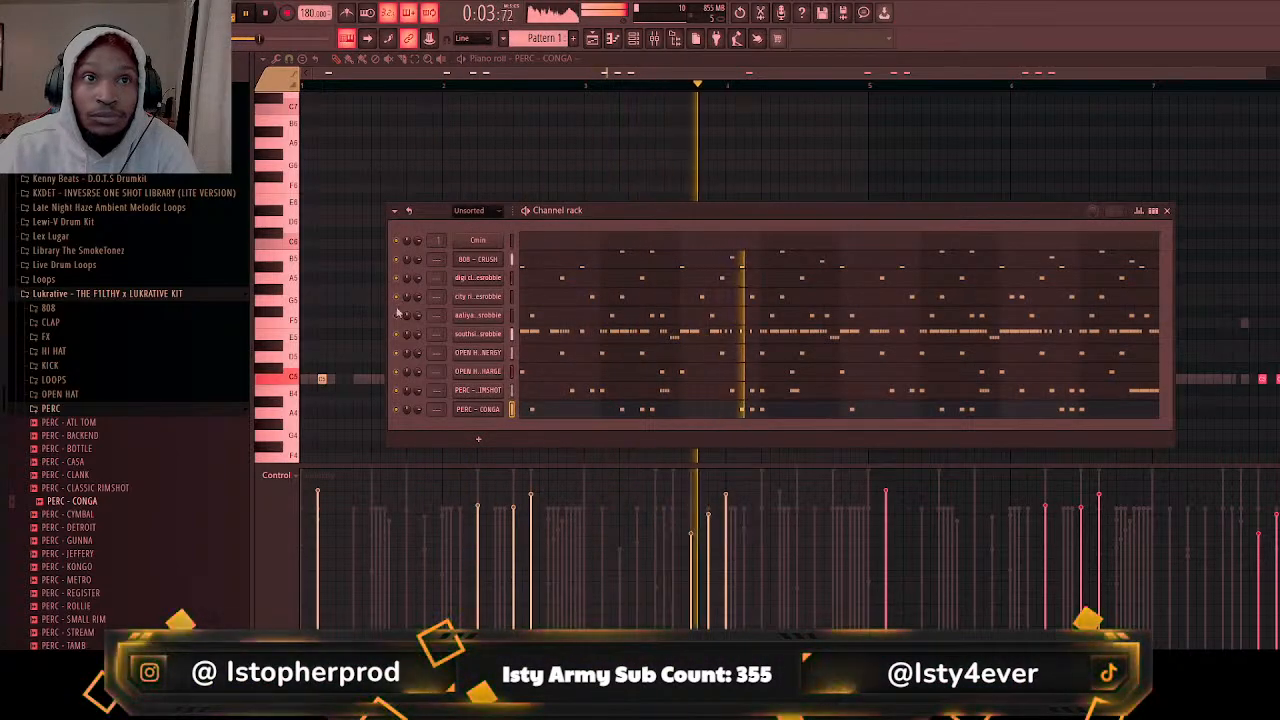
click(104, 409)
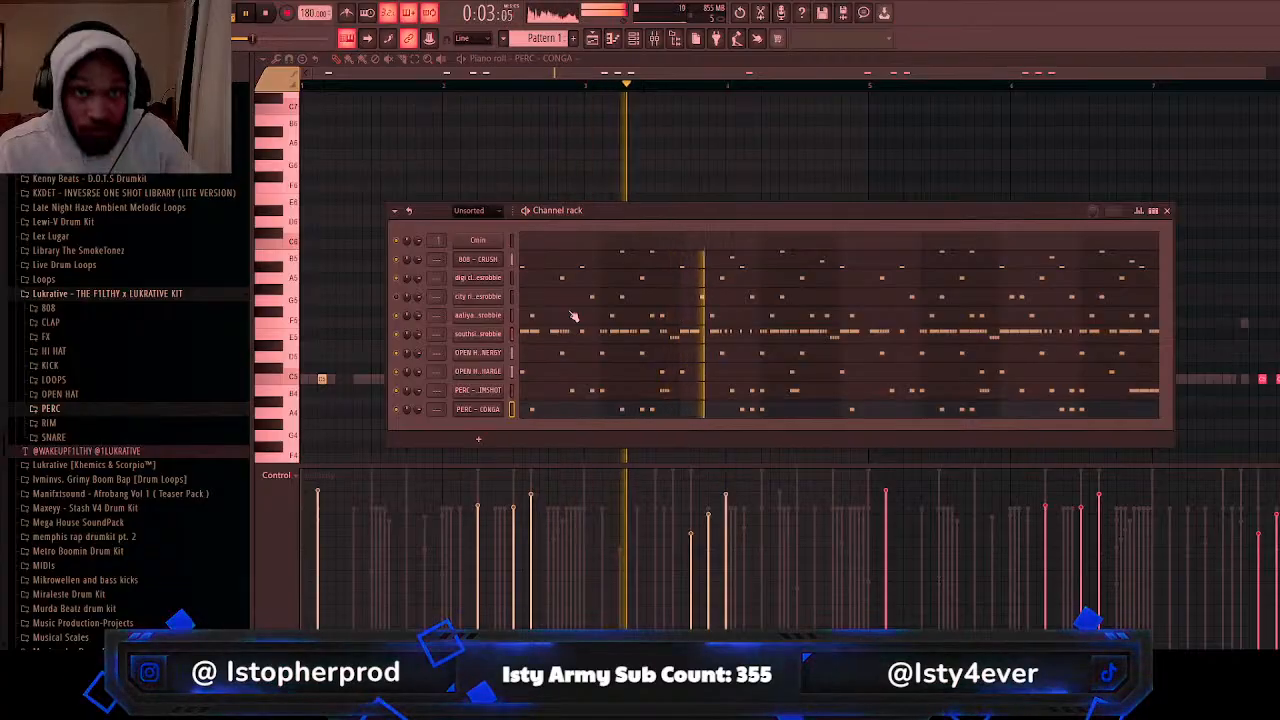
double_click(602, 316)
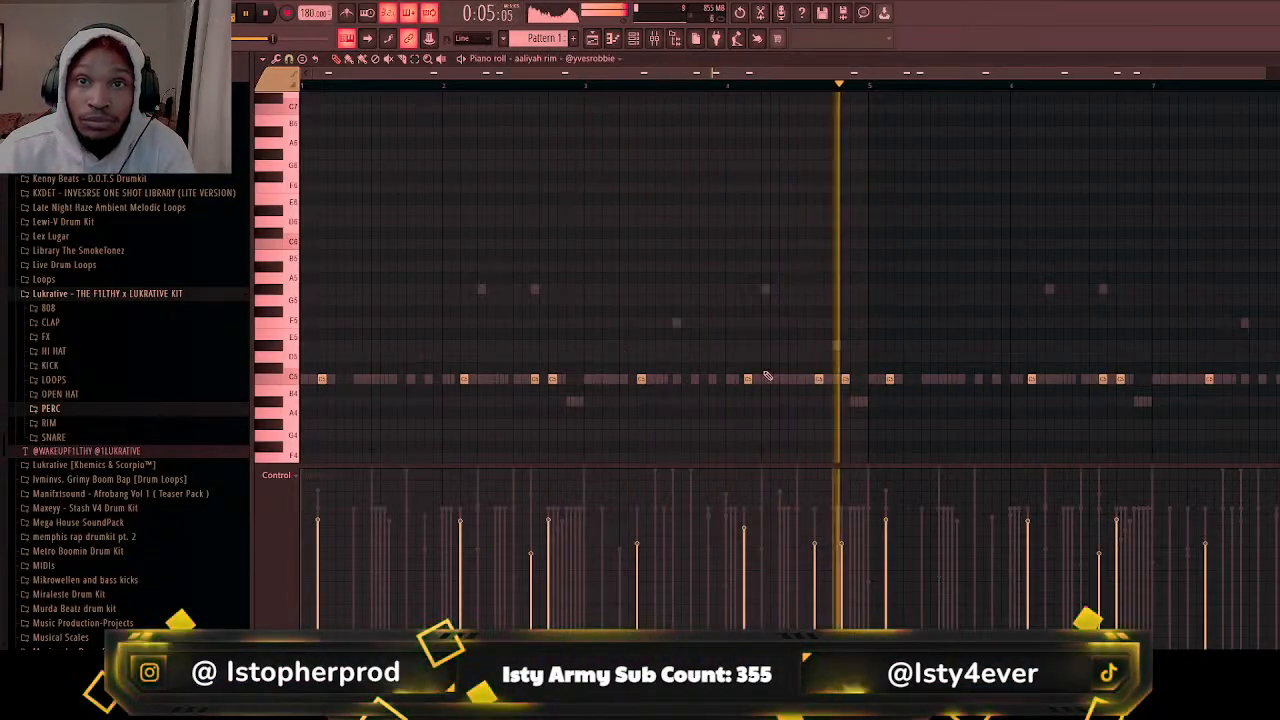
right_click(821, 381)
click(828, 379)
right_click(846, 383)
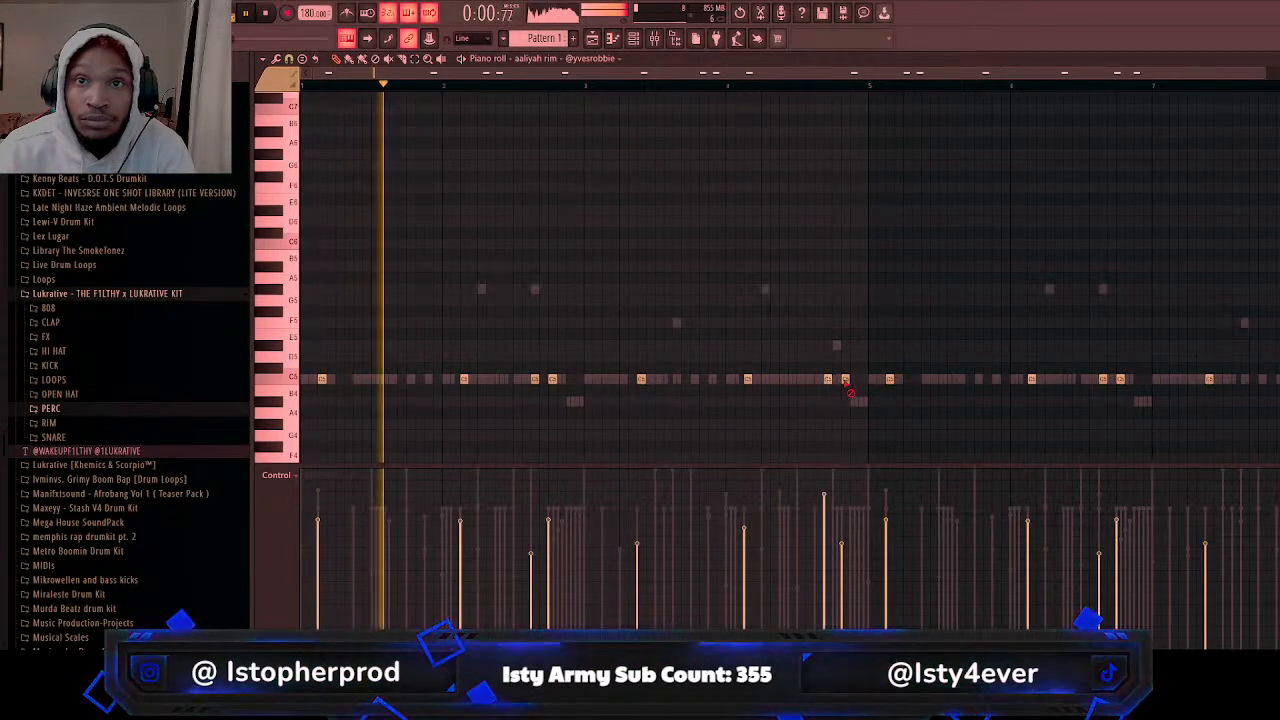
click(852, 381)
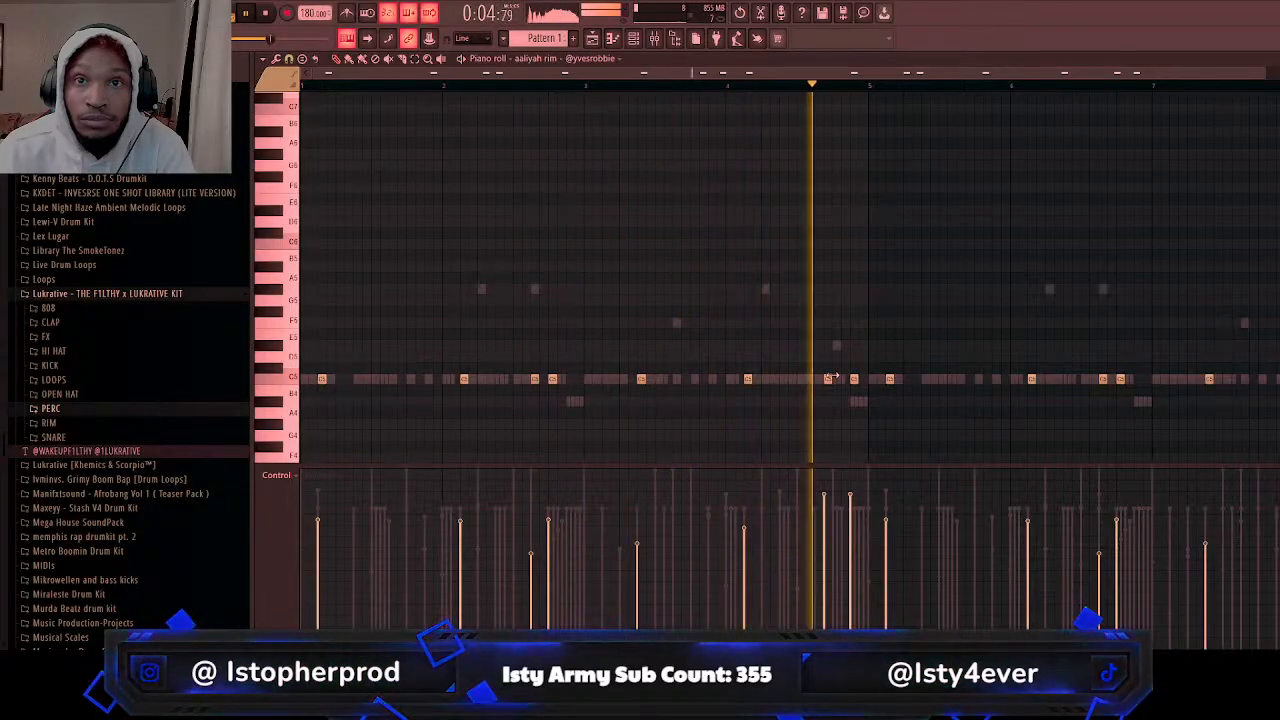
right_click(830, 380)
click(820, 381)
click(837, 381)
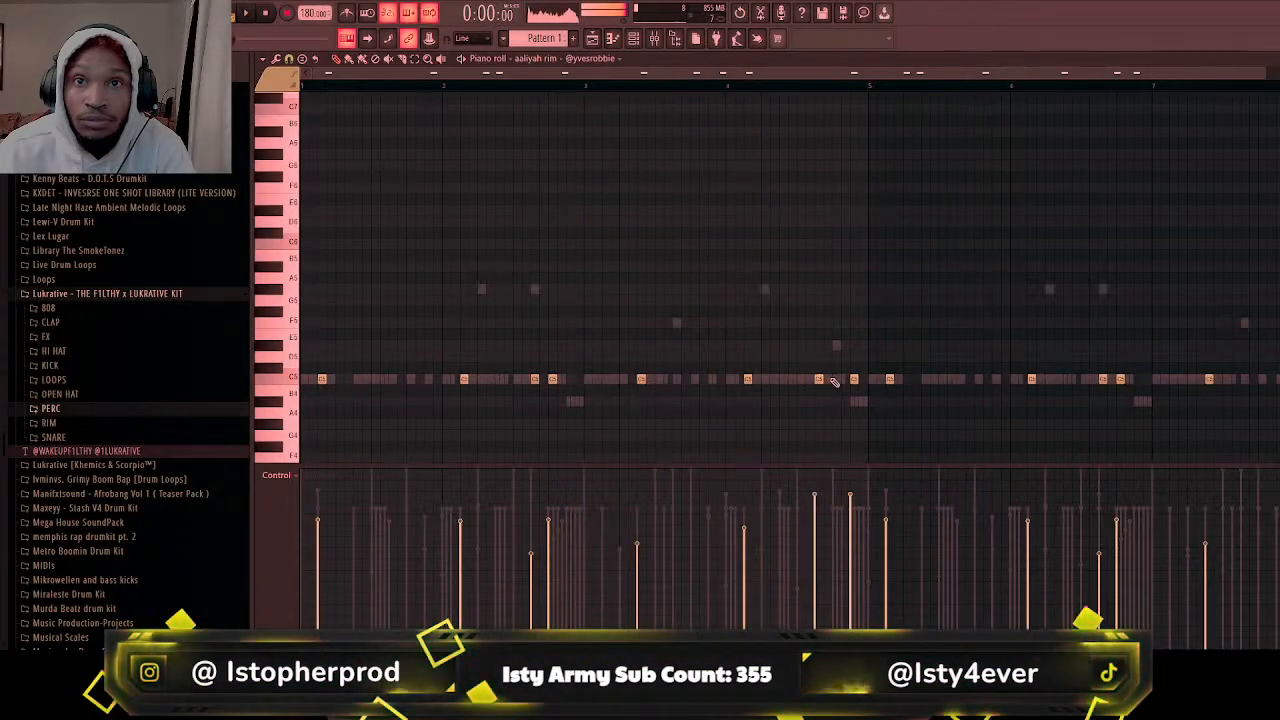
right_click(854, 381)
drag(811, 566, 833, 564)
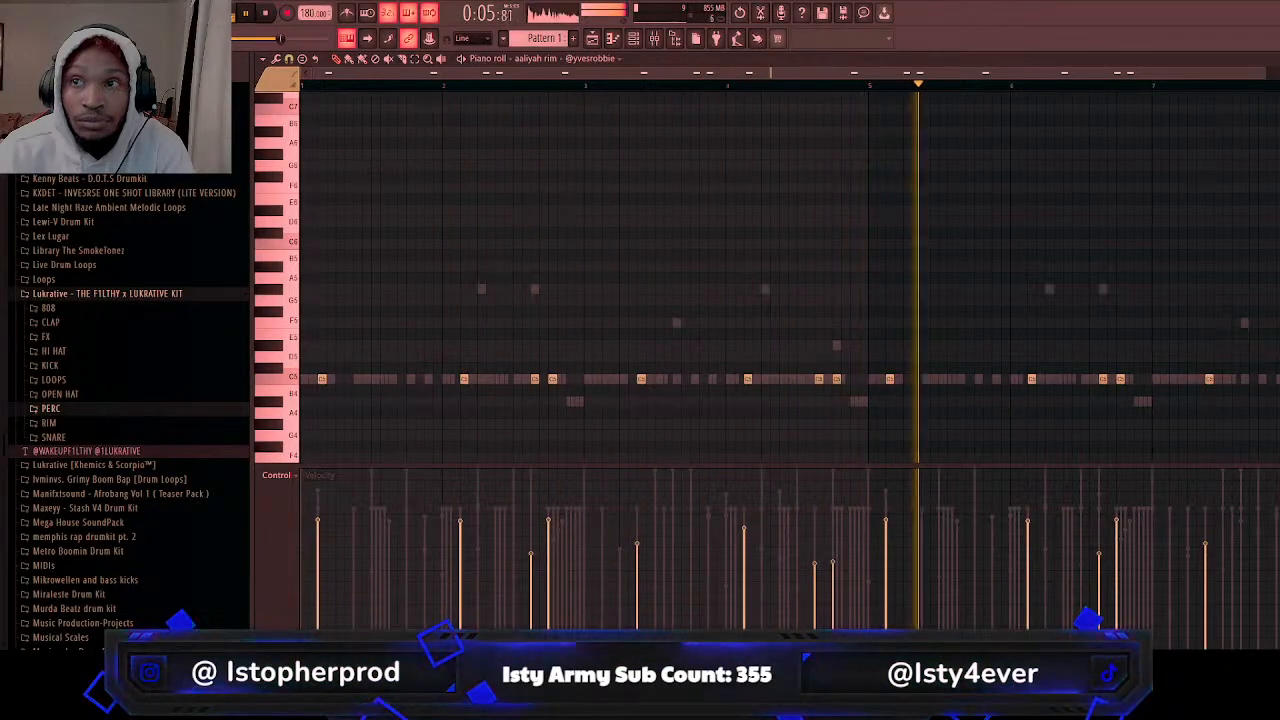
Step: List the samples in the kit's KICK folder and open the piano roll of the 808 - CRUSH channel
click(634, 39)
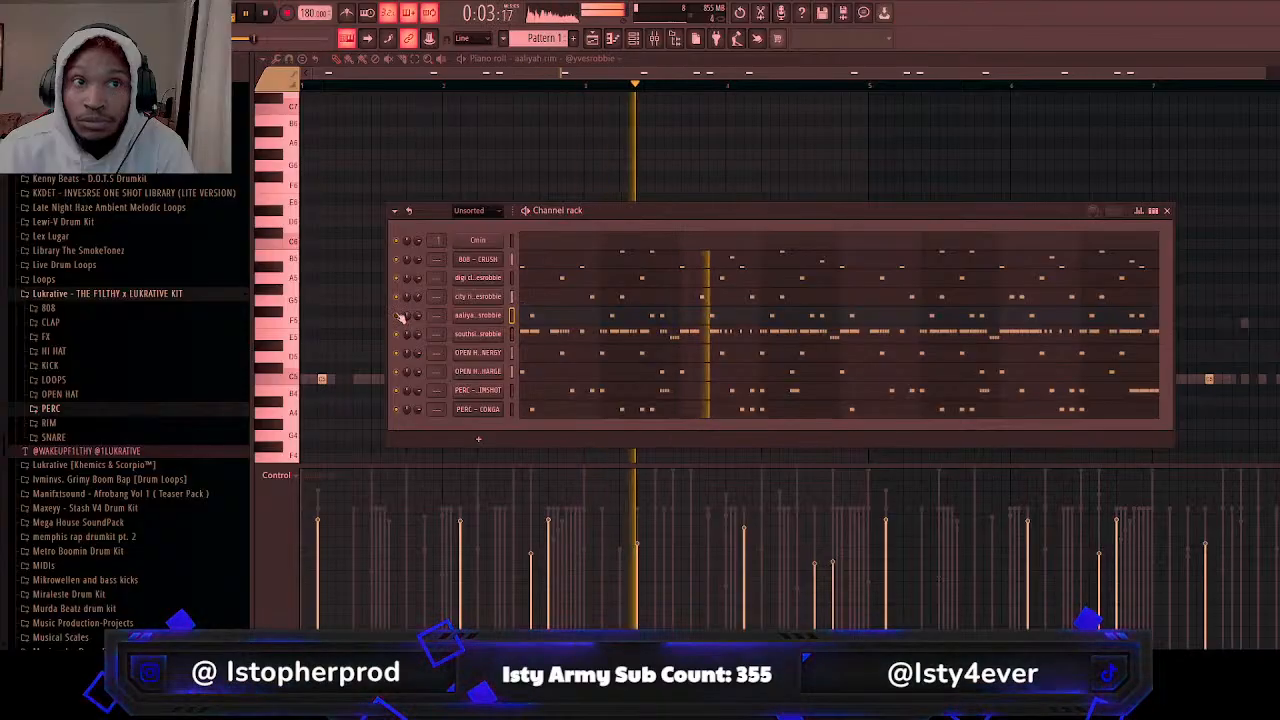
click(73, 412)
key(F5)
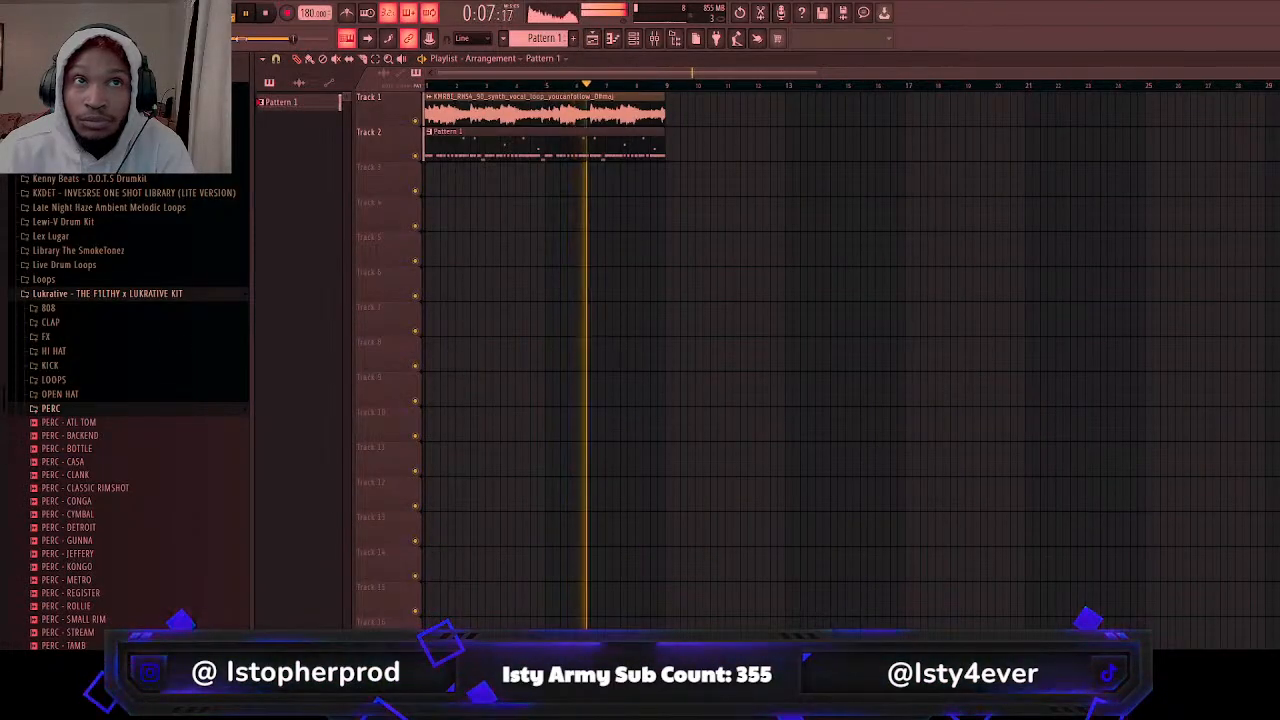
click(633, 40)
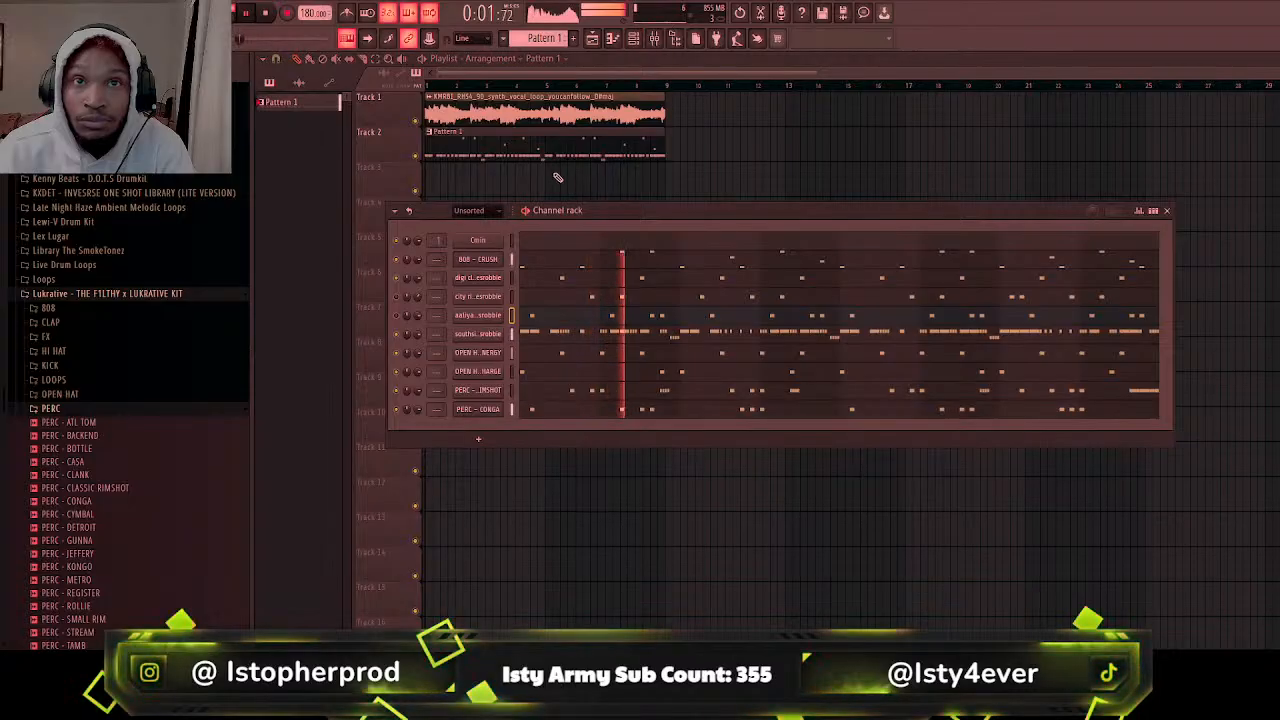
click(106, 410)
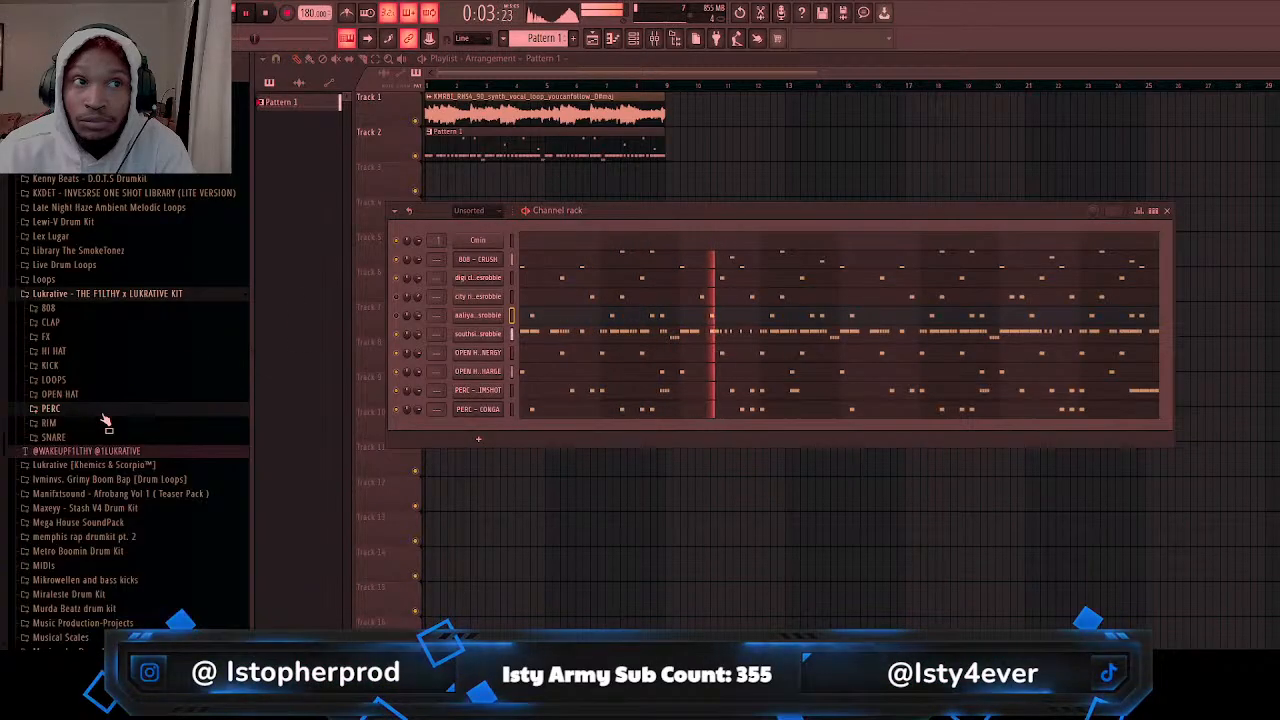
click(100, 365)
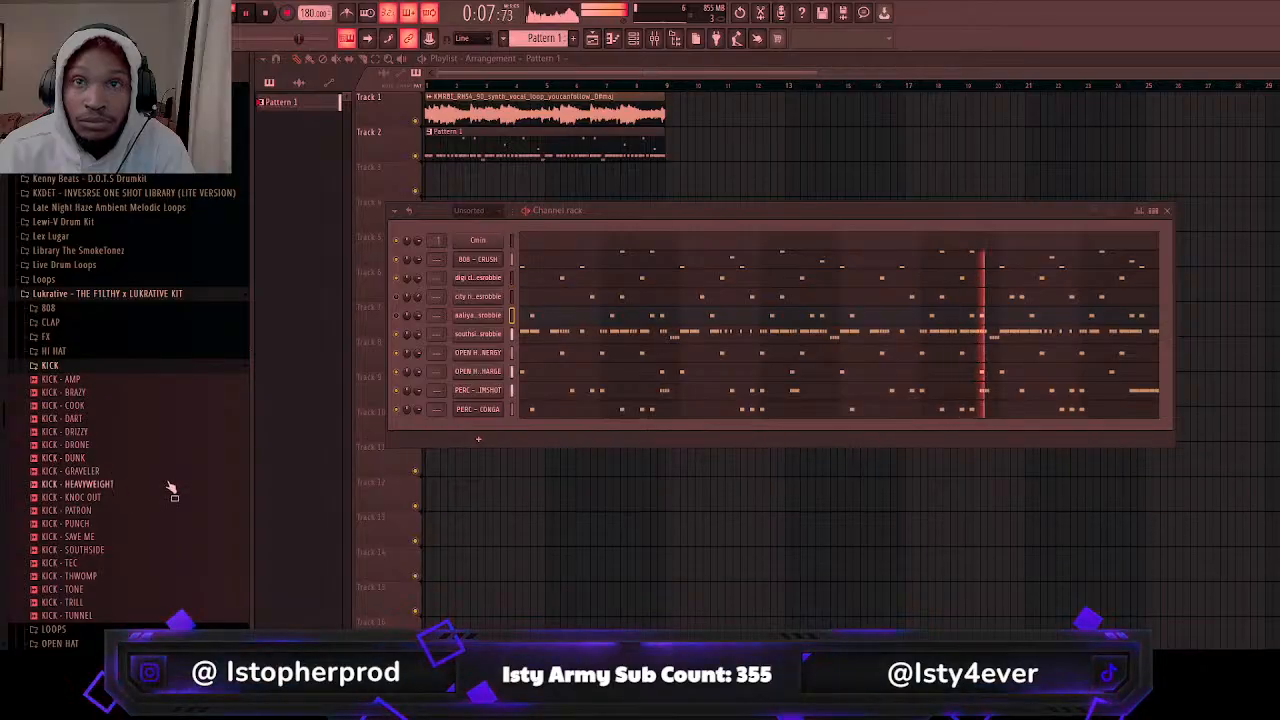
click(872, 261)
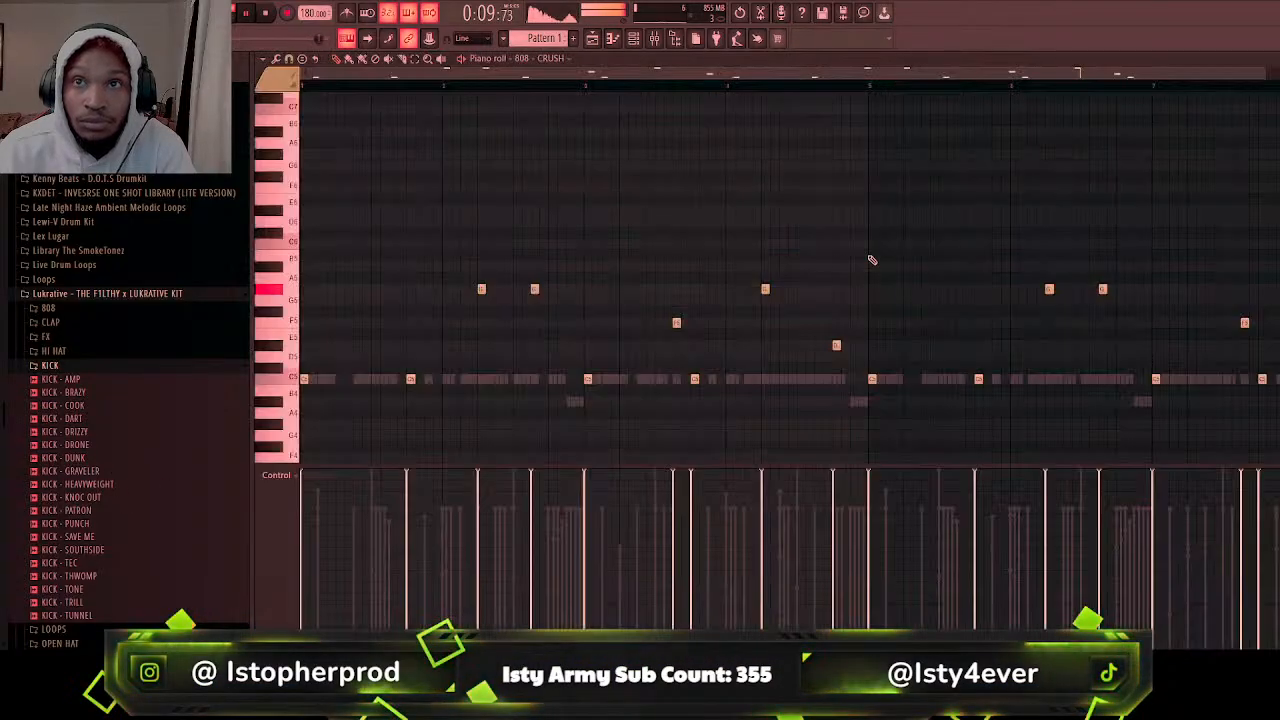
Step: In the 808 - CRUSH pattern, replace bar 3's F5 note with a D#5 midway through beat 3
key(space)
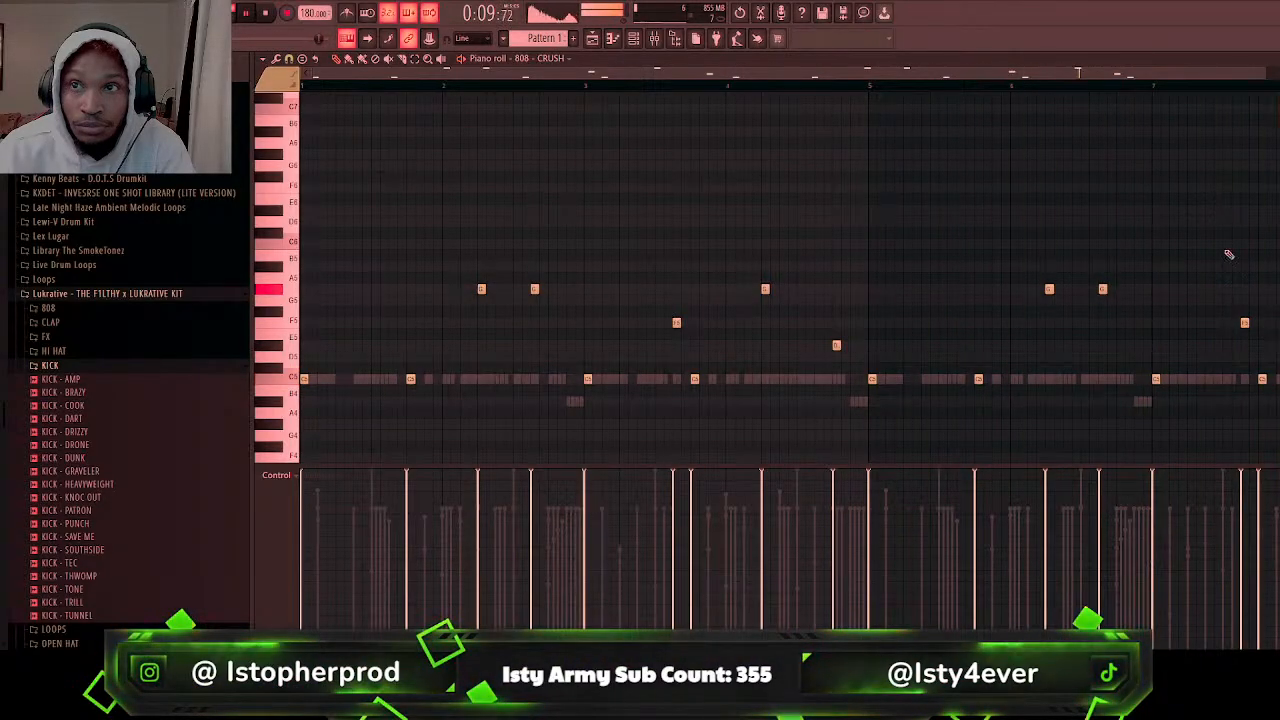
right_click(676, 322)
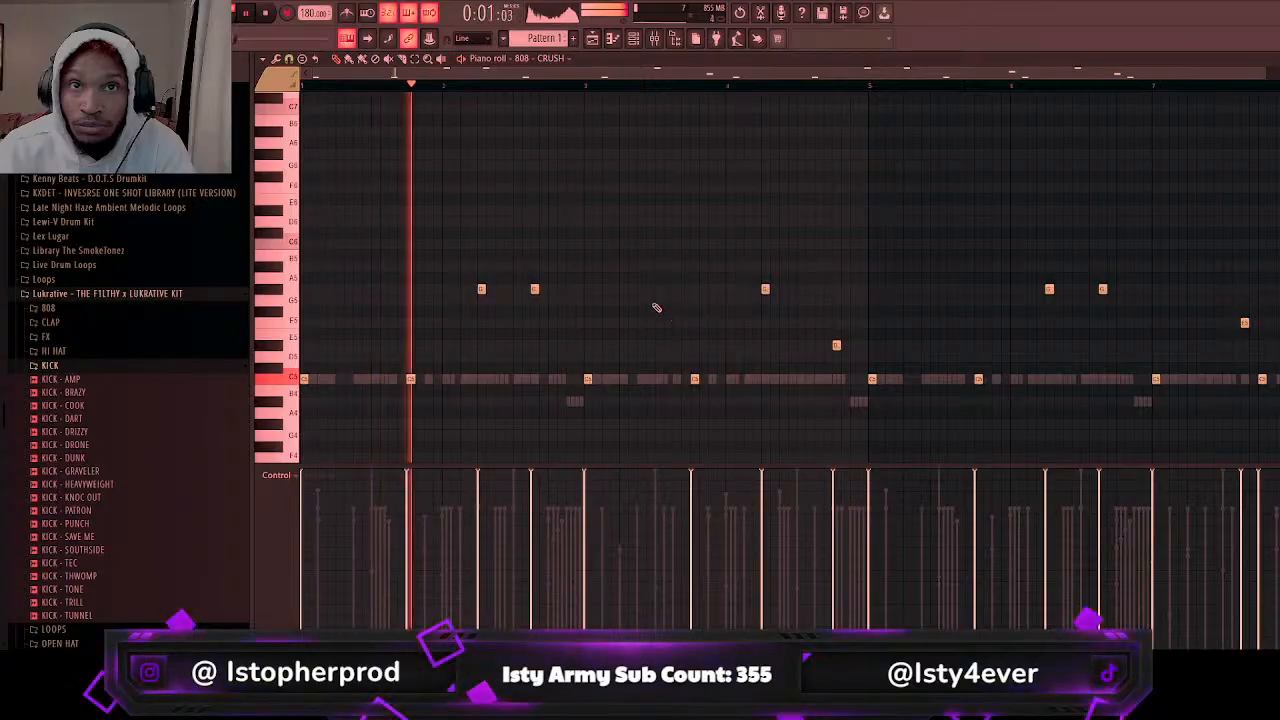
click(642, 300)
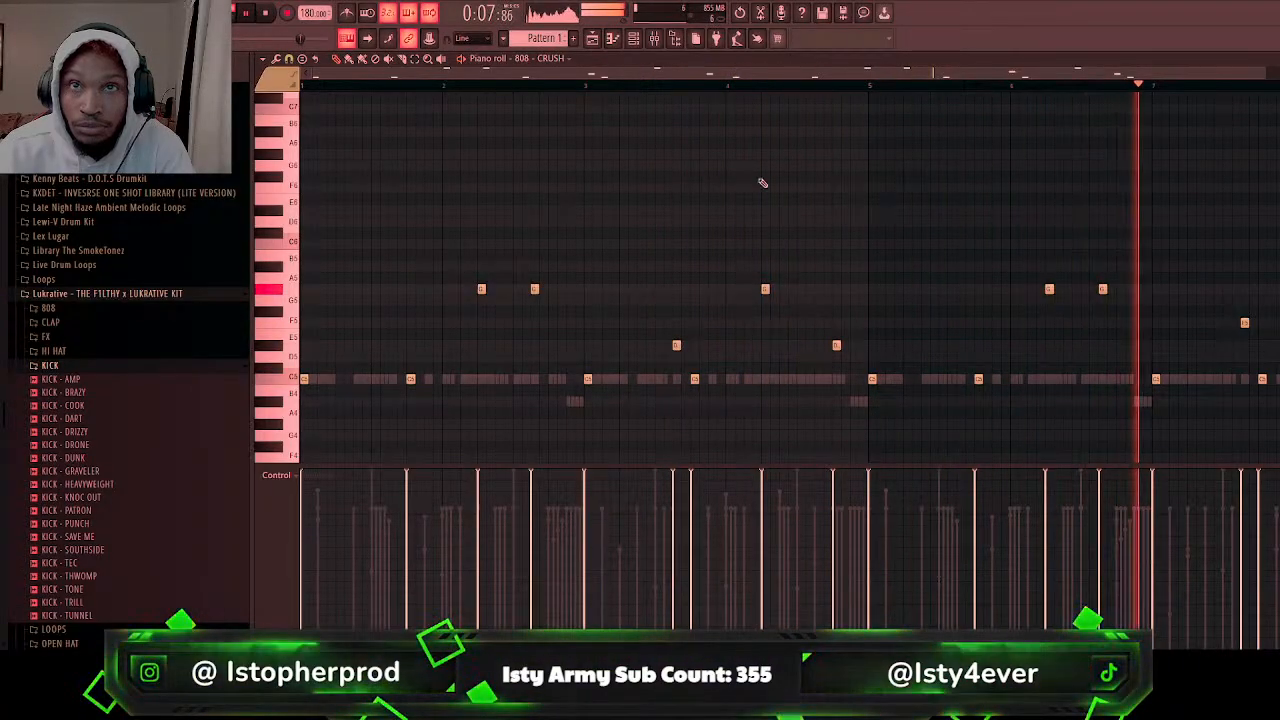
Step: Add The Cave Kick from the Kenny Beats drumkit as a channel below 808 - CRUSH and open its piano roll
click(633, 38)
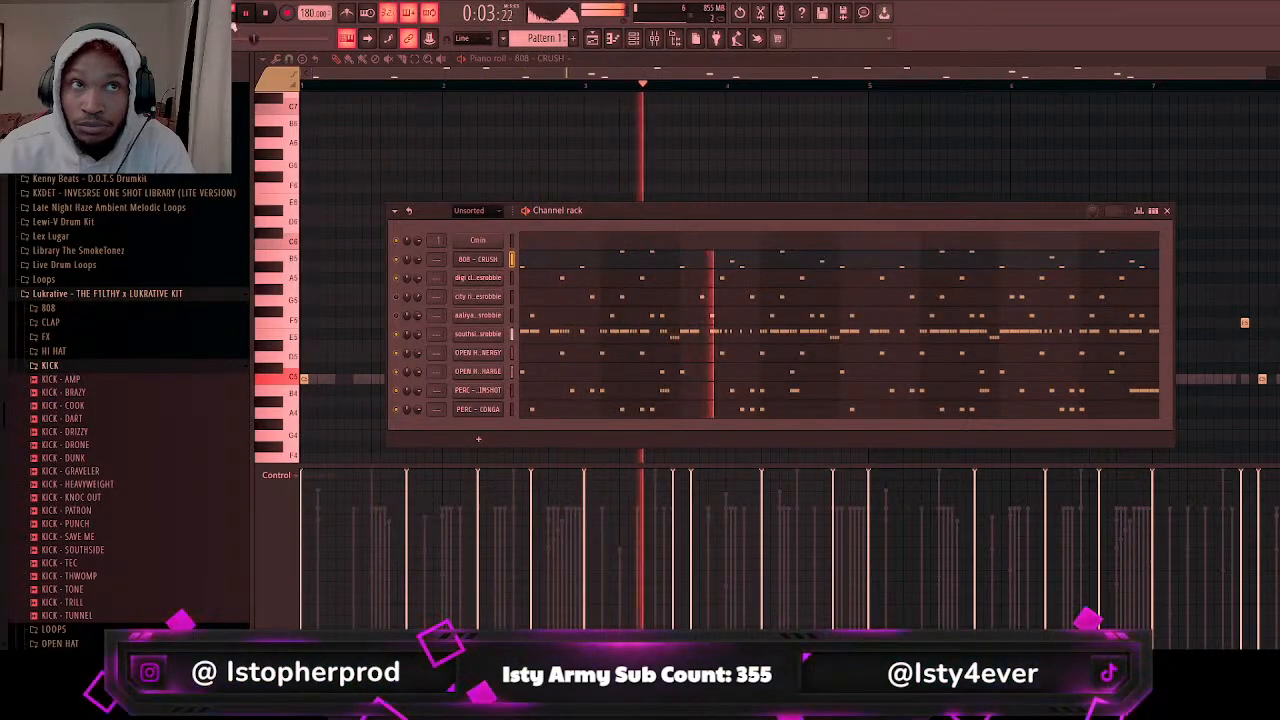
click(88, 178)
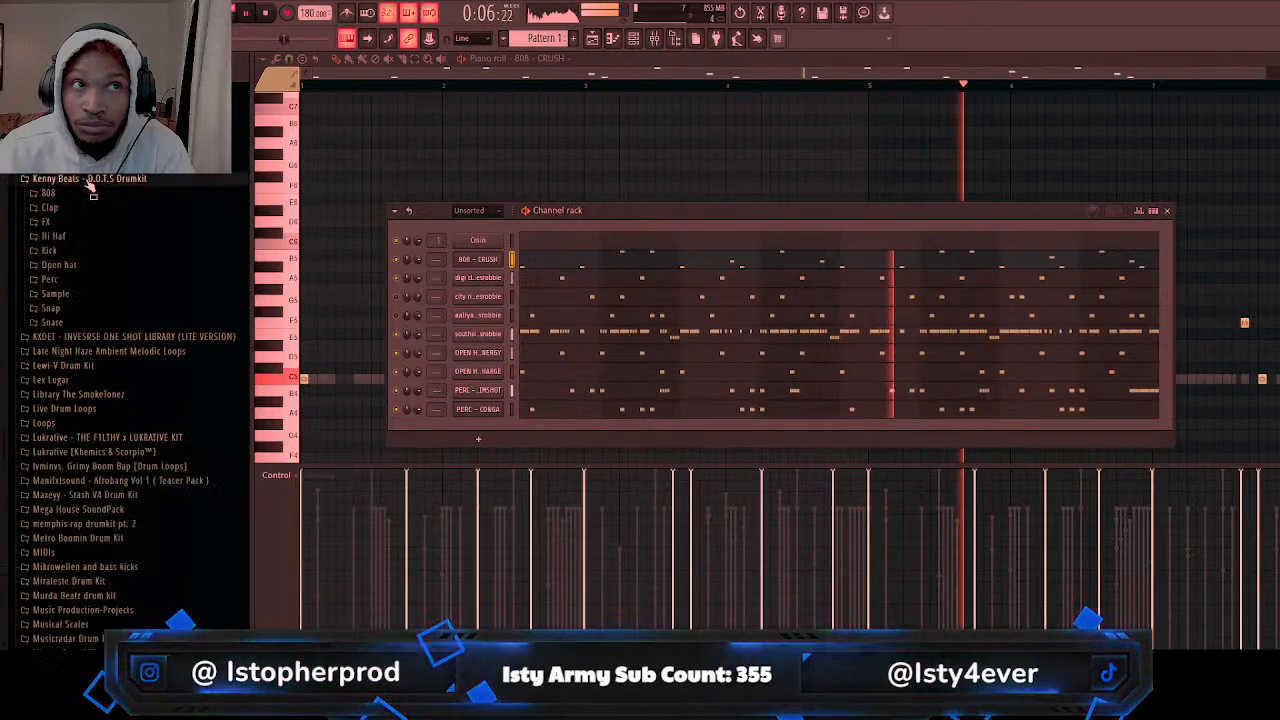
click(92, 251)
click(104, 294)
click(107, 266)
click(108, 278)
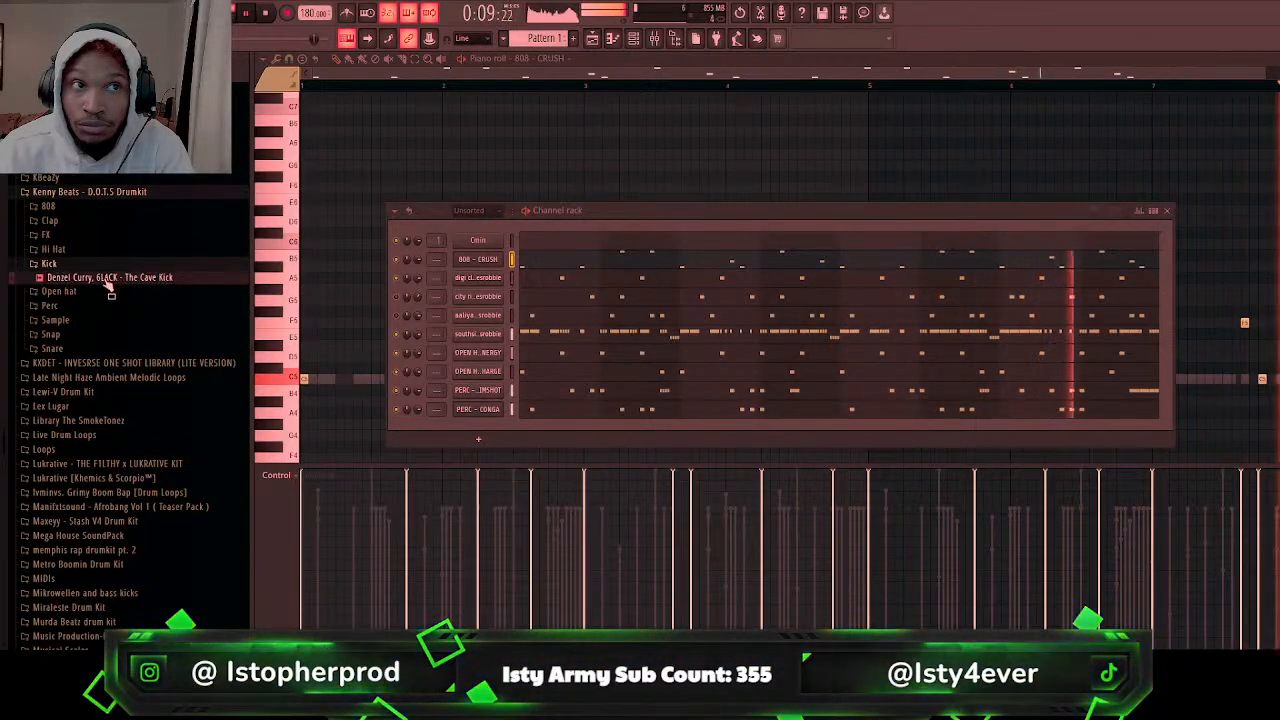
drag(460, 280, 466, 271)
click(531, 280)
Step: Place C5 kicks on bar 1 beat 1 and bar 2 beats 2, 3 and midway through 3, with a lower velocity on beat 3
click(303, 371)
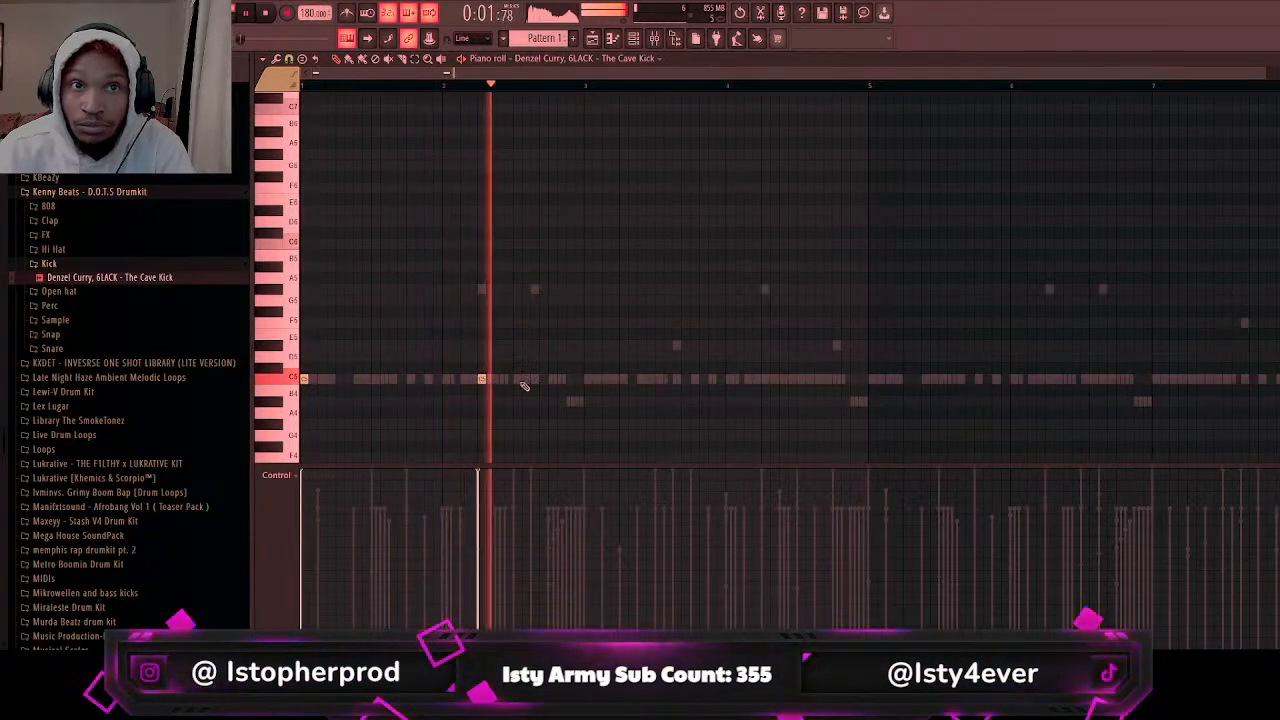
click(533, 378)
key(space)
click(517, 379)
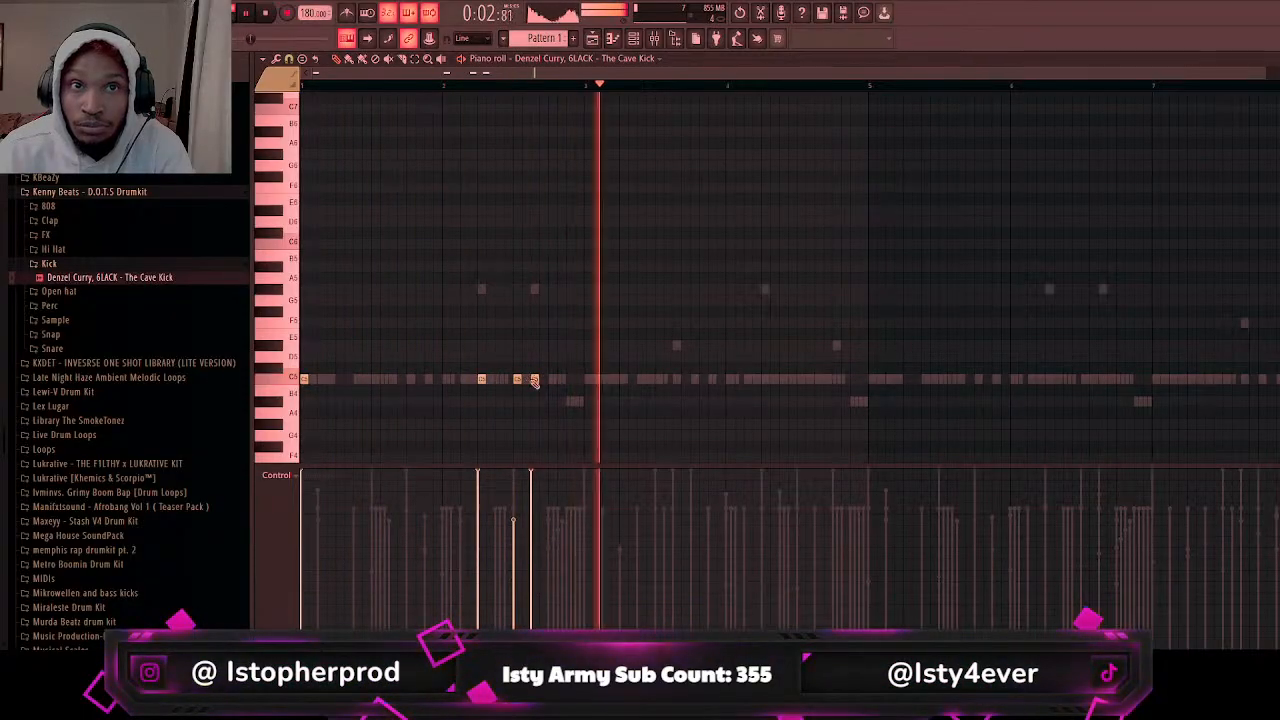
key(space)
Step: Add full-velocity C5 kick notes on beats 1 and 4 of bar 3 and beats 2 and 4 of bar 4
click(587, 379)
click(676, 379)
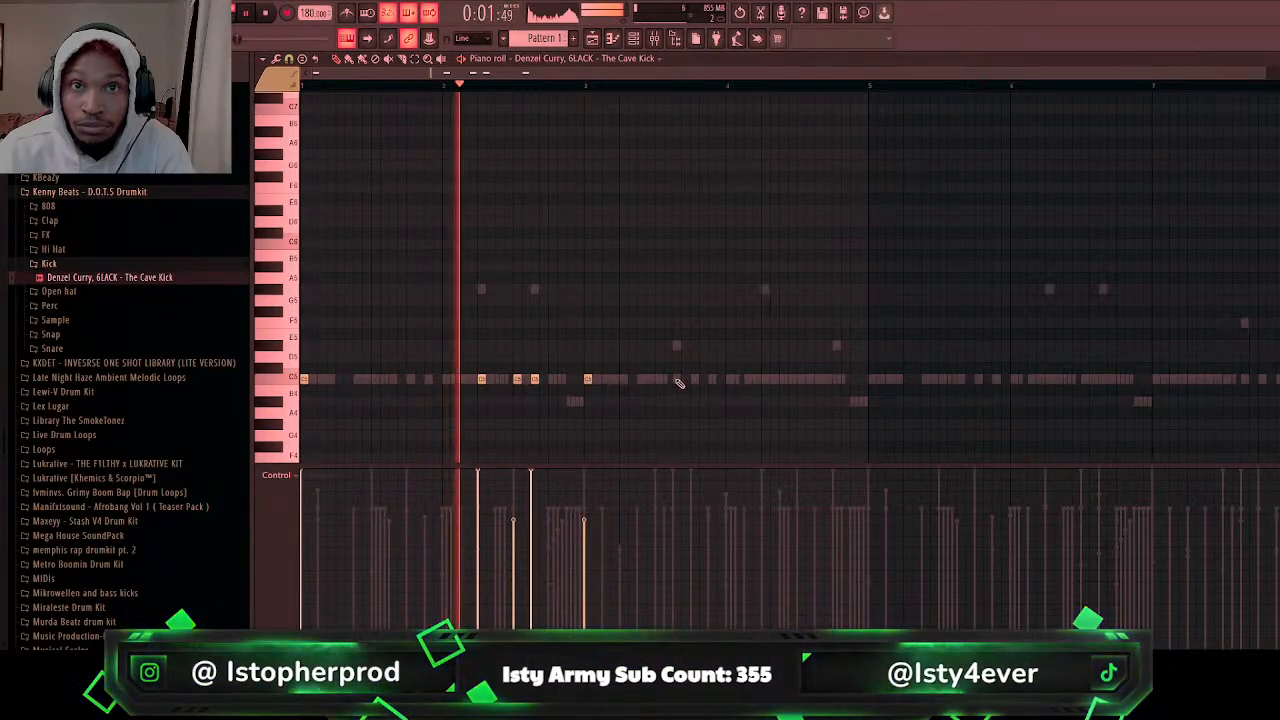
click(762, 379)
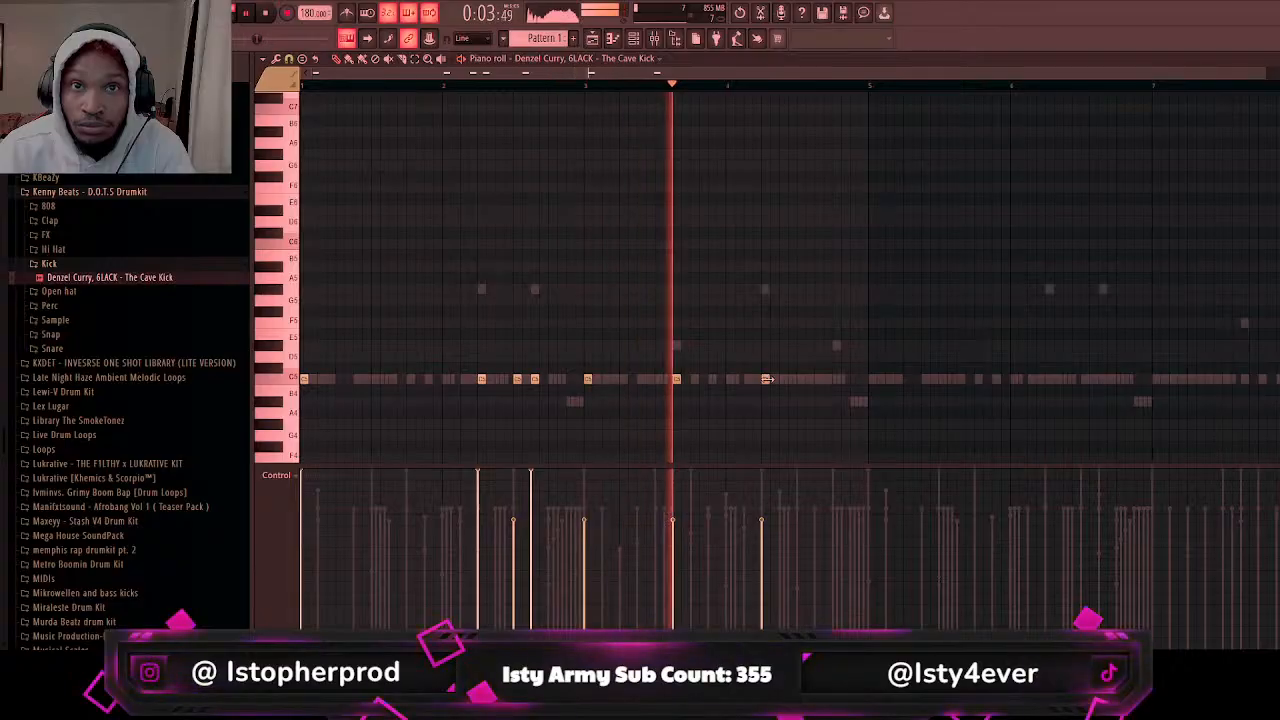
right_click(678, 379)
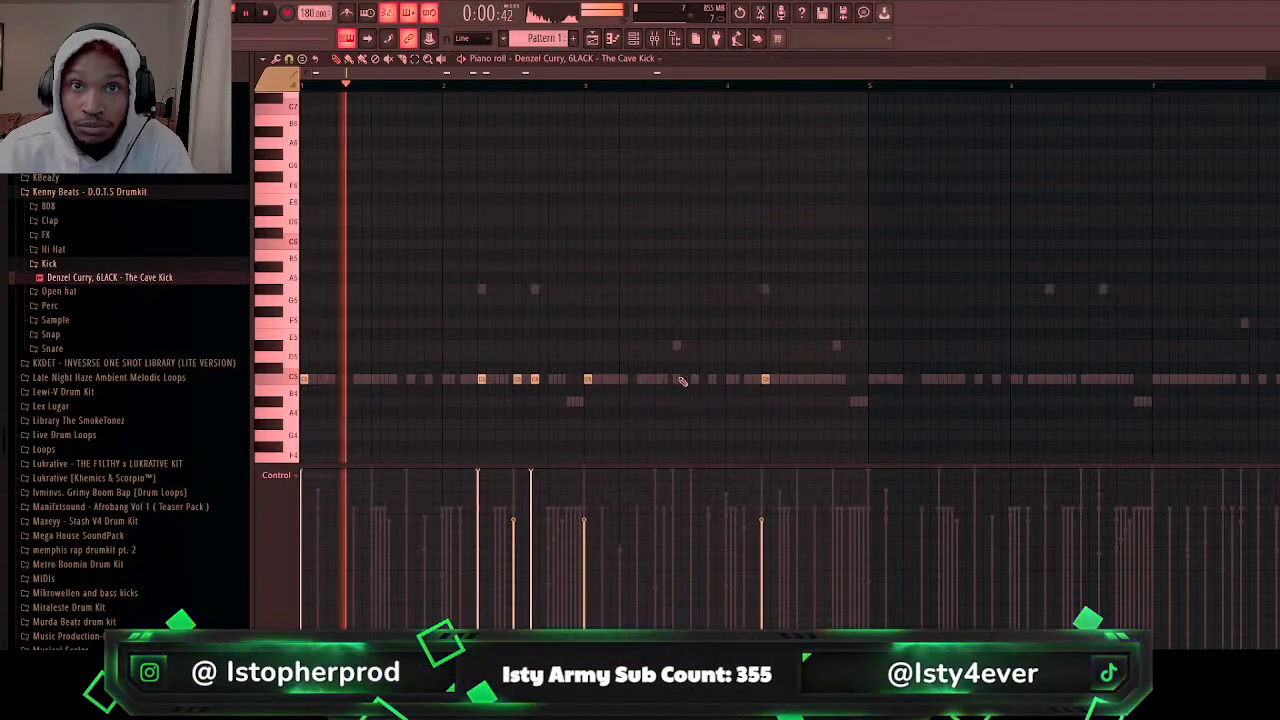
click(694, 379)
click(836, 381)
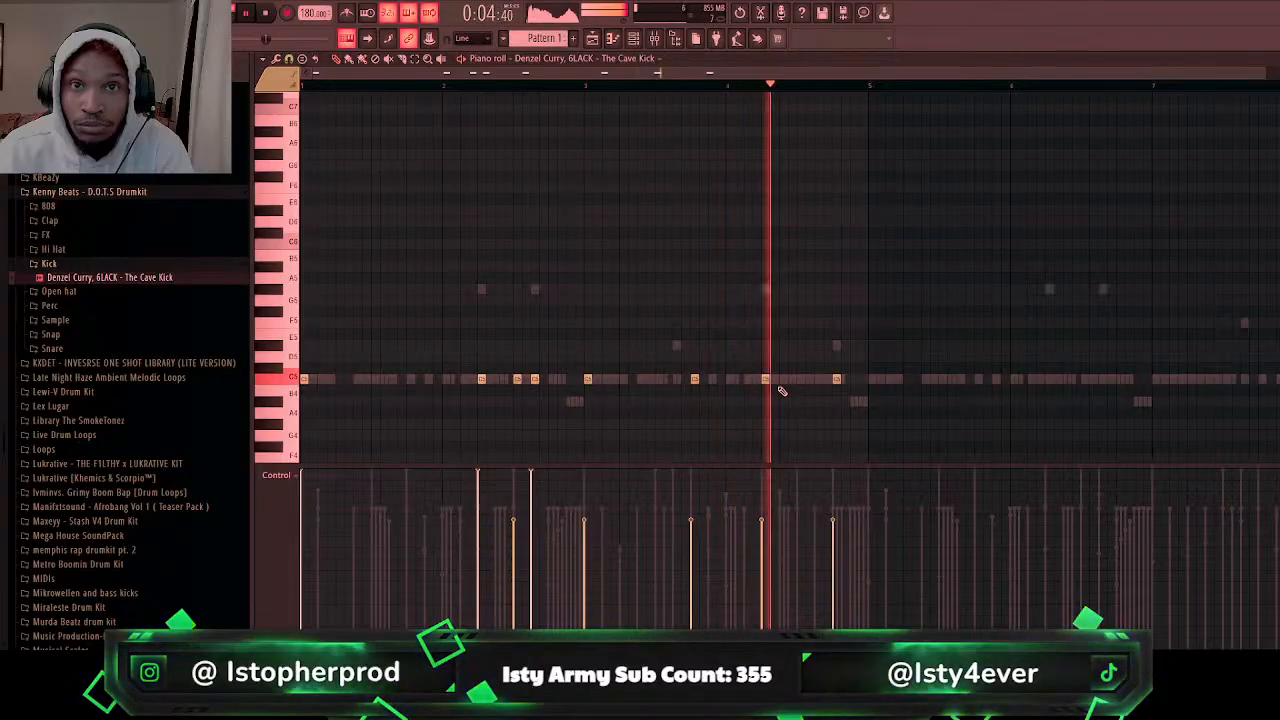
mouse_move(703, 465)
mouse_down()
mouse_move(590, 432)
mouse_move(651, 449)
mouse_move(857, 458)
mouse_up()
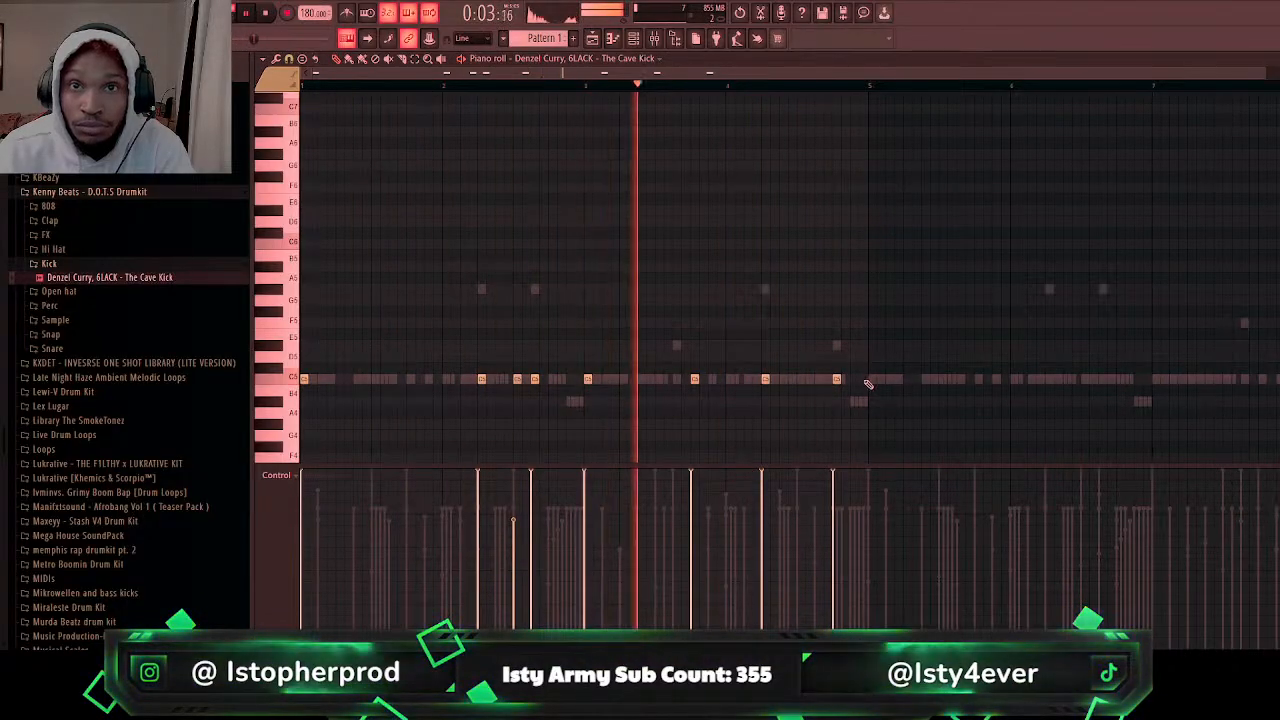
Step: Duplicate the four-bar kick phrase and shift the copy to start on beat 1 of bar 5
key(ctrl+v)
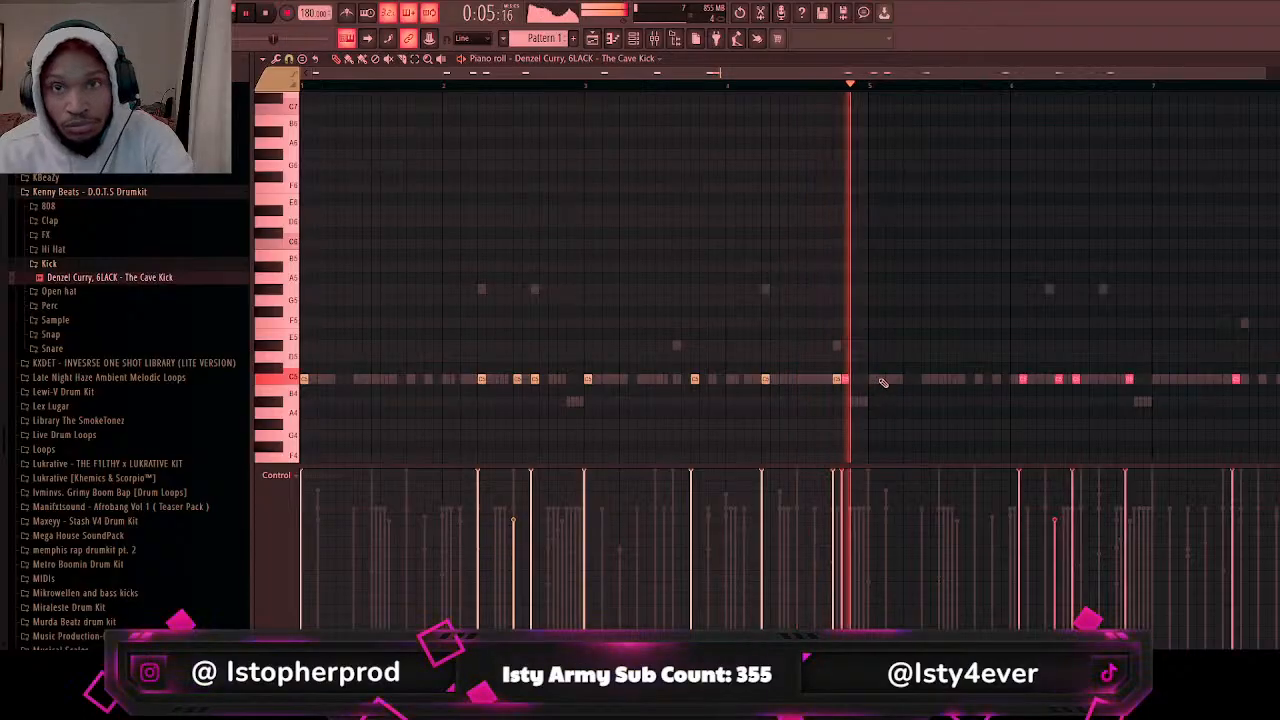
key(shift+Right)
key(shift+Right)
key(shift+Right)
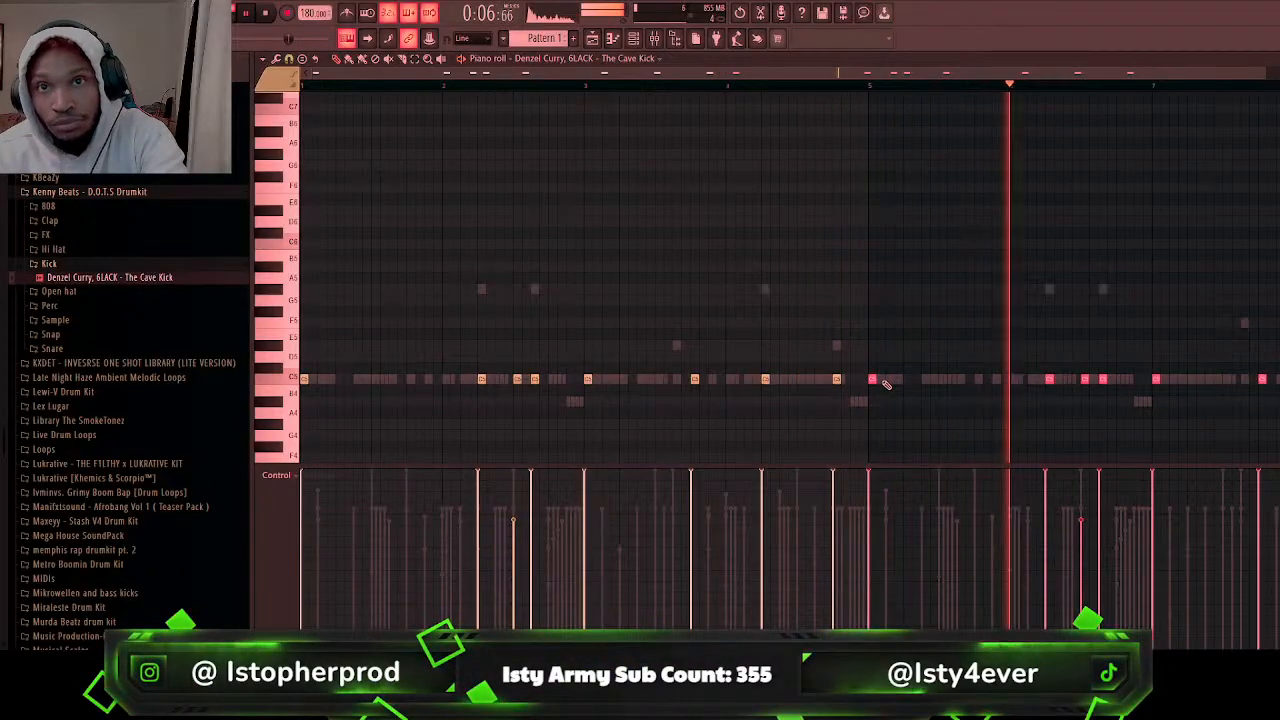
ctrl+click(908, 322)
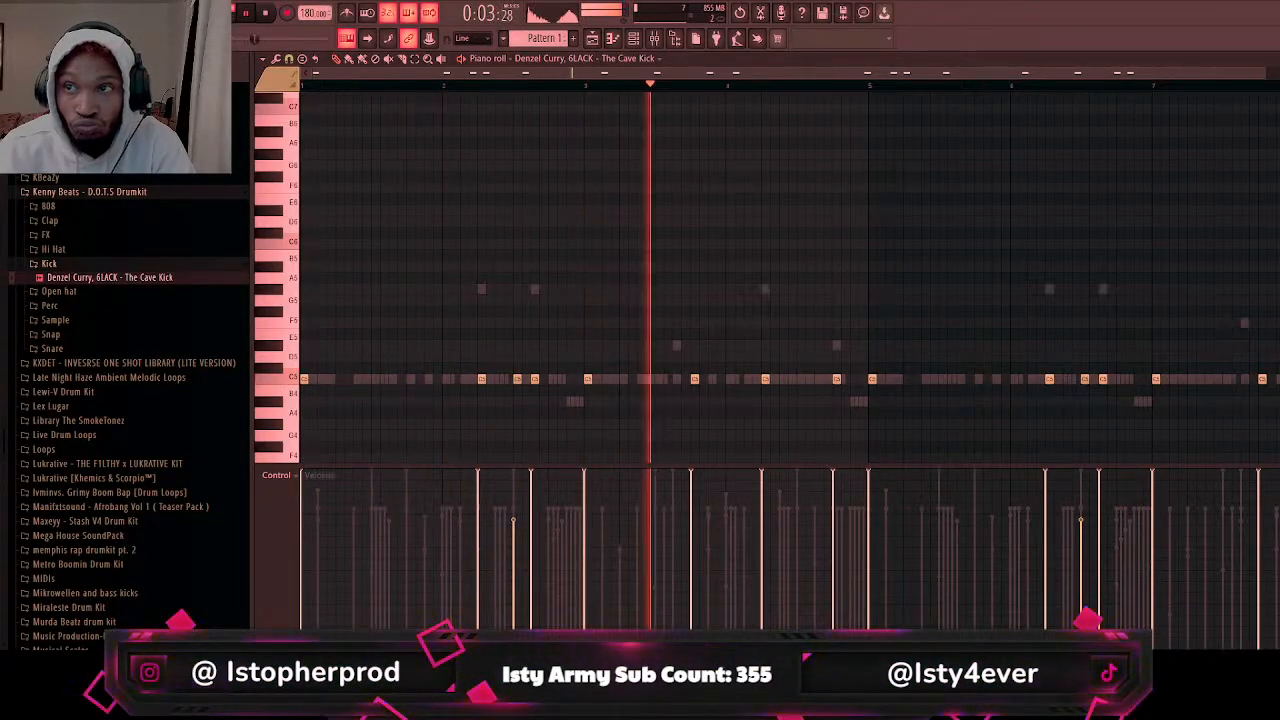
Step: Review the 808 - CRUSH channel's cut group, envelope and precomputed effects settings
key(F6)
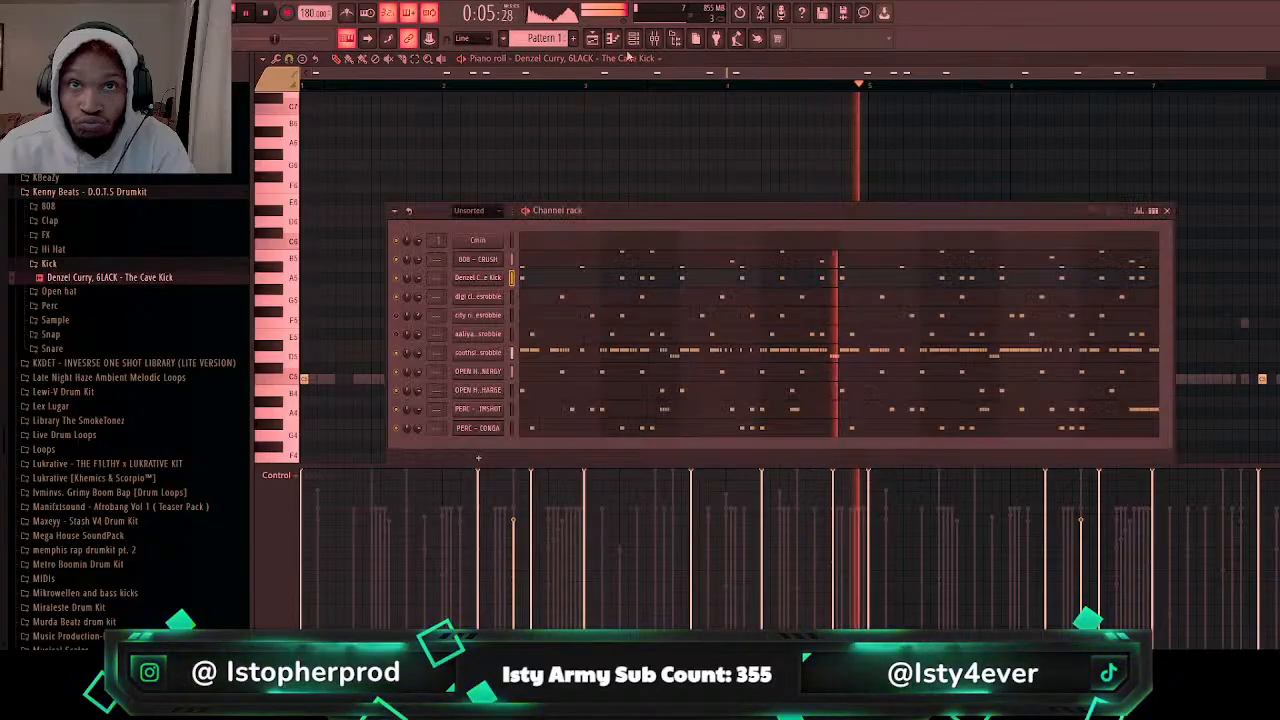
click(466, 260)
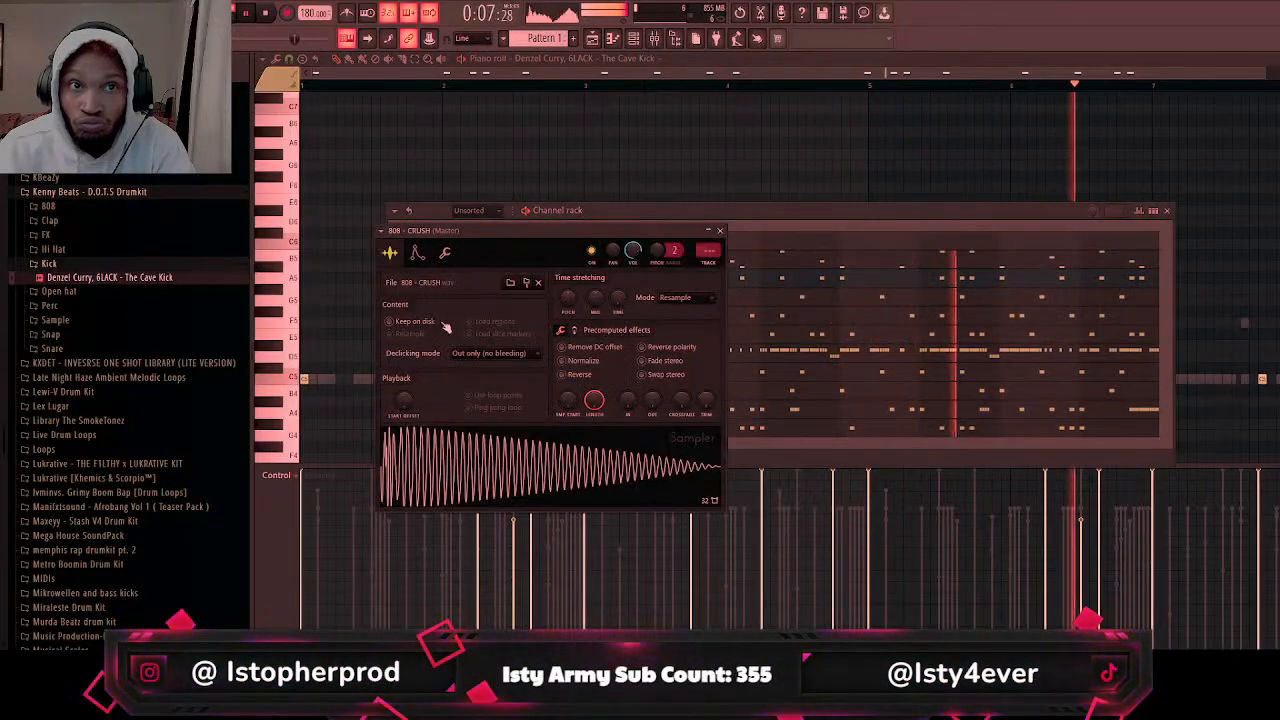
click(417, 252)
click(445, 252)
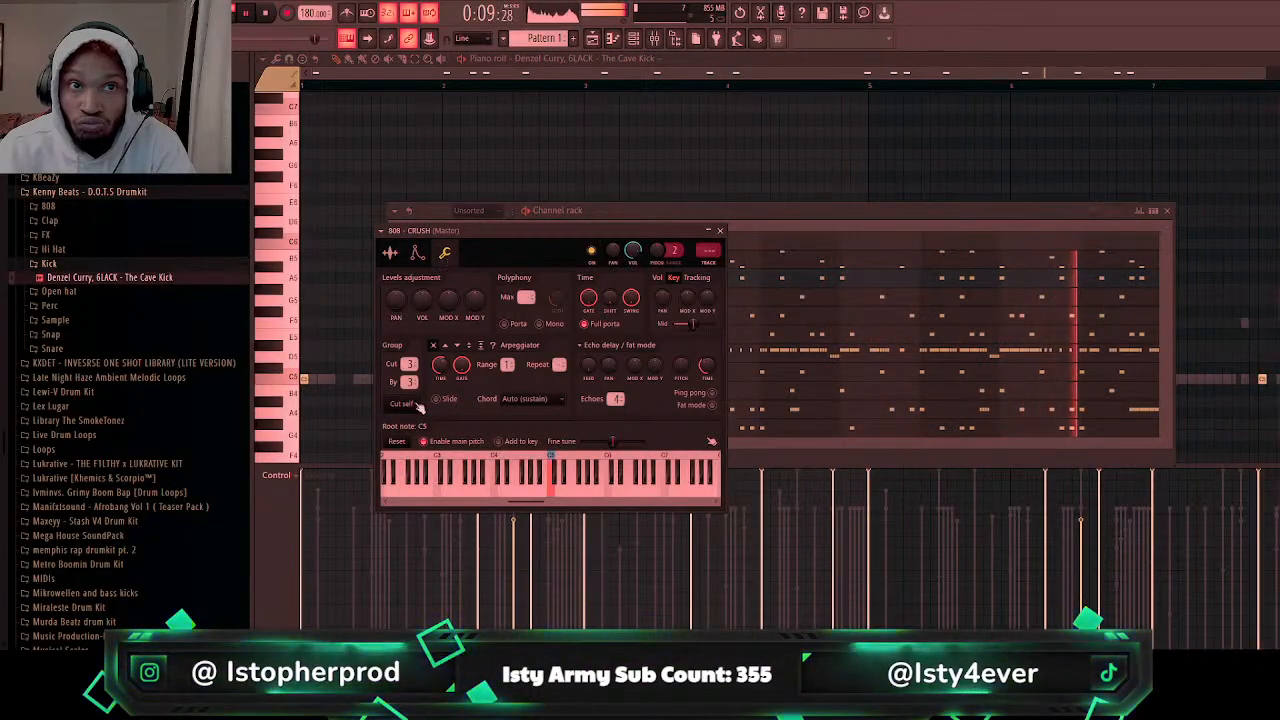
click(418, 253)
click(390, 253)
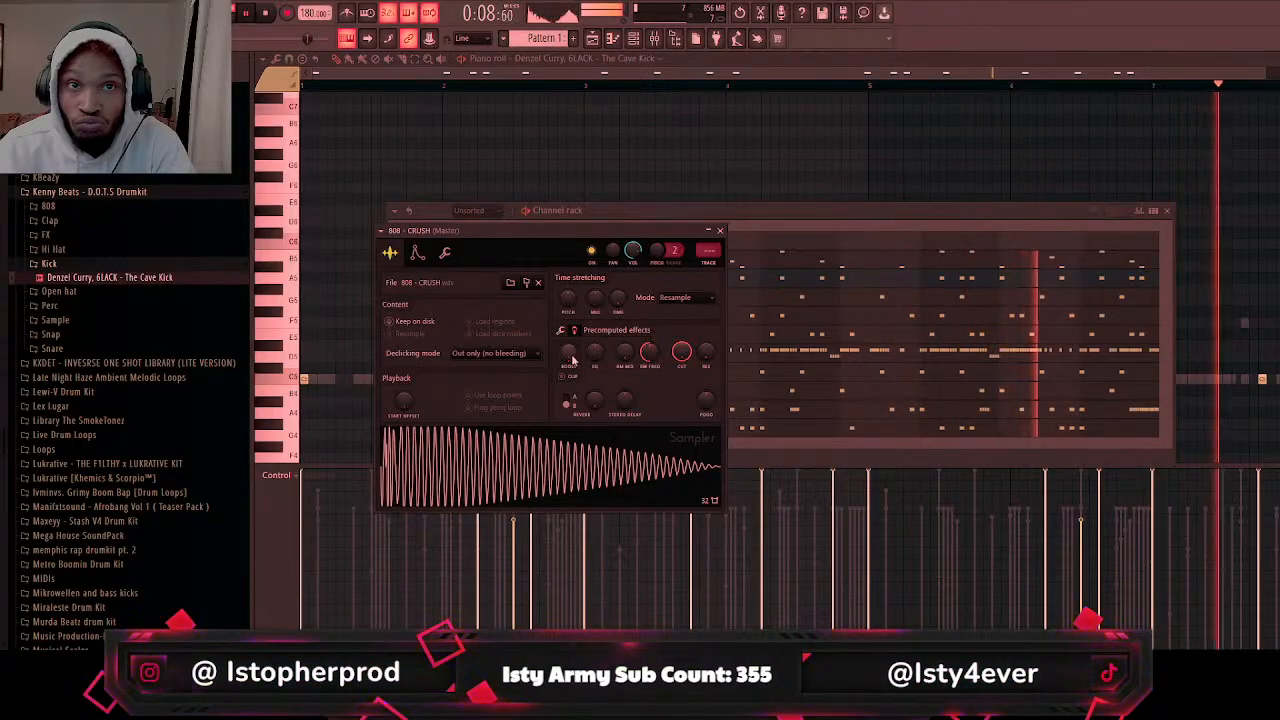
click(721, 231)
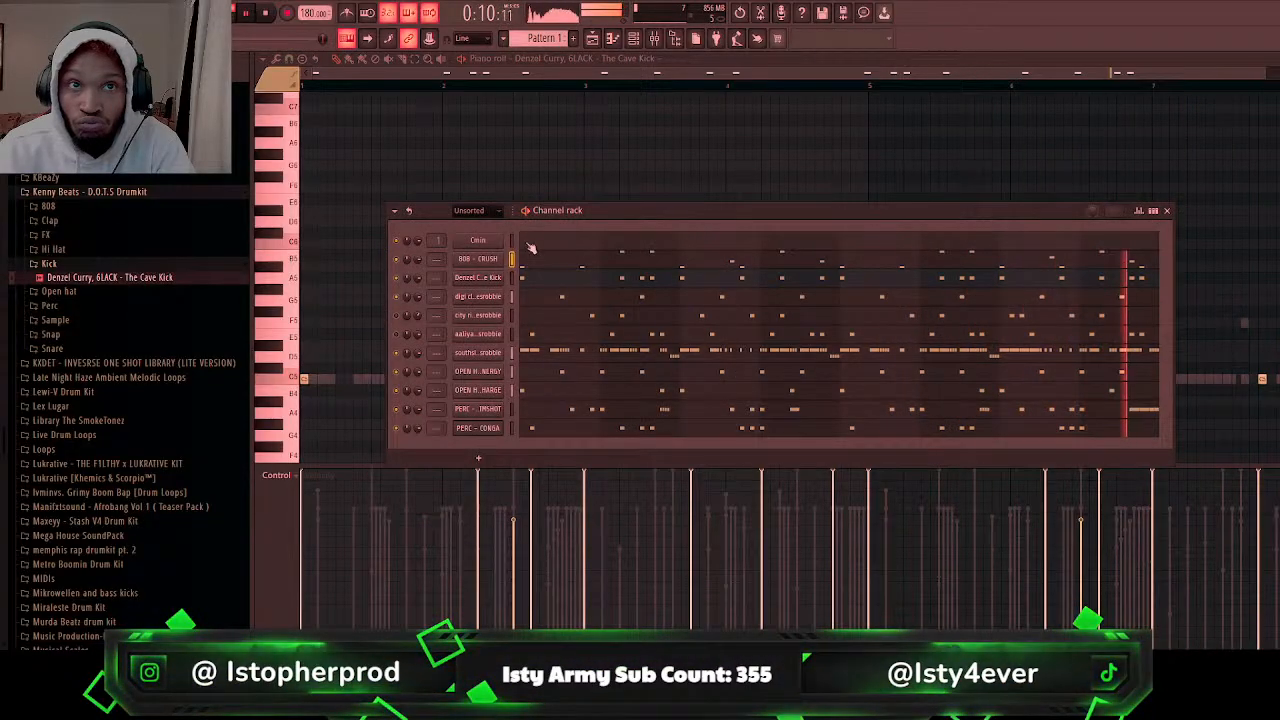
Step: Turn on Clip and slightly raise the Boost in the Cave Kick channel's precomputed effects
click(486, 280)
click(430, 237)
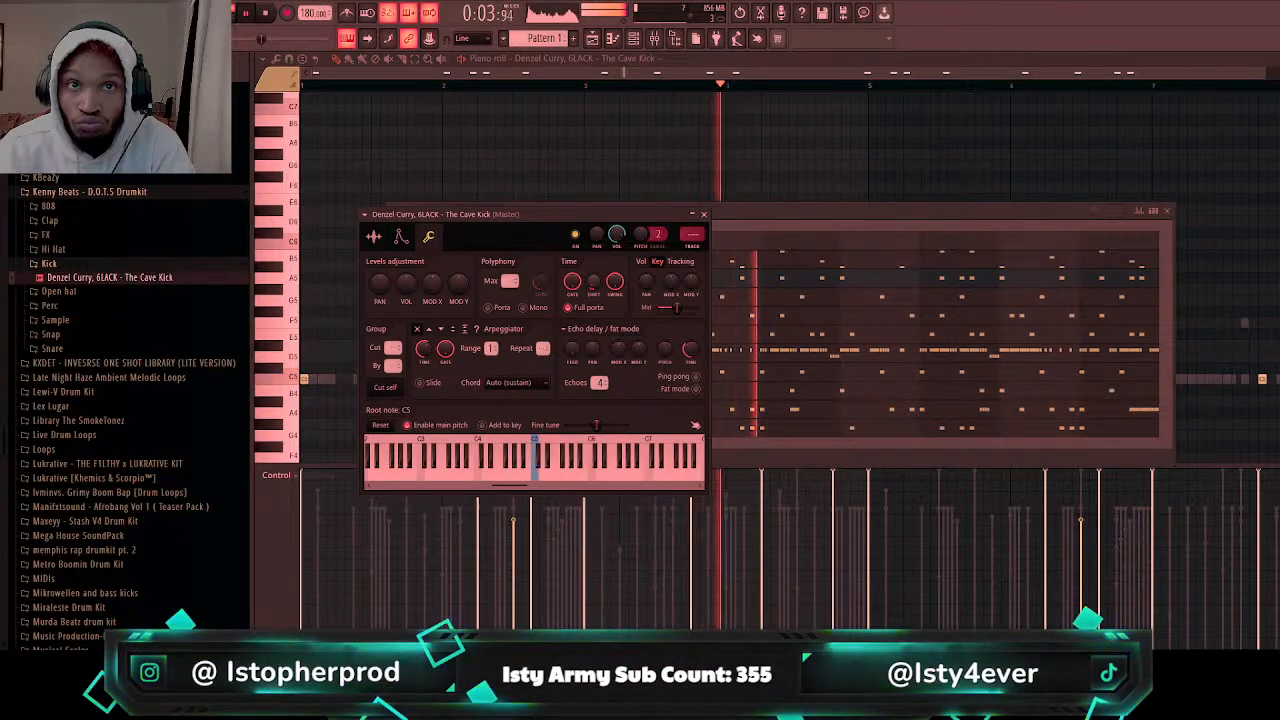
click(400, 237)
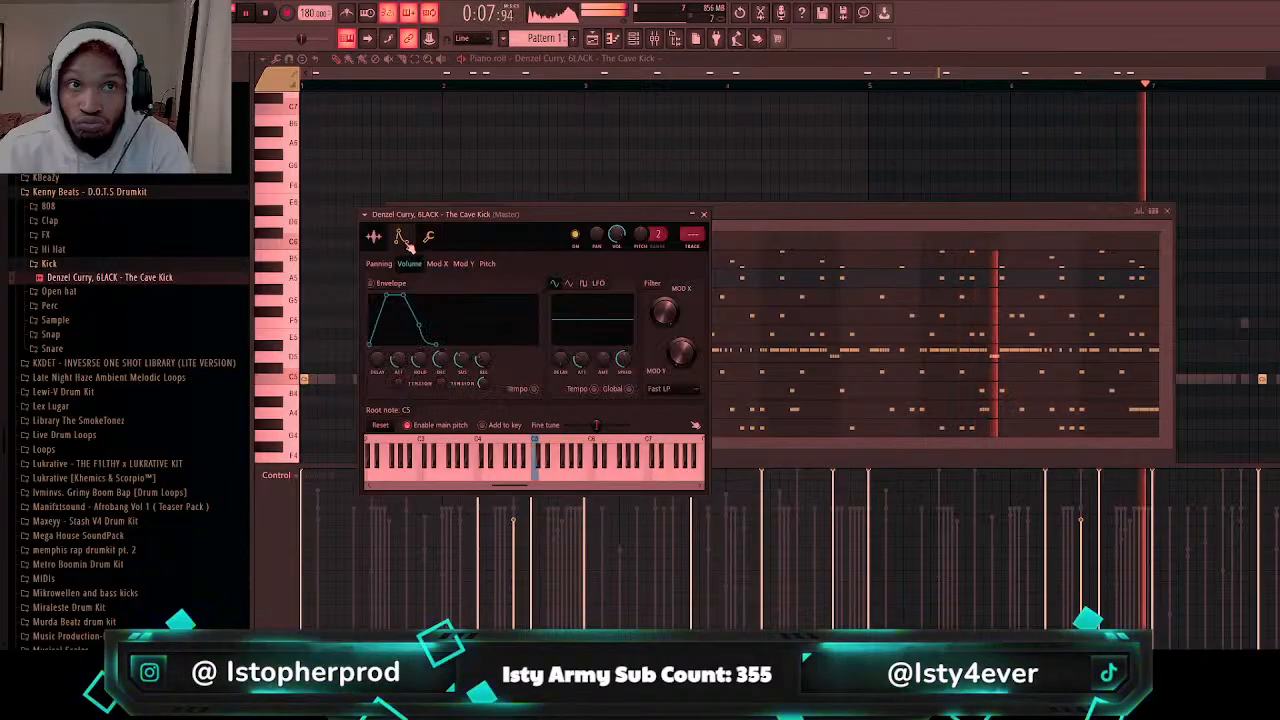
click(373, 237)
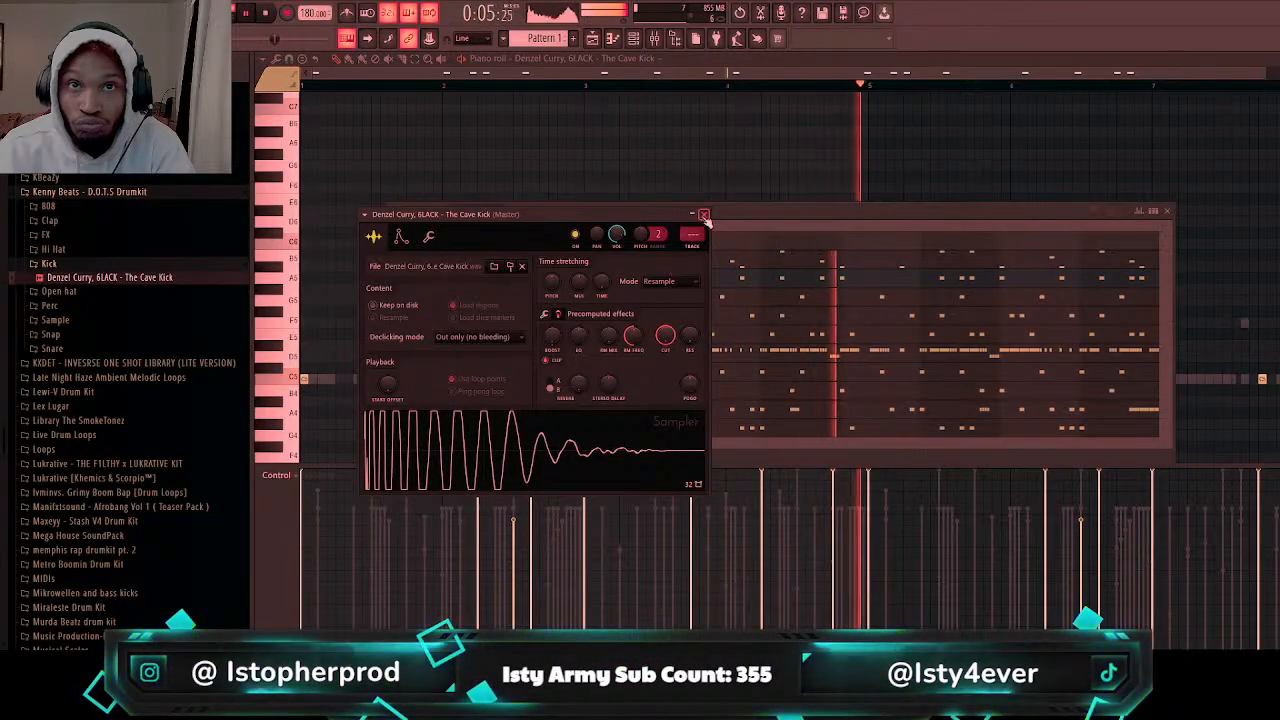
click(544, 314)
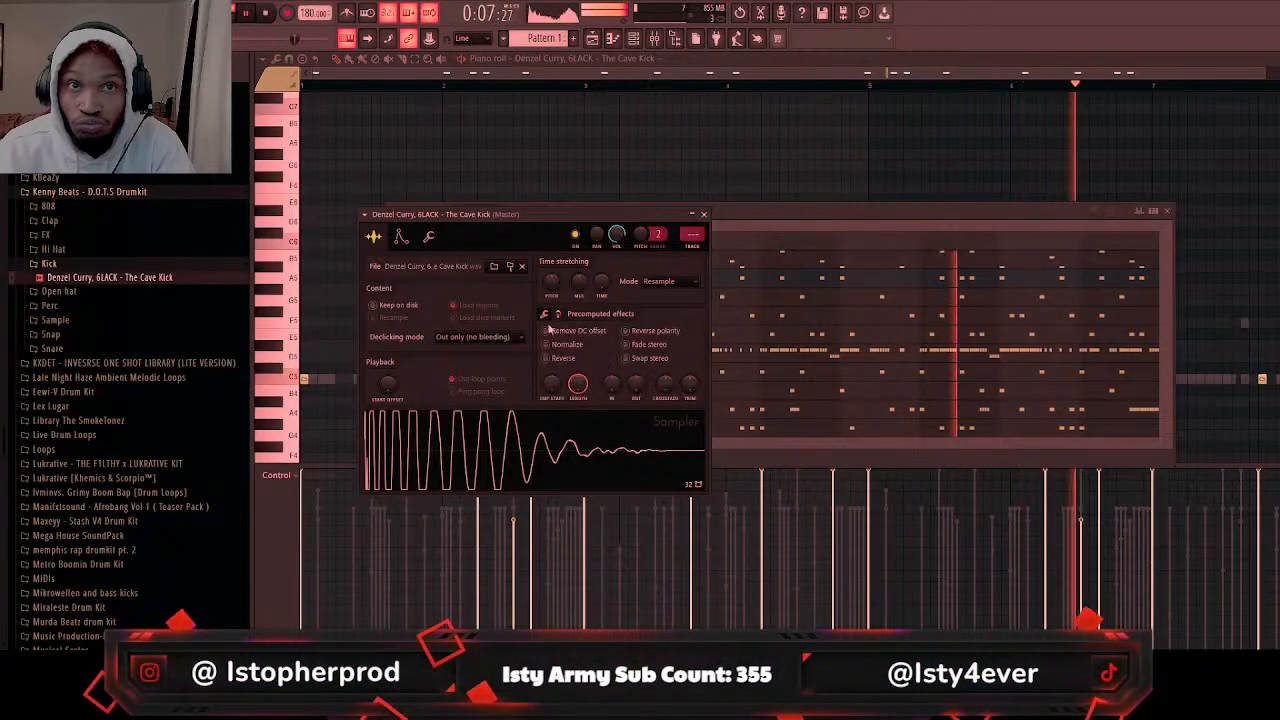
scroll(557, 356, down, 3)
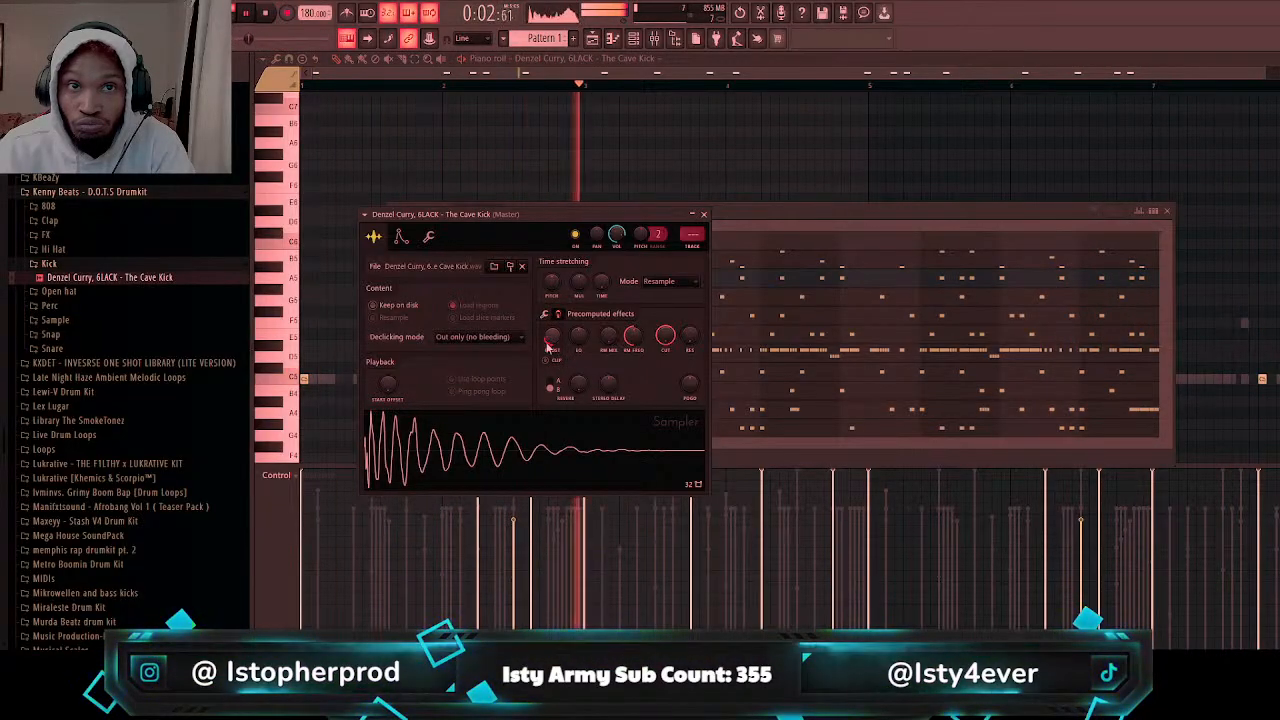
click(552, 361)
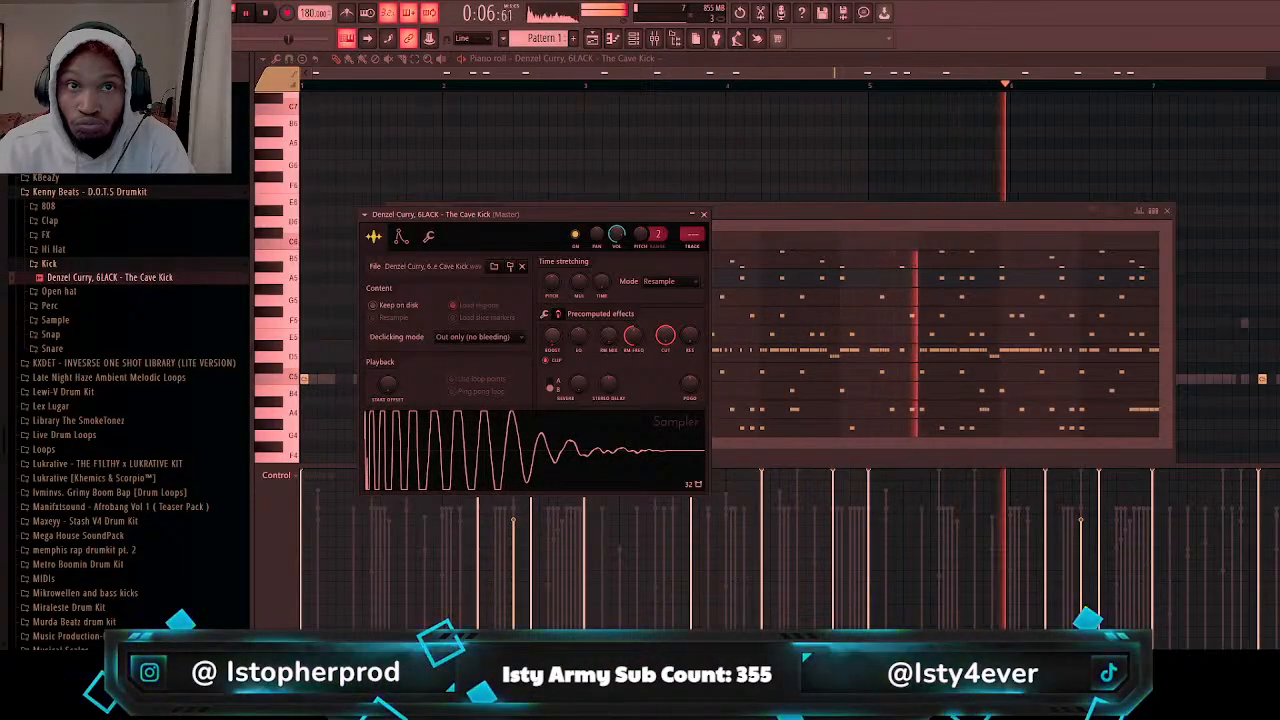
click(545, 314)
click(547, 345)
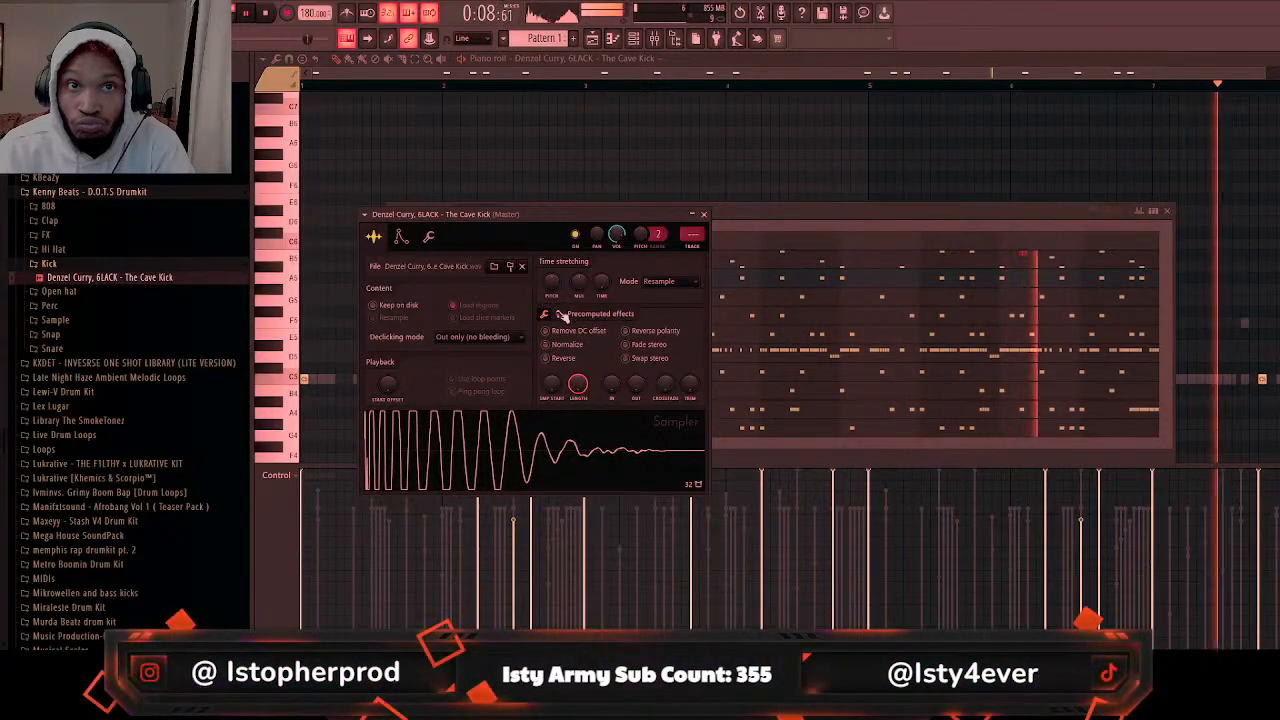
click(558, 314)
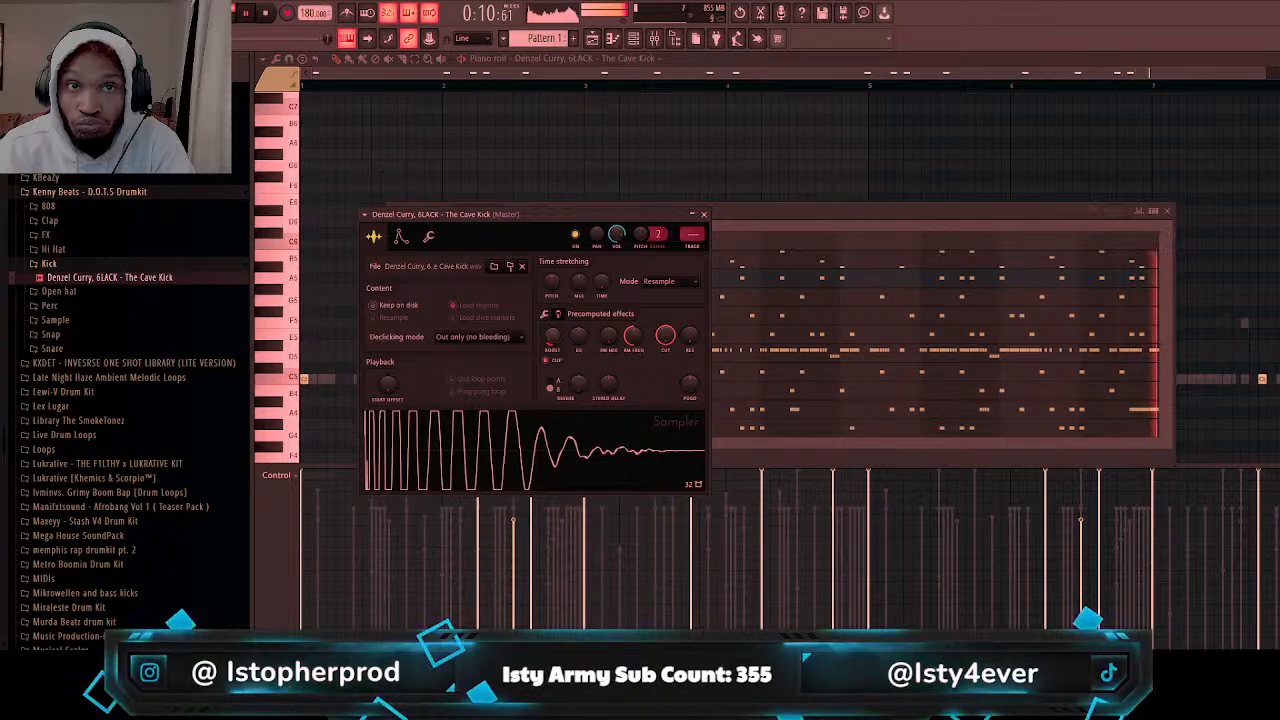
click(703, 214)
Step: Switch playback to the song arrangement and listen to the vocal loop with Pattern 1 in the playlist
click(306, 86)
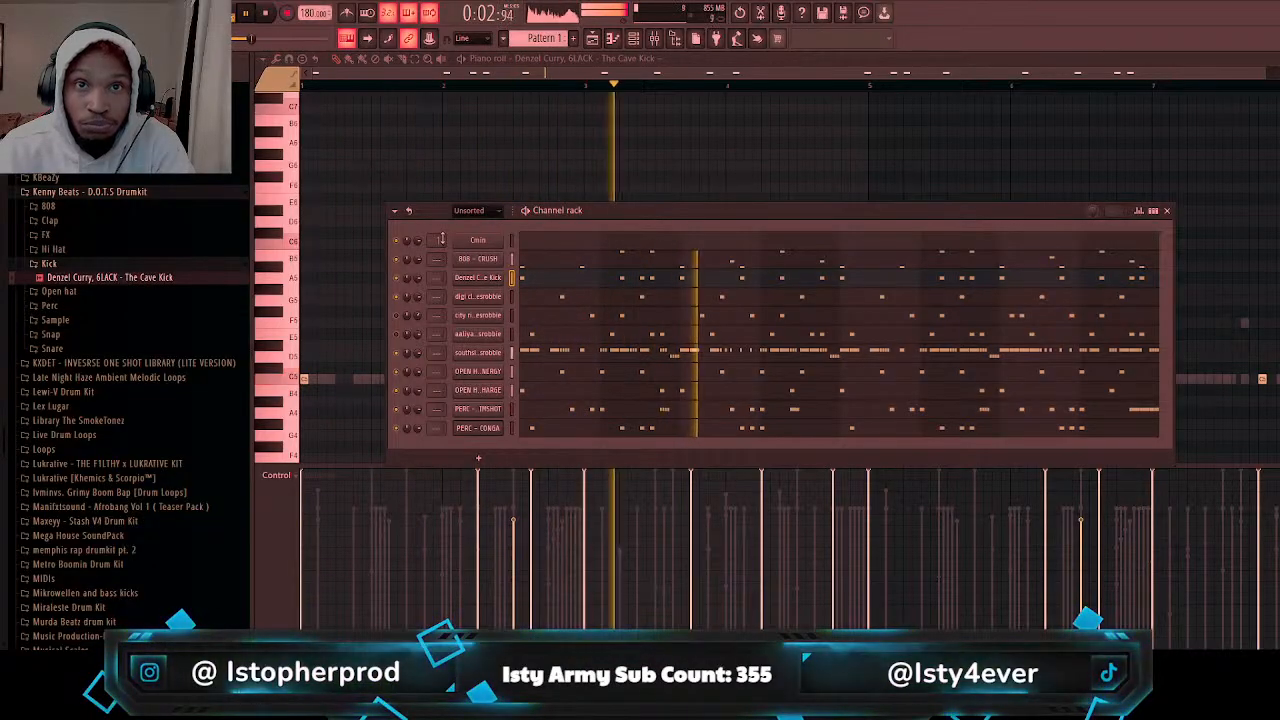
click(592, 38)
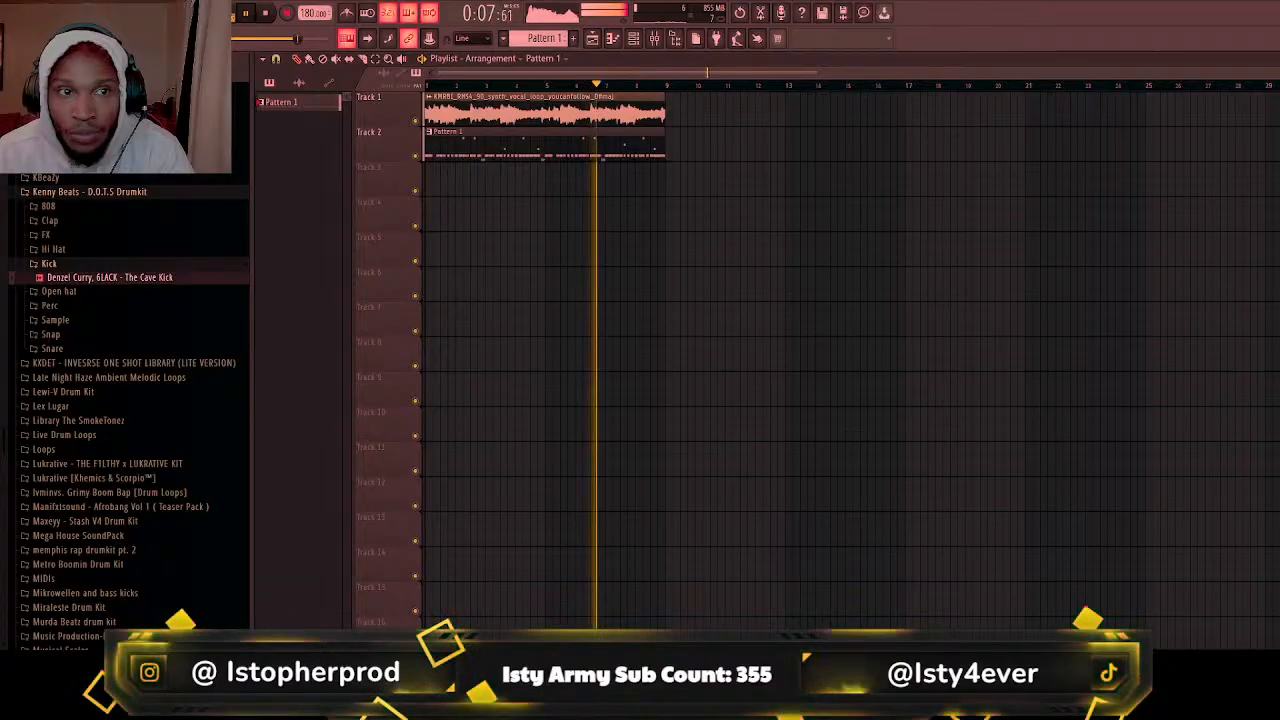
key(space)
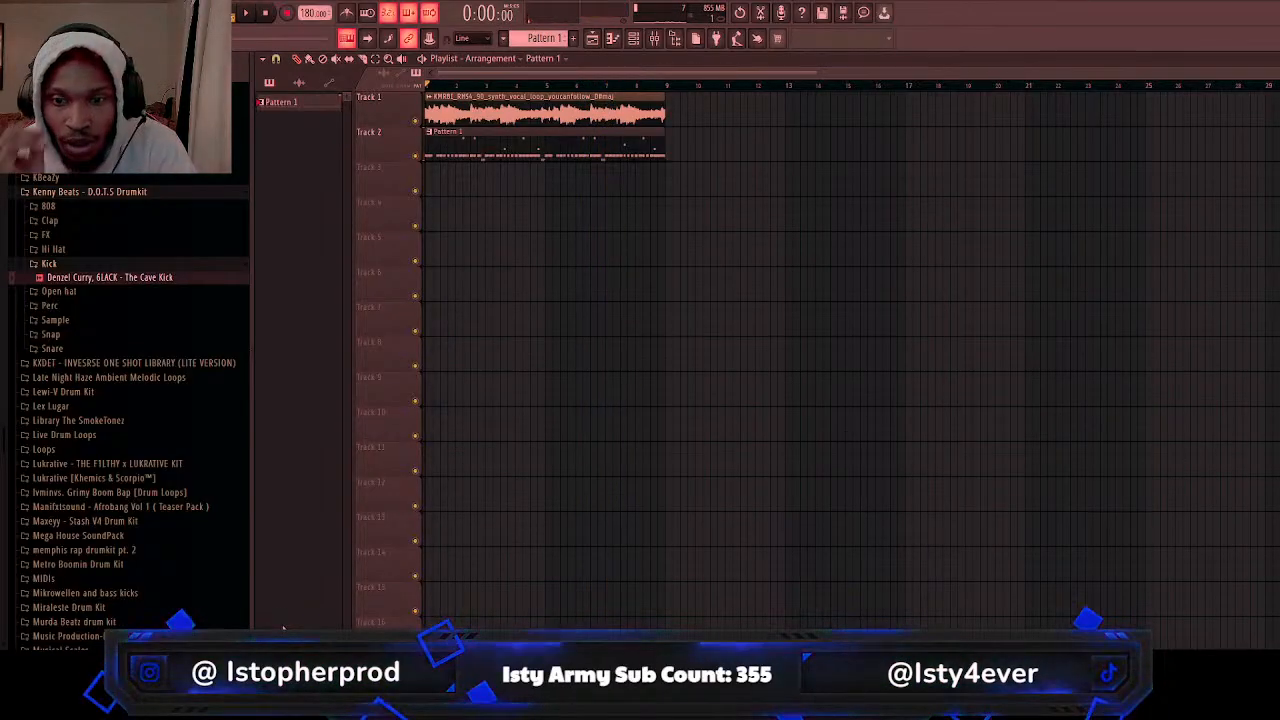
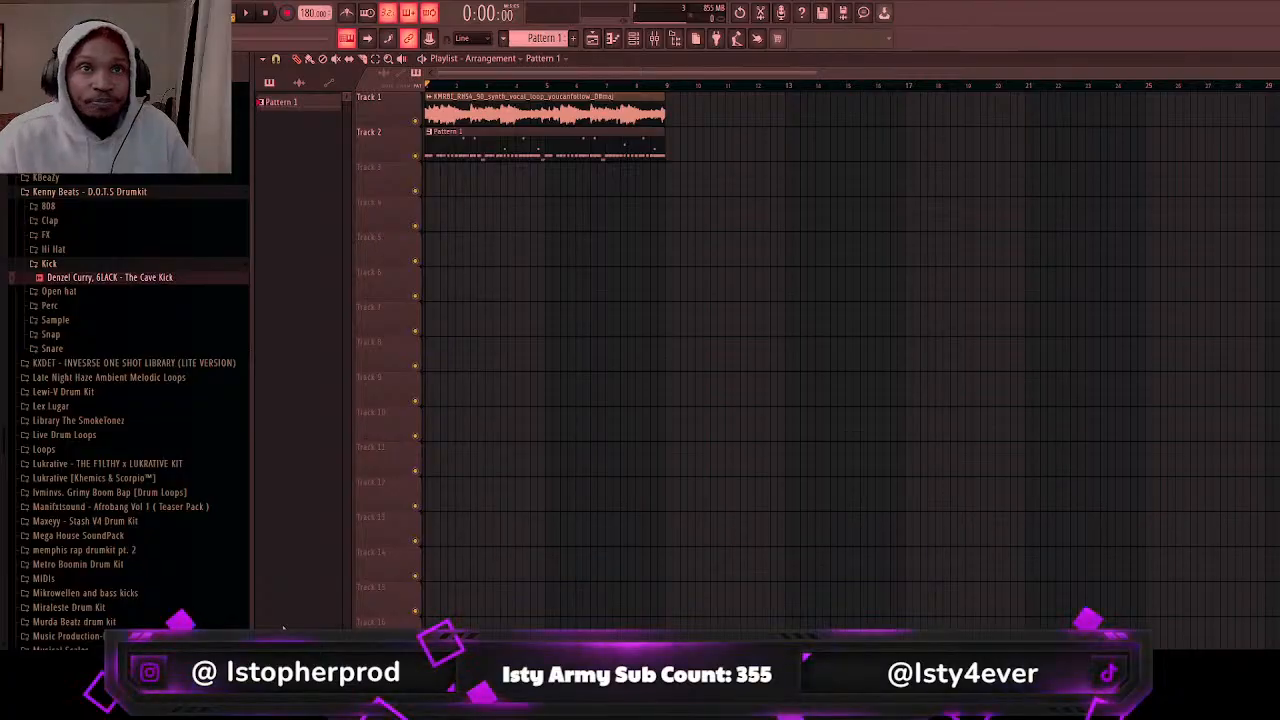
click(246, 14)
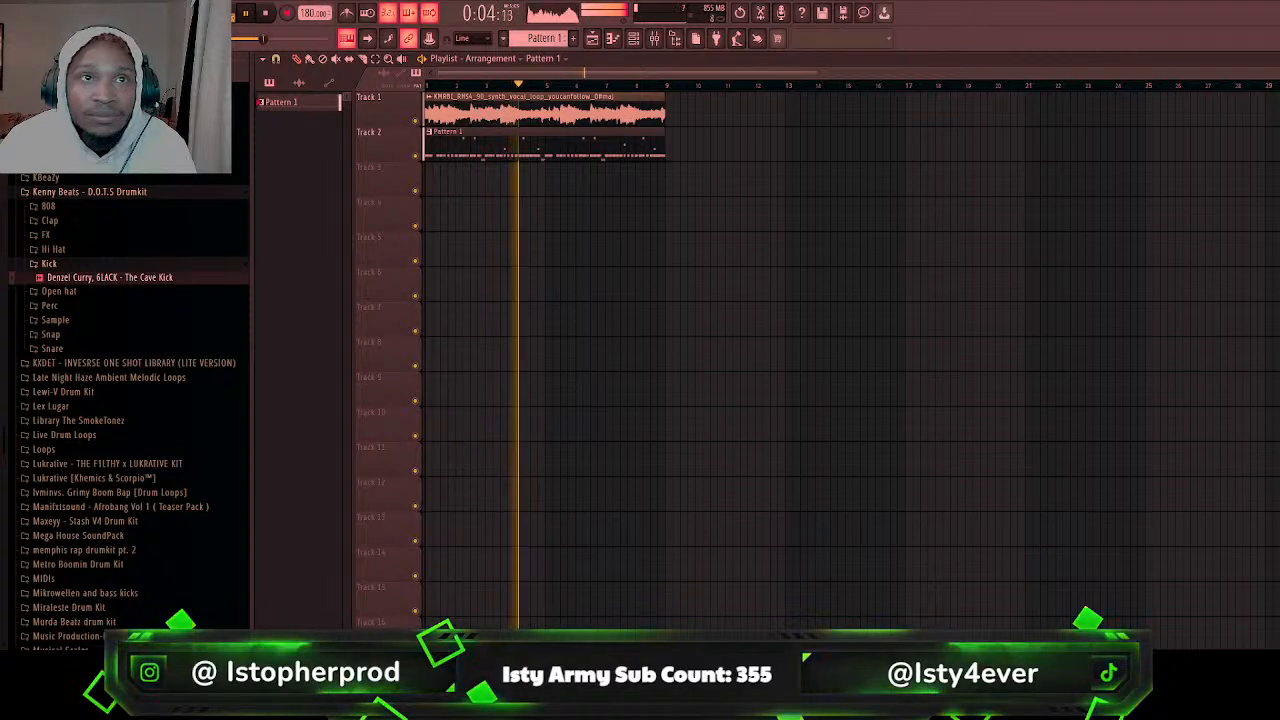
key(space)
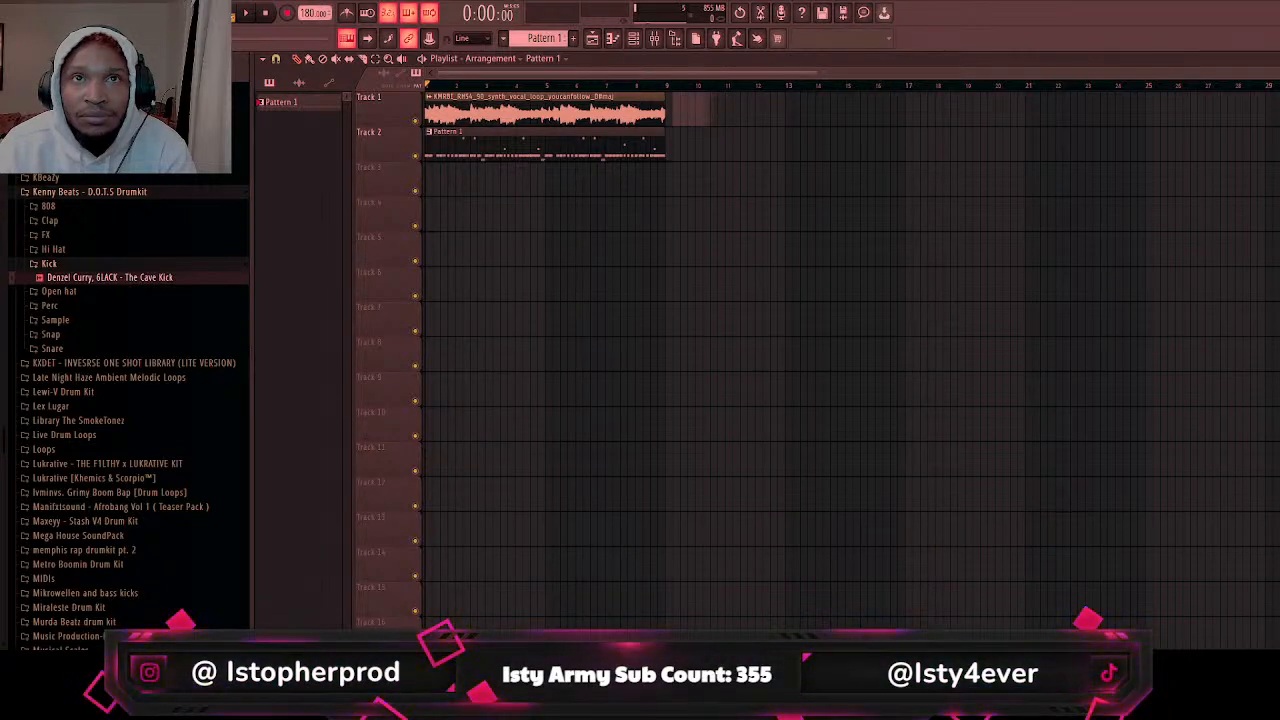
Step: Add the vocal loop's [music] stem to Track 1 at bar 9 and trim the first 0.058 seconds of silence in Edison
click(704, 114)
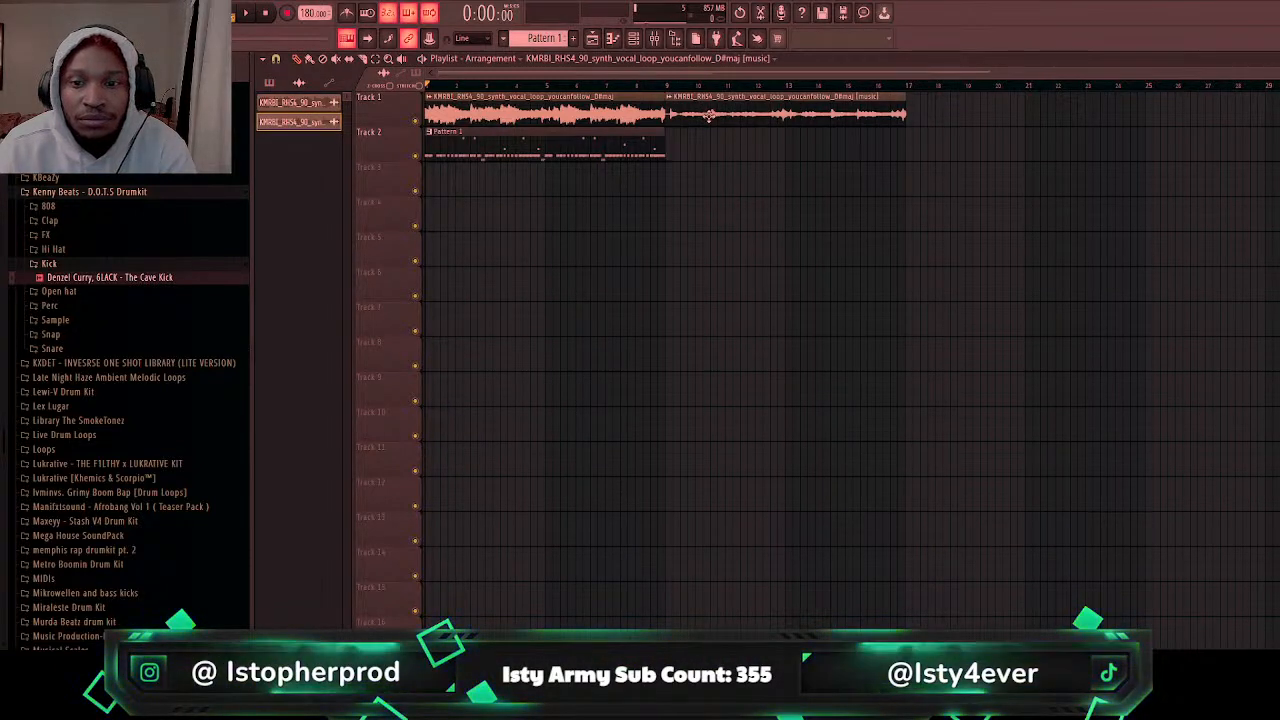
double_click(709, 115)
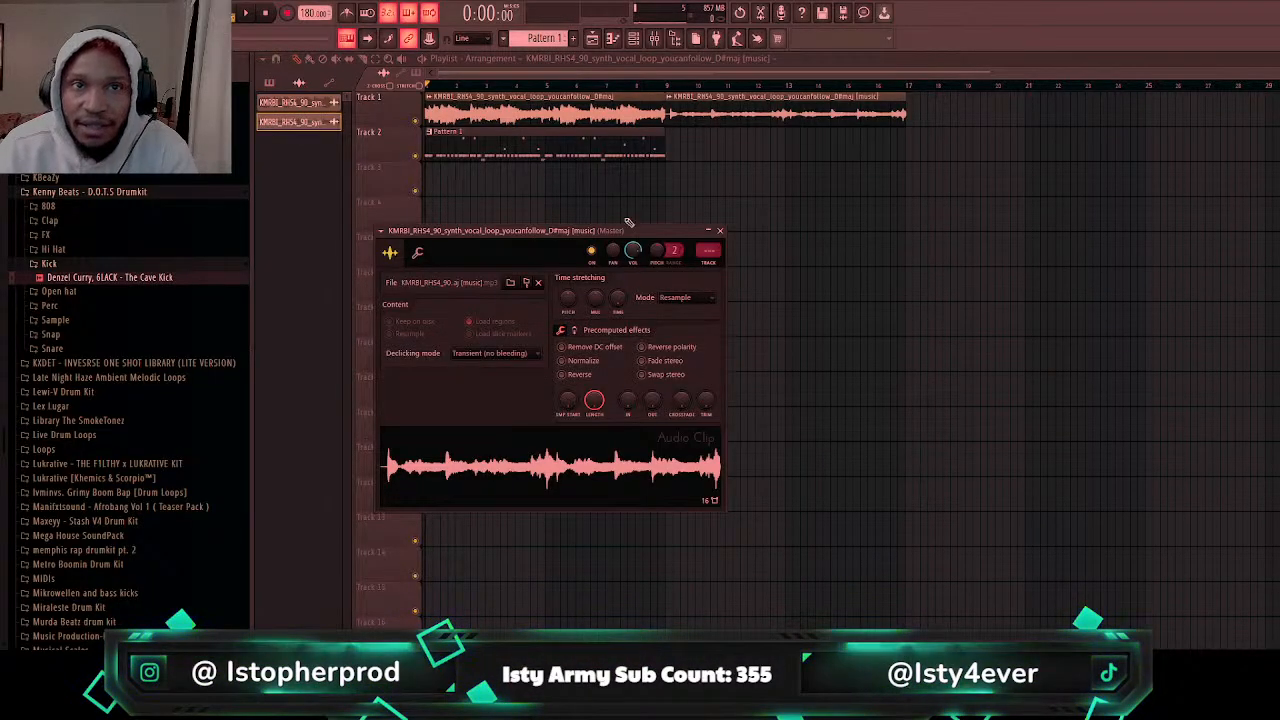
click(655, 500)
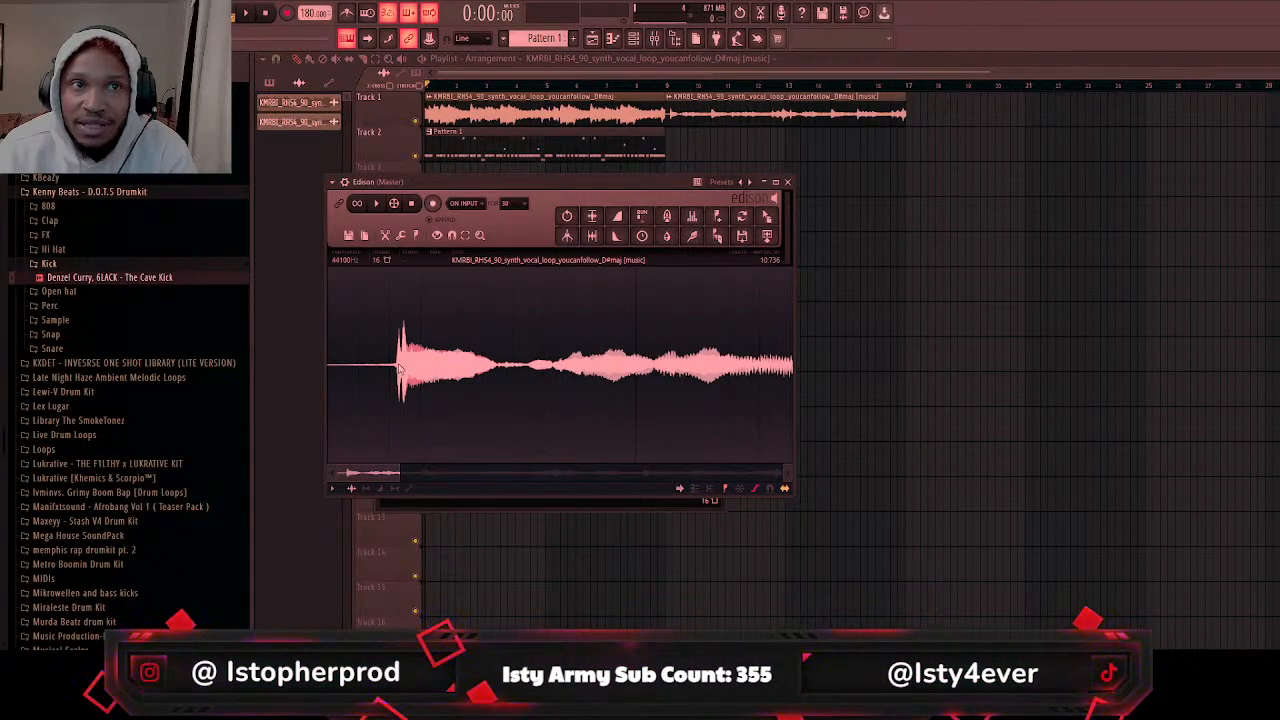
scroll(353, 374, up, 5)
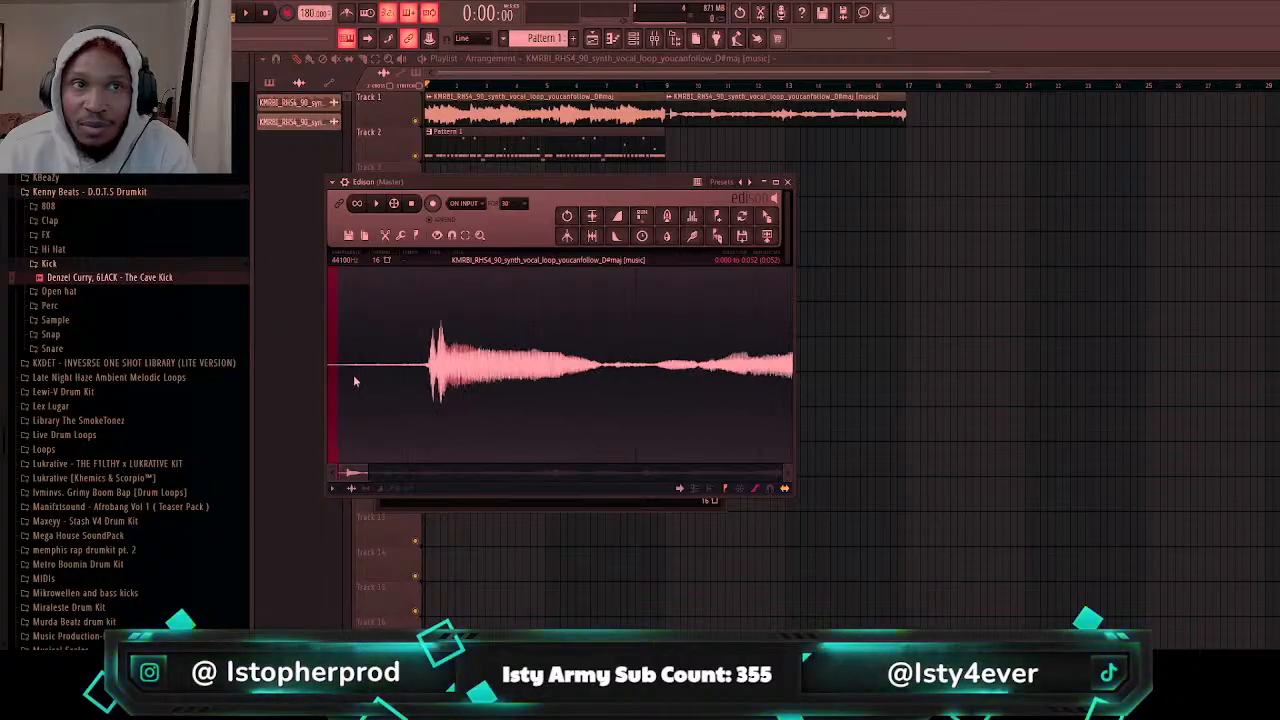
drag(348, 476, 317, 479)
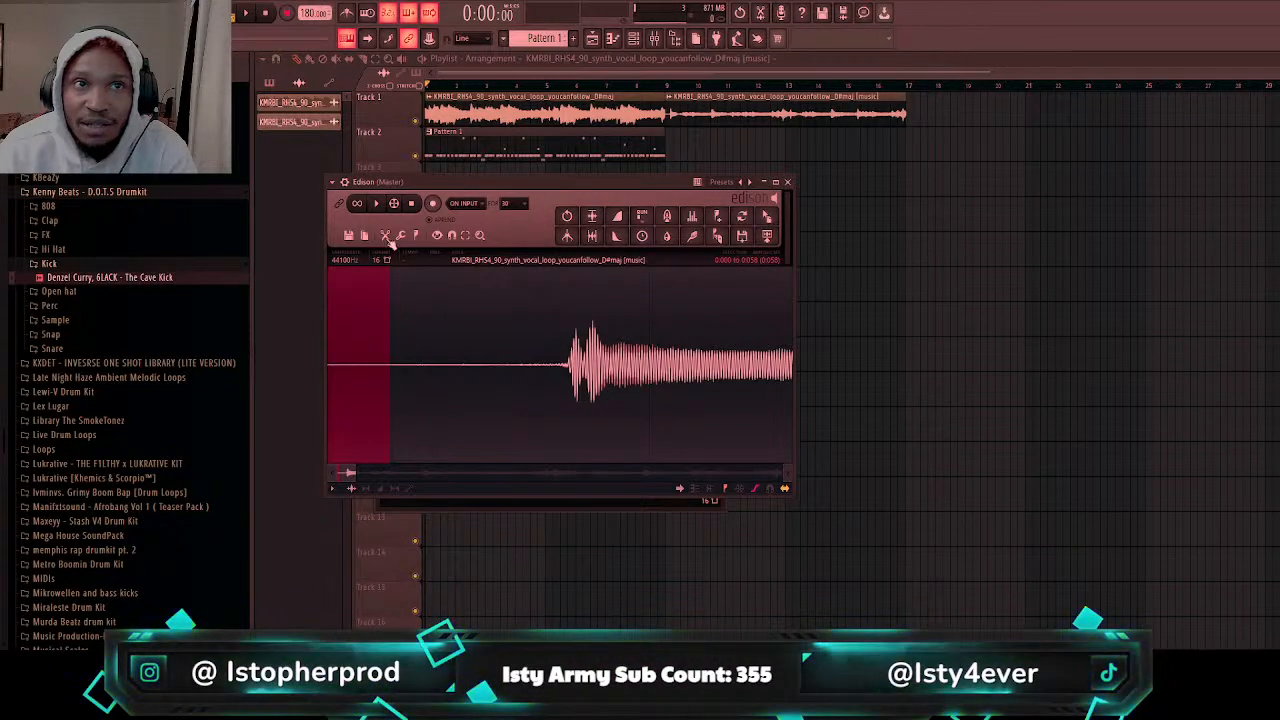
key(Delete)
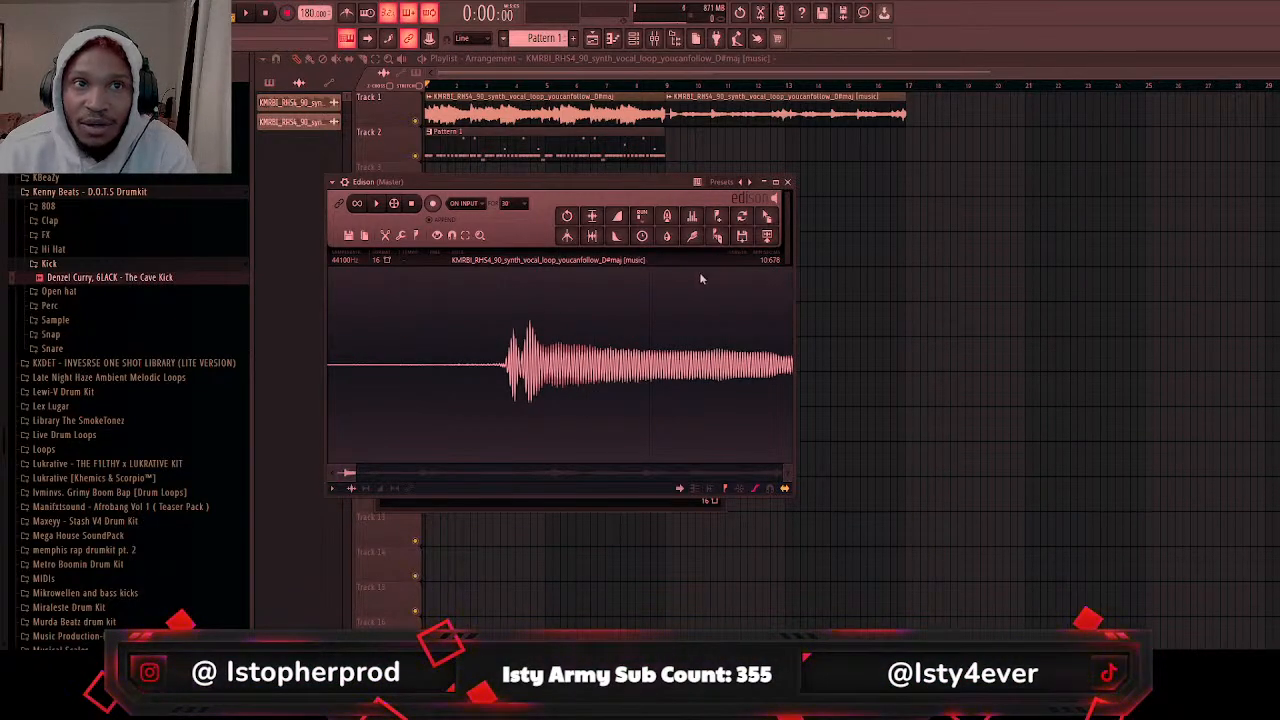
Step: Send the trimmed [music] sample back to its playlist clip and time-stretch it in e2 transient mode
click(768, 235)
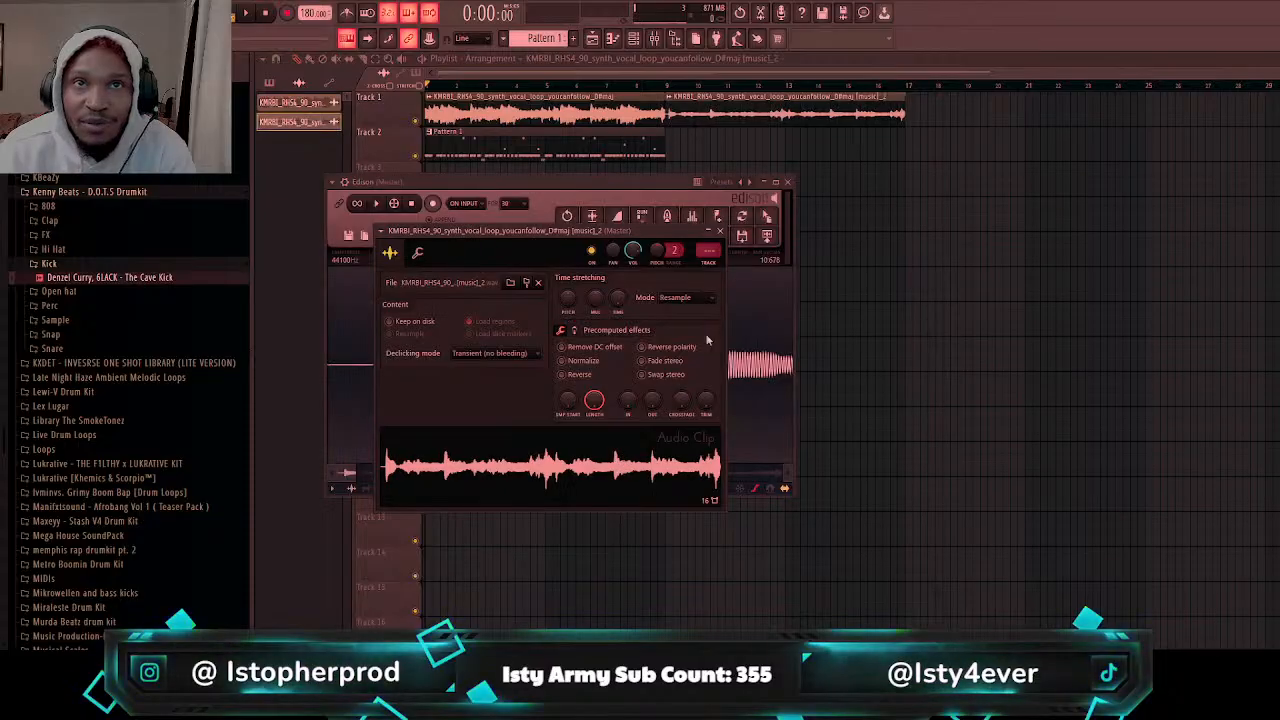
double_click(816, 115)
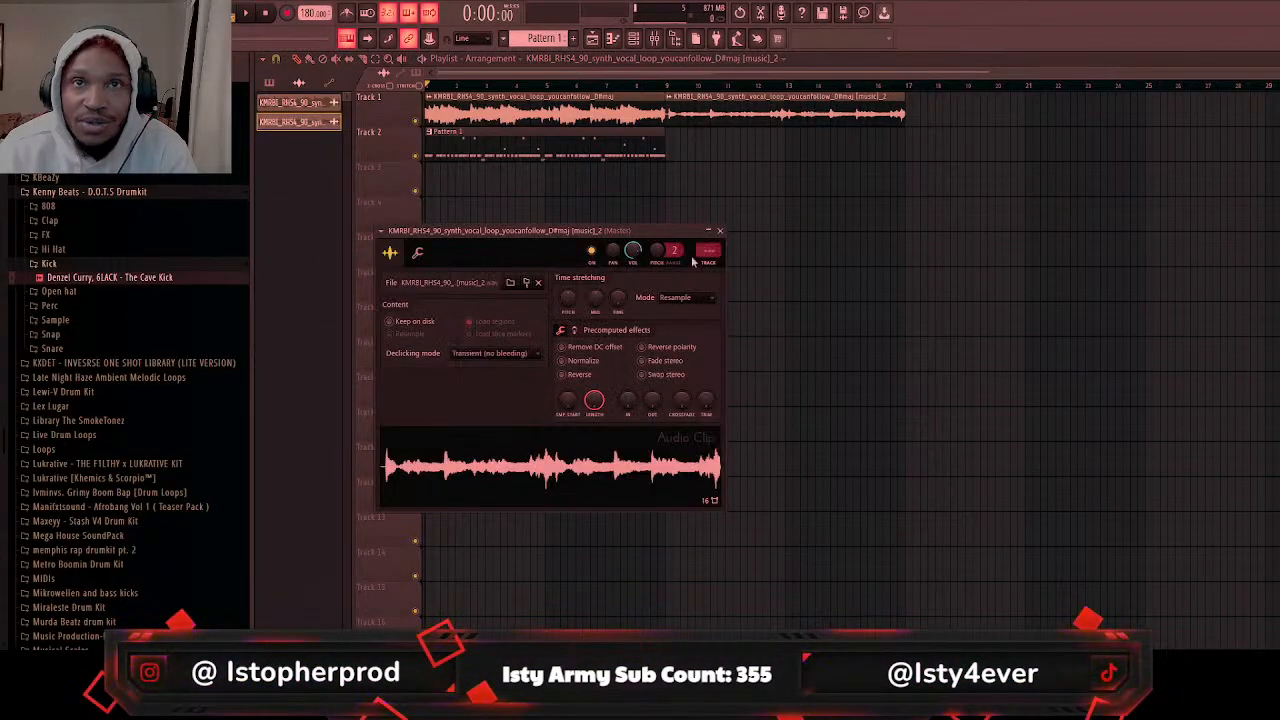
drag(617, 302, 617, 268)
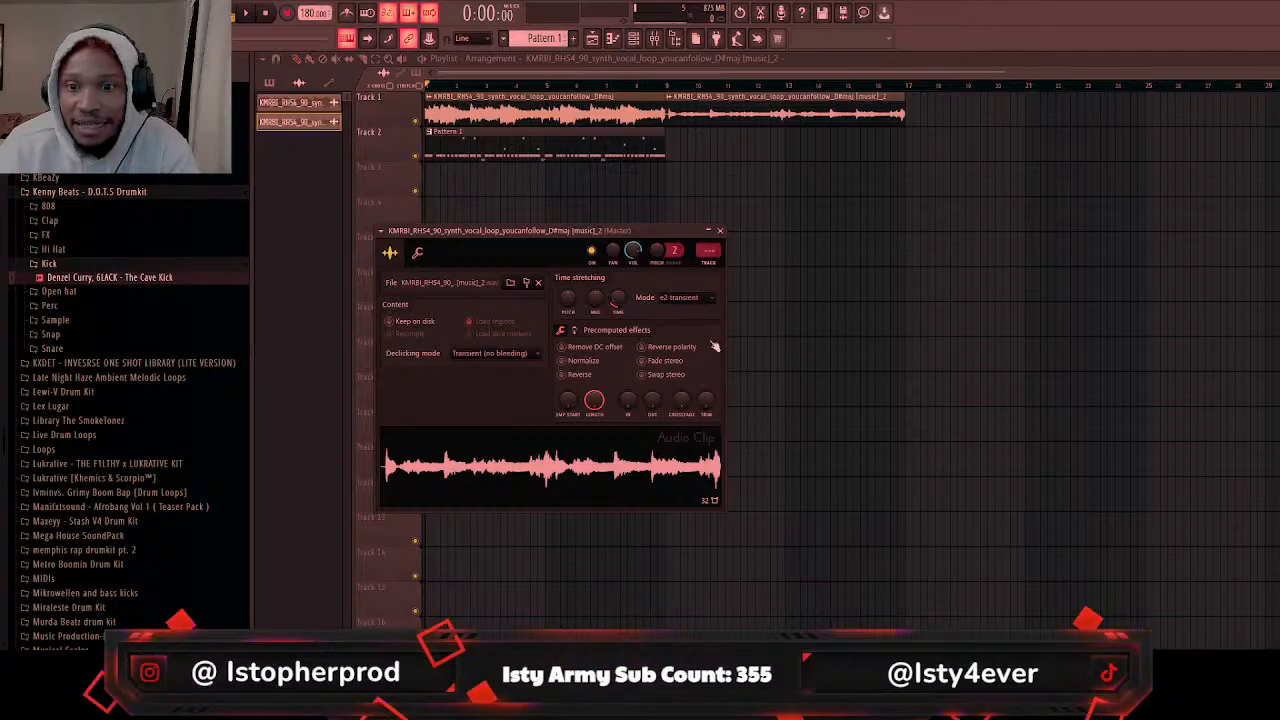
Step: Add a second Pattern 1 clip to Track 2 at bar 9 and play back the arrangement
click(635, 133)
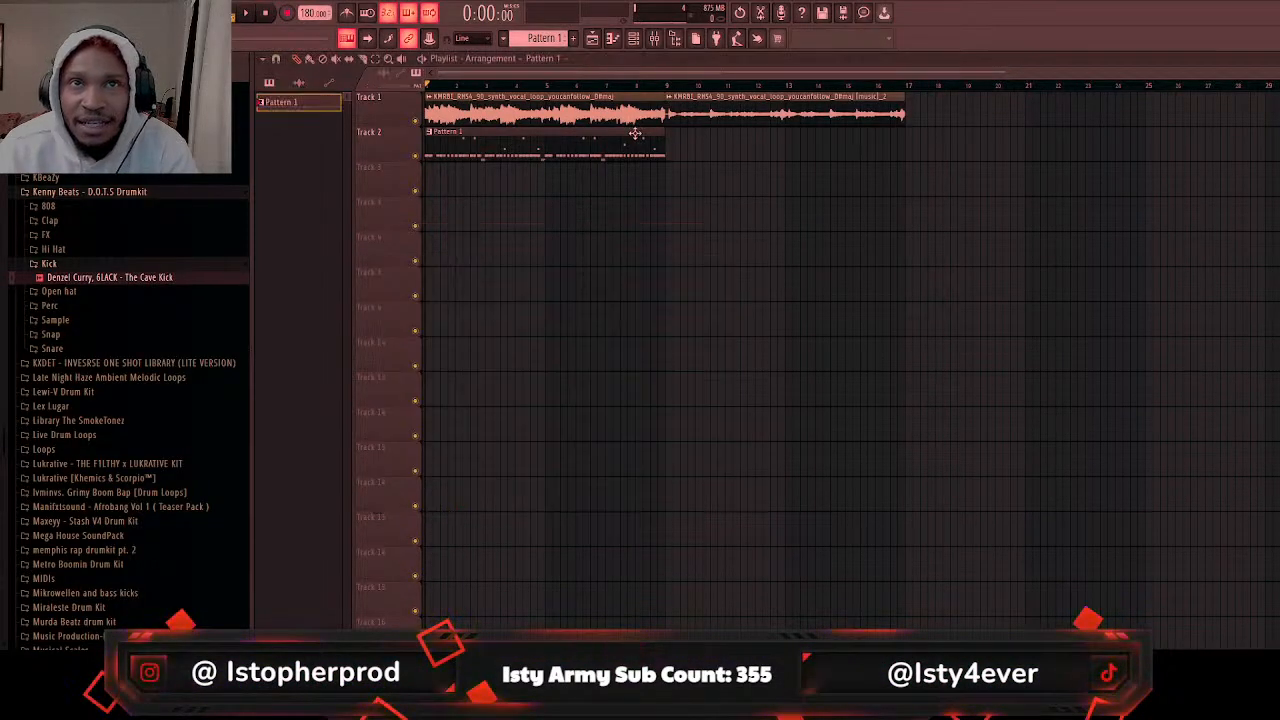
click(671, 149)
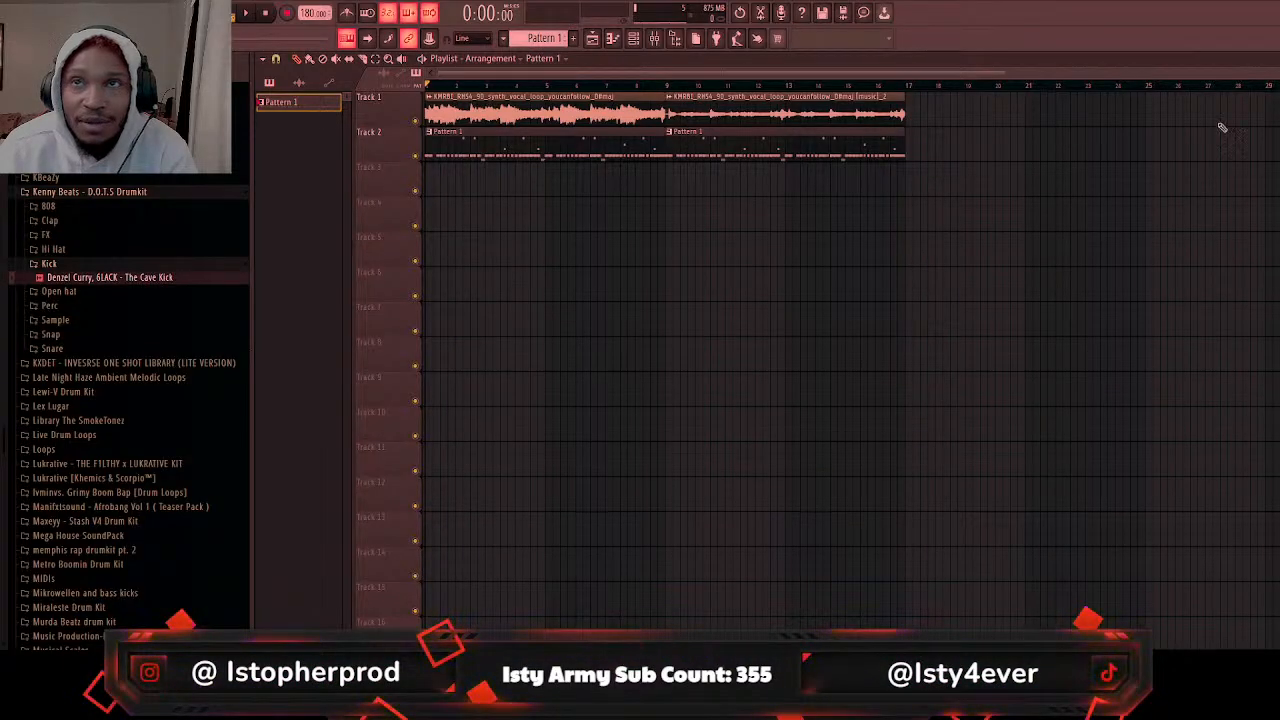
key(space)
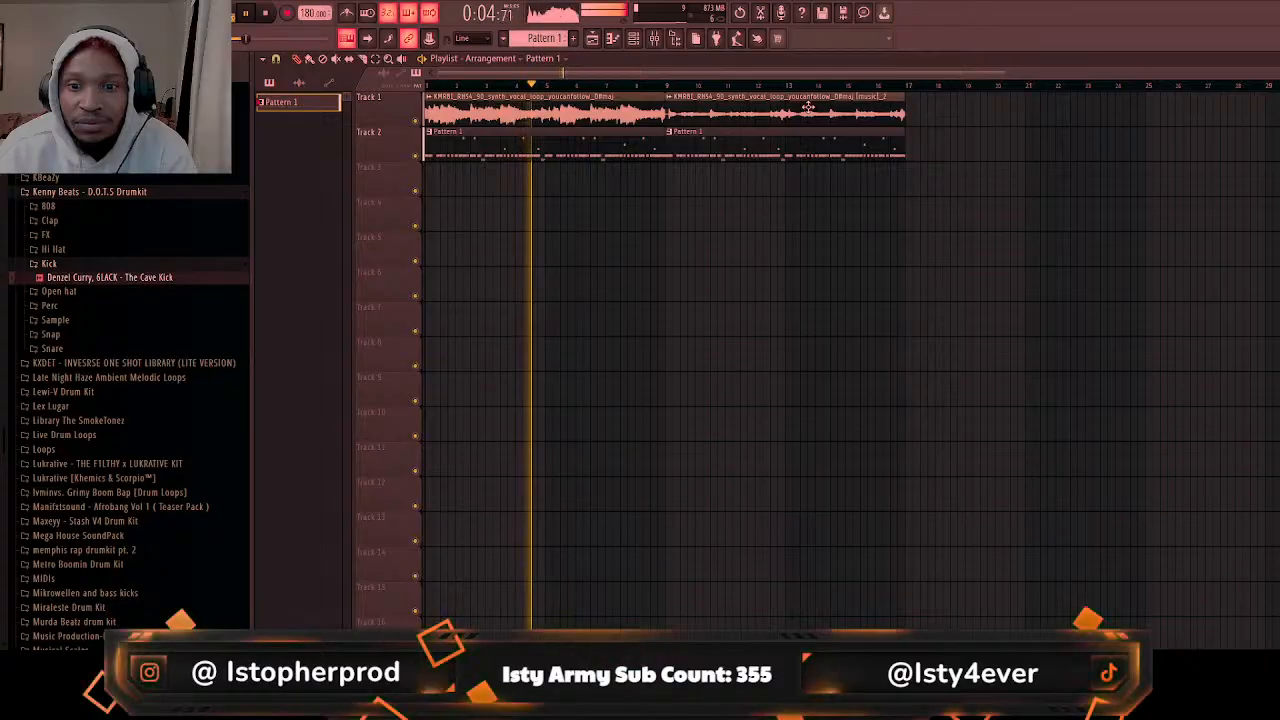
key(space)
Step: Reverse the [music] clip on Track 1 and play the arrangement from bar 9
click(767, 107)
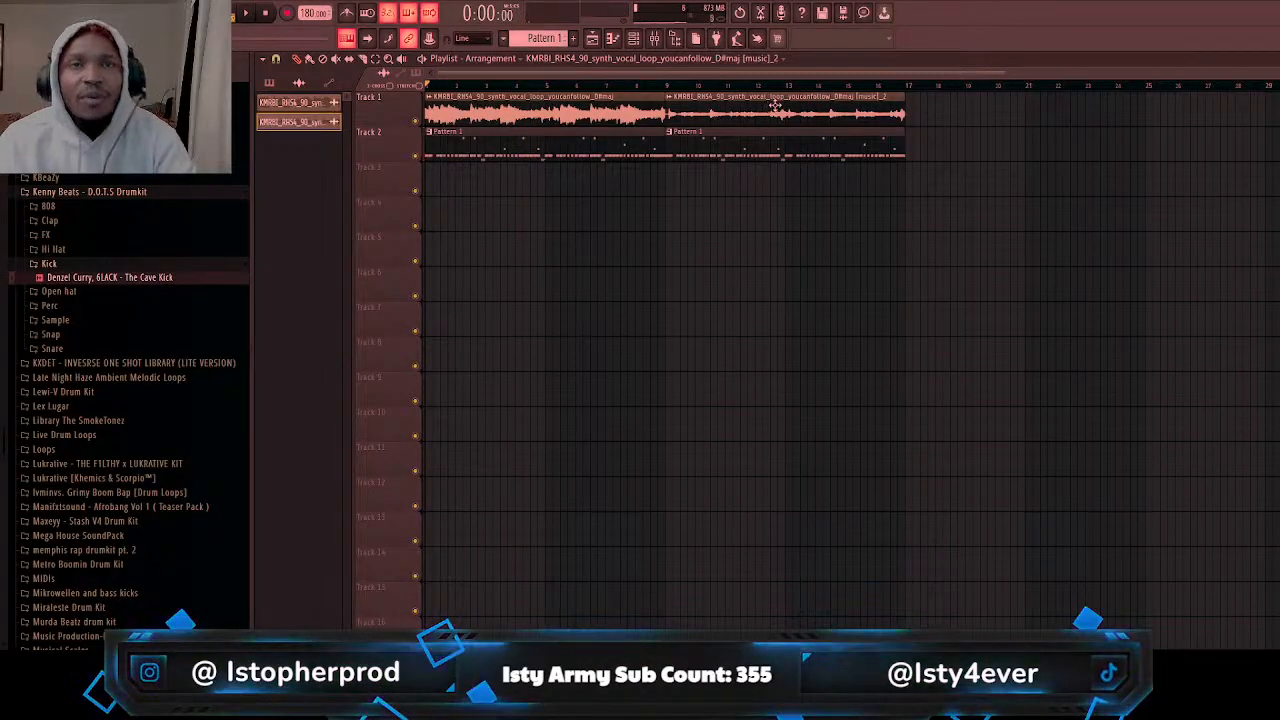
double_click(781, 99)
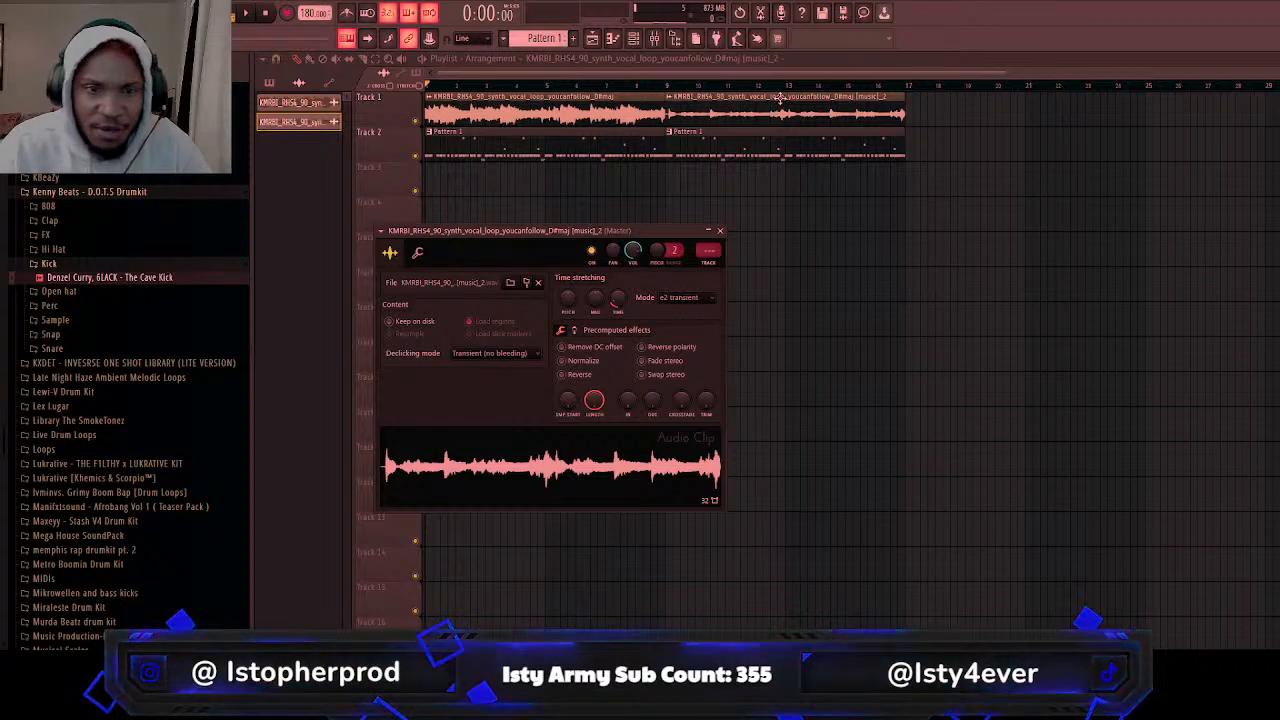
key(Escape)
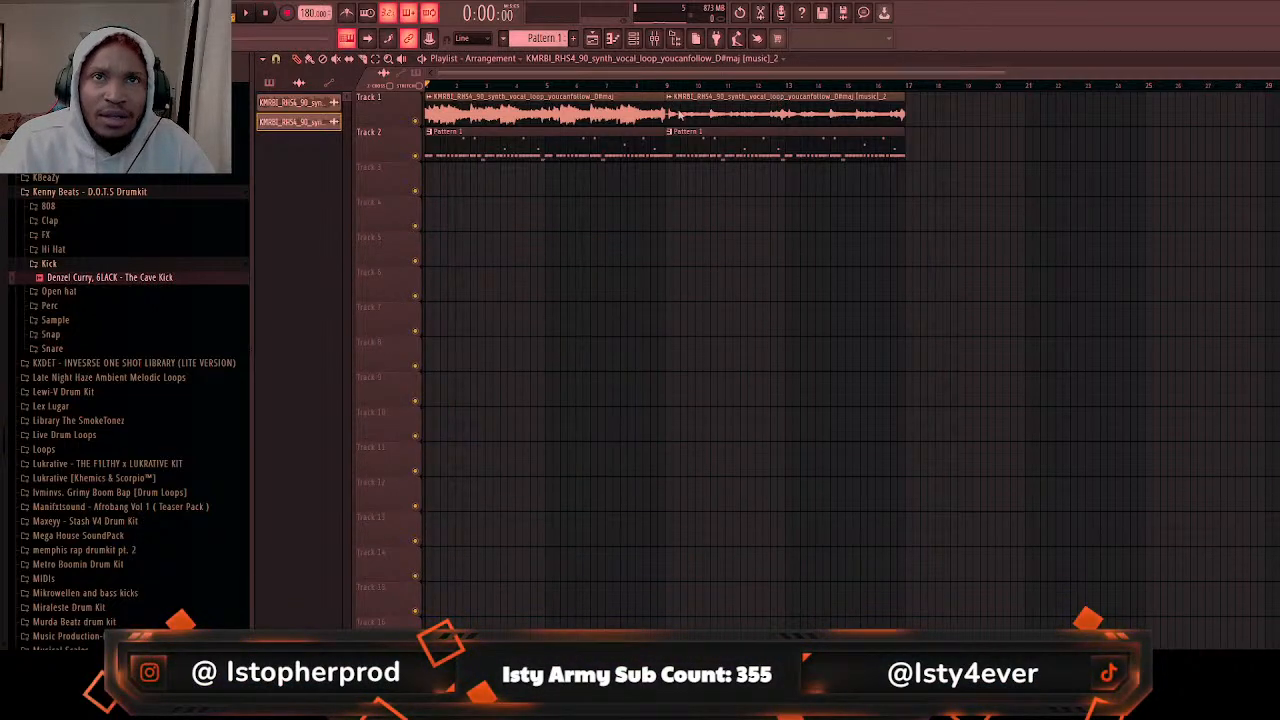
double_click(720, 105)
click(565, 375)
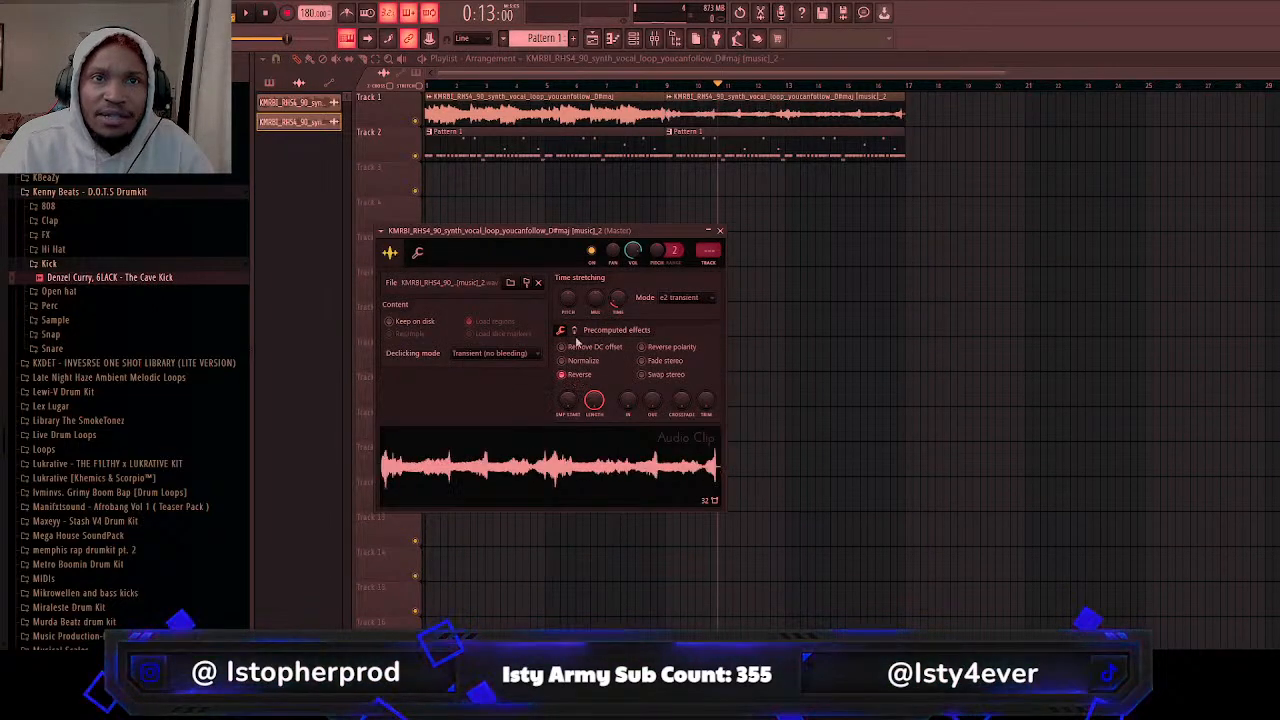
key(Escape)
click(668, 87)
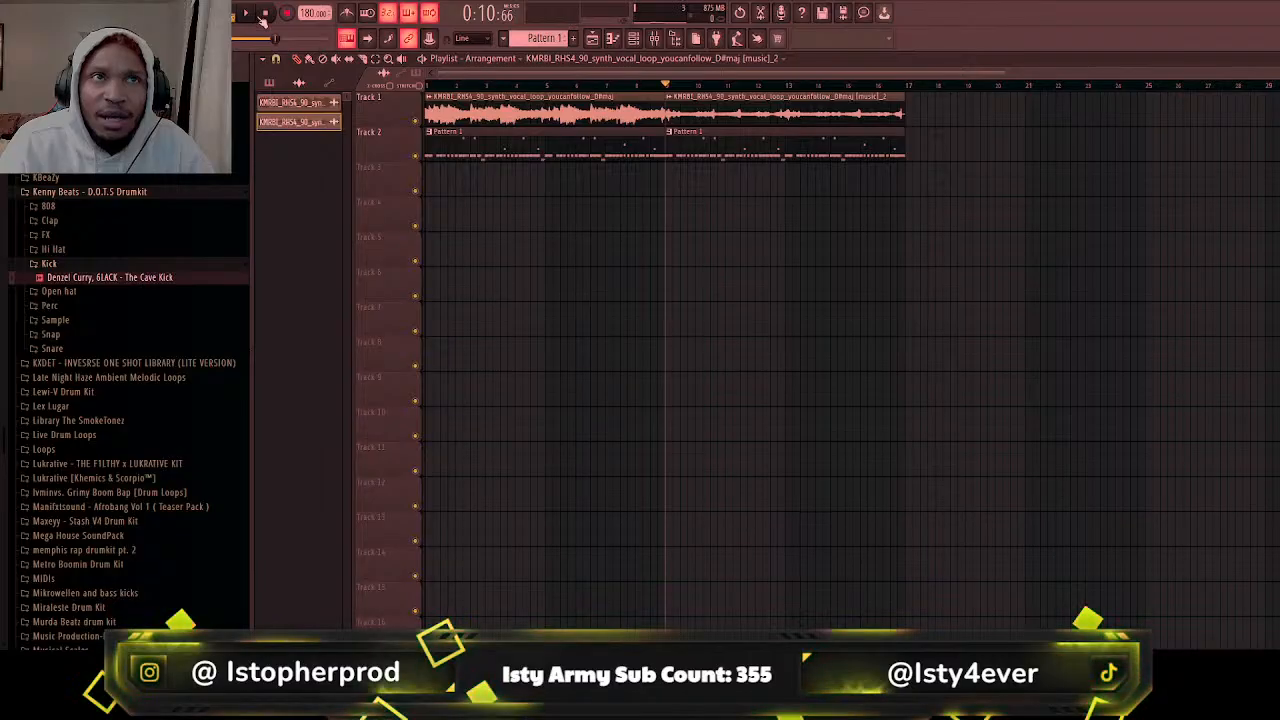
click(248, 13)
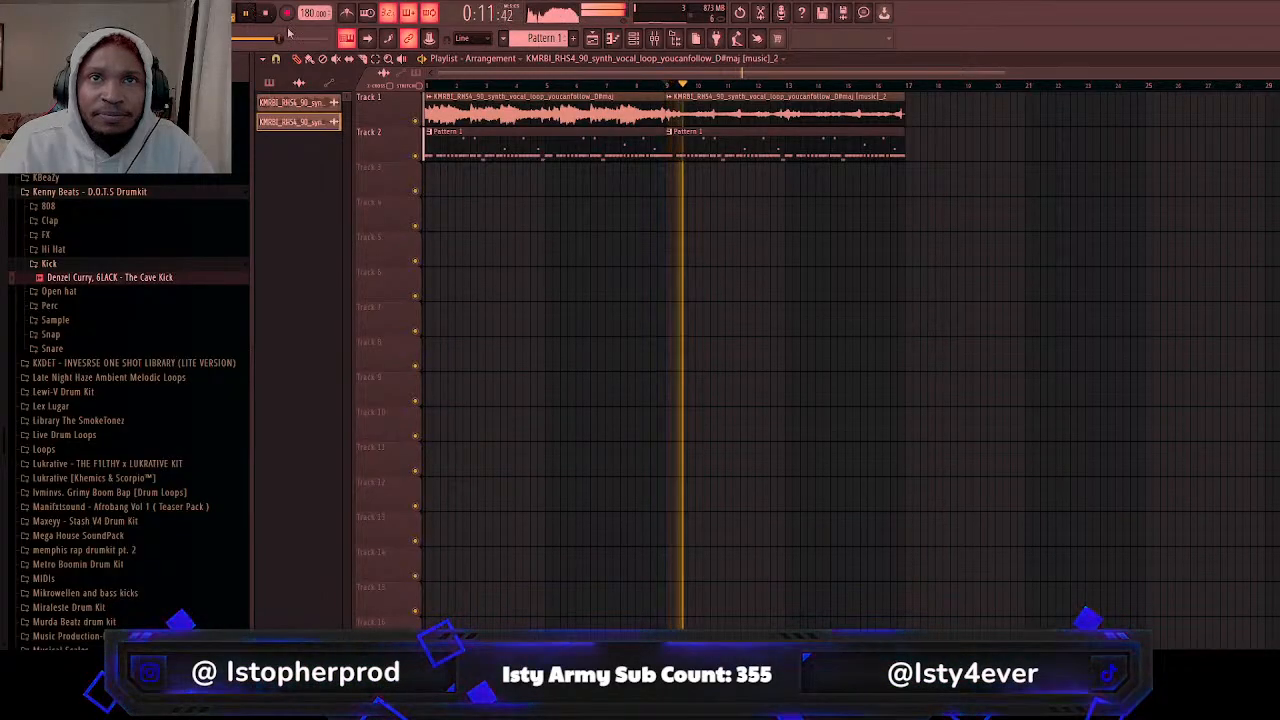
Step: Remove the reversed [music] clip from Track 1 and stop playback
double_click(703, 101)
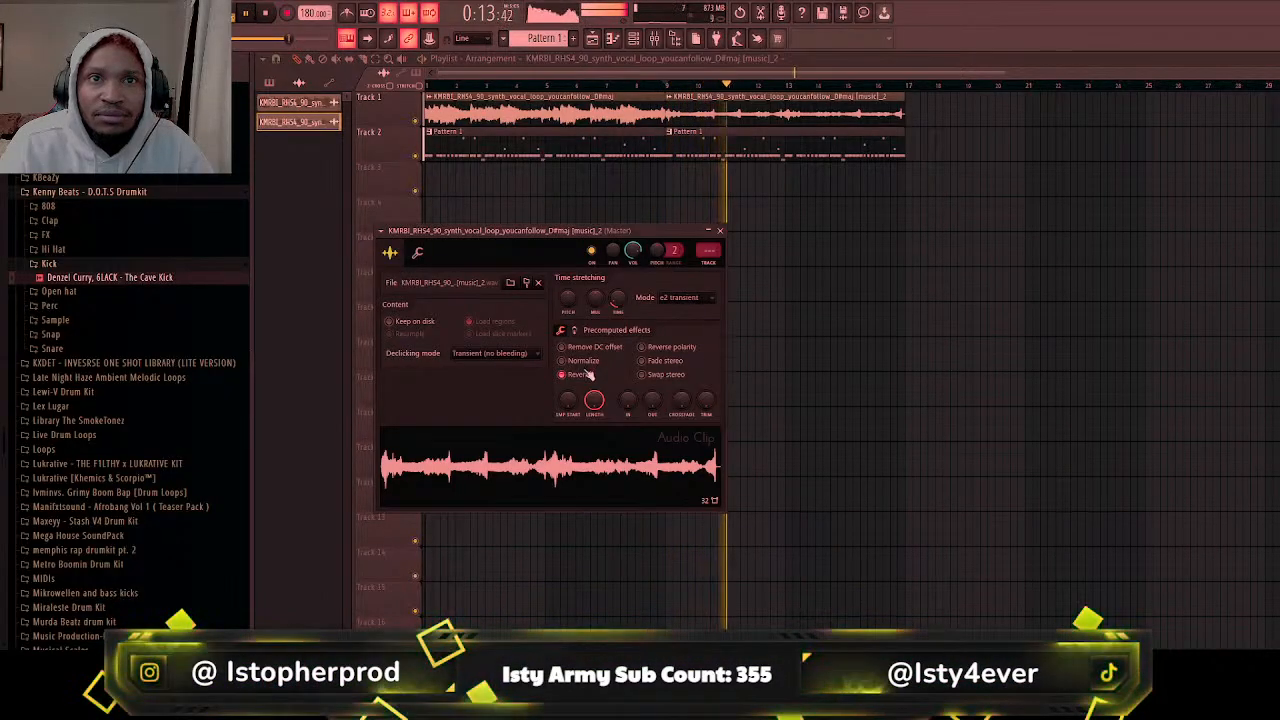
right_click(757, 99)
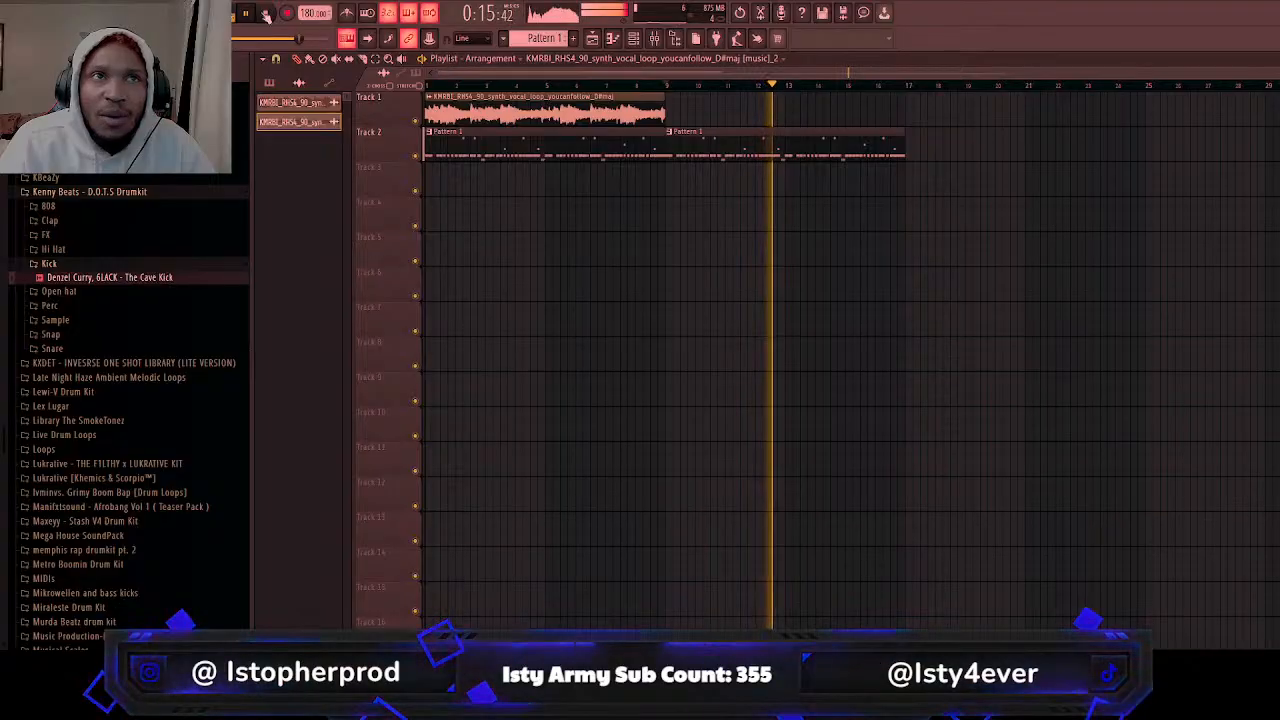
key(space)
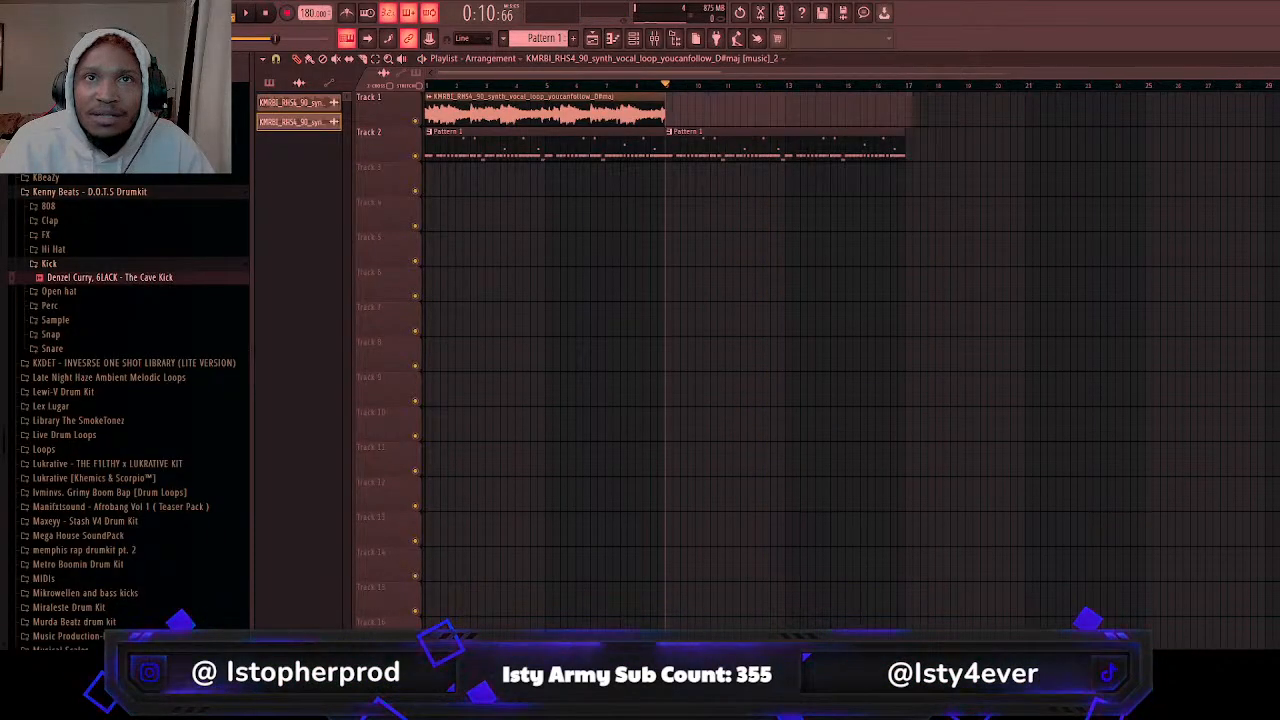
Step: Add the vocal loop's [bass] stem to Track 1 at bar 9 and trim the first 0.048 seconds of silence in Edison
drag(690, 115, 686, 102)
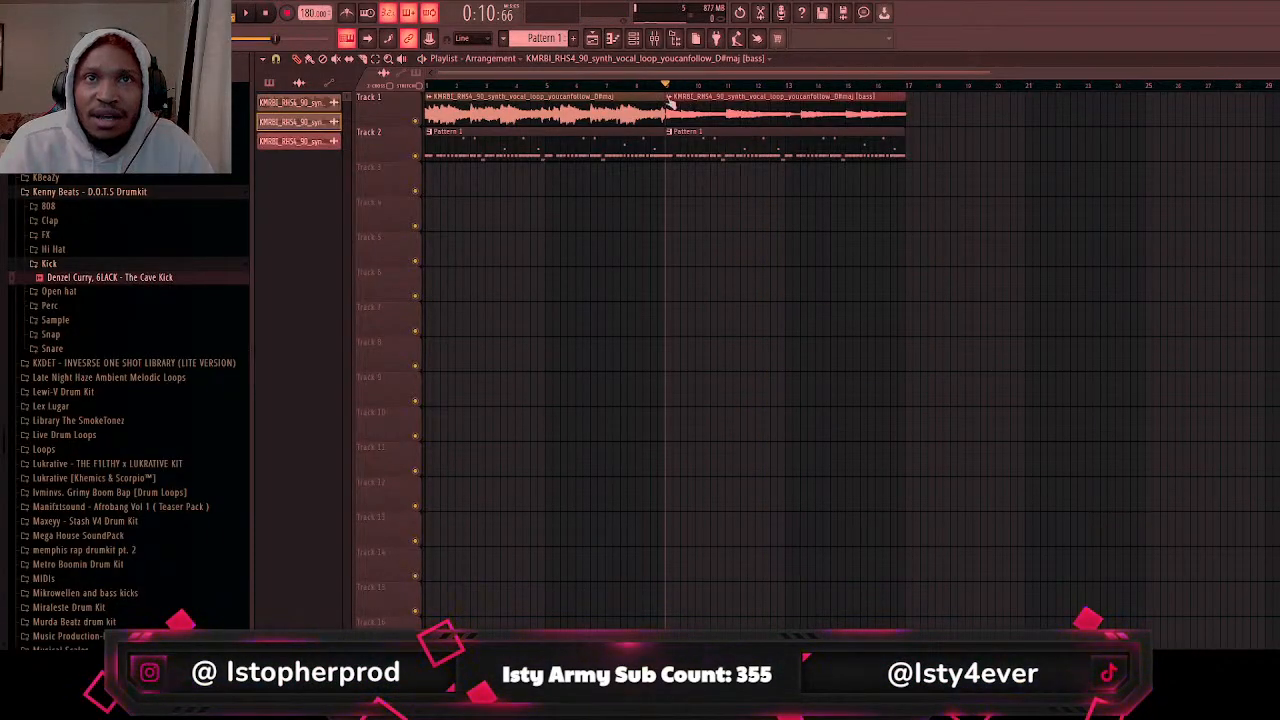
double_click(857, 113)
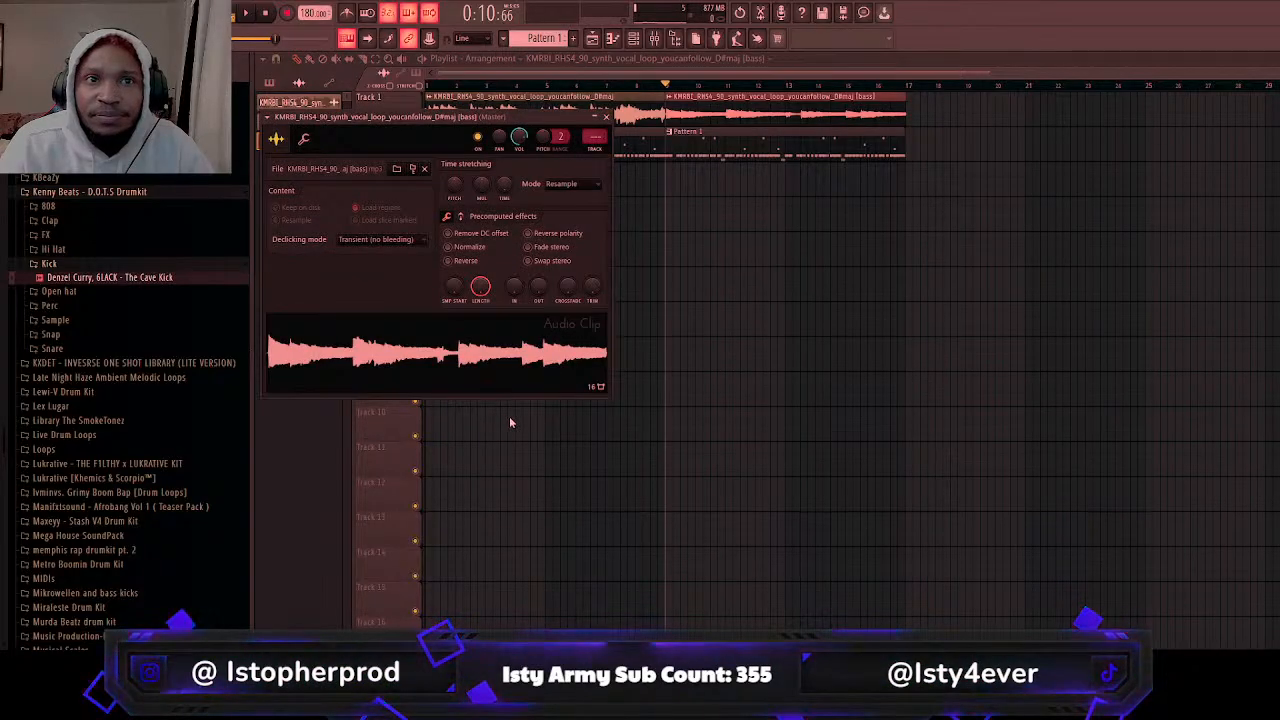
drag(779, 474, 365, 431)
drag(361, 366, 248, 380)
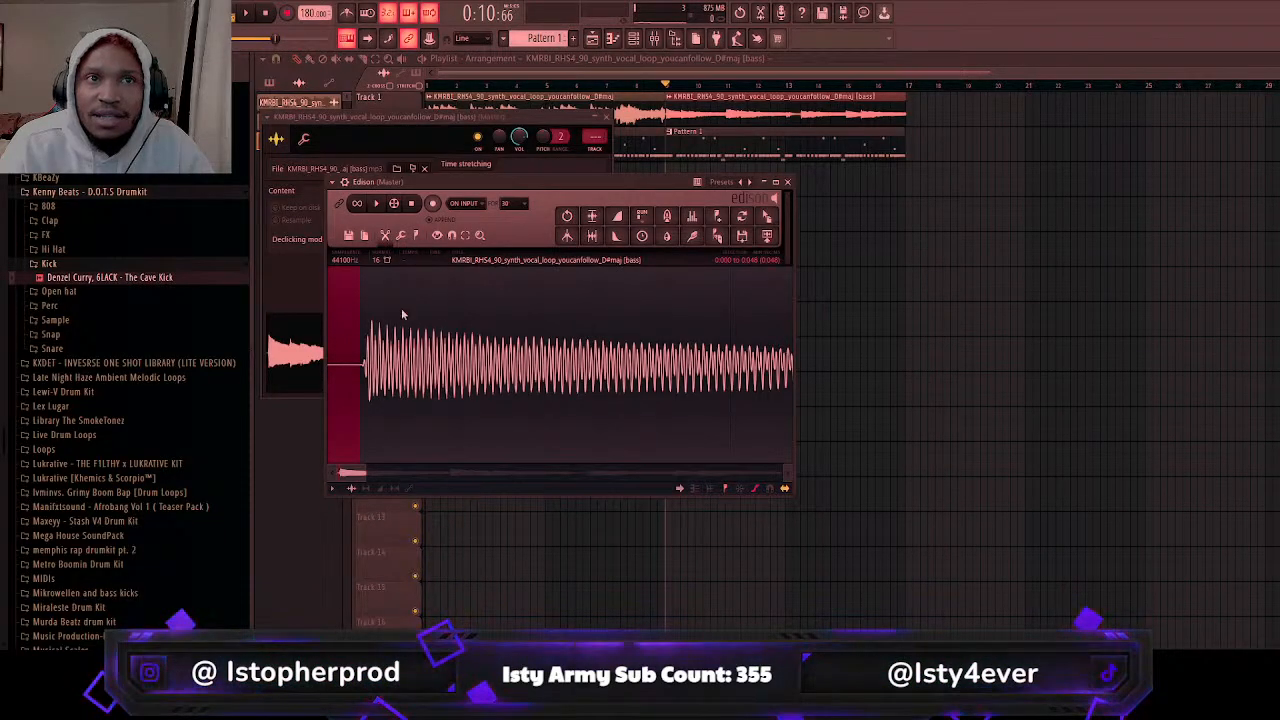
key(Delete)
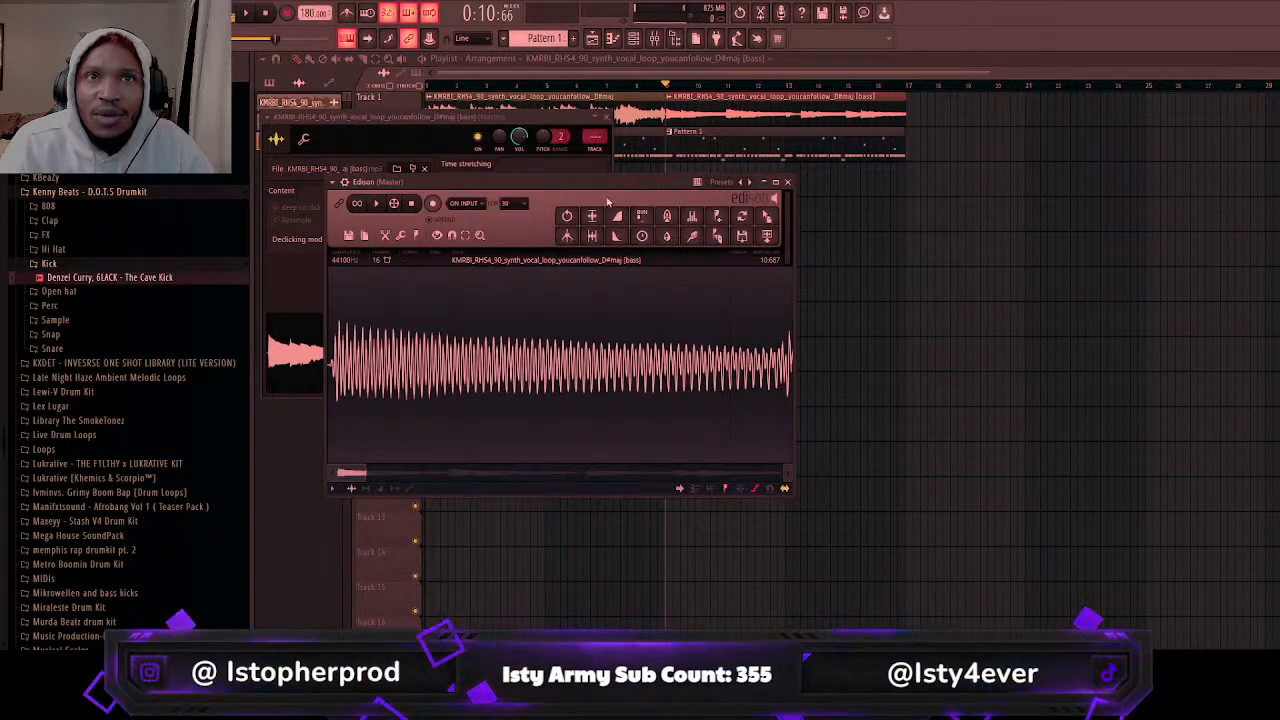
Step: Send the trimmed [bass] sample back to its clip, time-stretch it in e2 transient mode and play from bar 9
drag(767, 217, 425, 342)
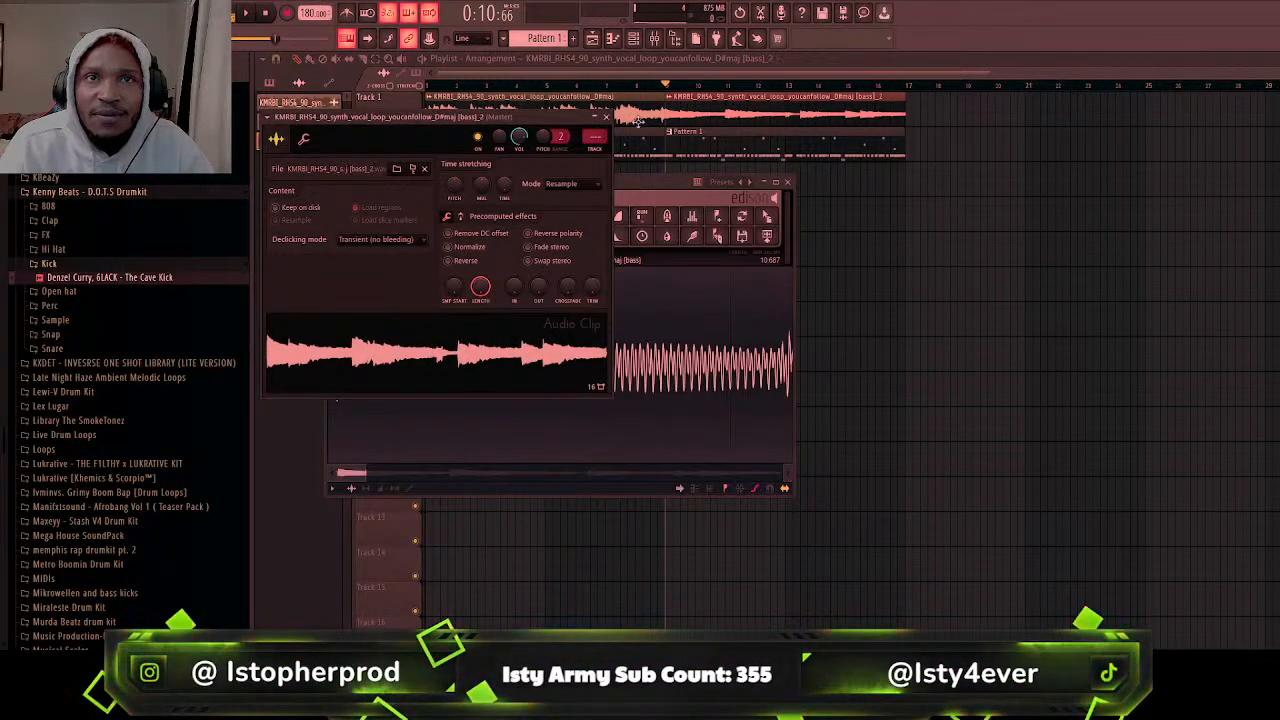
click(788, 182)
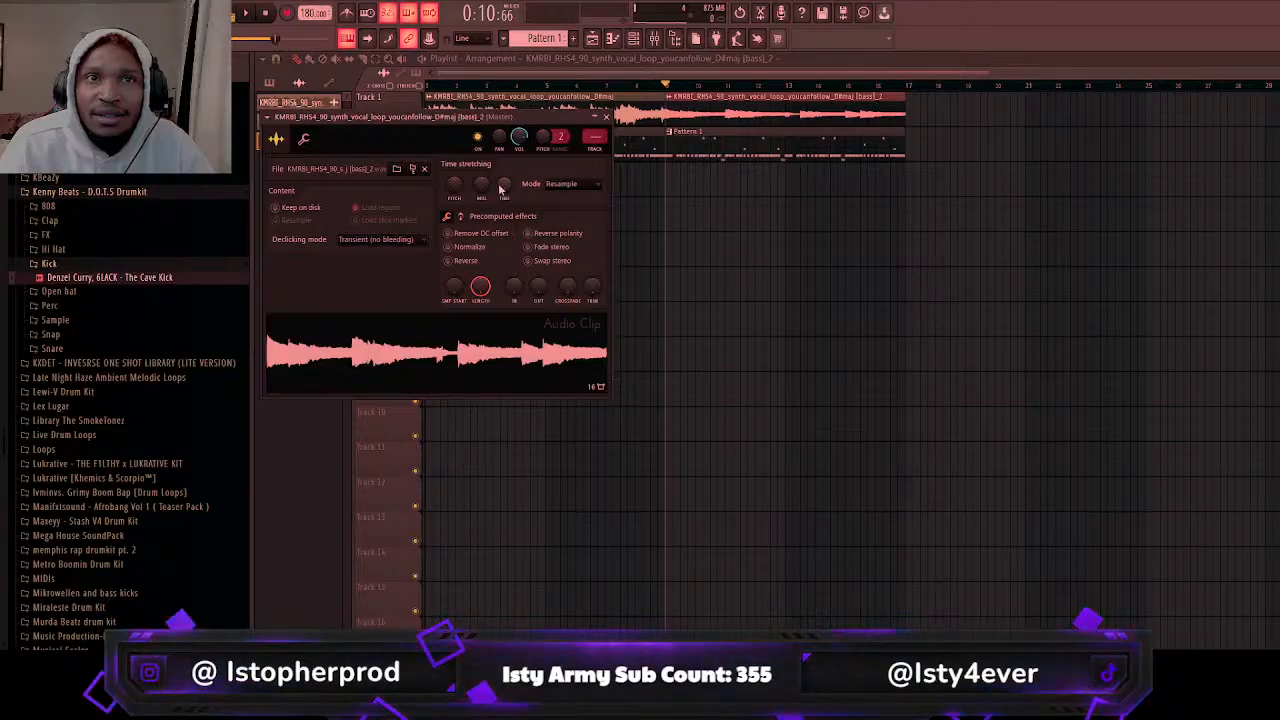
drag(502, 186, 502, 196)
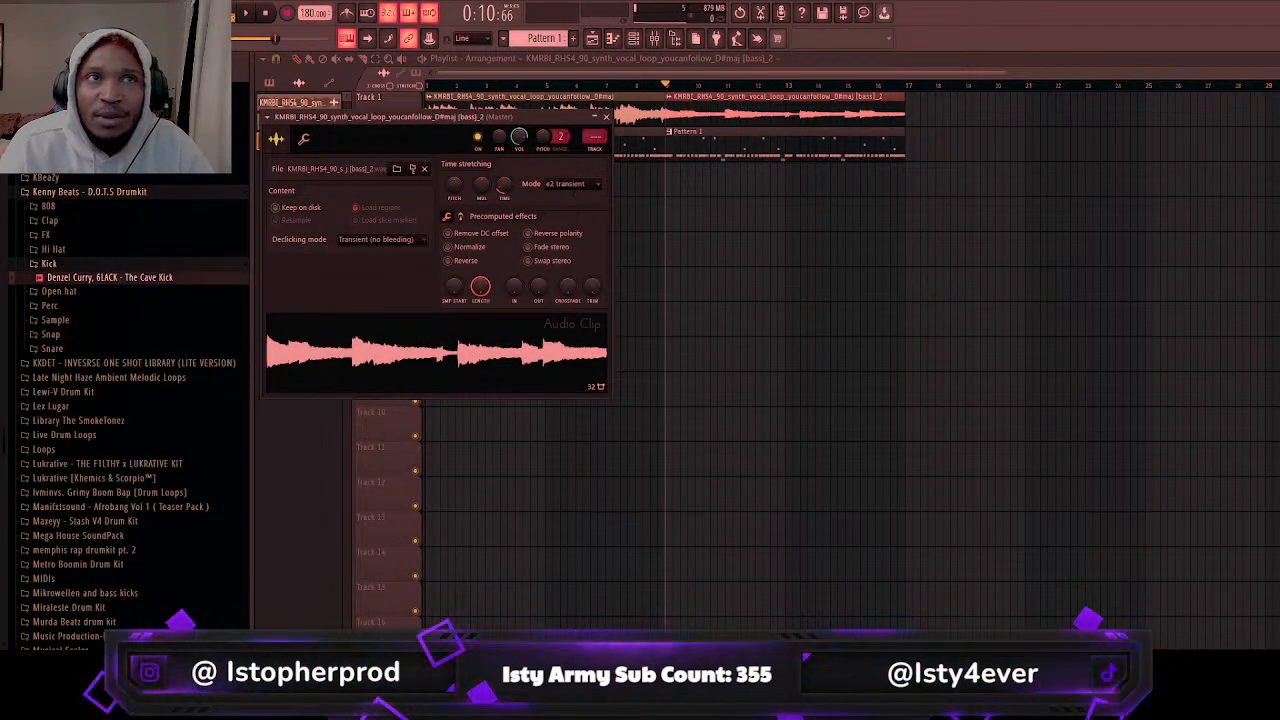
key(space)
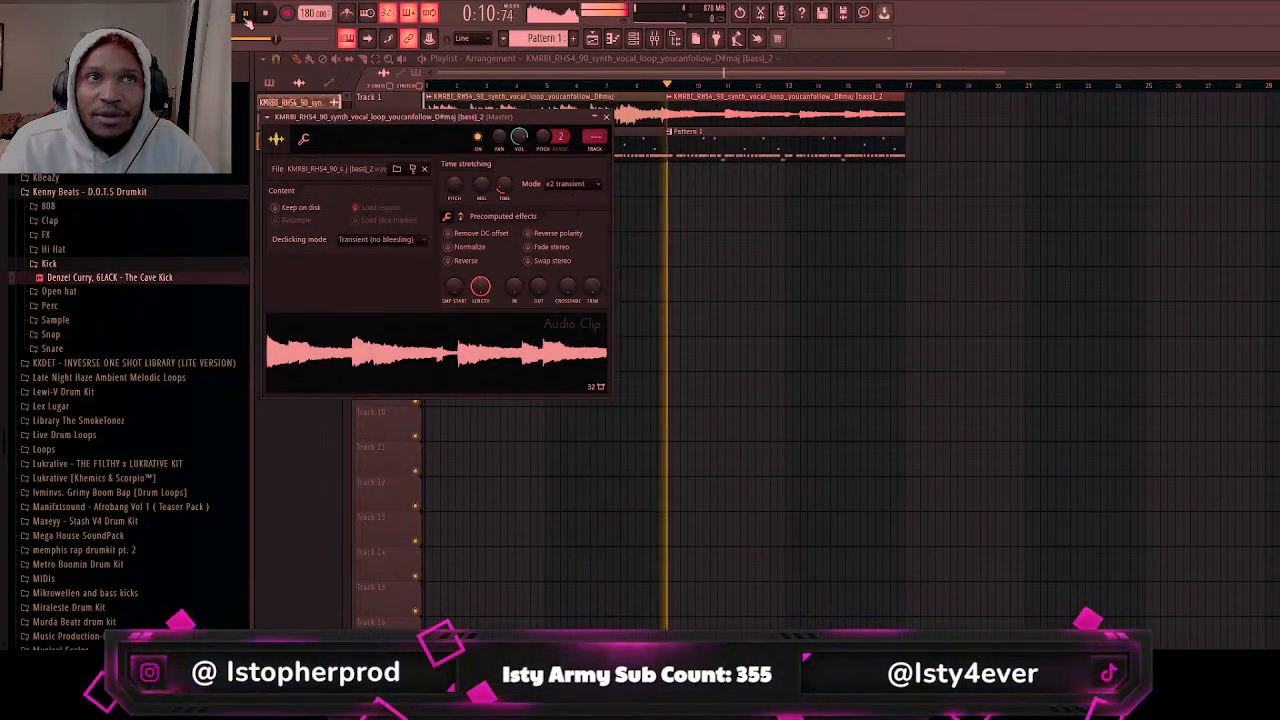
Step: Route the bass clip to mixer track 2 and add Fruity Parametric EQ 2, cutting the lows, boosting the mids and slightly lowering the highs
click(656, 39)
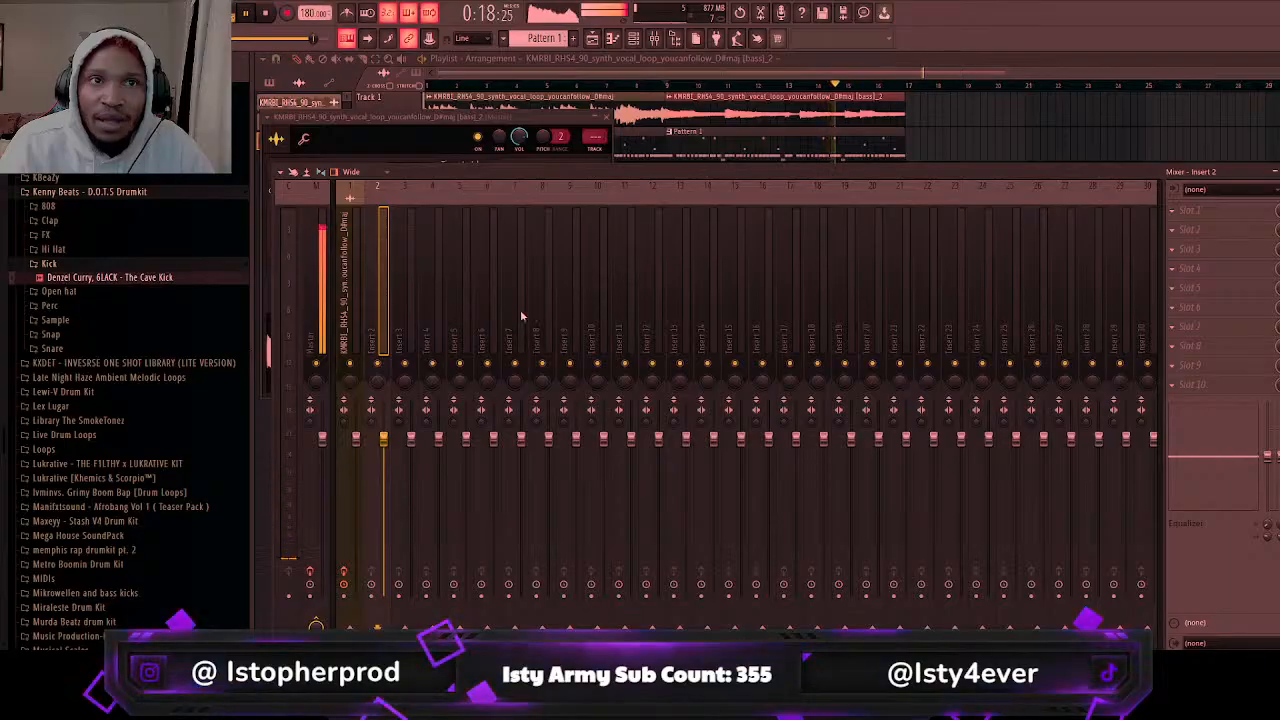
key(ctrl+l)
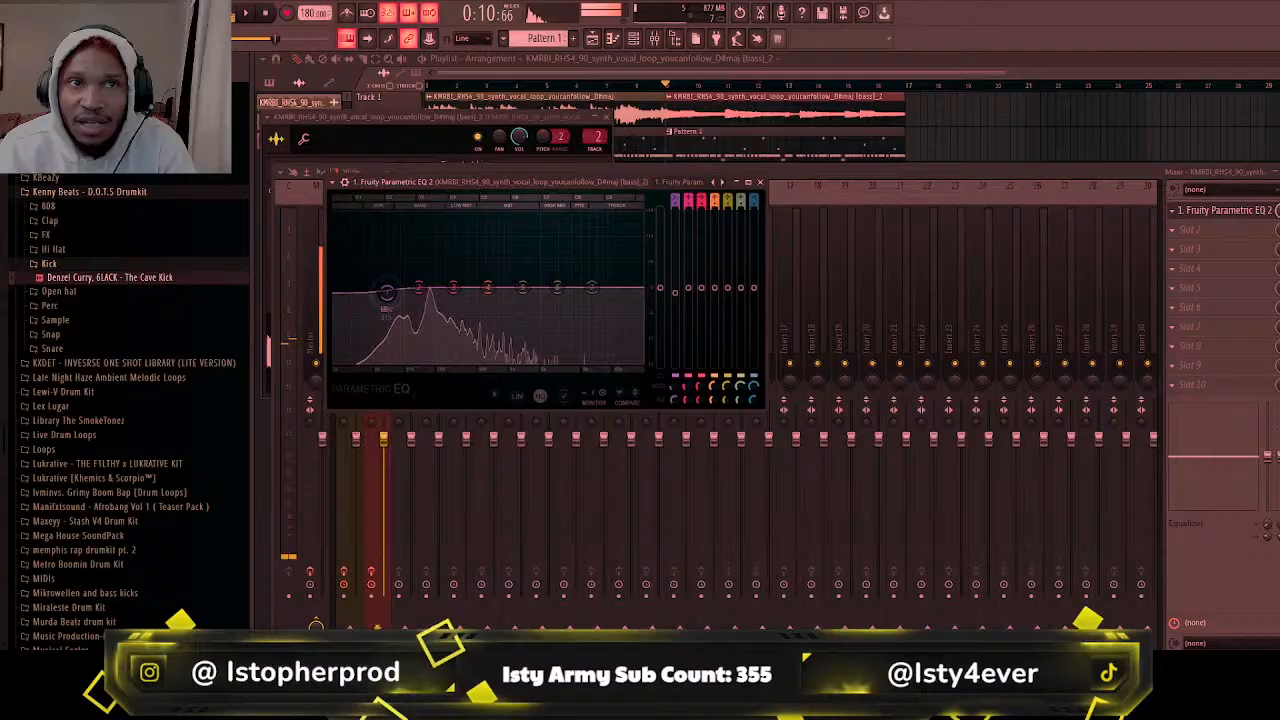
drag(384, 288, 442, 362)
drag(487, 288, 475, 271)
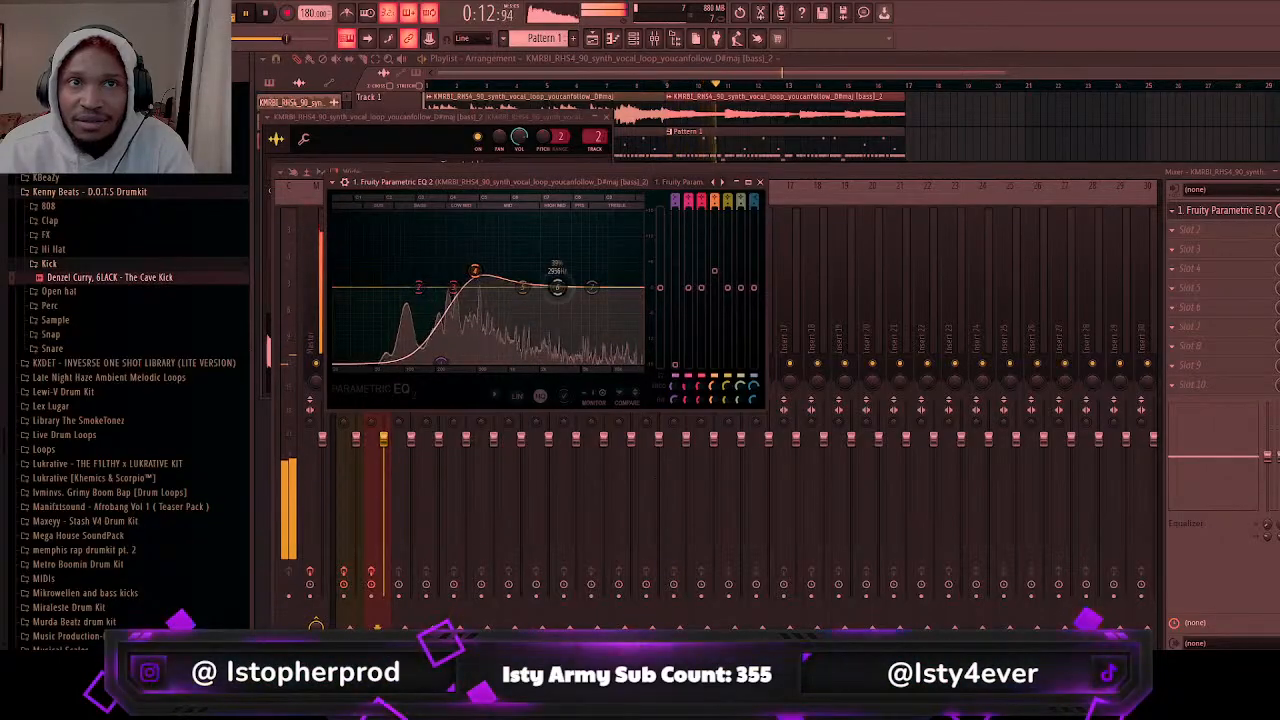
mouse_move(557, 287)
mouse_down()
mouse_move(556, 272)
mouse_move(519, 279)
mouse_move(598, 275)
mouse_move(561, 289)
mouse_move(605, 292)
mouse_move(559, 290)
mouse_up()
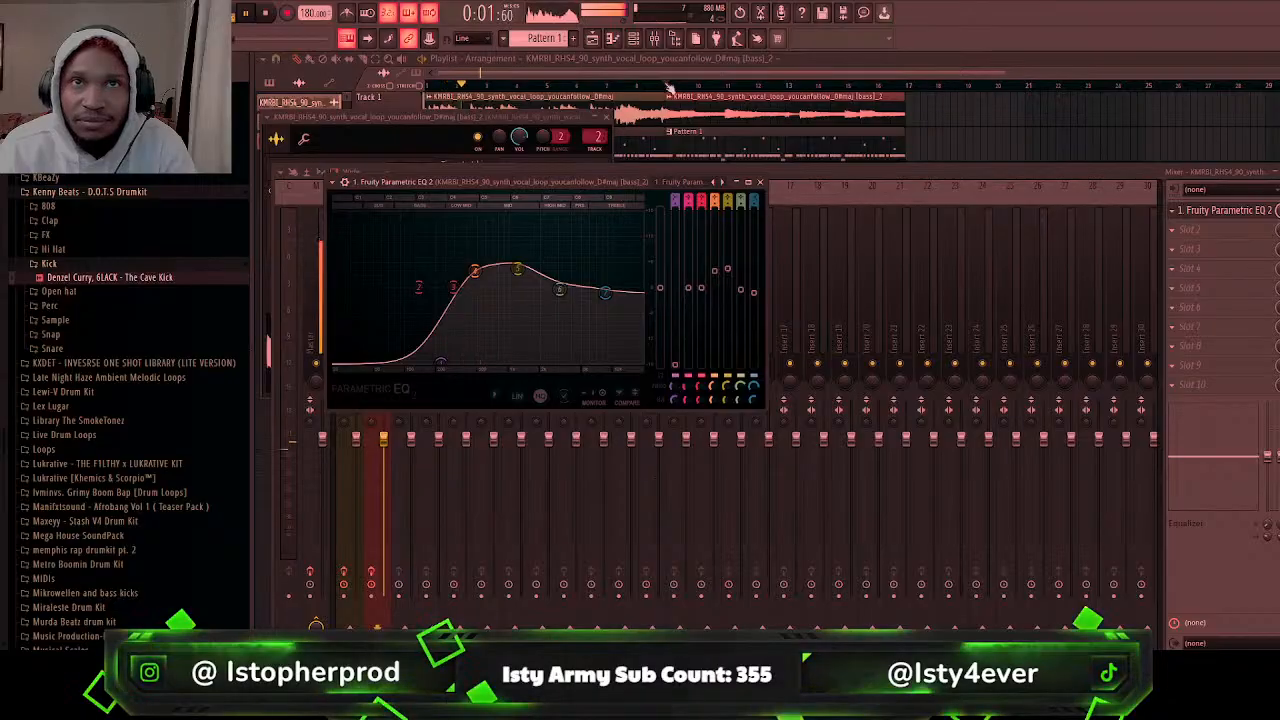
Step: Show the Unsorted channels and add an Xpand!2 instrument channel with the Massive Pad sound from 001 Bright Pads in part A
key(F5)
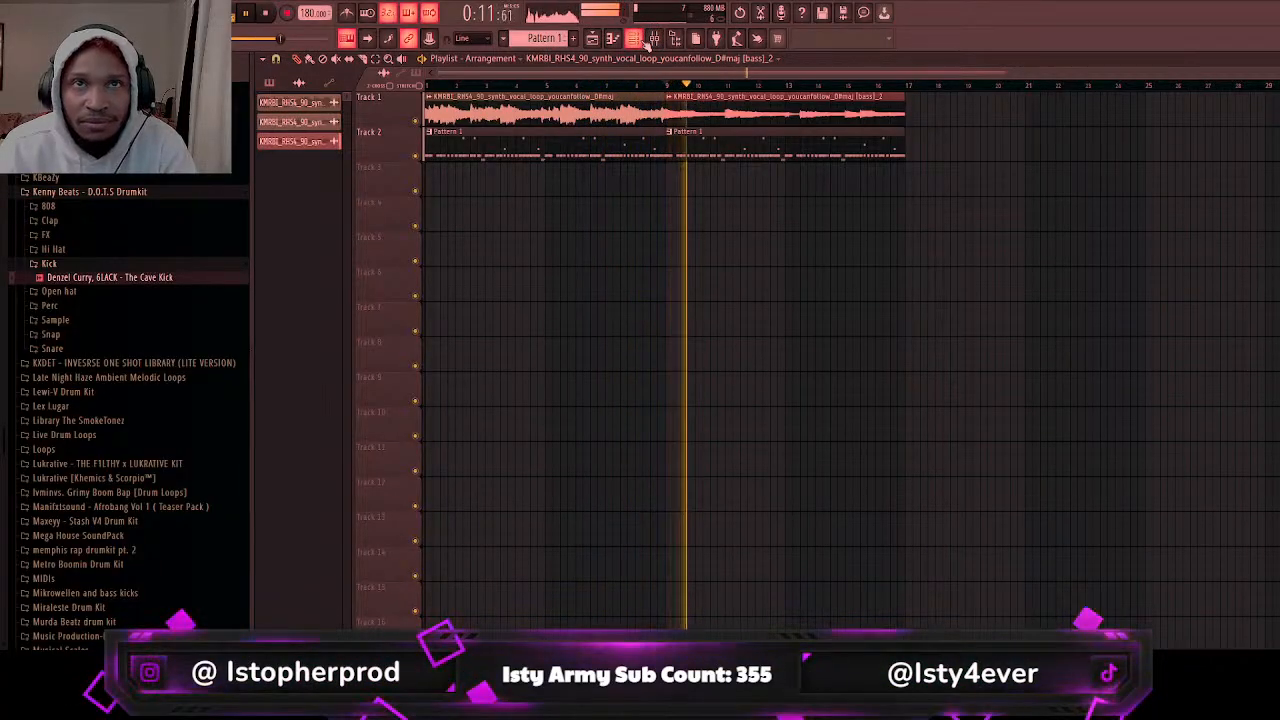
click(640, 40)
click(474, 212)
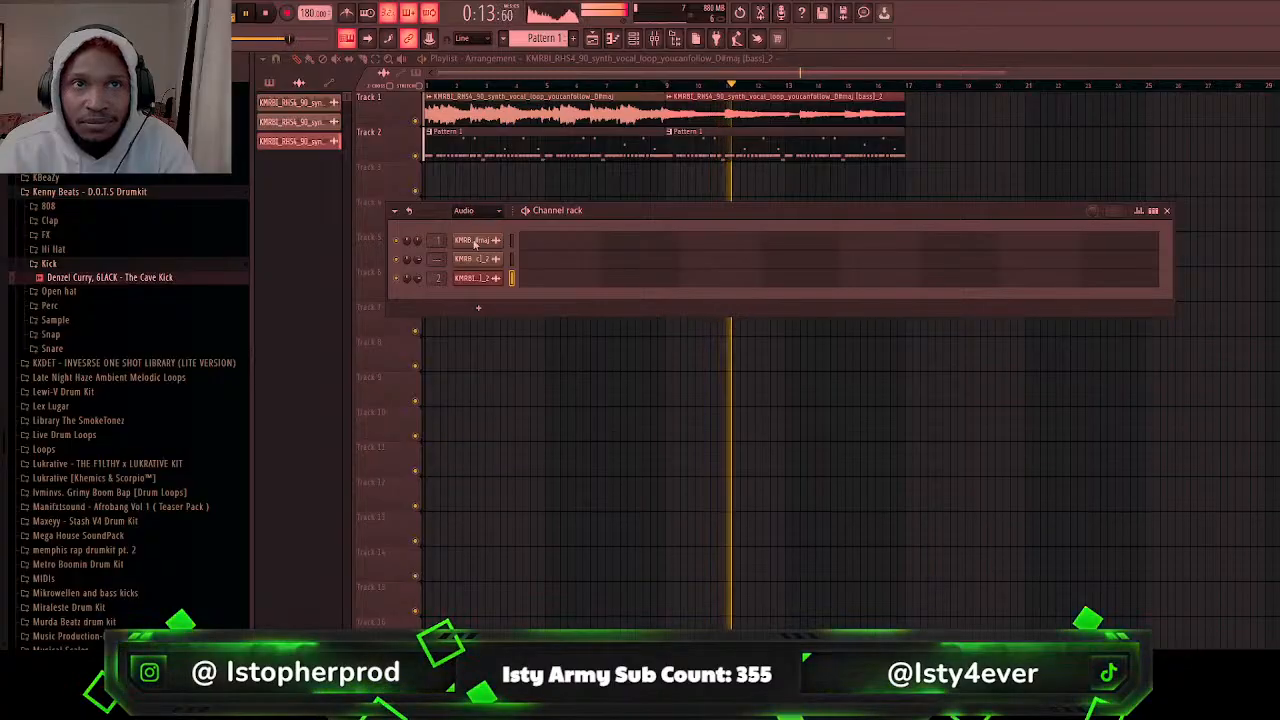
click(479, 258)
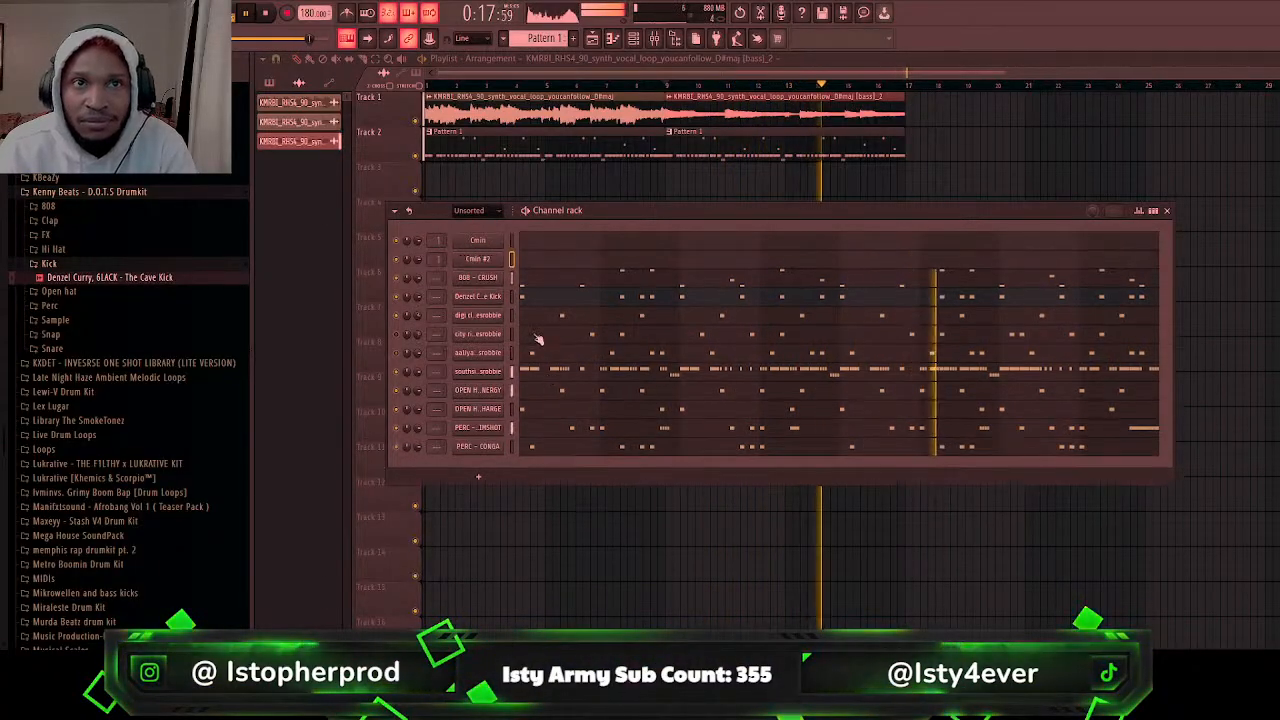
key(alt+c)
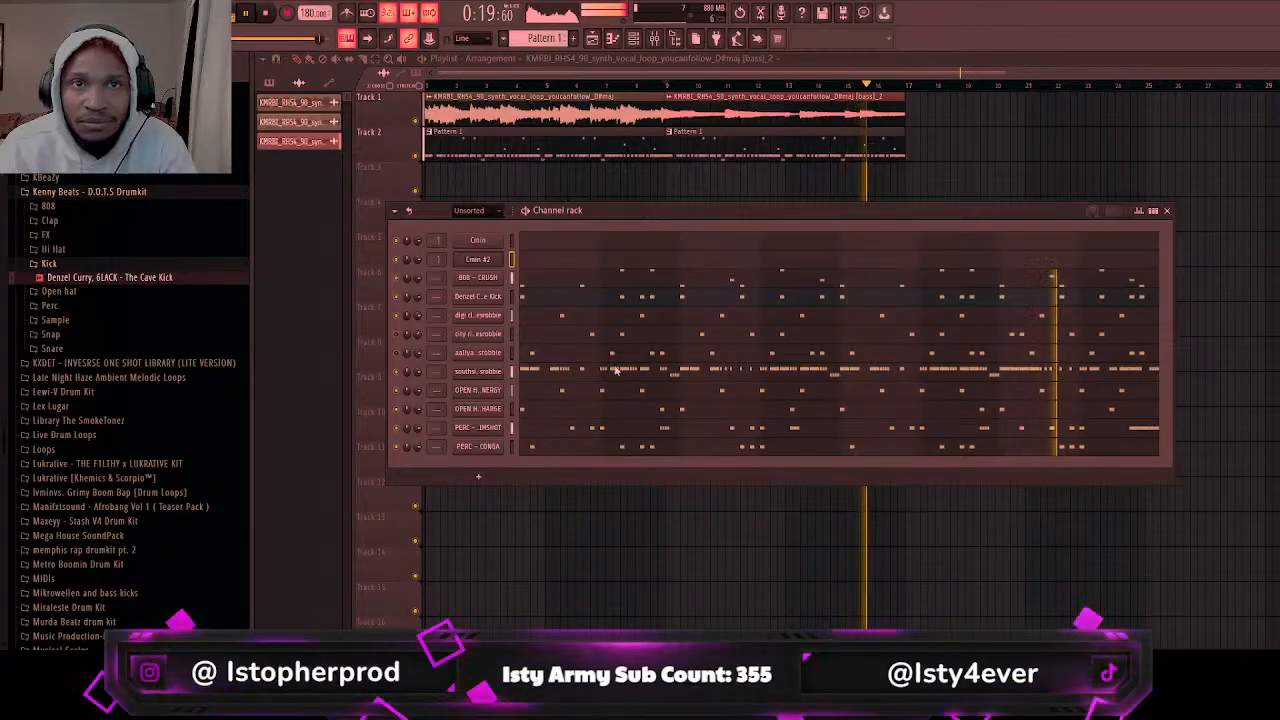
click(660, 297)
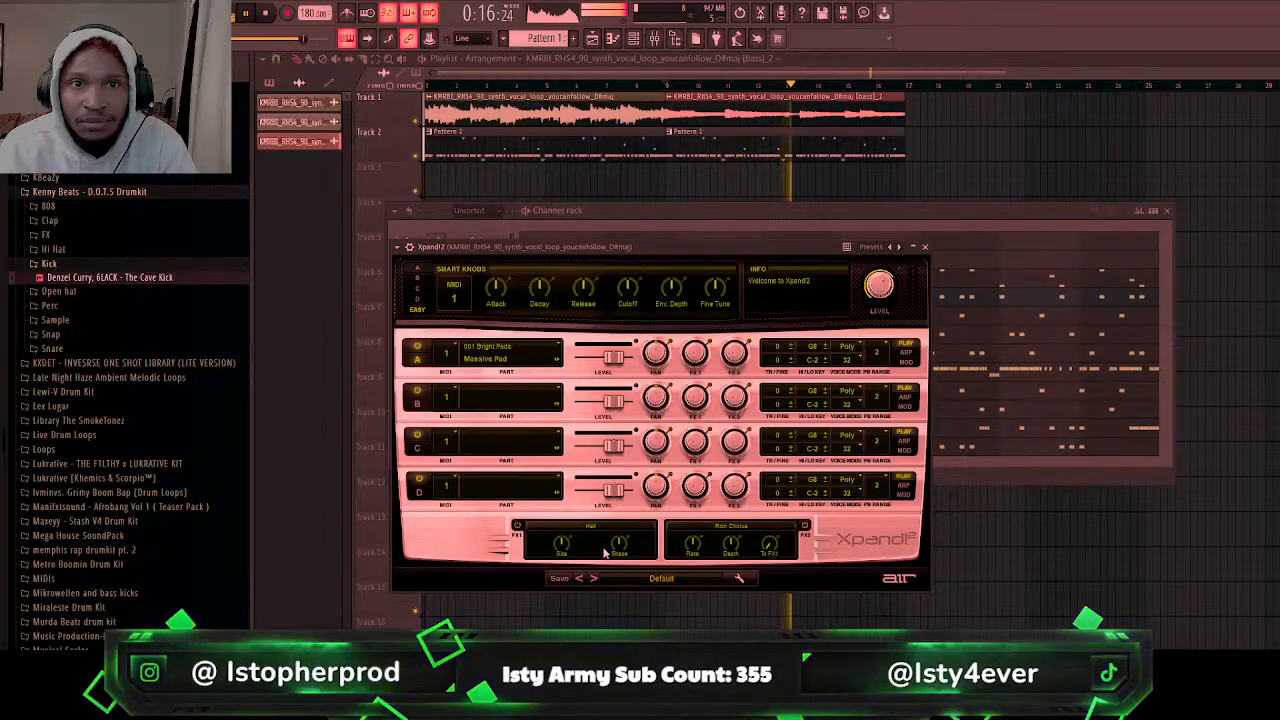
click(747, 207)
key(F12)
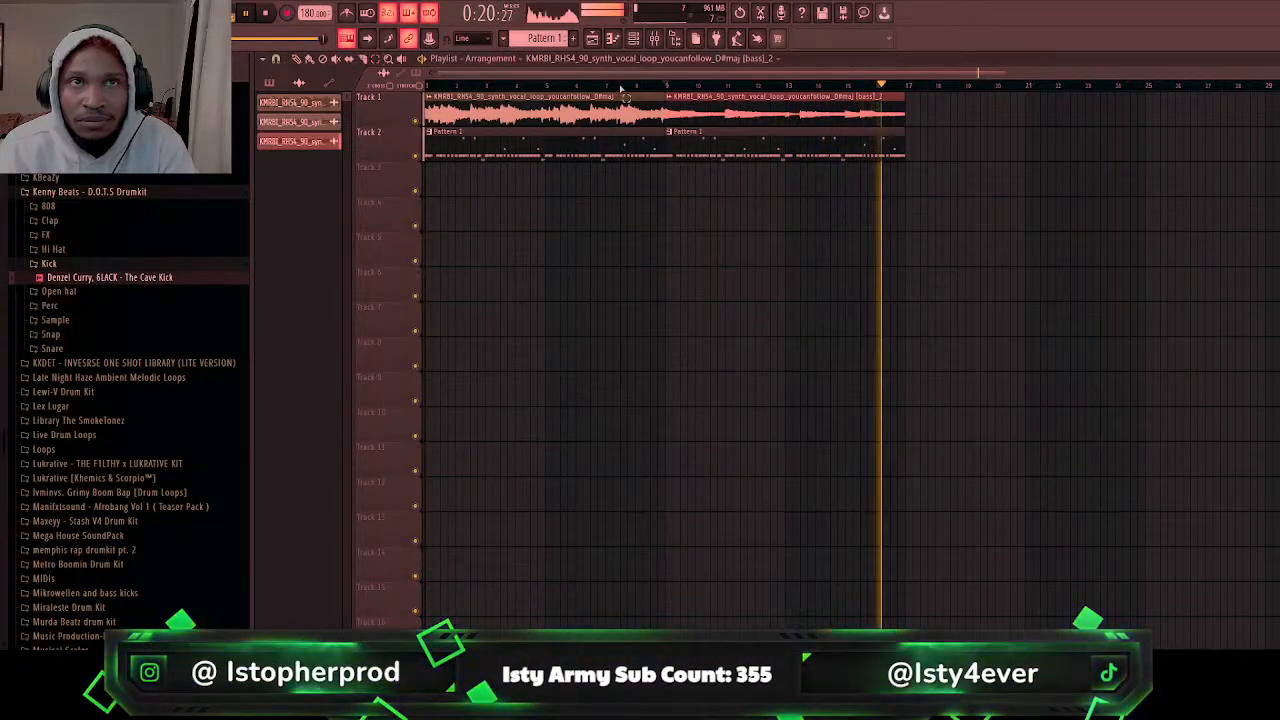
Step: Loop bars 9 to 17 of the arrangement and bring up the Xpand!2 piano roll for Pattern 1
drag(666, 84, 909, 108)
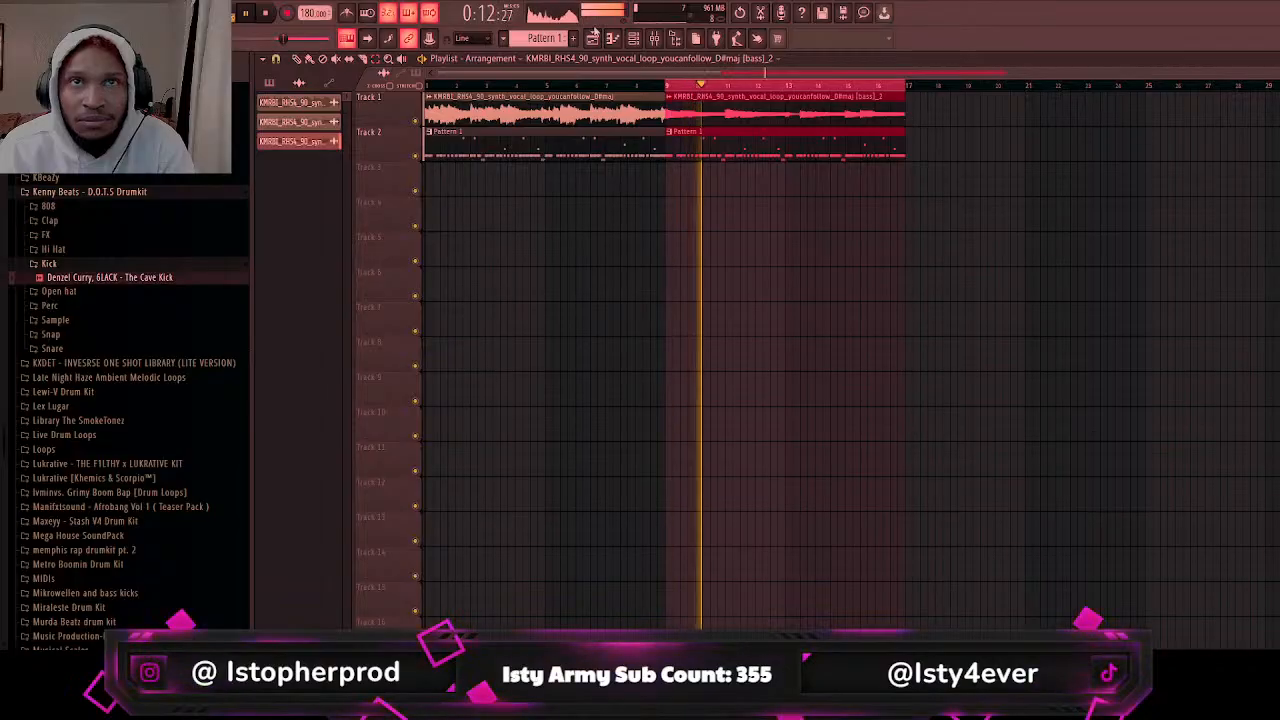
key(F6)
click(582, 266)
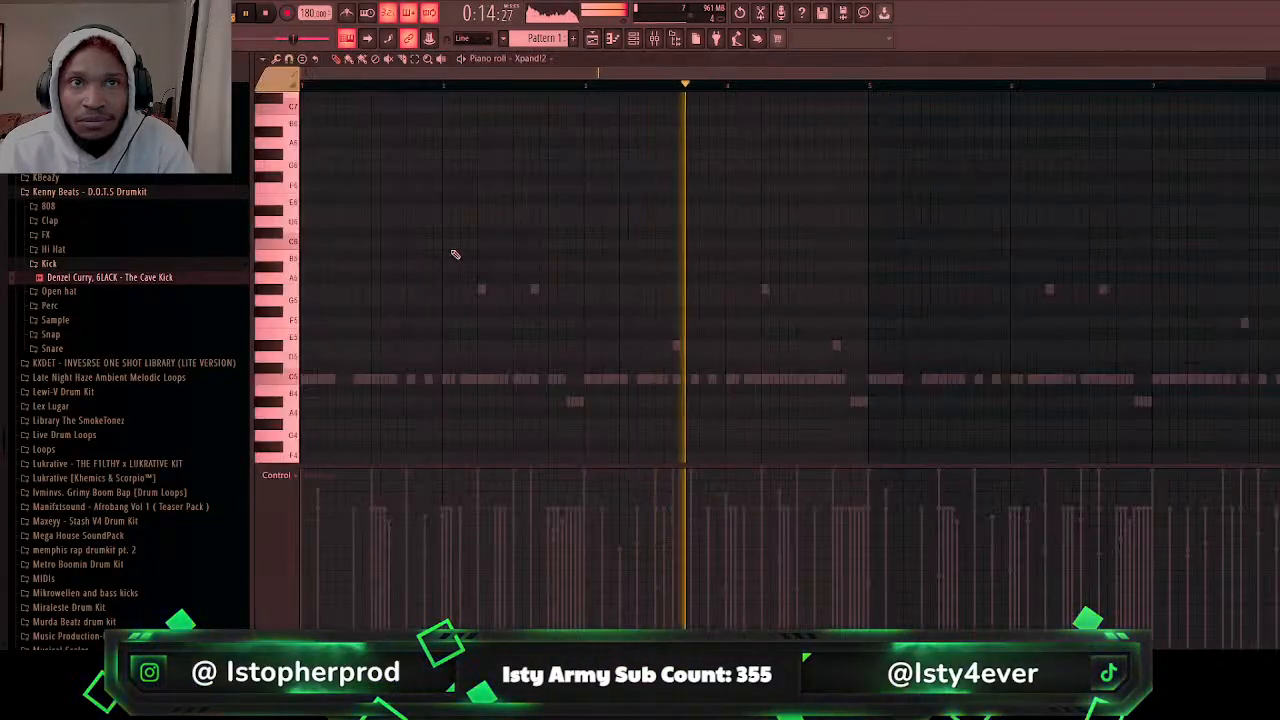
click(585, 289)
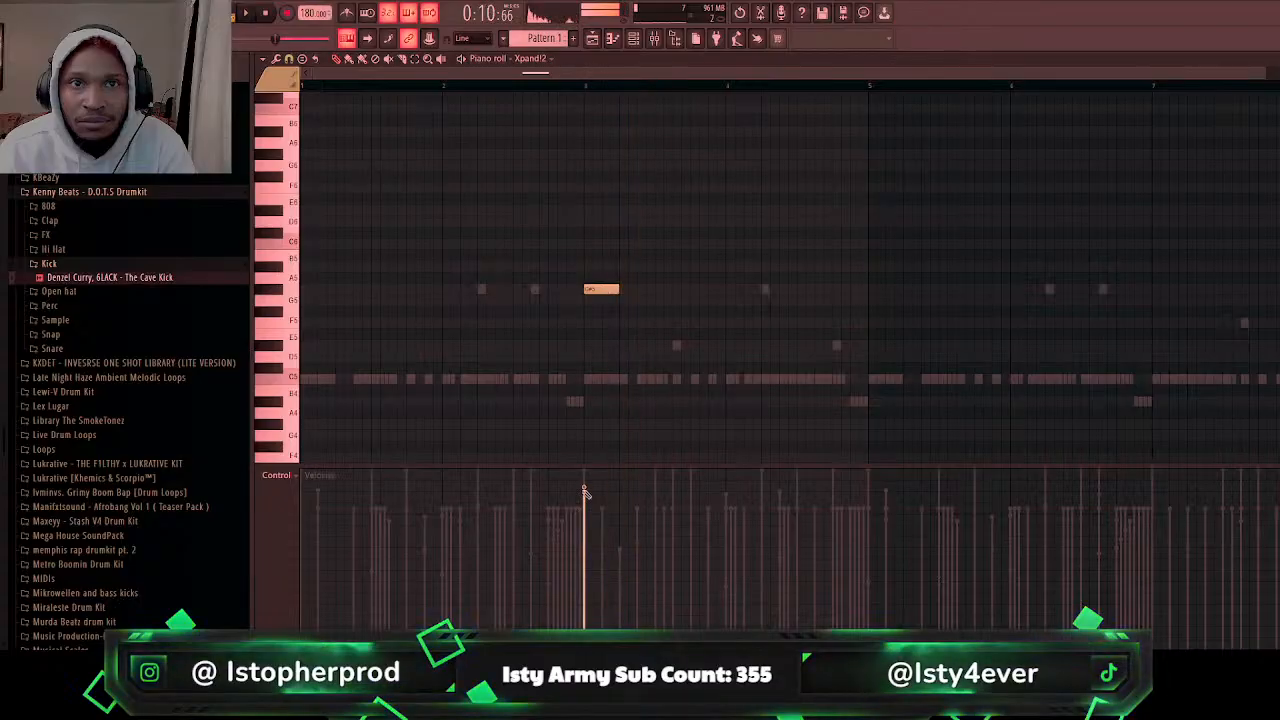
right_click(600, 288)
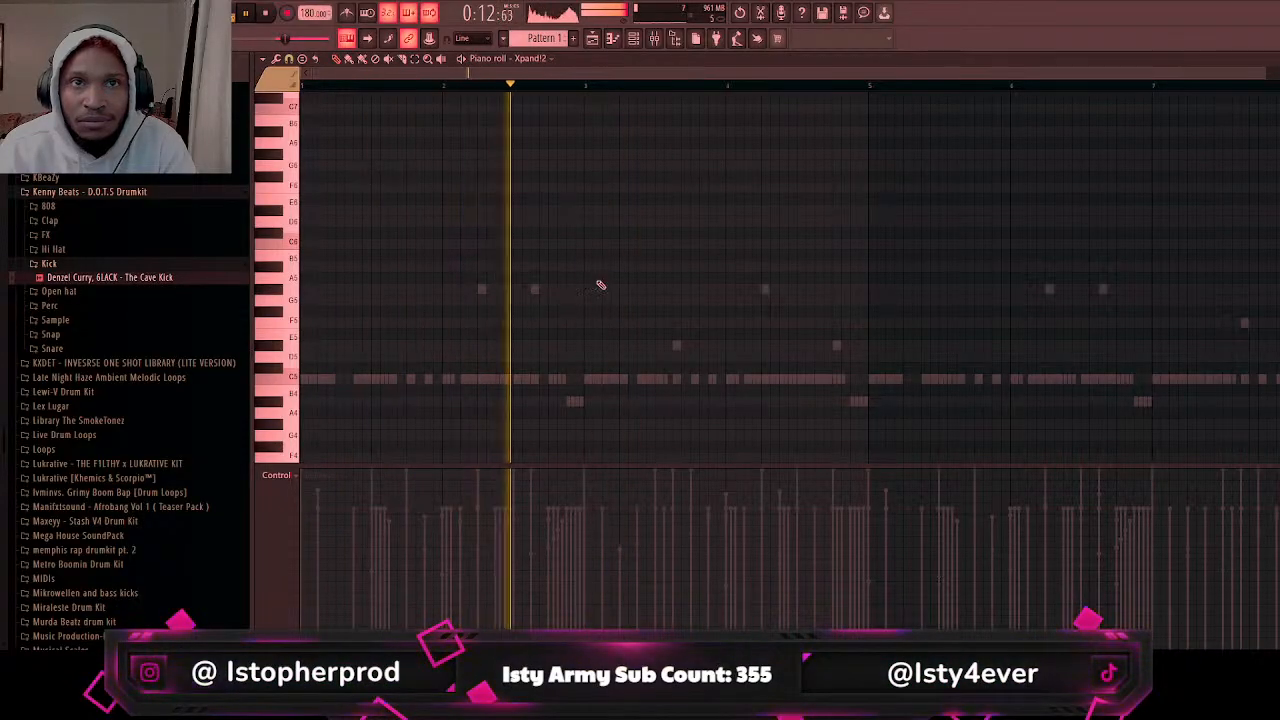
scroll(591, 246, down, 1)
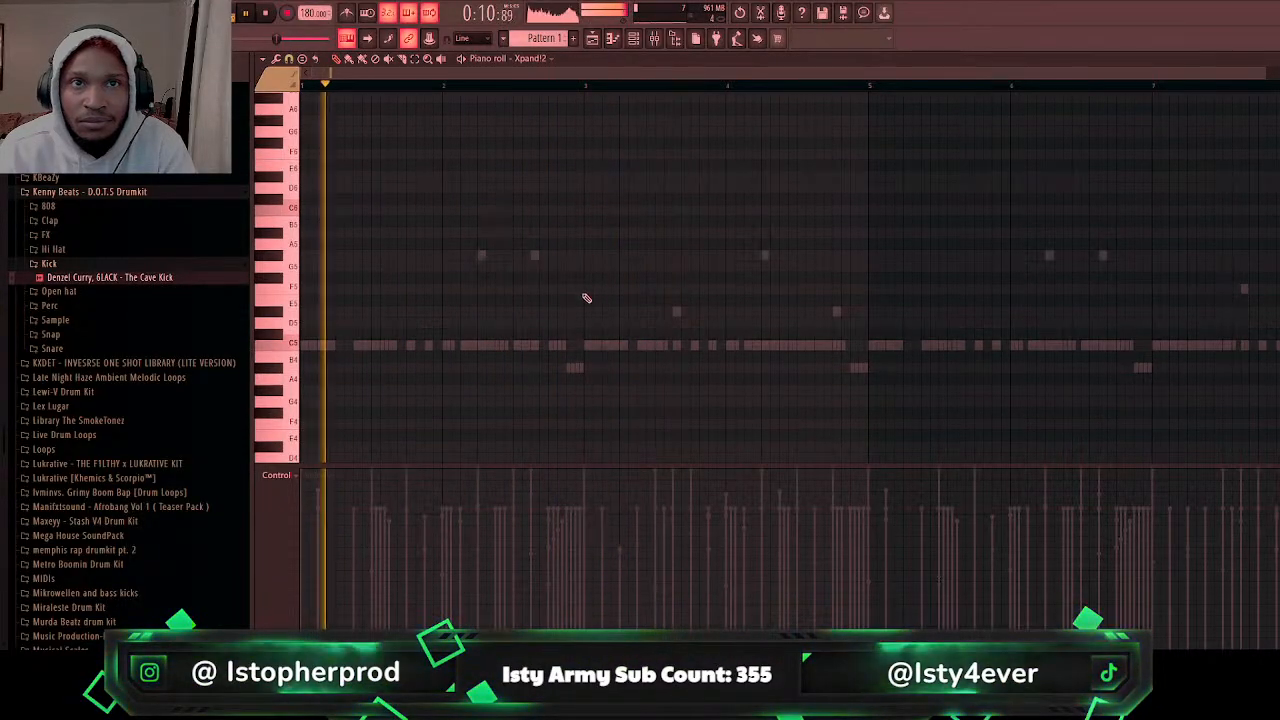
click(594, 289)
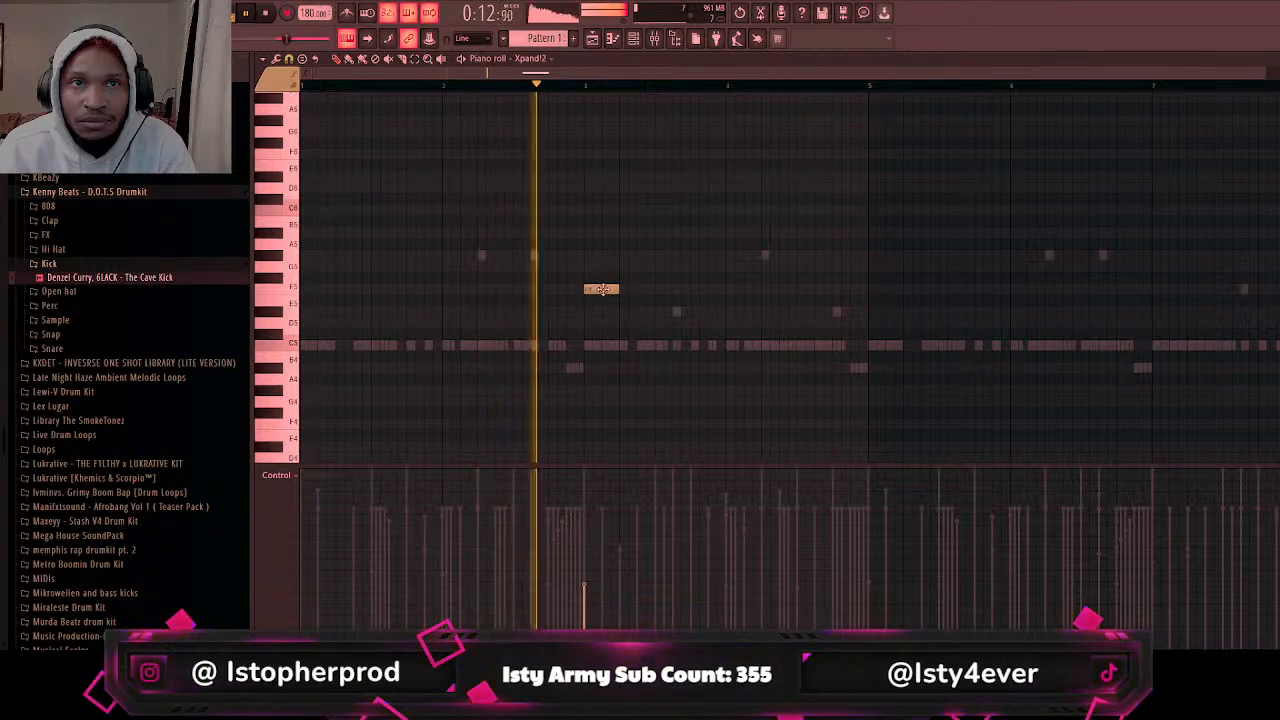
key(space)
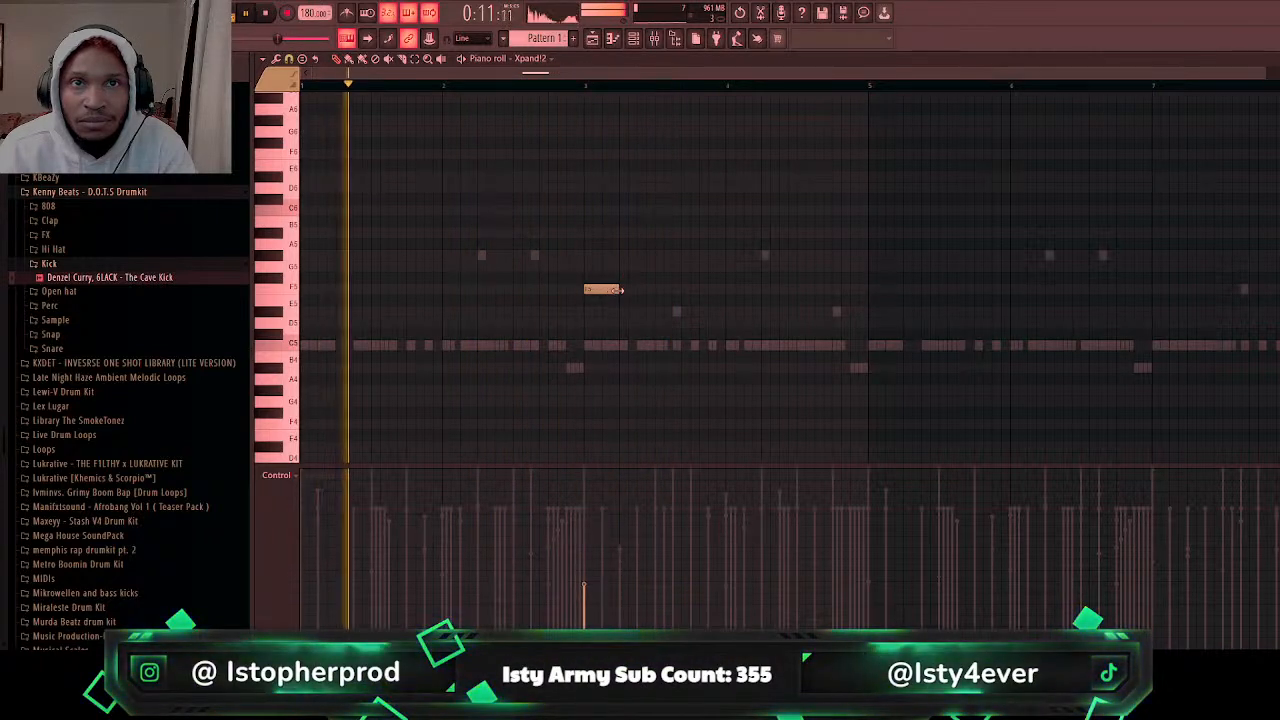
click(627, 291)
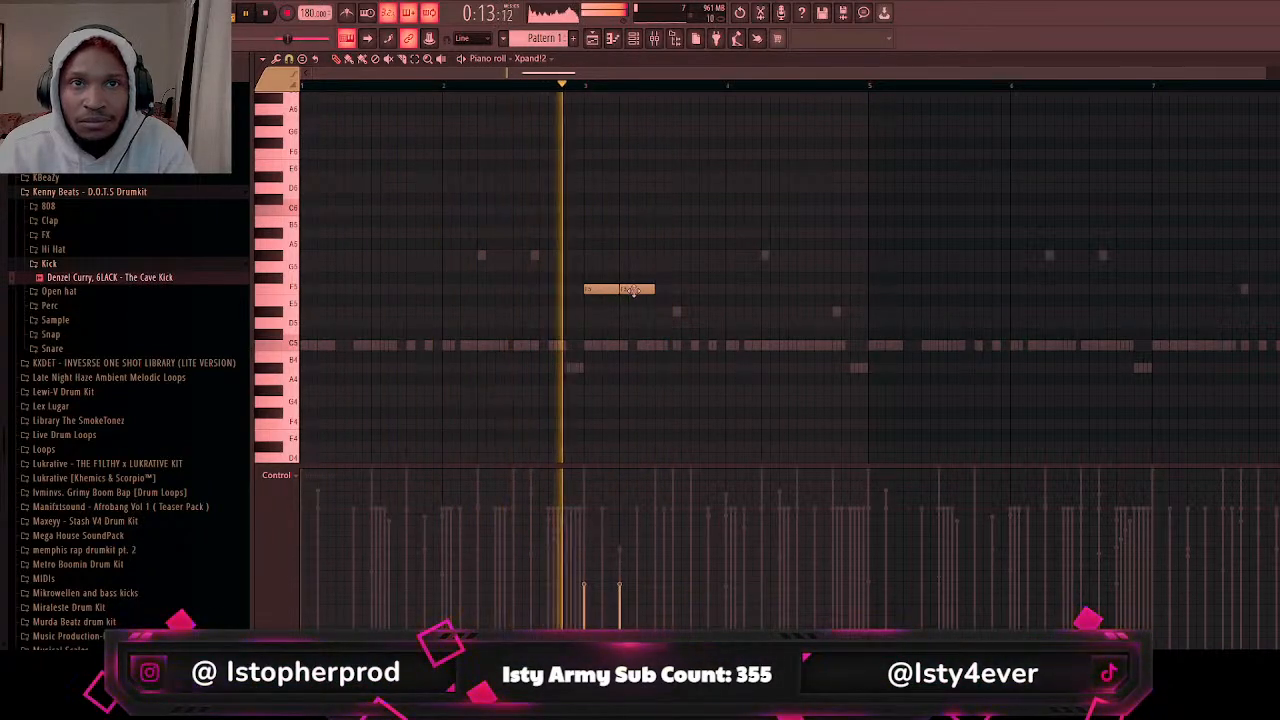
right_click(638, 291)
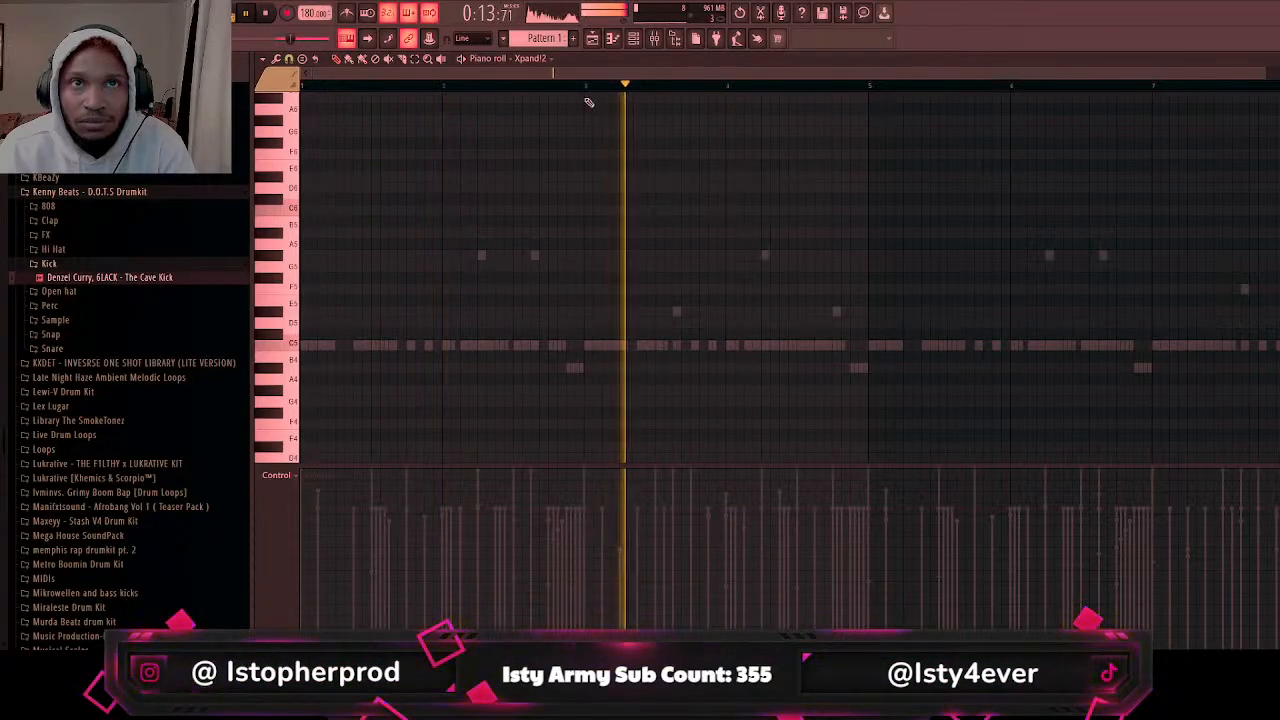
Step: Find the pad's pitch at bar 3 by ear, then place two consecutive one-beat G#4 notes starting there
click(588, 291)
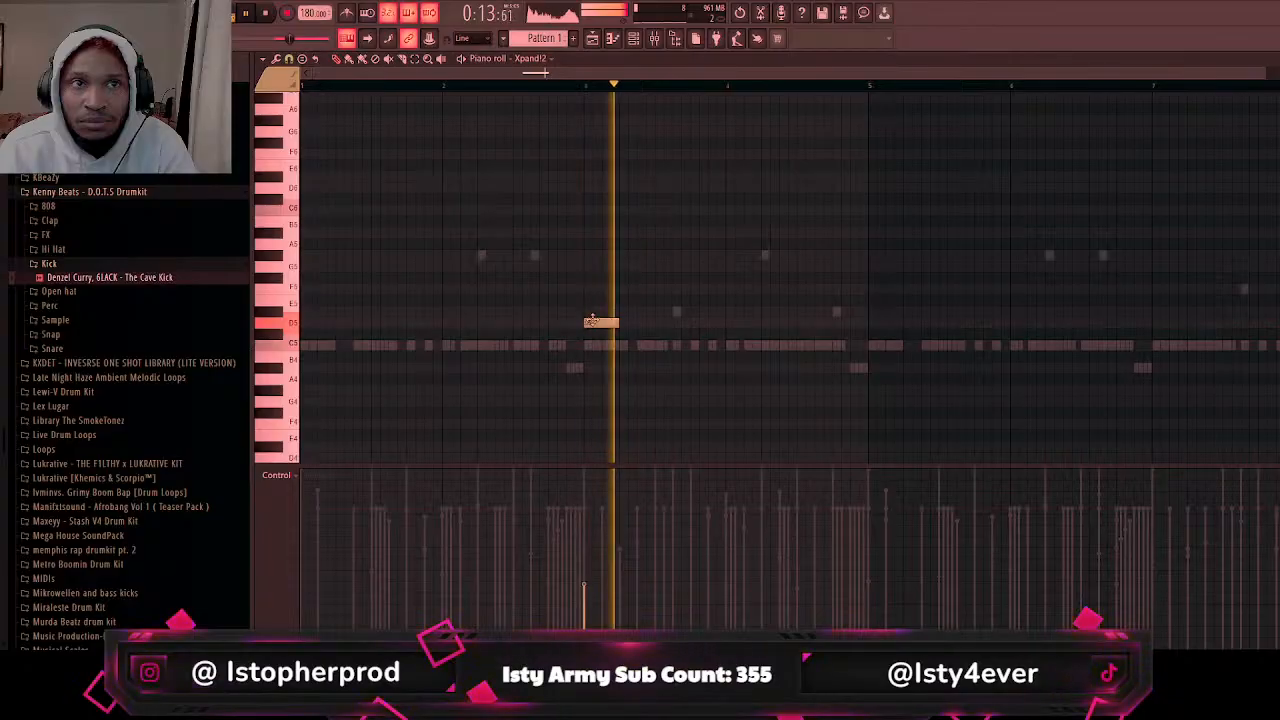
drag(591, 319, 597, 308)
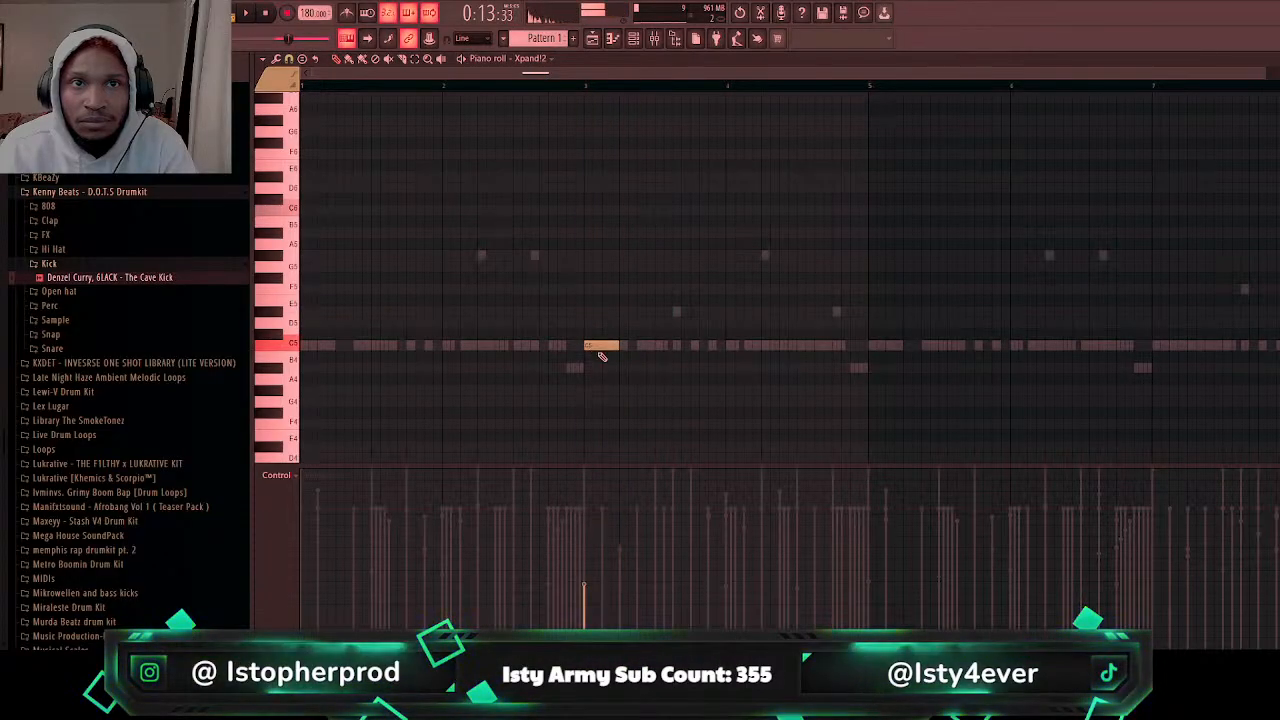
key(space)
key(space)
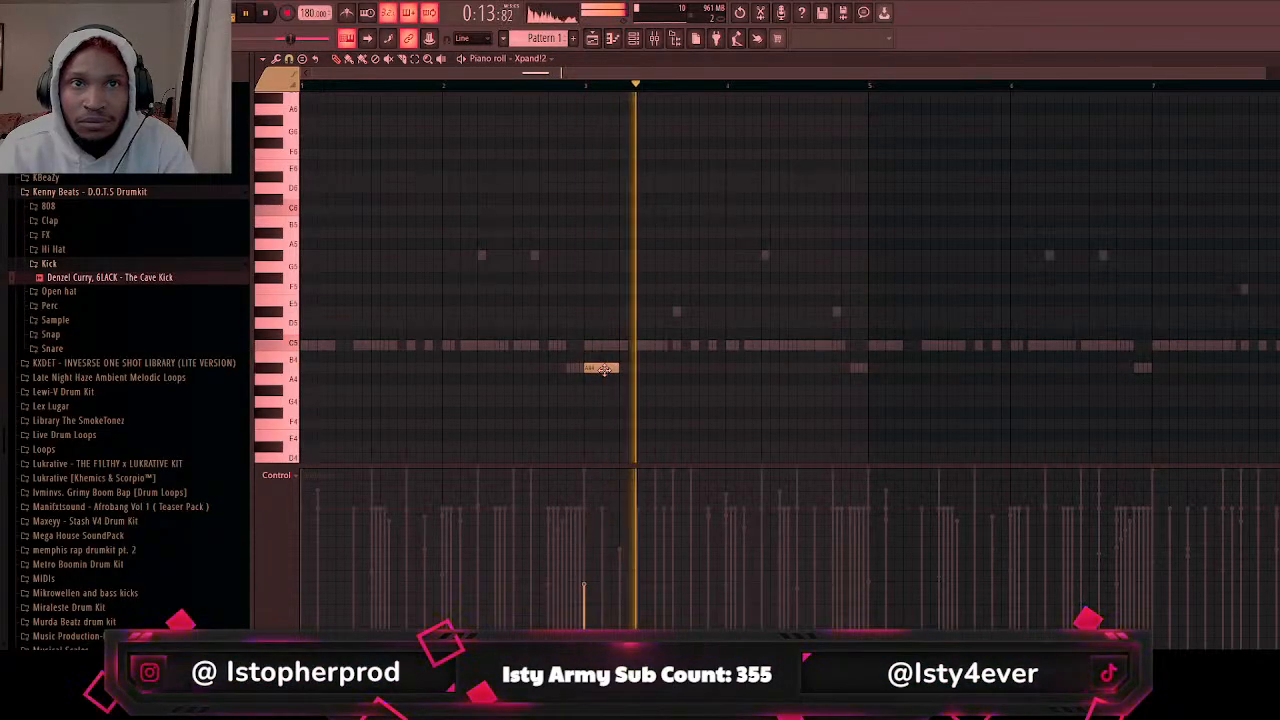
drag(604, 370, 606, 393)
key(space)
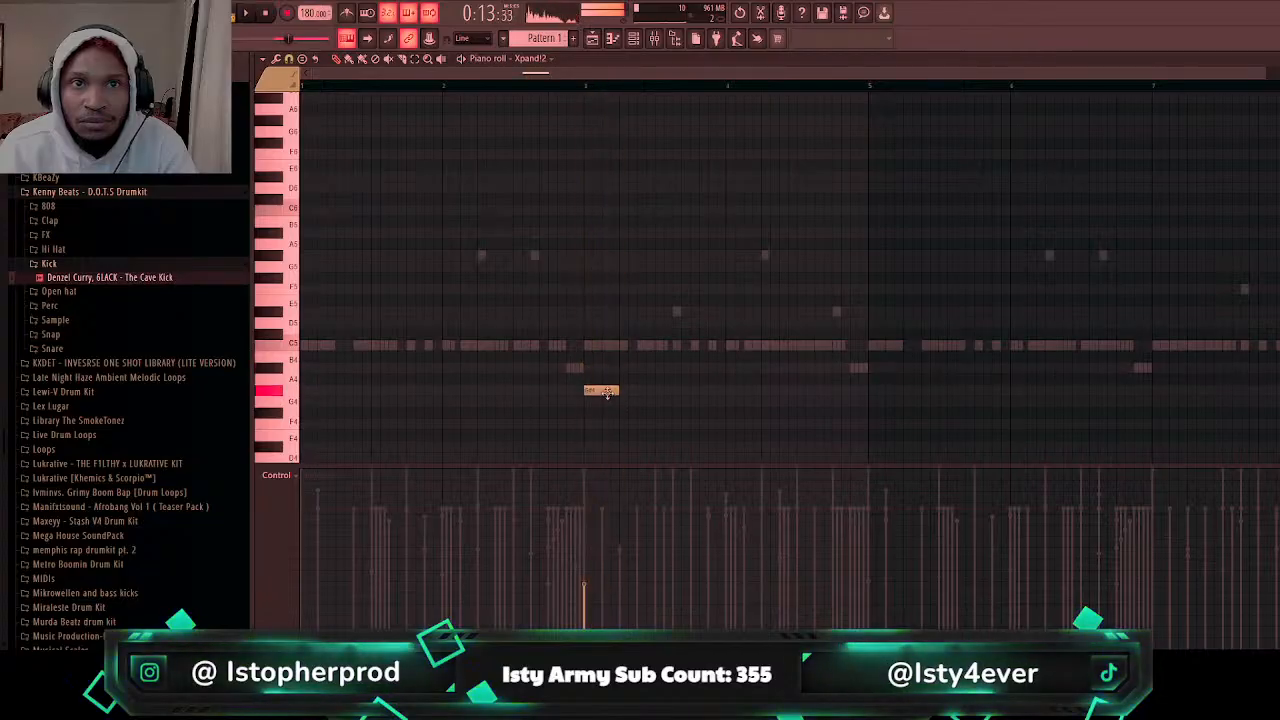
click(621, 391)
key(space)
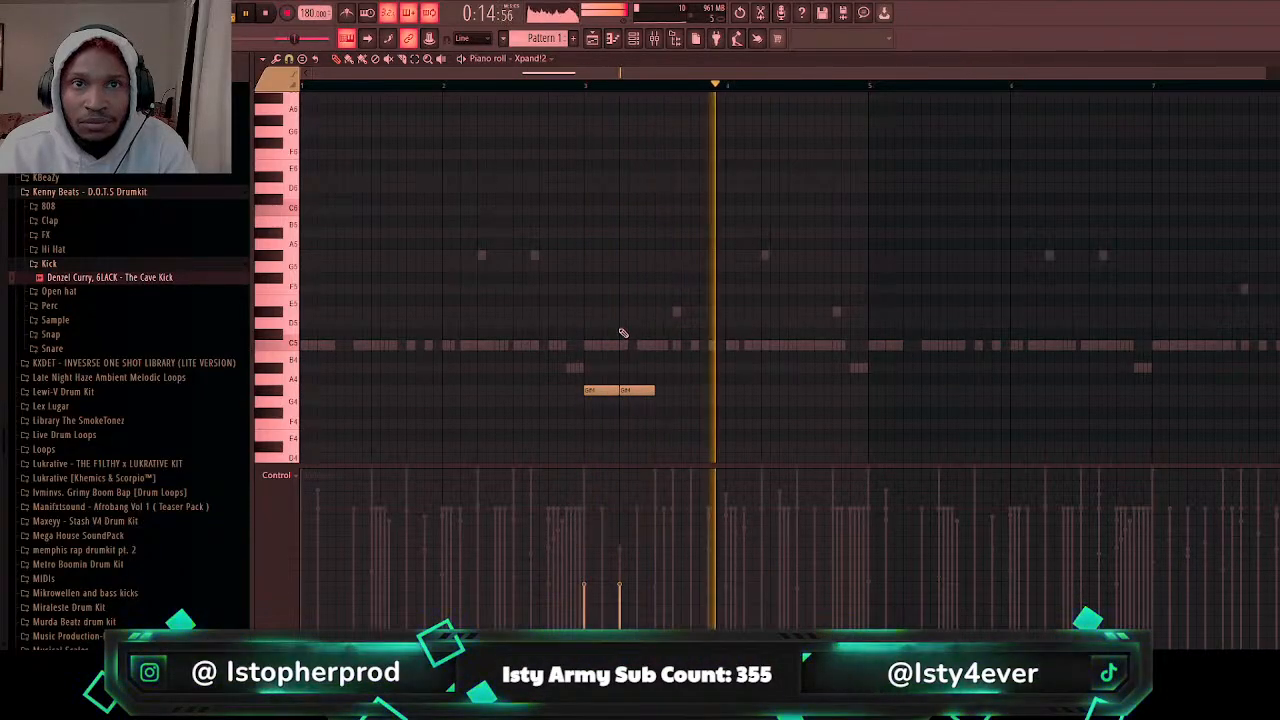
Step: Place a three-beat F4 note on beat 4 of bar 3, followed by a two-beat F4 ending at bar 5
click(656, 423)
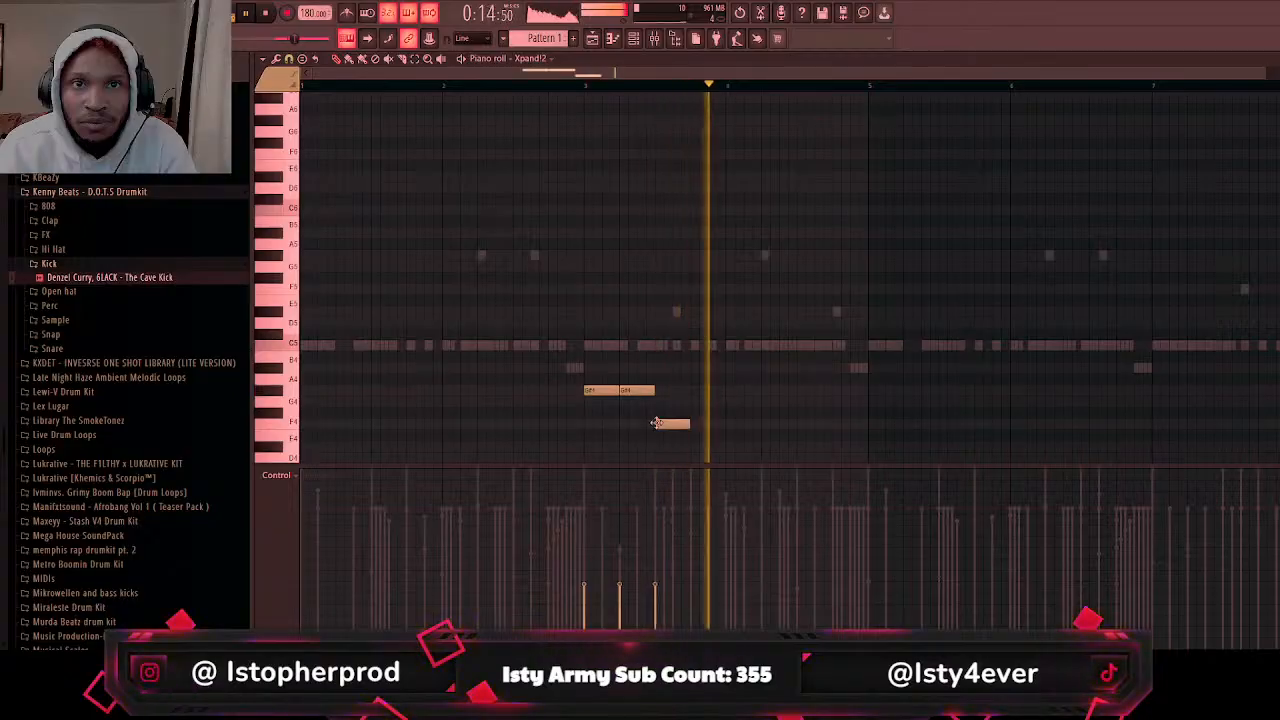
drag(686, 425, 757, 424)
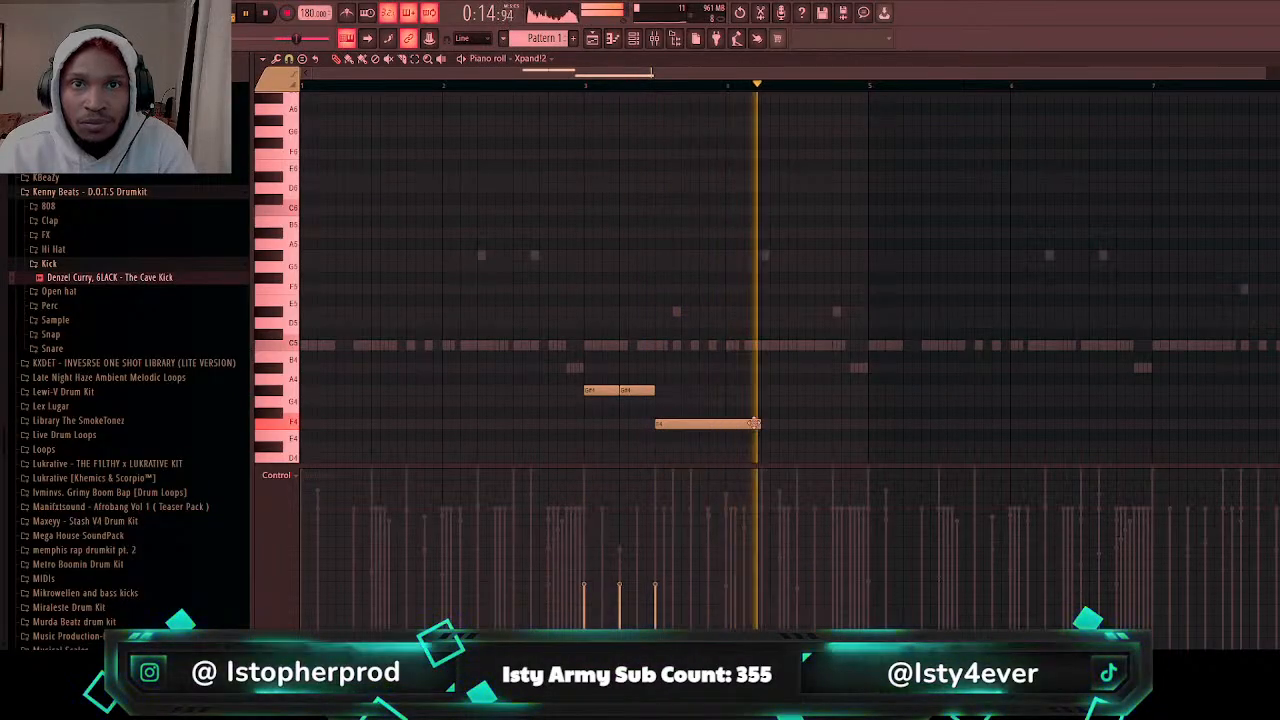
key(space)
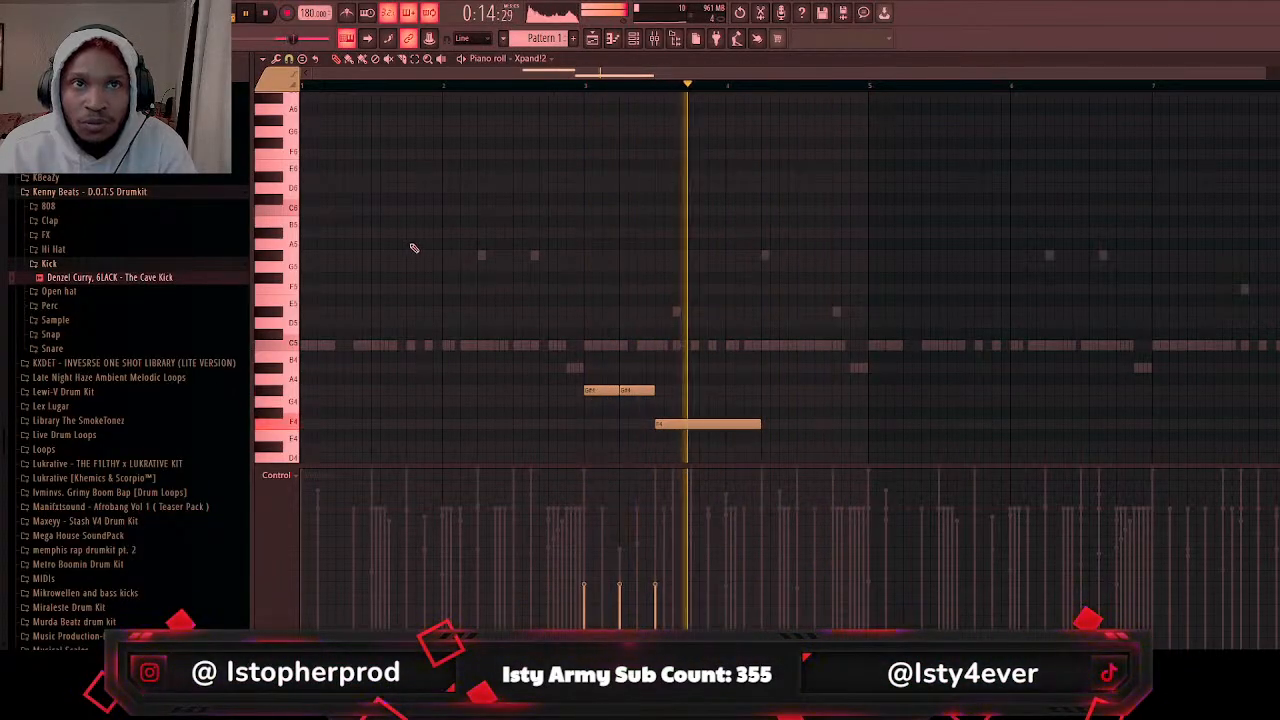
right_click(718, 425)
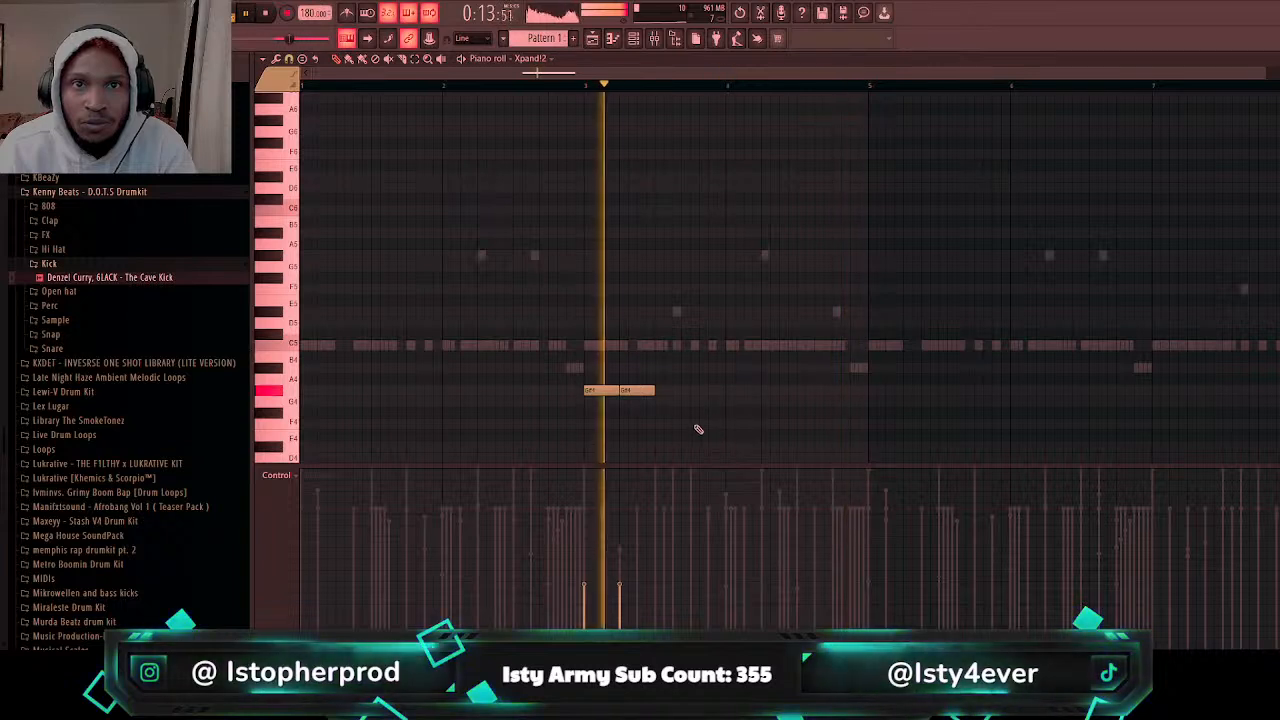
click(698, 429)
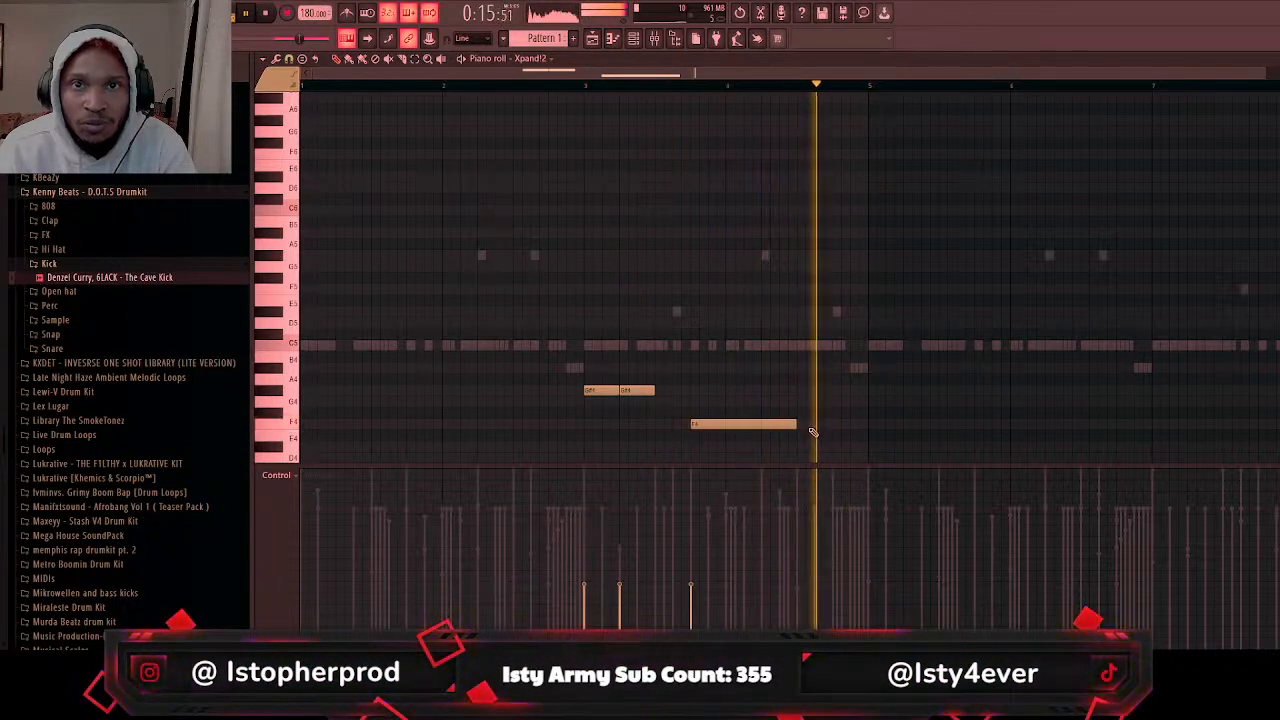
drag(806, 429, 866, 431)
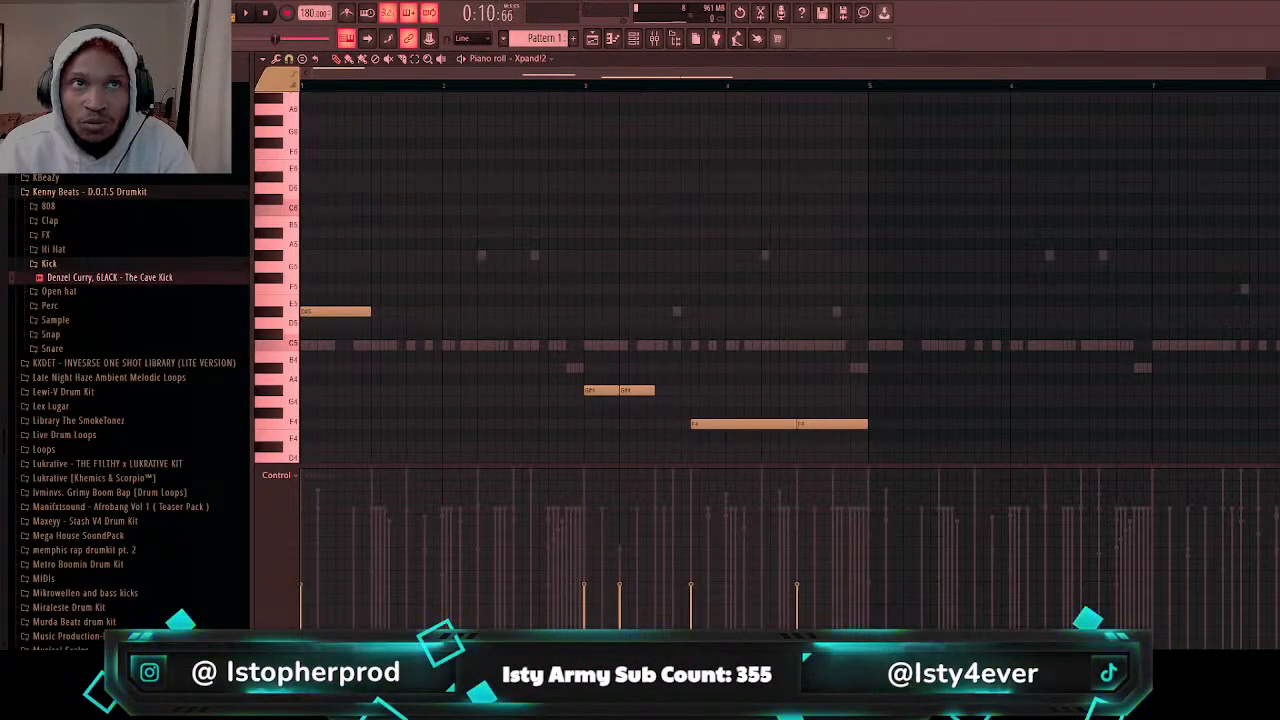
Step: Replace the D#5 note at bar 1 with a two-beat C5, and remove the trial C5 placed before bar 3
right_click(324, 310)
drag(330, 309, 407, 357)
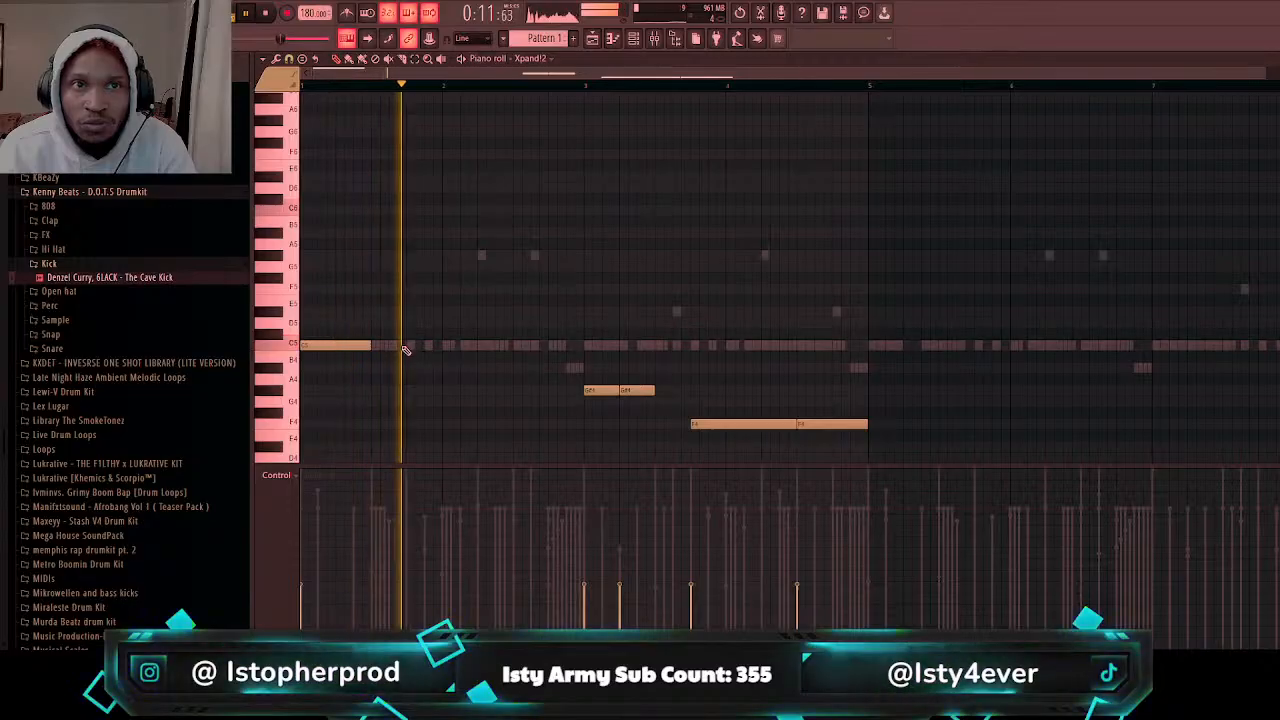
click(520, 347)
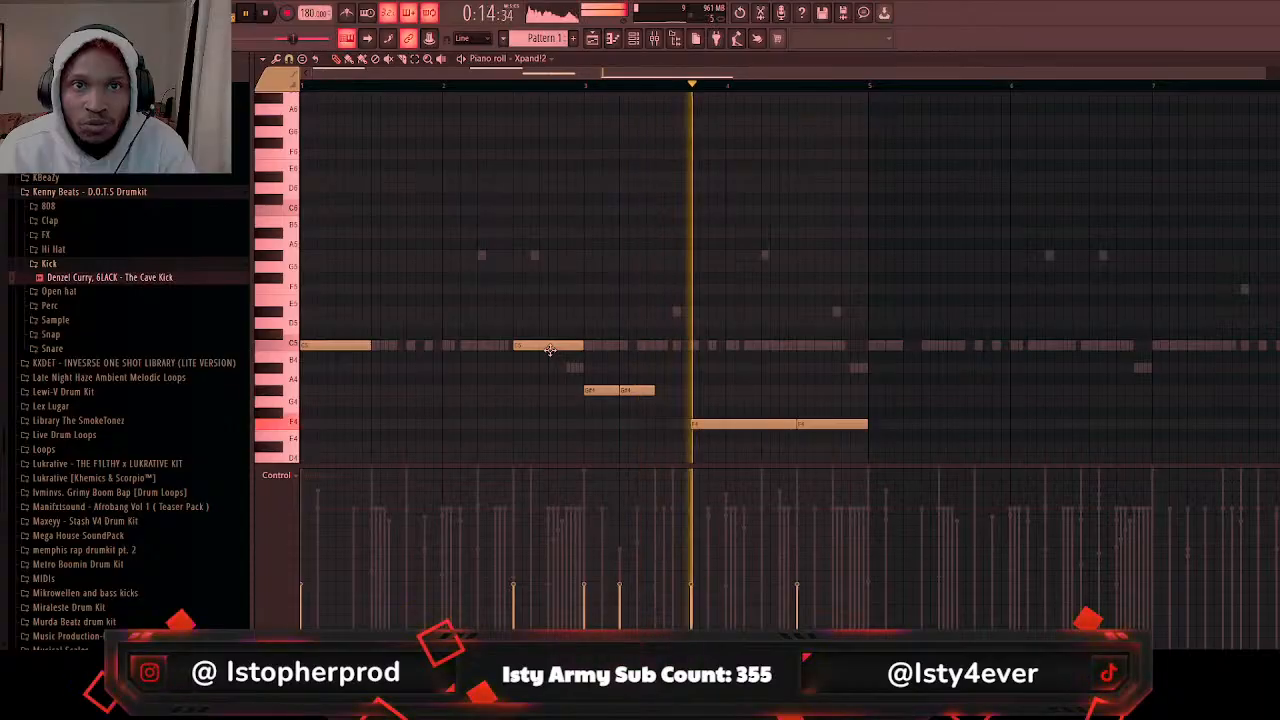
right_click(549, 349)
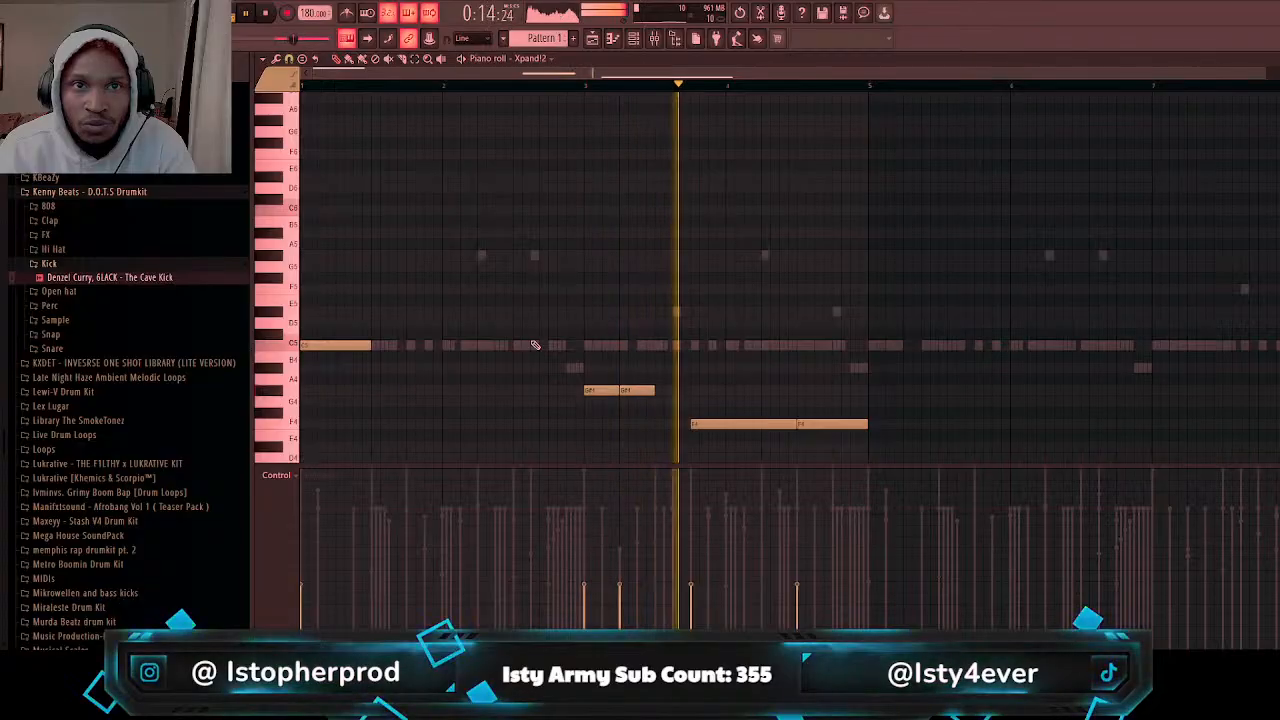
Step: Repeat the pad phrase from bar 5, with a two-beat C5 at bar 5 and two one-beat G#4 notes at bar 7
click(875, 346)
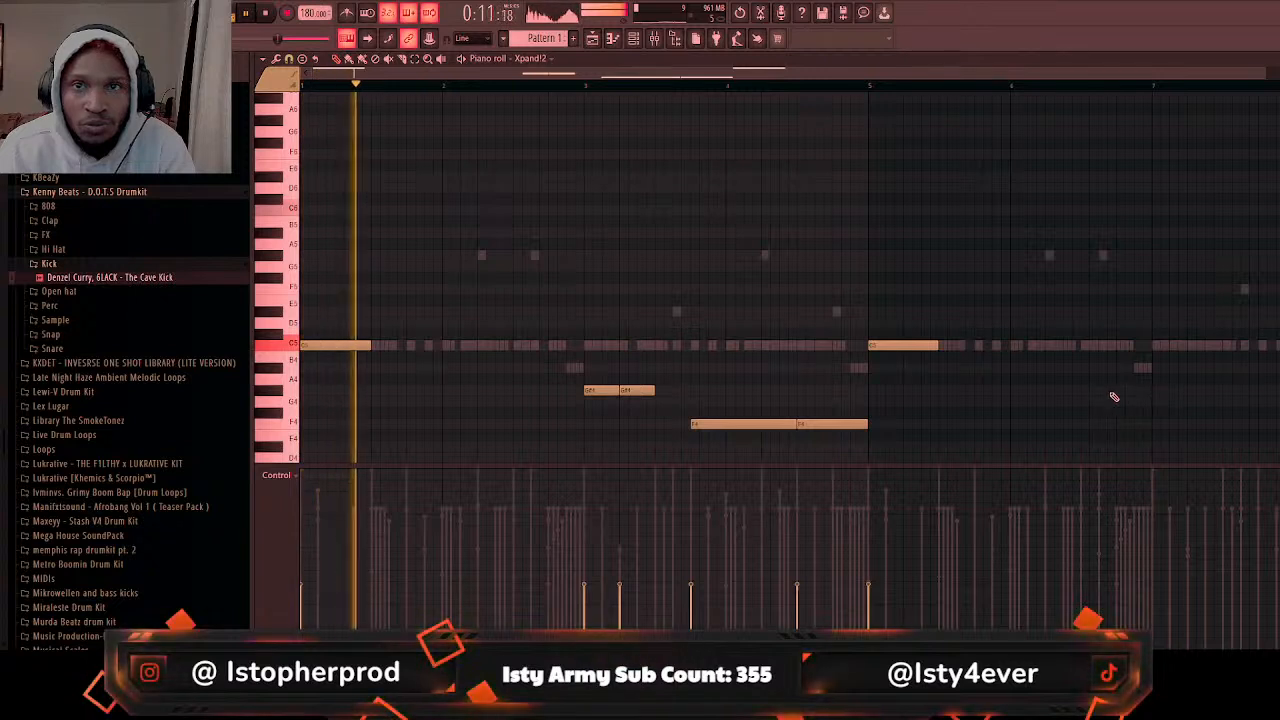
click(1125, 391)
drag(1125, 393, 1221, 391)
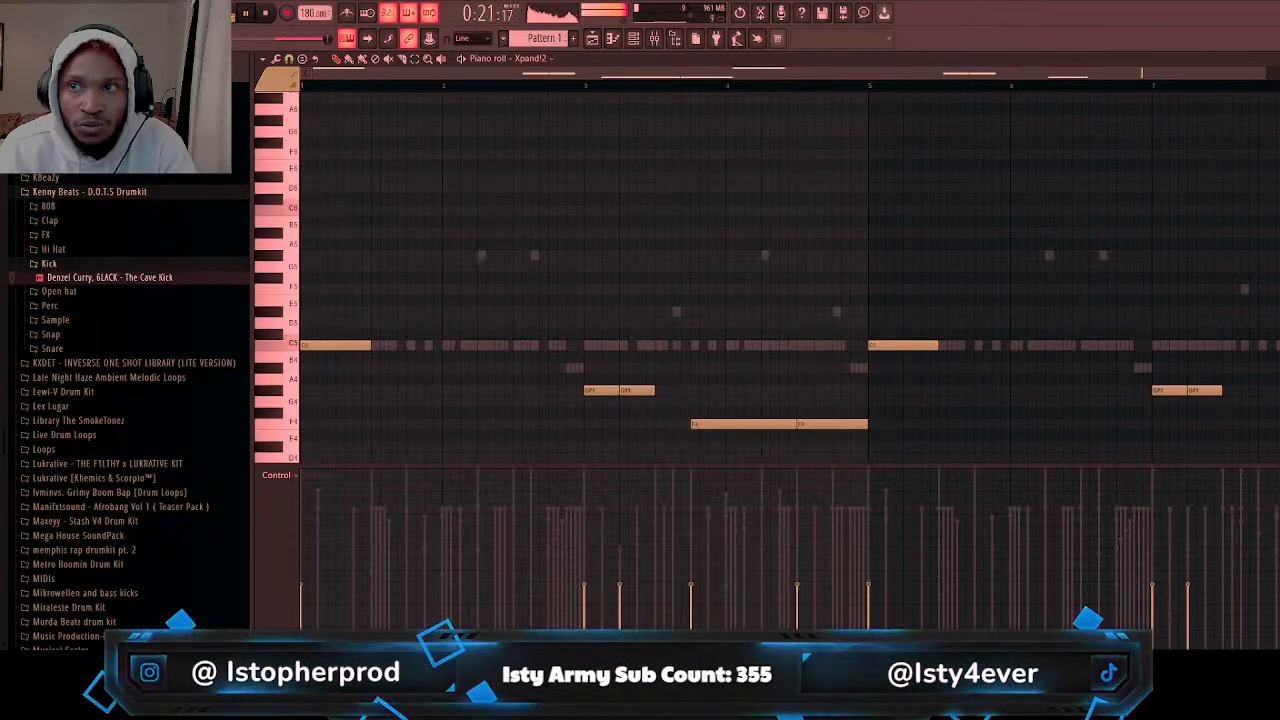
click(1157, 85)
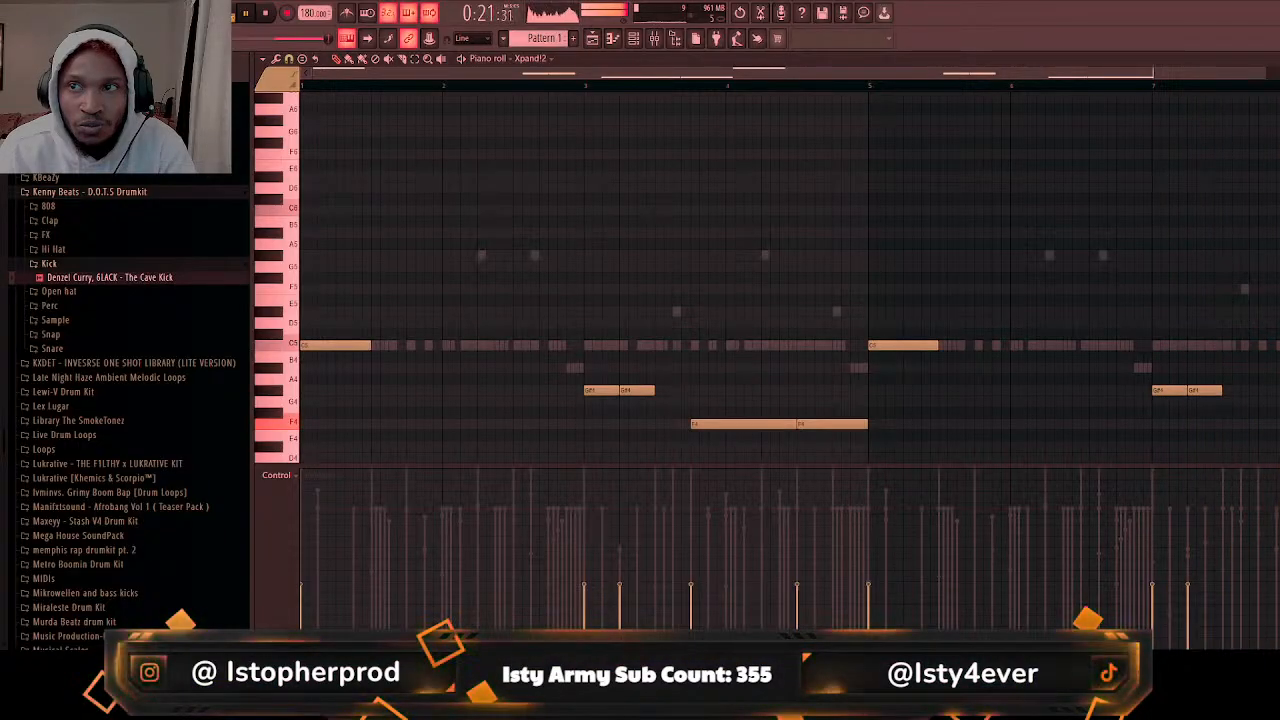
click(1145, 85)
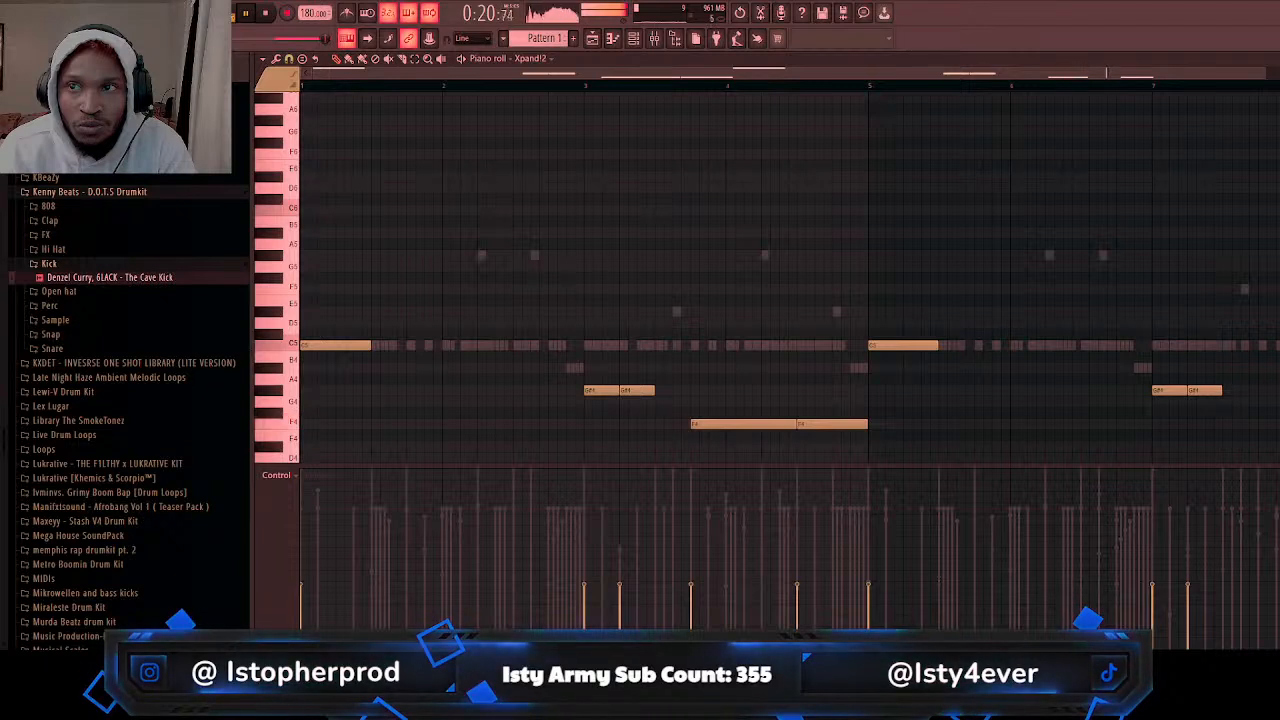
Step: Add a one-beat high note on beat 3 of bar 2 and set its pitch to D#6, checking it in playback
click(512, 187)
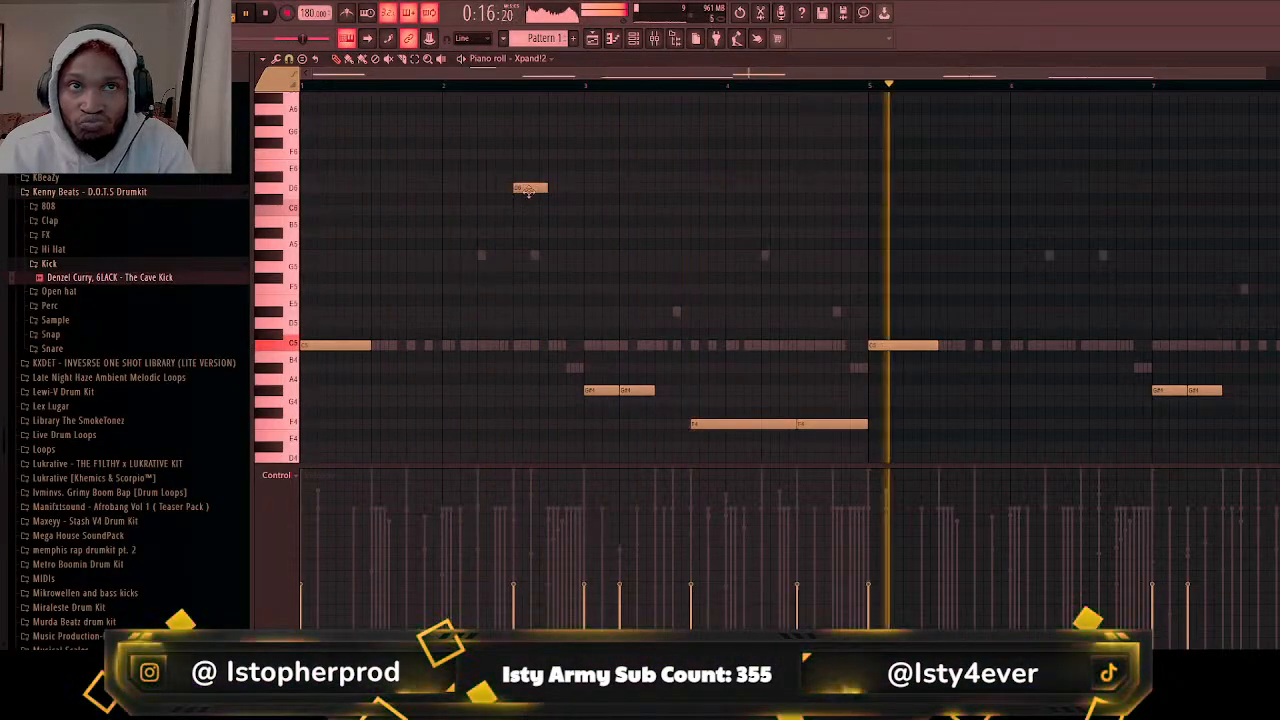
drag(529, 190, 529, 179)
key(space)
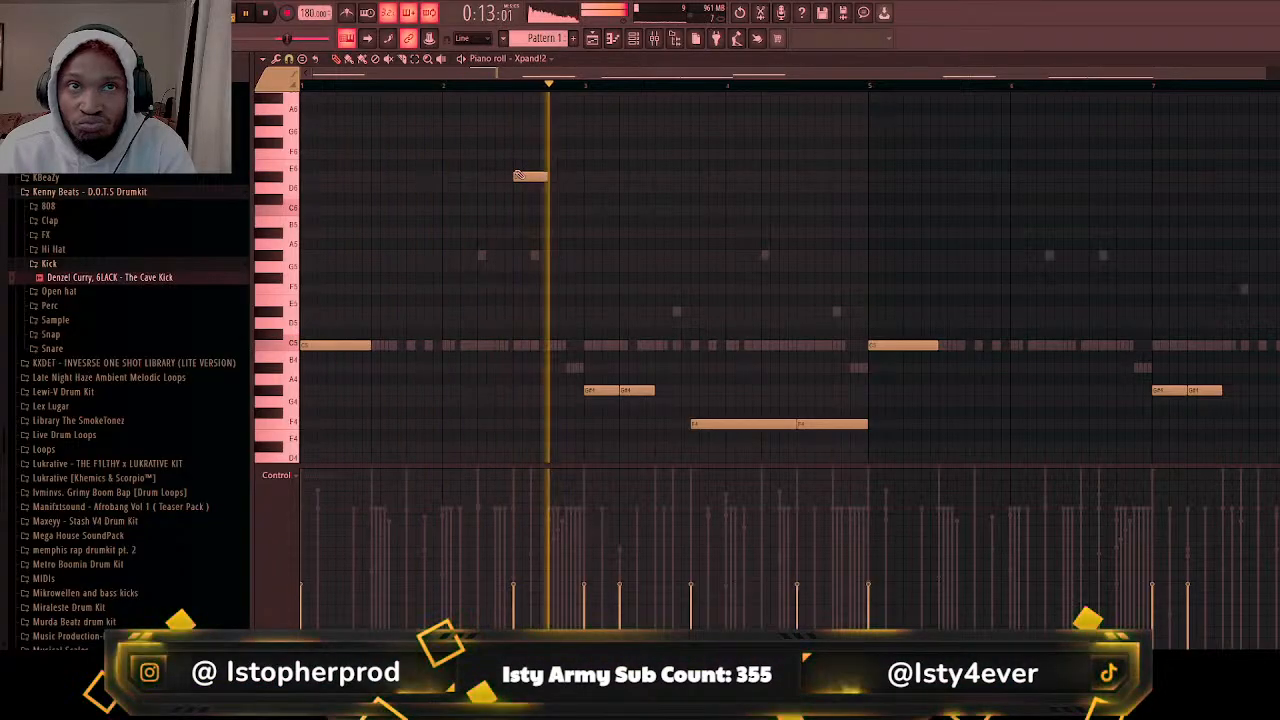
Step: Lower the D#6 note to D6, repeat it on beat 4 of bar 2, and add a one-beat C6 on beat 3 of bar 3
drag(518, 176, 576, 201)
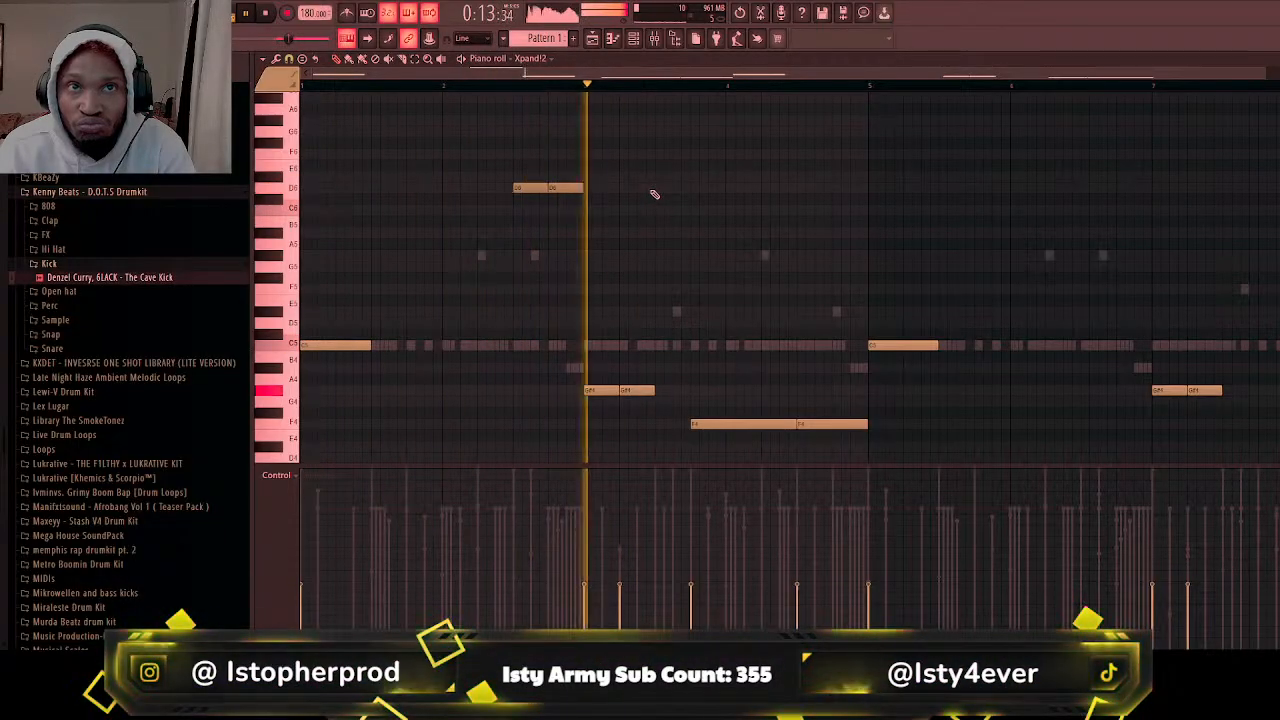
key(space)
key(space)
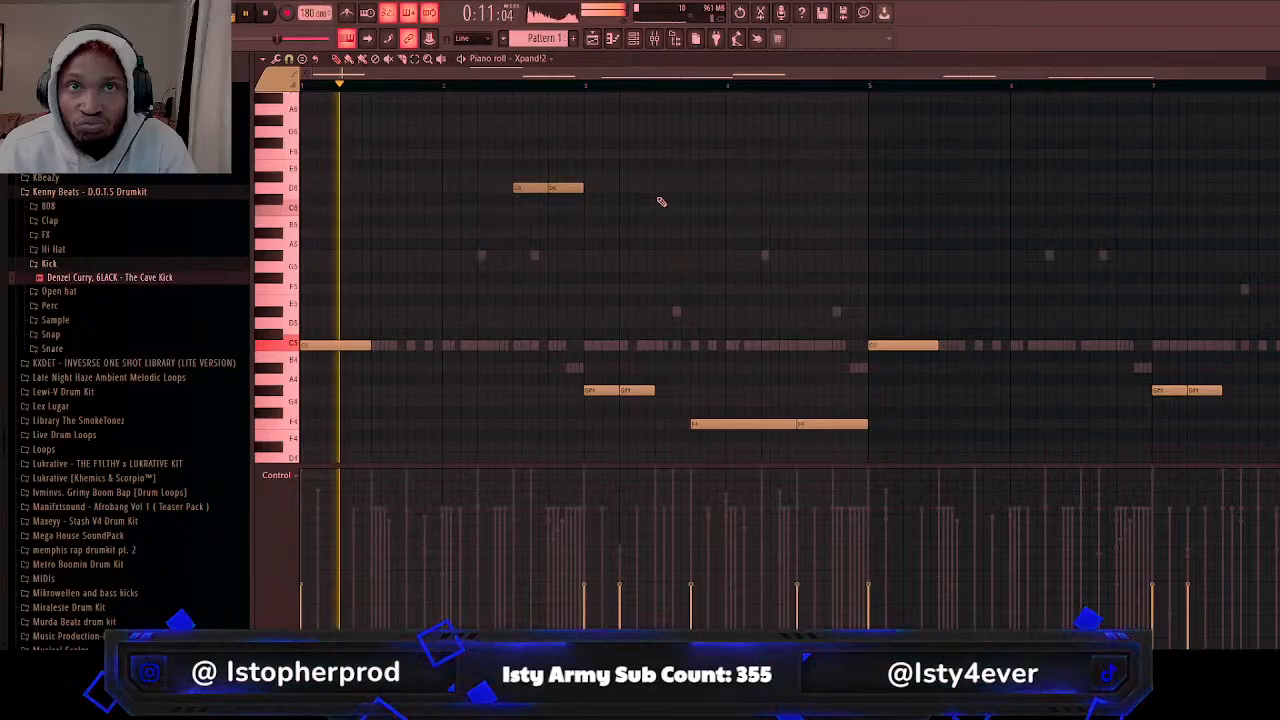
click(662, 210)
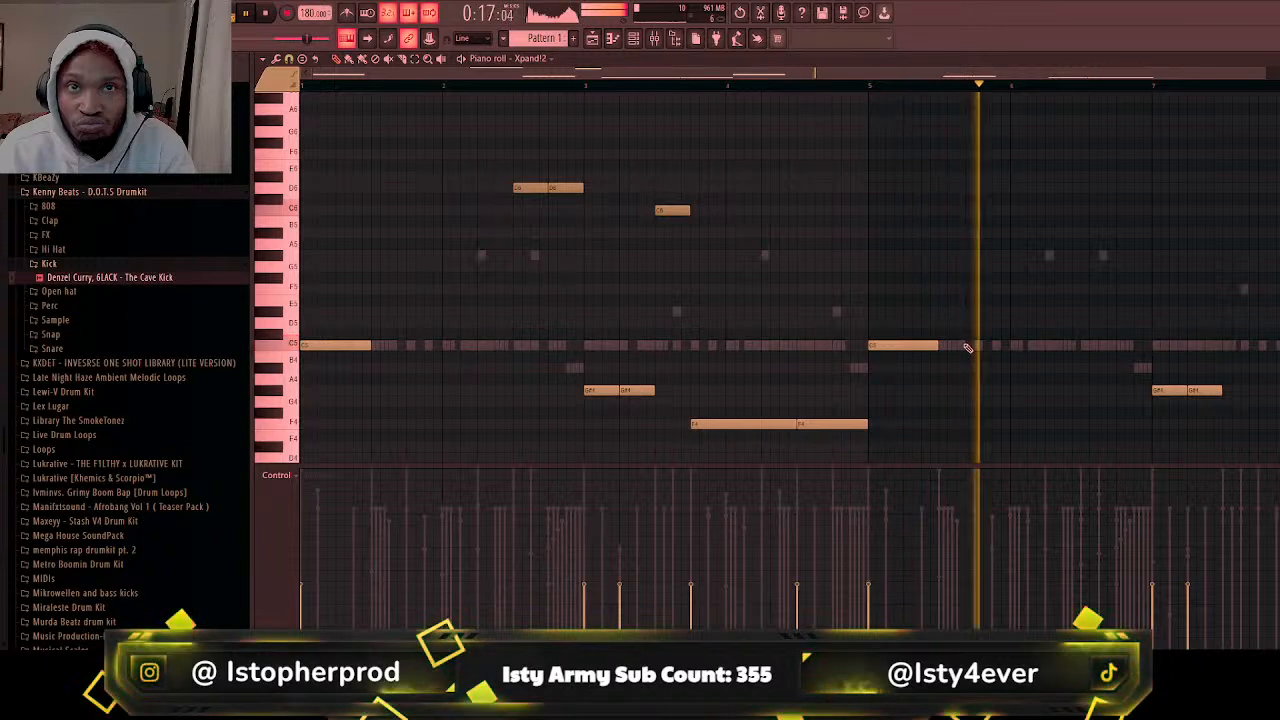
Step: Add one-beat F5 notes on beats 3 and 4 of bar 6, then a G5 and a D5 on beats 3 and 4 of bar 7
drag(1087, 182, 1118, 234)
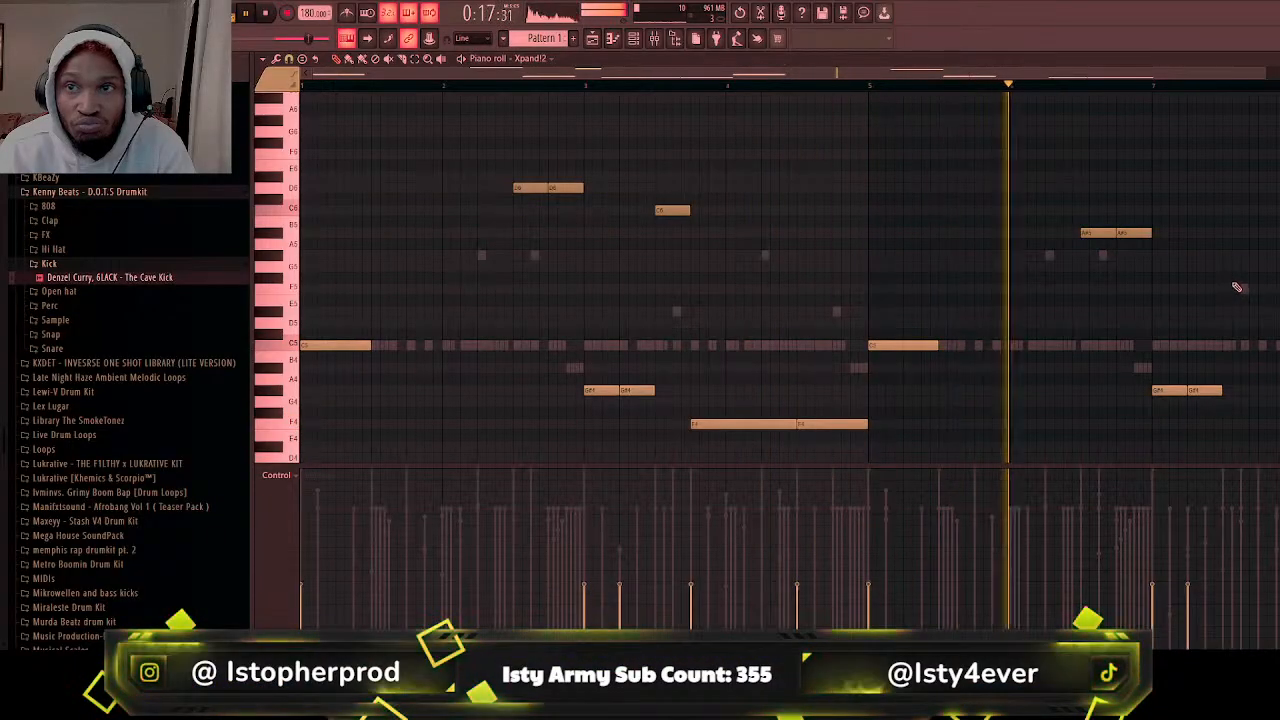
click(1231, 256)
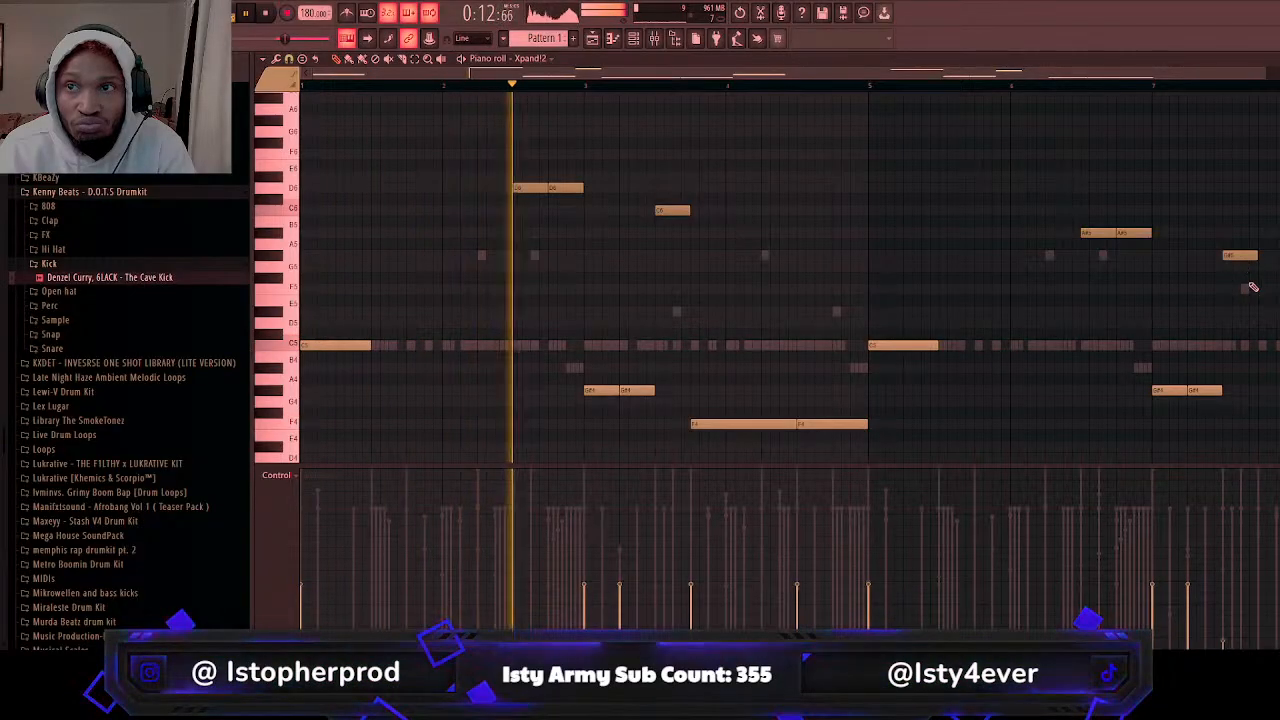
drag(1240, 256, 1240, 267)
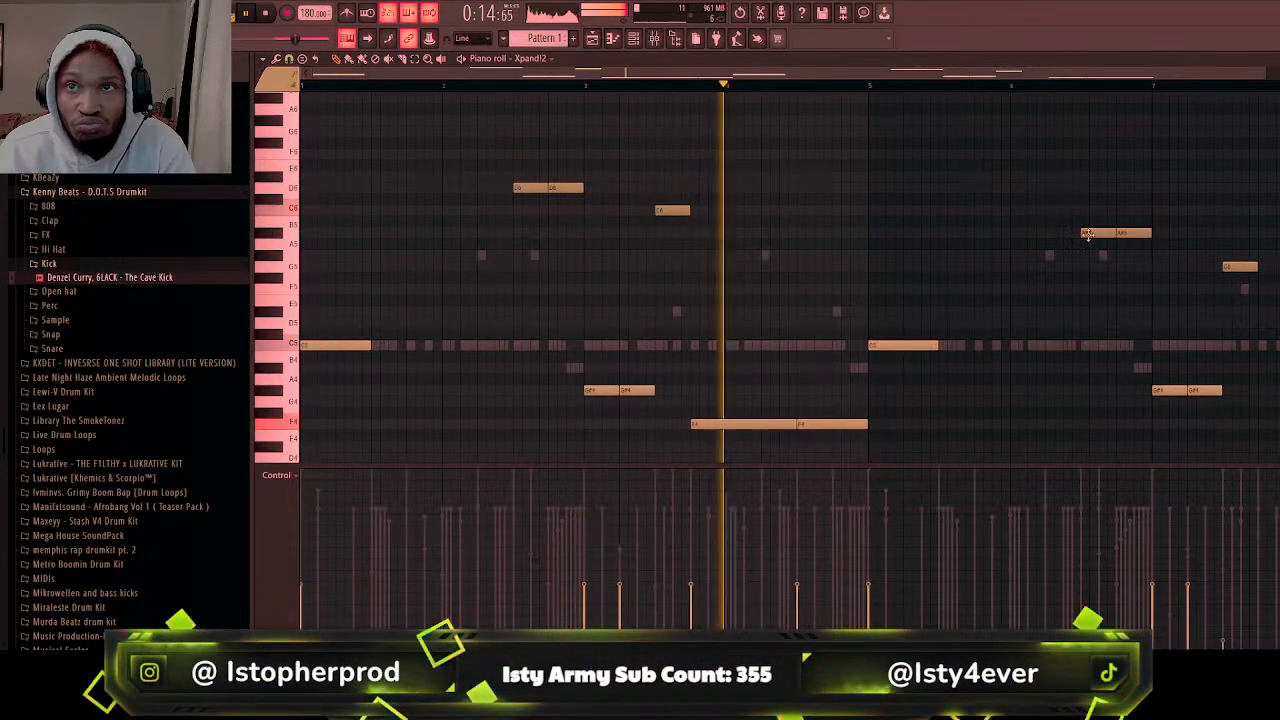
drag(1088, 234, 1090, 289)
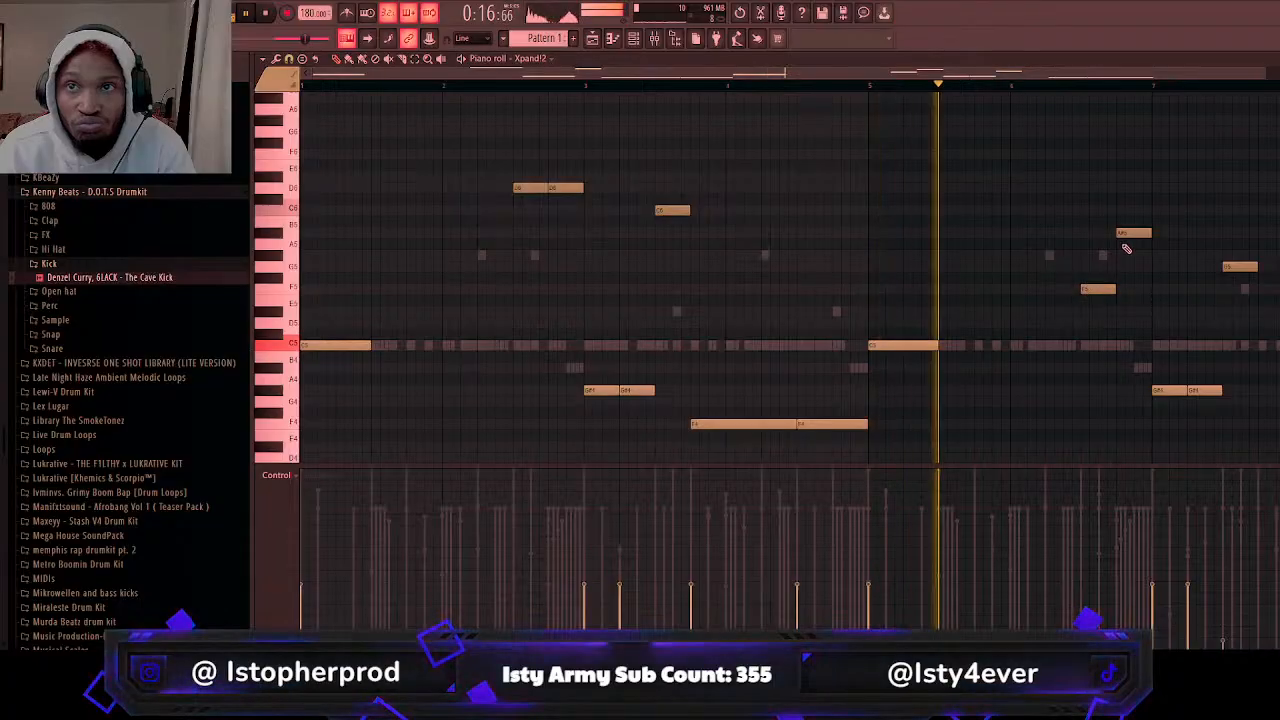
drag(1128, 233, 1128, 289)
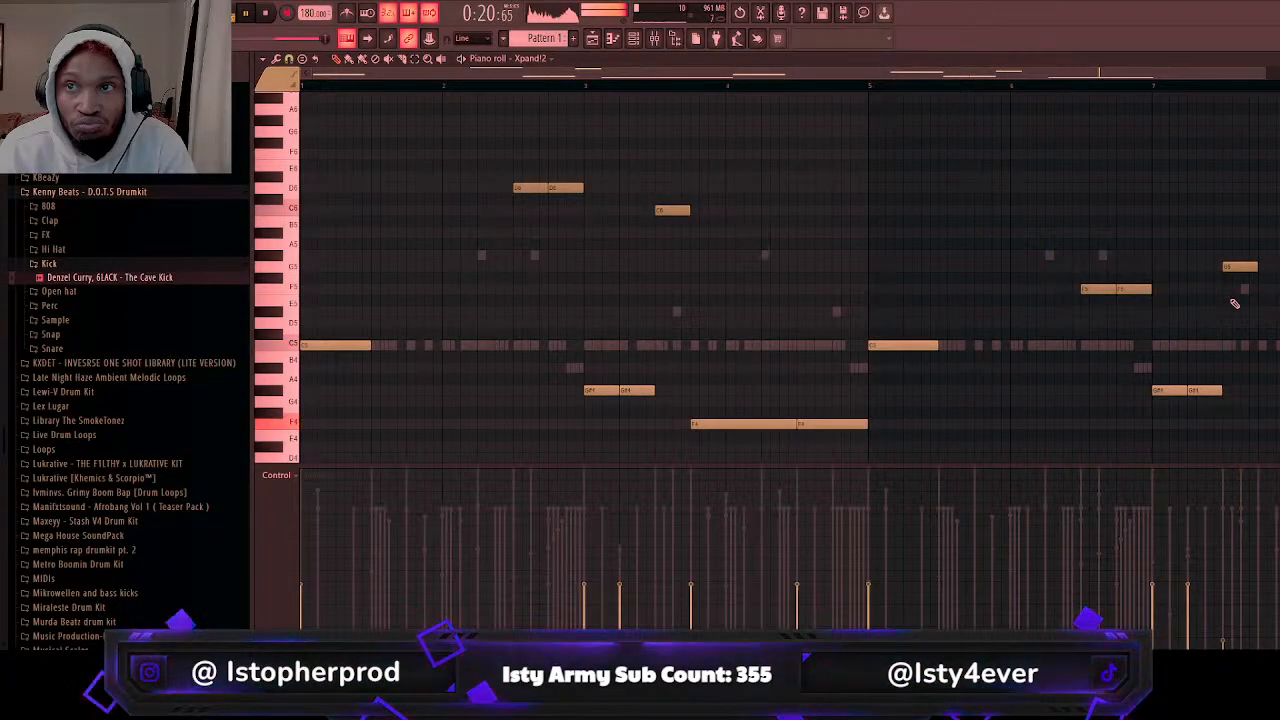
click(1262, 323)
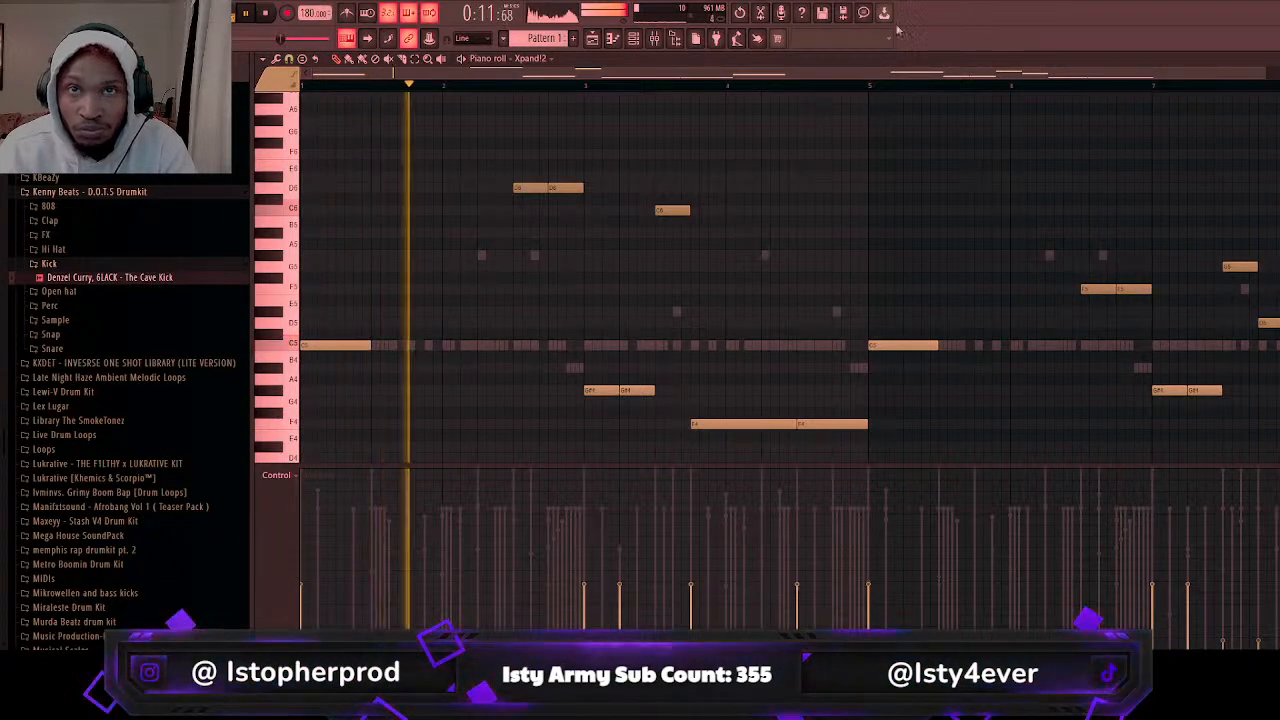
Step: Clear the playlist's time selection and play the arrangement from the start
key(F6)
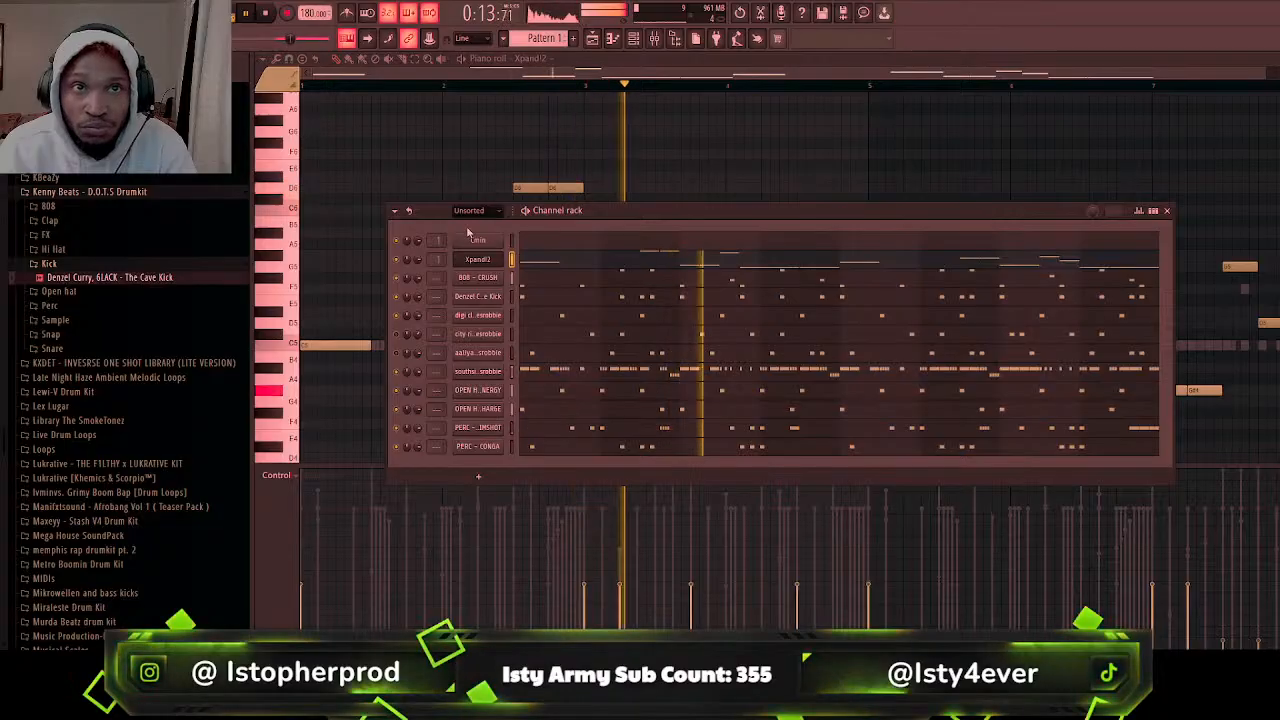
click(595, 42)
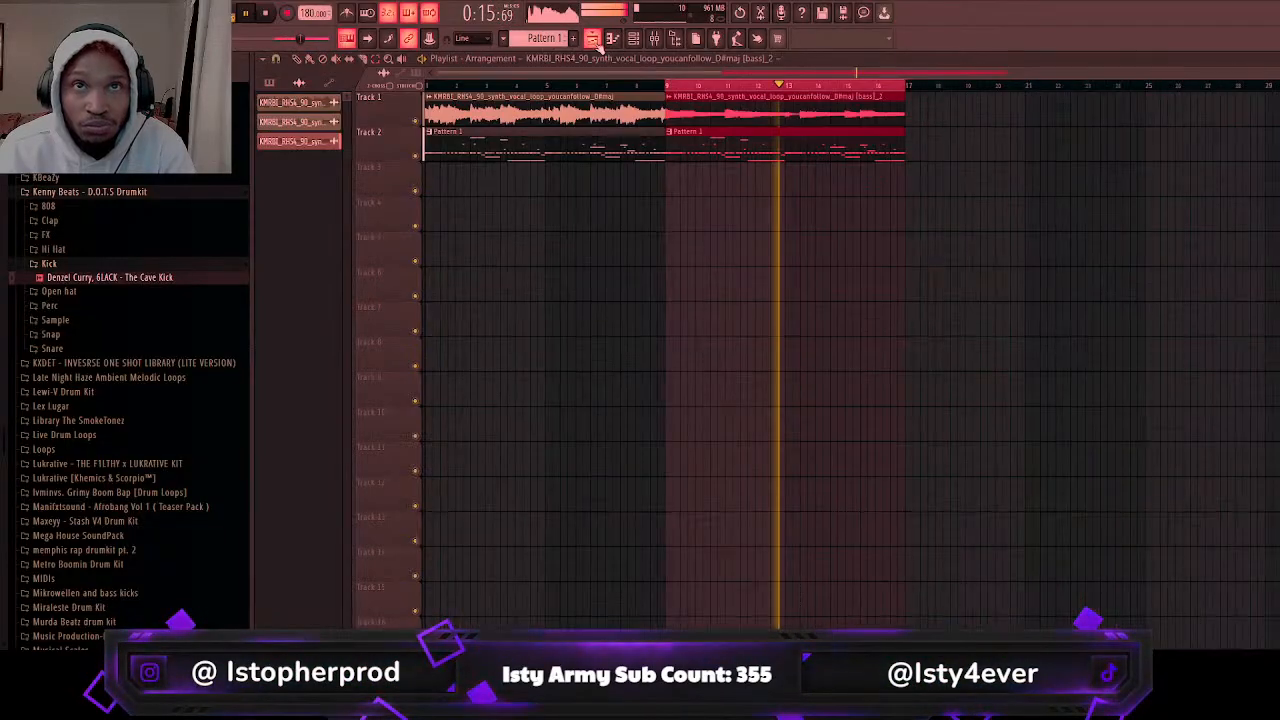
click(702, 100)
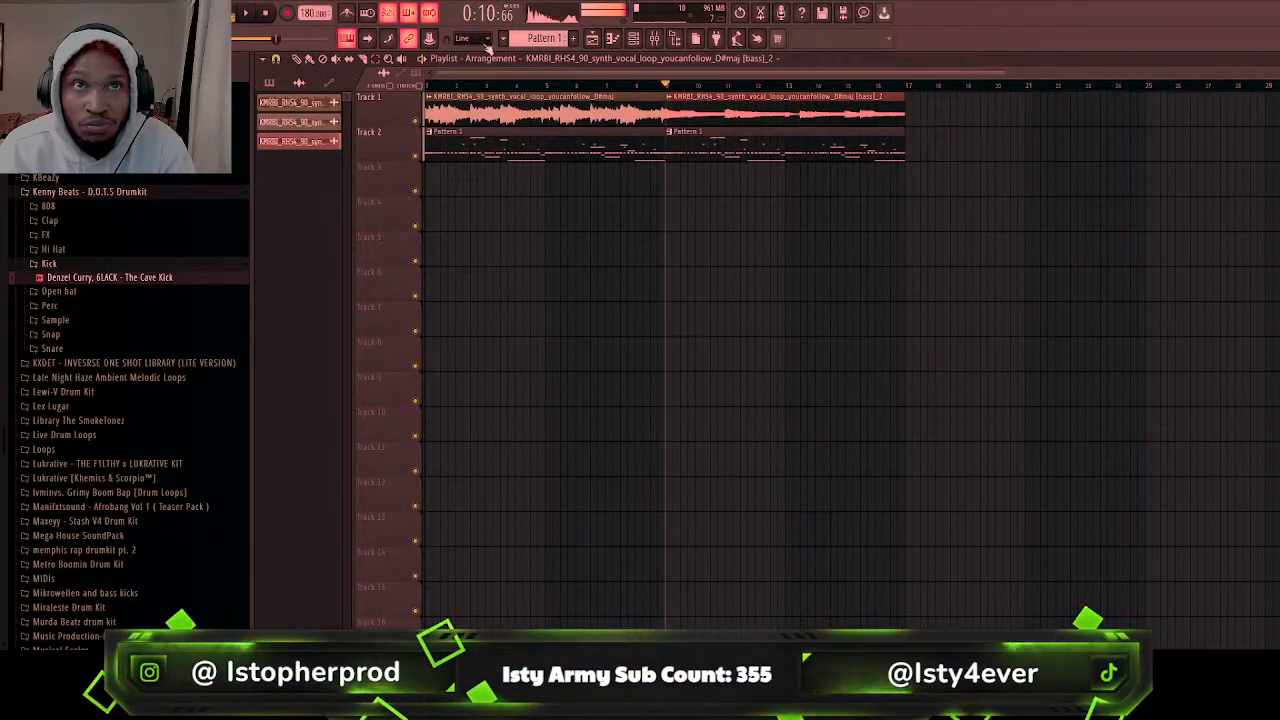
key(space)
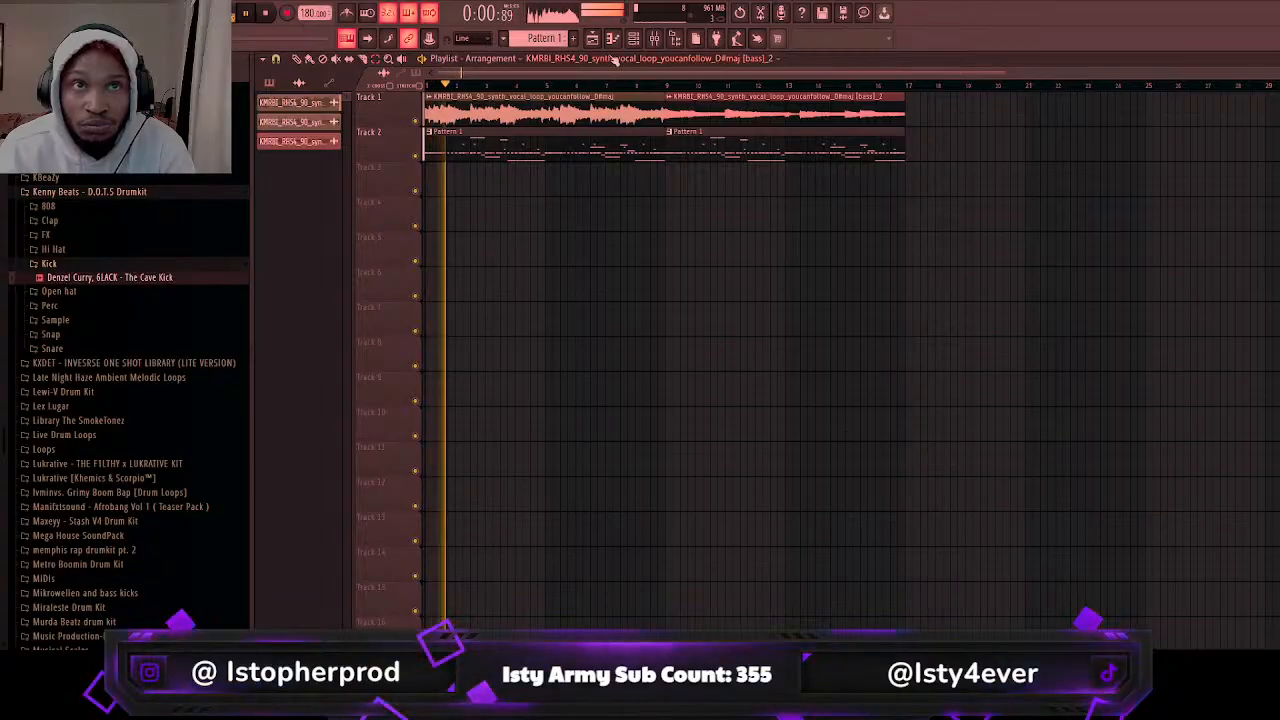
click(637, 45)
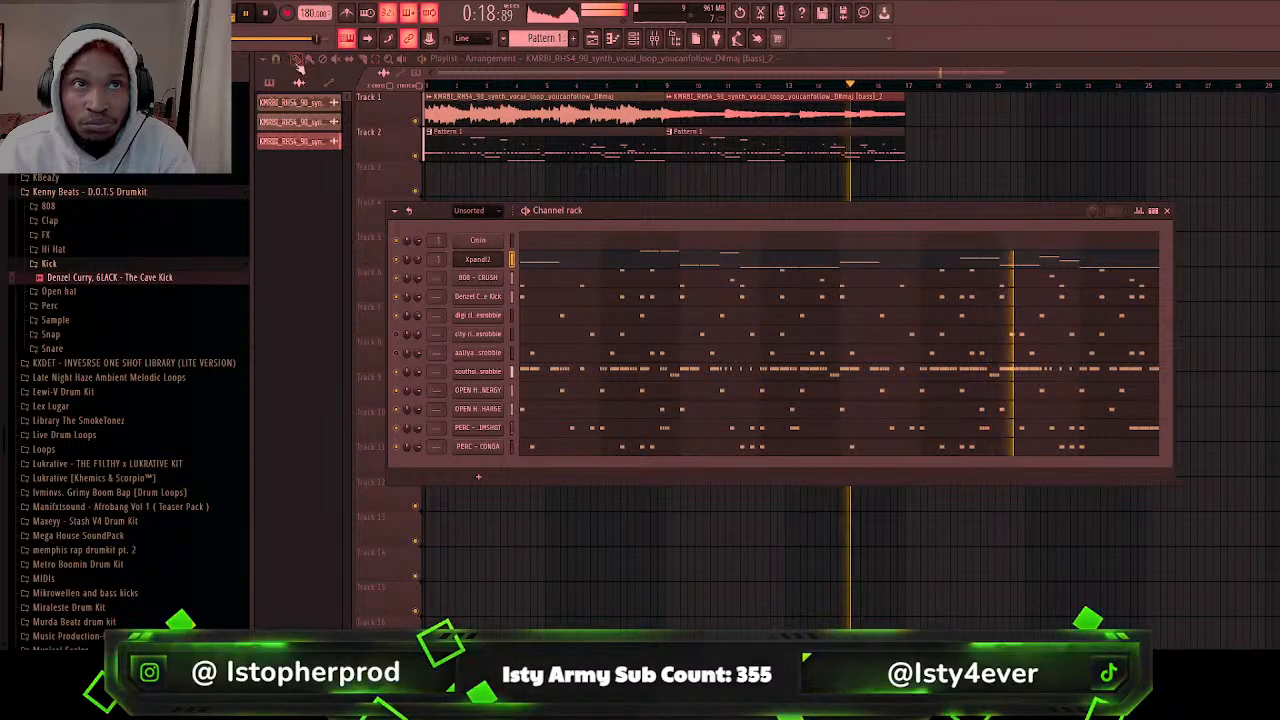
key(F6)
Step: Replace the Pattern 1 clips on Track 2 with the [music]_2 stem at bar 9, and play from that bar
right_click(778, 150)
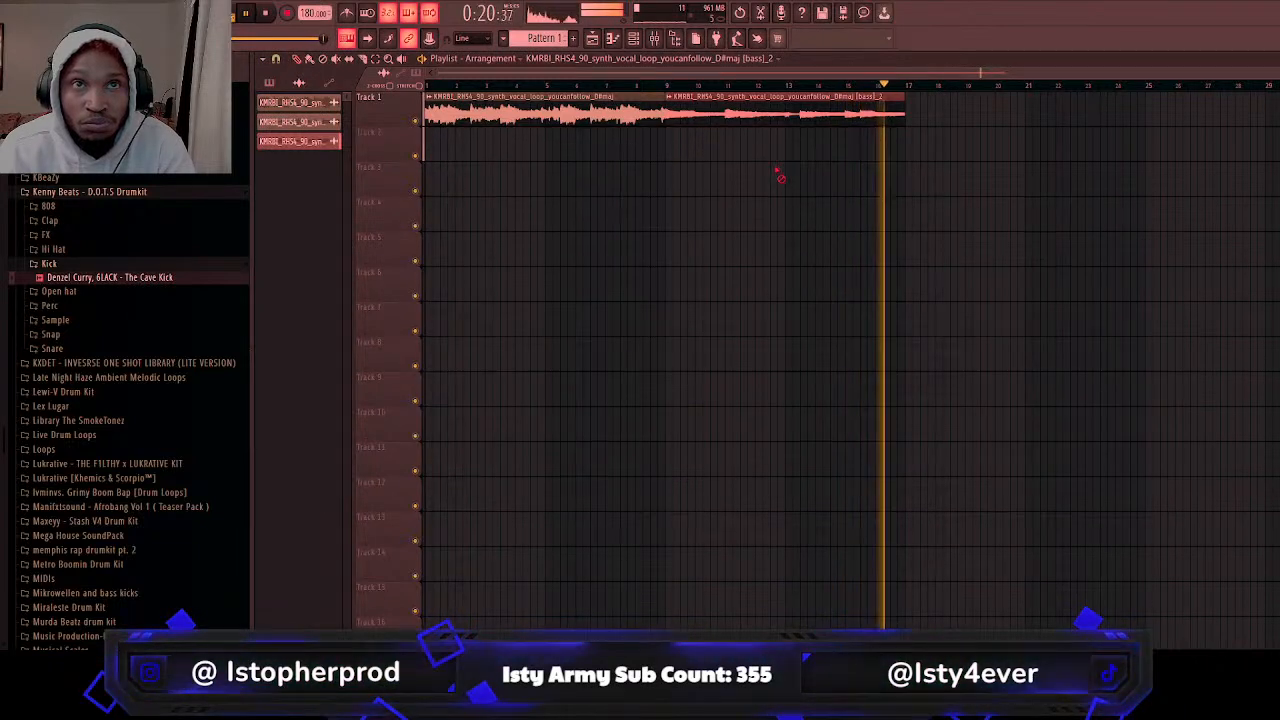
click(306, 124)
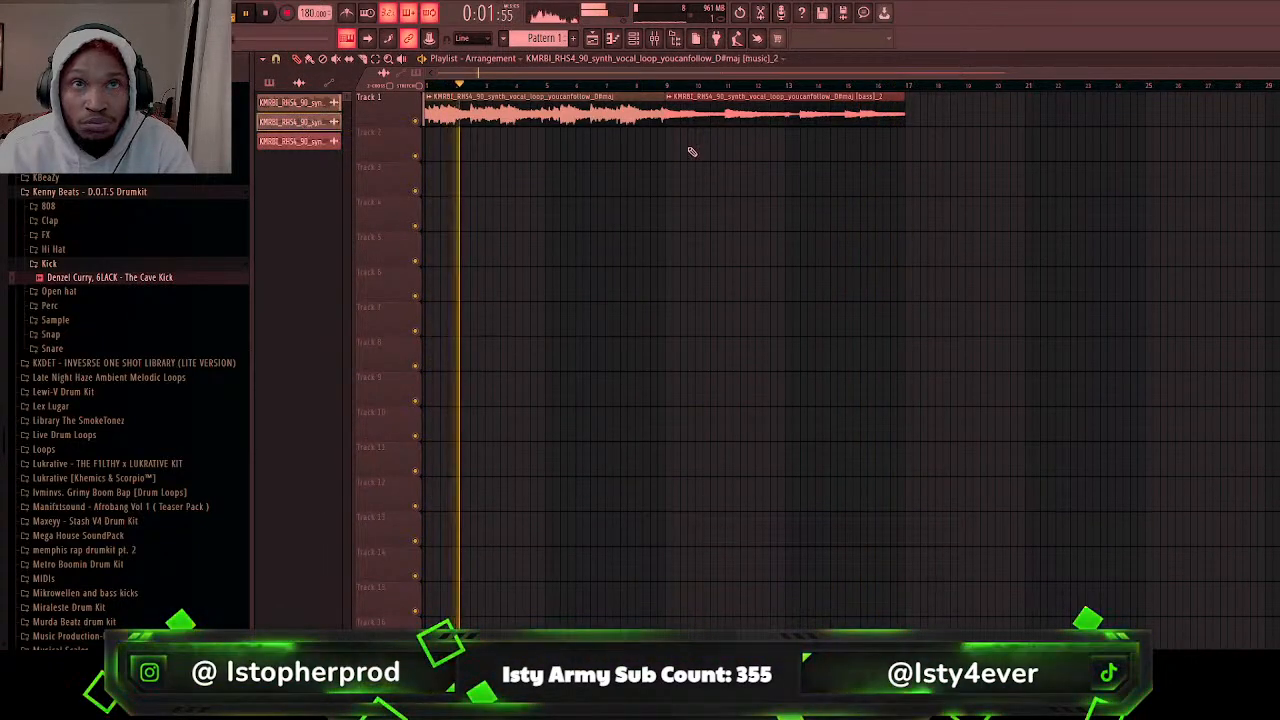
click(689, 150)
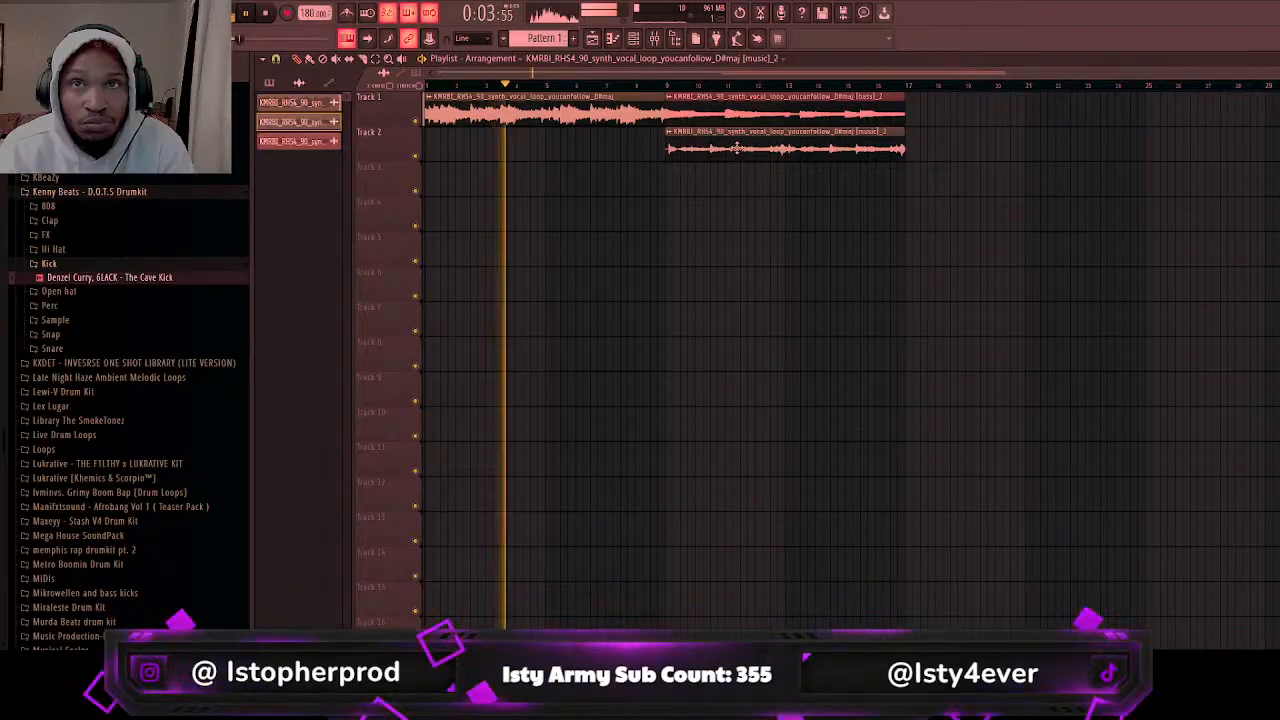
click(669, 87)
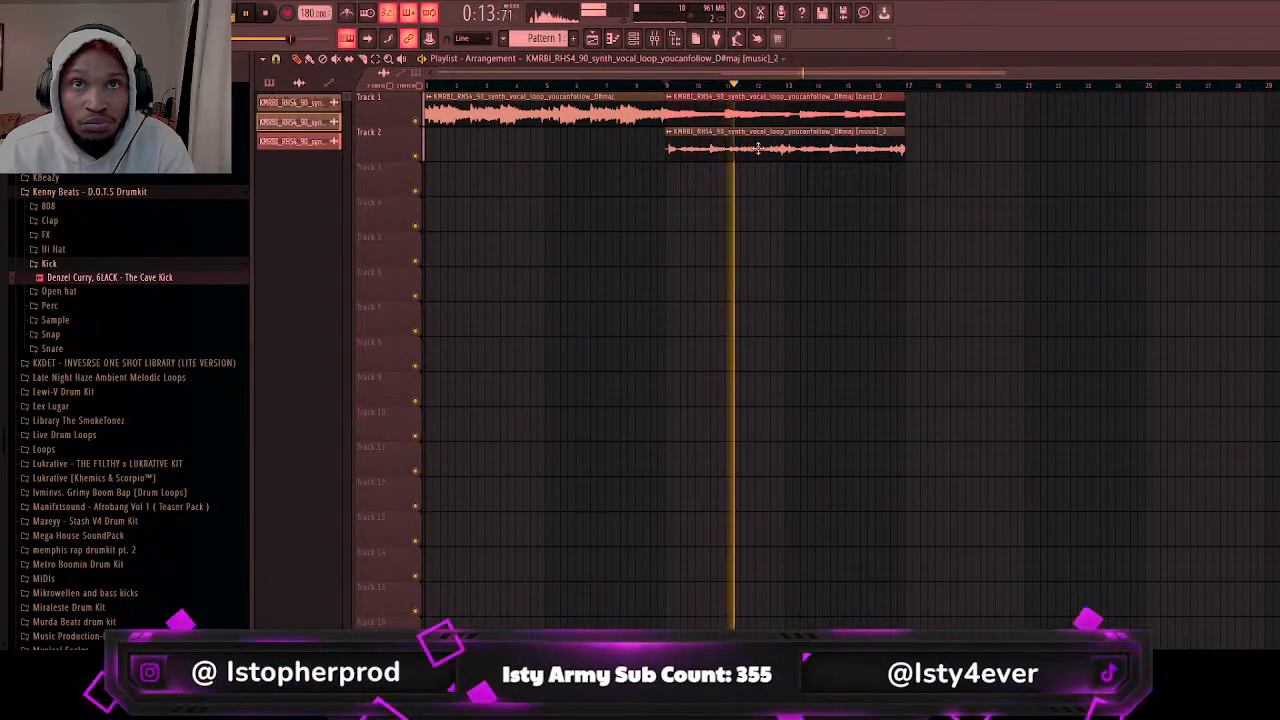
Step: Open the [music]_2 clip's channel settings and route it to mixer insert 3
double_click(691, 131)
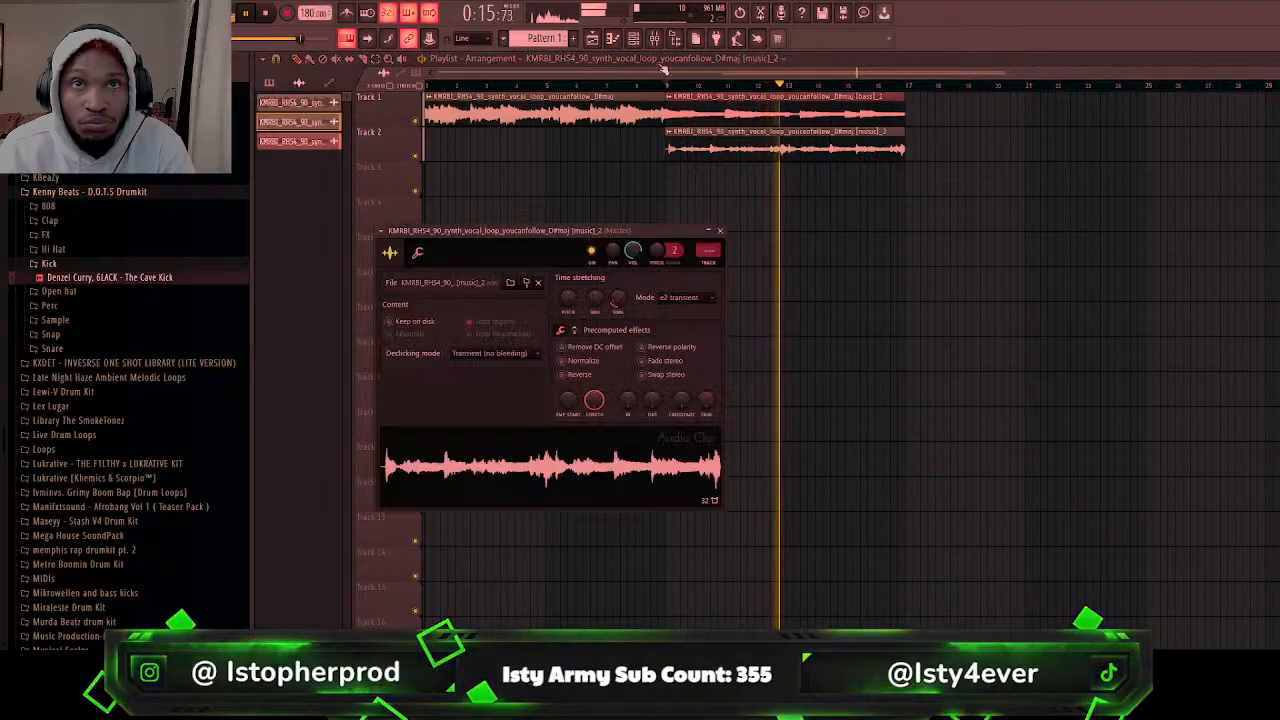
click(655, 39)
click(406, 320)
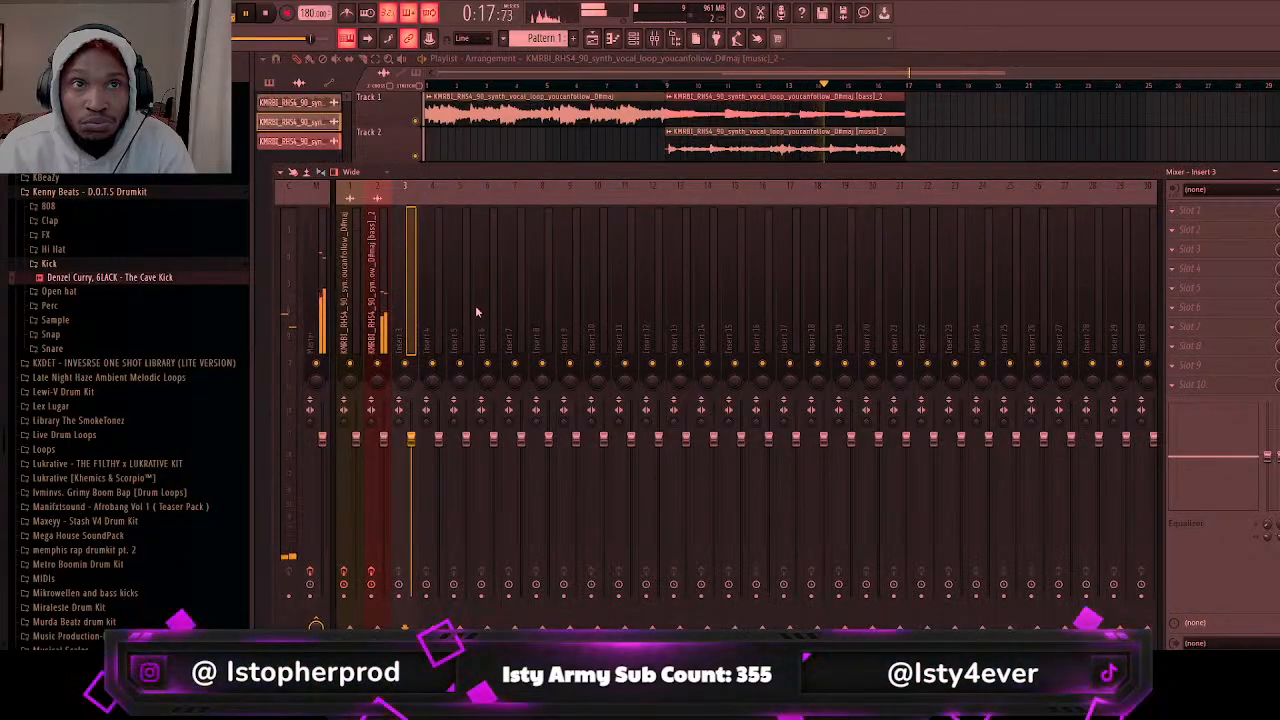
key(ctrl+l)
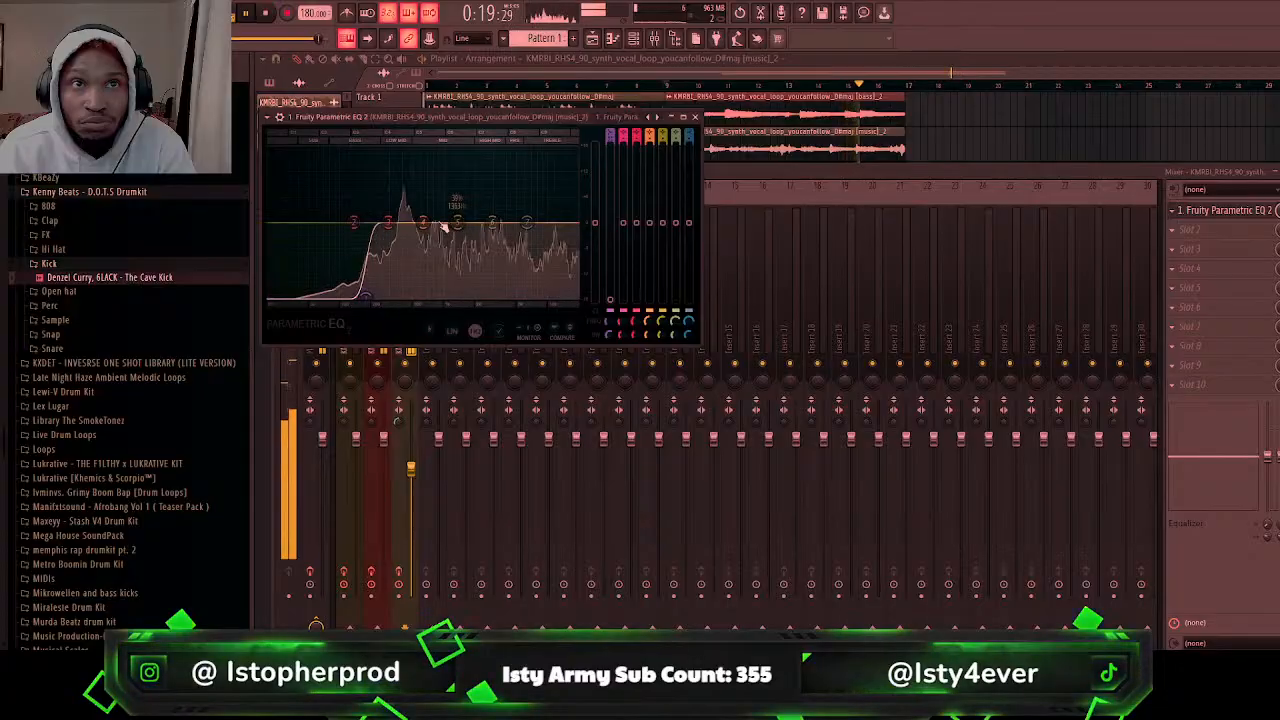
Step: Process the music stem on insert 3 with Fruity Parametric EQ 2, PanCake2 and Fruity Flanger
drag(424, 223, 528, 227)
click(692, 195)
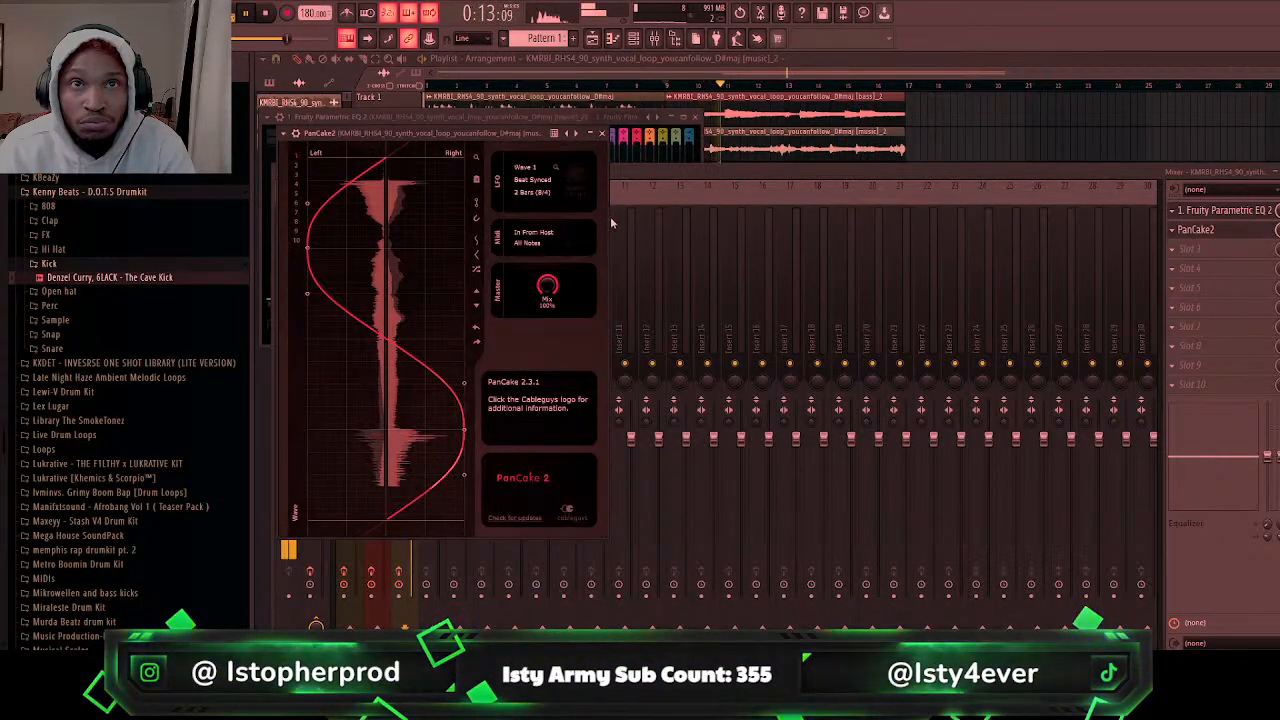
click(1183, 253)
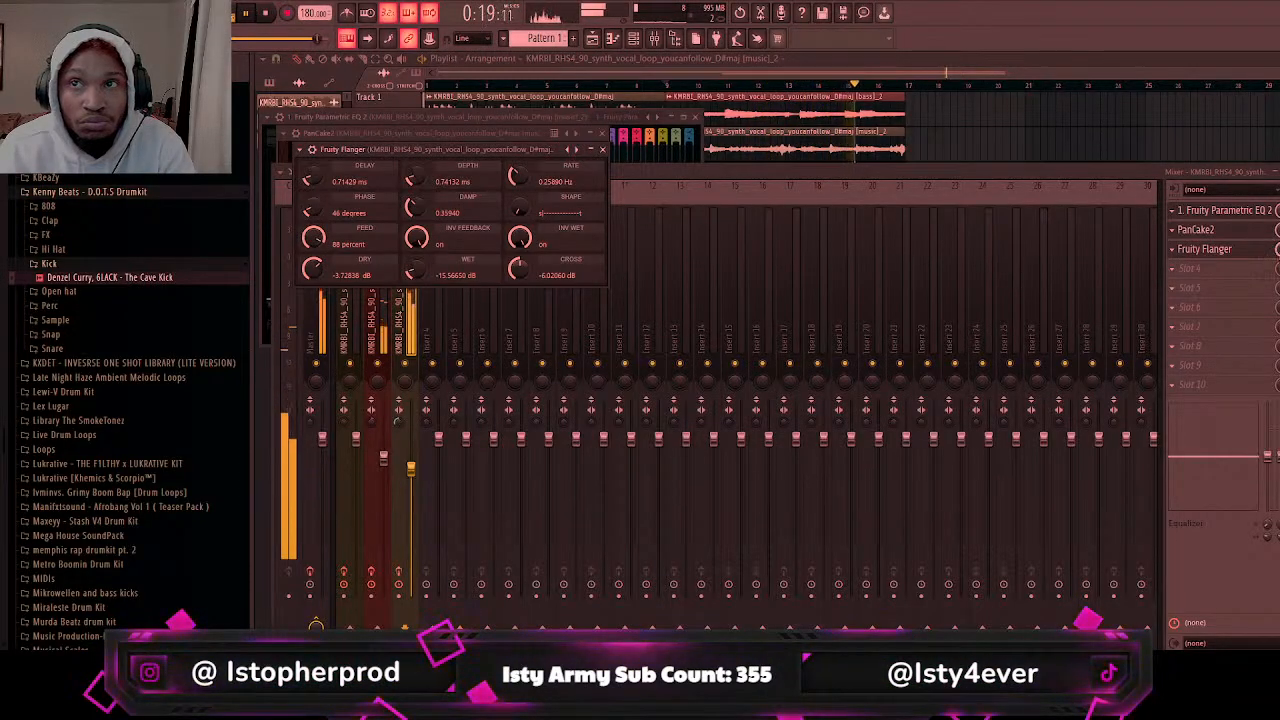
click(1276, 249)
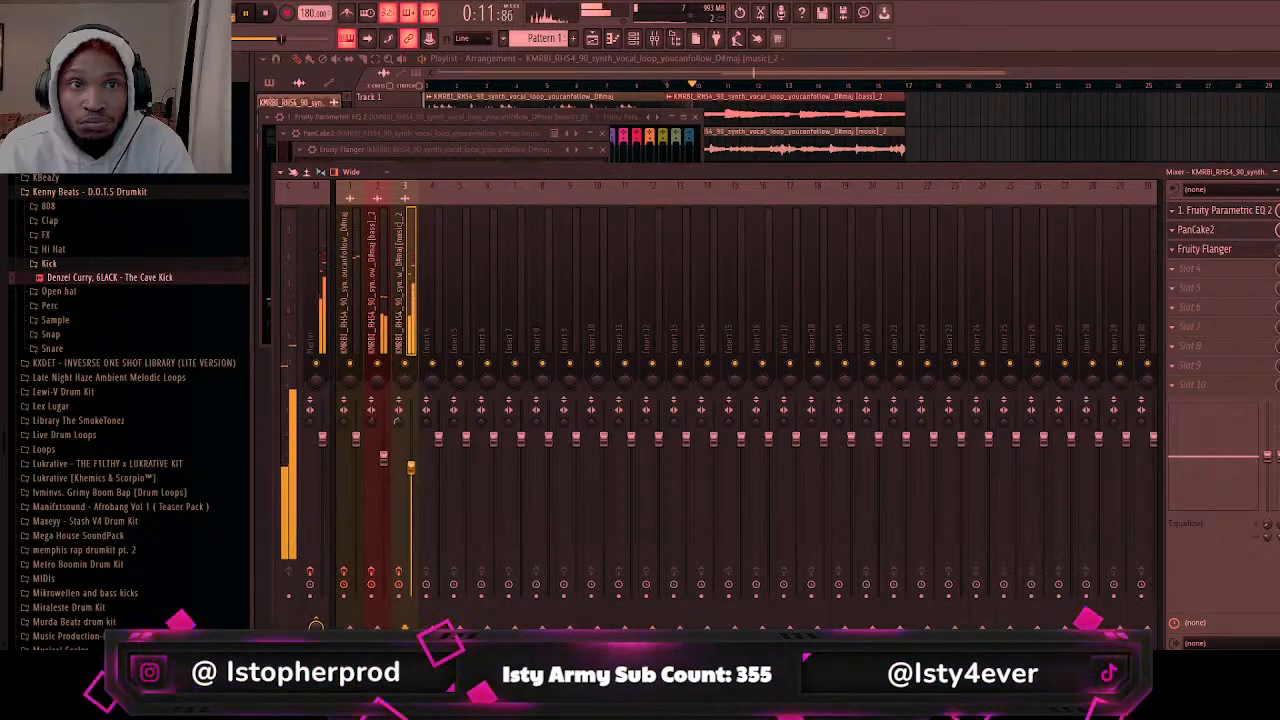
click(391, 462)
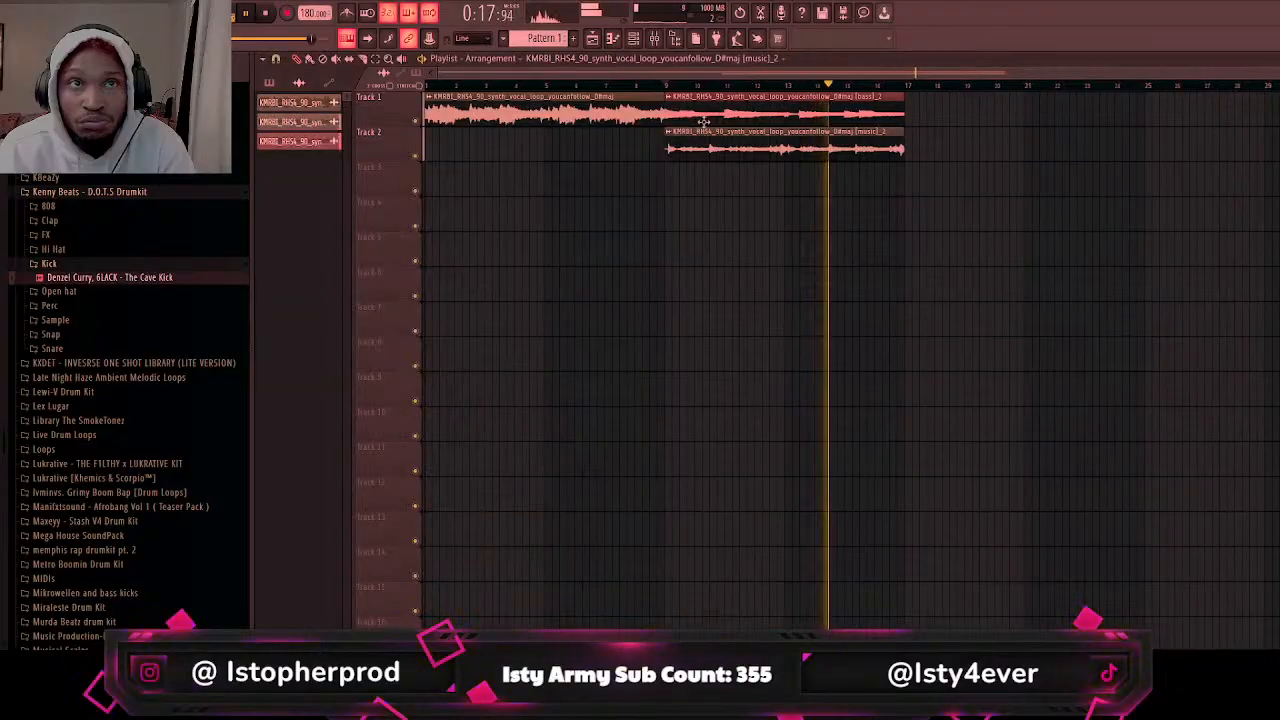
Step: Place a Pattern 1 clip on Track 3 at bar 9, beneath the bass and music stems
click(330, 103)
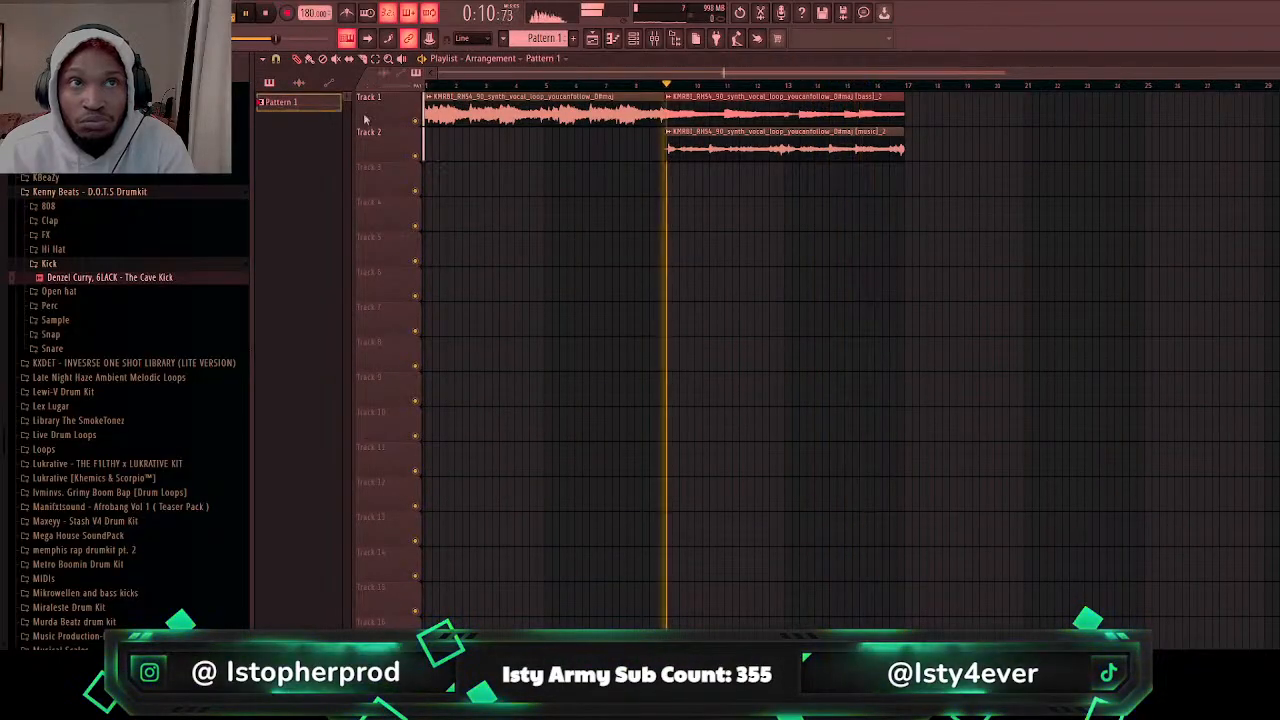
click(668, 178)
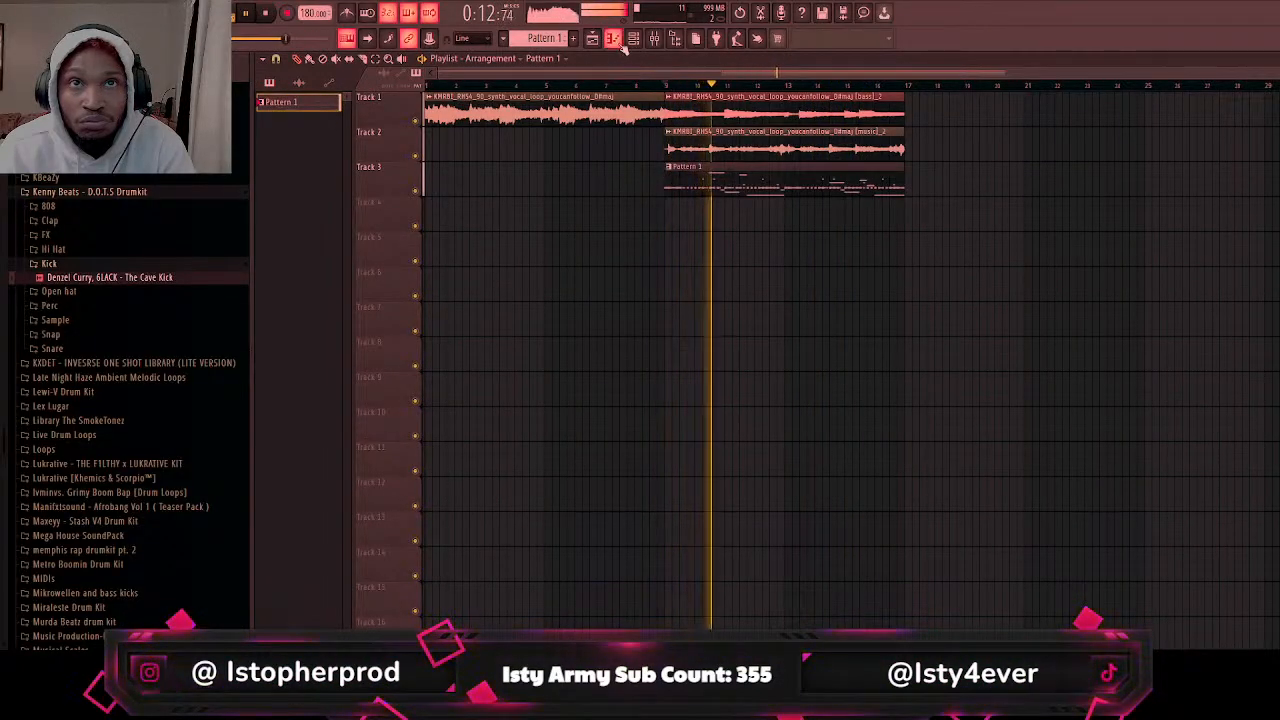
Step: Show all channels in the channel rack, solo Xpand!2, and add a second Xpand!2 instance below it
key(F6)
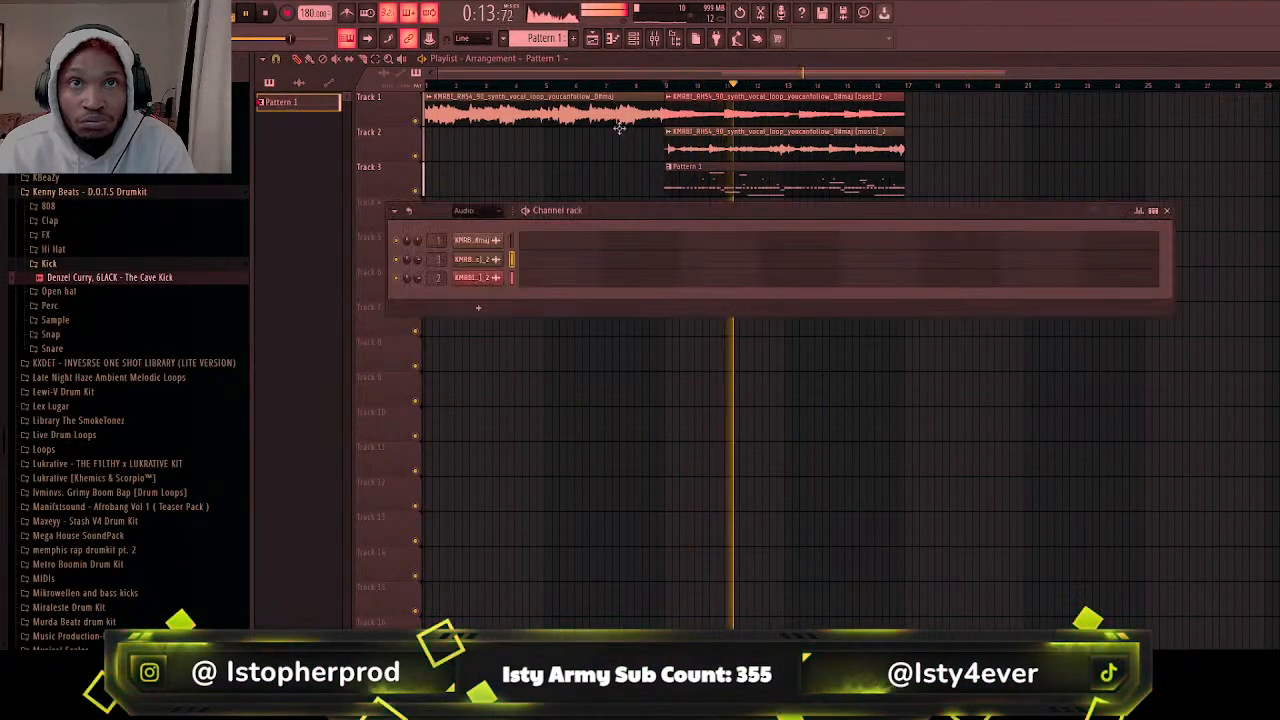
click(478, 211)
click(480, 226)
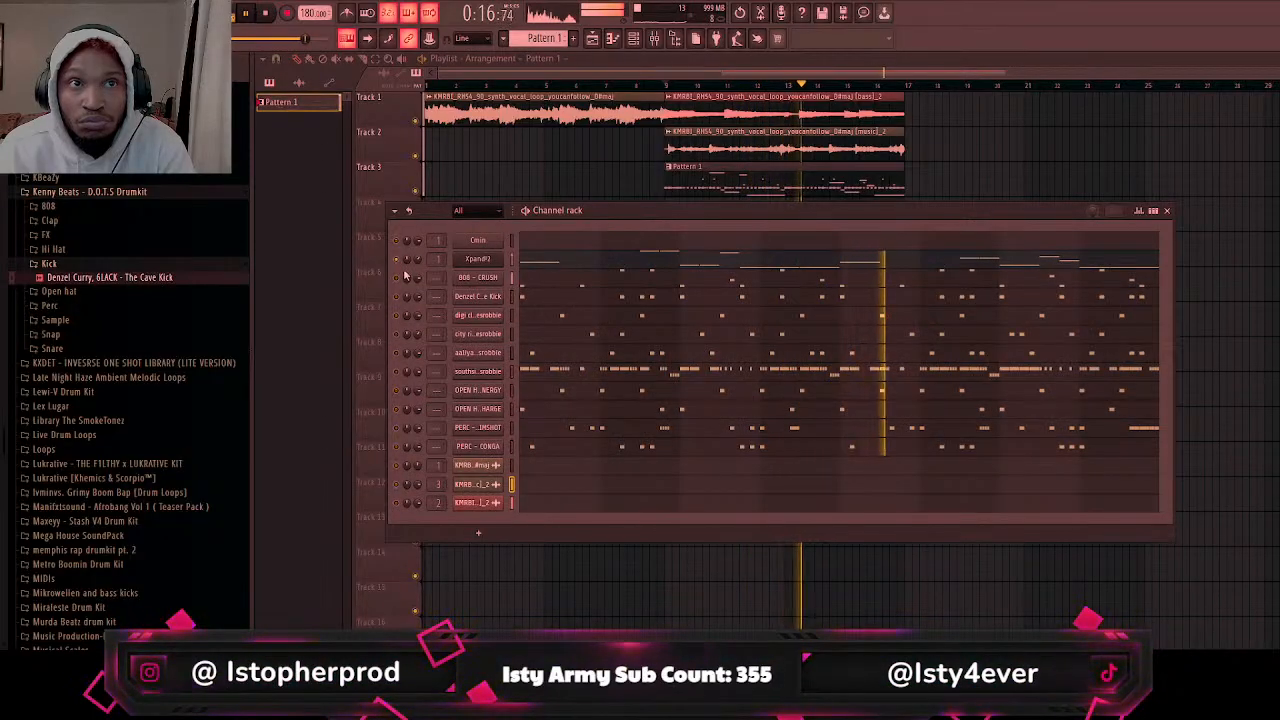
click(511, 259)
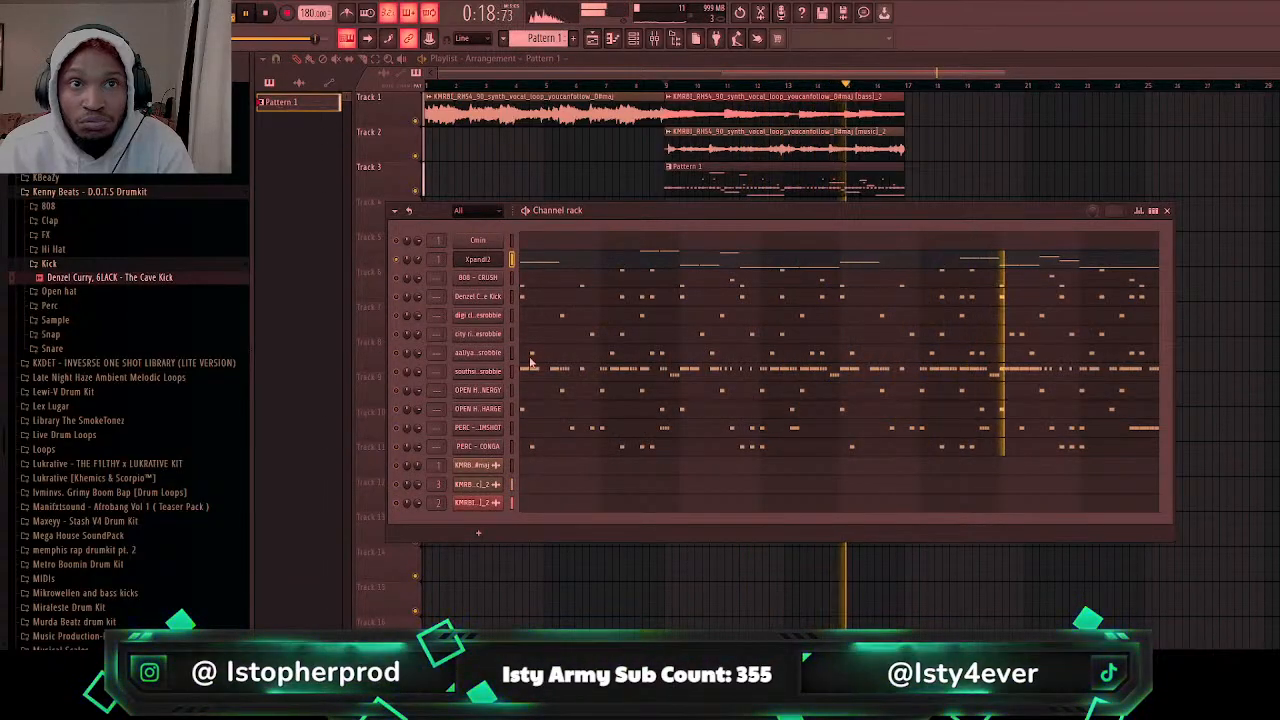
click(478, 259)
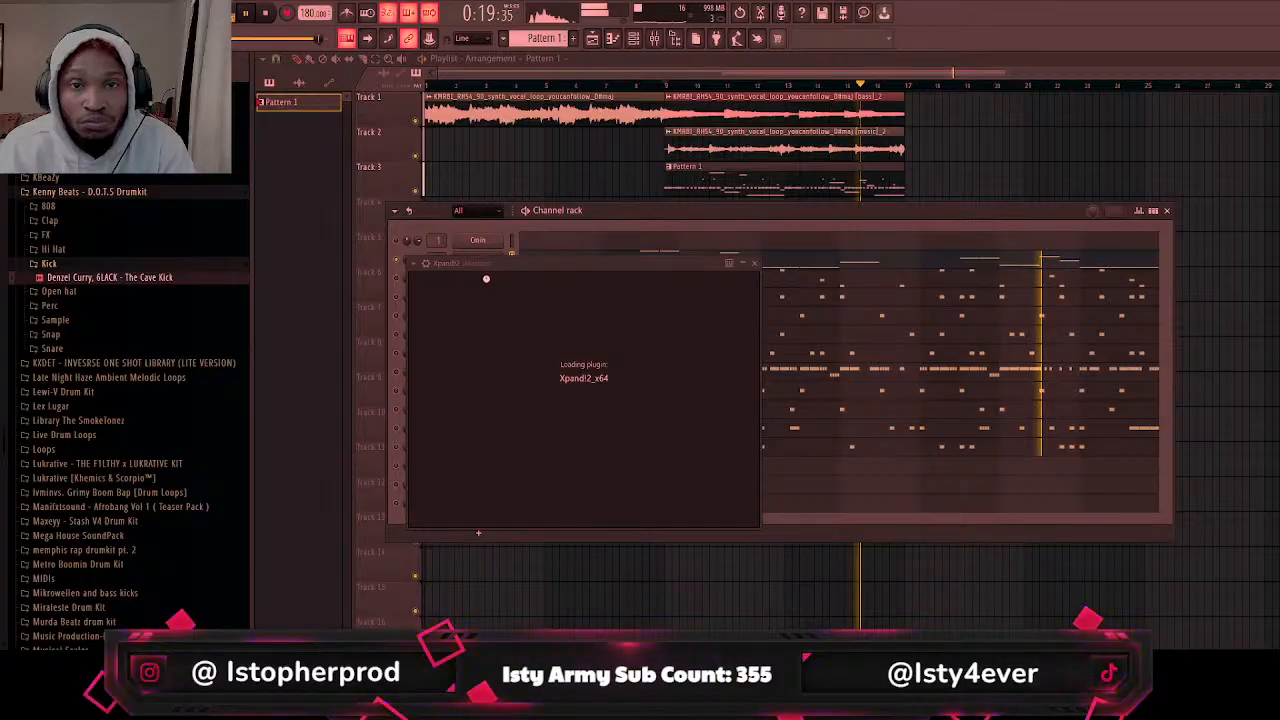
Step: Select bars 9 to 17 in the playlist for looped playback and open the Xpand!2 #2 instrument
click(391, 60)
key(space)
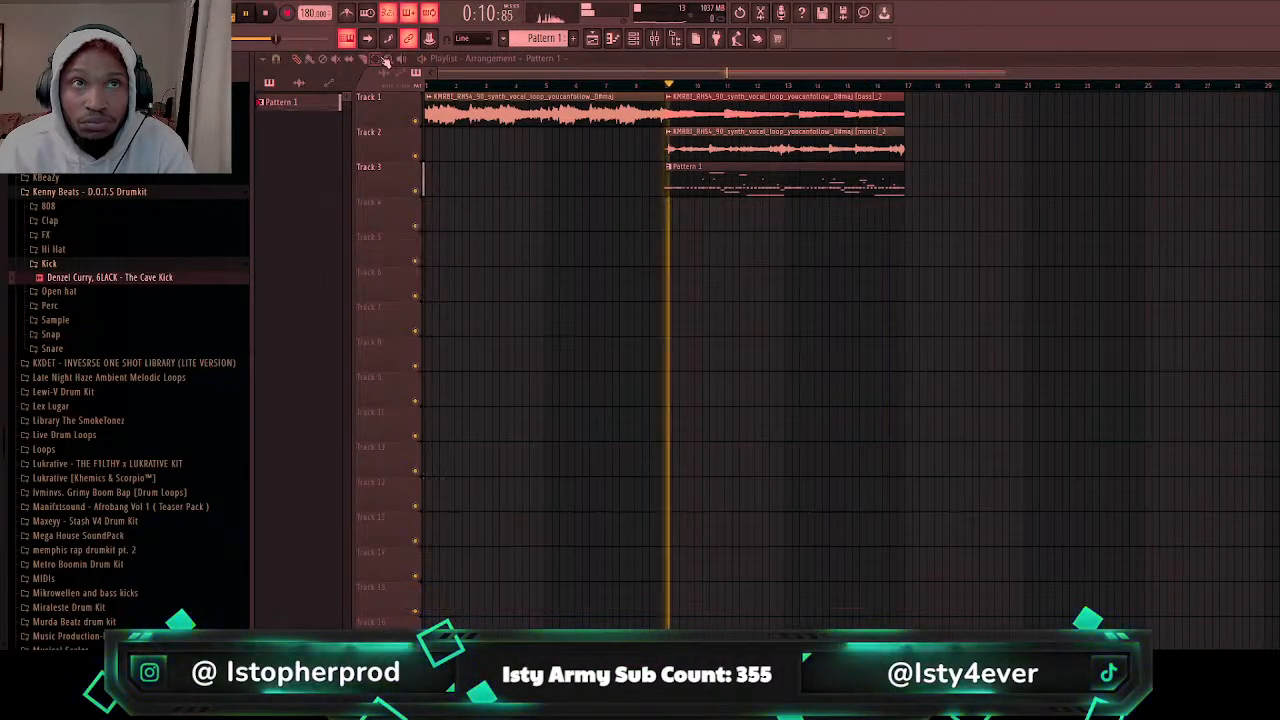
drag(669, 87, 873, 113)
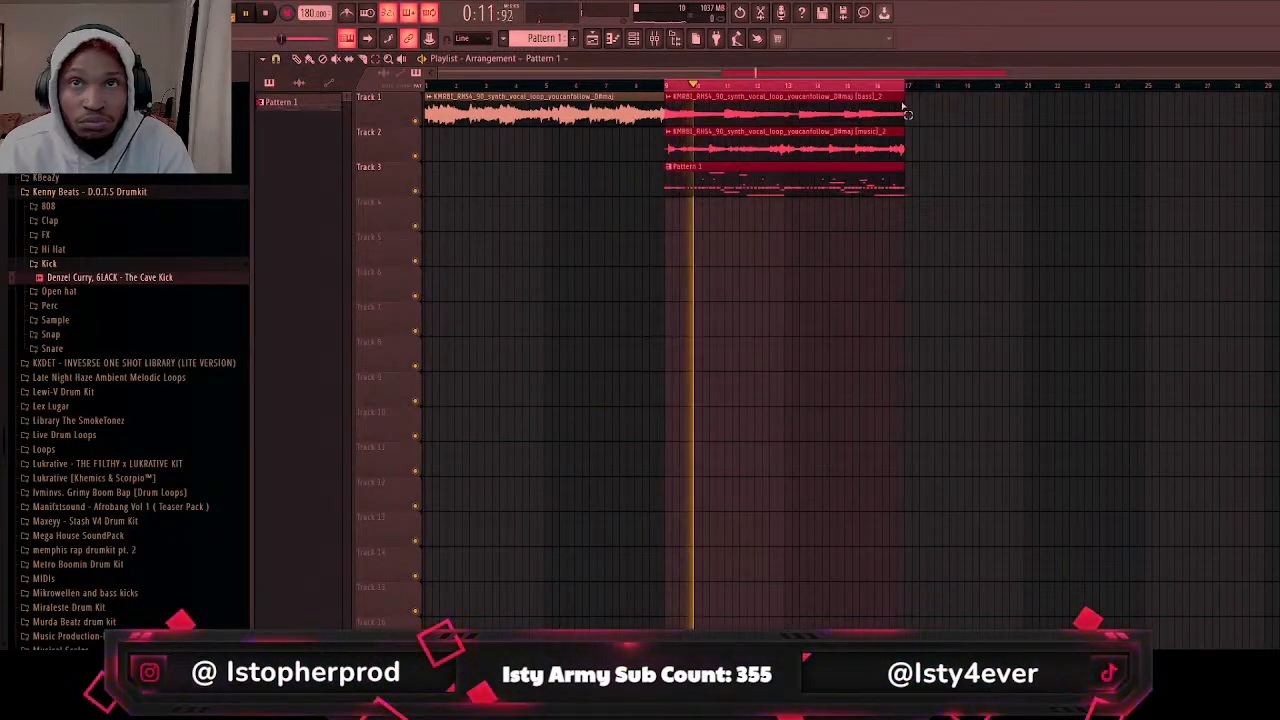
key(F6)
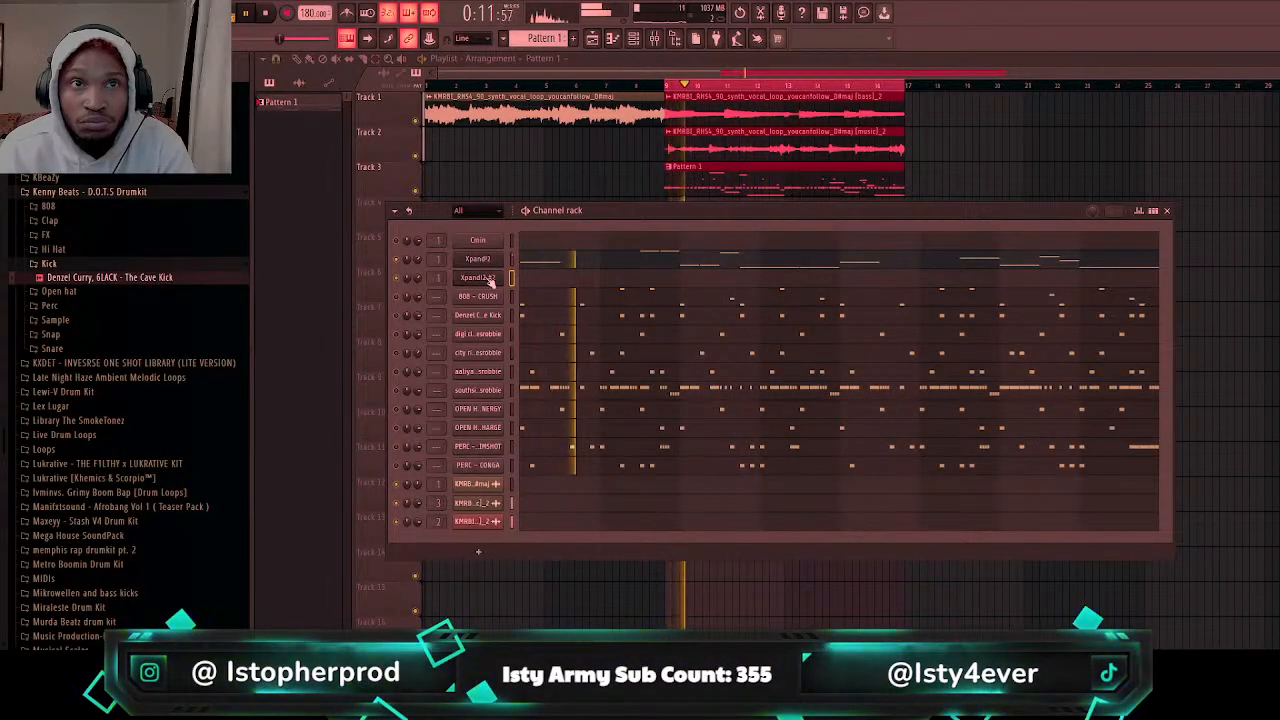
click(485, 277)
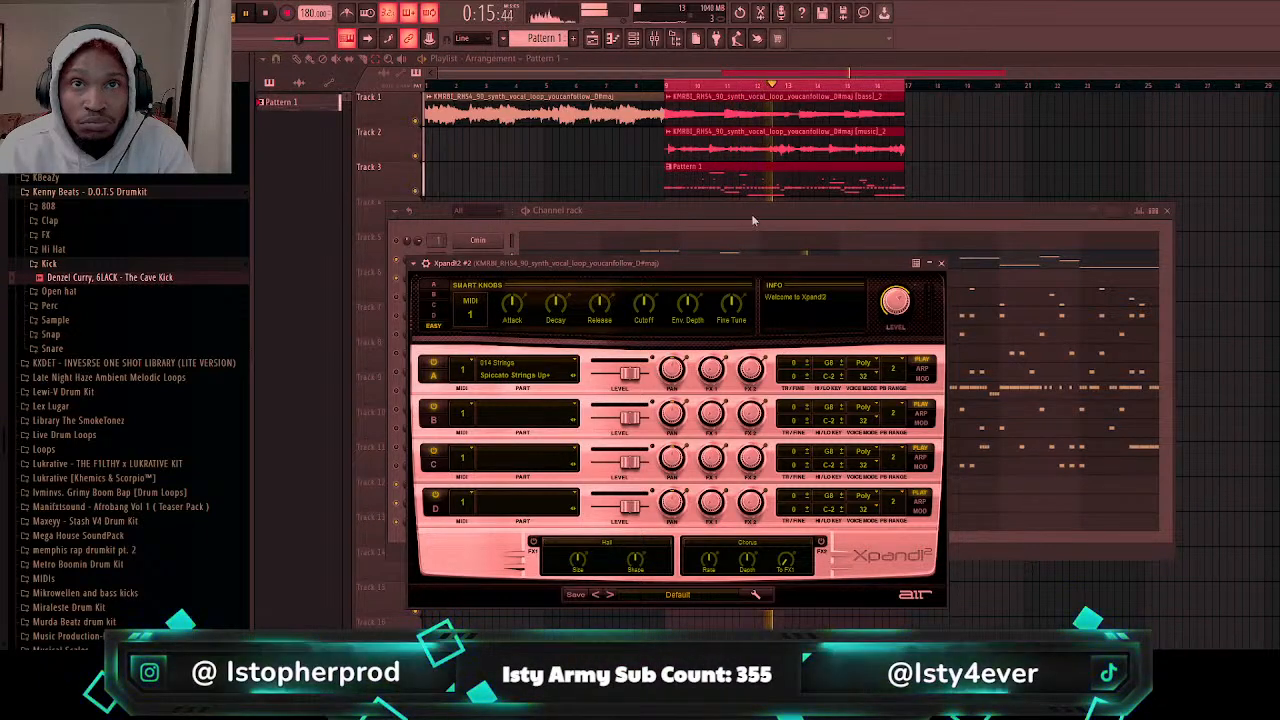
Step: Open the piano roll of the Xpand!2 #2 channel
key(Escape)
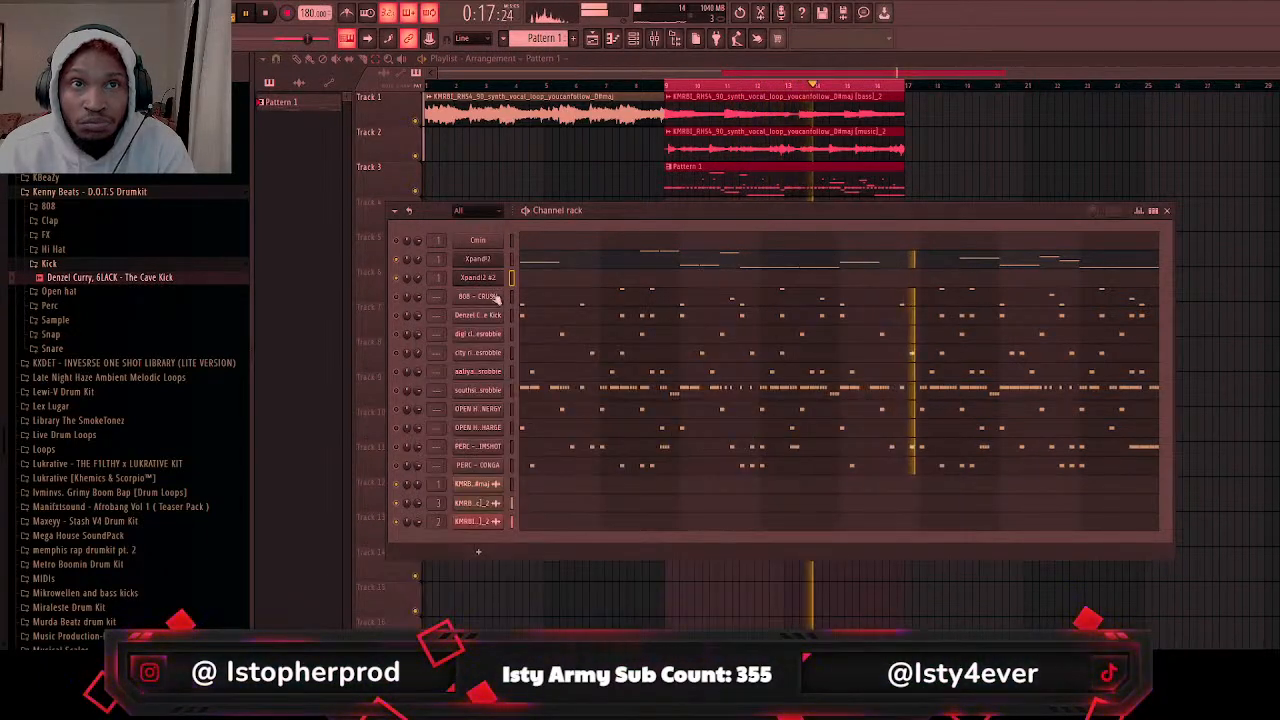
click(485, 277)
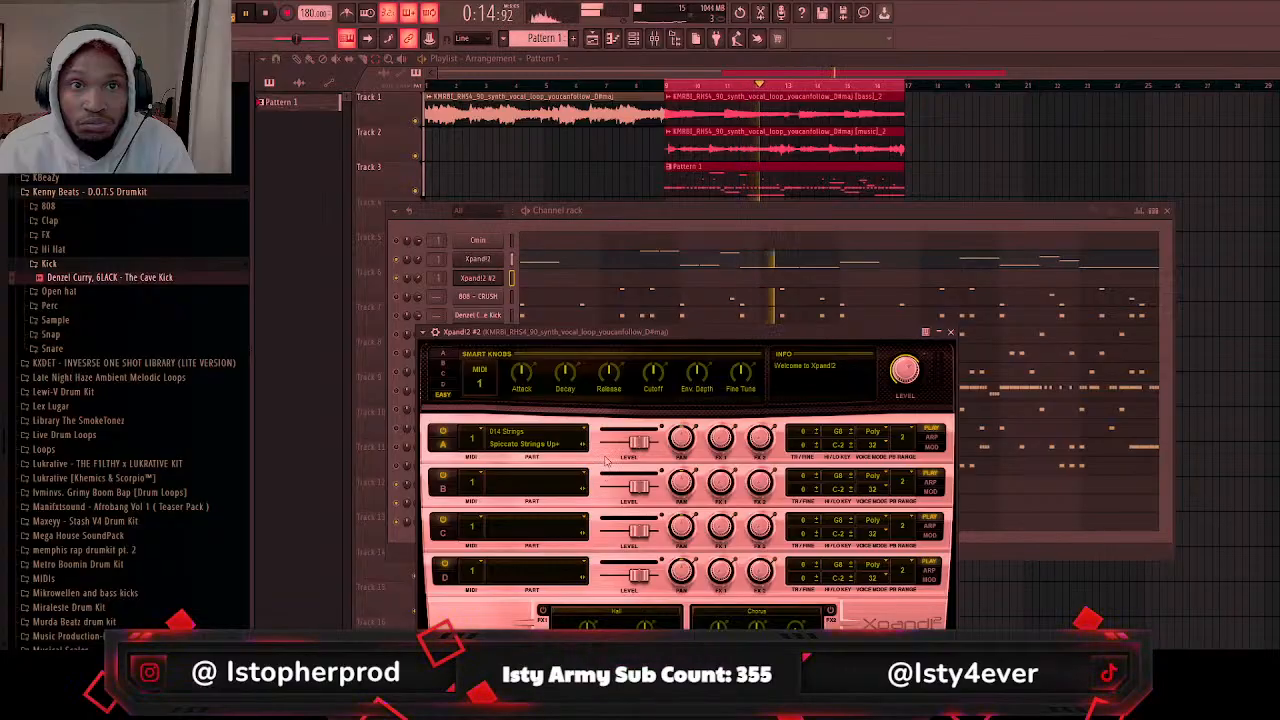
key(F7)
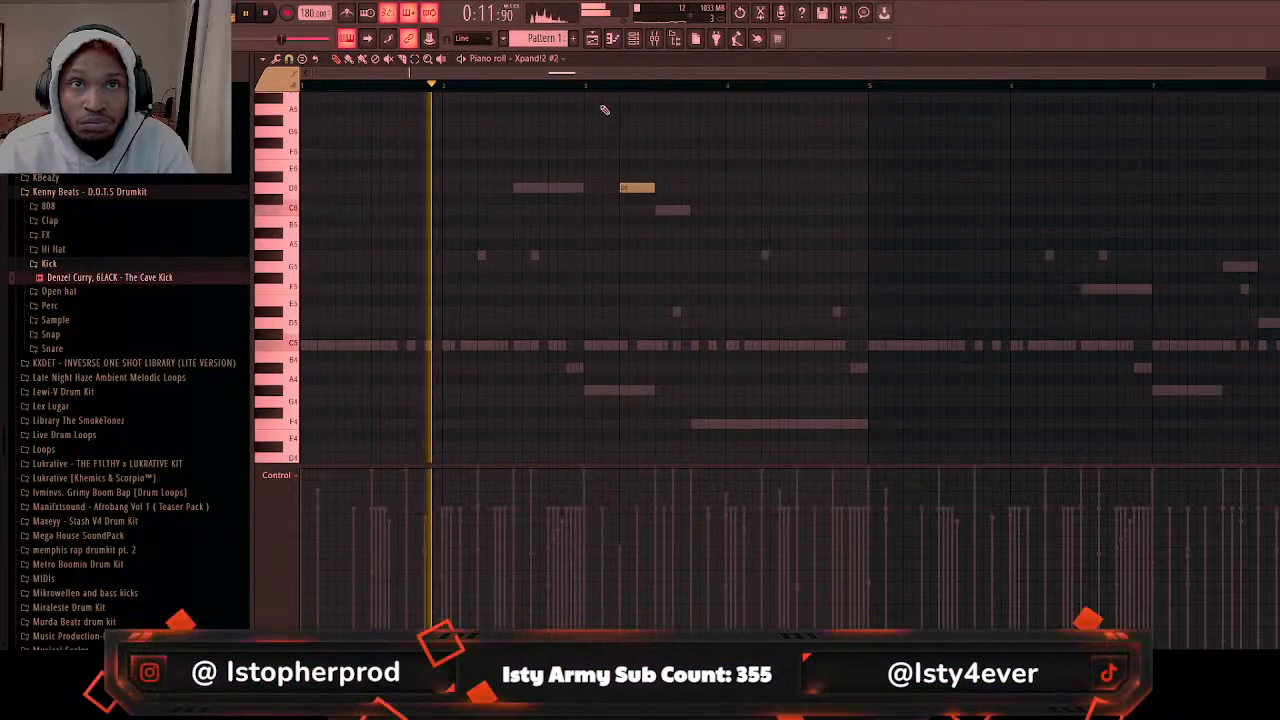
click(634, 186)
drag(634, 182, 635, 213)
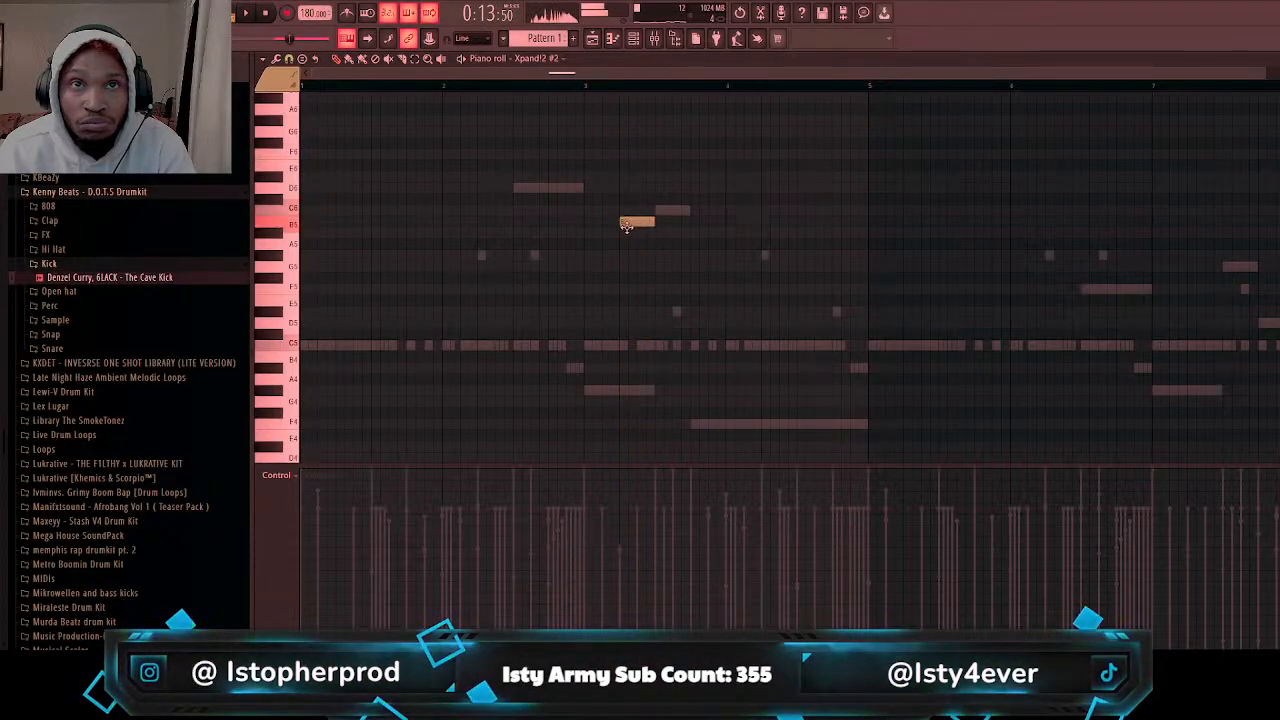
right_click(627, 226)
Step: Place a quarter-bar Xpand!2 #2 note at the start of bar 3, pitch it to A#5, and play back from just before it
key(space)
click(564, 88)
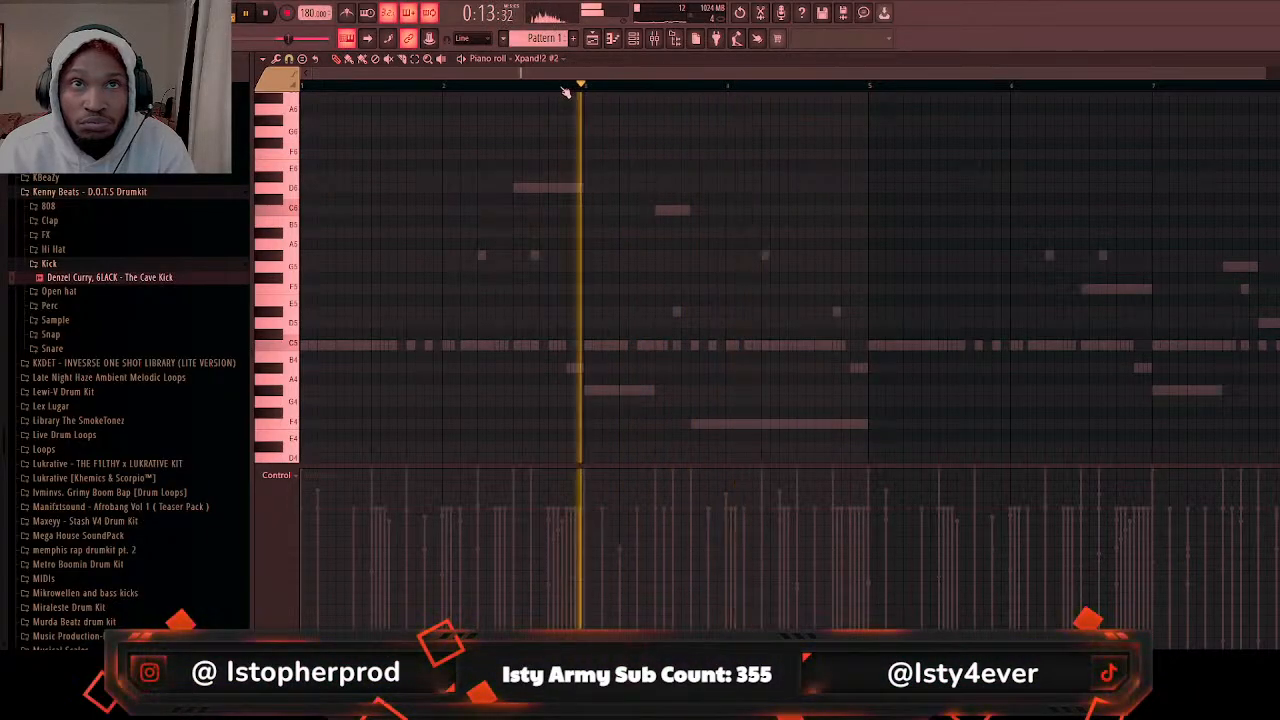
click(585, 177)
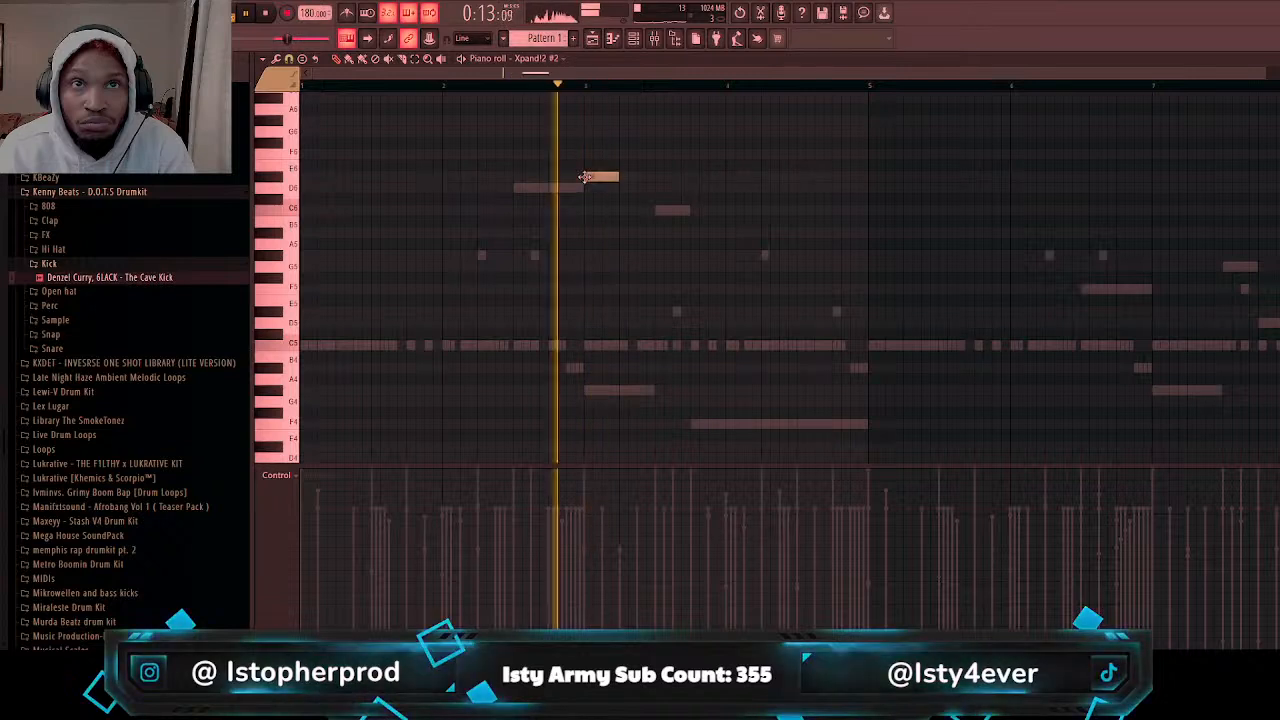
key(space)
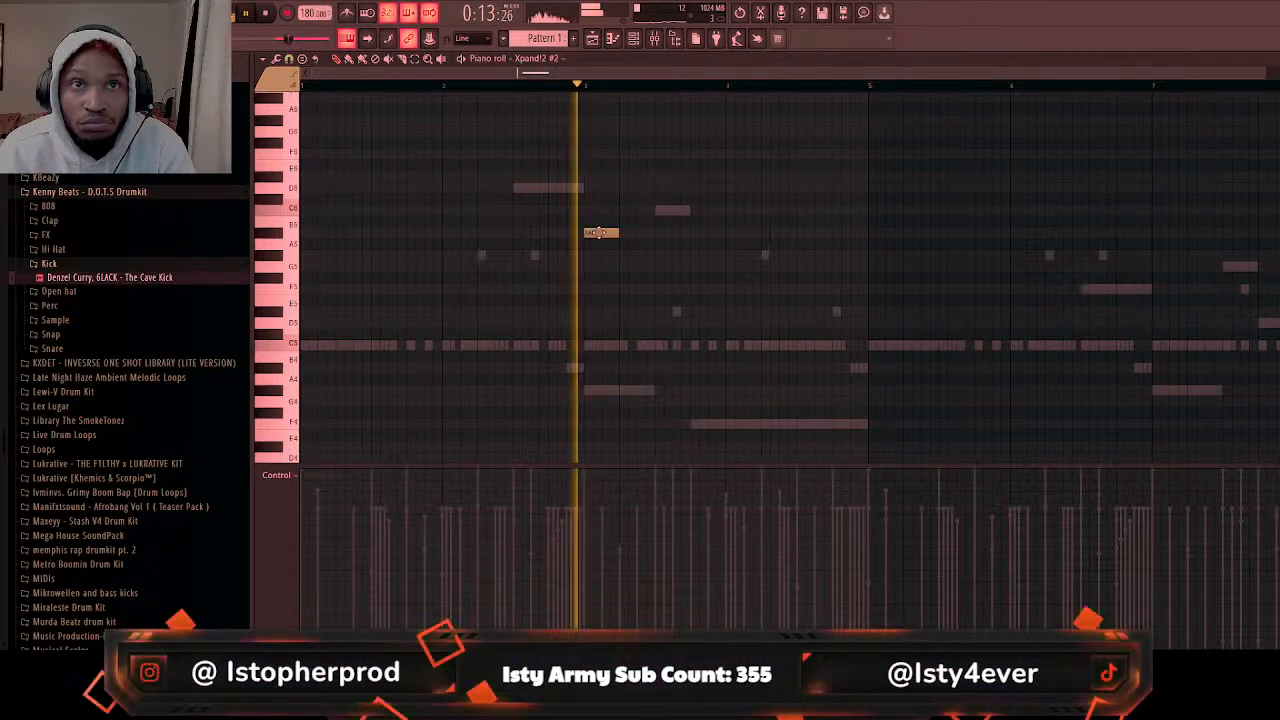
Step: Try the note at the start of bar 3 on G5, audition it, and delete the note
key(space)
click(606, 233)
key(space)
drag(605, 260, 608, 267)
key(space)
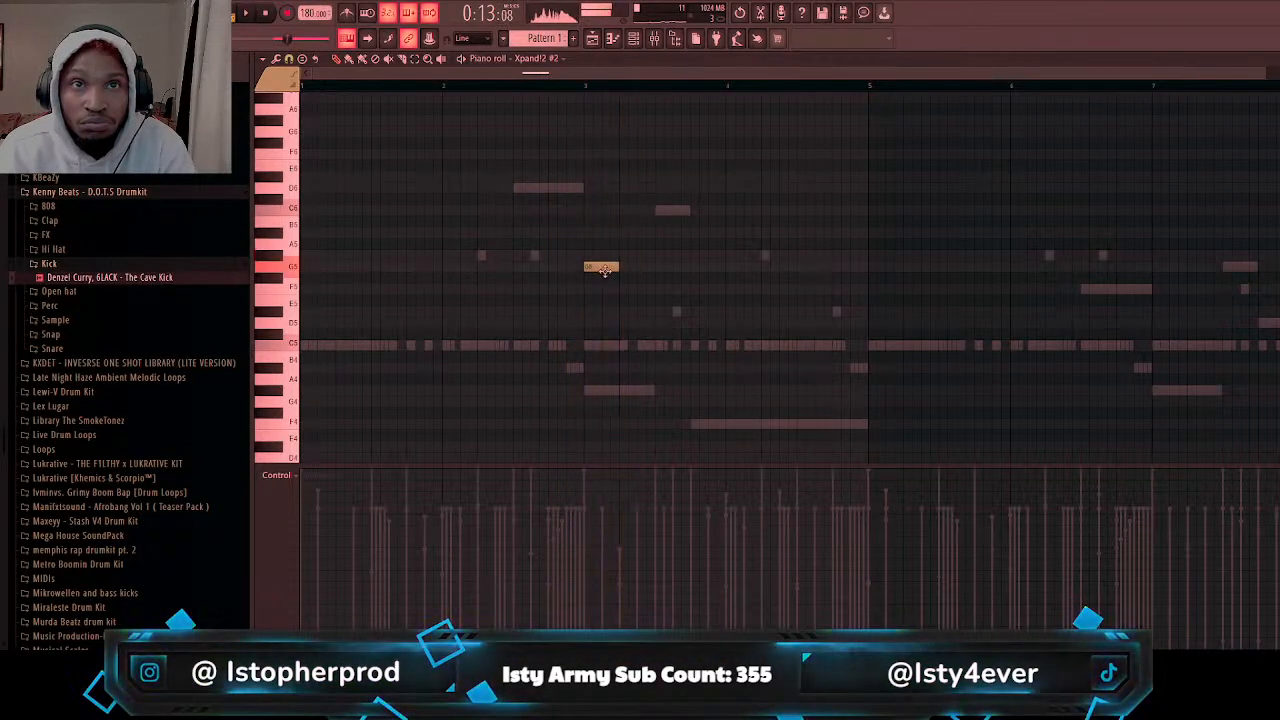
key(space)
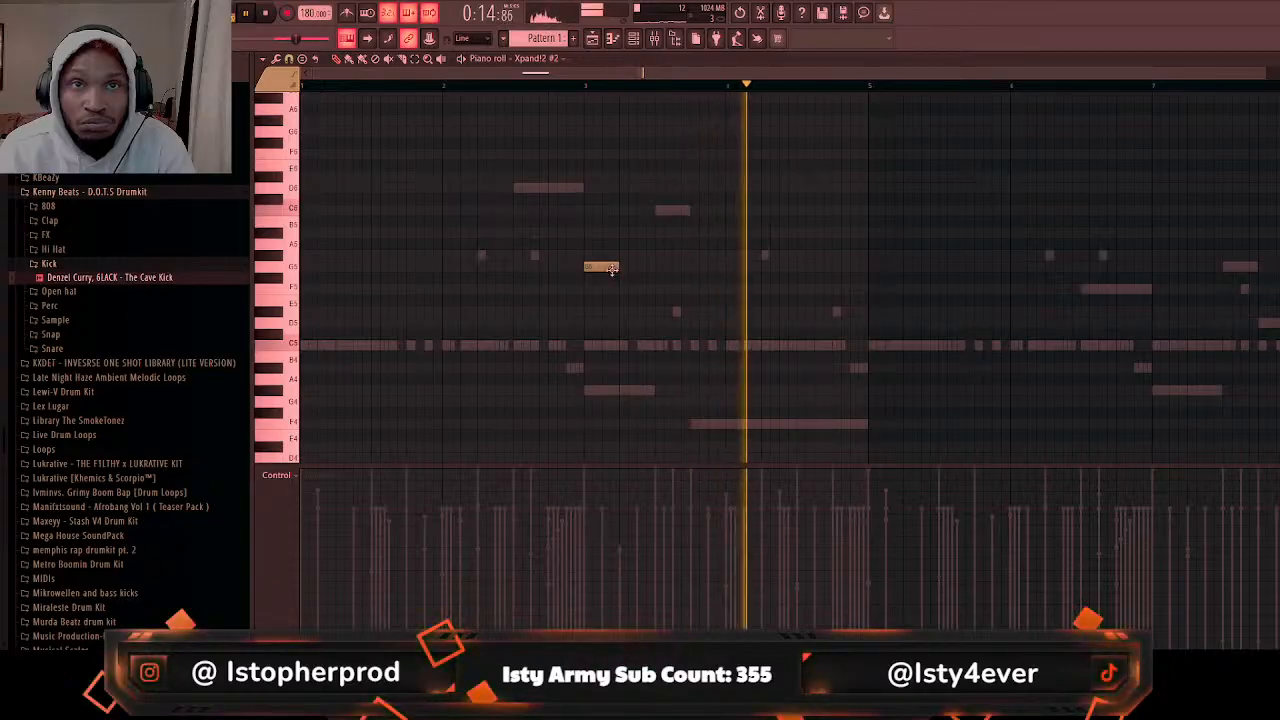
right_click(609, 268)
key(space)
key(space)
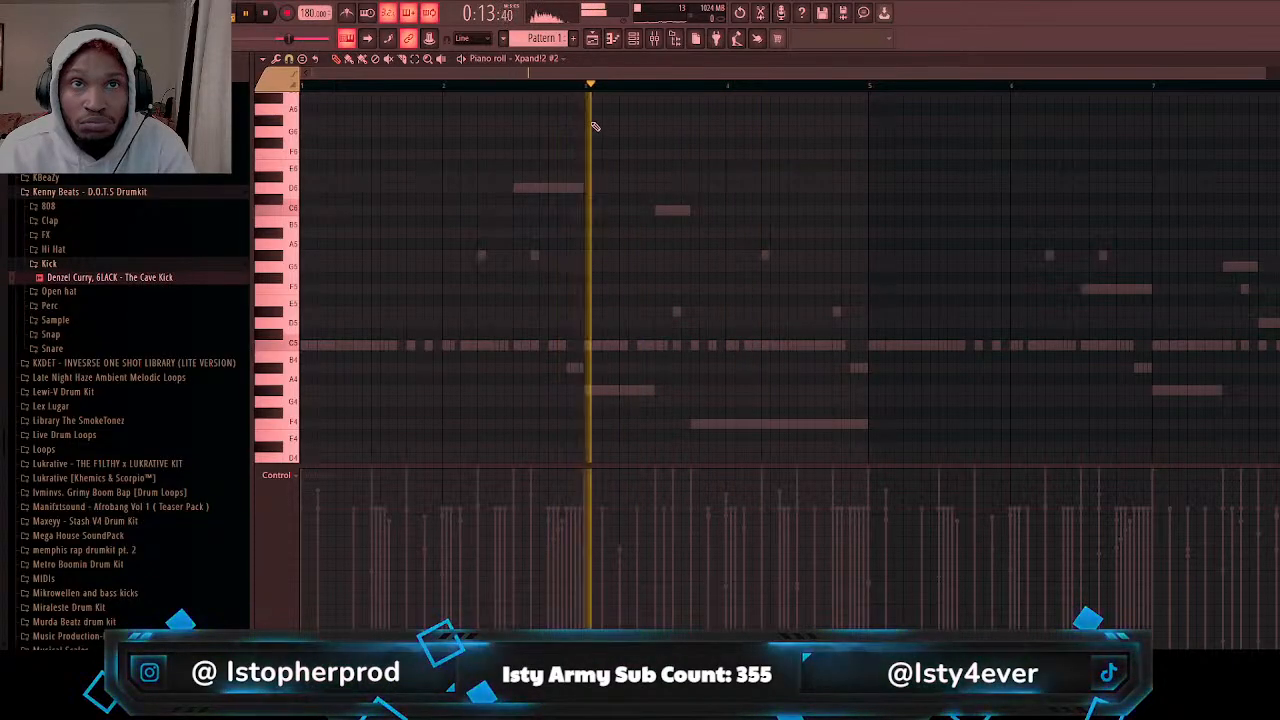
Step: Inspect the Xpand!2 #2 instrument and the playlist, and return to the channel's piano roll
click(633, 38)
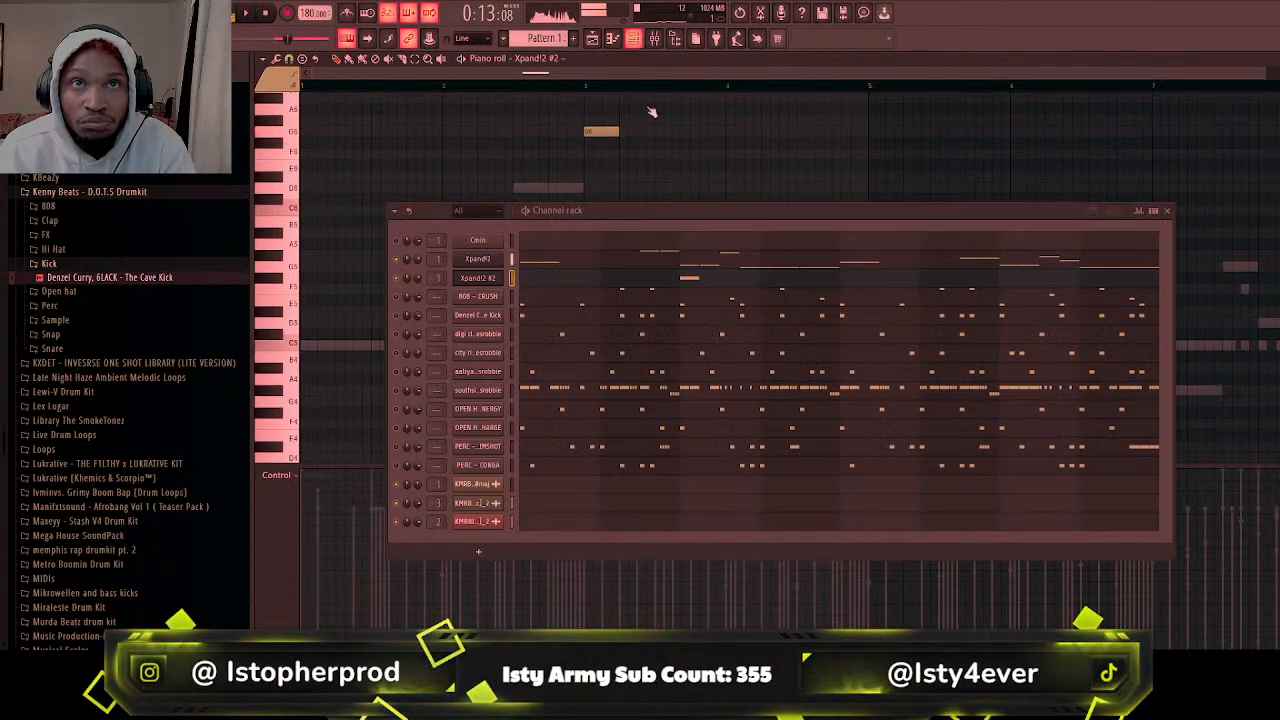
click(479, 277)
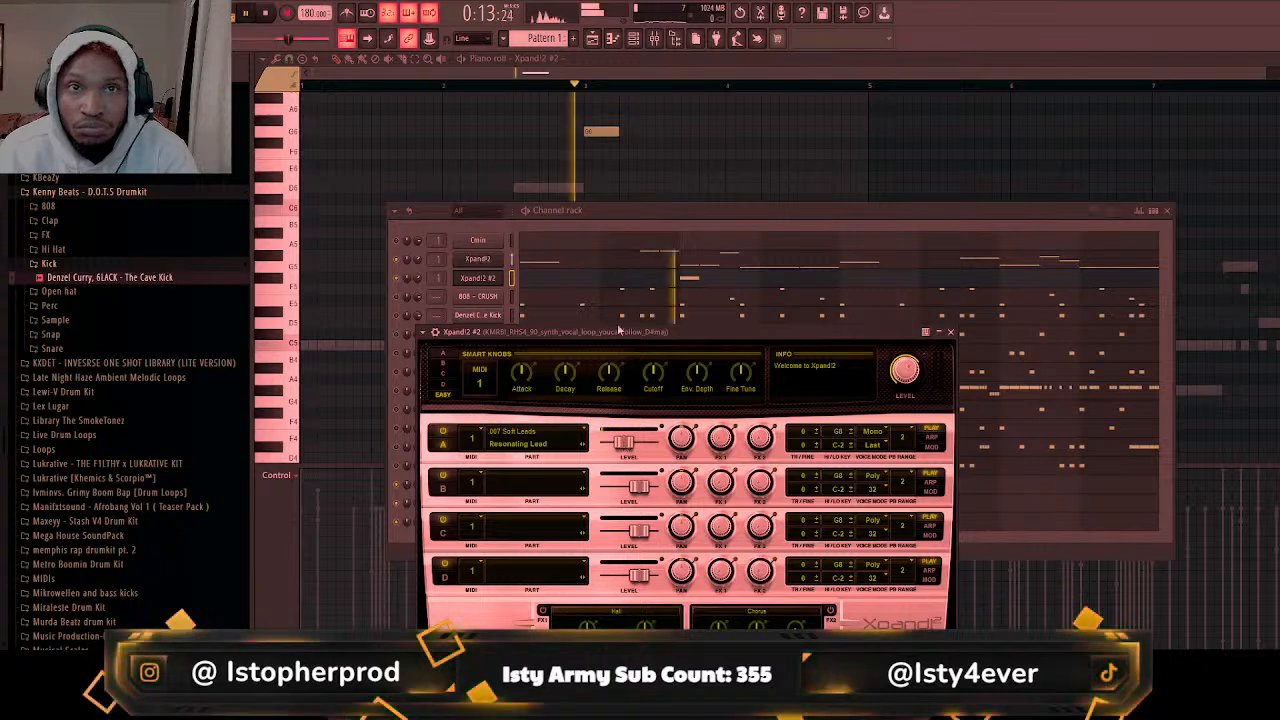
key(F5)
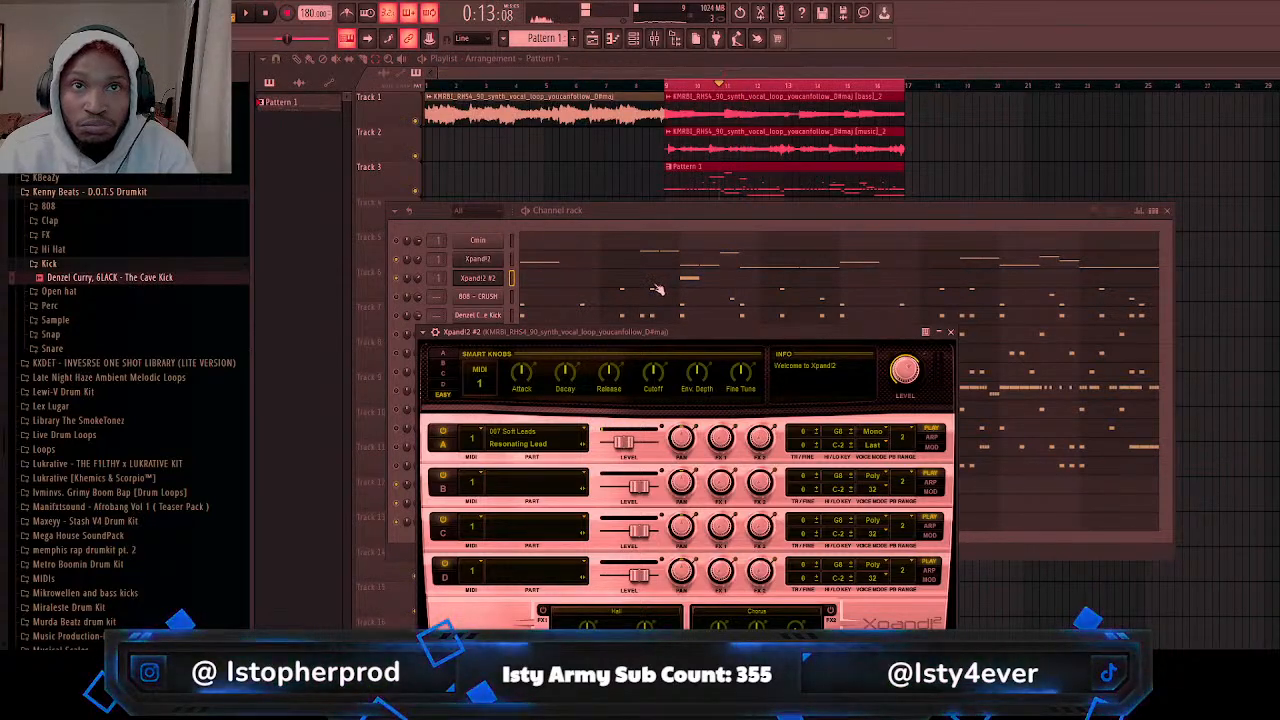
key(F7)
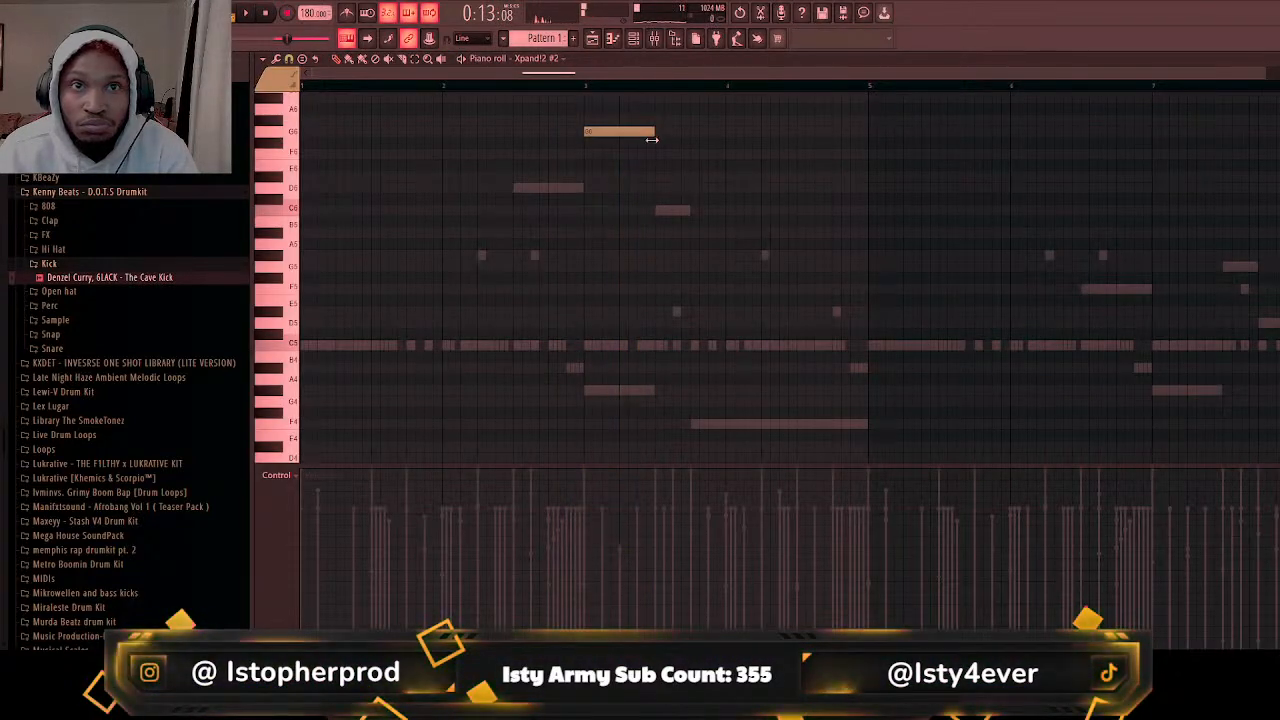
Step: Audition the half-bar G6 note at bar 3 and follow it with an A#6 note of the same length
key(space)
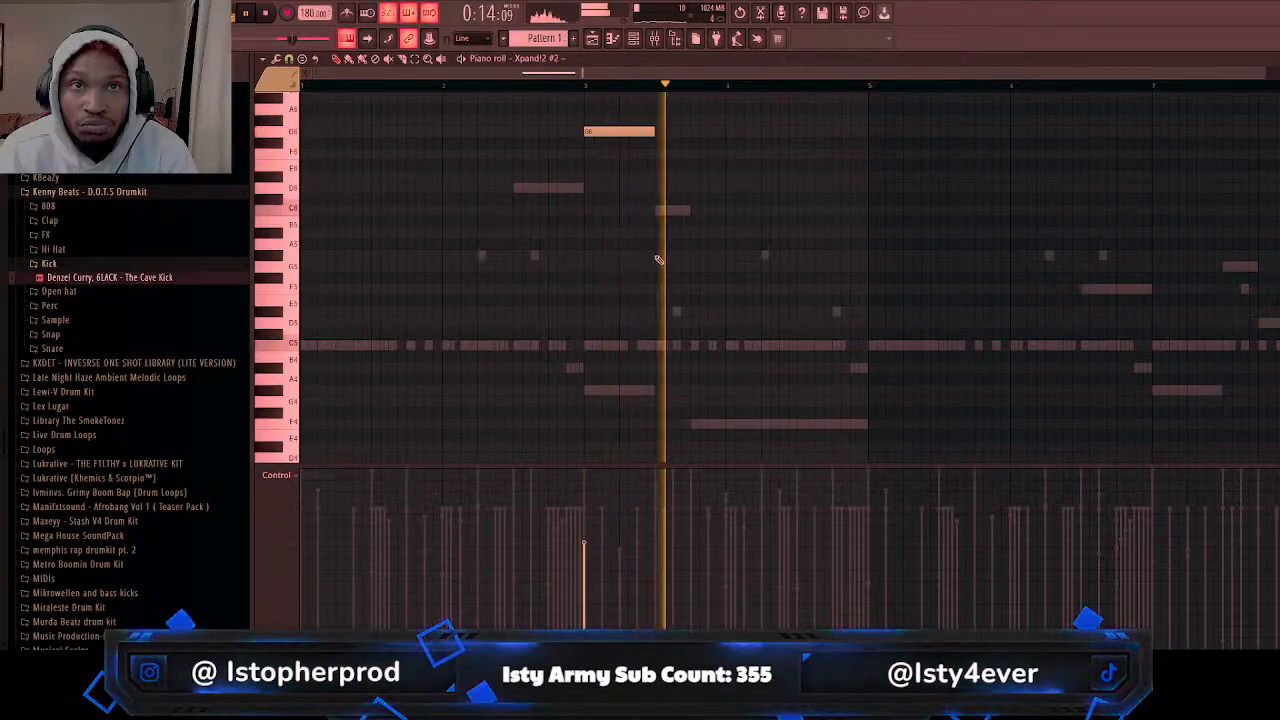
key(space)
key(space)
click(665, 121)
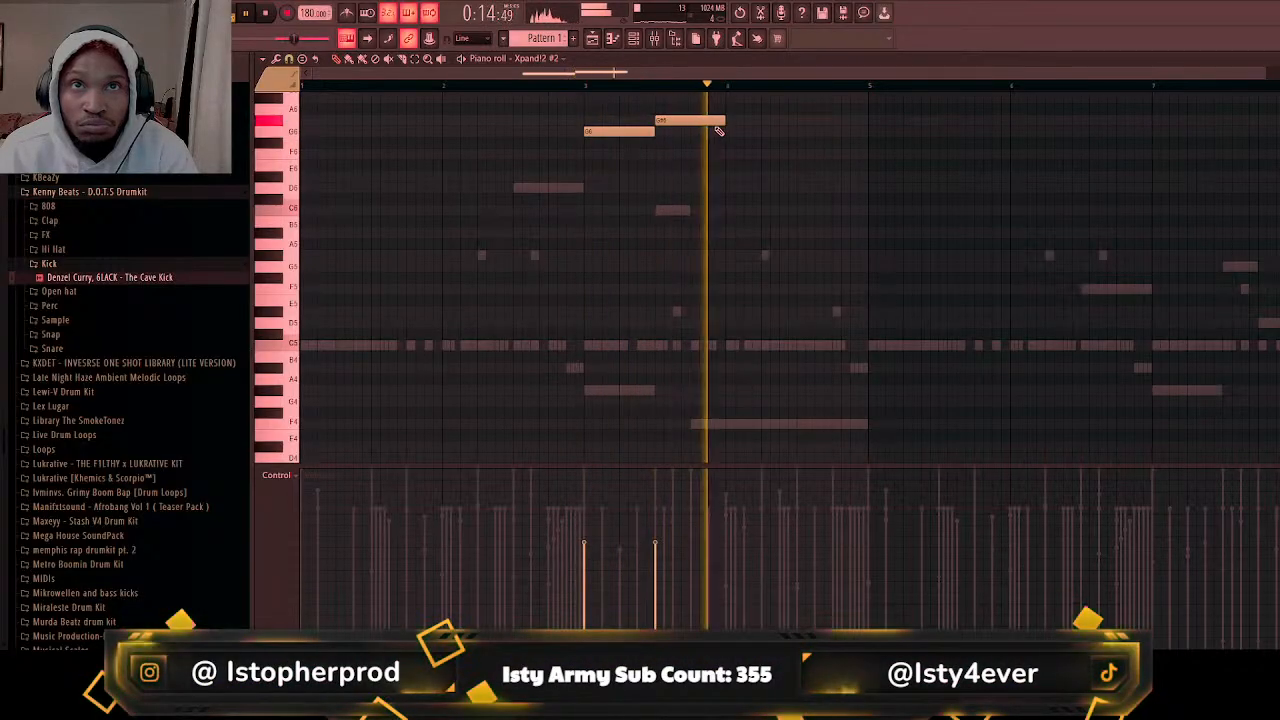
scroll(703, 140, up, 1)
key(space)
key(space)
right_click(672, 153)
click(660, 133)
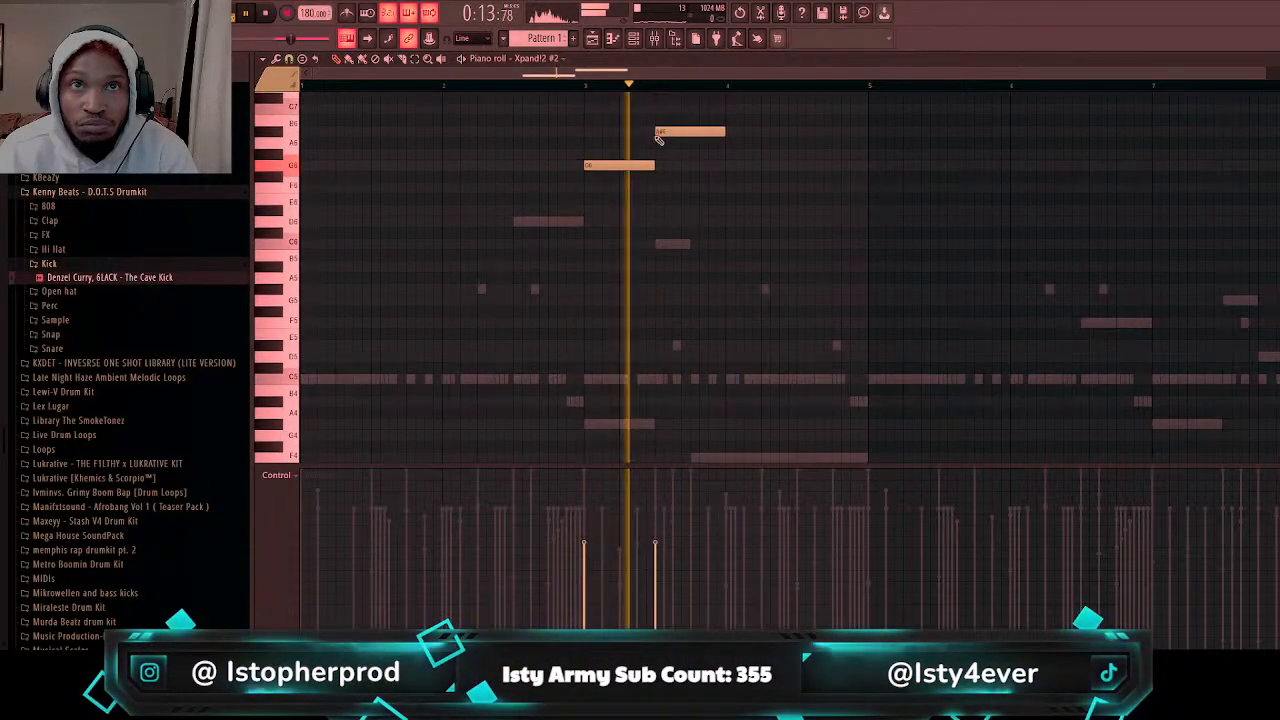
Step: Add a half-bar C7 note at the start of bar 4 and try a D#7 note after it
click(728, 110)
scroll(740, 145, up, 2)
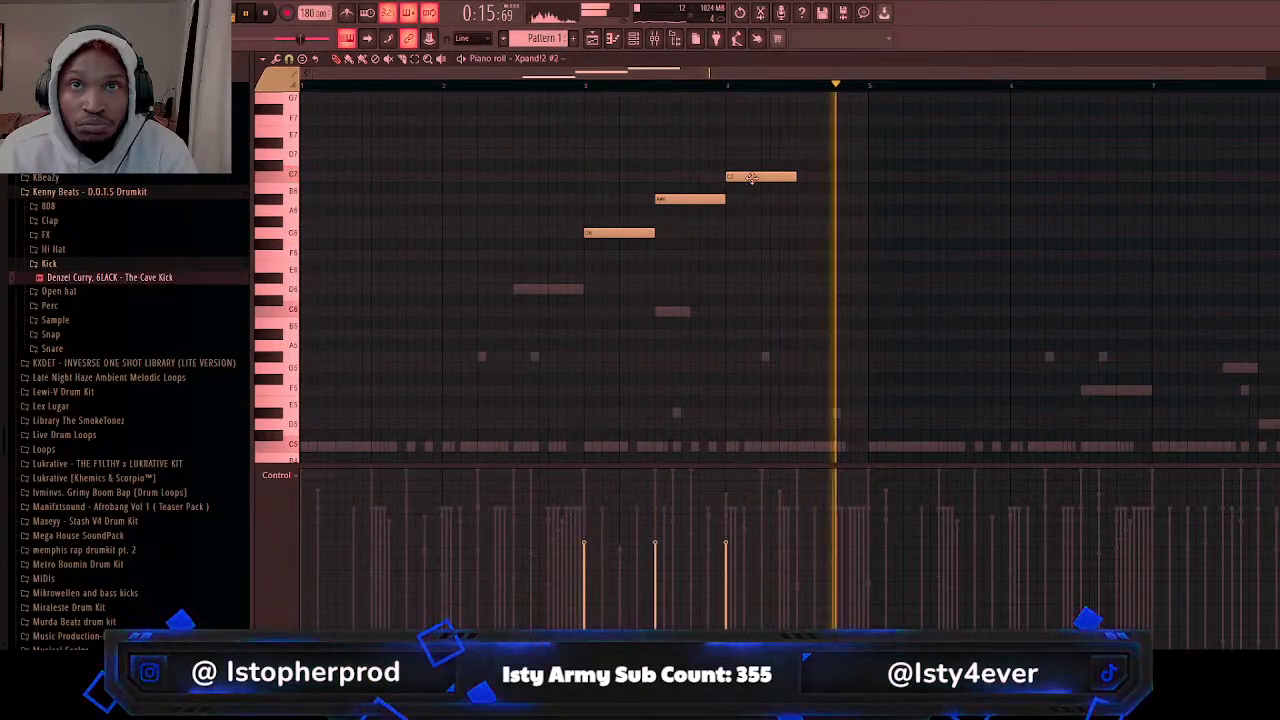
click(800, 145)
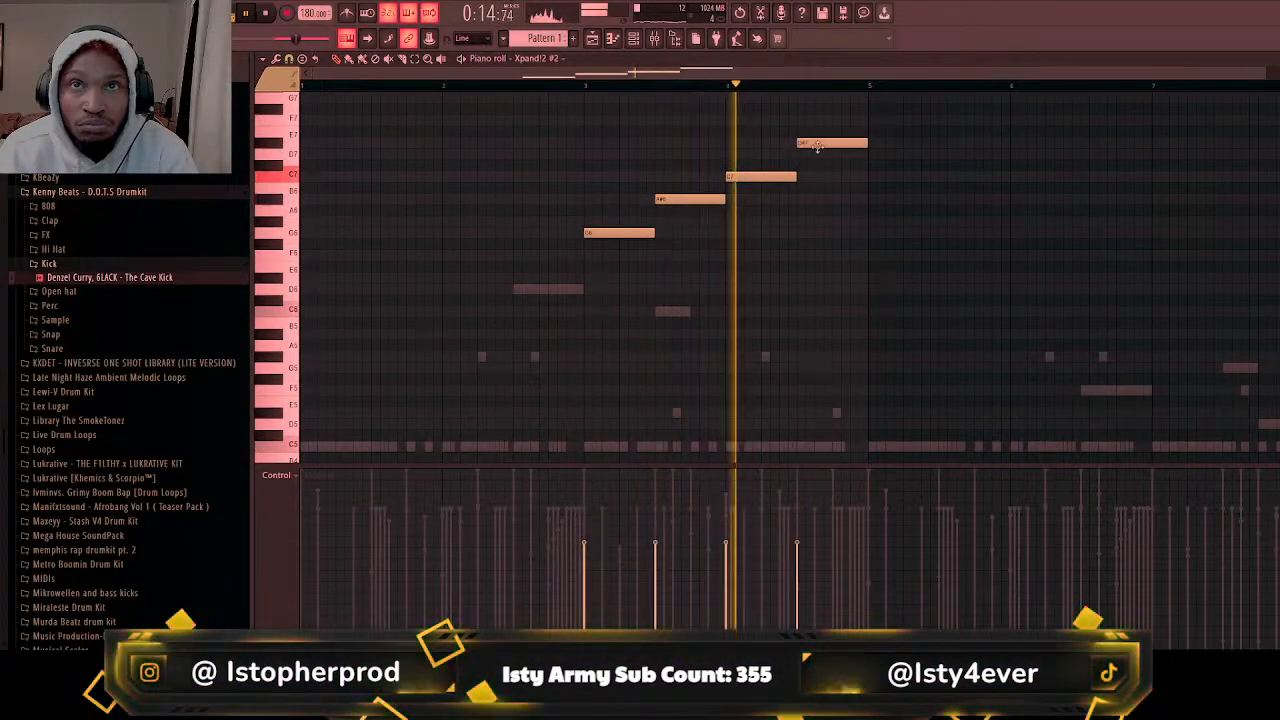
right_click(832, 145)
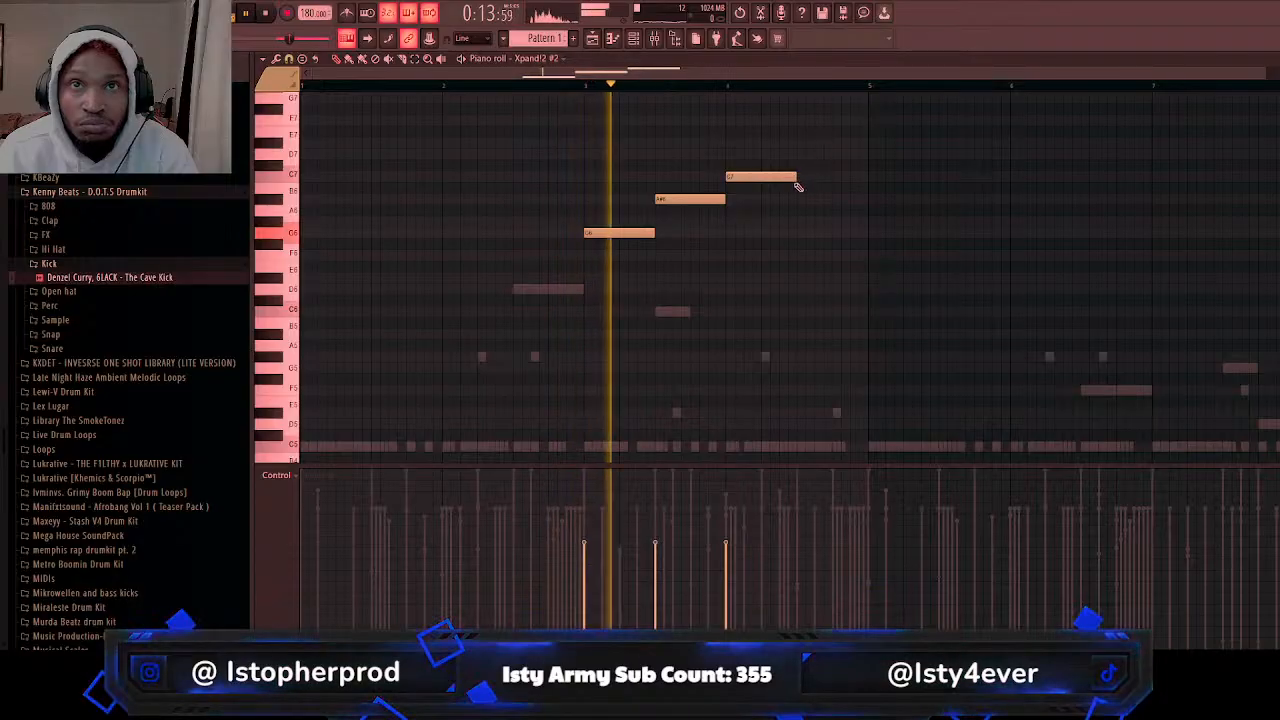
Step: Shorten the C7 note in bar 4 and continue the rising run with a short D7 and two short F7 notes
drag(795, 177, 780, 177)
click(785, 154)
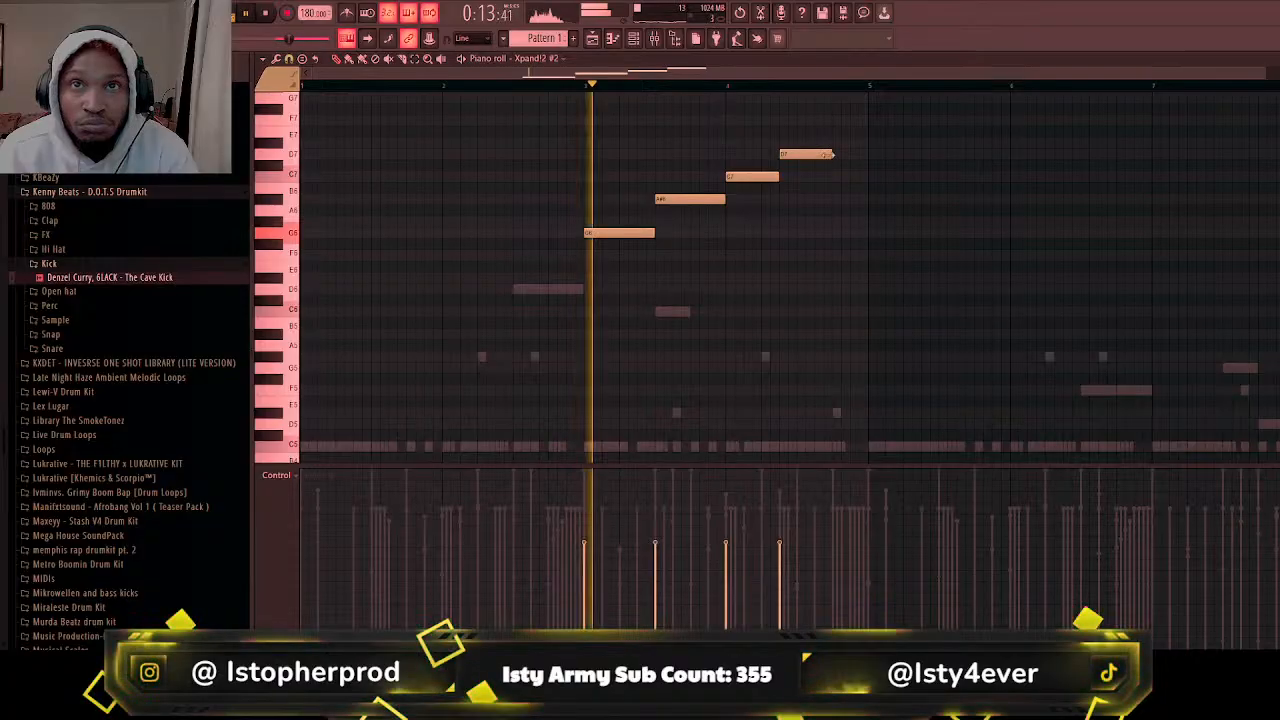
drag(830, 154, 797, 155)
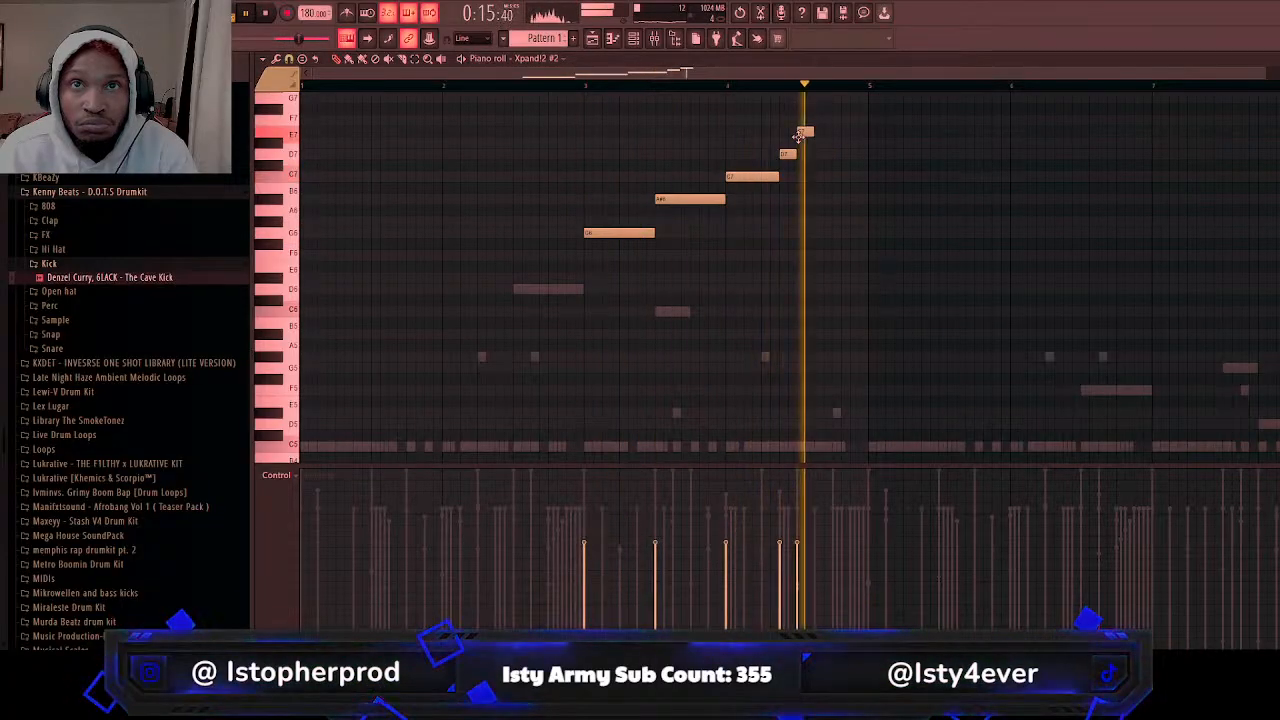
click(800, 120)
click(835, 120)
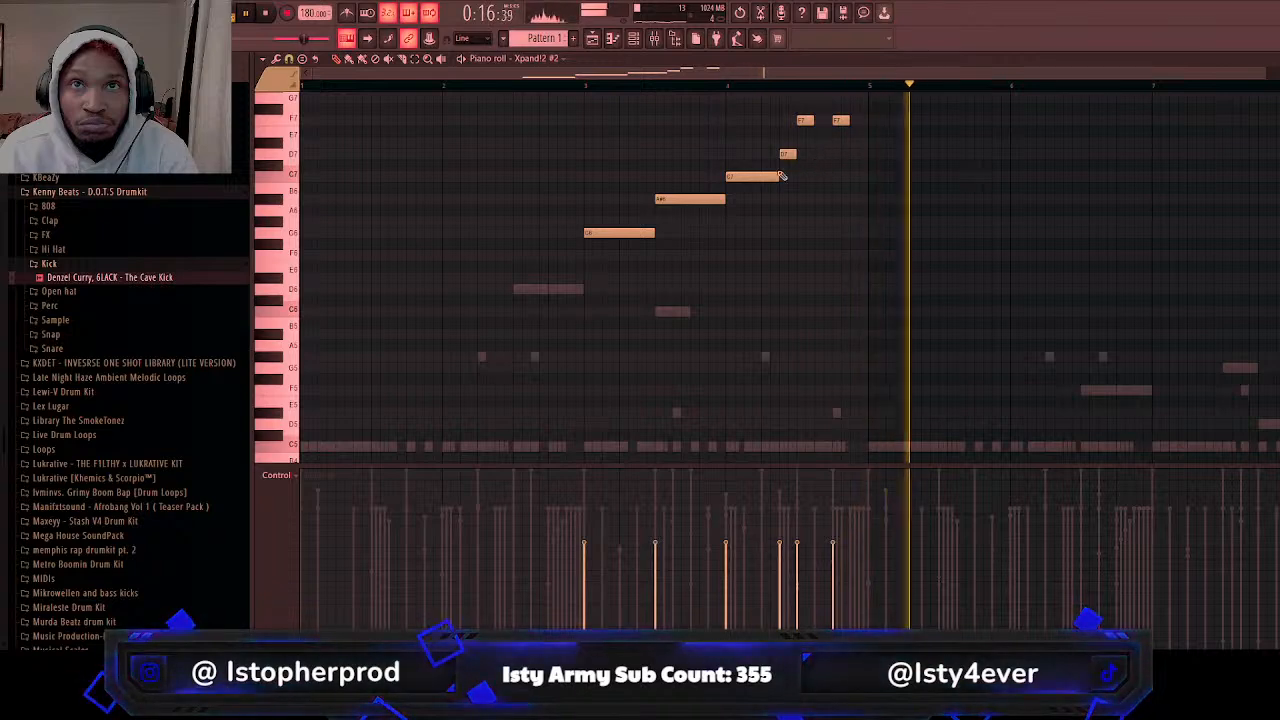
key(space)
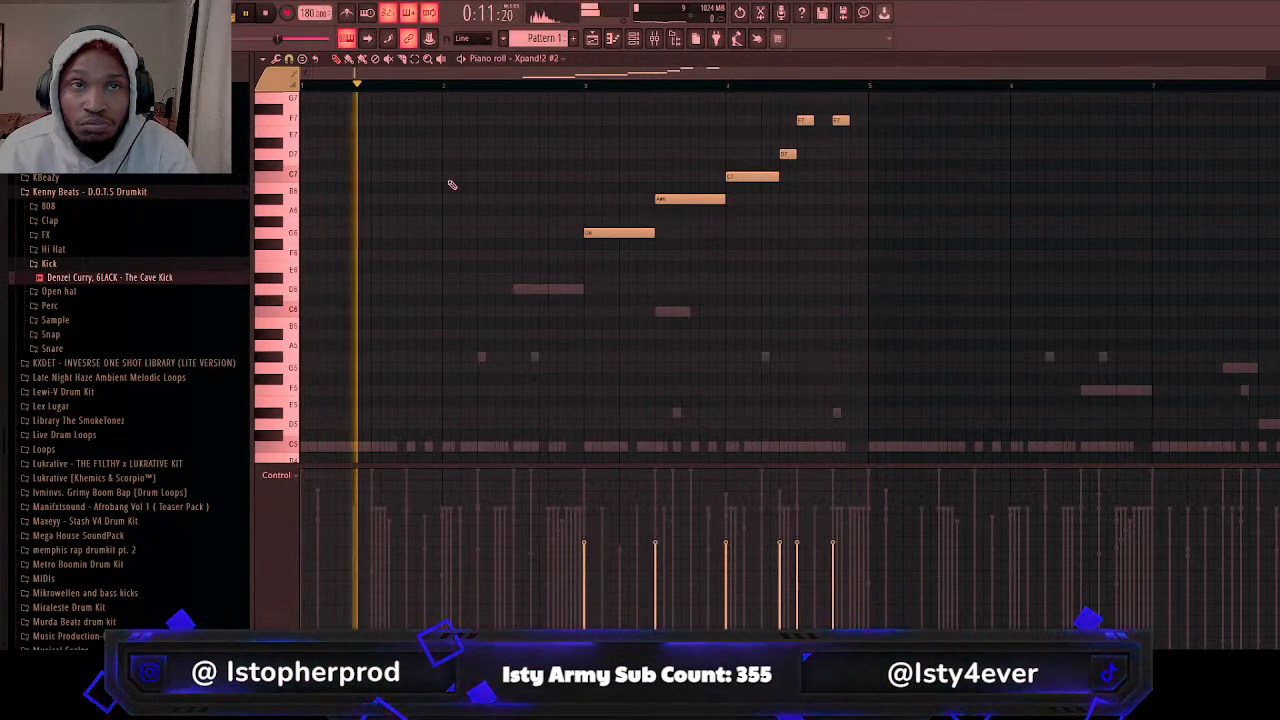
Step: Place a one-beat F6 note on beat 2 of bar 2
scroll(470, 190, down, 3)
scroll(524, 186, up, 2)
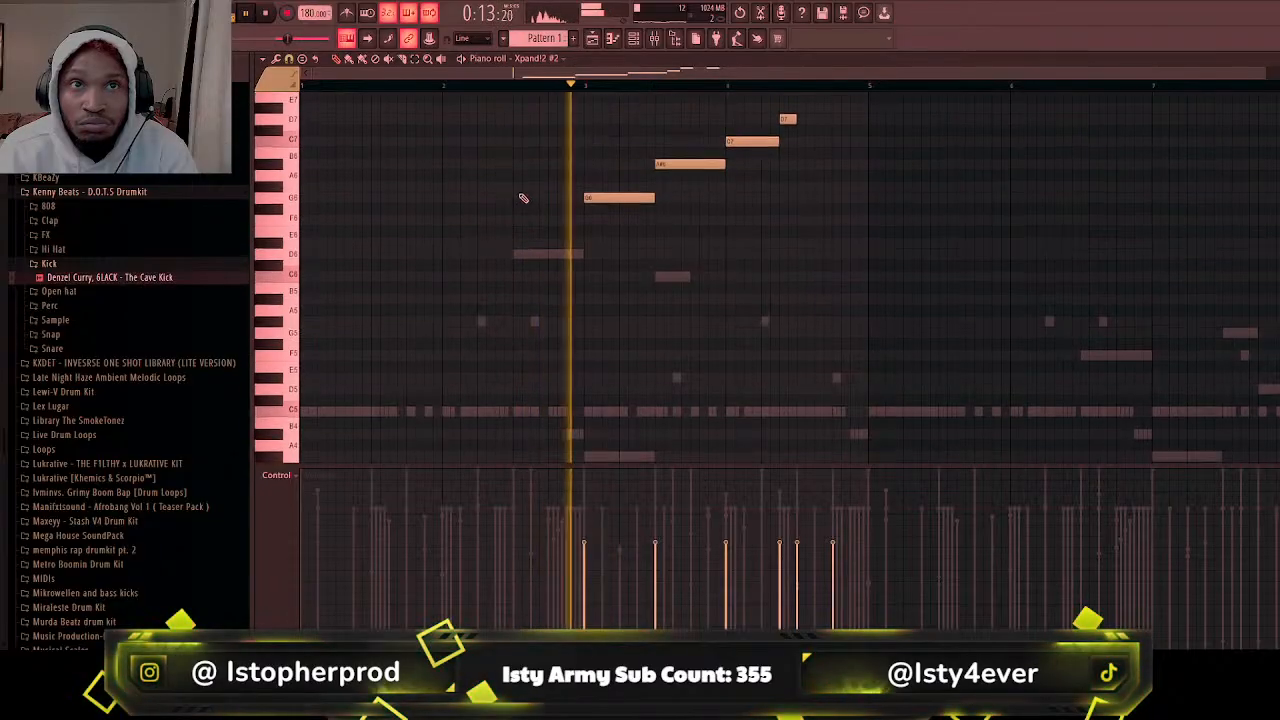
click(487, 211)
mouse_move(487, 212)
mouse_down()
mouse_move(490, 198)
mouse_move(496, 247)
mouse_move(505, 224)
mouse_up()
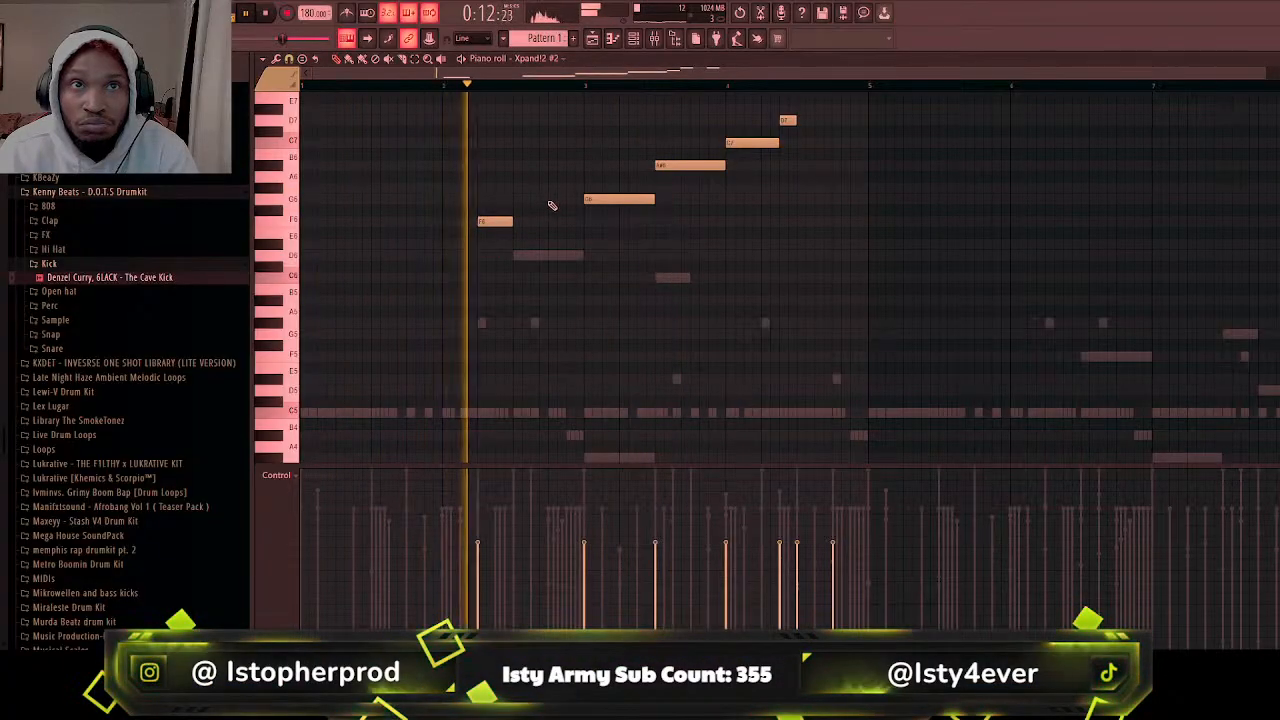
Step: Delete the G6, A#6, C7 and D7 notes of the rising run in bars 3 and 4
right_click(612, 199)
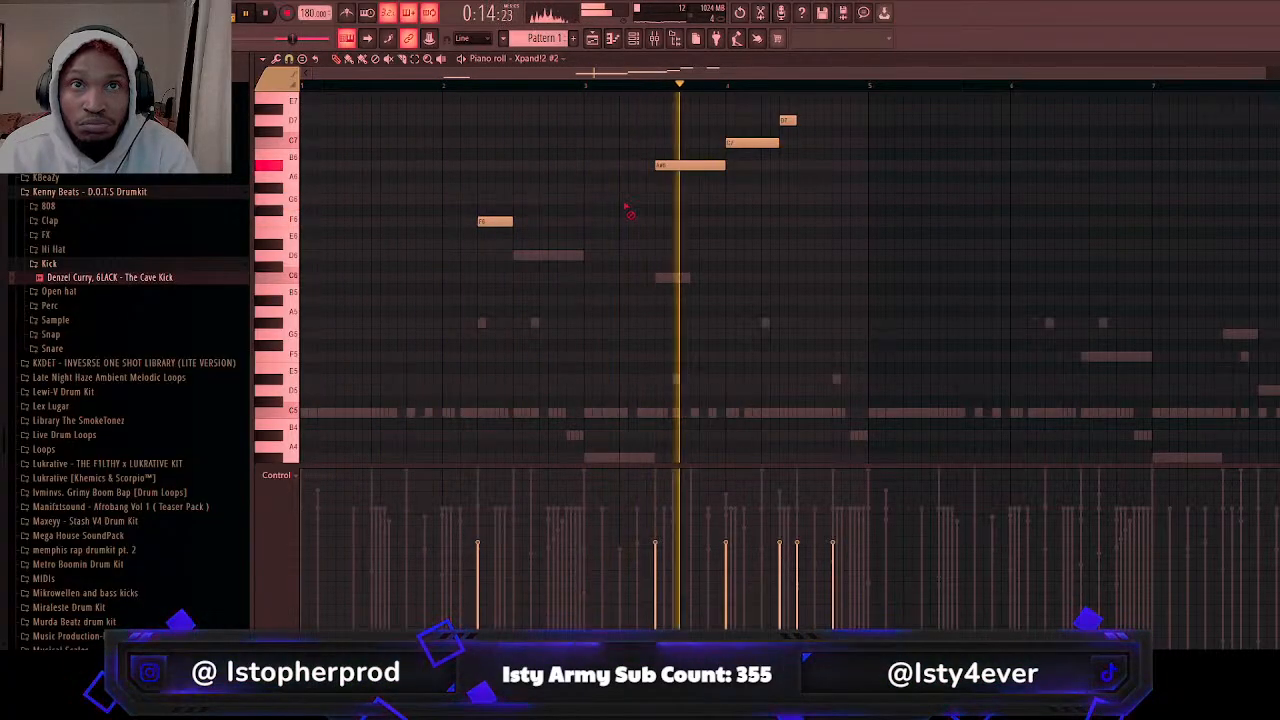
right_click(690, 165)
right_click(752, 142)
right_click(788, 120)
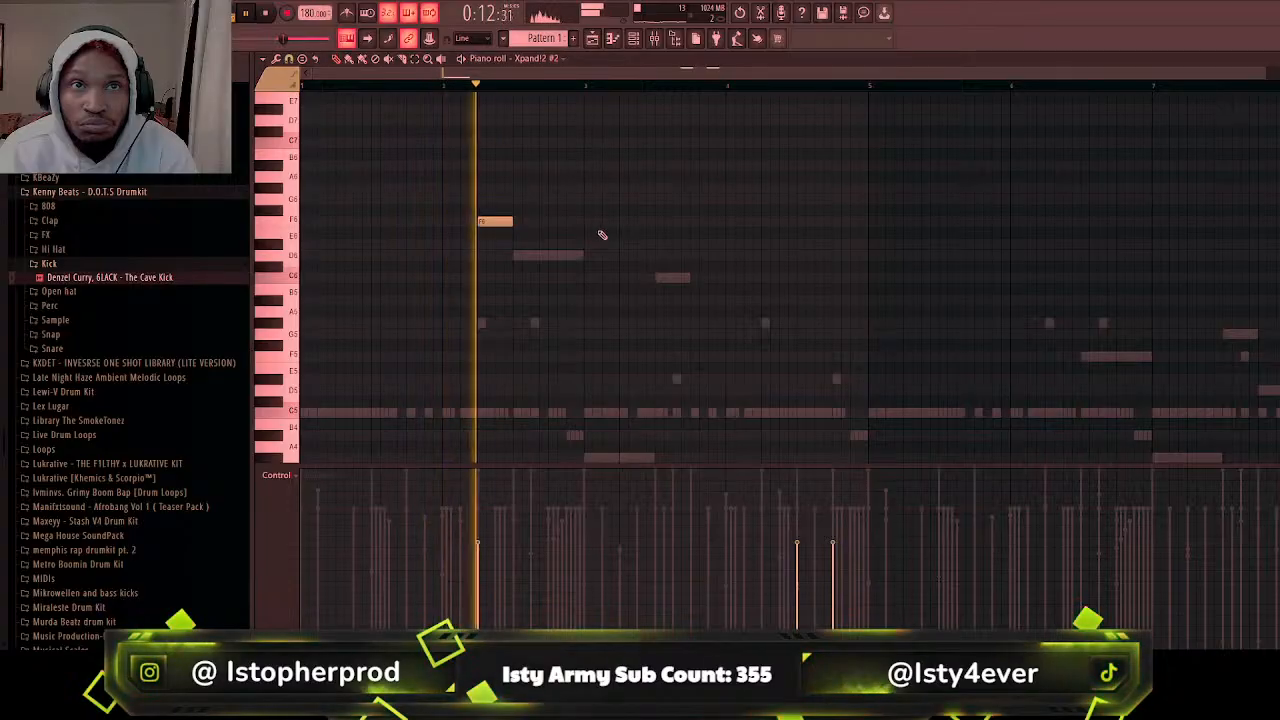
Step: Replace the two leftover F7 notes with one-beat notes: F6 on beat 4 of bar 3 and G6 on beat 2 of bar 4
click(692, 222)
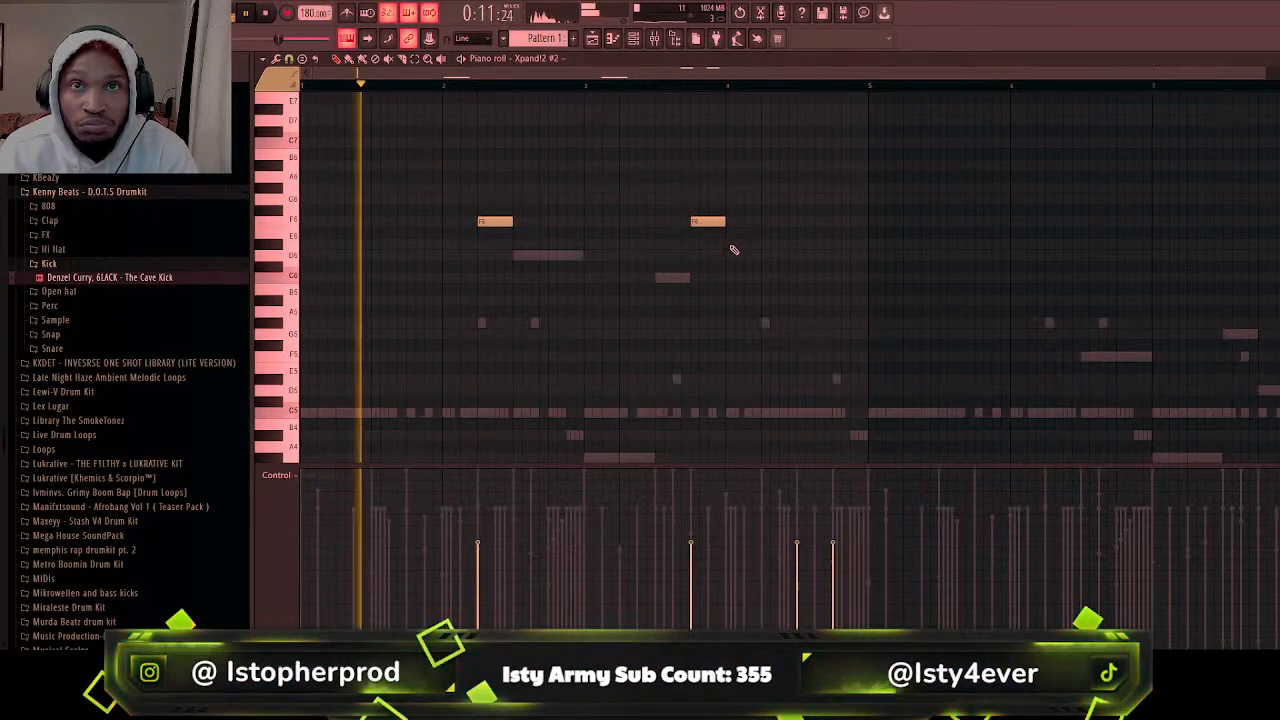
click(730, 244)
scroll(786, 217, up, 2)
right_click(805, 154)
right_click(841, 155)
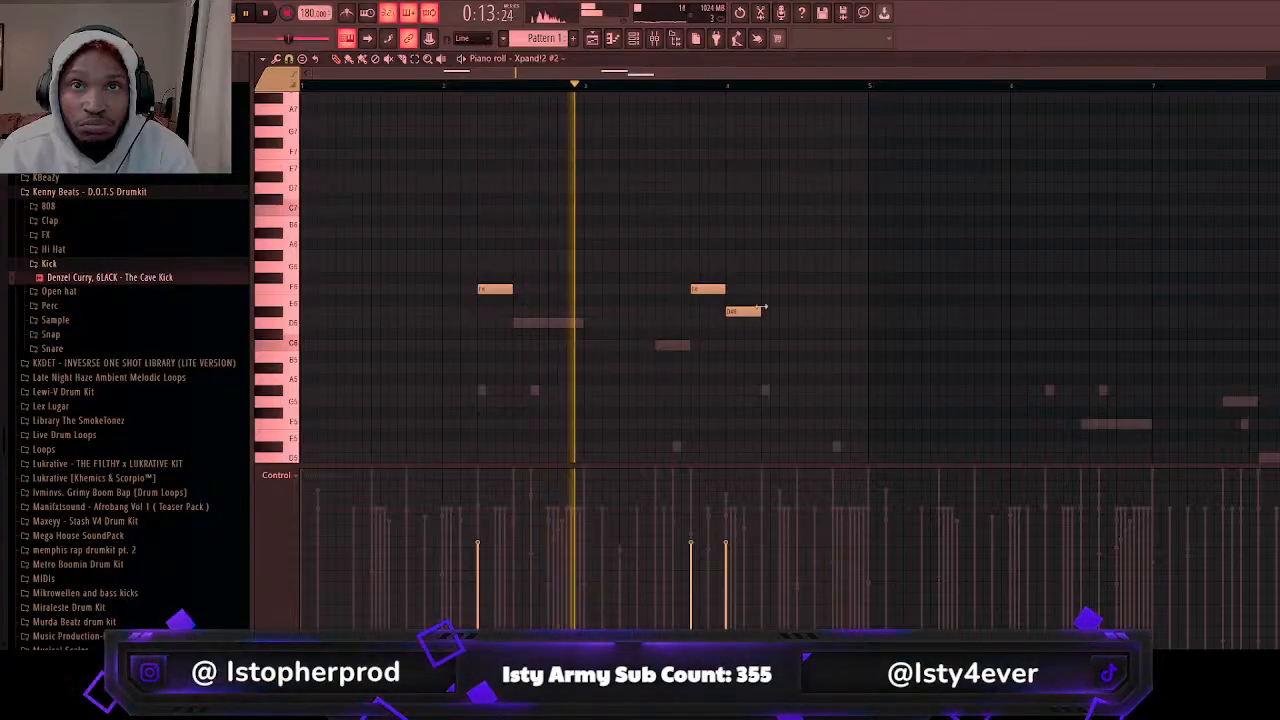
drag(748, 311, 786, 266)
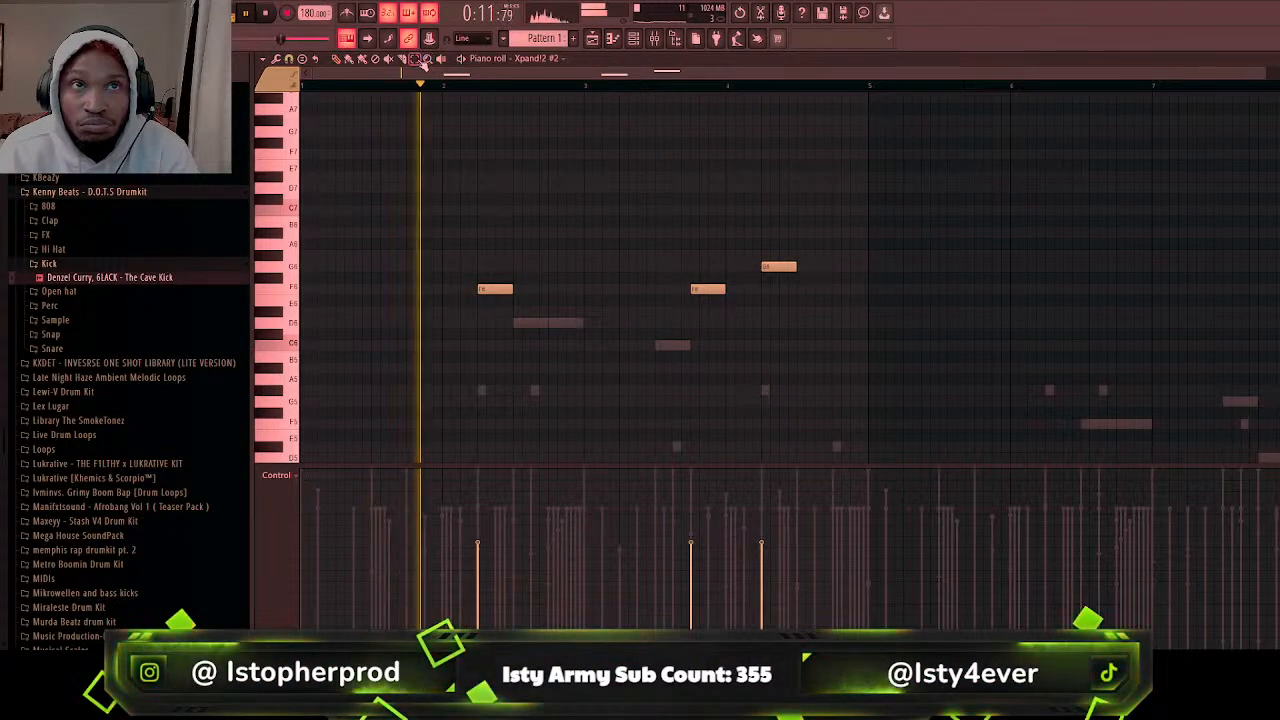
Step: Duplicate the melody of the first four bars into the following four bars and clear the selection
key(ctrl+b)
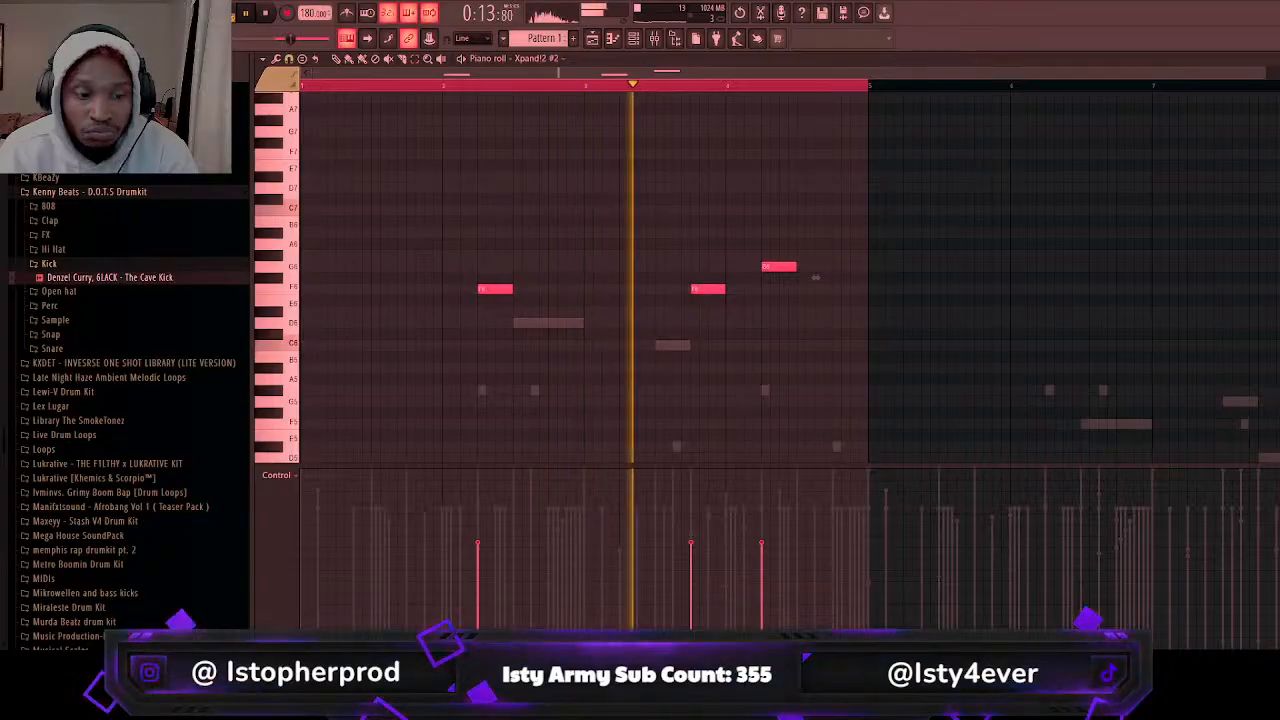
key(ctrl+d)
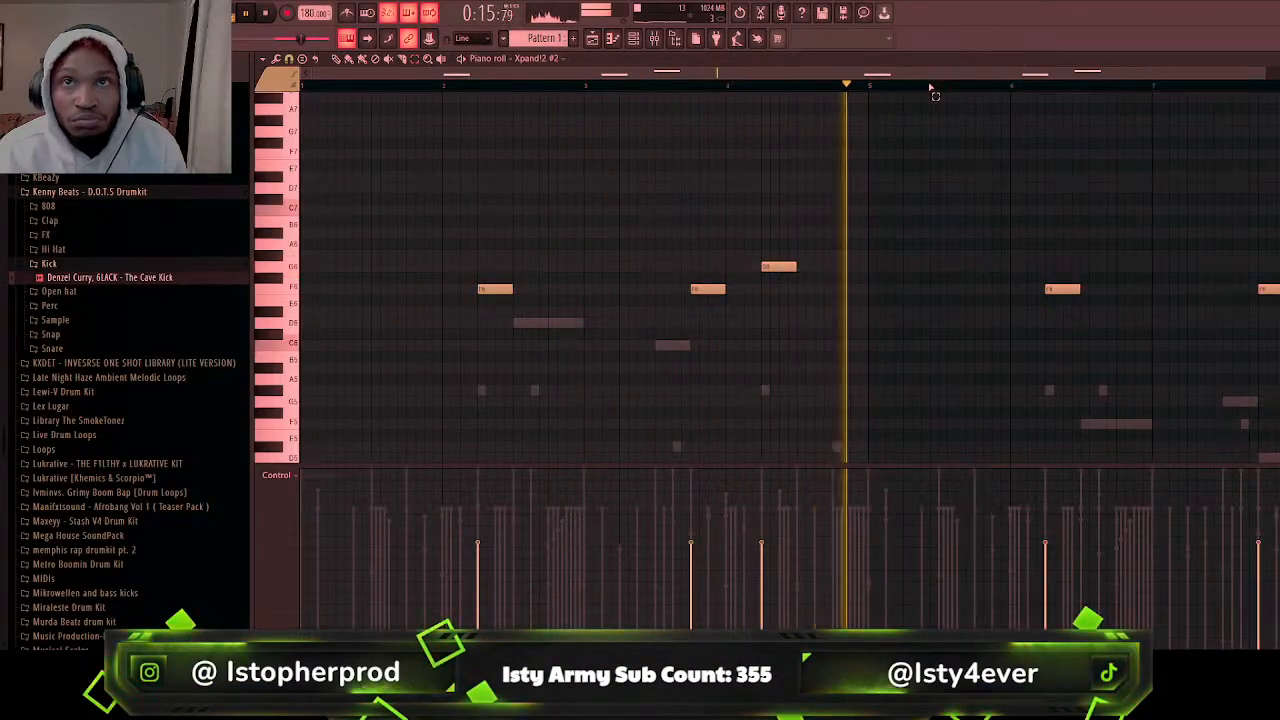
Step: Change part A of the Xpand!2 #2 instrument to the Metal With Mandolins sound
click(633, 38)
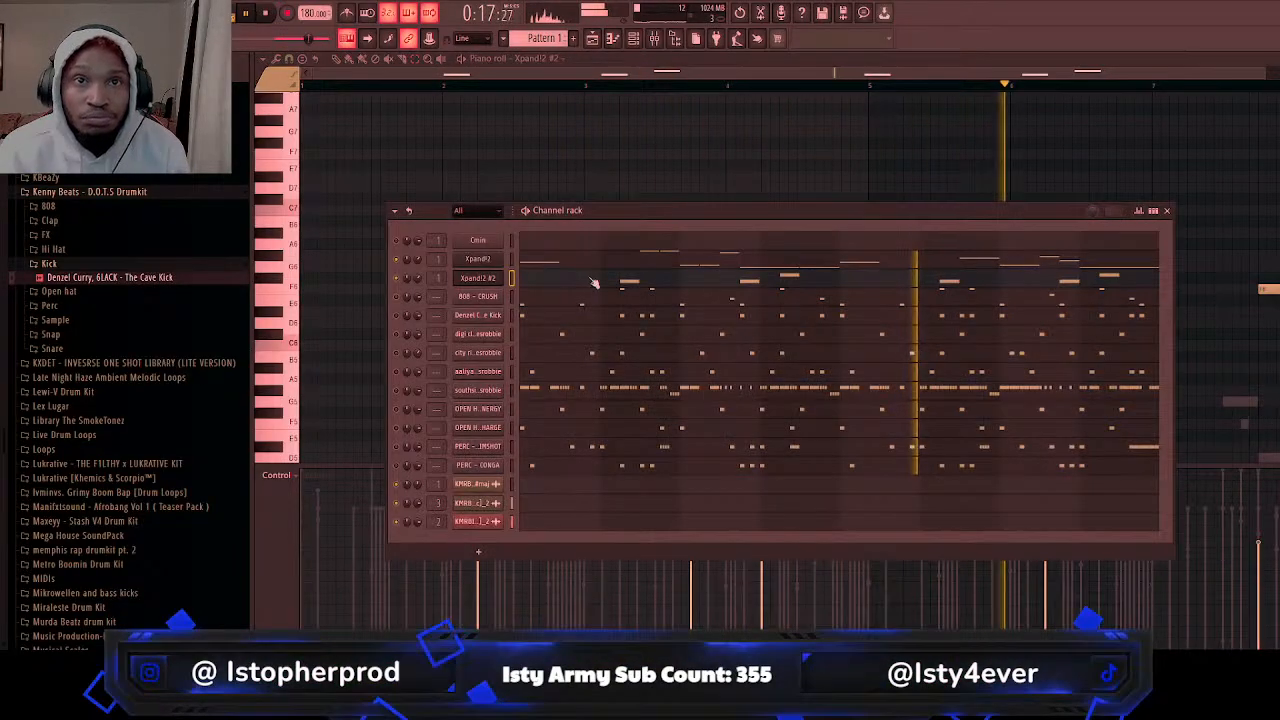
click(480, 278)
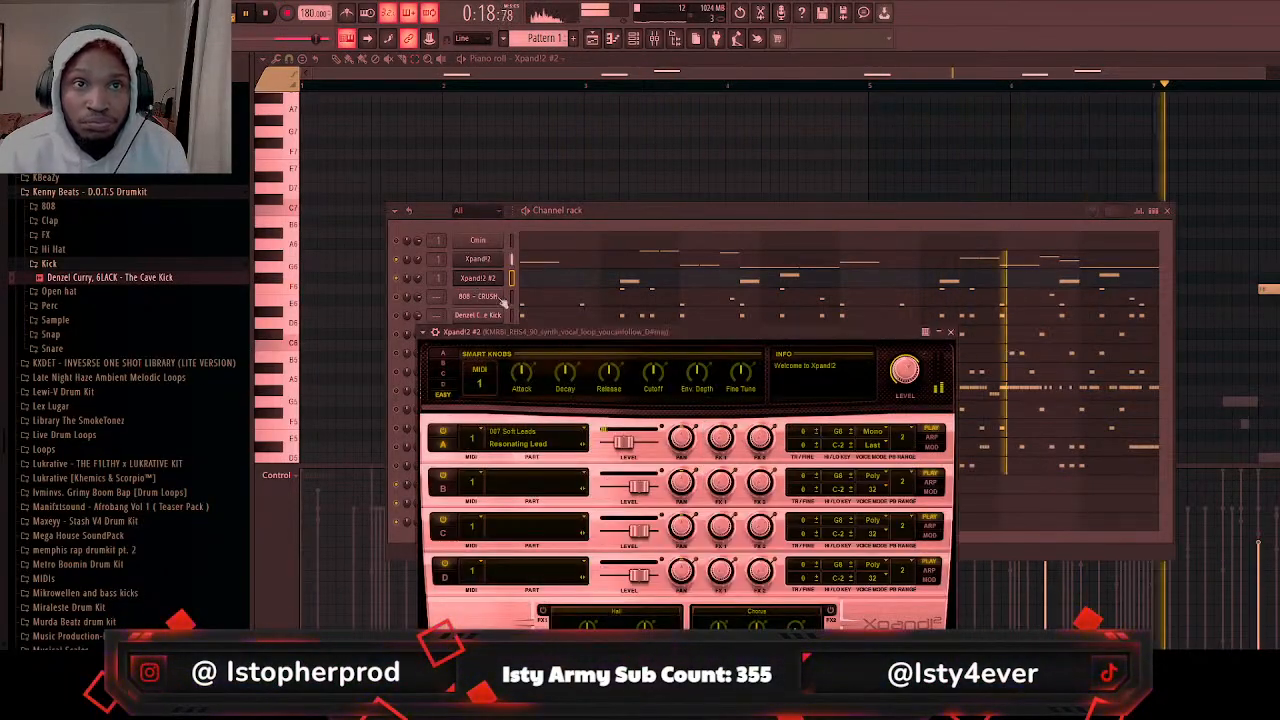
click(582, 446)
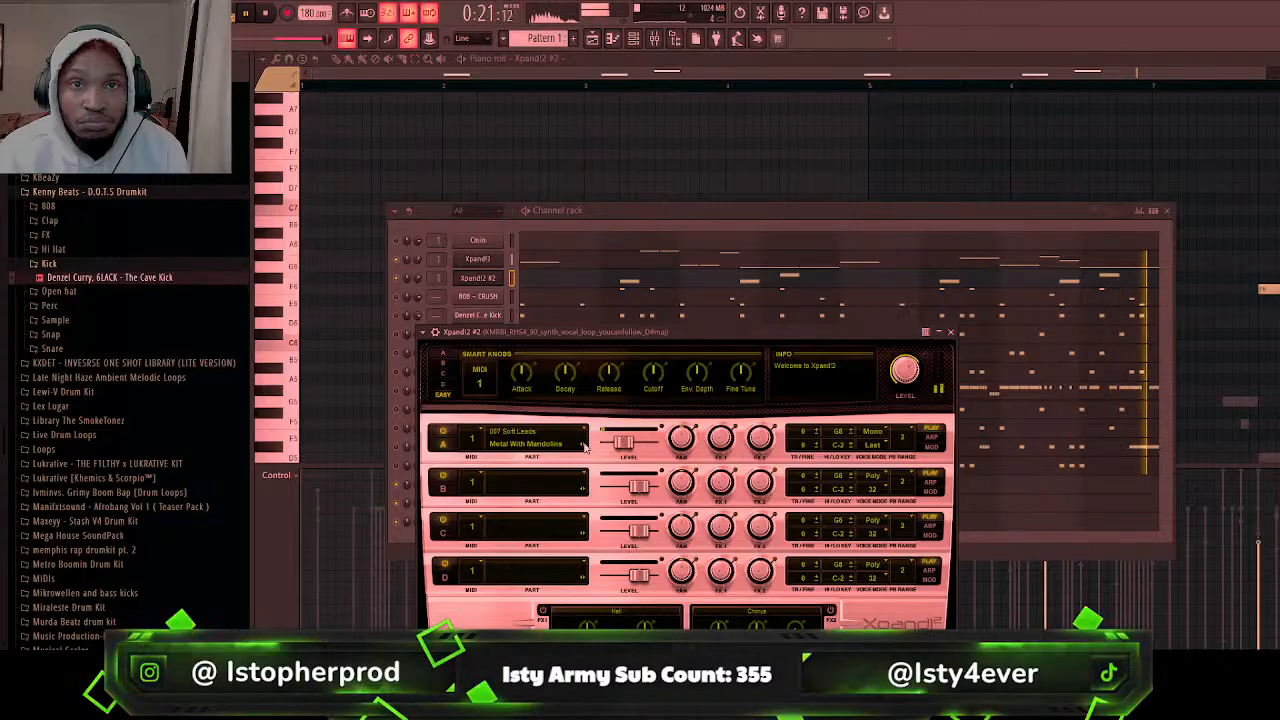
Step: Add one-beat D6 notes on beats 3 and 4 of bar 2 and an F5 note on beat 4 of bar 6
click(648, 65)
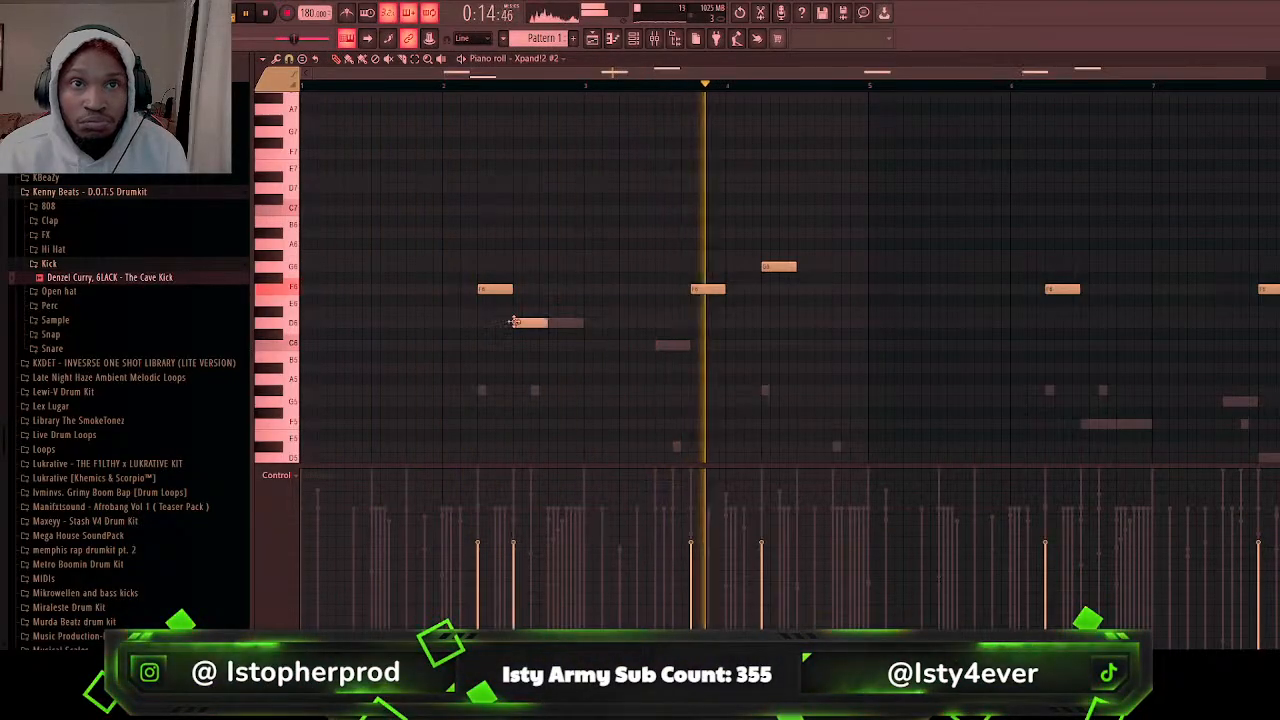
click(549, 322)
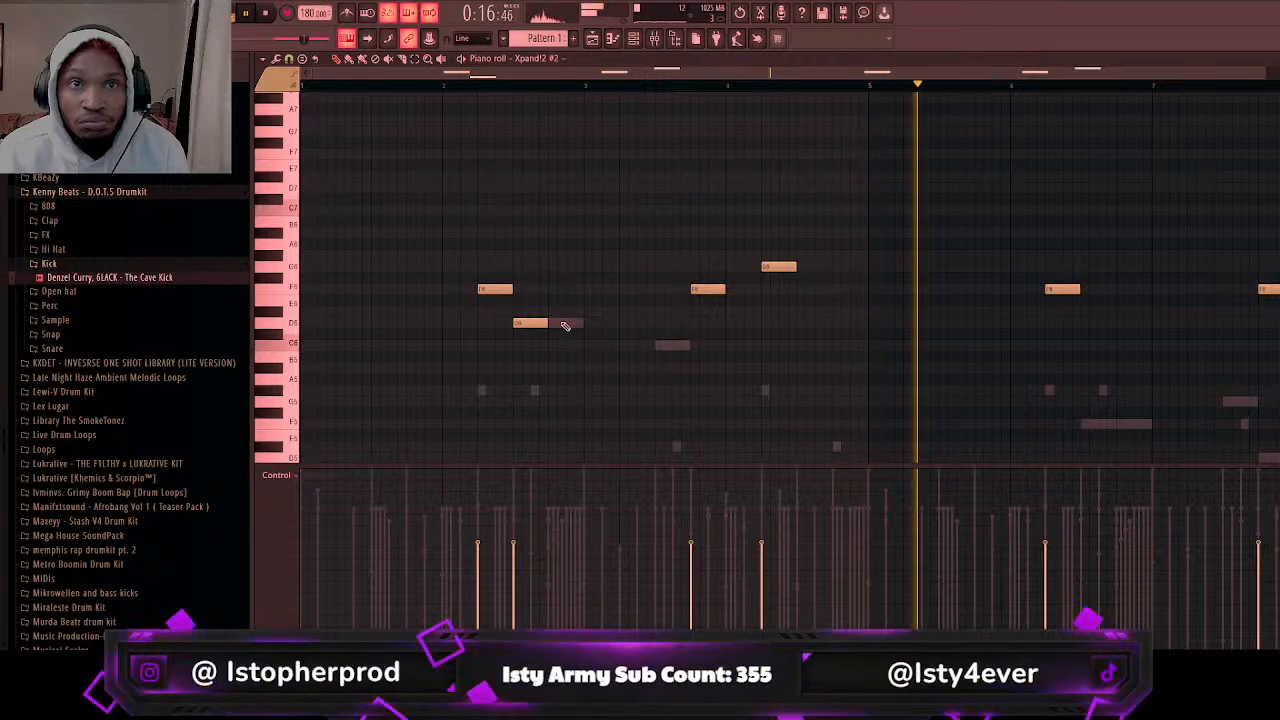
click(550, 322)
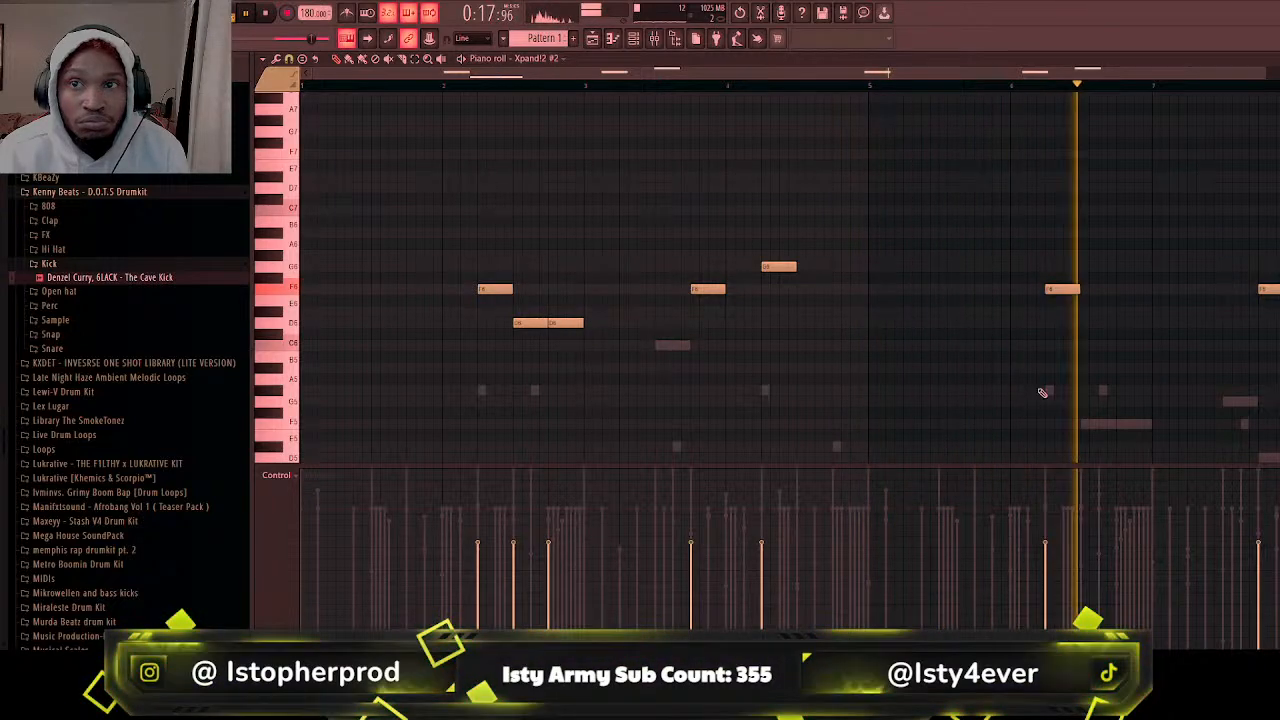
click(1125, 424)
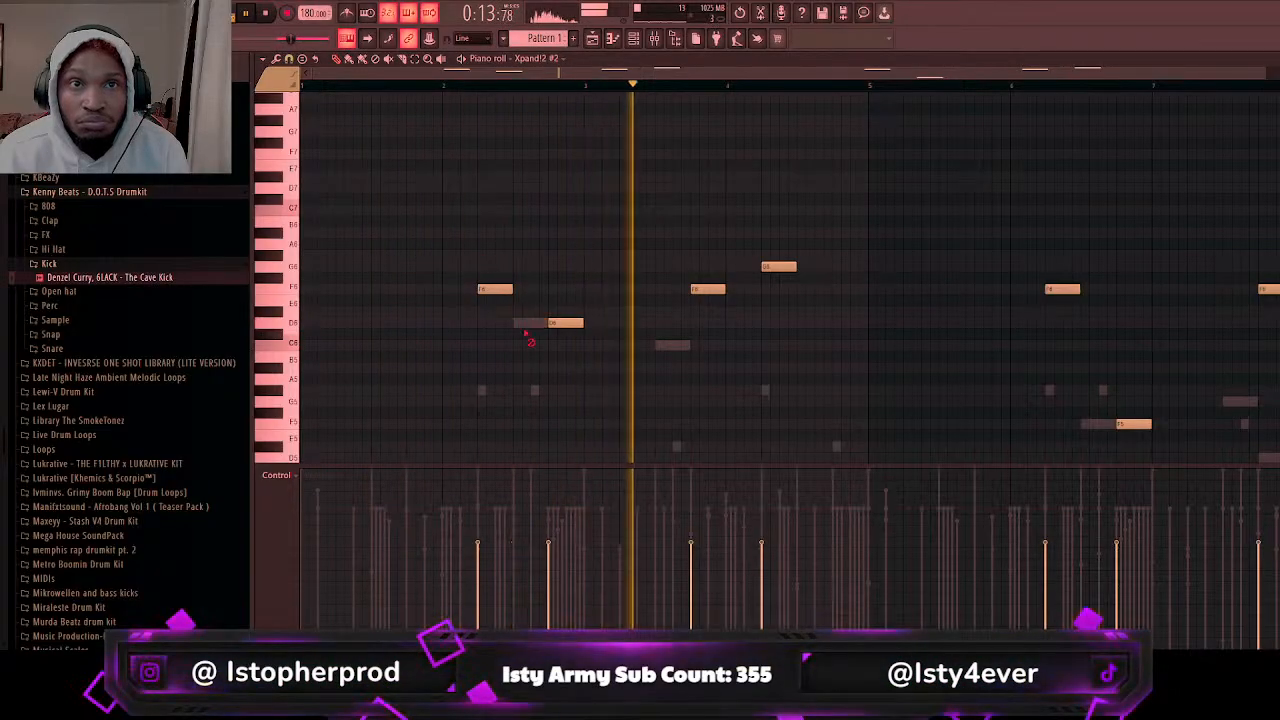
Step: Replace the D6 note on beat 3 of bar 2 with a C6 on beat 3 of bar 3, and add a G5 on beat 3 of bar 7
drag(528, 323, 652, 345)
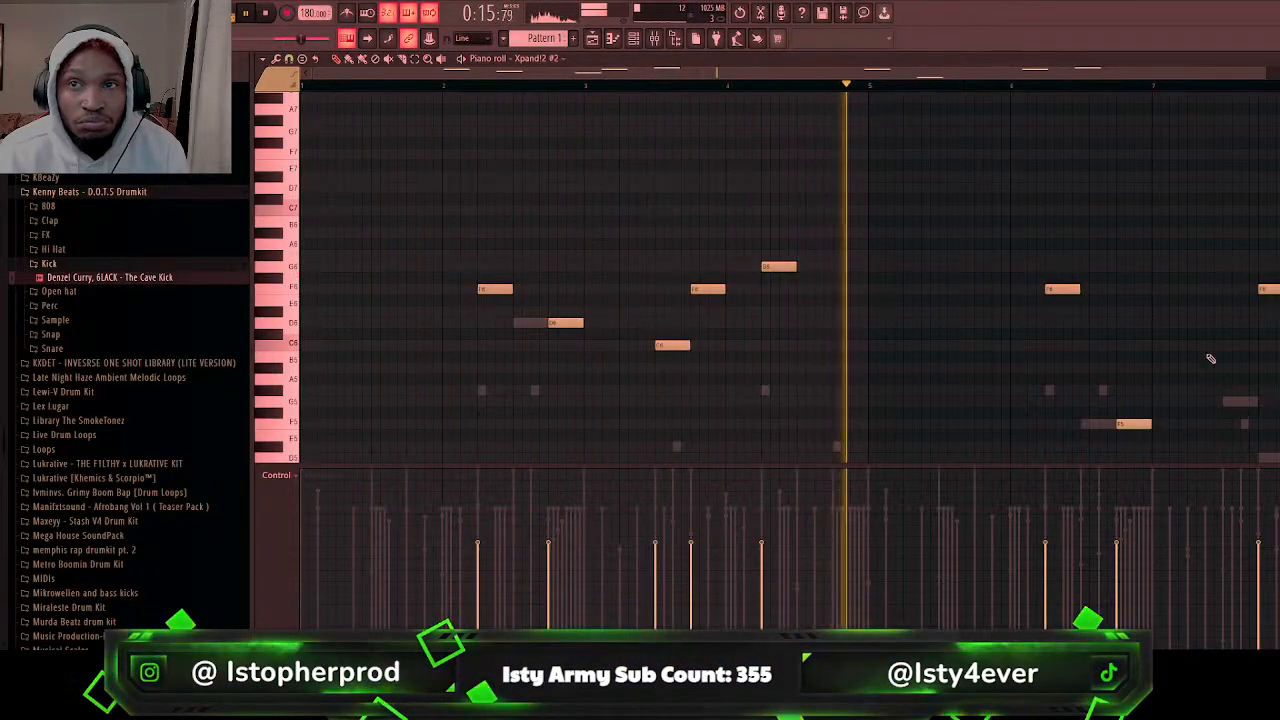
scroll(1200, 390, down, 2)
click(1224, 333)
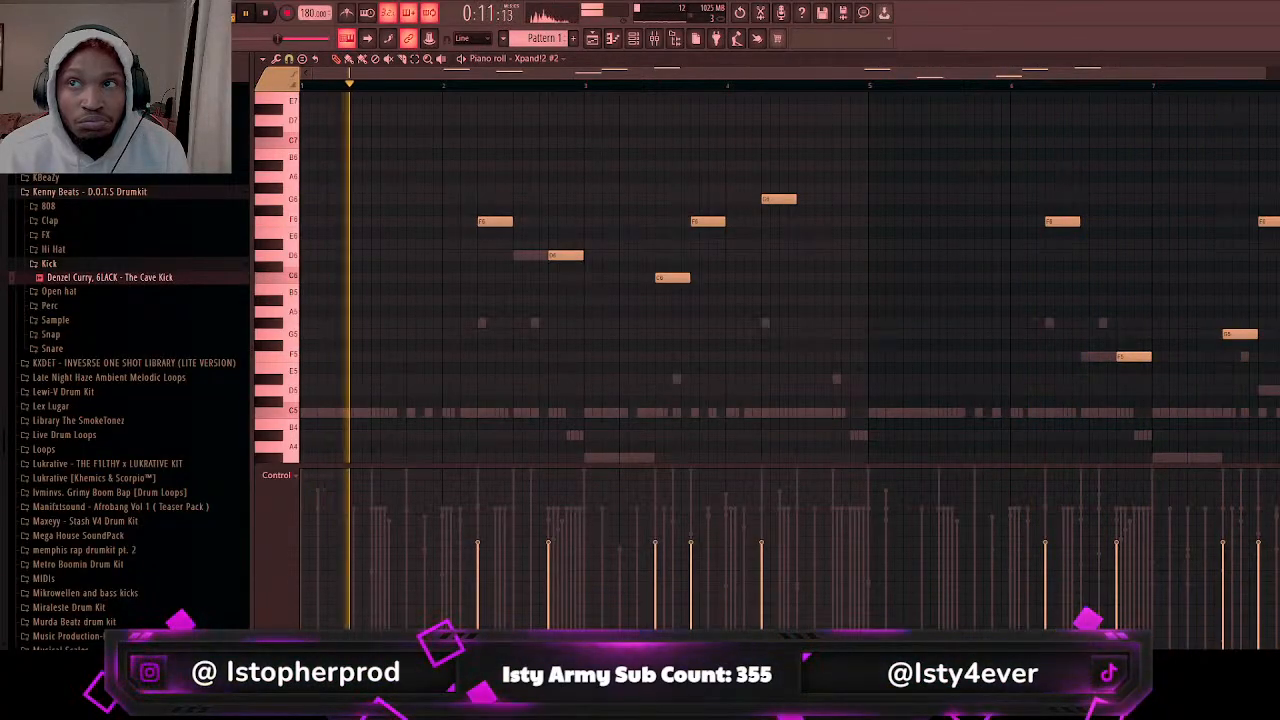
Step: Remove the D6 on beat 4 of bar 2 from Xpand!2 #2, and lower the Xpand!2 melody's two D6 notes in bar 2 to C6
scroll(700, 155, down, 3)
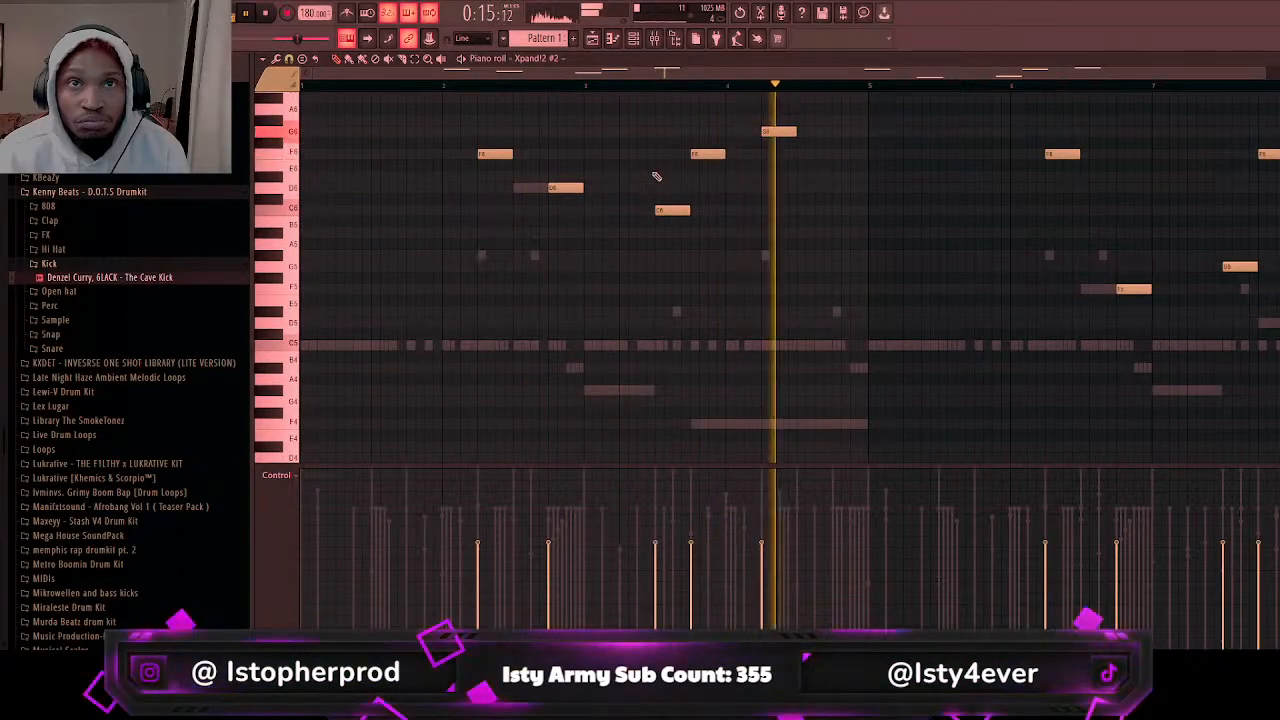
key(F6)
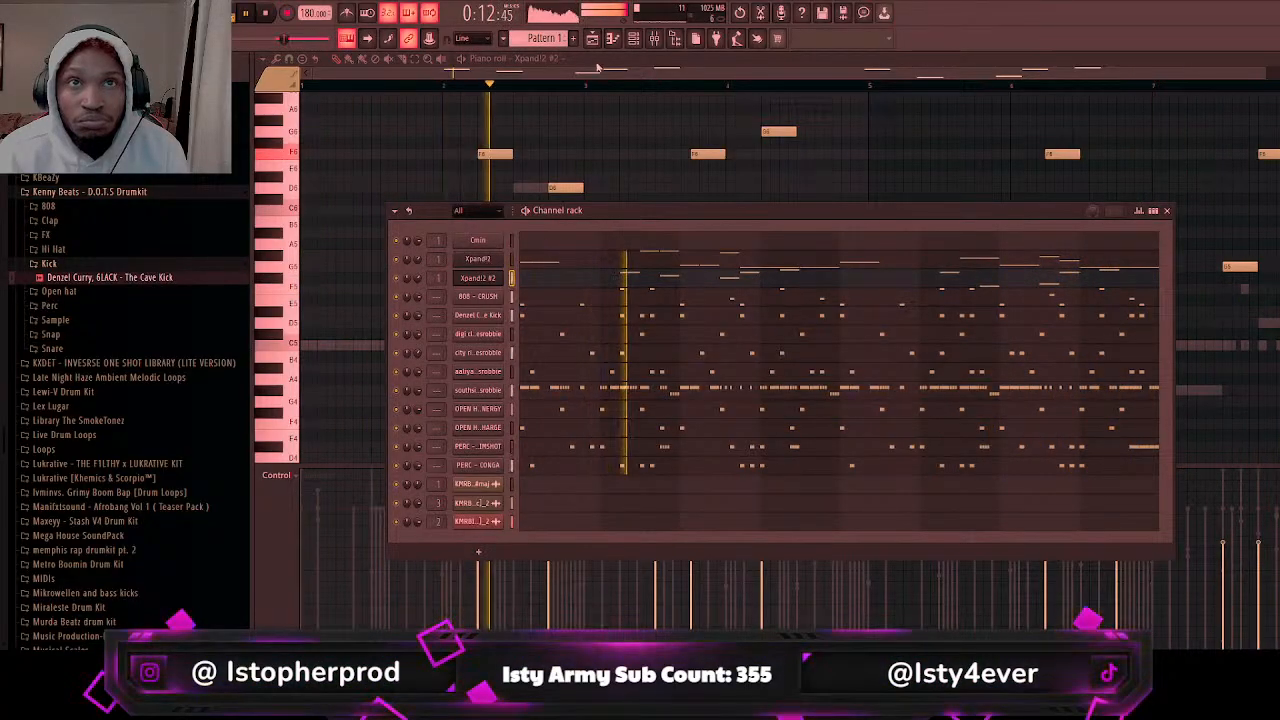
click(647, 284)
click(649, 283)
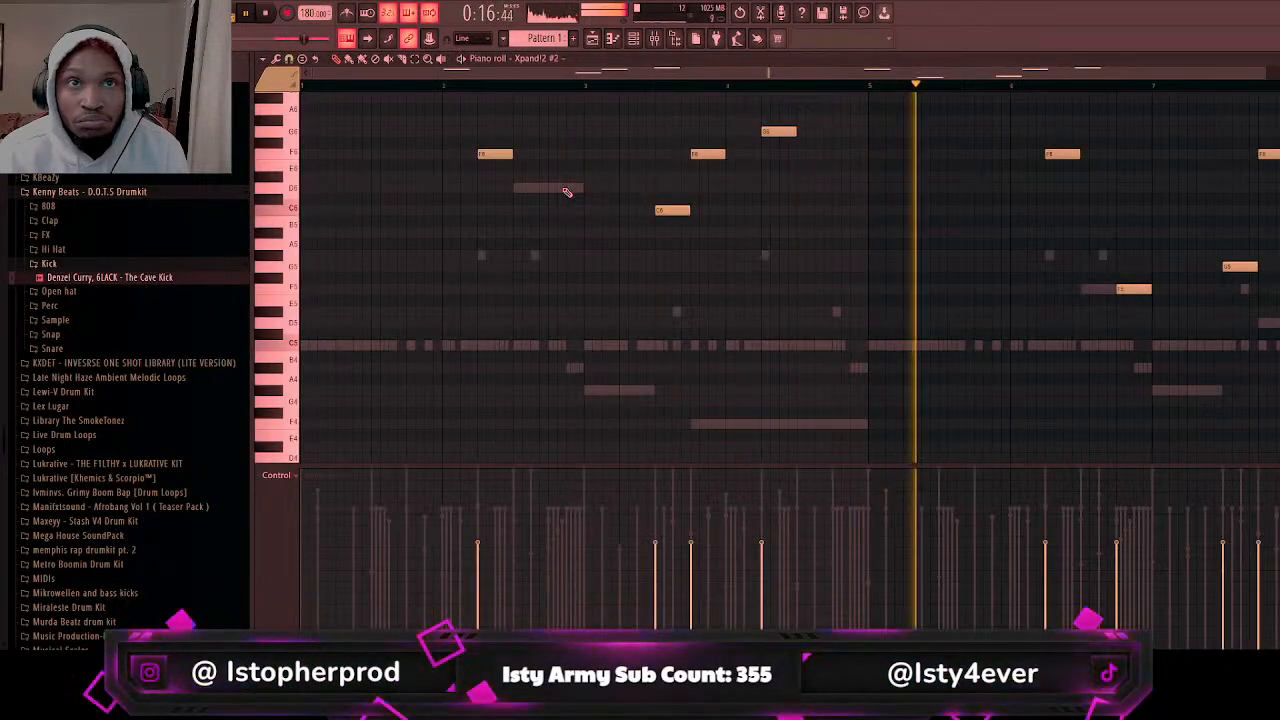
double_click(532, 190)
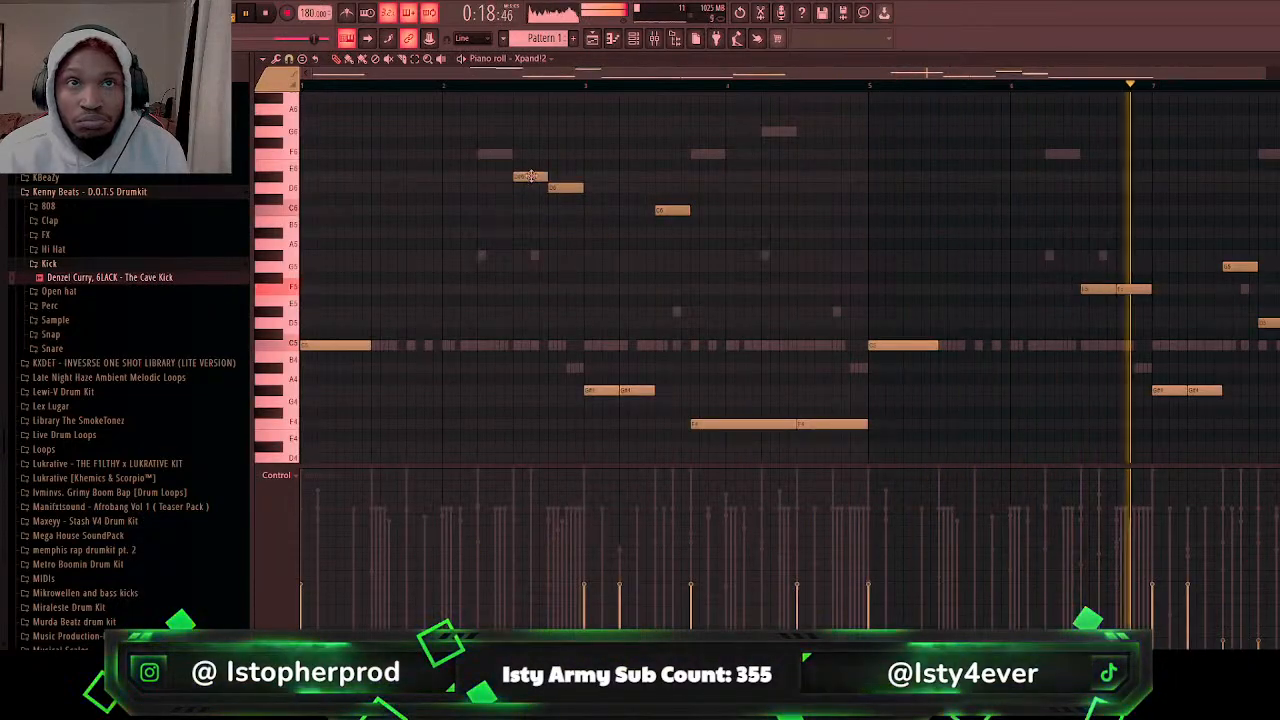
drag(531, 190, 556, 212)
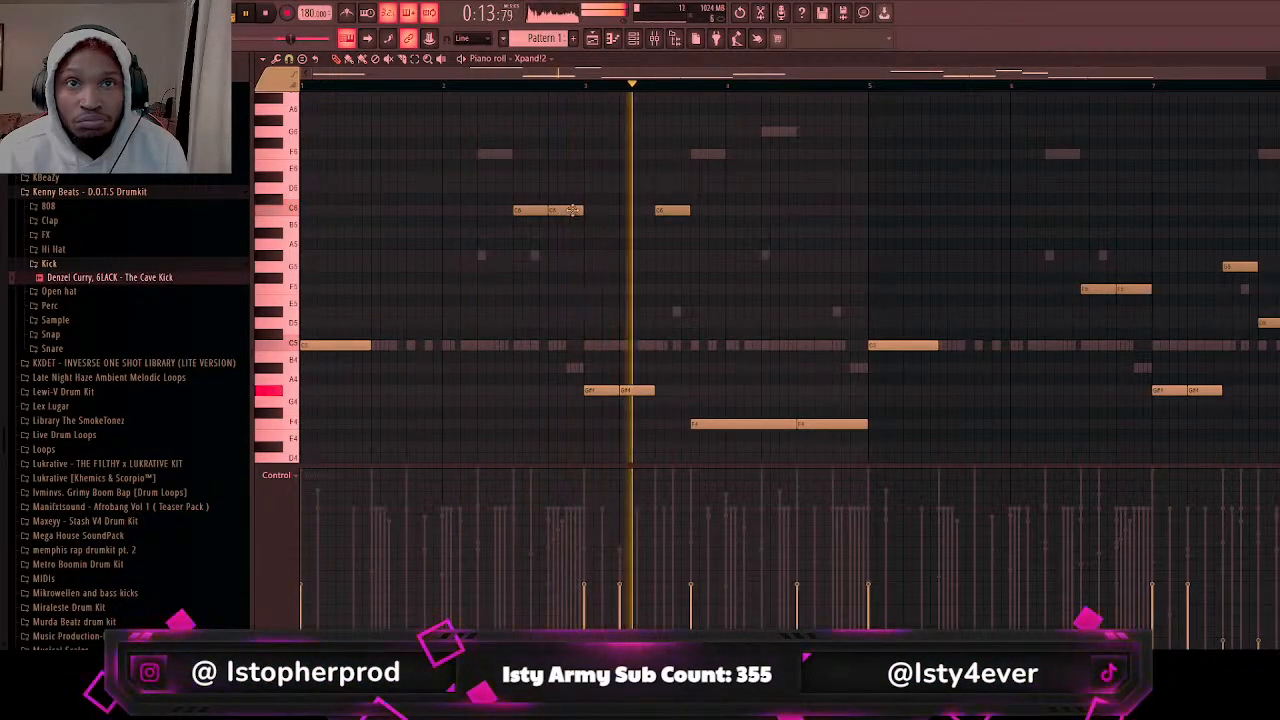
Step: Add one-beat notes to the Xpand!2 #2 melody: C6 on beat 3 of bar 2, F6 on beat 4 of bar 4, C6 on beat 1 of bar 5
double_click(700, 155)
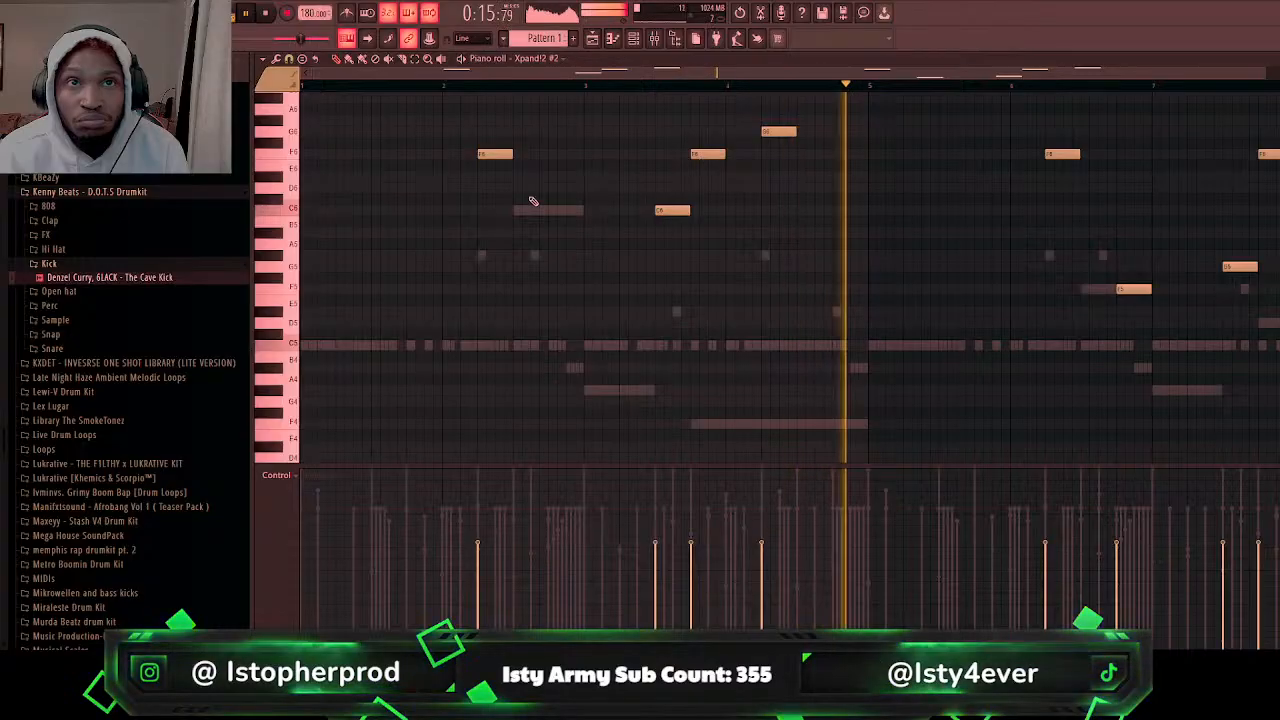
click(513, 209)
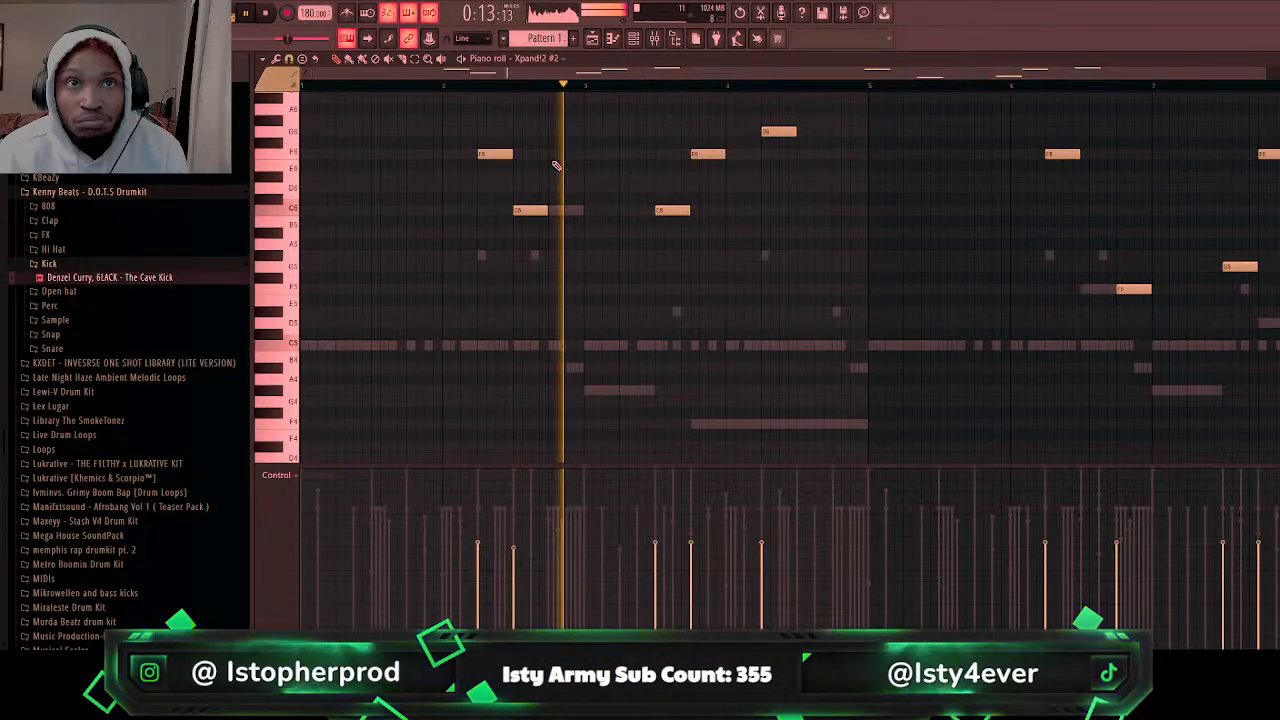
click(833, 153)
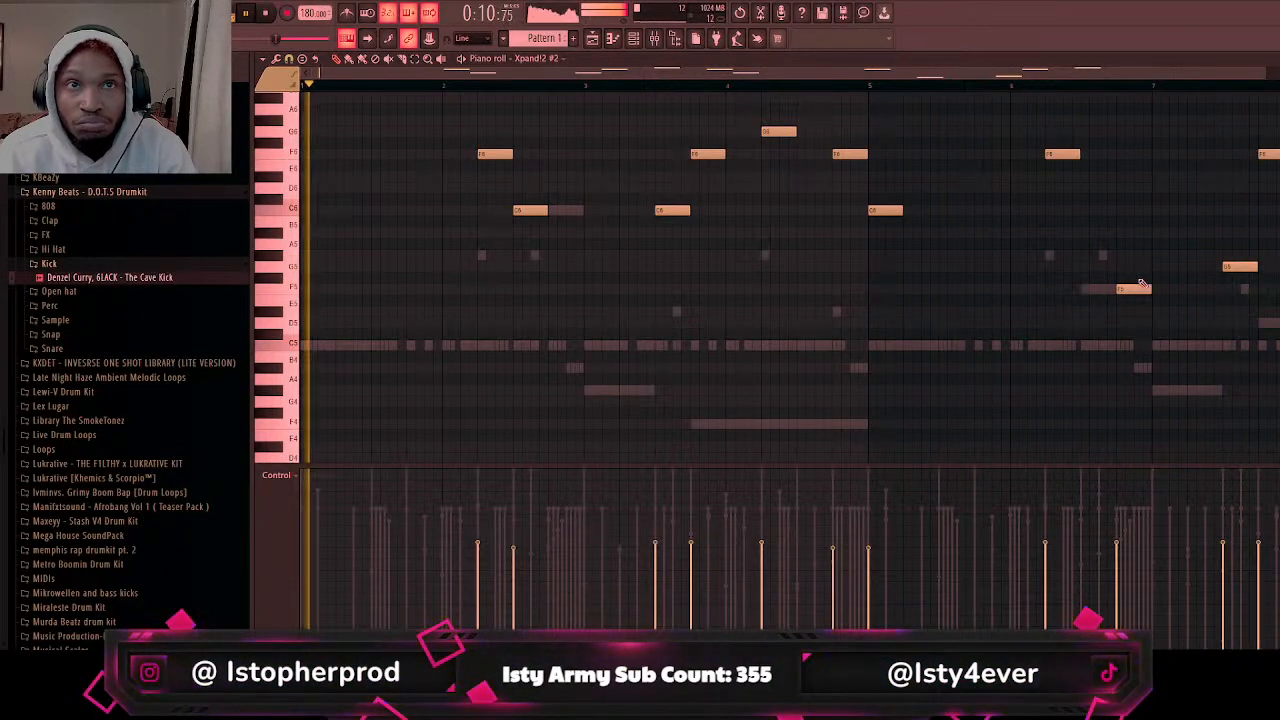
Step: Shift the F5 in bar 6 to beat 3, add a C6 on beat 1 of bar 1, and raise bar 7's G5 to C6
drag(1137, 291, 1102, 291)
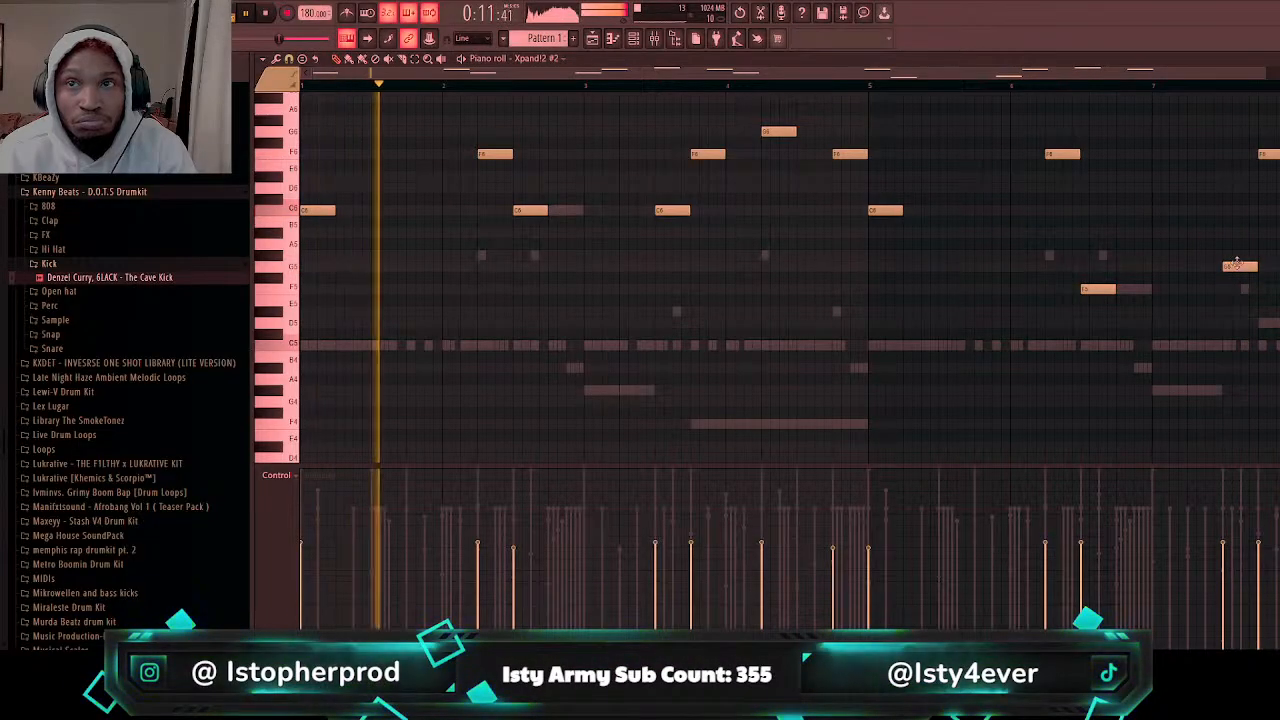
drag(1238, 266, 1240, 203)
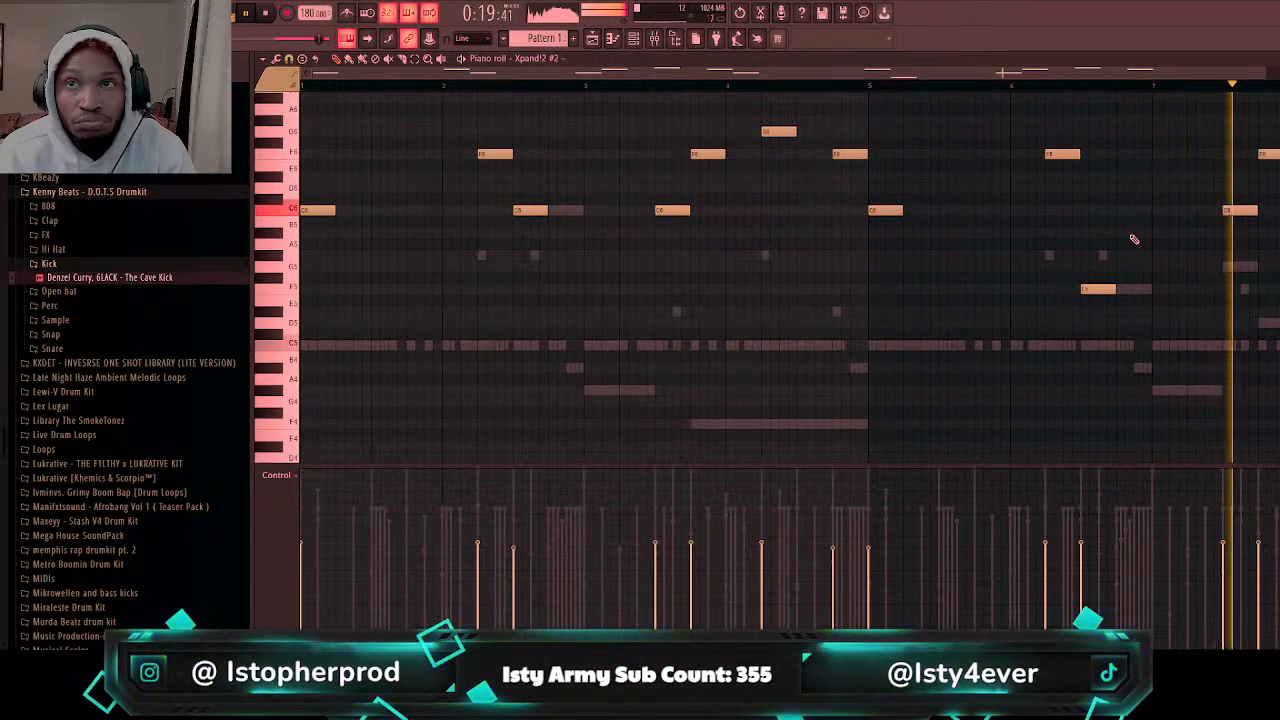
Step: Add another Xpand!2 instrument with the Metal With Mandolins sound below Xpand!2 #2 and open its empty piano roll
click(592, 40)
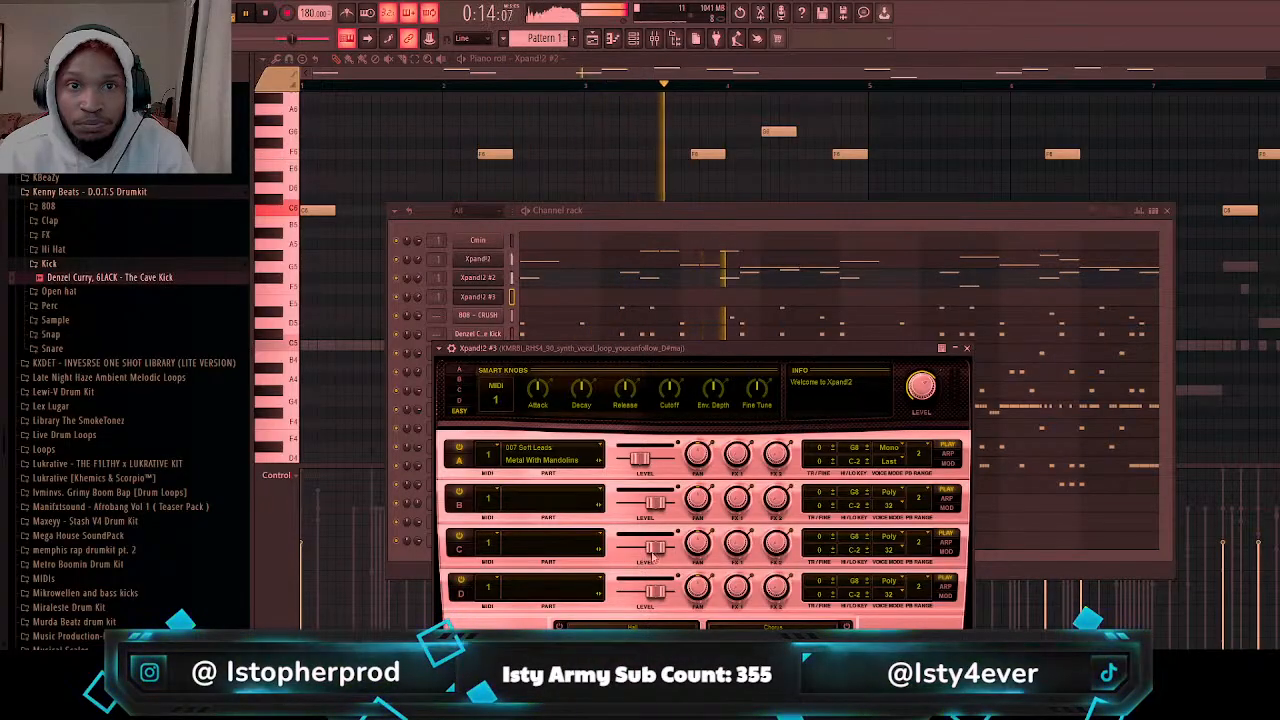
click(537, 298)
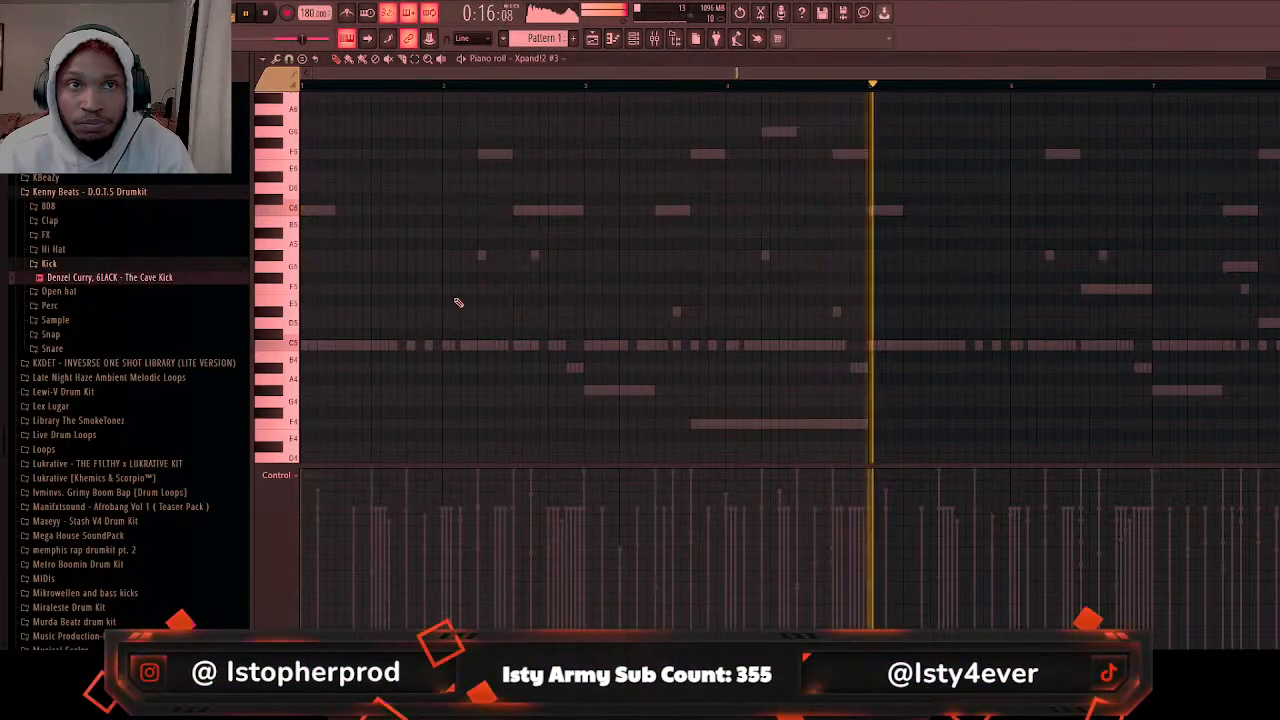
click(322, 345)
click(315, 390)
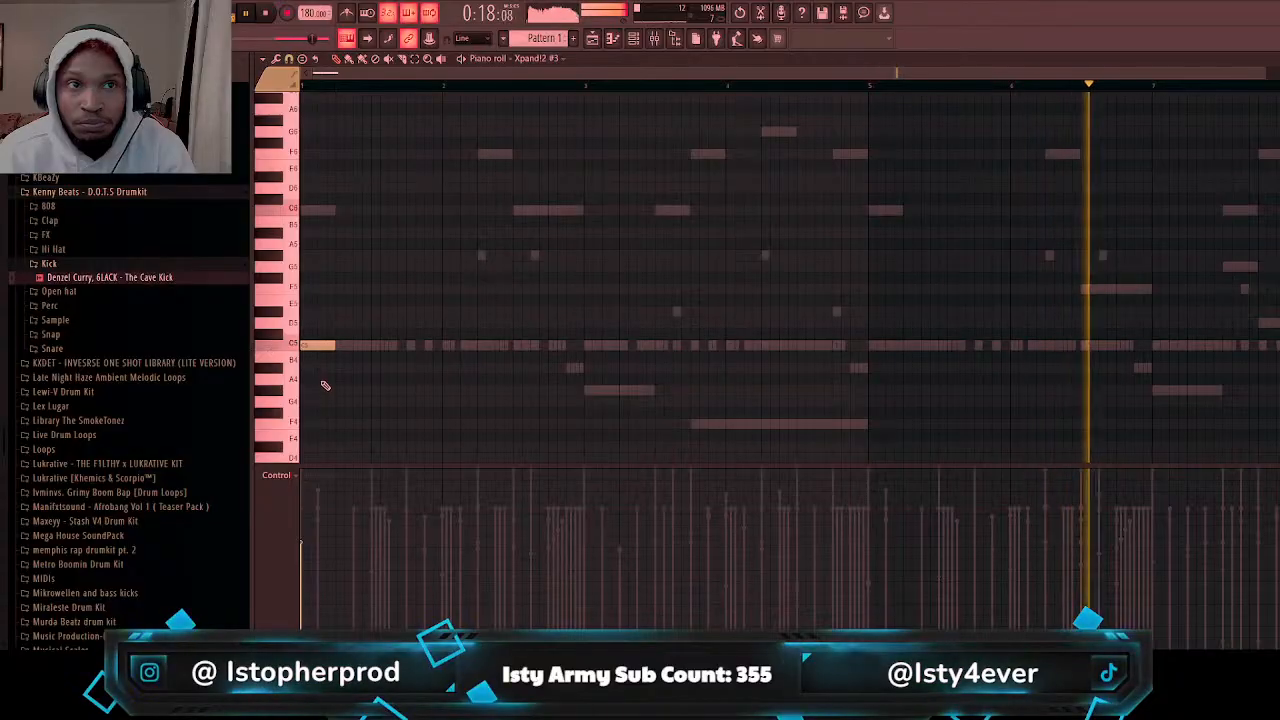
click(316, 423)
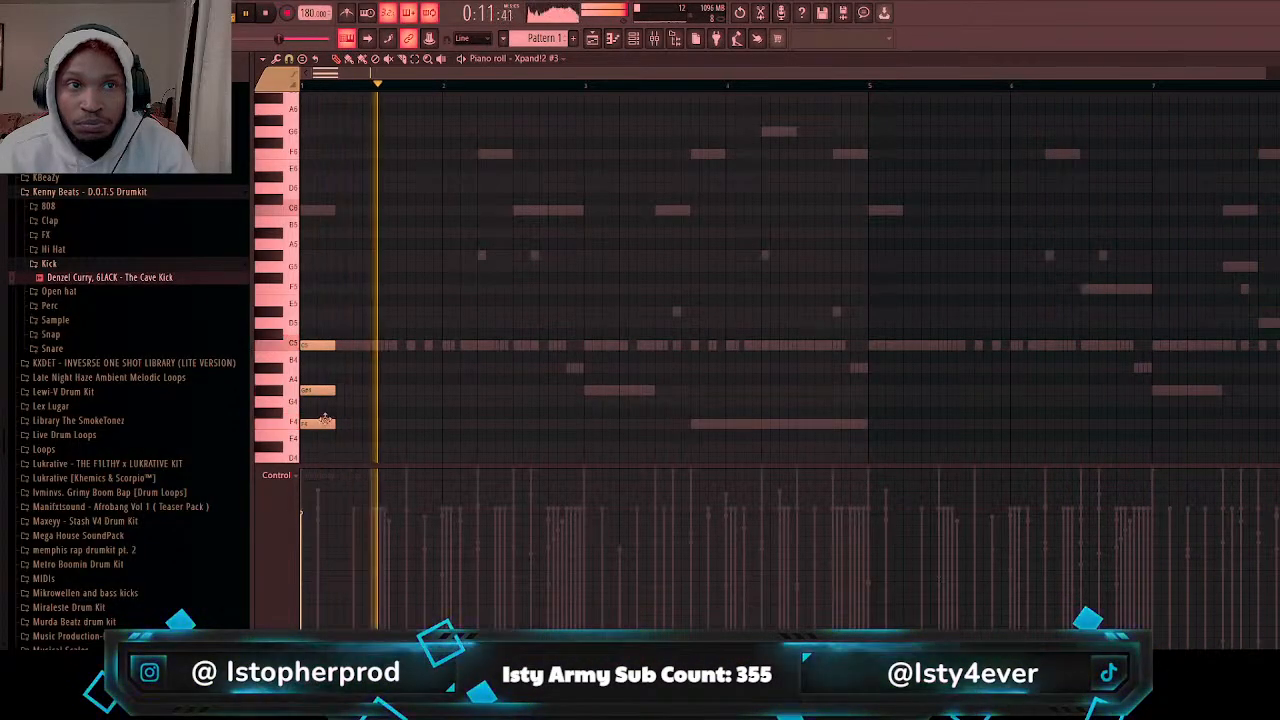
right_click(322, 345)
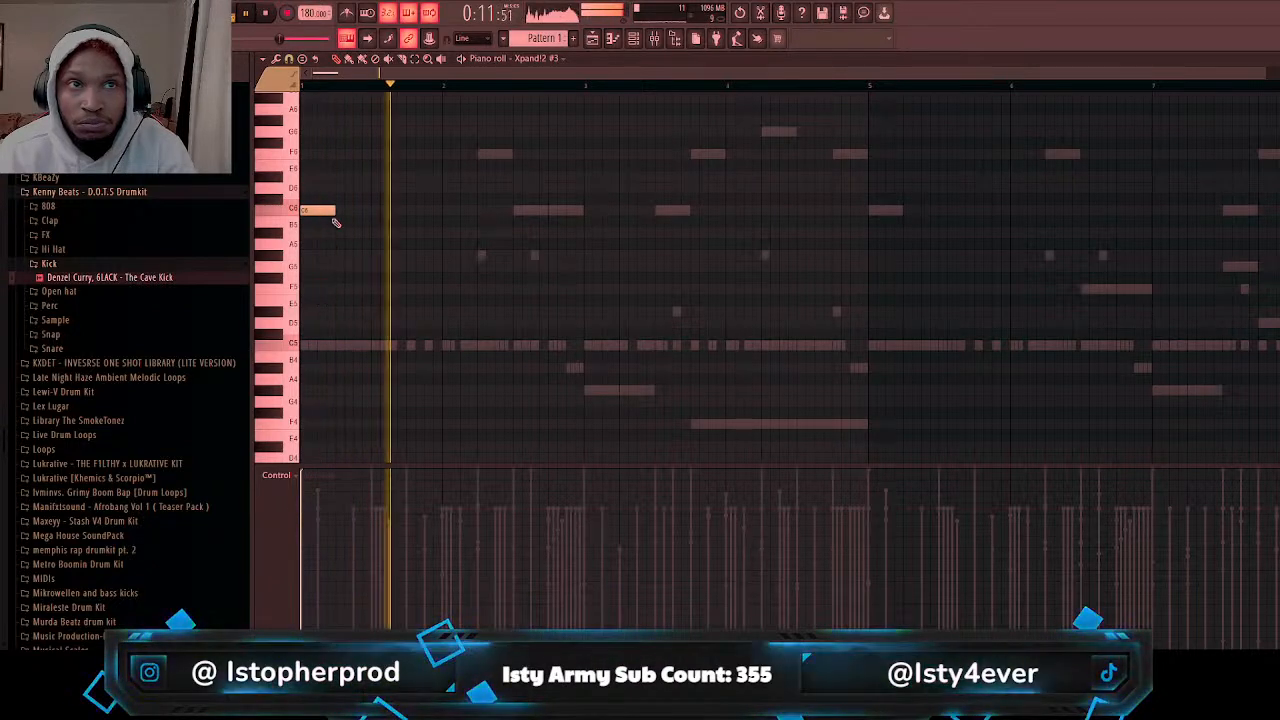
Step: Begin the Xpand!2 #3 melody with overlapping two-beat notes C6, F6 and G6 on beats 1, 2 and 3 of bar 1
click(348, 177)
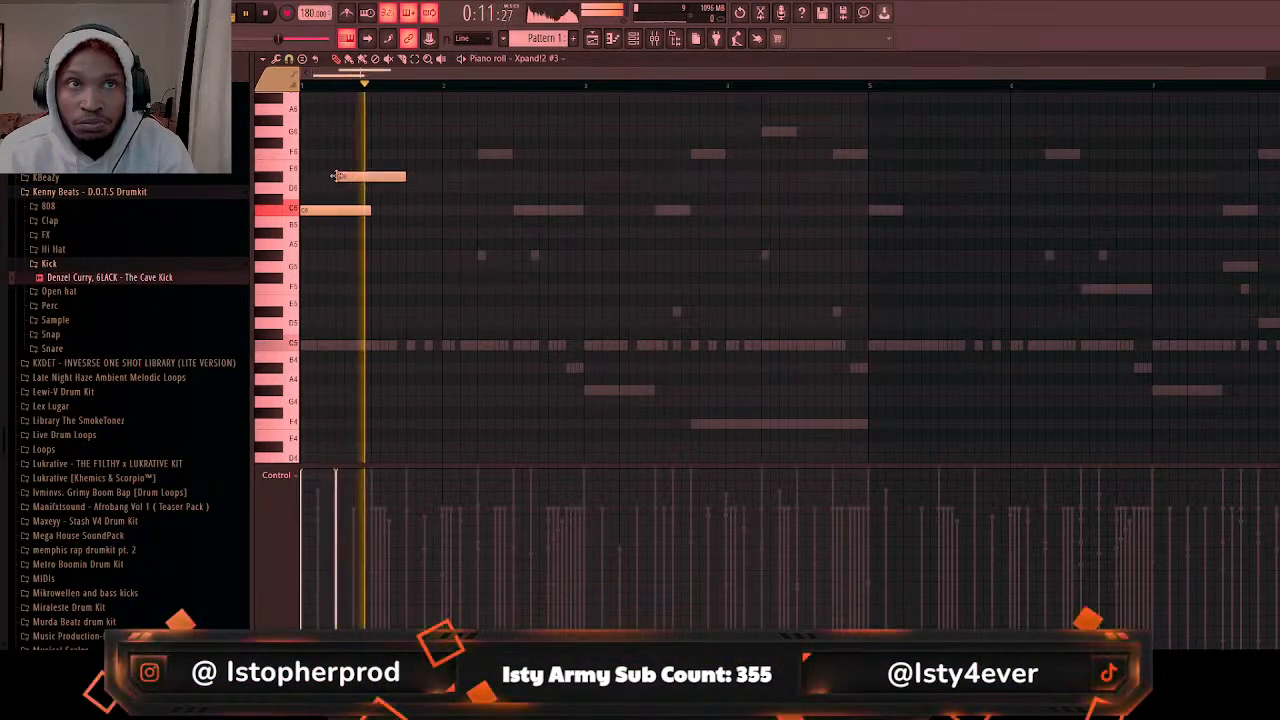
click(376, 188)
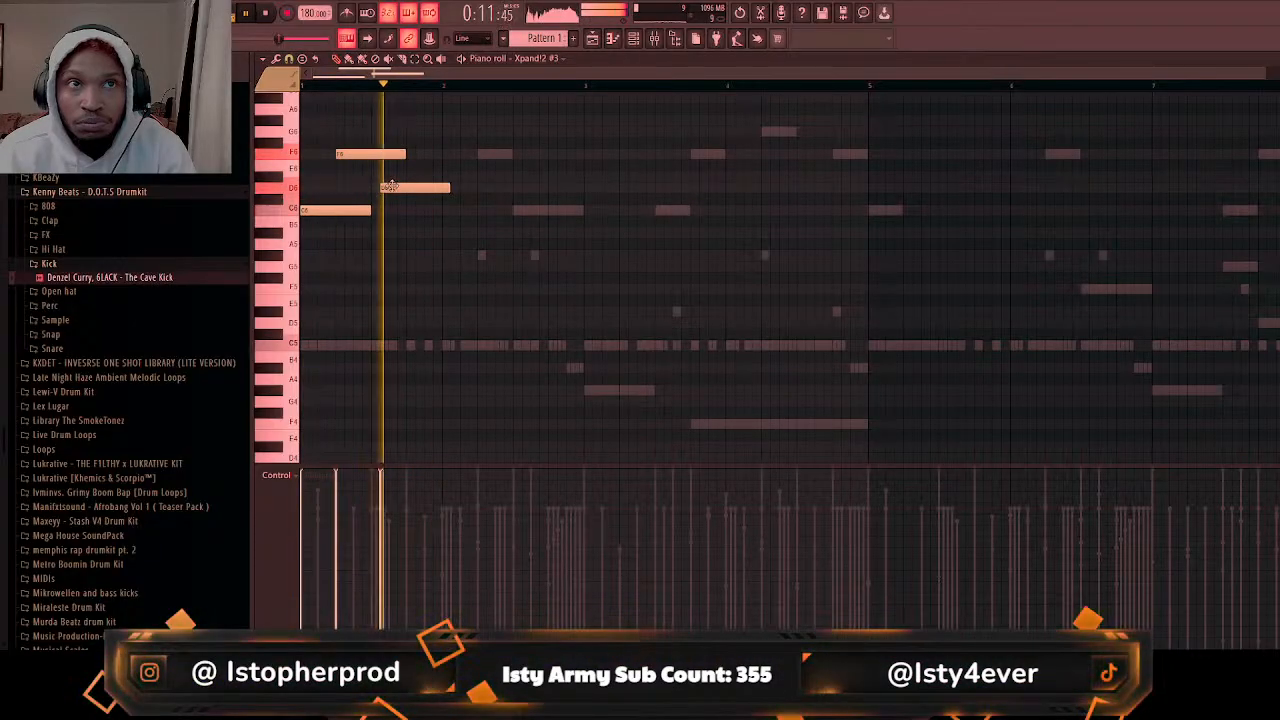
drag(391, 187, 382, 176)
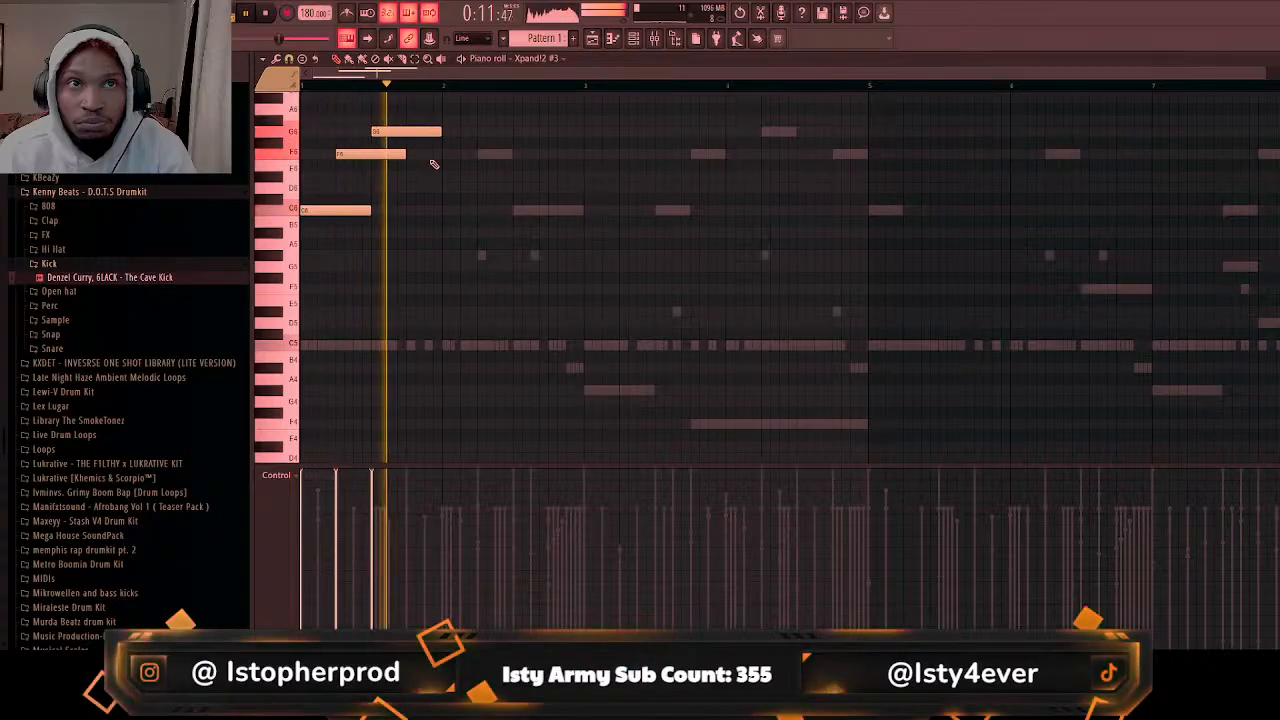
key(space)
Step: Add two-beat G#6 notes on beat 4 of bar 1 and beat 2 of bar 2, plus a one-beat G#6 on beat 4 of bar 2
click(448, 122)
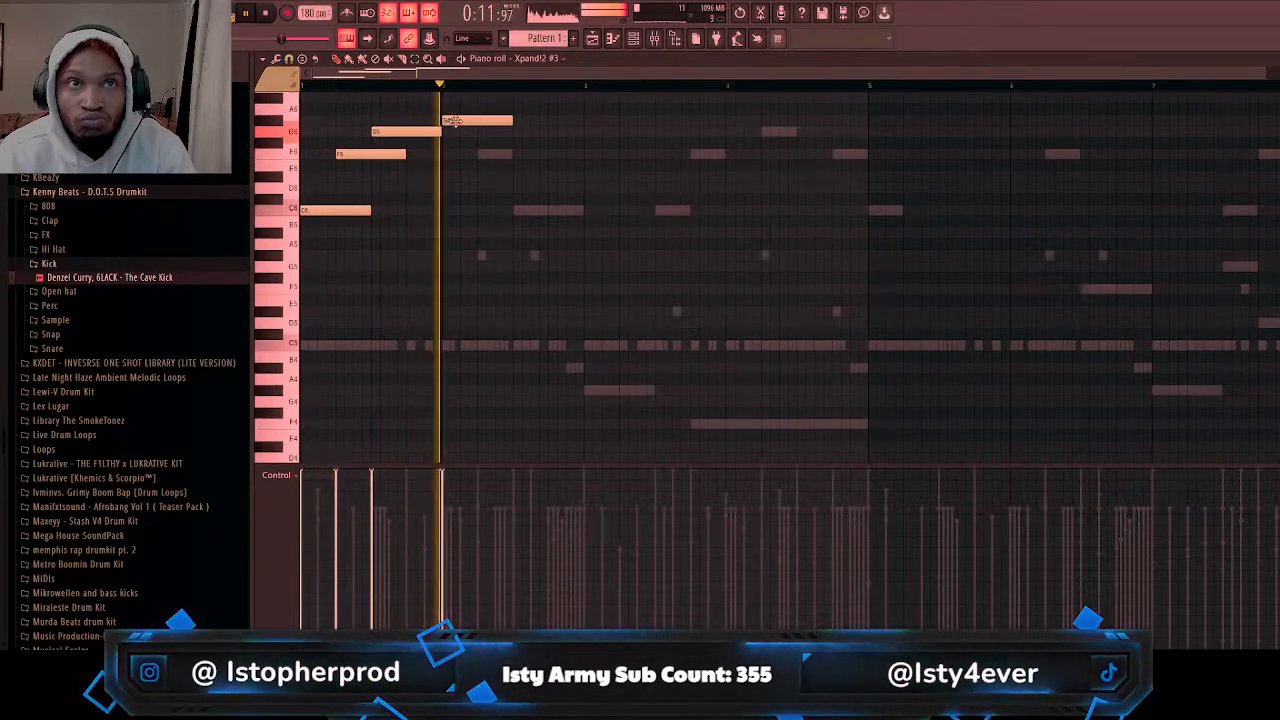
mouse_move(448, 122)
mouse_down()
mouse_move(476, 123)
mouse_move(452, 123)
mouse_up()
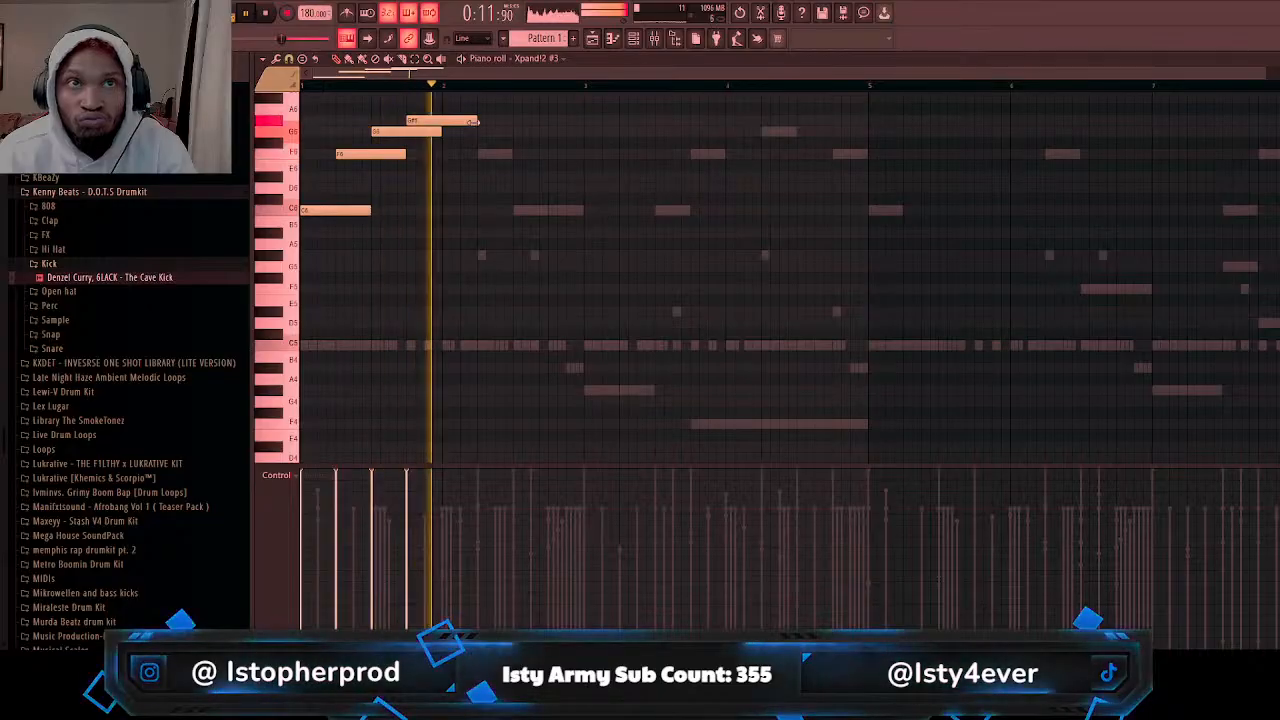
click(483, 122)
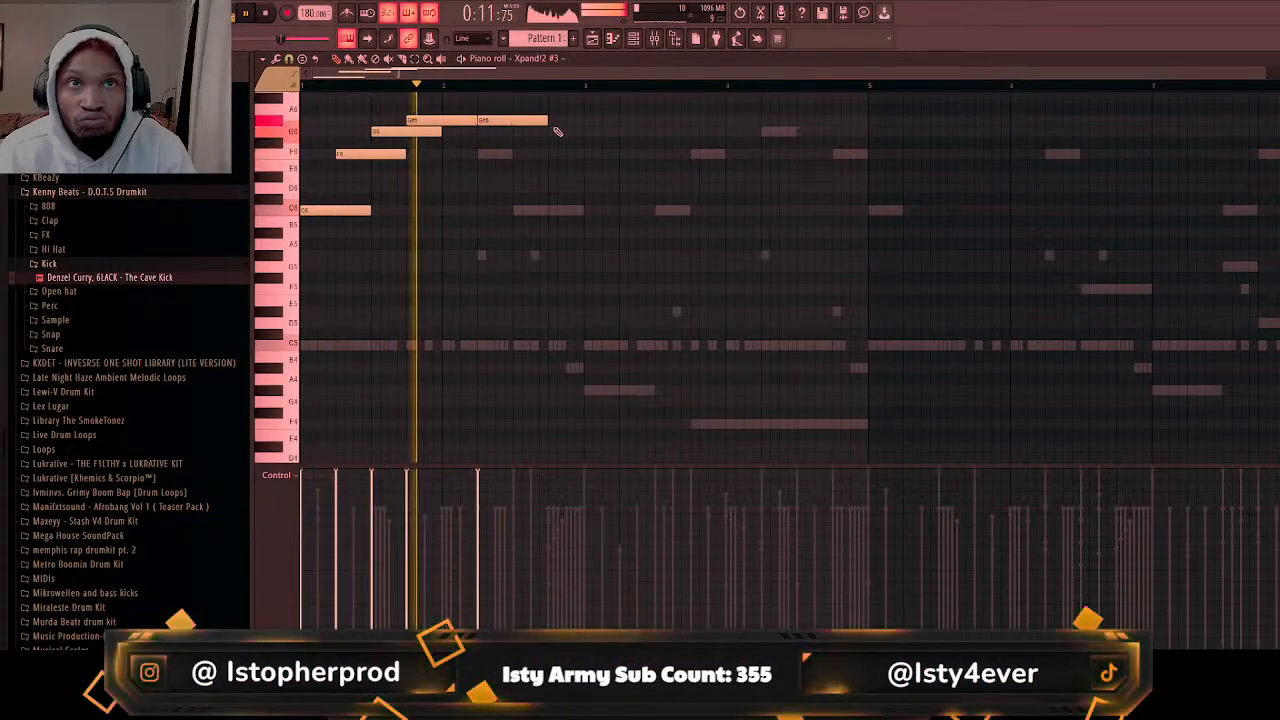
click(554, 121)
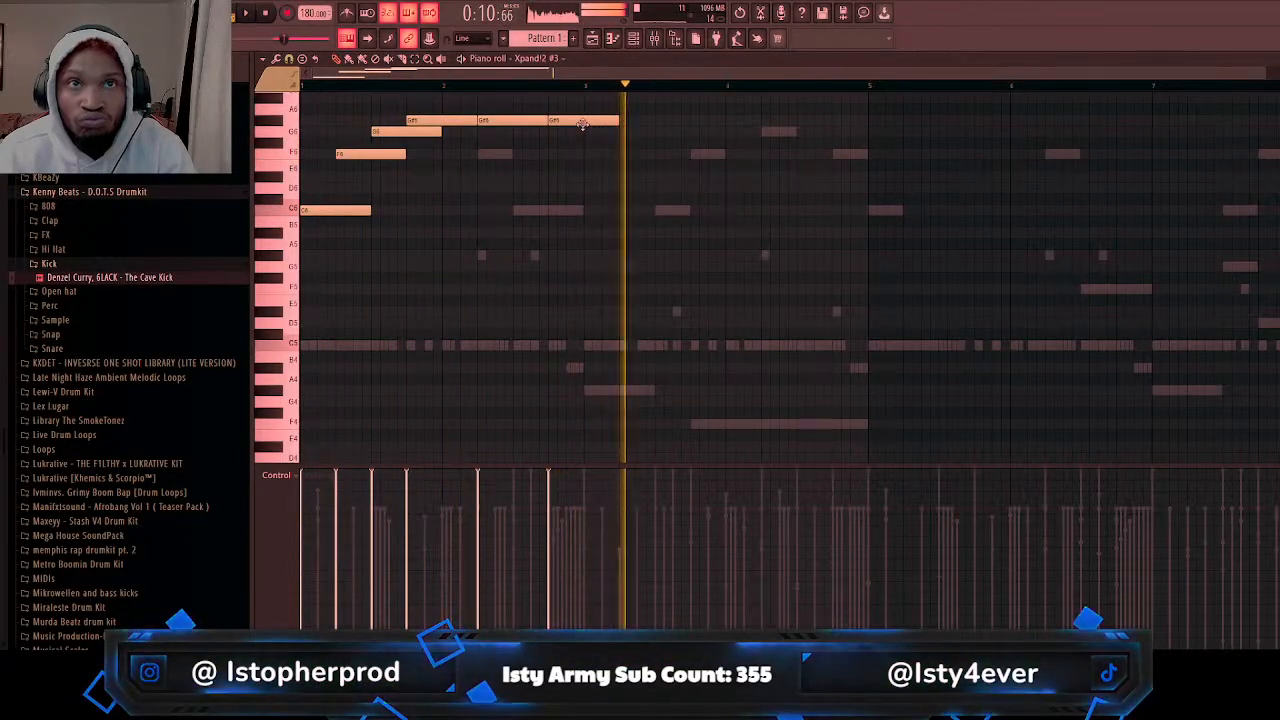
drag(613, 121, 594, 121)
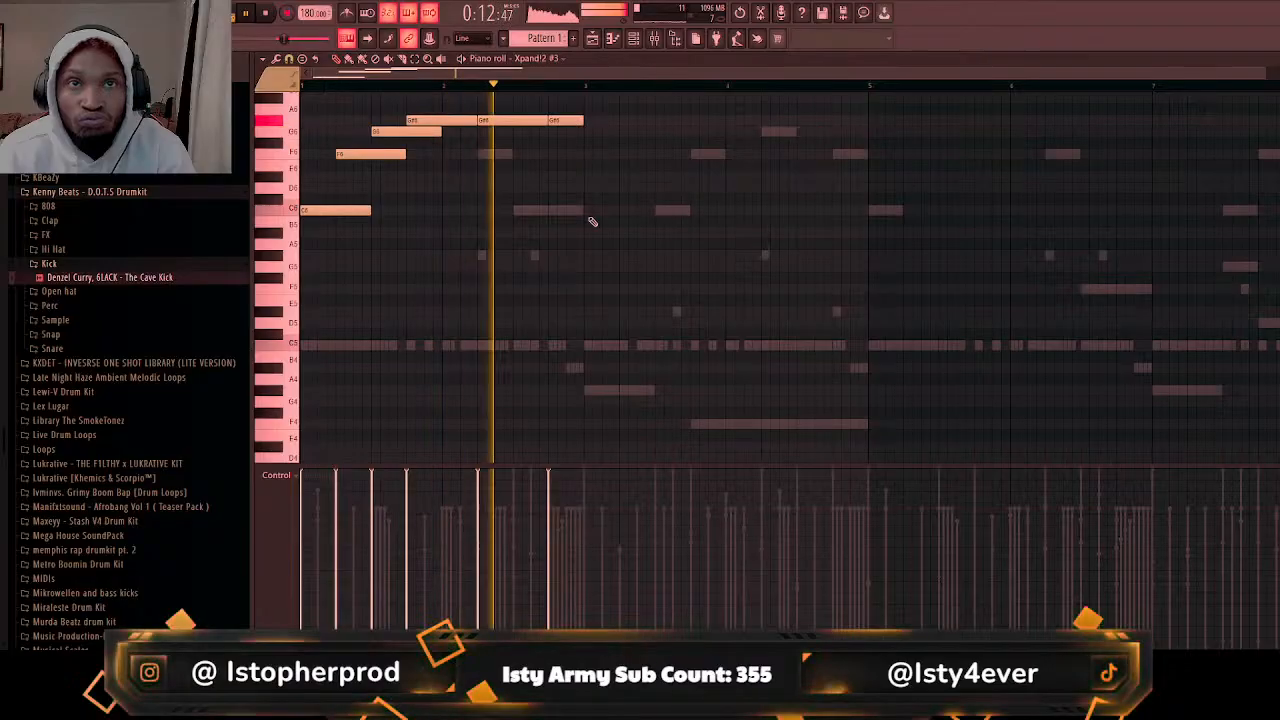
Step: Fill bar 3 with overlapping two-beat notes C6, D#6, F6 and G#6 starting on beats 1, 2, 3 and 4
click(612, 211)
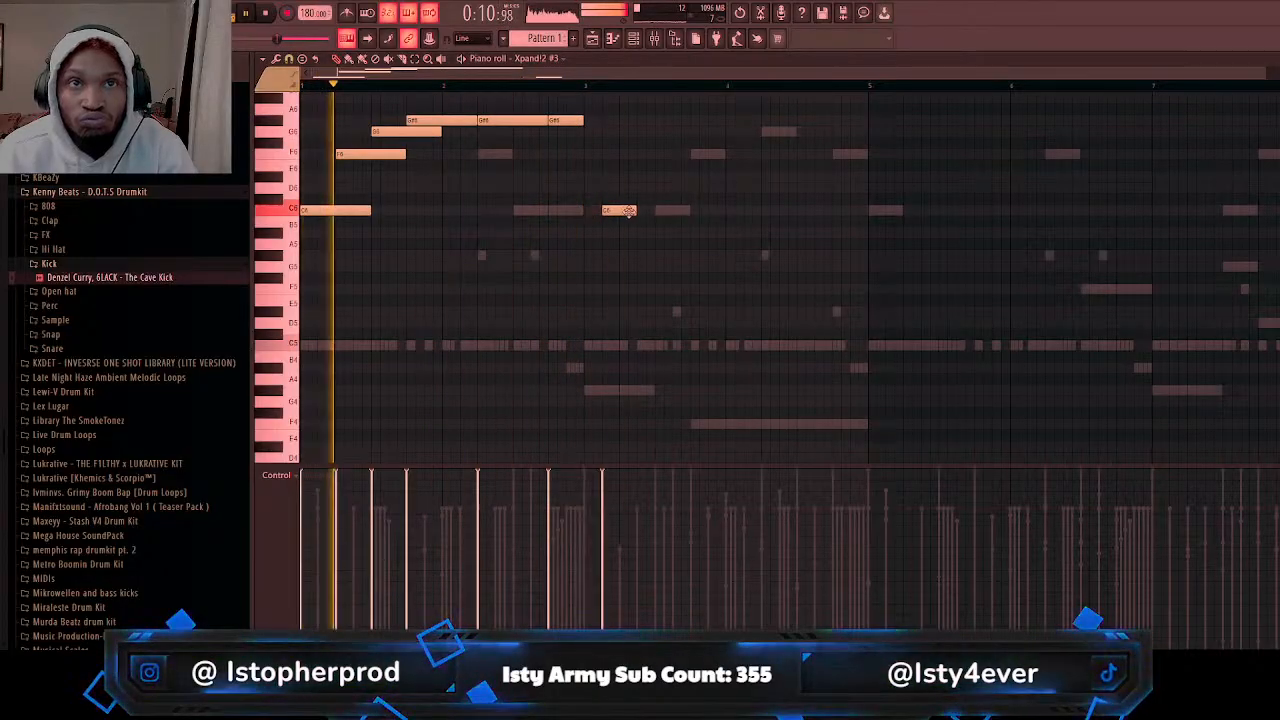
drag(629, 212, 608, 212)
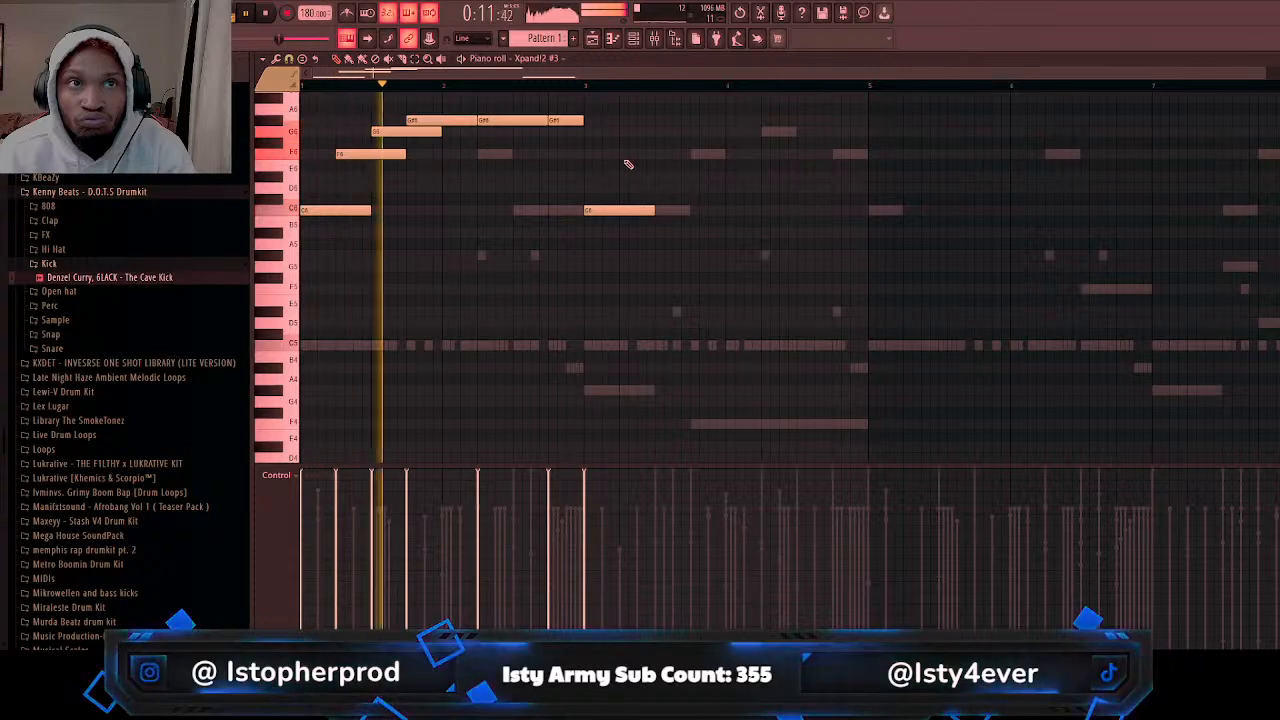
key(space)
click(629, 179)
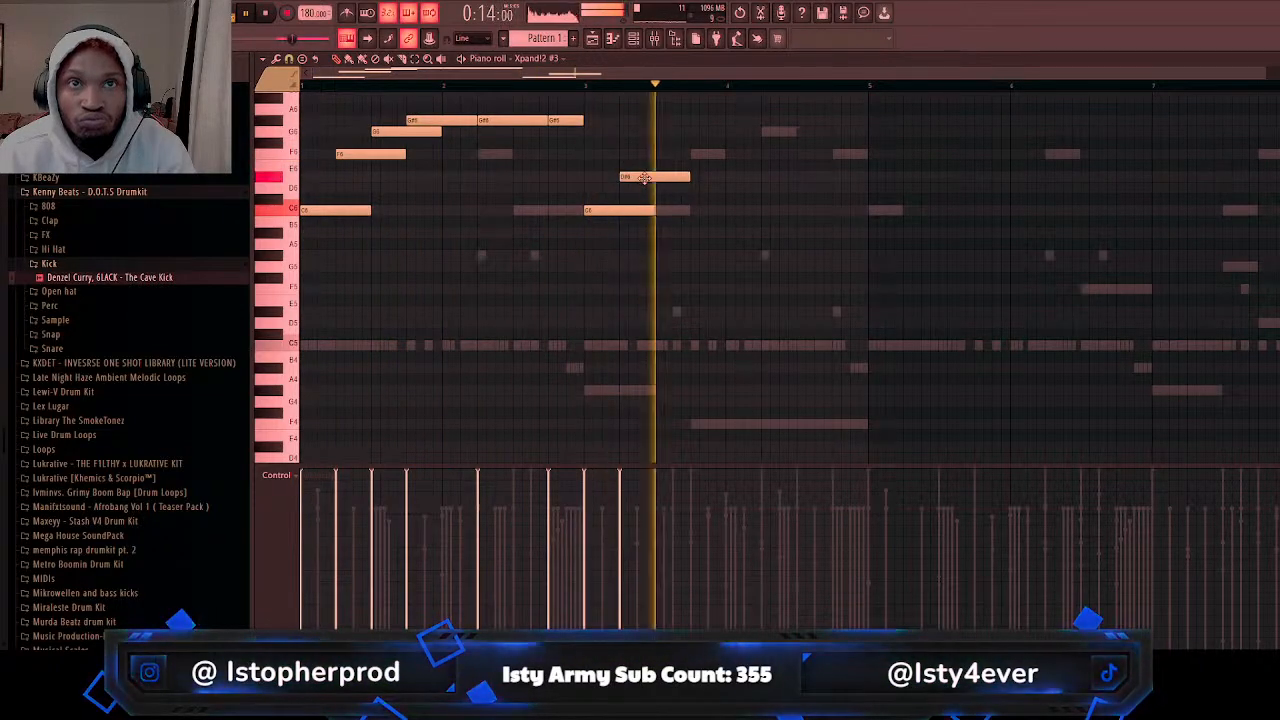
key(space)
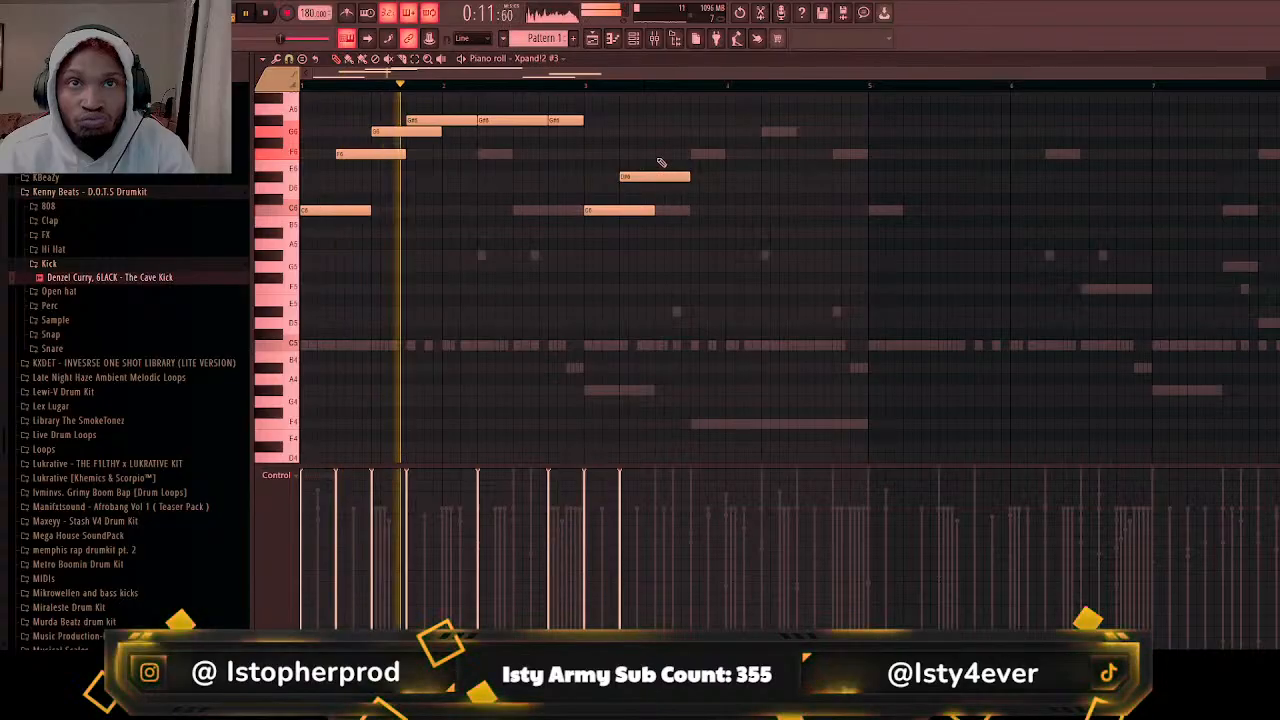
click(670, 154)
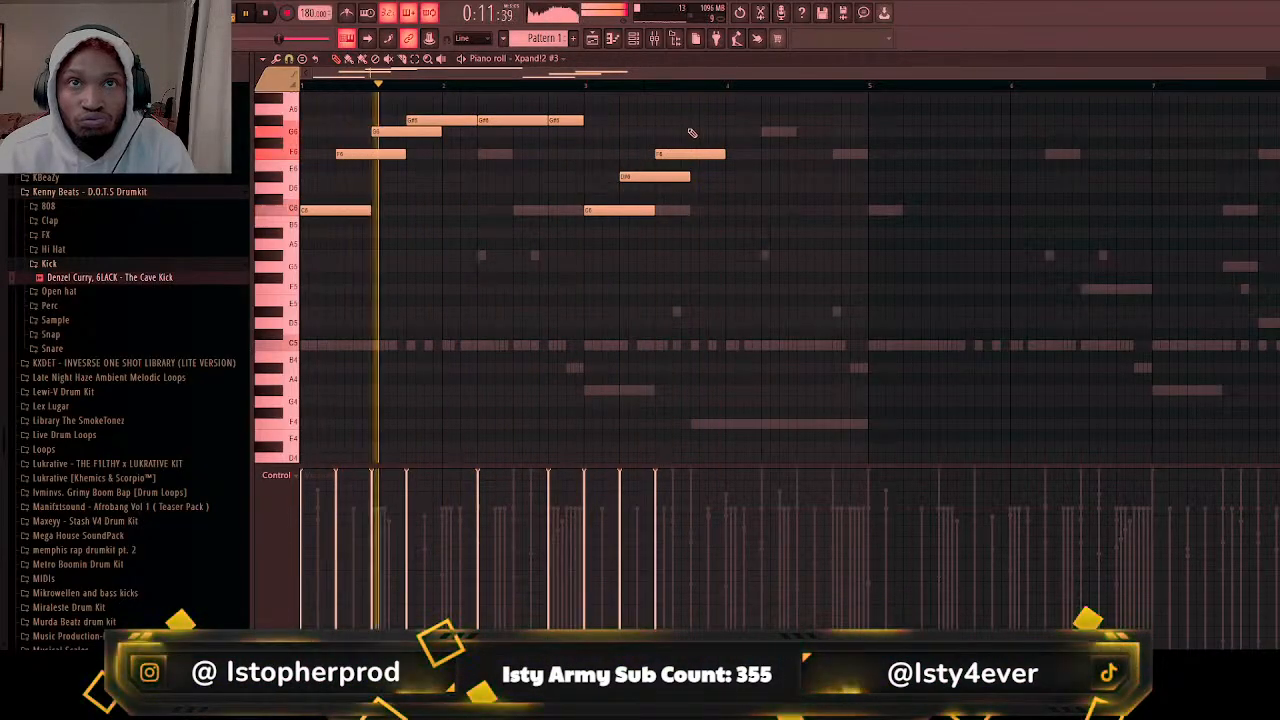
click(696, 132)
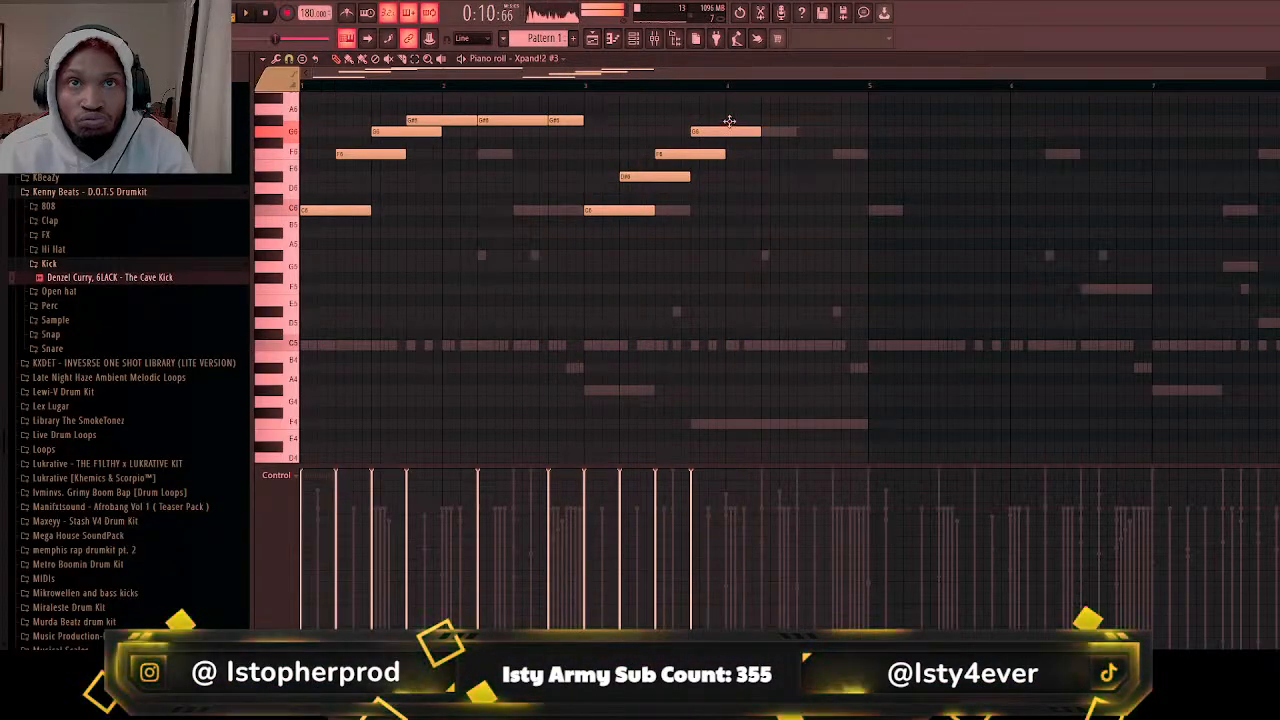
drag(729, 132, 729, 121)
Step: Finish the phrase in bar 4 with a two-beat G6 on beat 2 and a one-beat F6 on beat 4
click(767, 121)
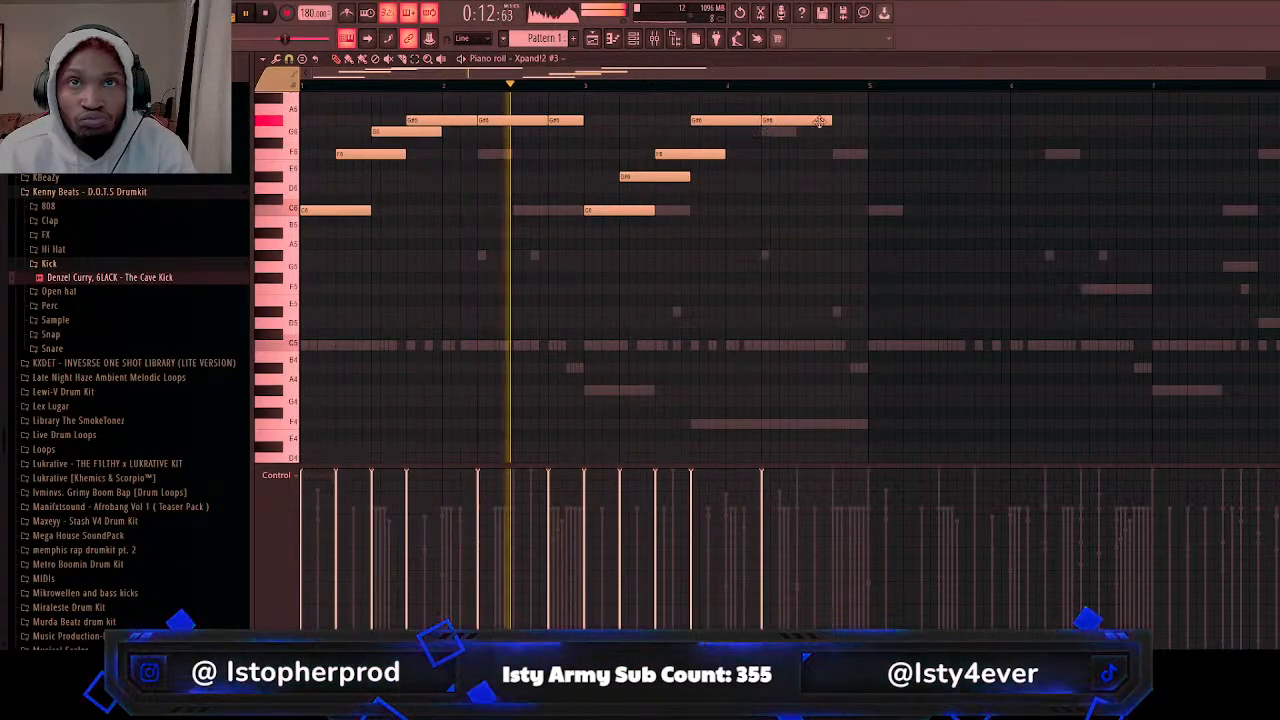
click(836, 120)
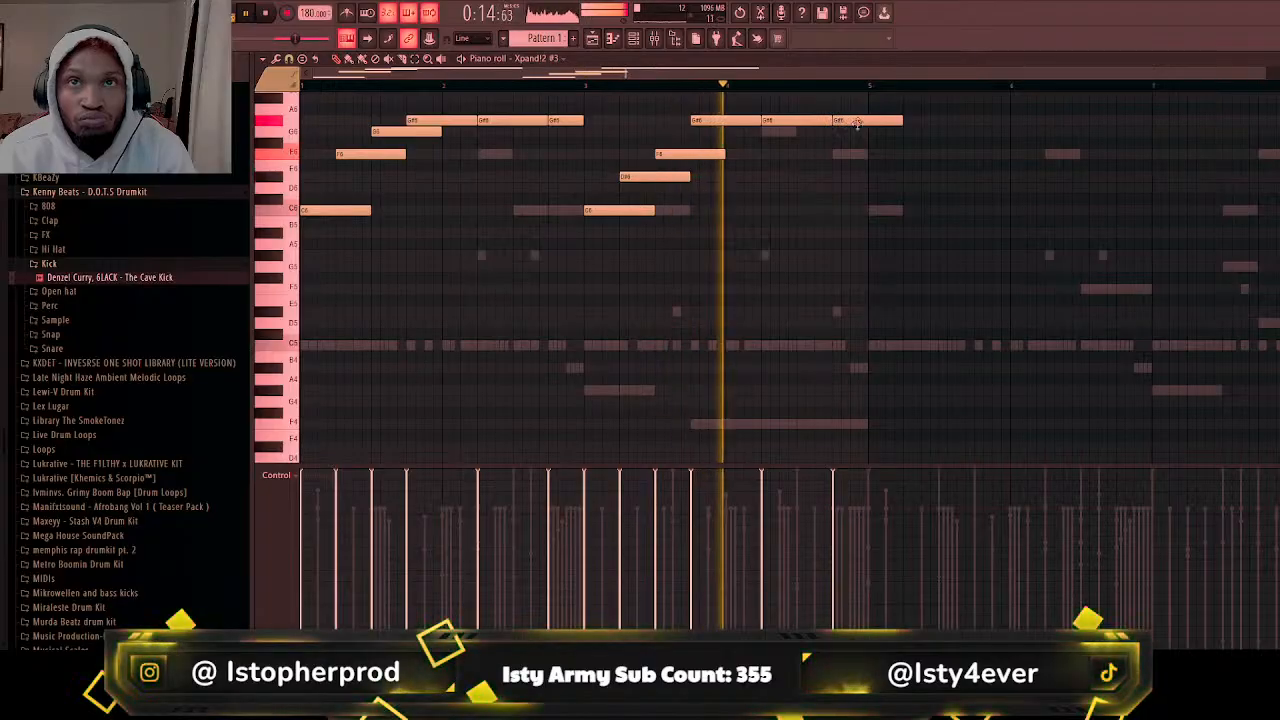
drag(902, 122, 869, 128)
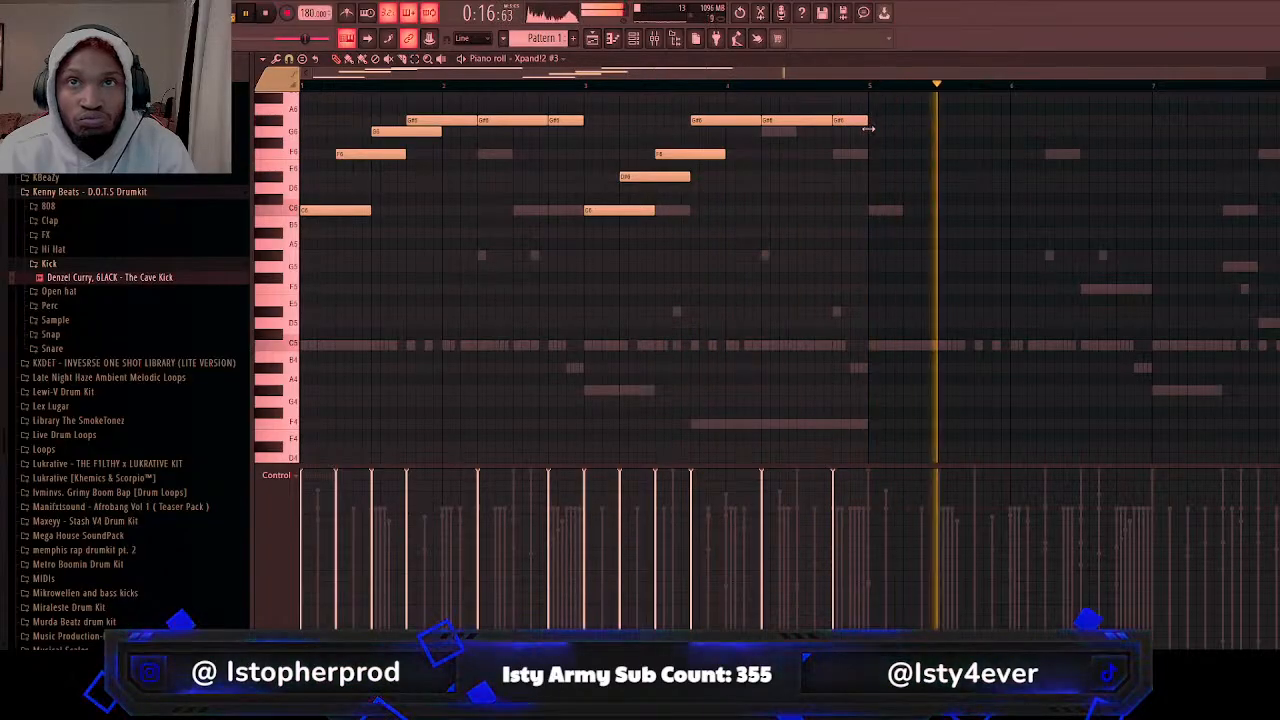
drag(766, 121, 770, 132)
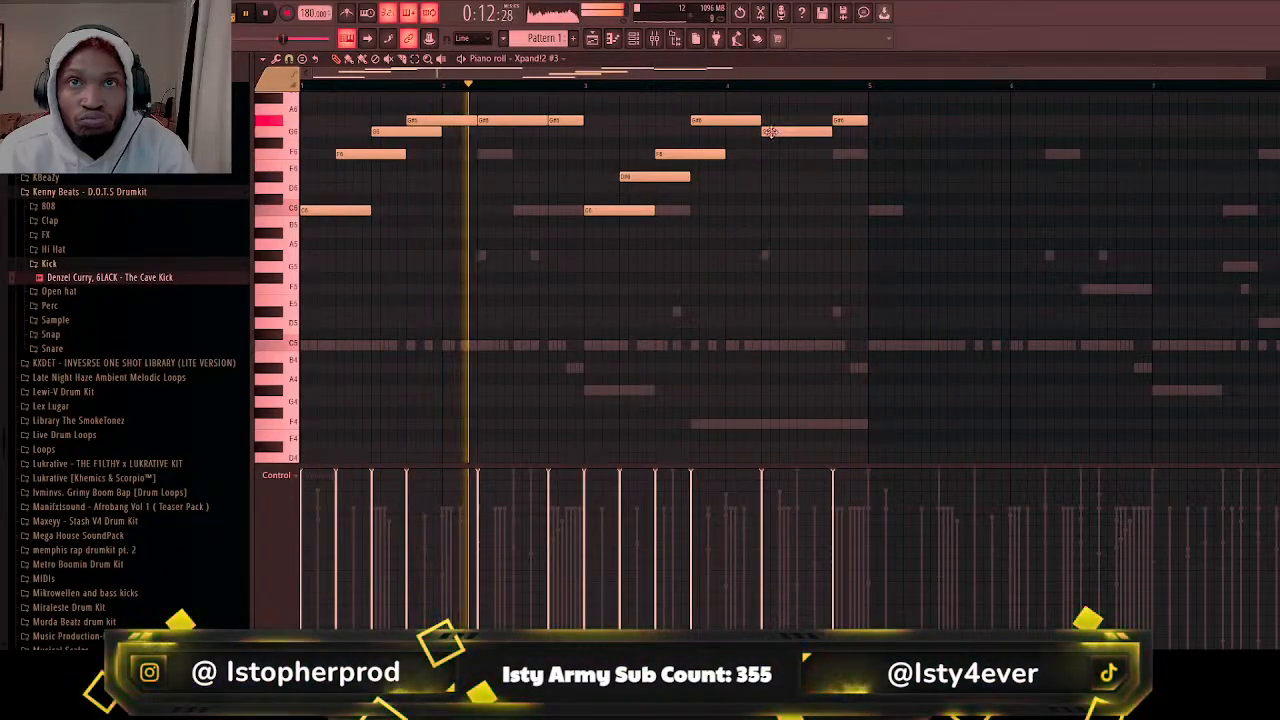
drag(850, 121, 850, 155)
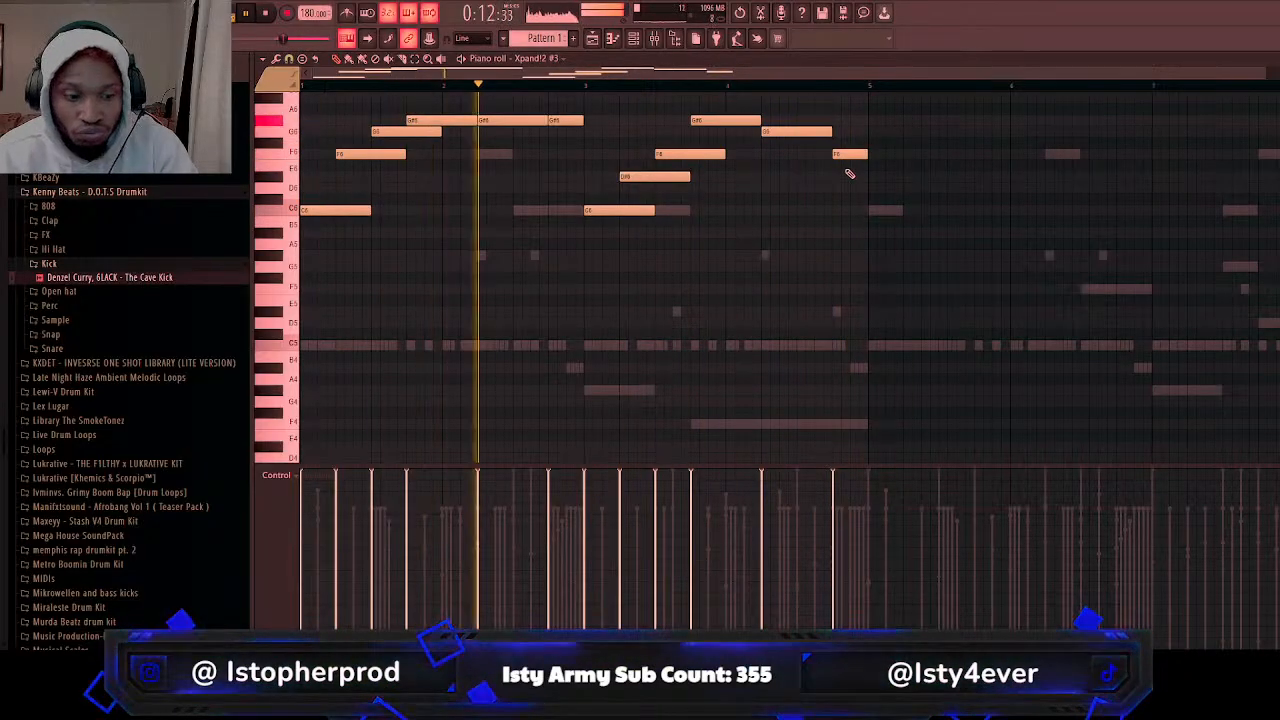
Step: Duplicate the four-bar Xpand!2 #3 phrase into the following four bars and clear the selection
key(ctrl+b)
key(ctrl+d)
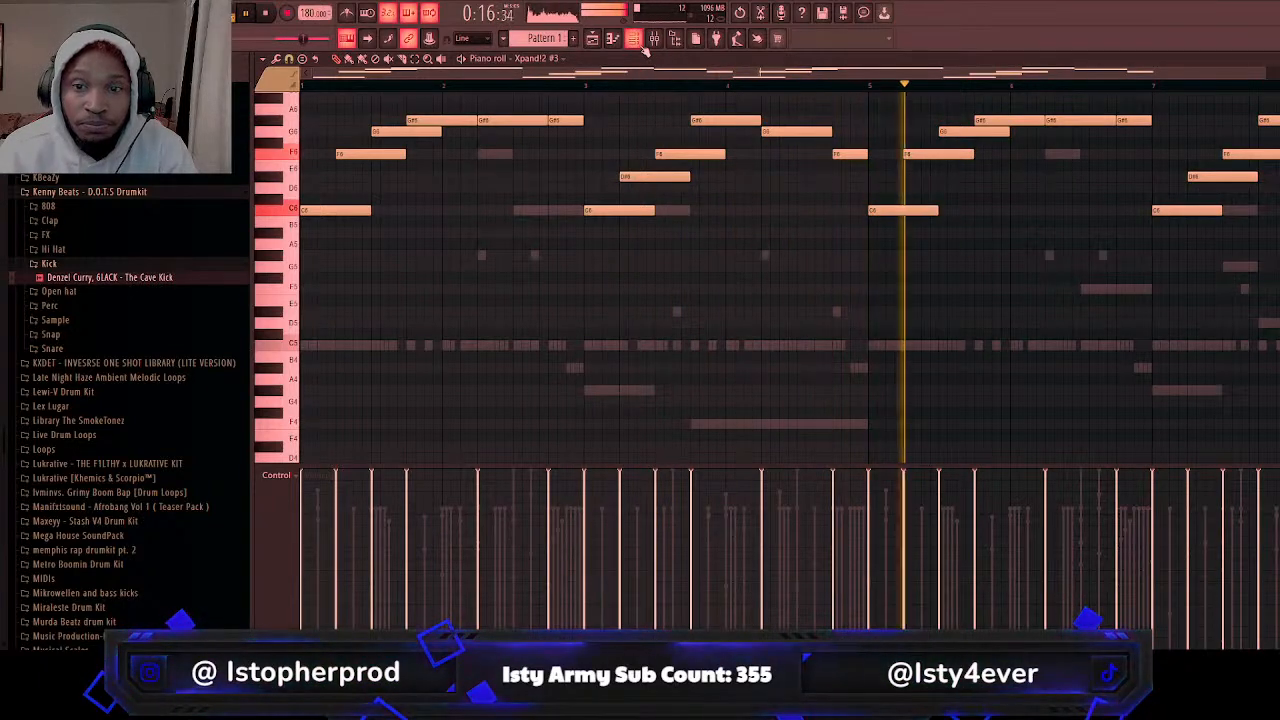
Step: On Xpand!2 #3, add one-beat G#5 and F5 notes at the start of bar 1 and two-beat ones at the start of bar 3
key(F6)
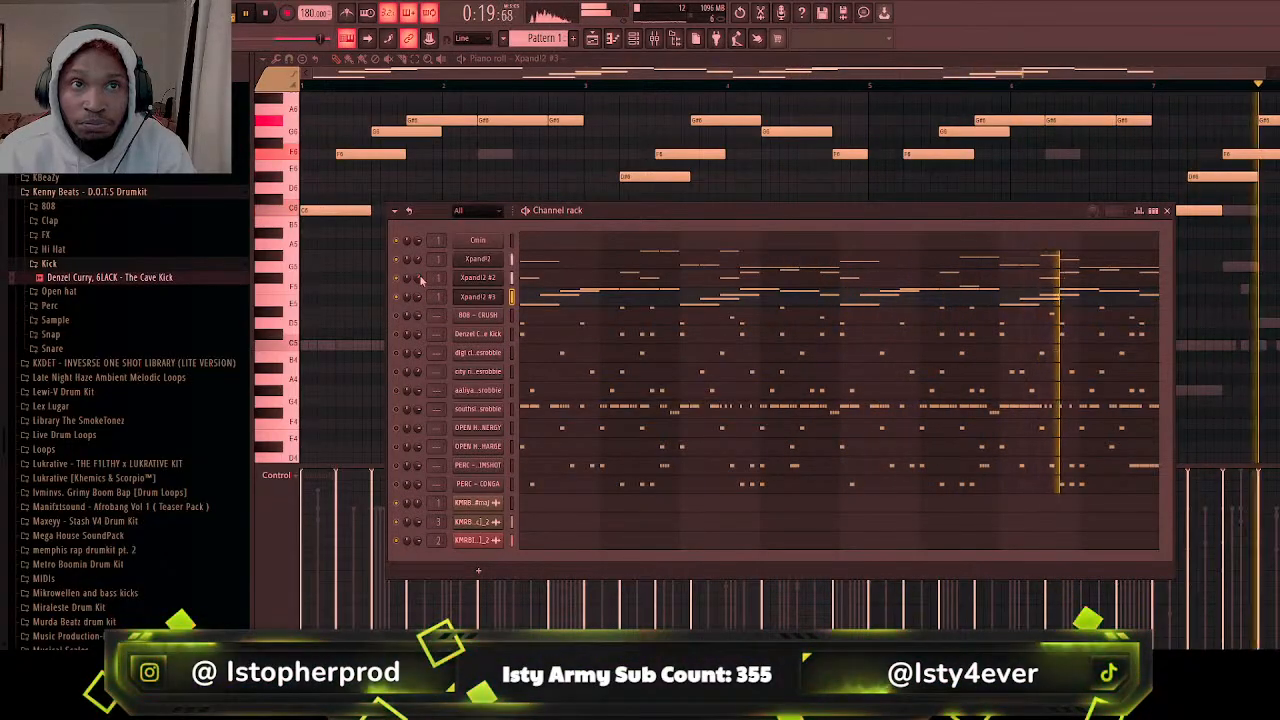
key(F7)
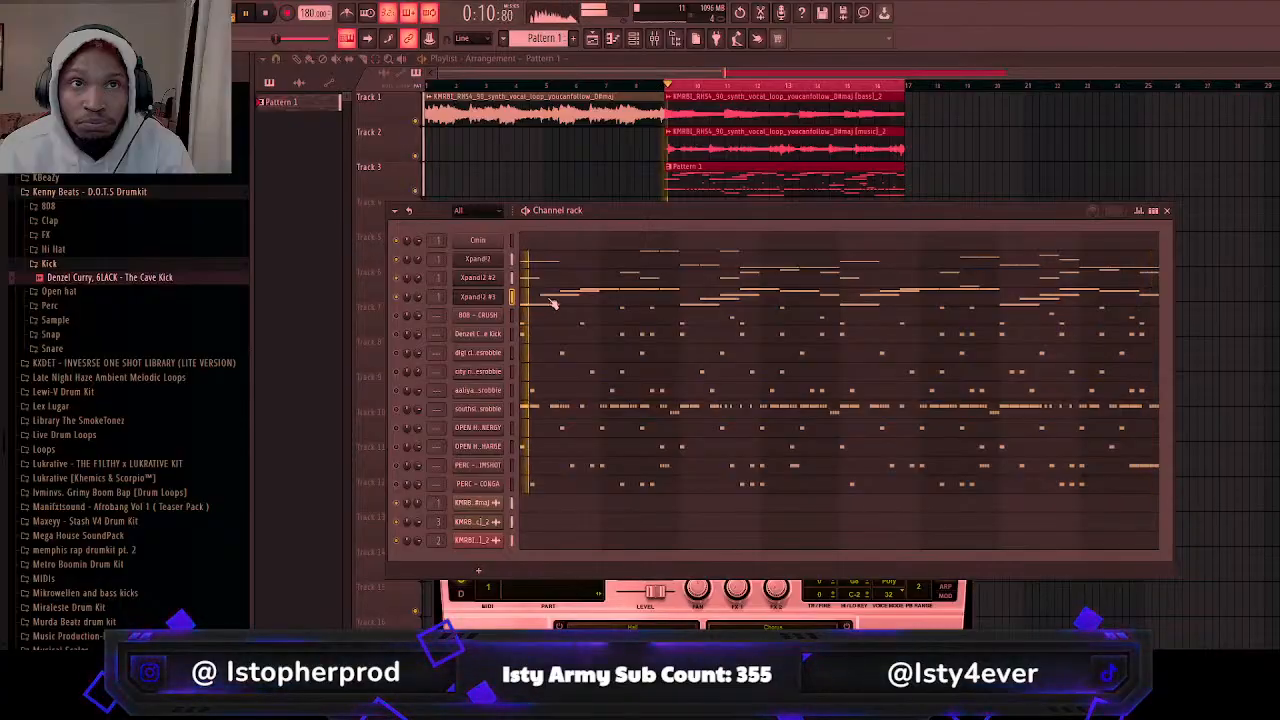
click(552, 300)
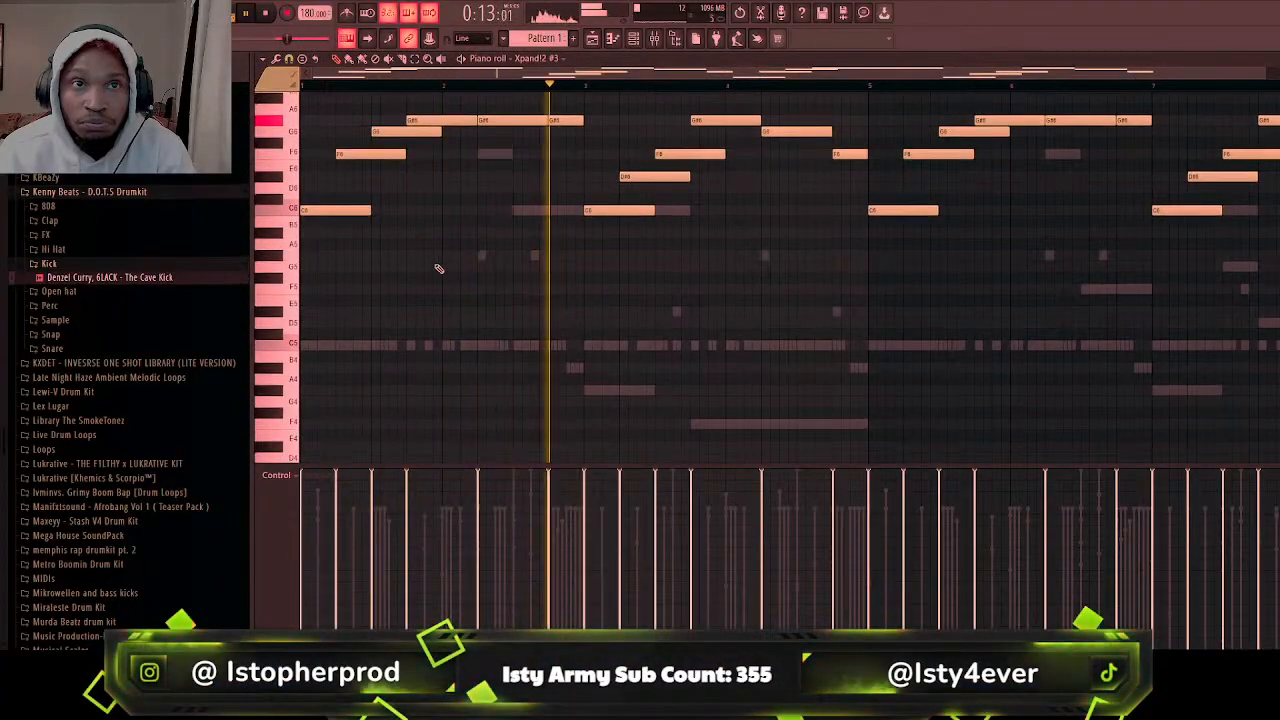
click(318, 256)
click(316, 289)
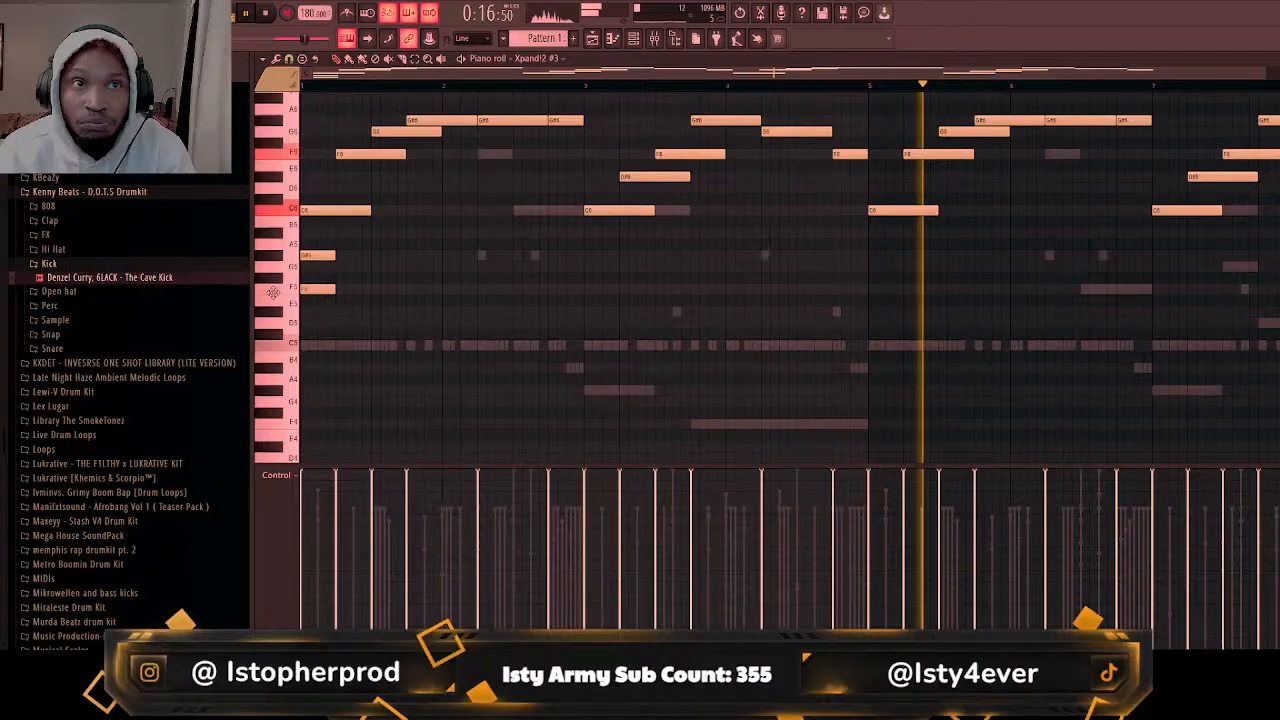
click(590, 256)
click(588, 289)
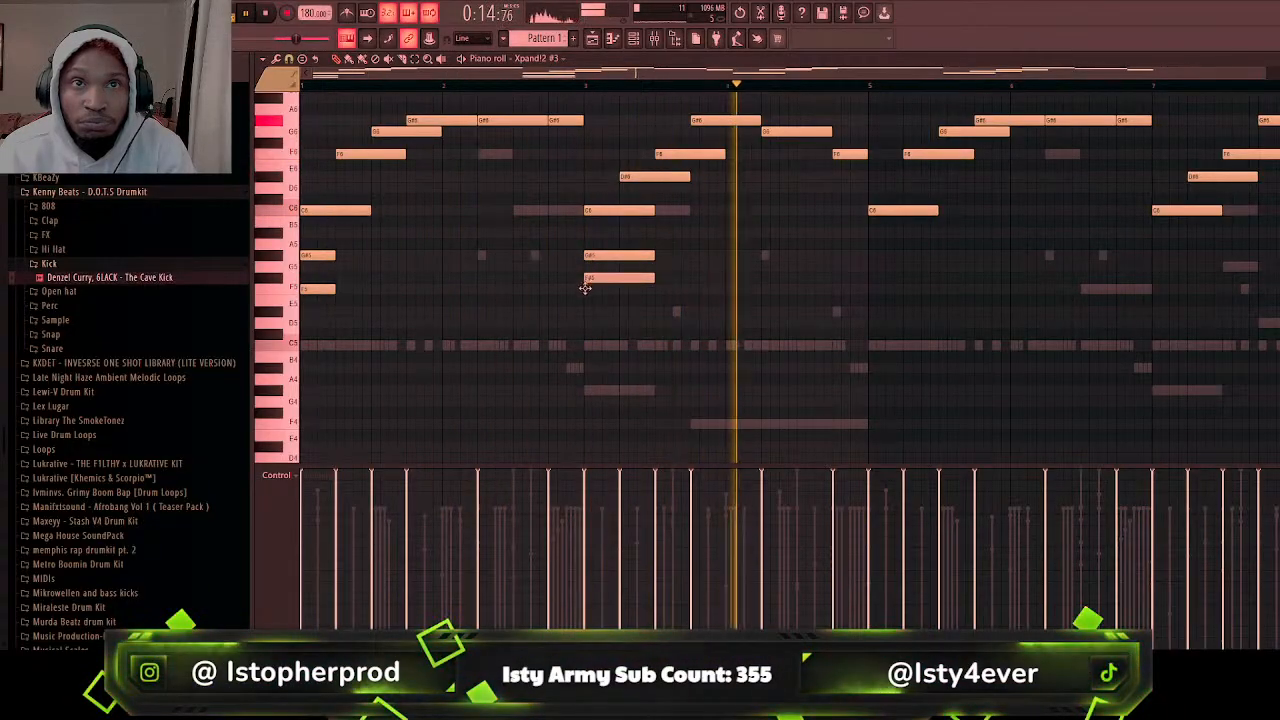
Step: Replace the one-beat G#5 and F5 notes at the start of bar 1 with two-beat notes
key(space)
right_click(322, 256)
right_click(317, 289)
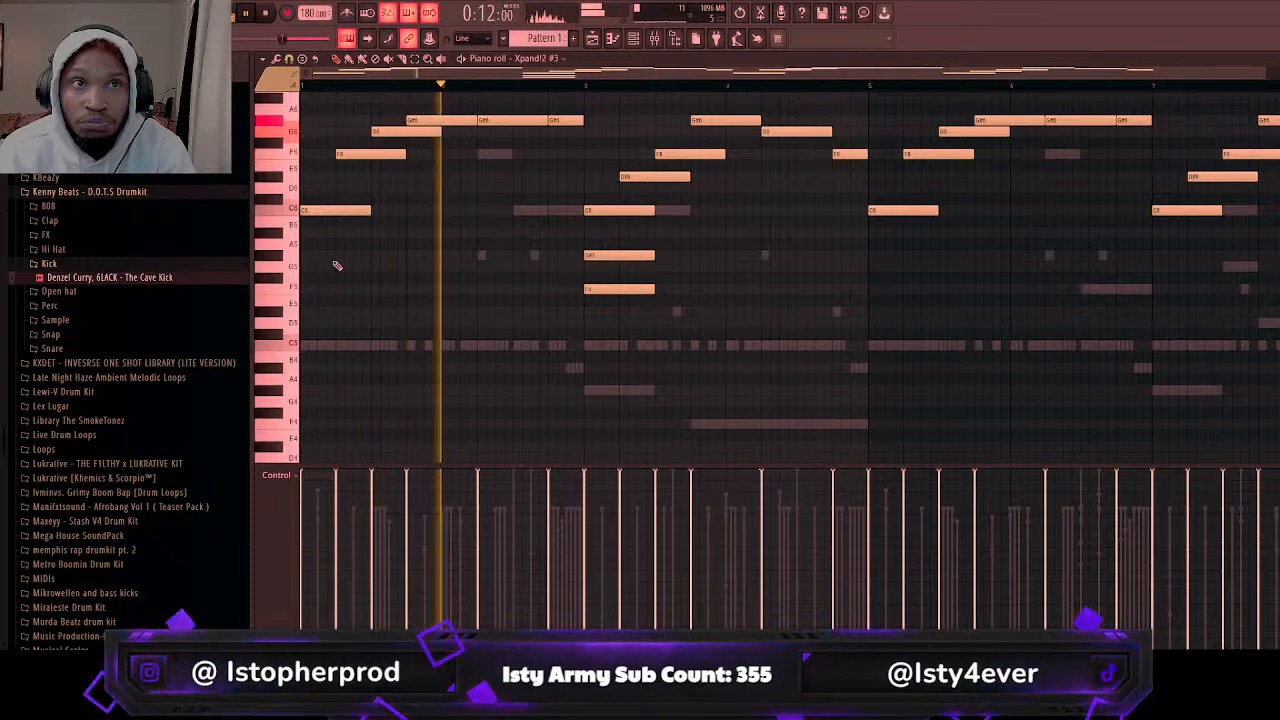
click(316, 257)
click(310, 290)
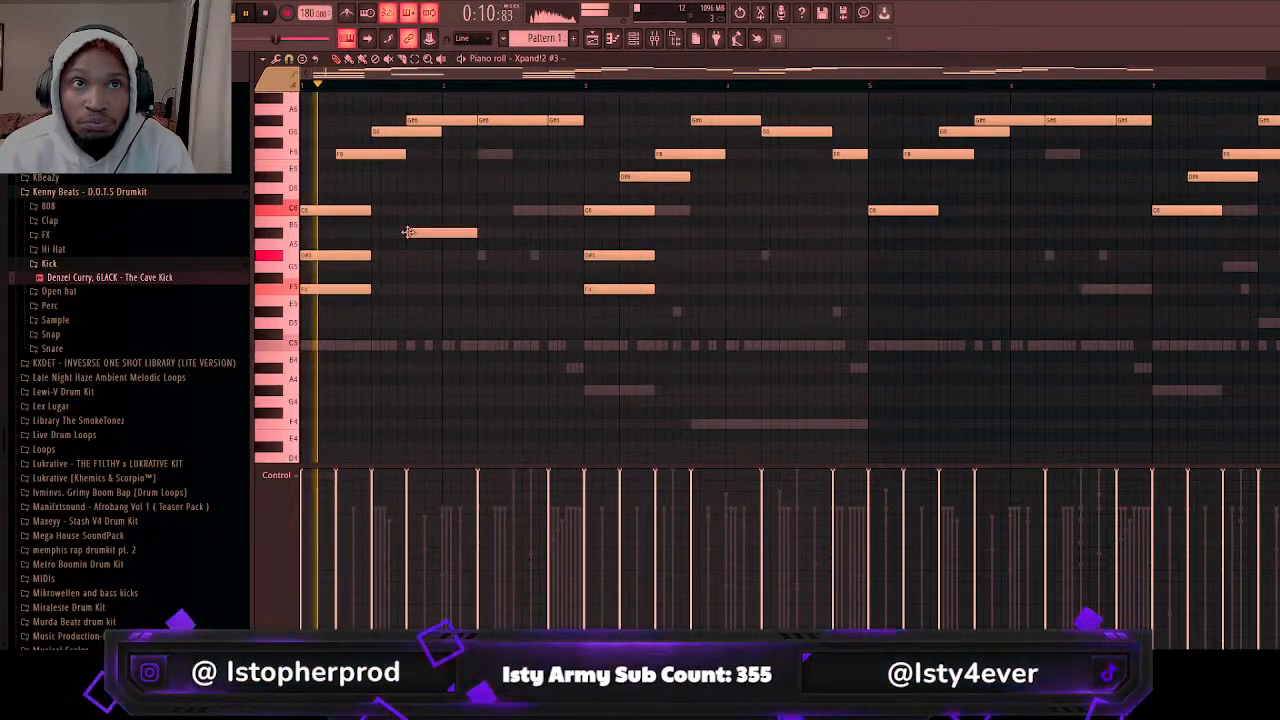
Step: Add an A#5, G5 and D#5 chord from beat 4 of bar 1 to the end of bar 2 and slice it at beat 3 of bar 2
click(408, 267)
click(410, 311)
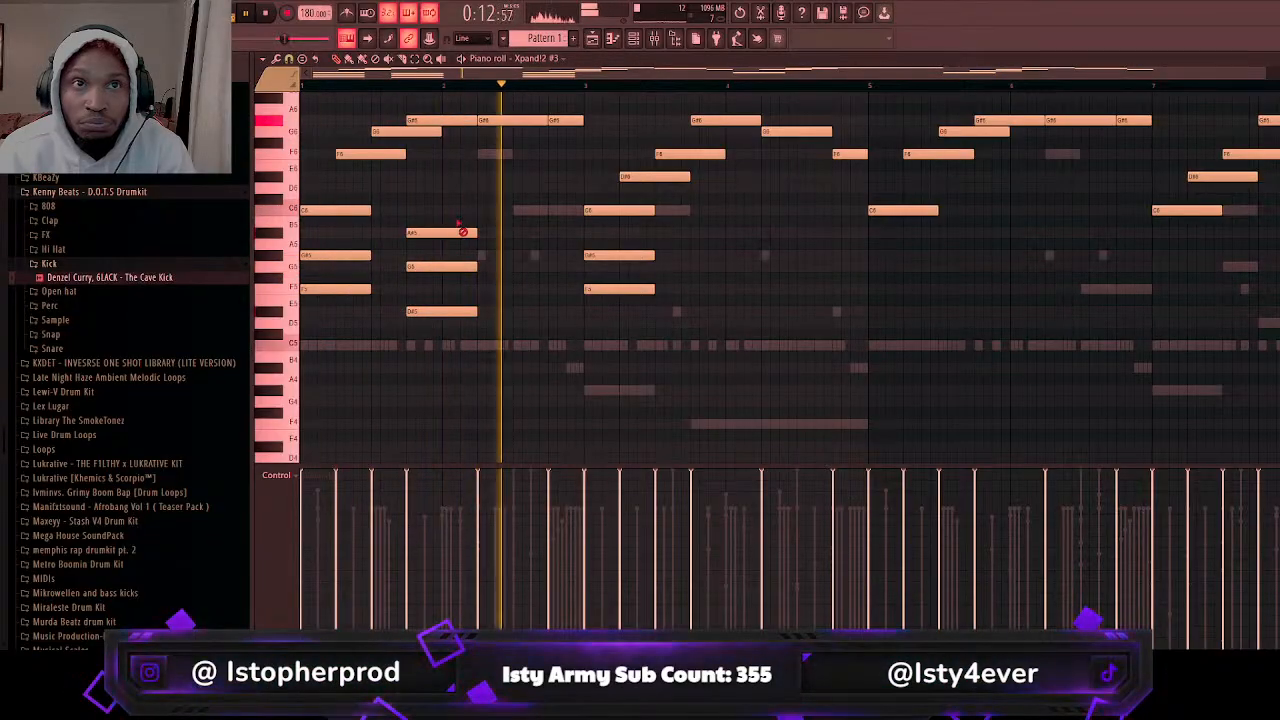
drag(472, 232, 583, 232)
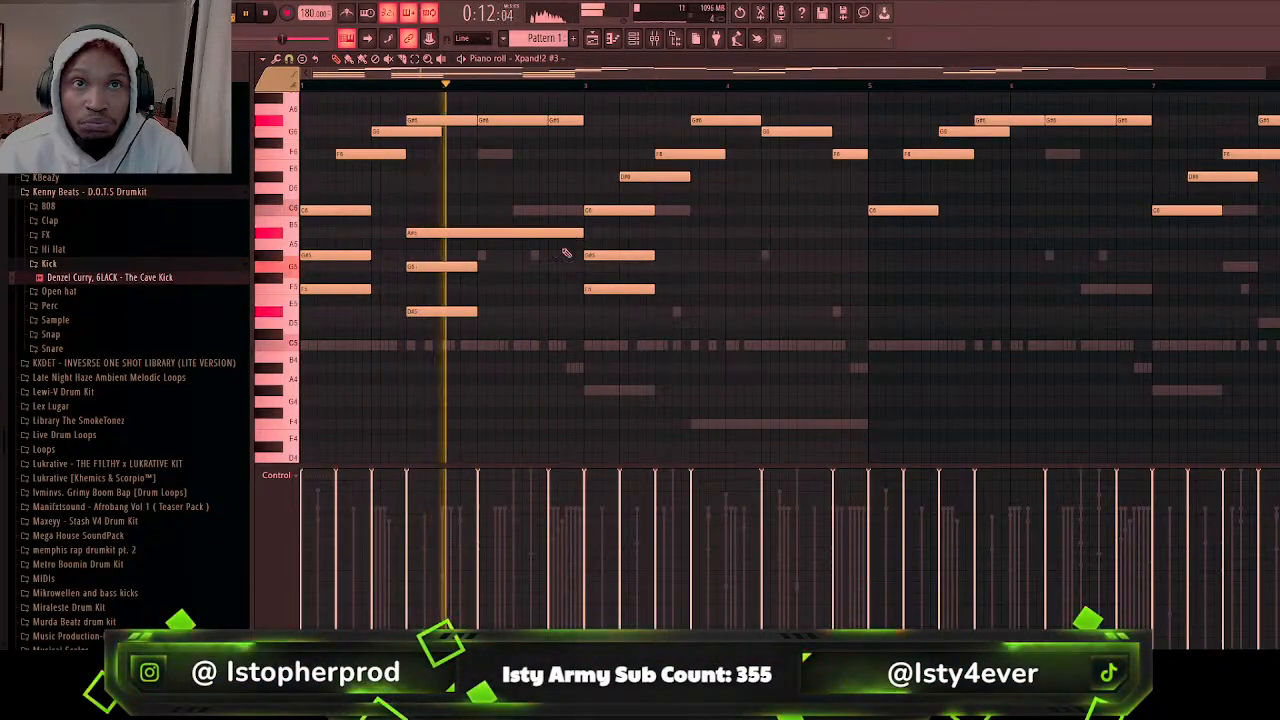
drag(478, 266, 579, 268)
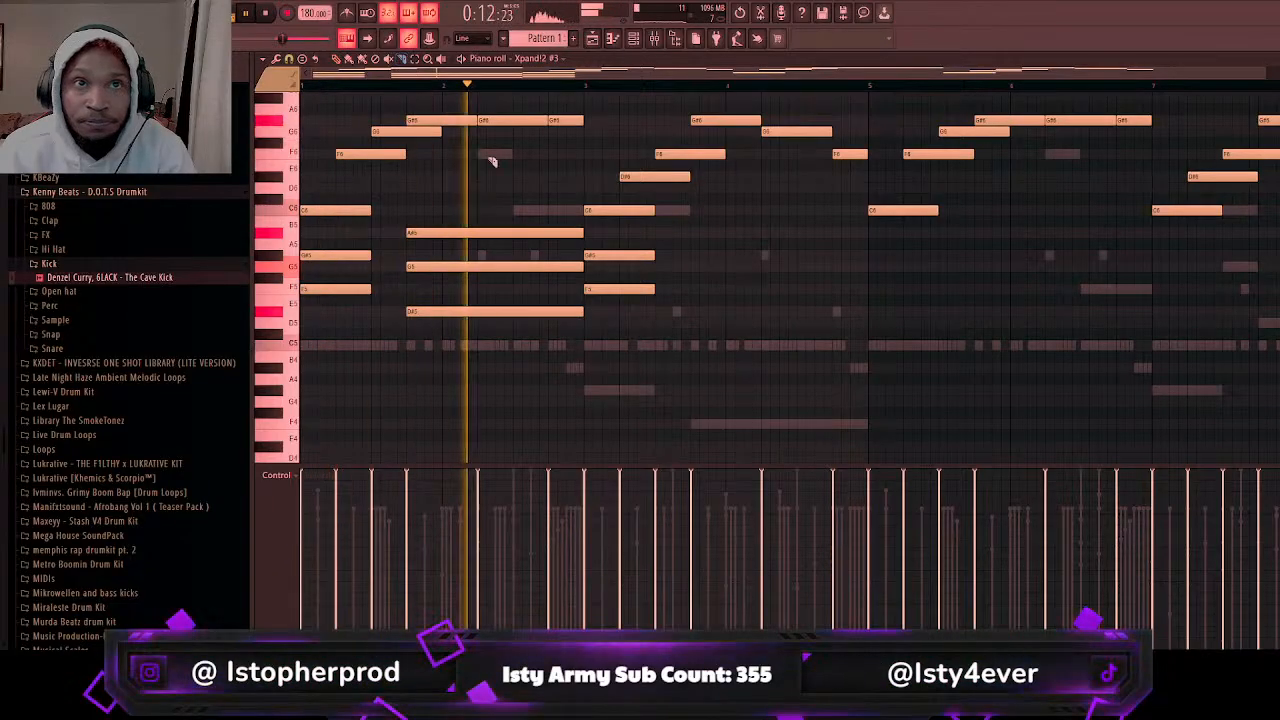
drag(520, 343, 522, 340)
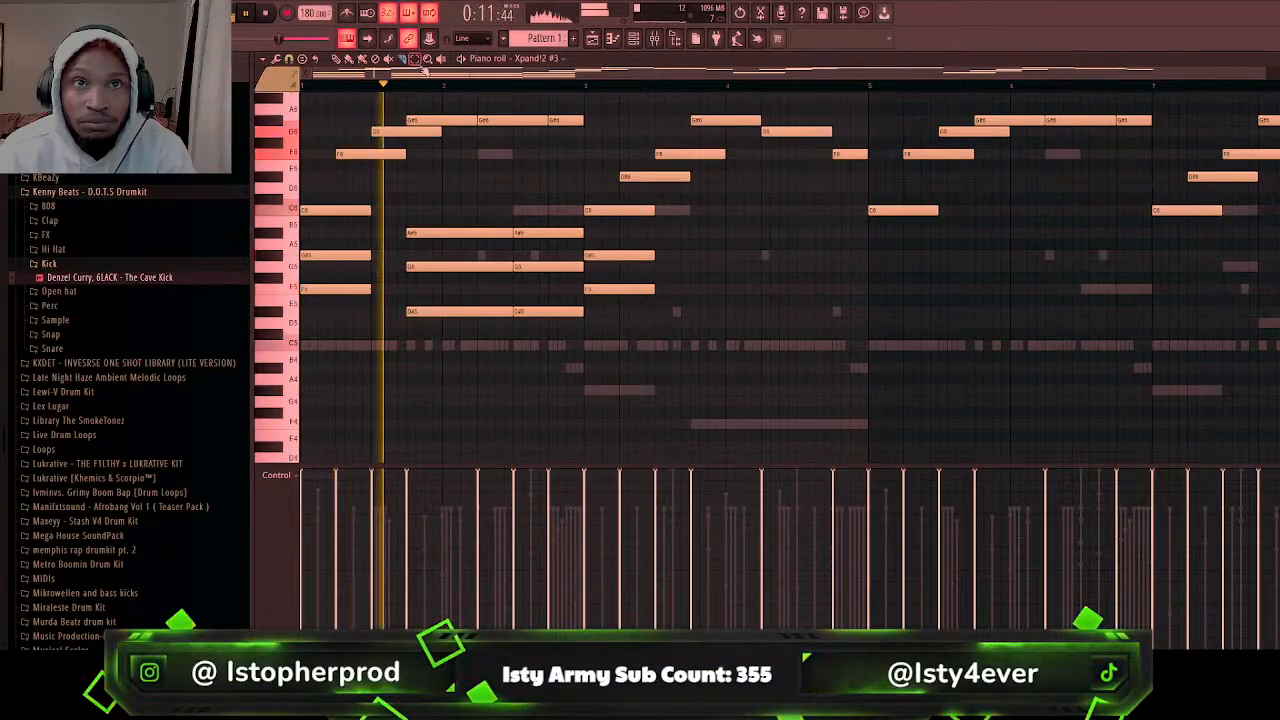
Step: Copy the sliced chord to beat 4 of bar 3, and duplicate the lower chord notes of bars 1 to 4 into the next four bars
drag(466, 209, 565, 330)
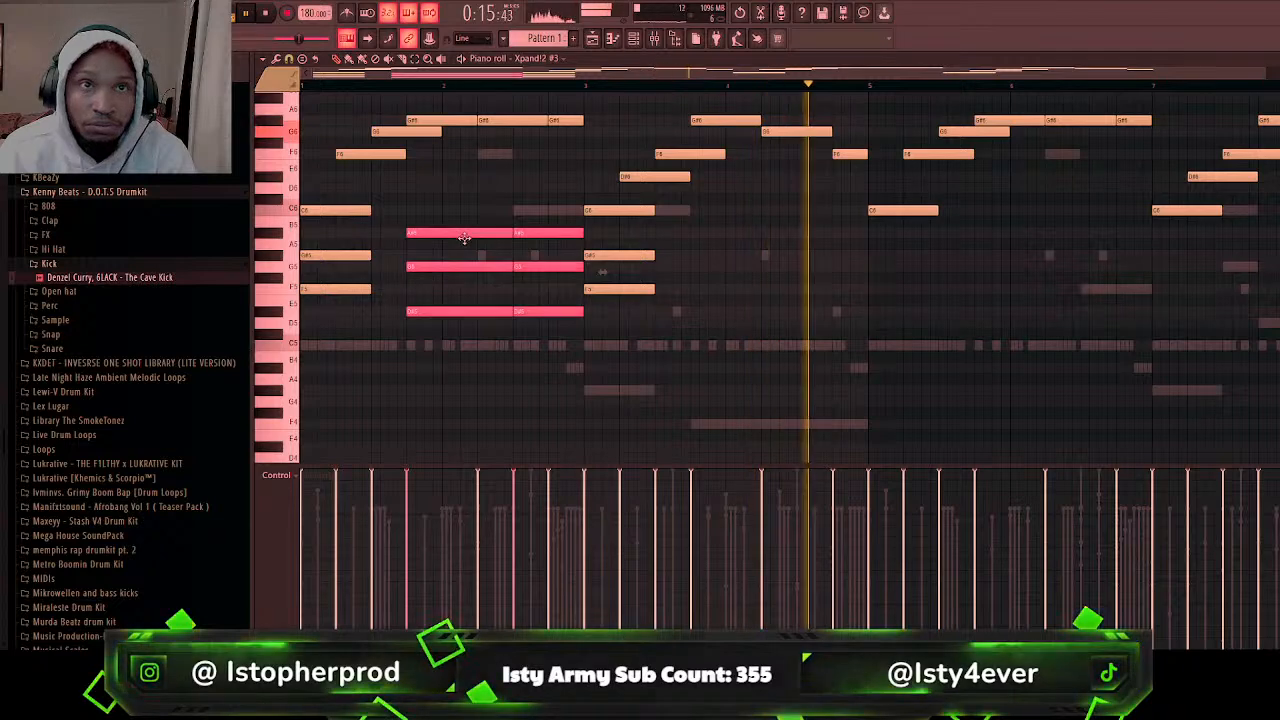
drag(452, 251, 737, 264)
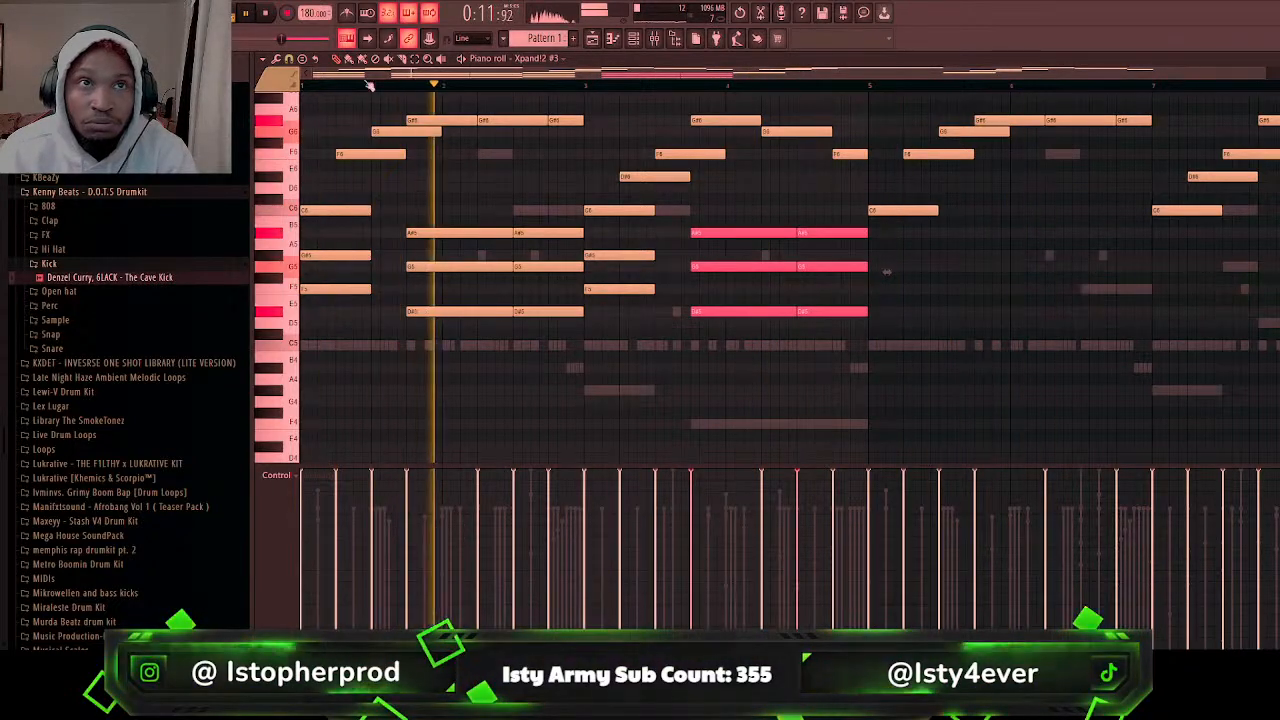
click(415, 60)
drag(347, 229, 862, 345)
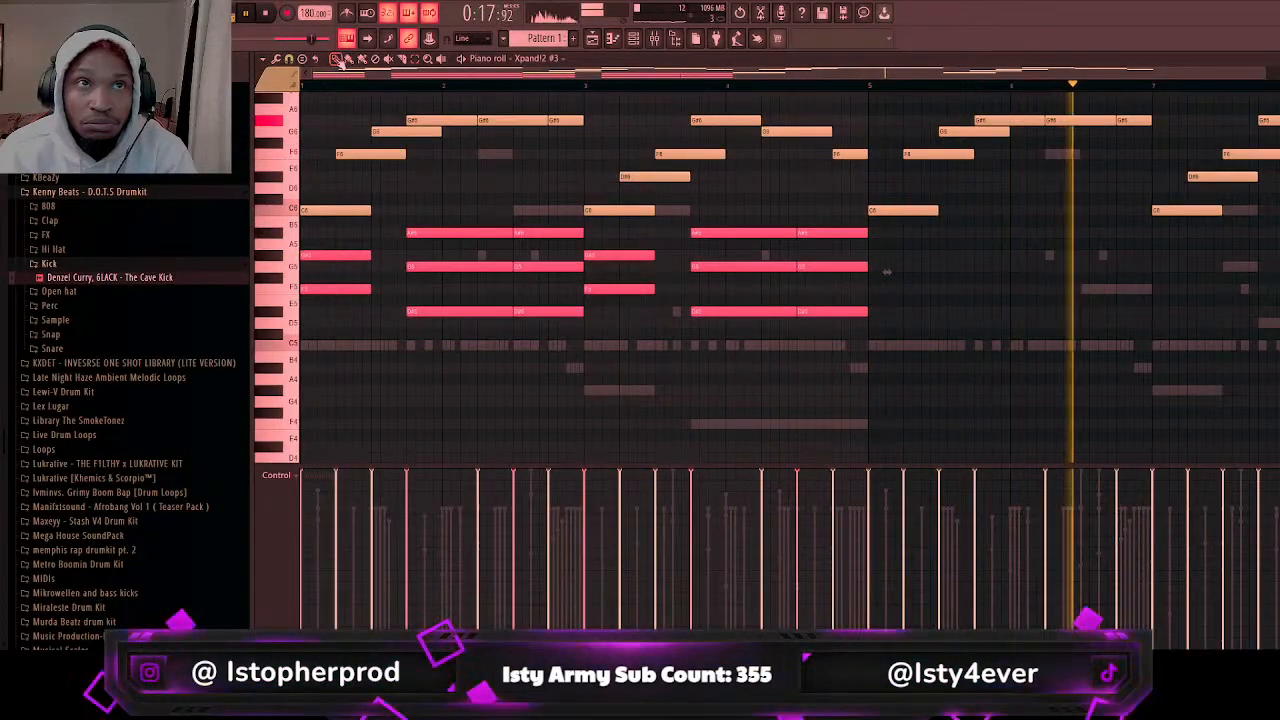
drag(342, 258, 913, 271)
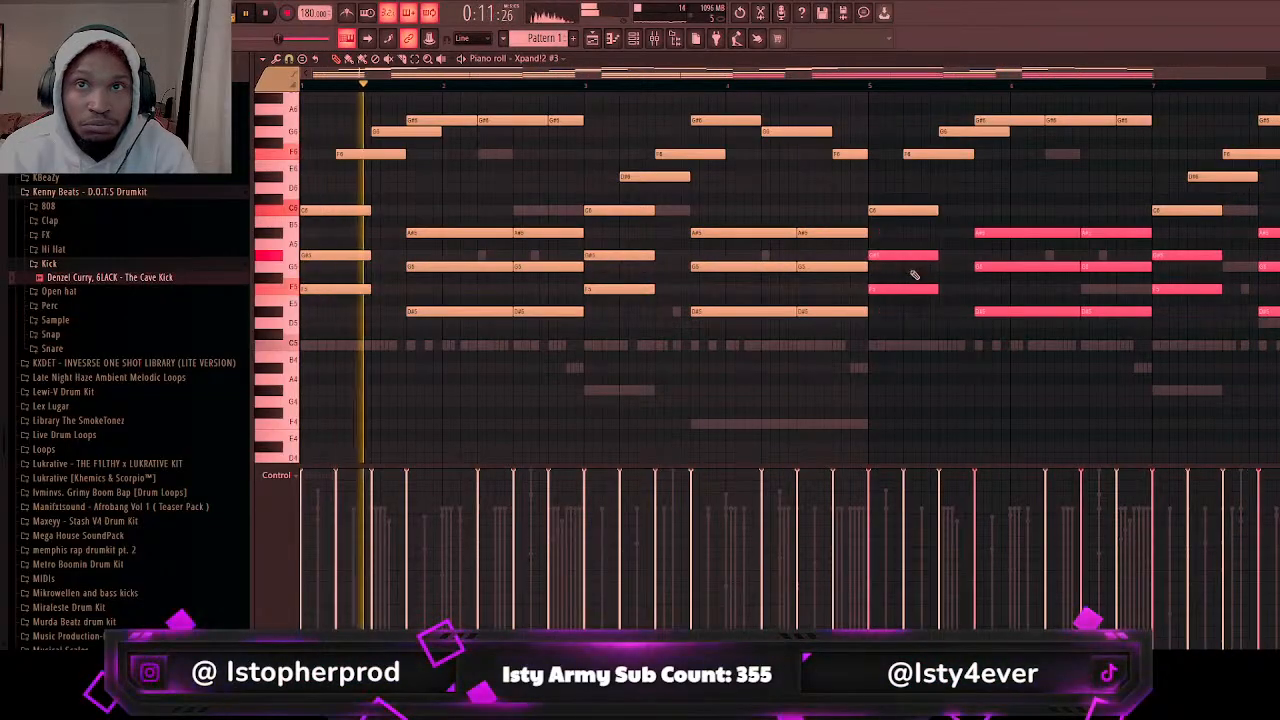
click(1038, 364)
right_click(1038, 364)
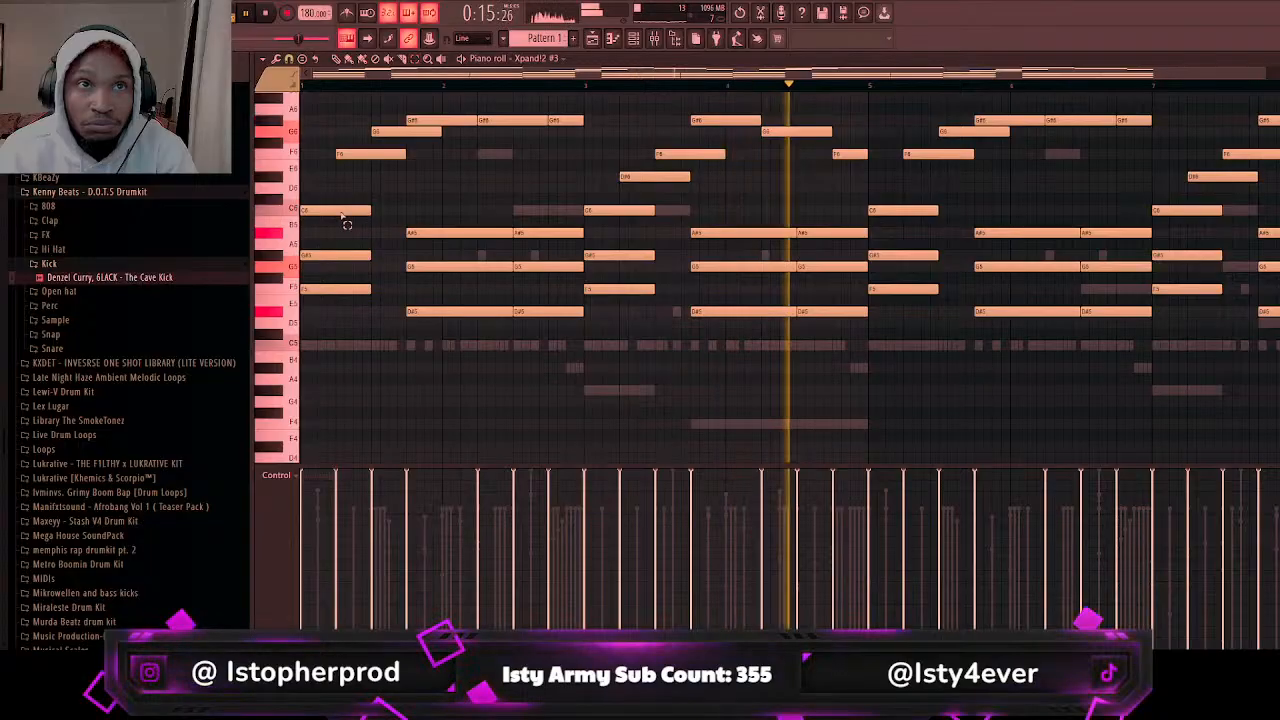
Step: Select all chord notes from D#5 to C6 across the pattern and strum them slightly
drag(343, 194, 548, 370)
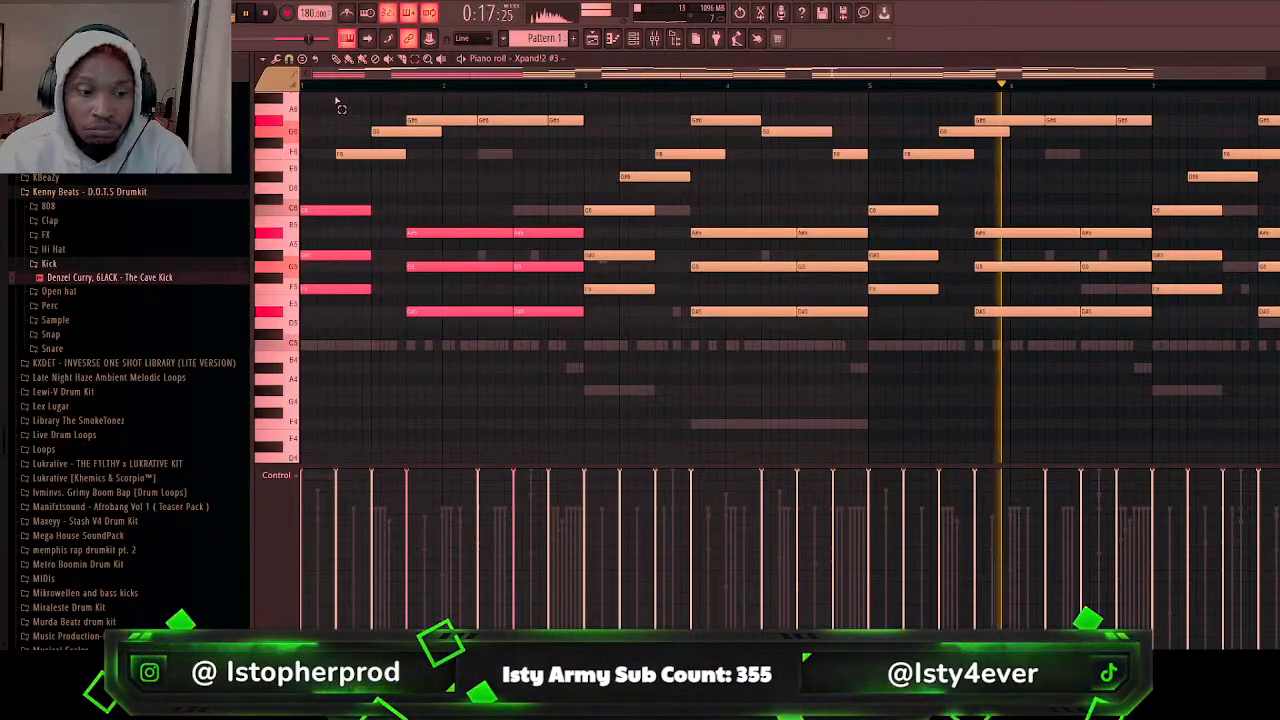
drag(283, 211, 297, 318)
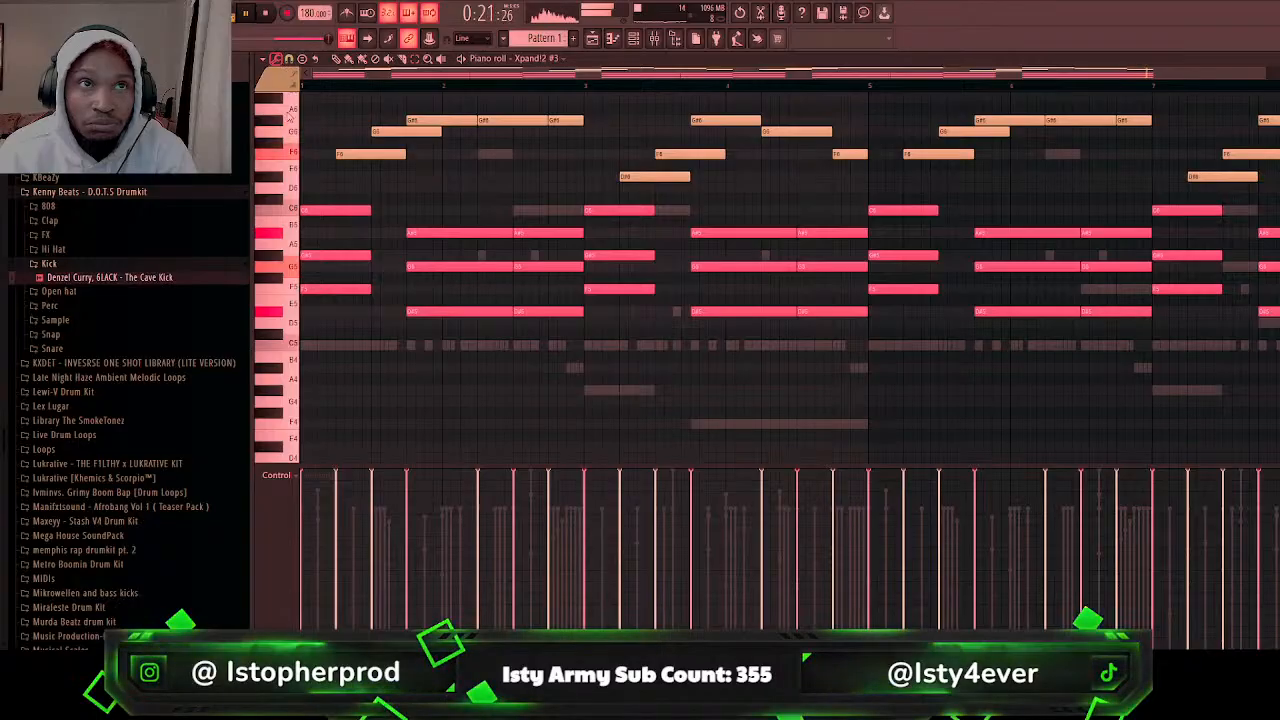
click(310, 210)
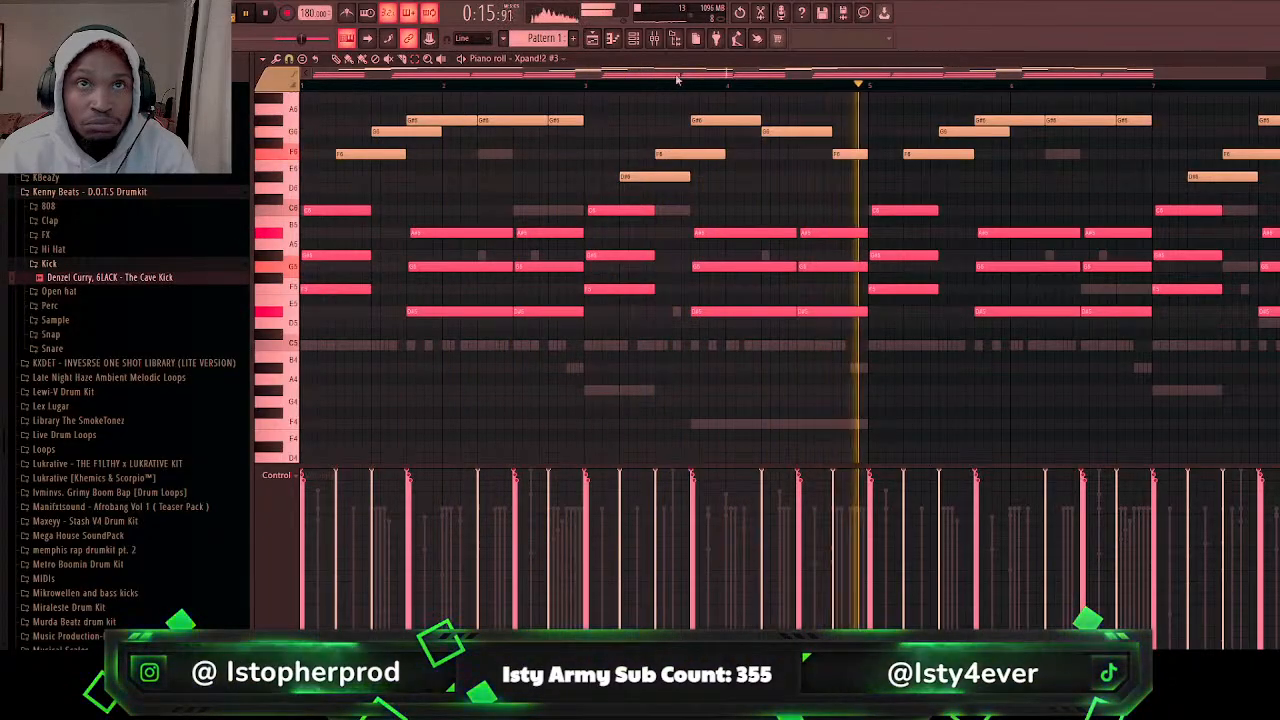
click(654, 39)
click(654, 39)
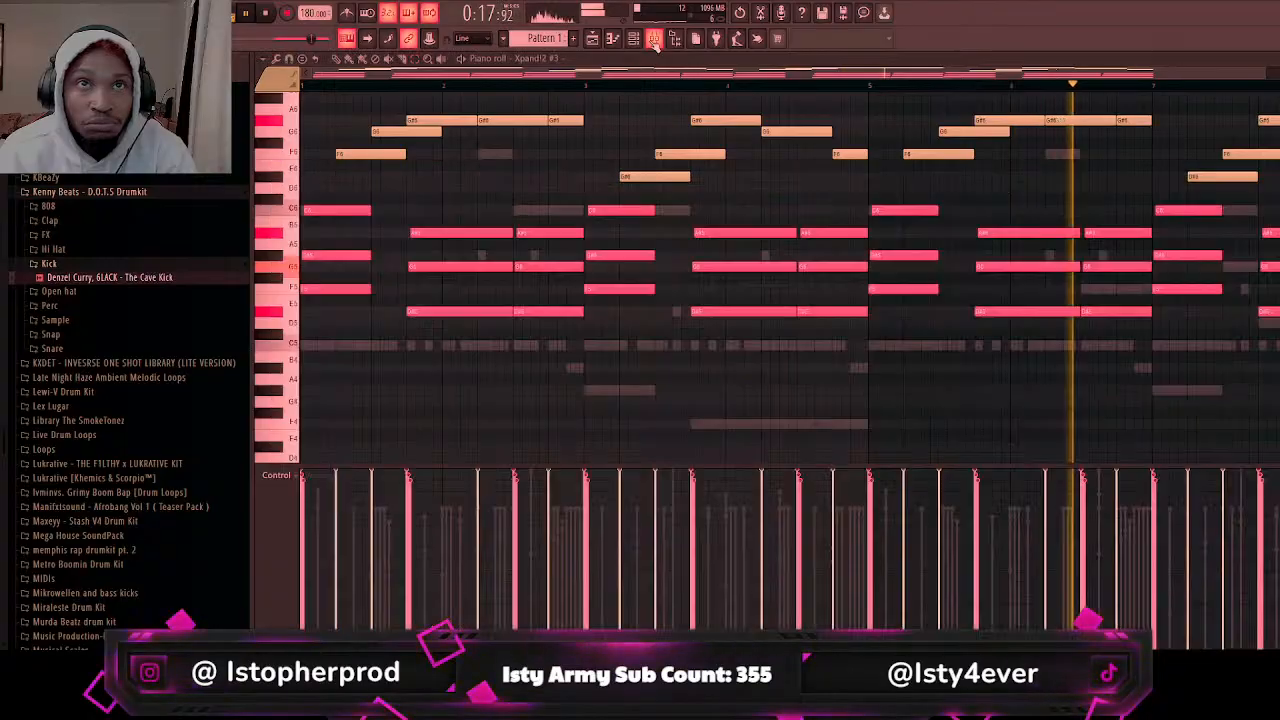
click(634, 38)
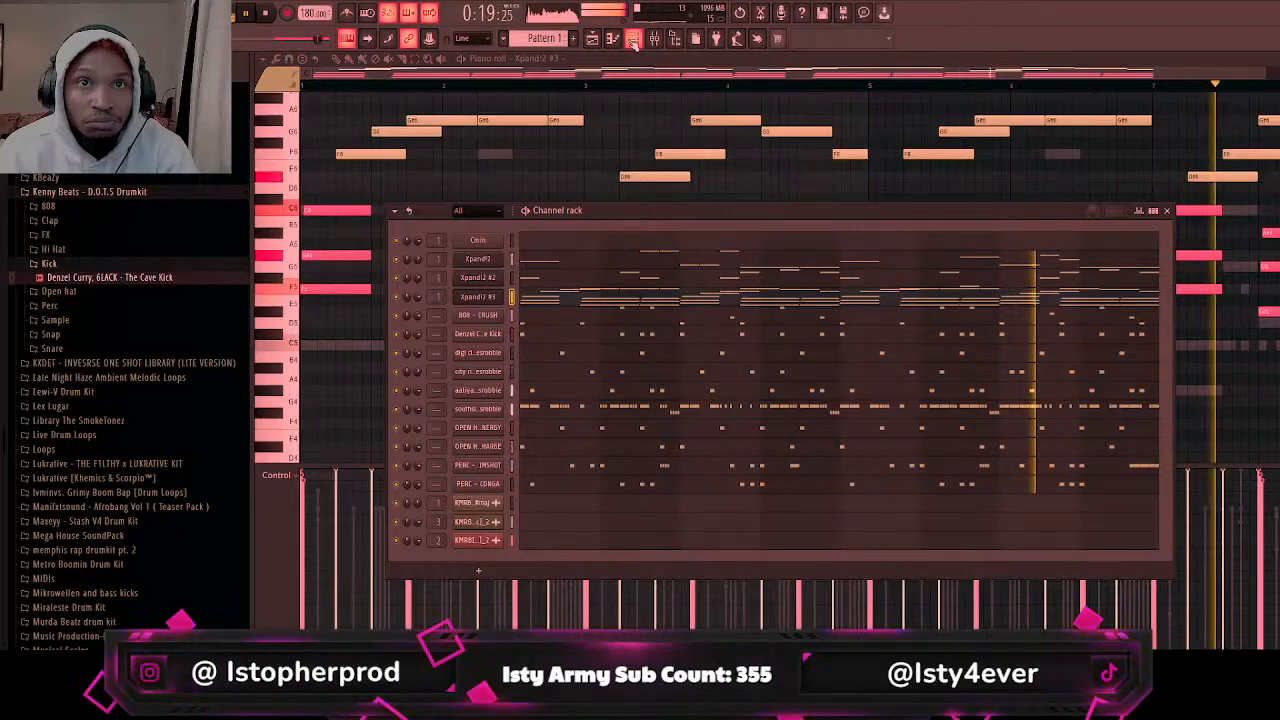
click(534, 69)
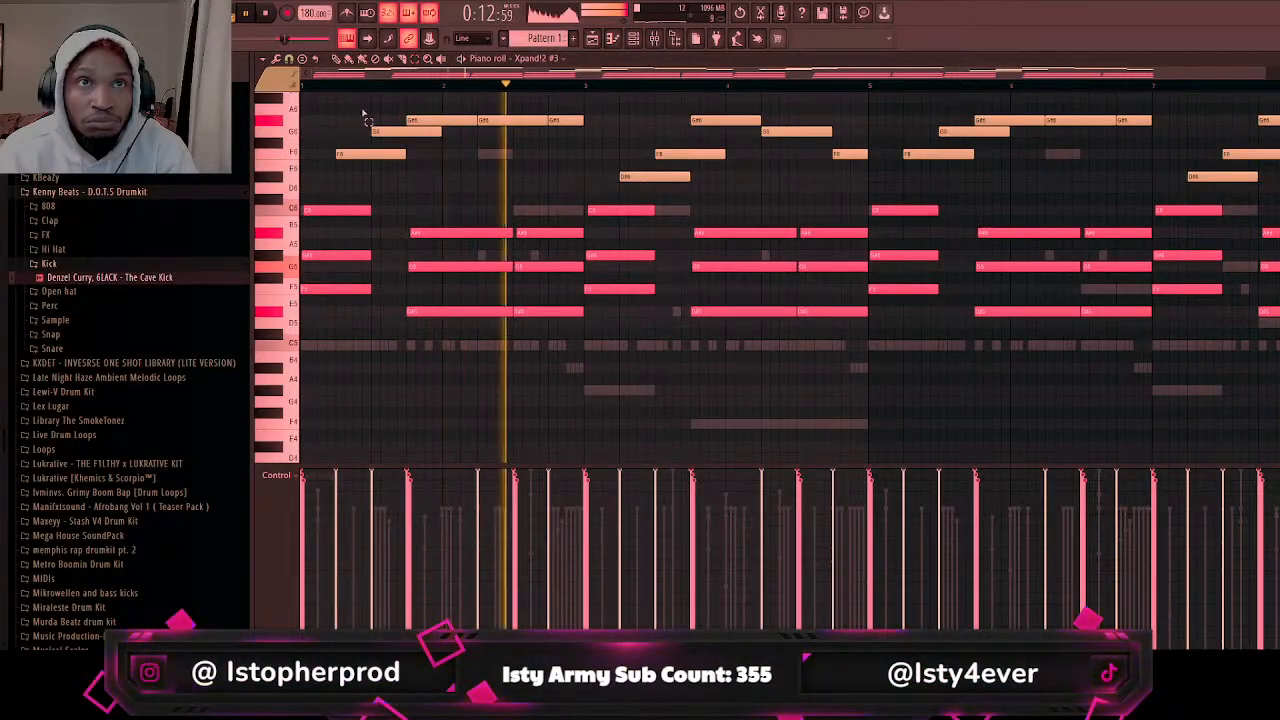
Step: Lower the velocity of the upper melody notes, D#6 to G#6, to an even level across the phrase and clear the selection
mouse_move(308, 101)
mouse_down()
mouse_move(1270, 146)
mouse_move(1272, 196)
mouse_up()
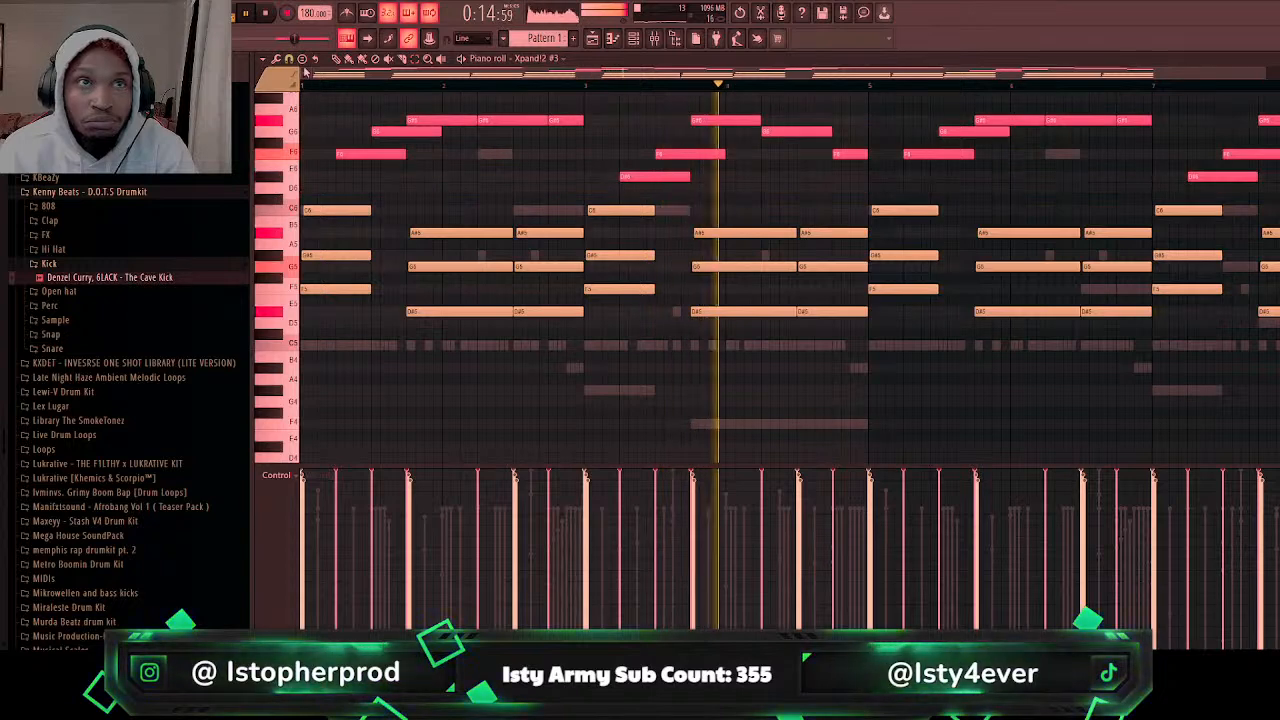
click(337, 61)
drag(316, 513, 1276, 518)
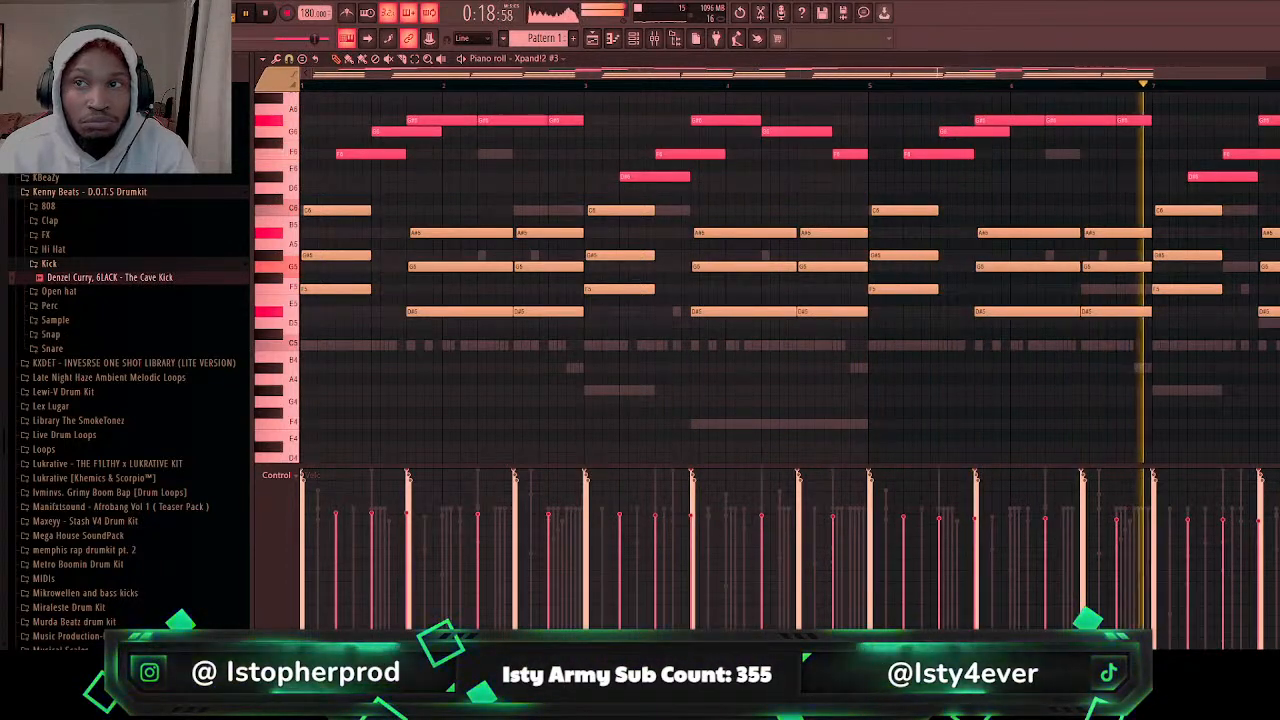
click(1262, 380)
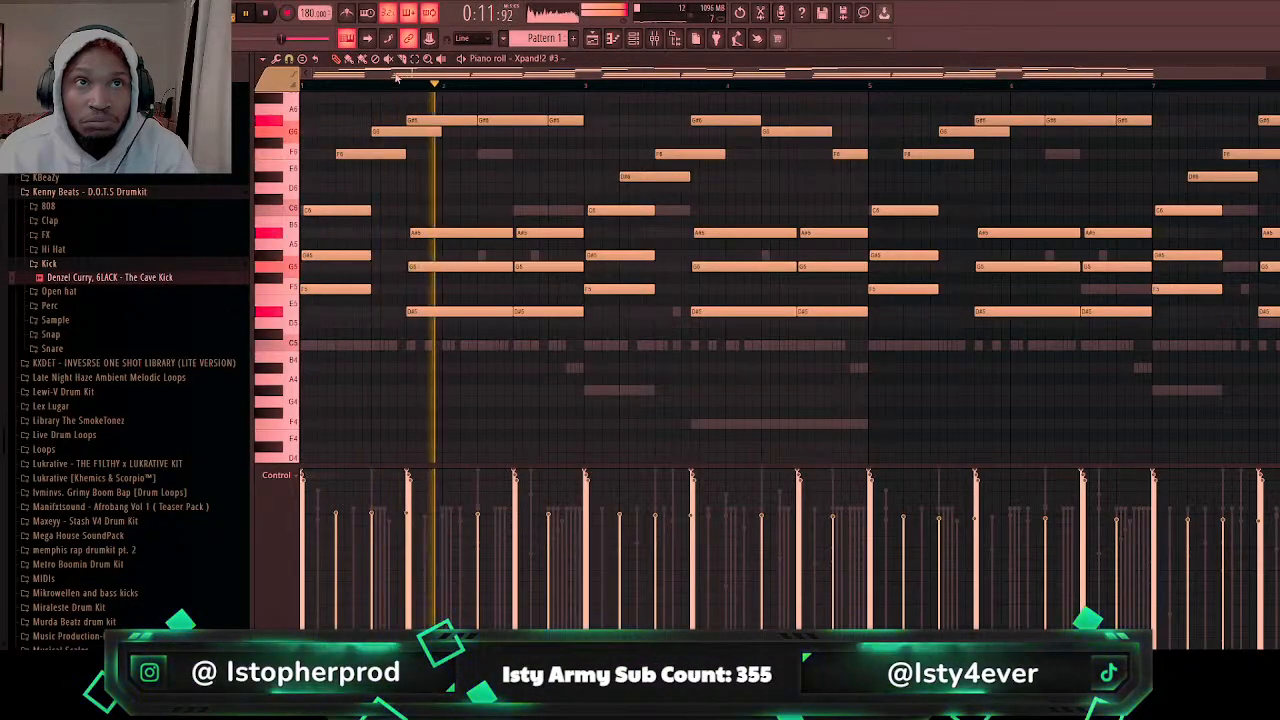
Step: Copy the strummed D#5 to C6 chord notes from Xpand!2 #3 into the piano roll of a new Xpand!2 channel
drag(271, 189, 272, 445)
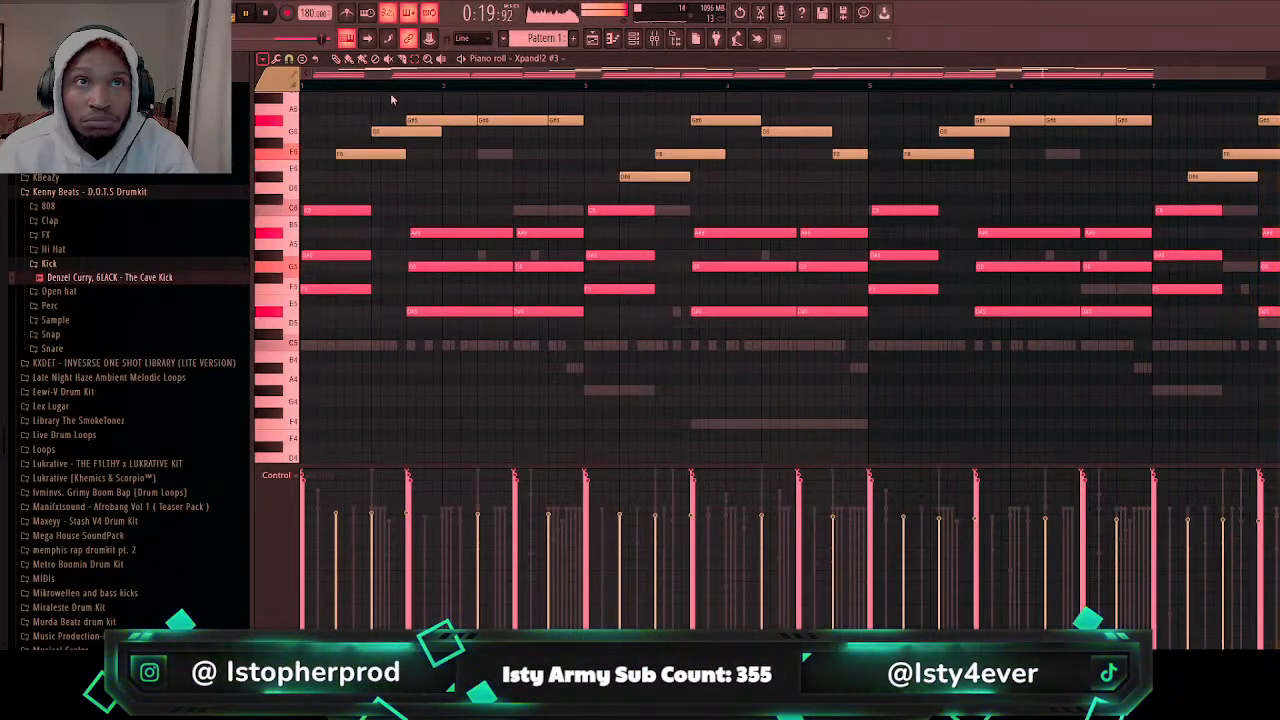
click(634, 39)
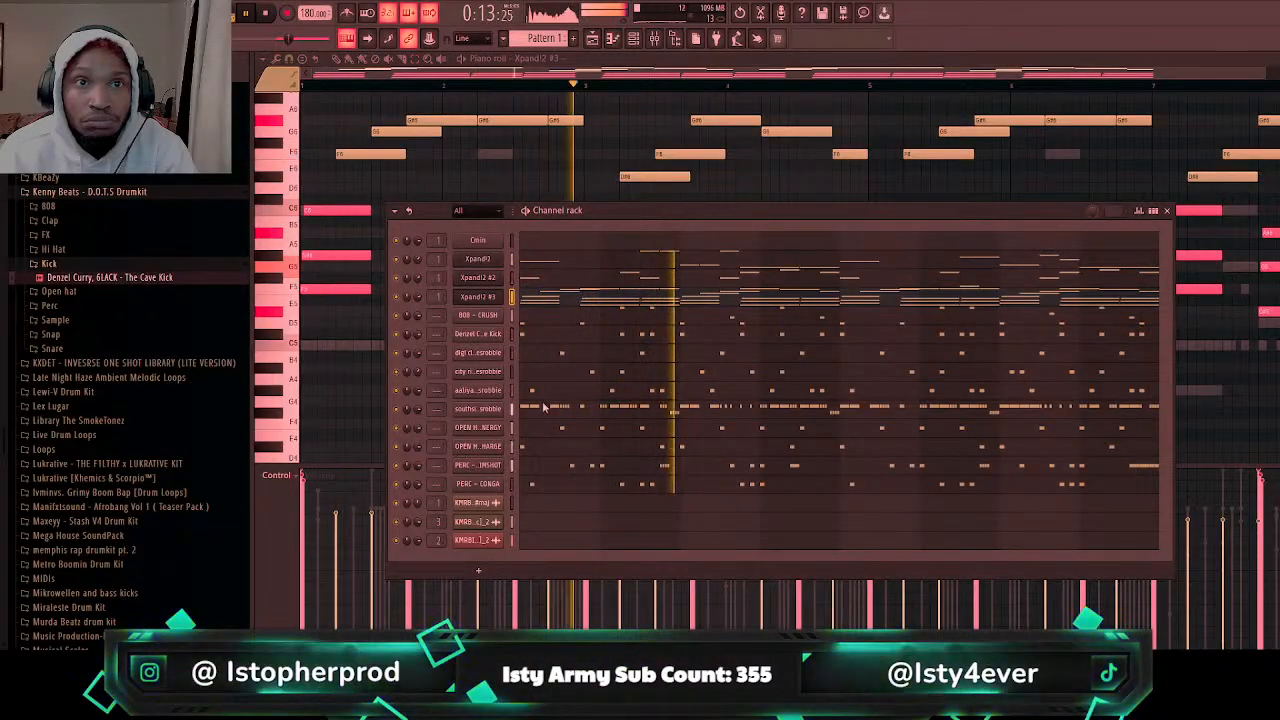
click(480, 297)
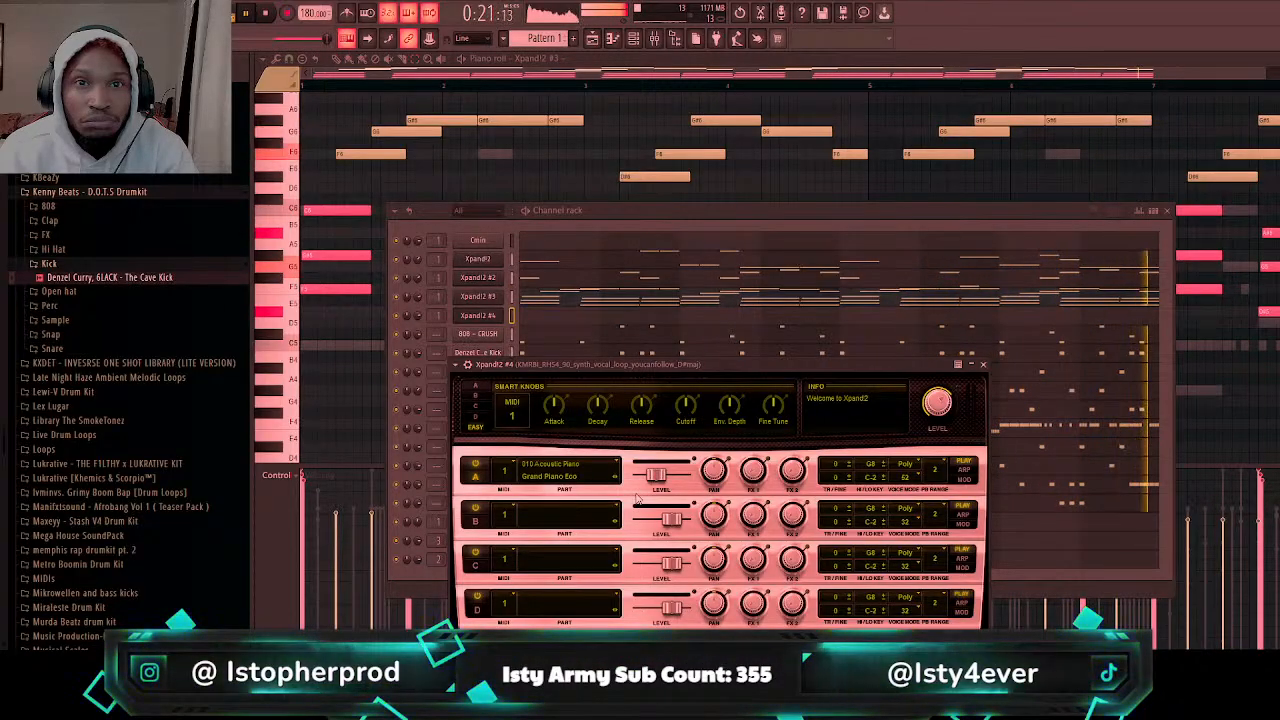
click(620, 341)
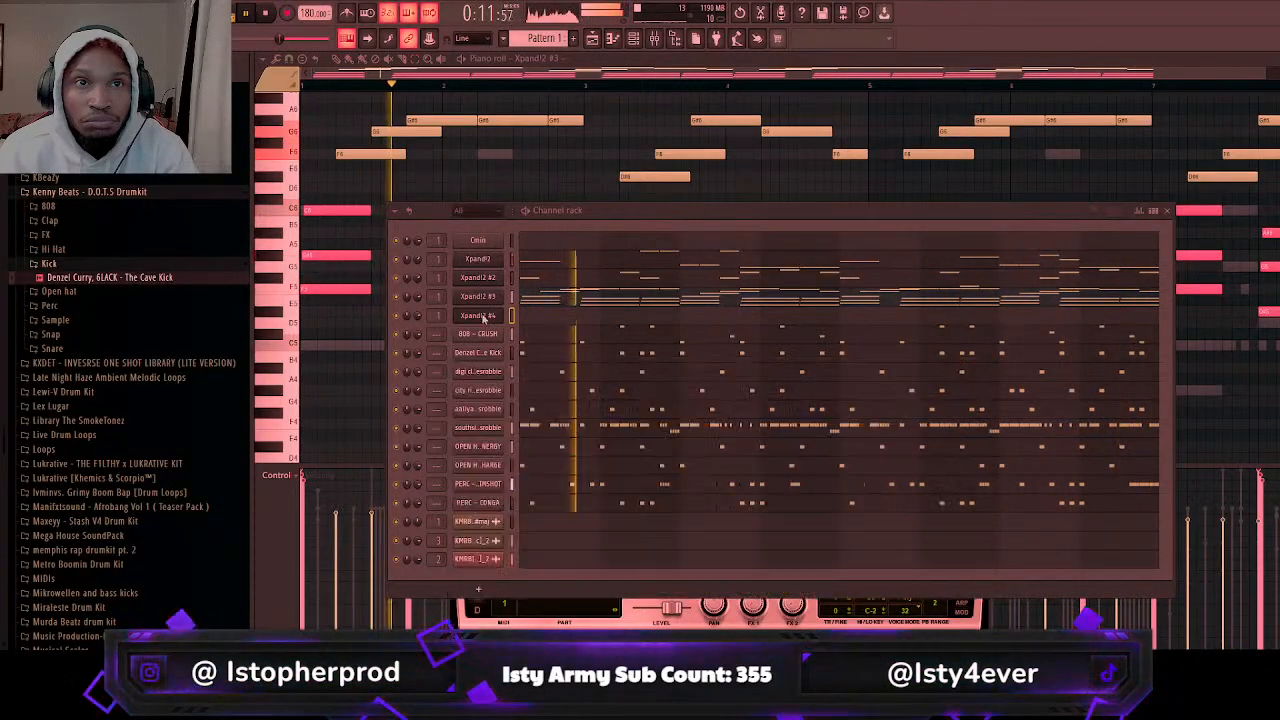
click(574, 318)
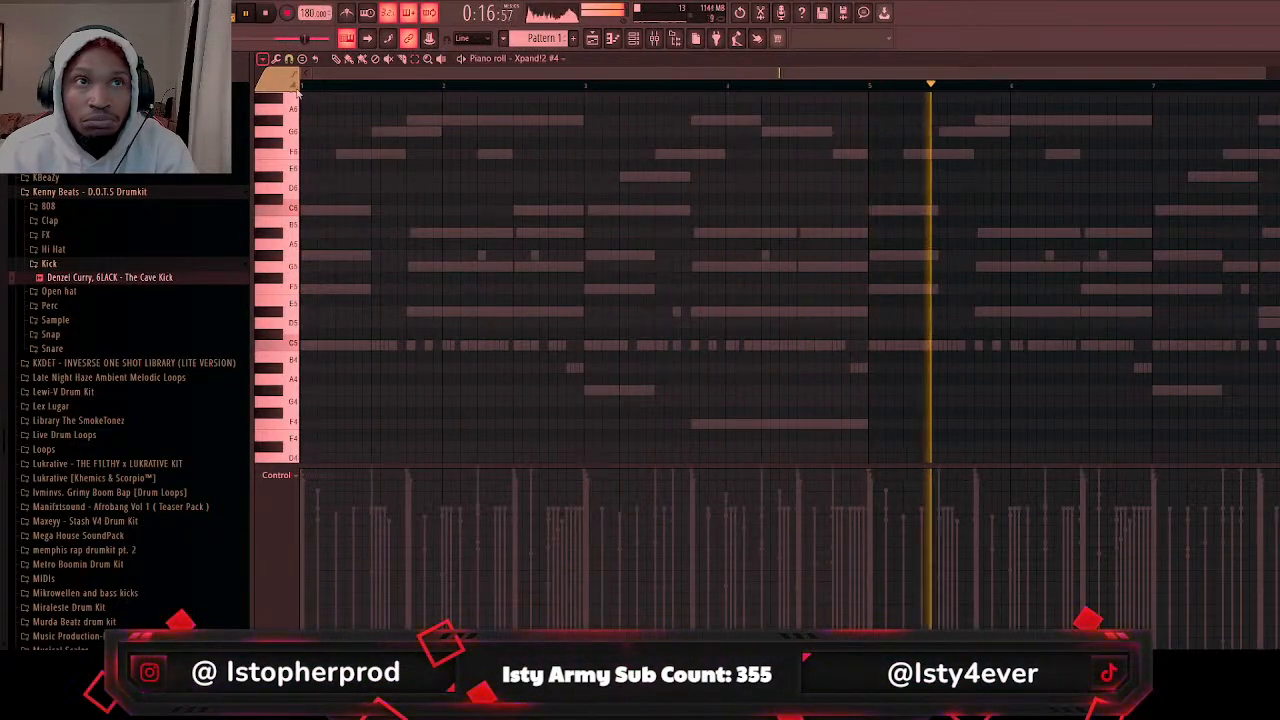
key(ctrl+v)
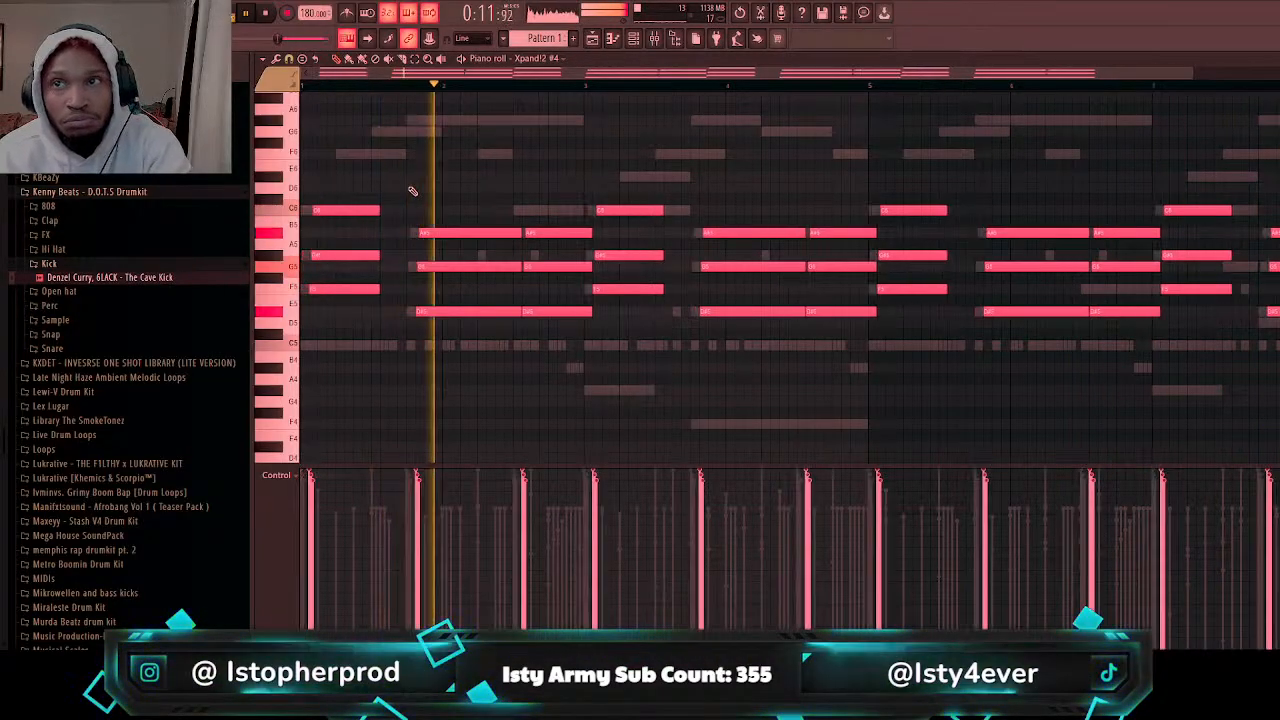
Step: Try shifting the pasted chords one beat later and move them back to the start of bar 1
key(shift+Right)
key(shift+Right)
key(shift+Right)
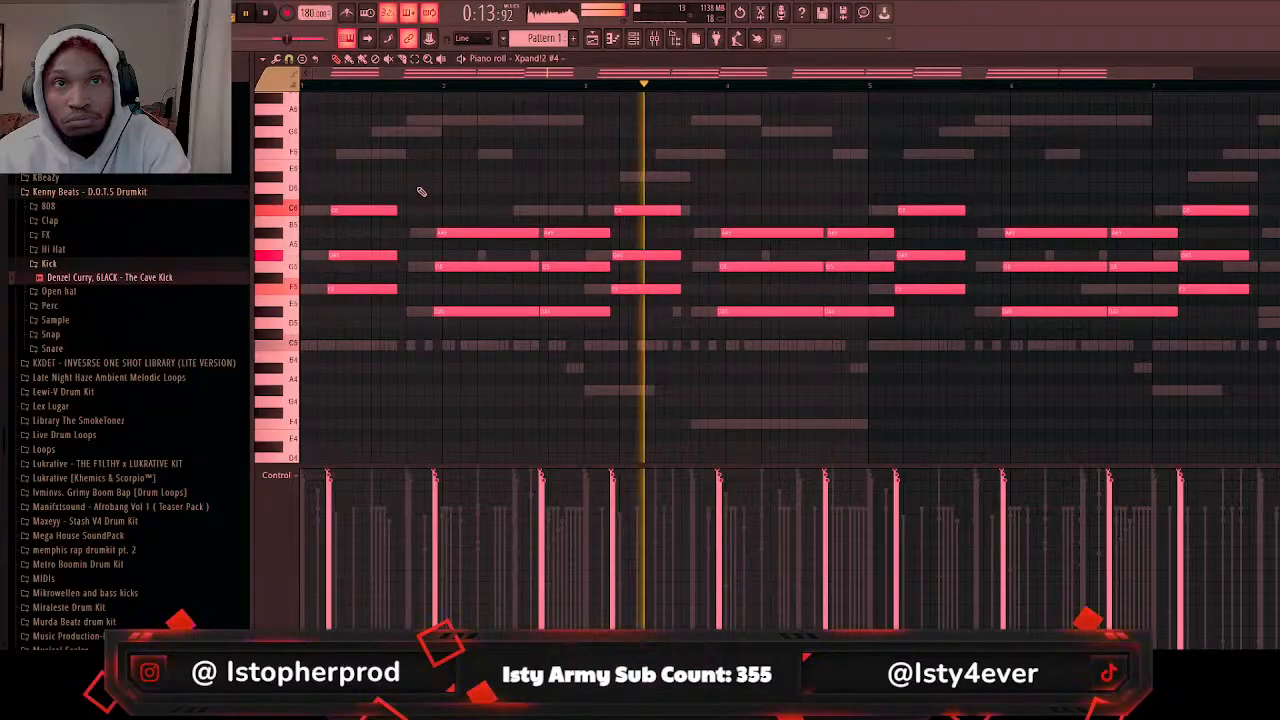
key(shift+Right)
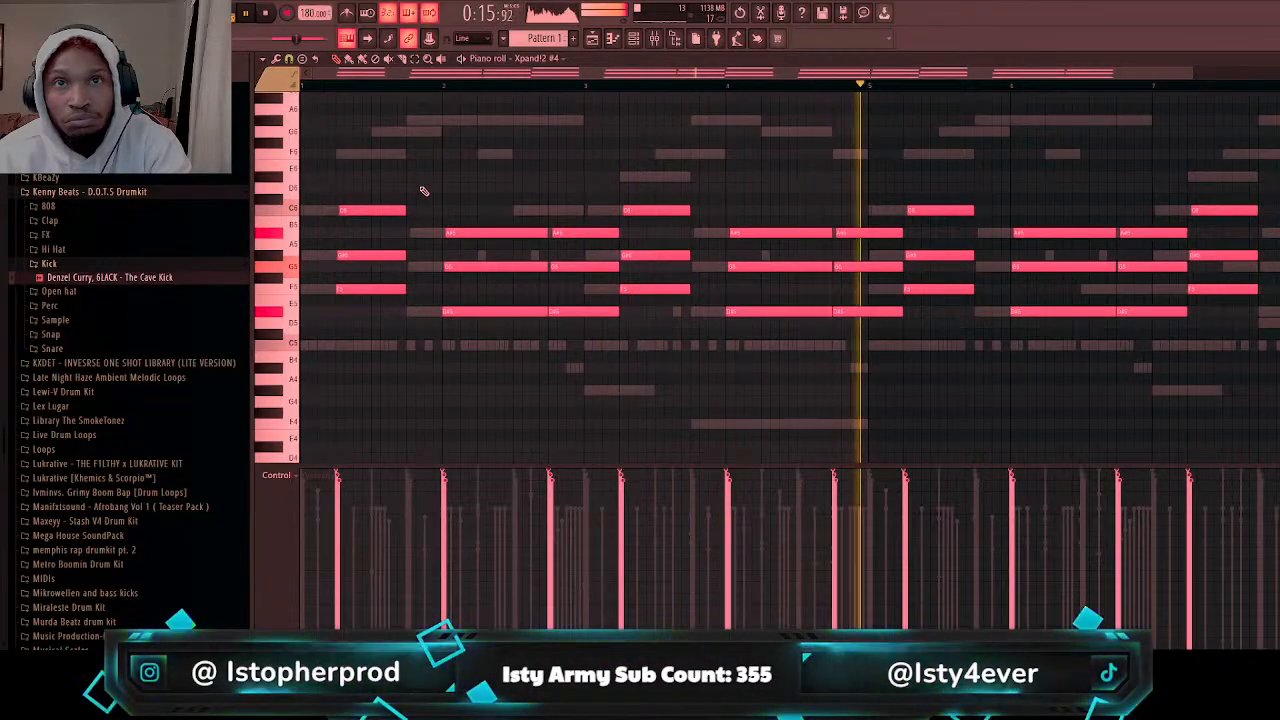
key(shift+Left)
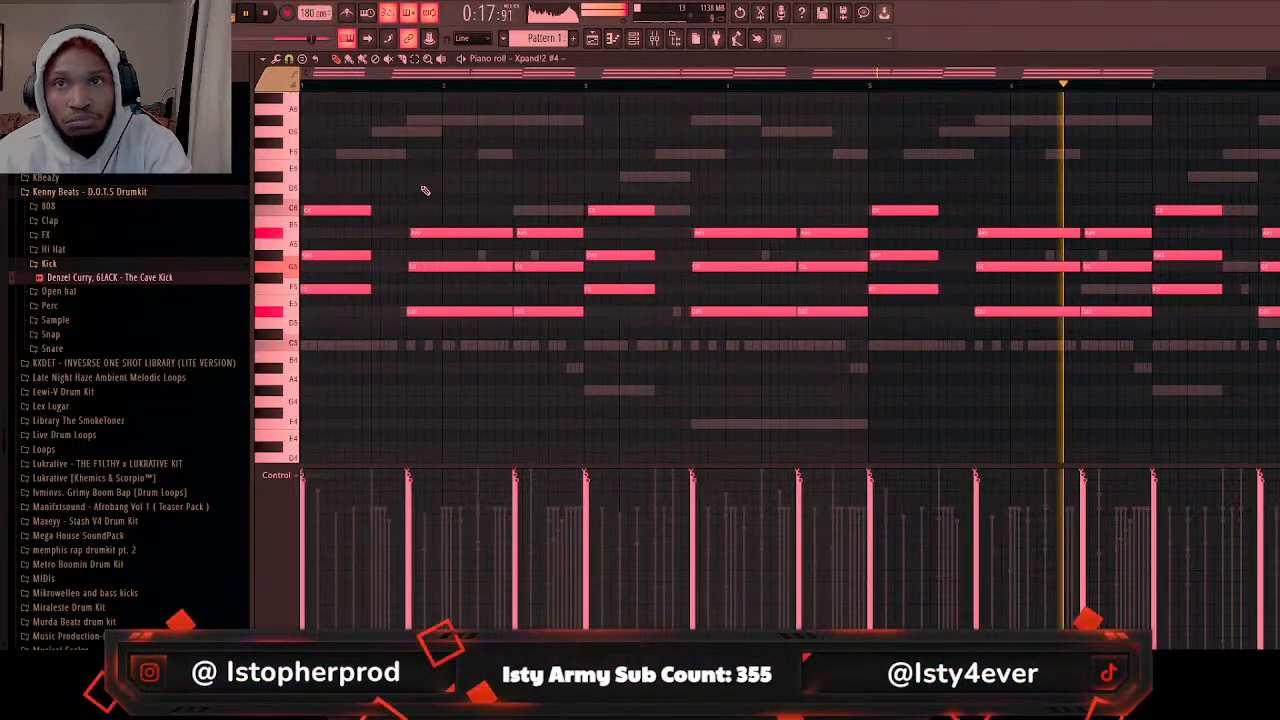
Step: Extend the first F5–G#5–C6 chord to meet the next chord and delete every chord from bar 3 onward
right_click(338, 256)
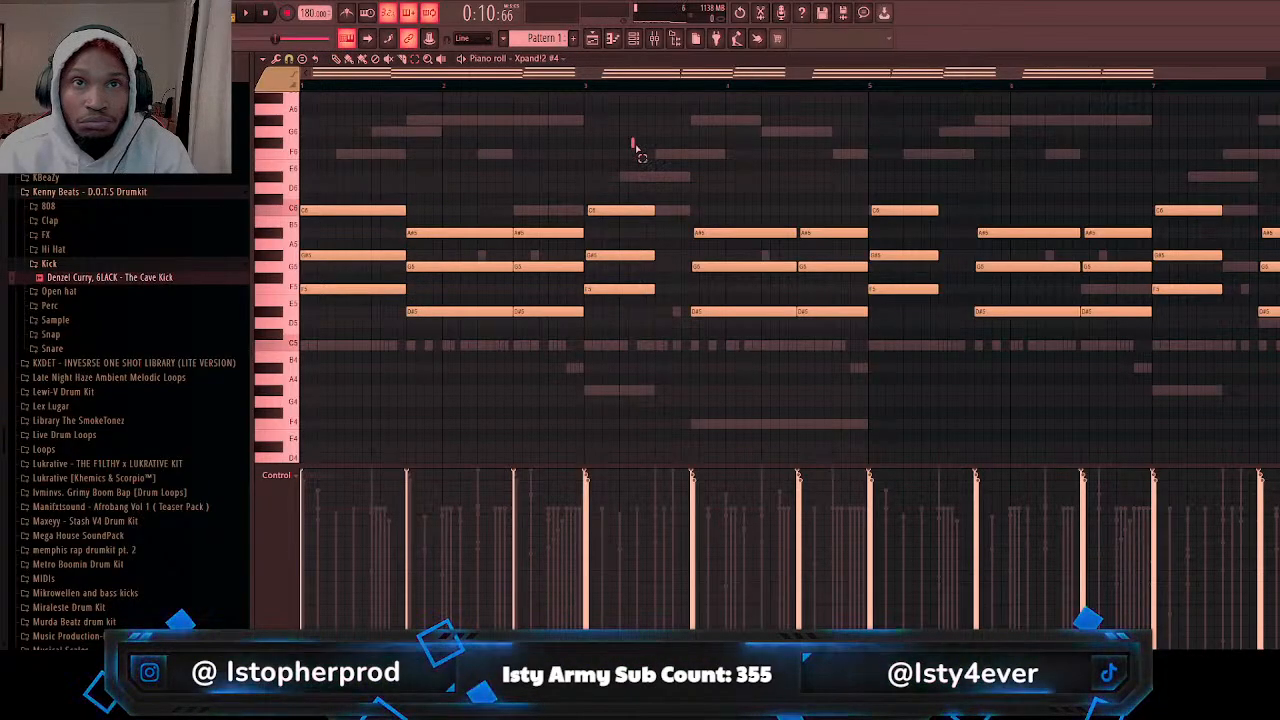
drag(633, 148, 1278, 408)
key(Delete)
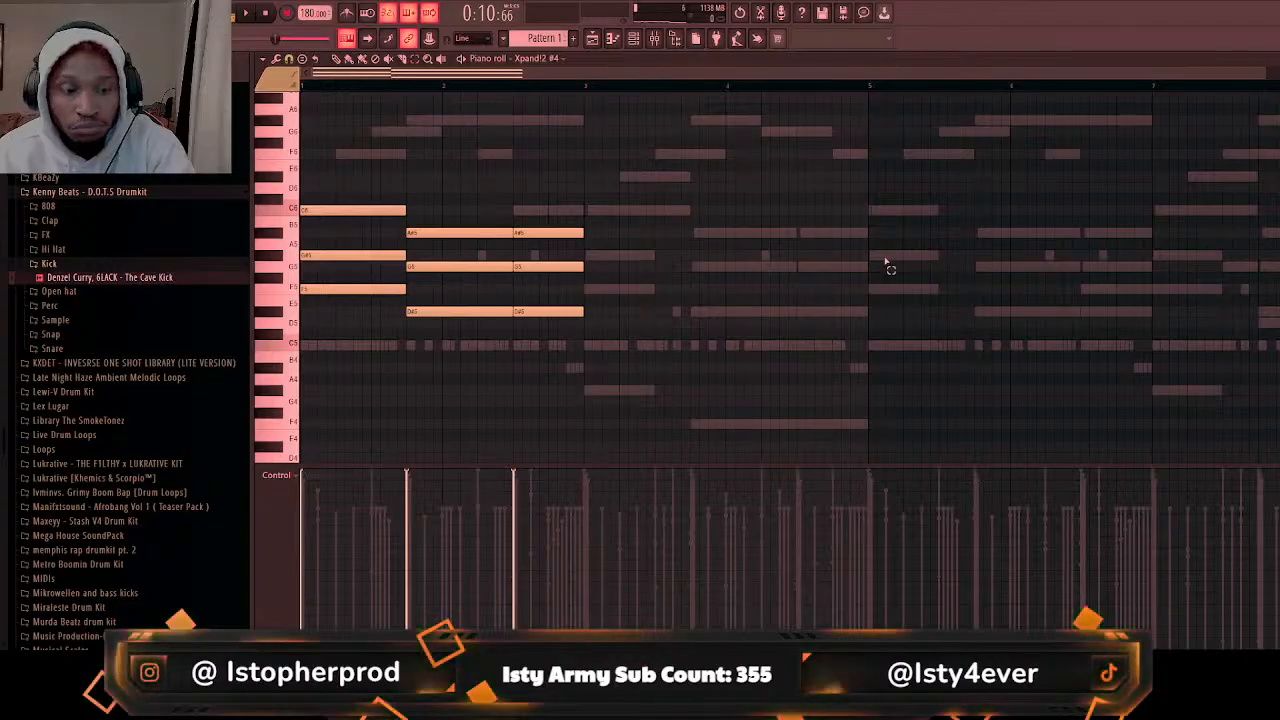
Step: Duplicate the two-bar chord phrase repeatedly to fill the rest of the pattern, playing it back
key(ctrl+b)
key(space)
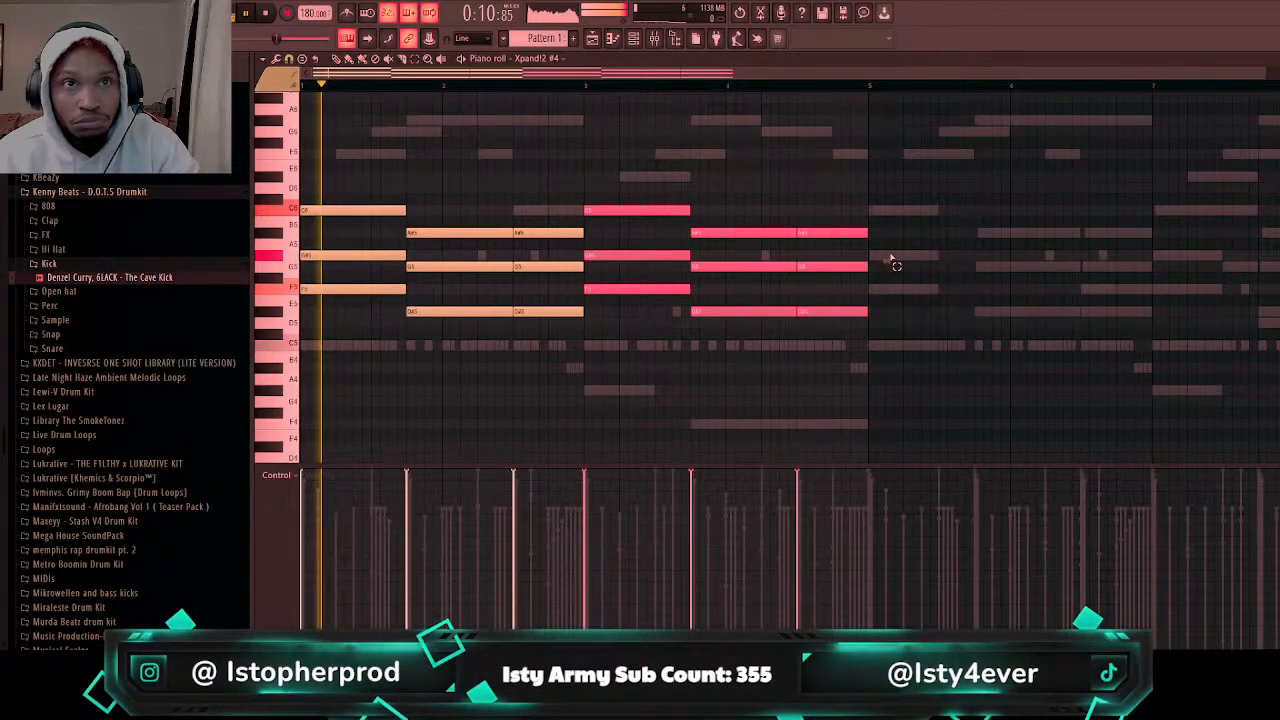
click(796, 216)
key(ctrl+b)
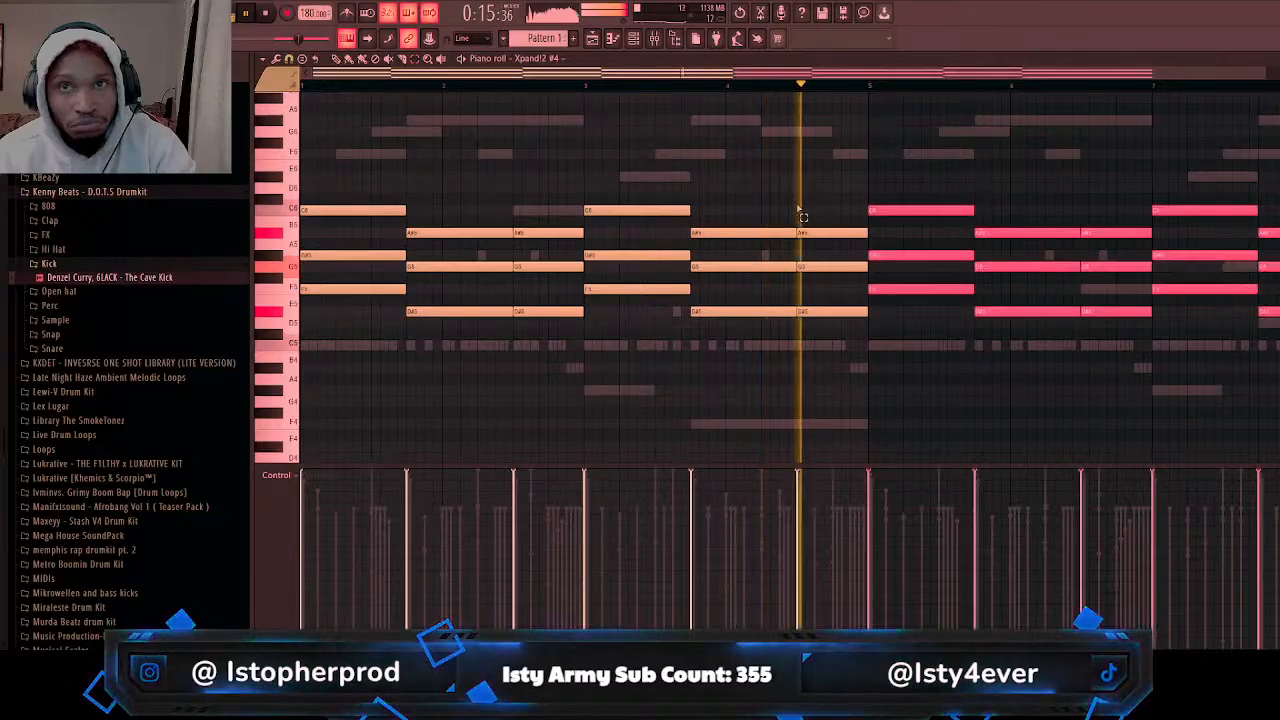
Step: Open the Xpand!2 #4 instrument from the channel rack and replace it with ElectraX on the same chord channel
click(634, 38)
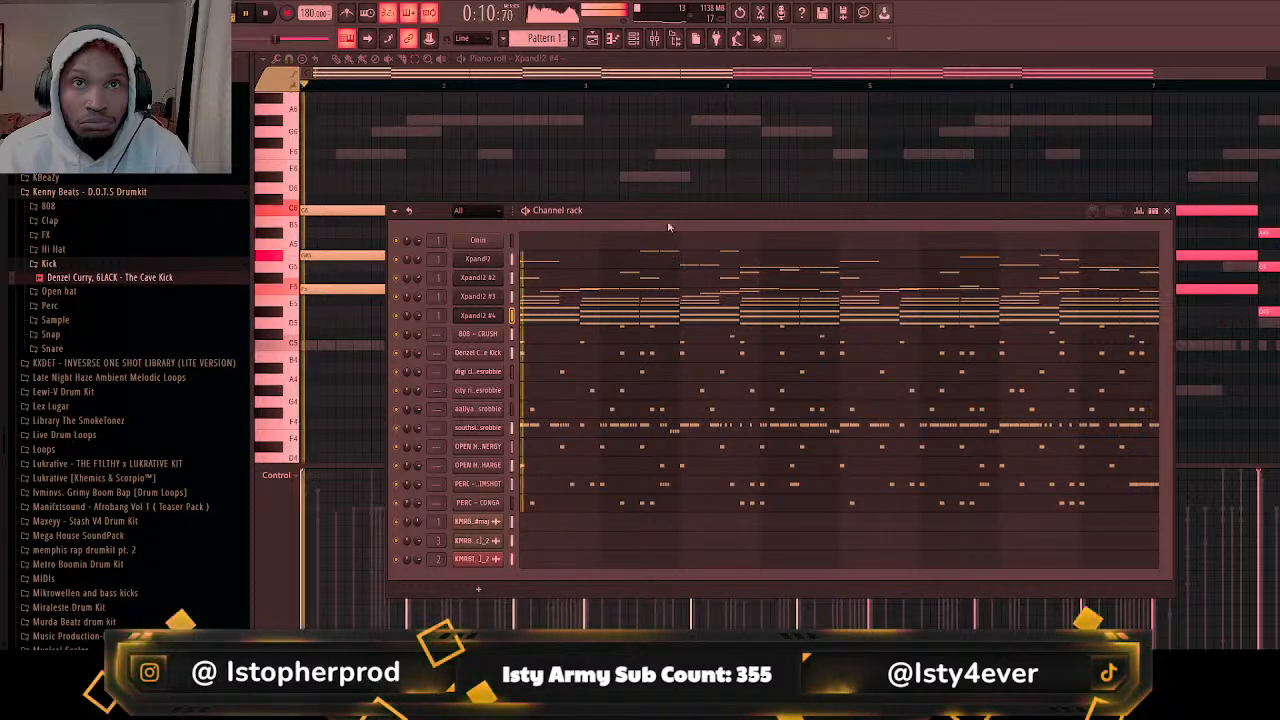
click(483, 315)
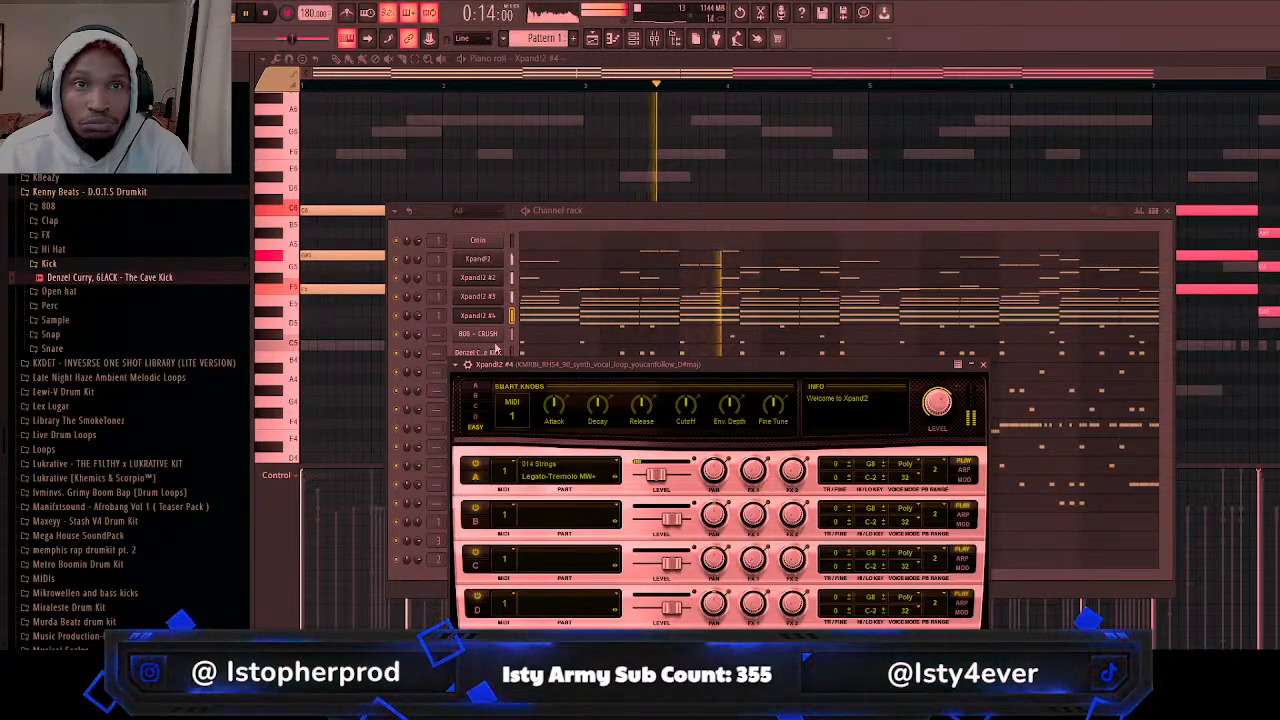
click(663, 322)
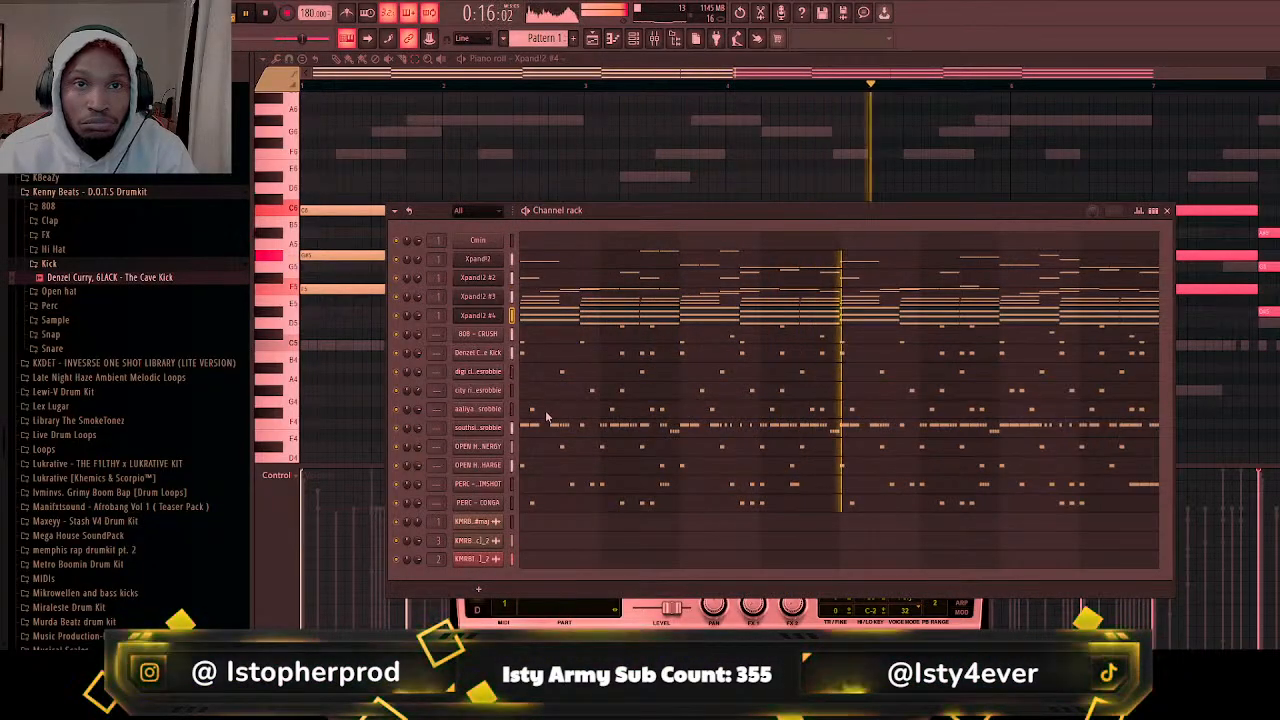
key(ctrl+z)
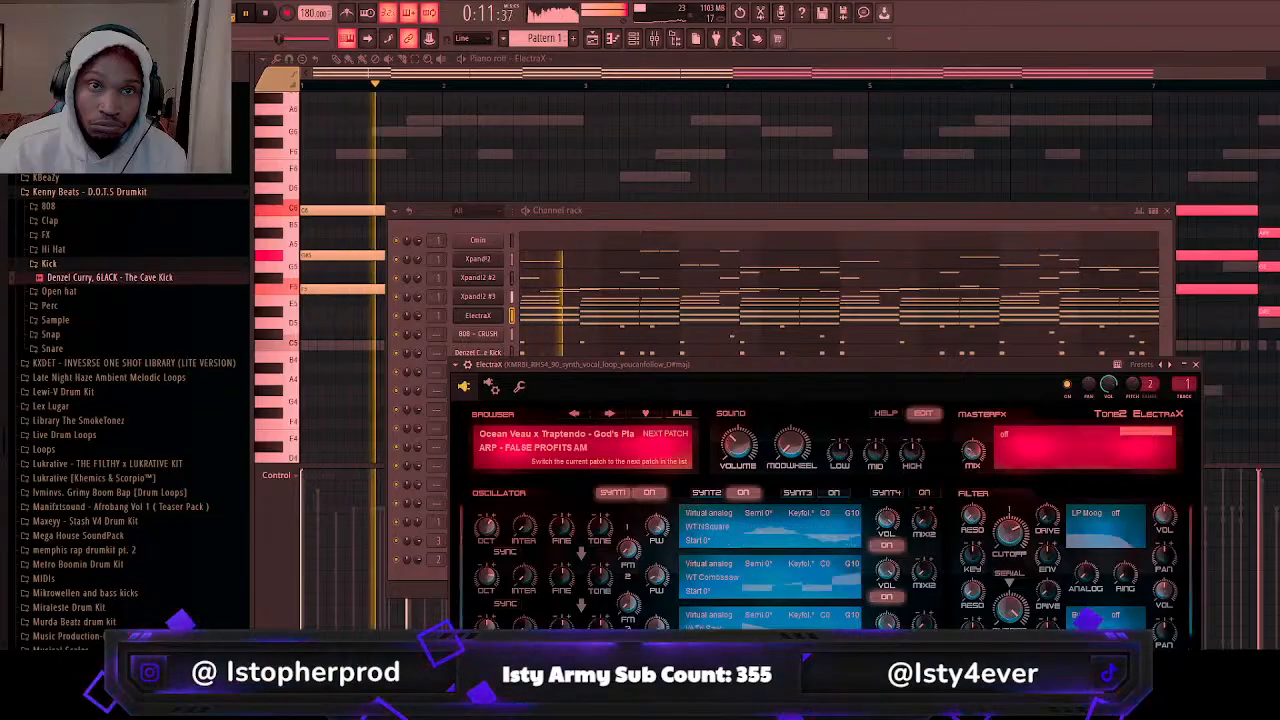
Step: Audition ElectraX ARP patches such as FlexFiles, FWutTheyThink, HORROR SCENE AM and SmartIsSexy against the chords
click(610, 413)
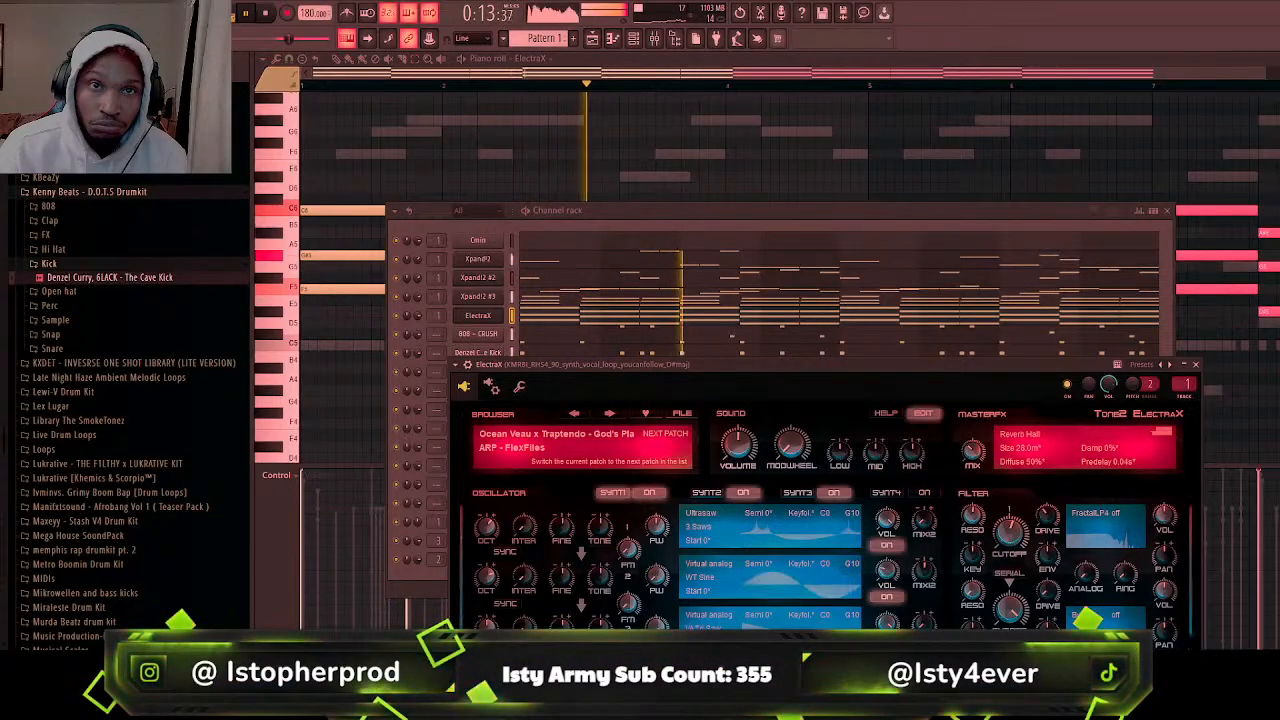
click(610, 413)
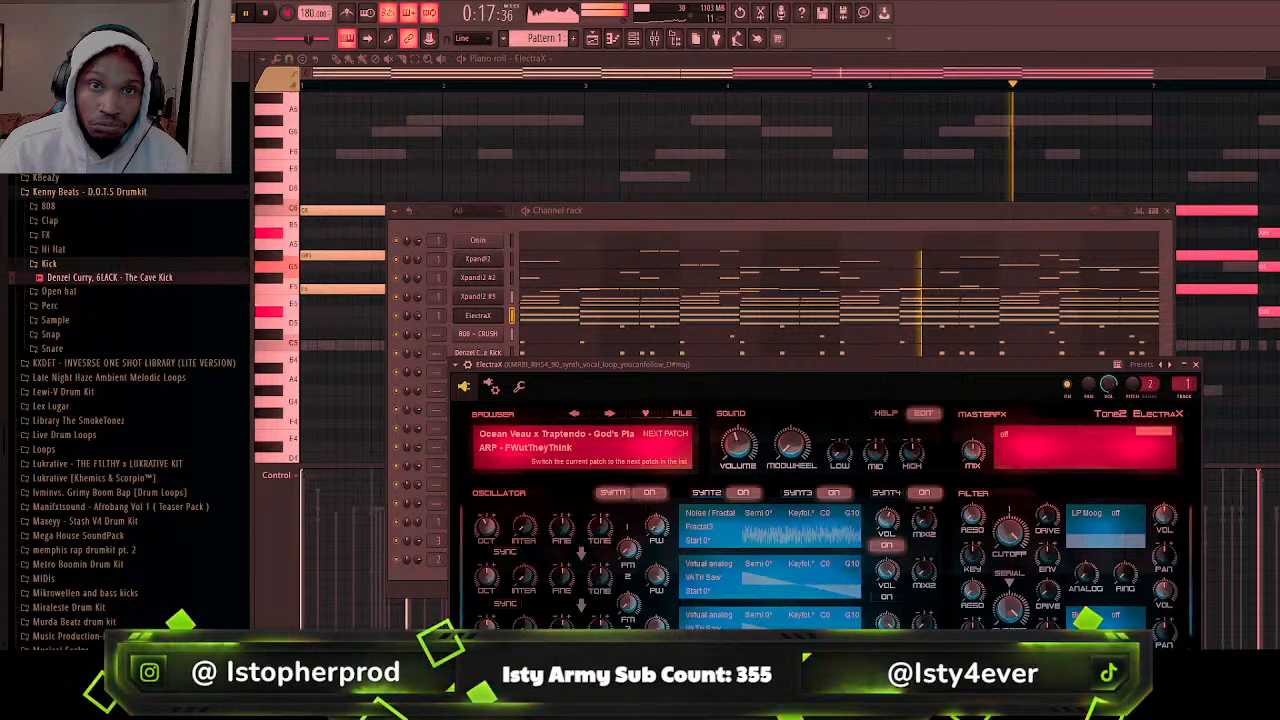
click(610, 413)
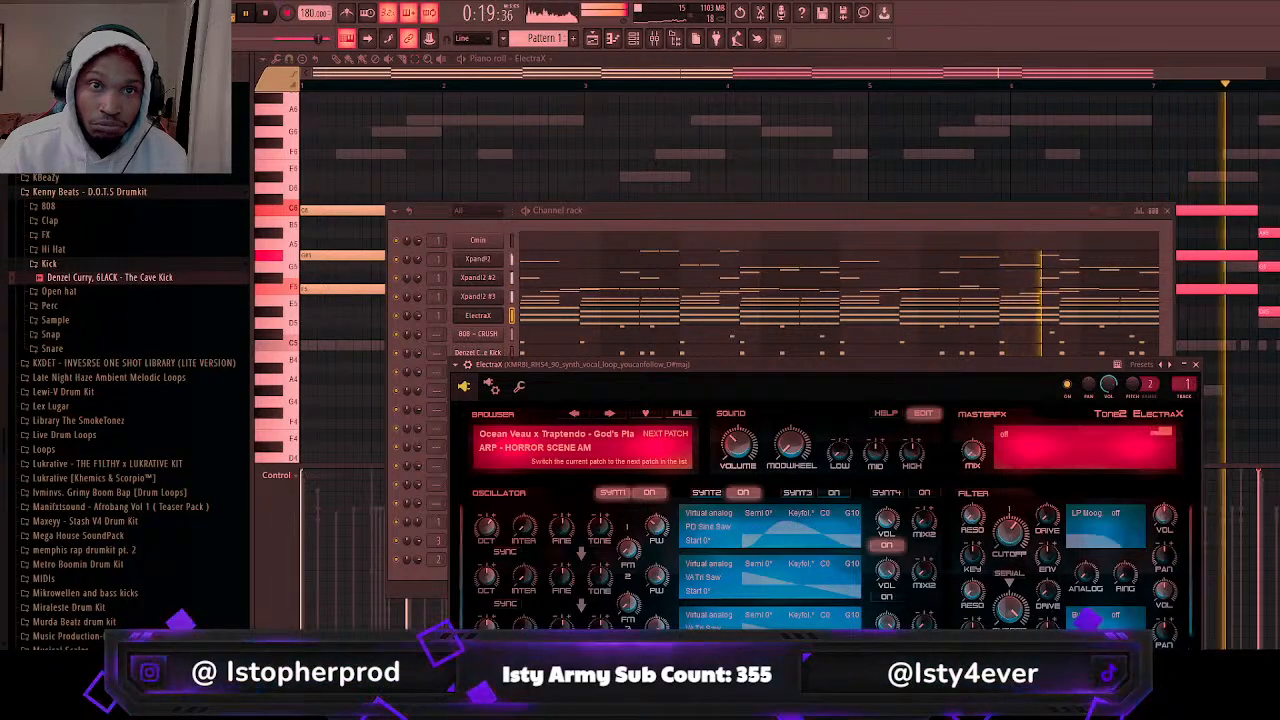
click(610, 413)
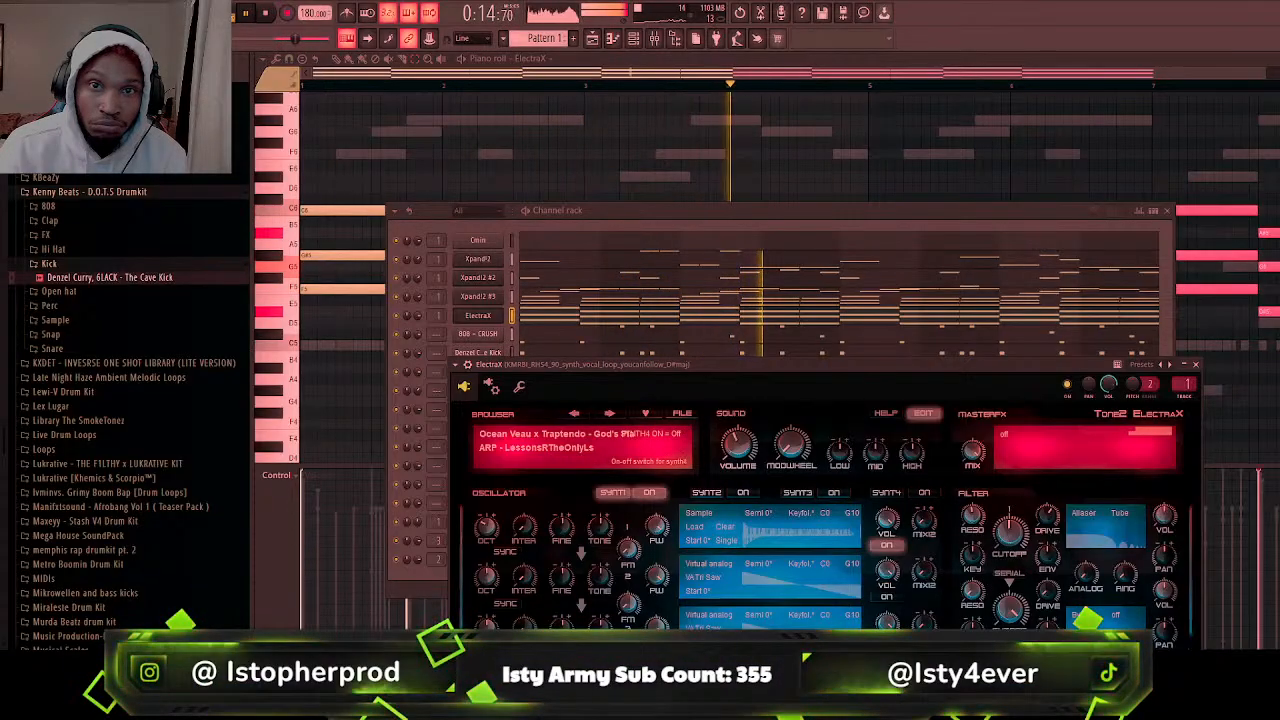
click(743, 492)
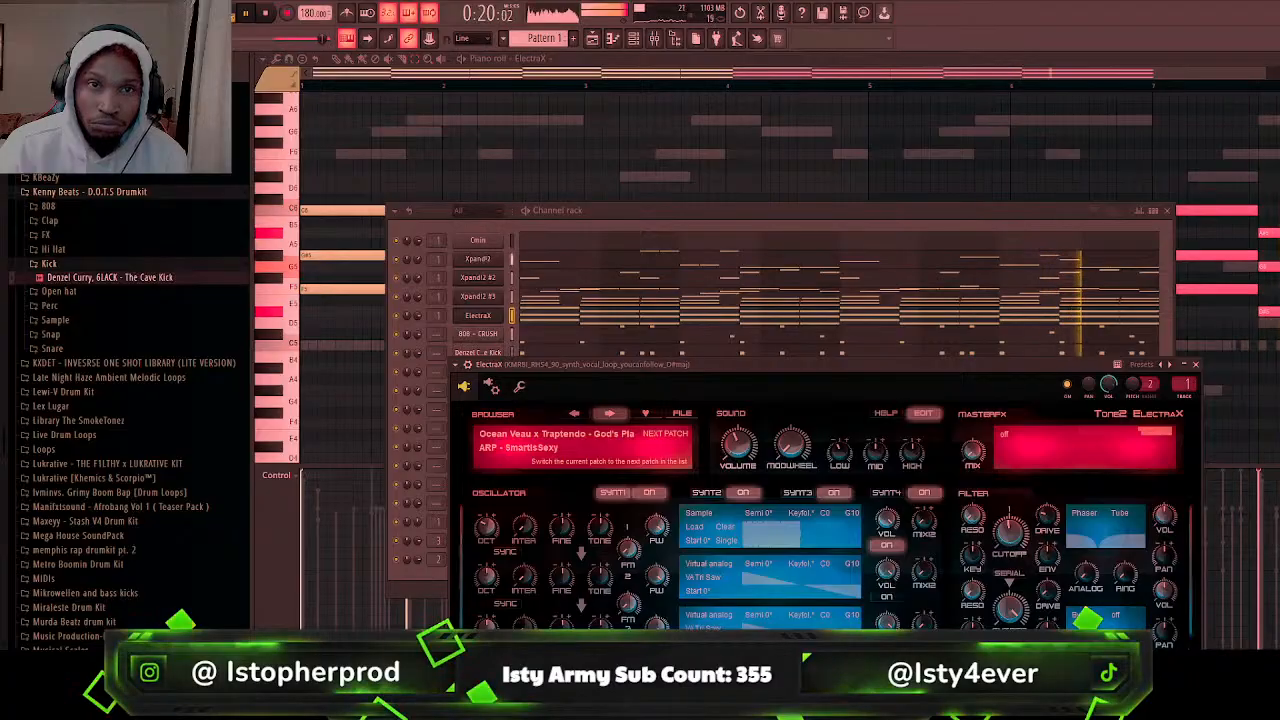
click(574, 413)
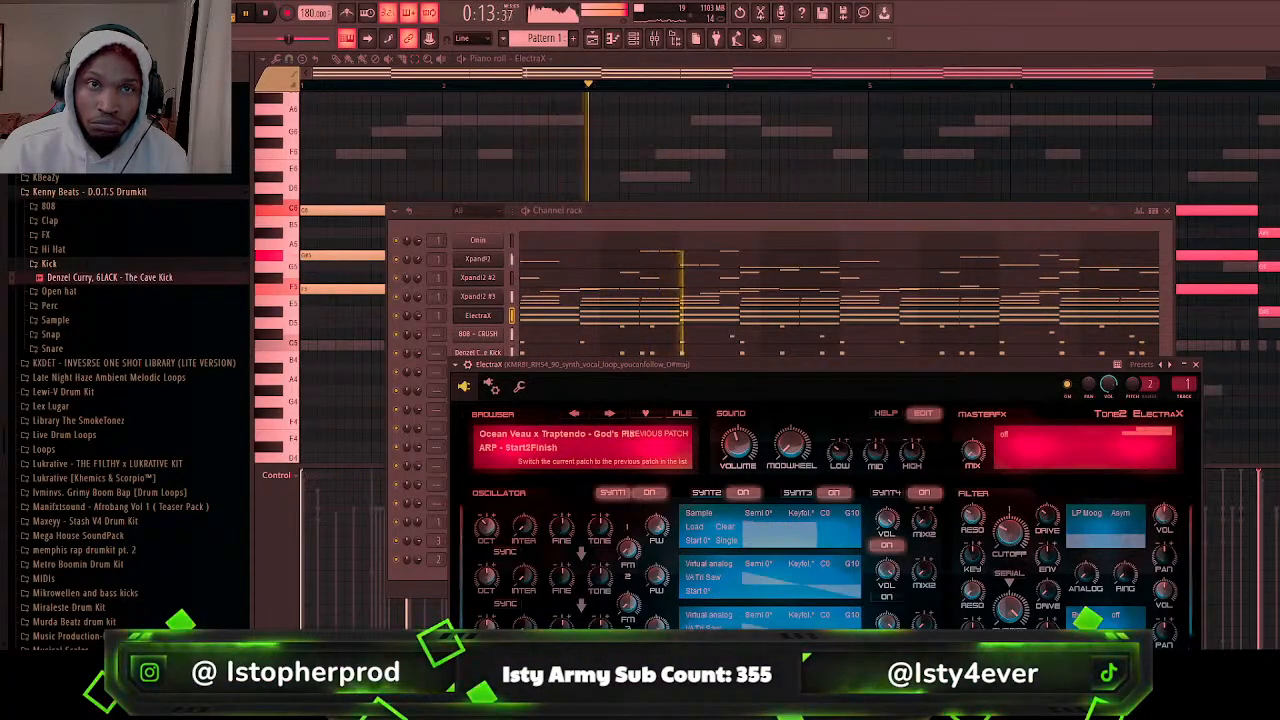
Step: Move the channel rack up, reopen ElectraX and load PLUCK - TakeTheLead from the Ocean Veau - Enigmatik XP bank
click(400, 281)
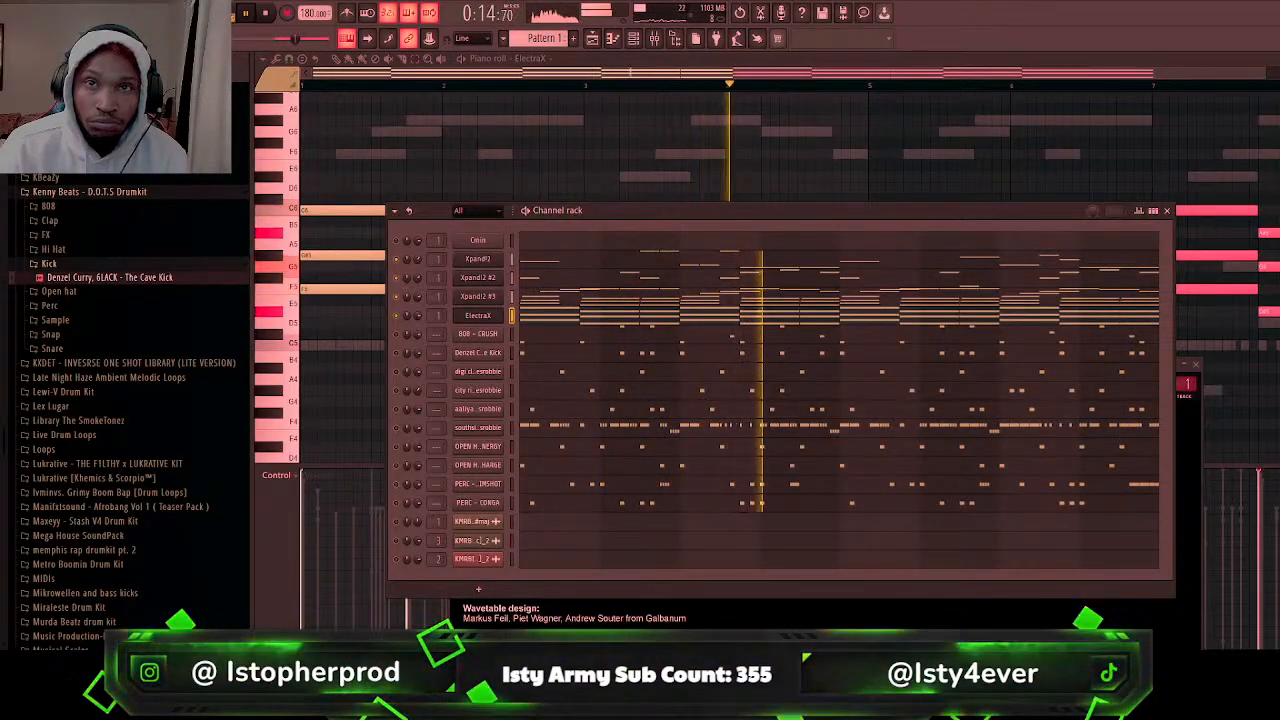
drag(885, 213, 876, 168)
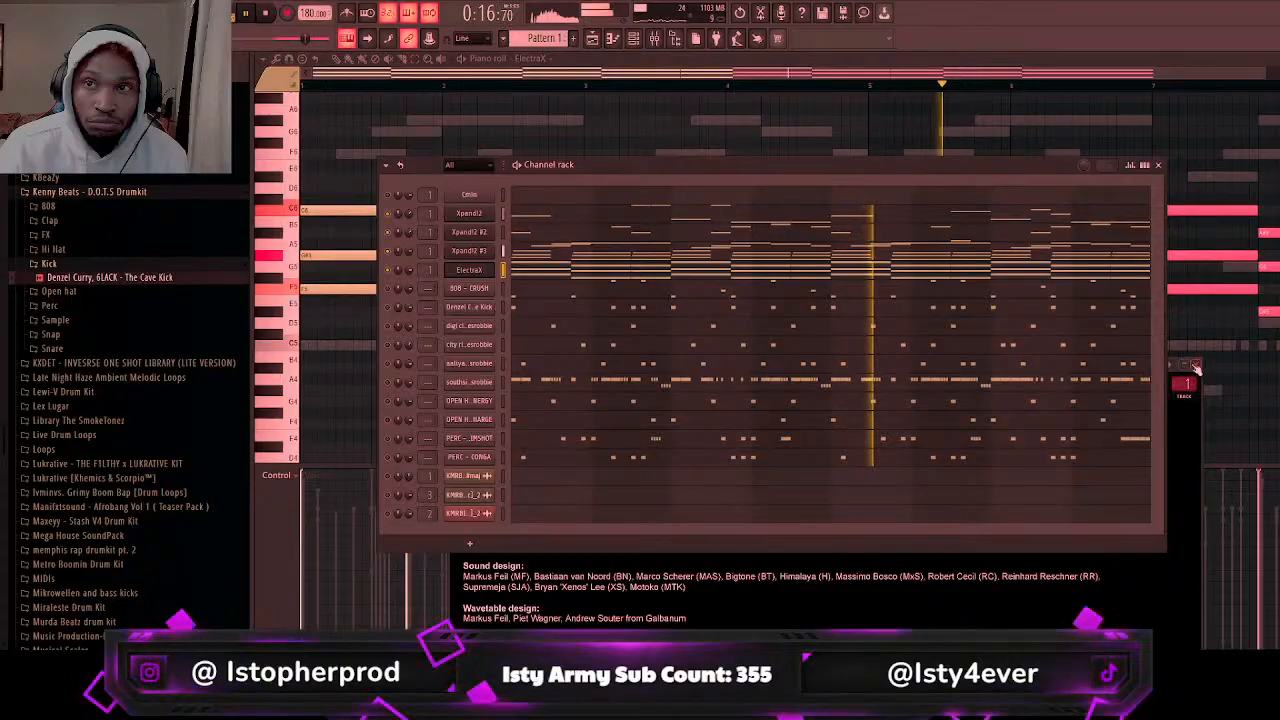
click(472, 271)
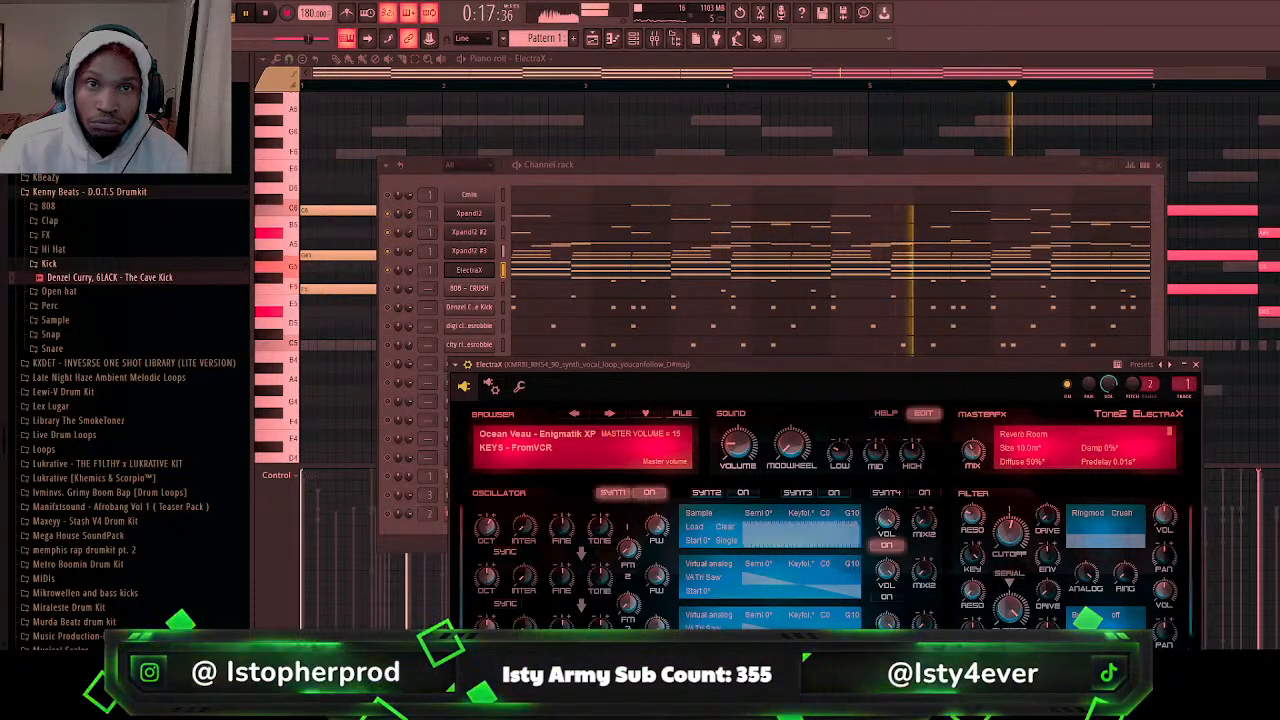
click(609, 413)
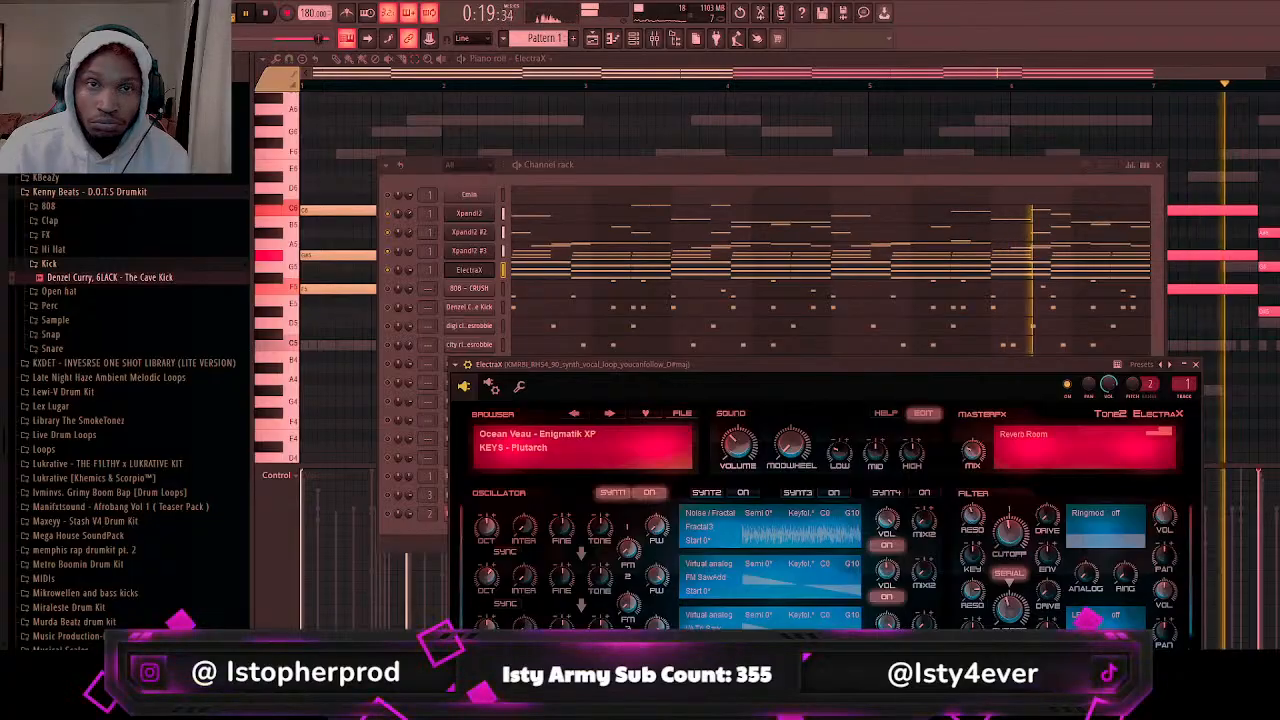
click(609, 413)
click(609, 413)
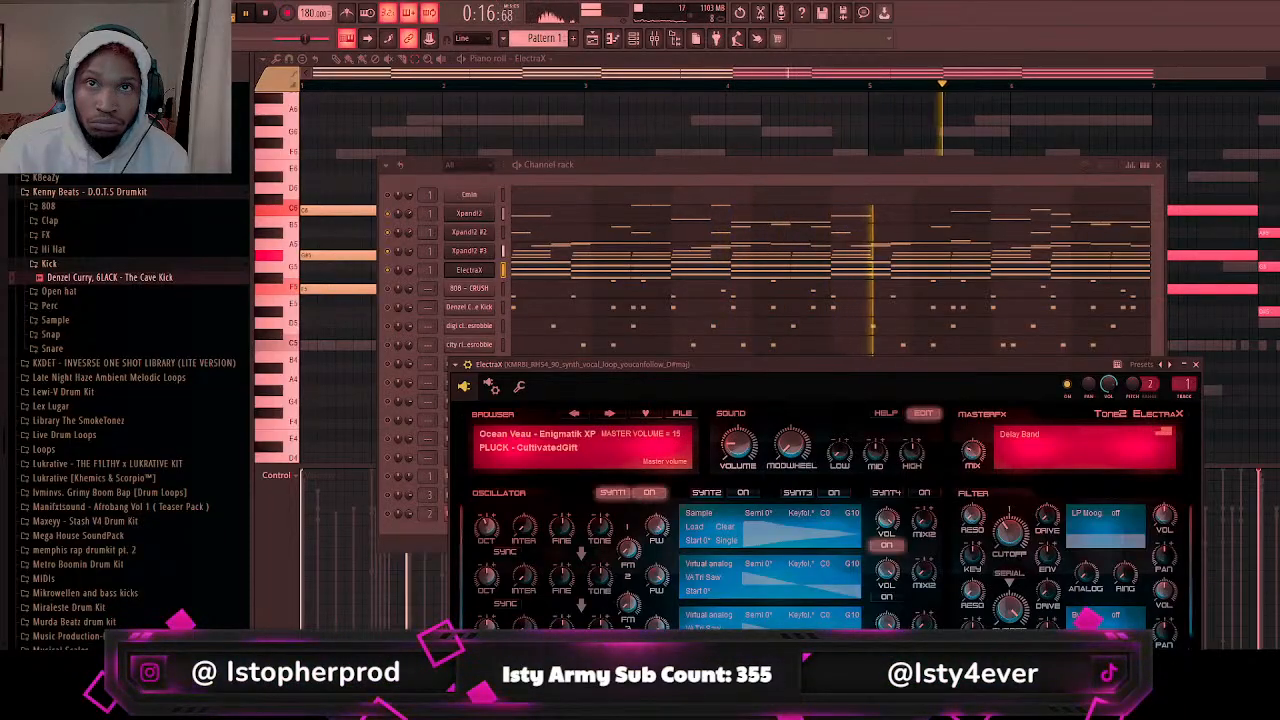
click(609, 413)
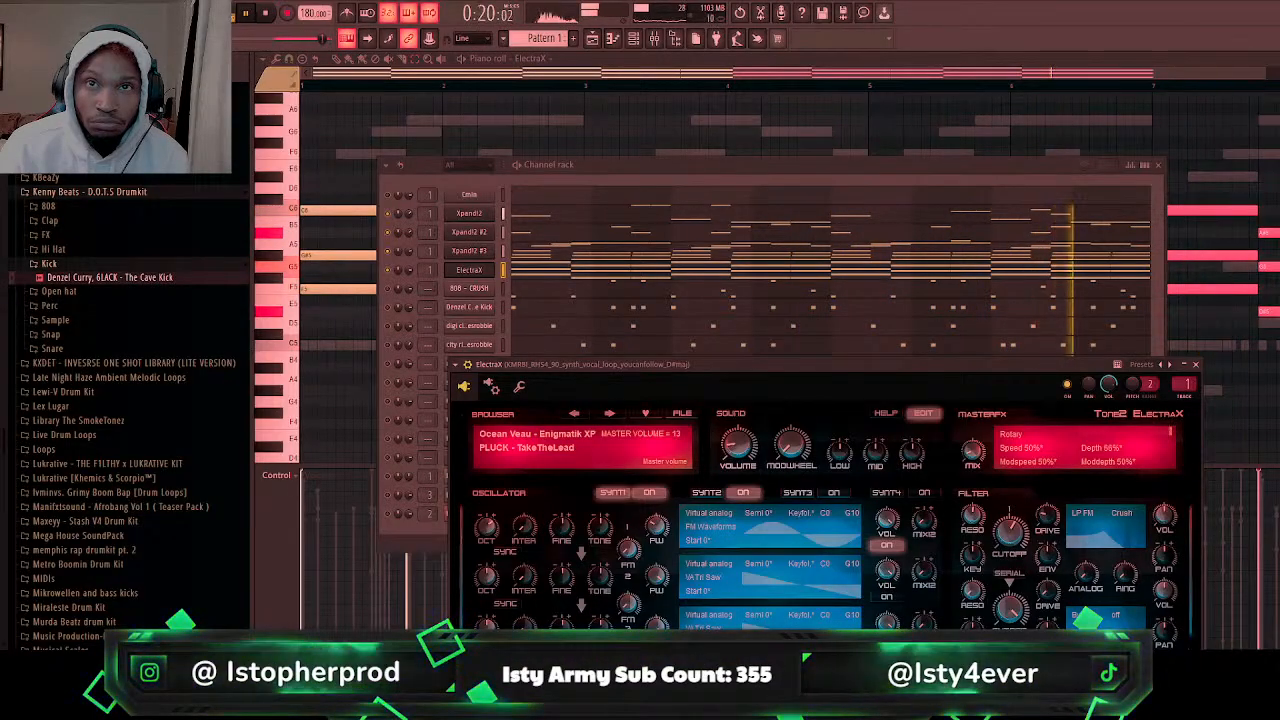
Step: Route the Xpand!2, ElectraX, 808 and drum channels to separate mixer tracks starting at Insert 4
click(405, 312)
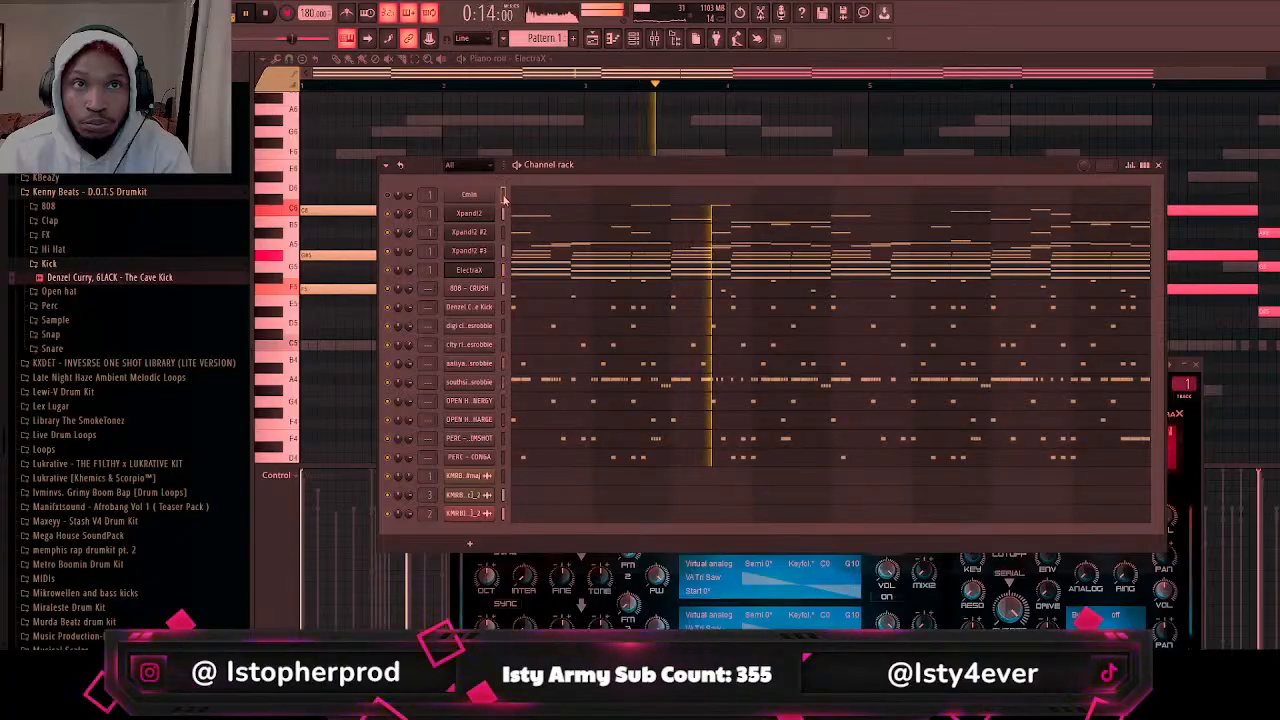
click(656, 40)
click(441, 333)
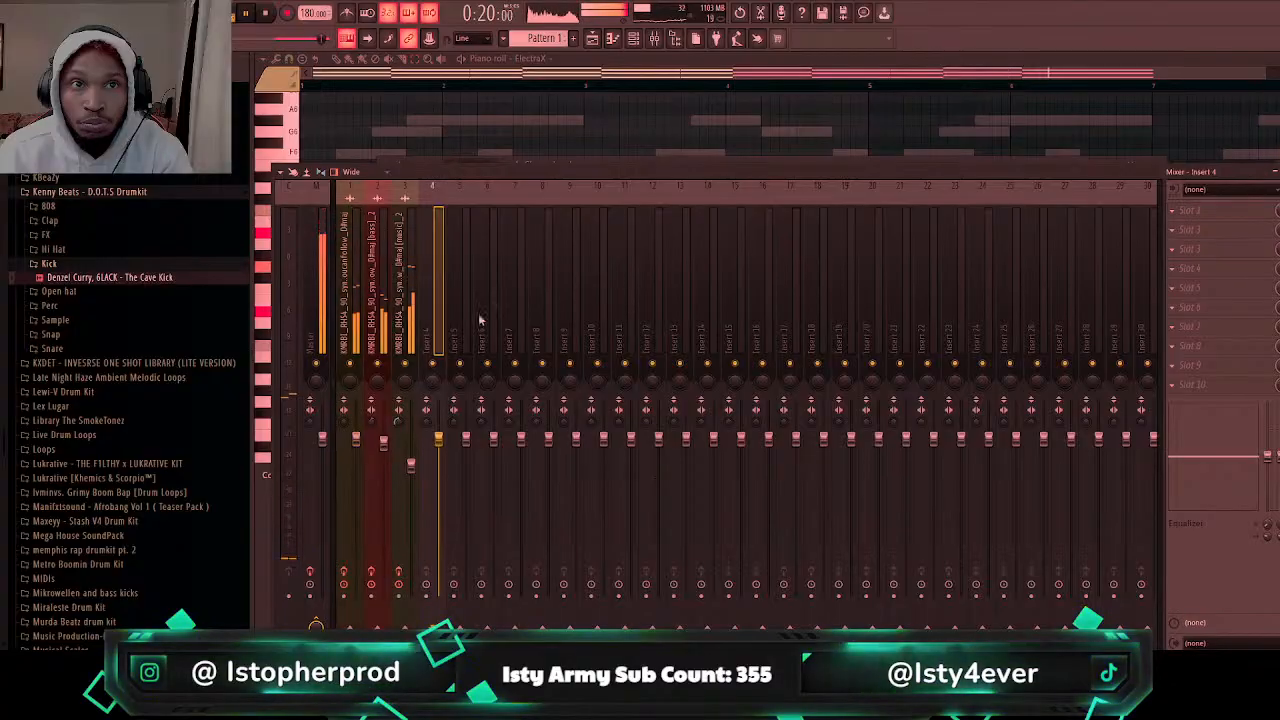
key(ctrl+l)
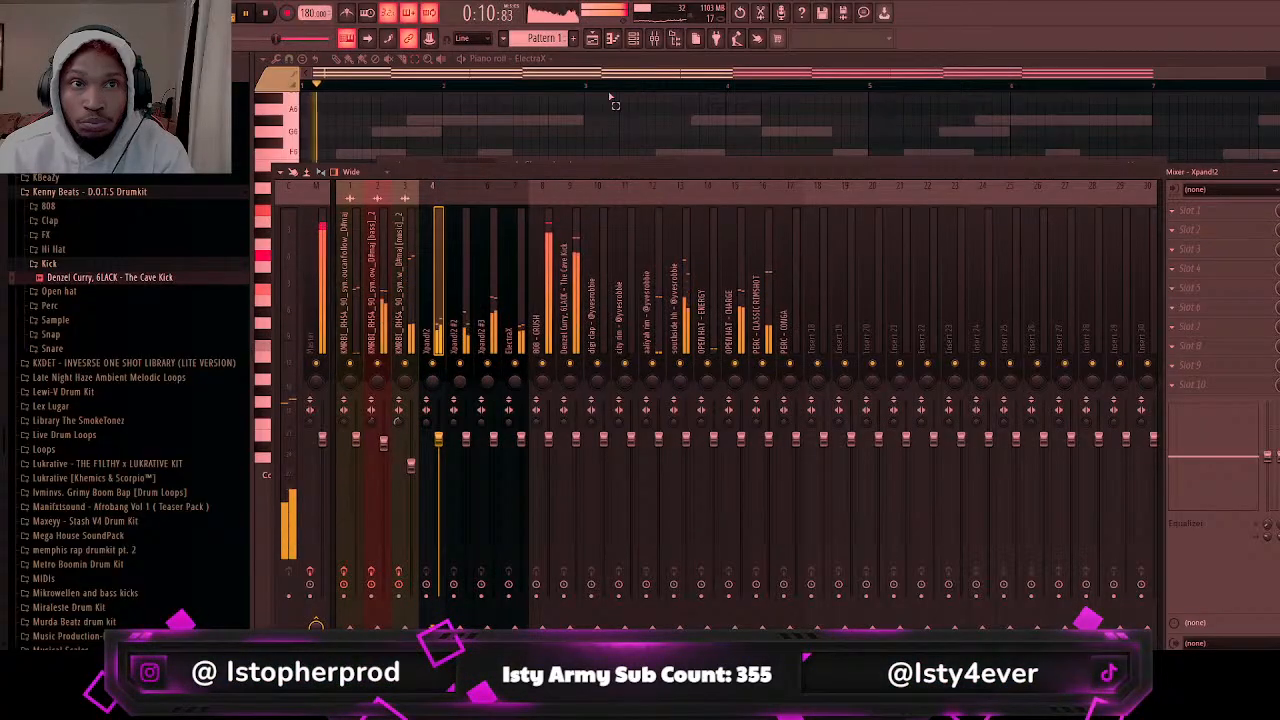
Step: Switch to the playlist and open the settings of the bass audio clip on Track 1
click(595, 39)
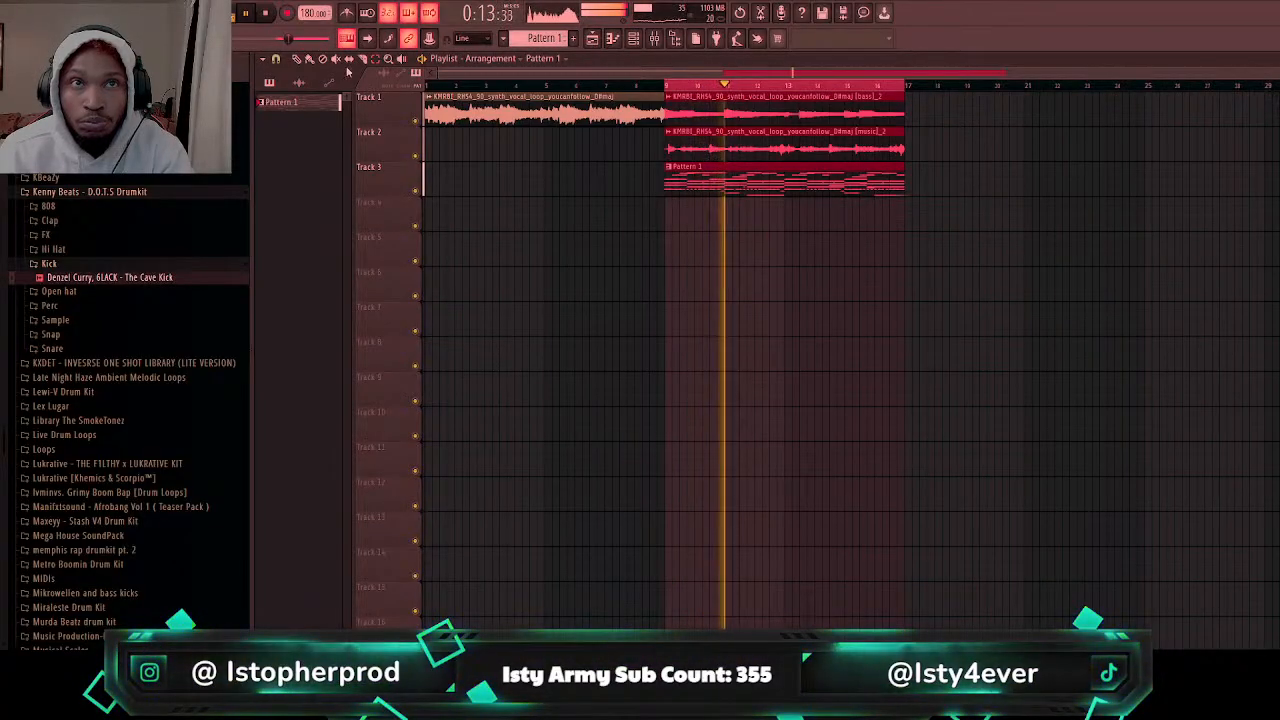
click(742, 136)
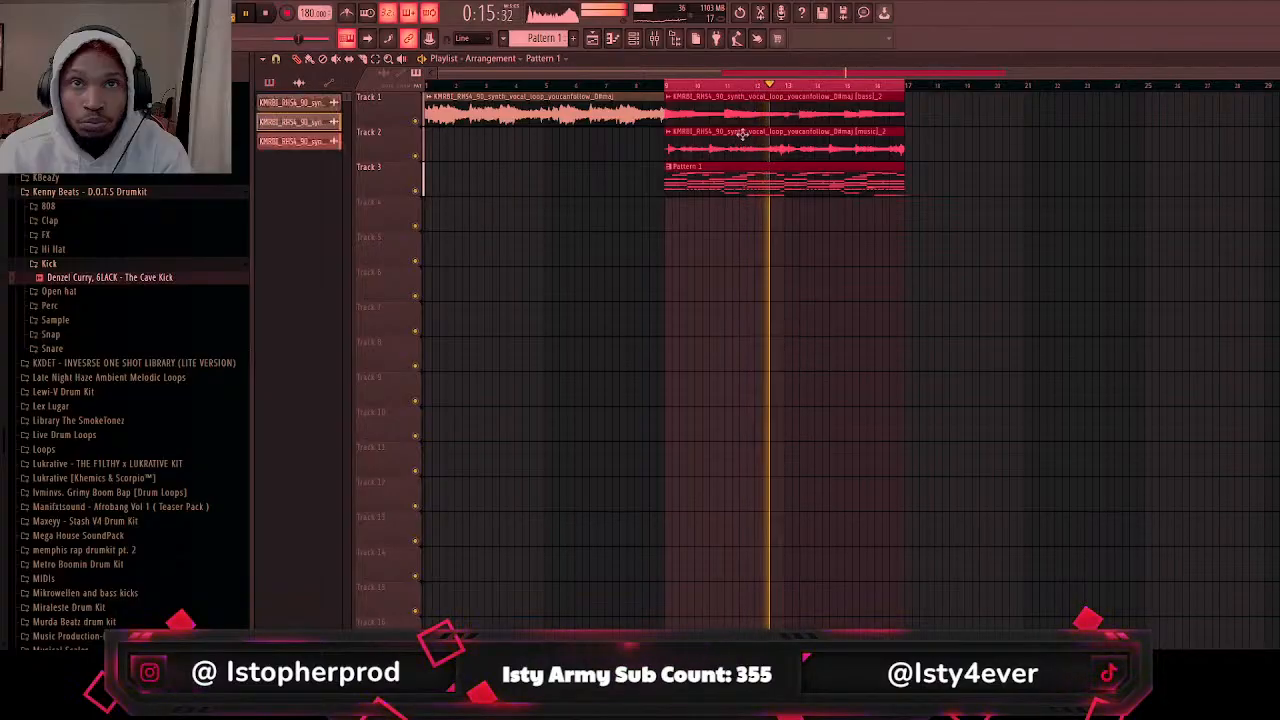
click(744, 121)
double_click(744, 121)
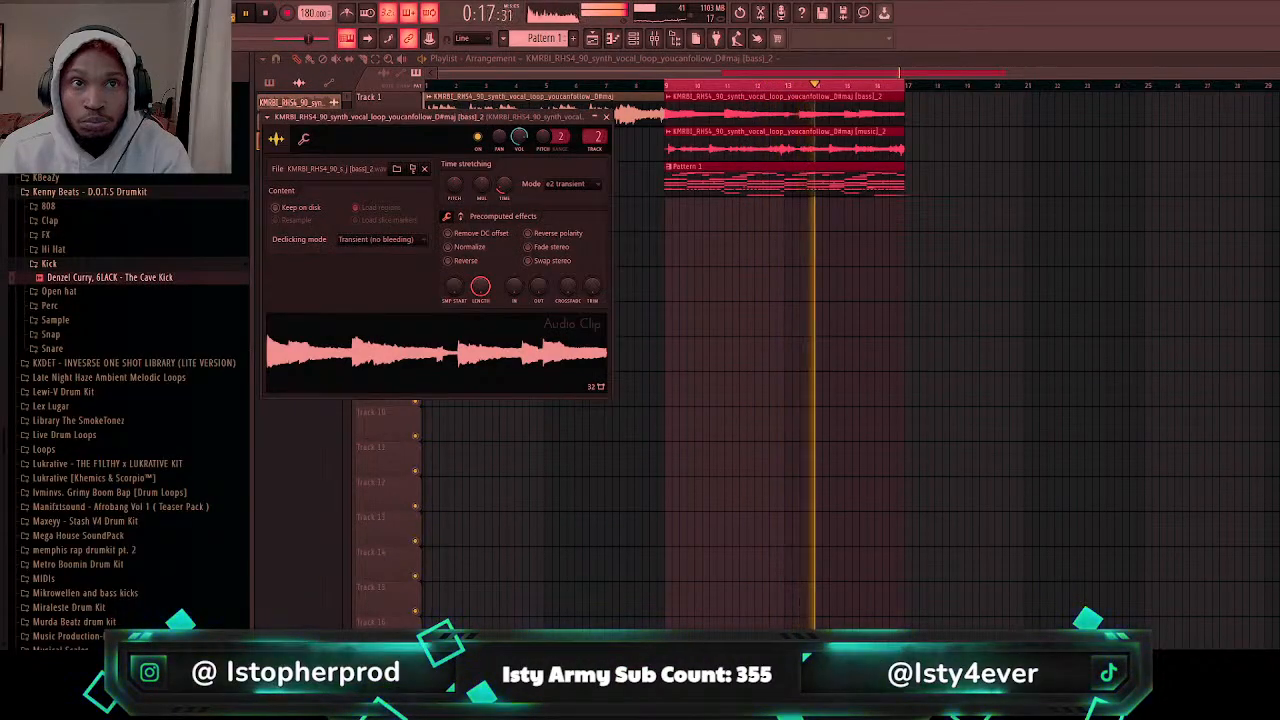
Step: Try the Normalize and Reverse effects on the original bass clip, switch both back off and close its settings
click(469, 247)
click(470, 248)
click(472, 261)
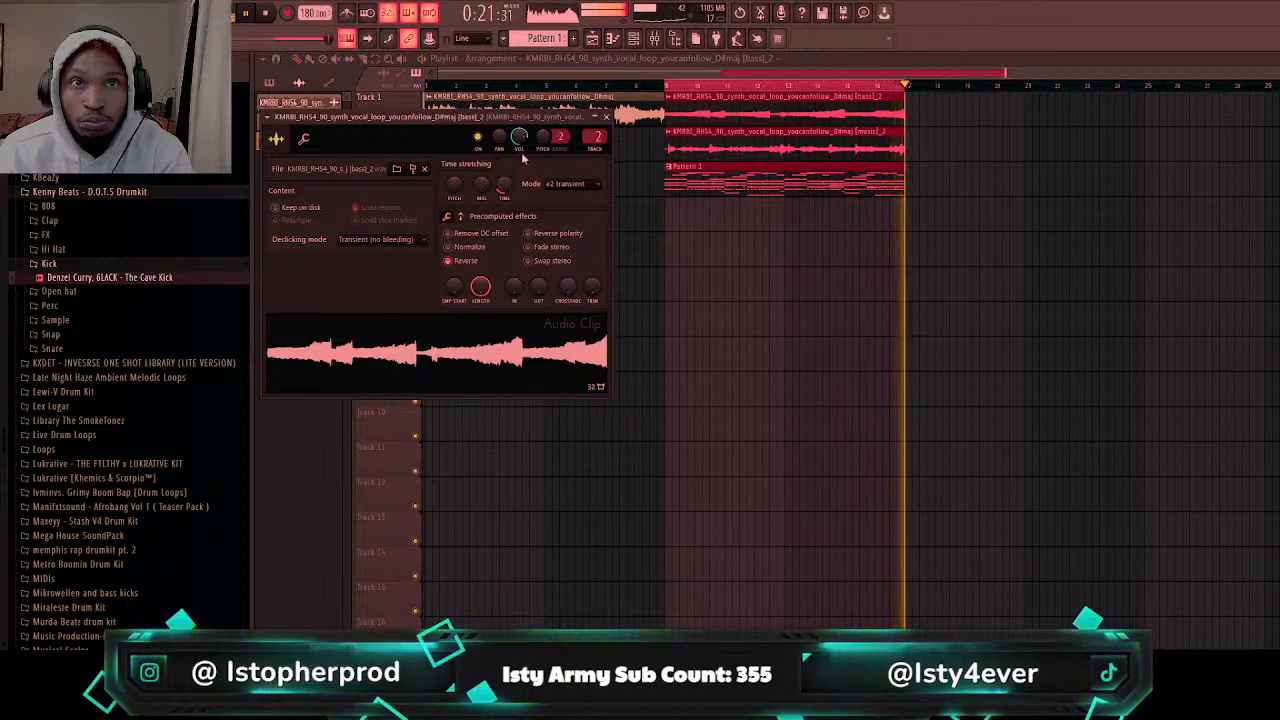
click(467, 249)
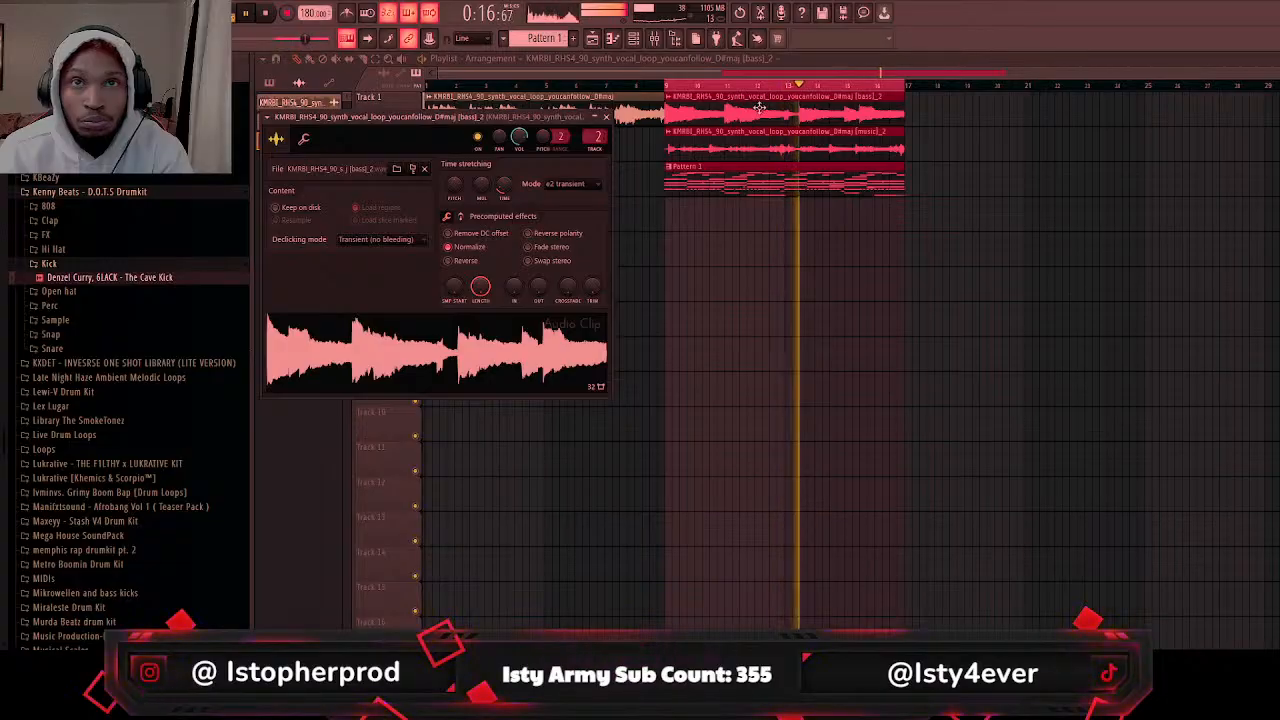
click(466, 261)
click(480, 248)
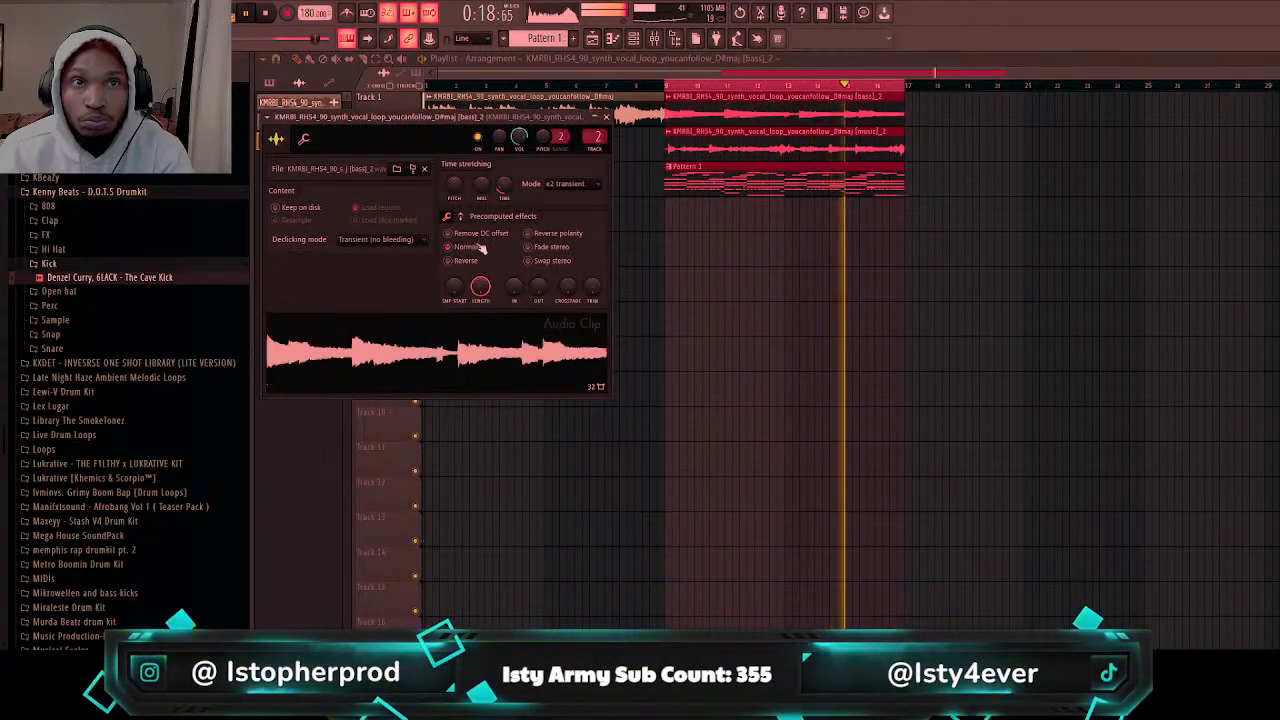
click(606, 117)
Step: Add a unique copy of the bass clip on Track 4 at bar 9, and normalize and reverse it
click(666, 211)
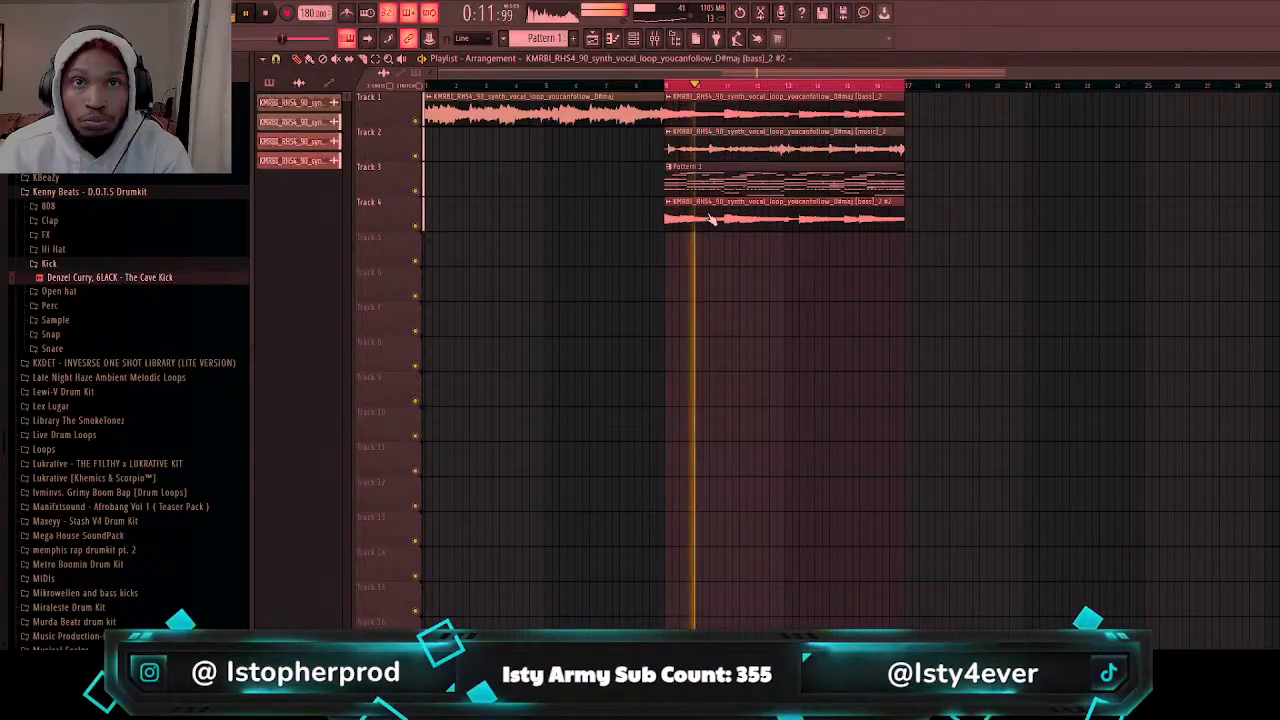
double_click(706, 220)
click(550, 329)
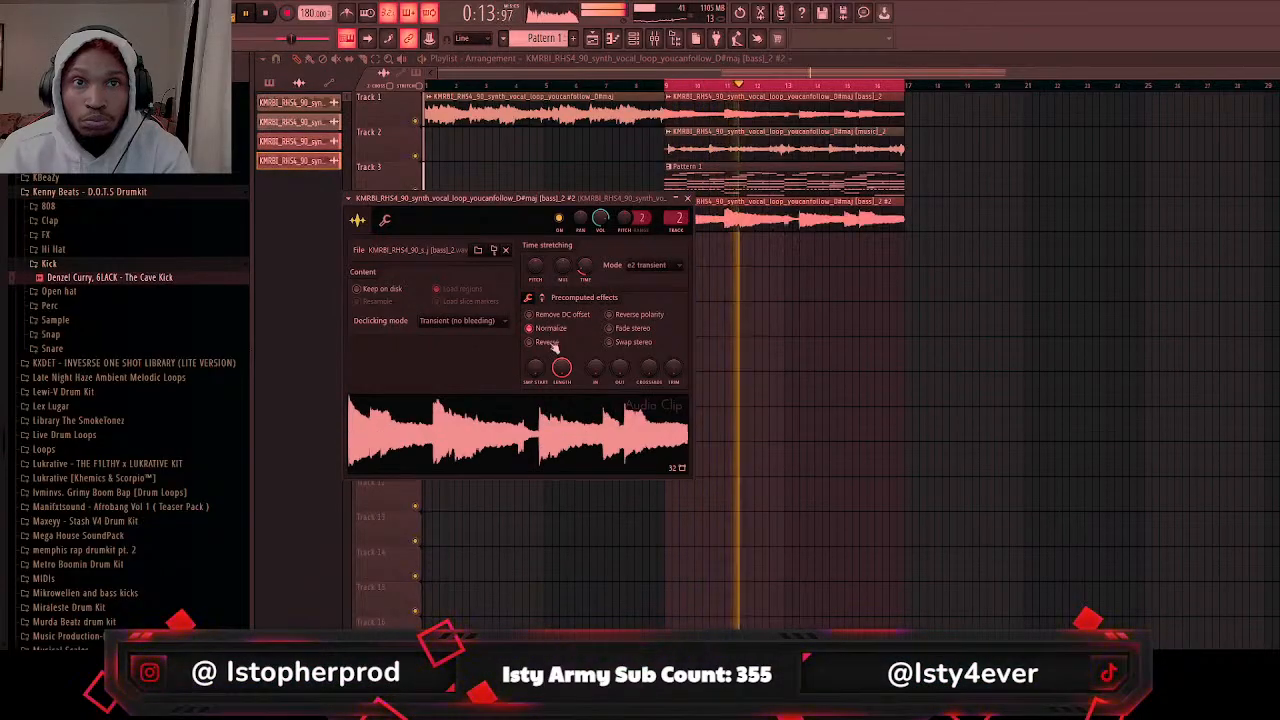
click(547, 342)
click(687, 198)
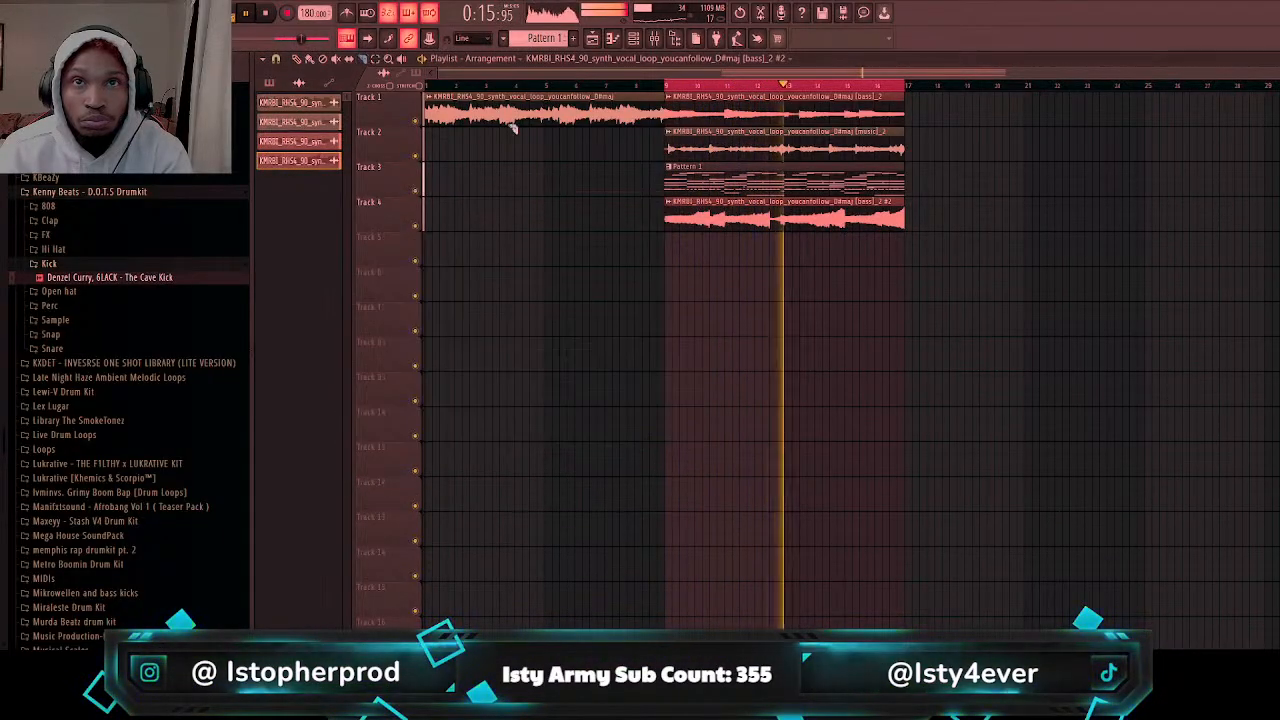
Step: Slice the reversed bass clip on Track 4 into four two-bar pieces and arrange them in reverse order on Track 5 from bar 9
drag(727, 237, 727, 239)
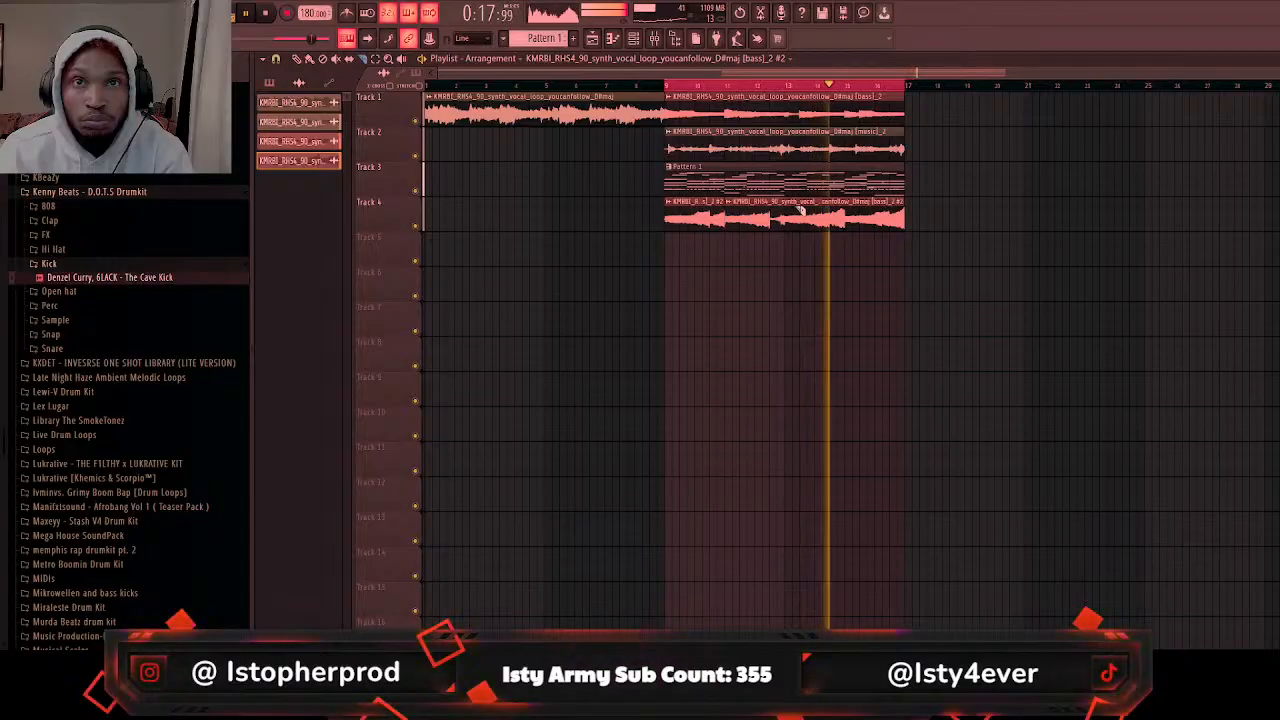
drag(787, 205, 788, 230)
drag(853, 203, 683, 253)
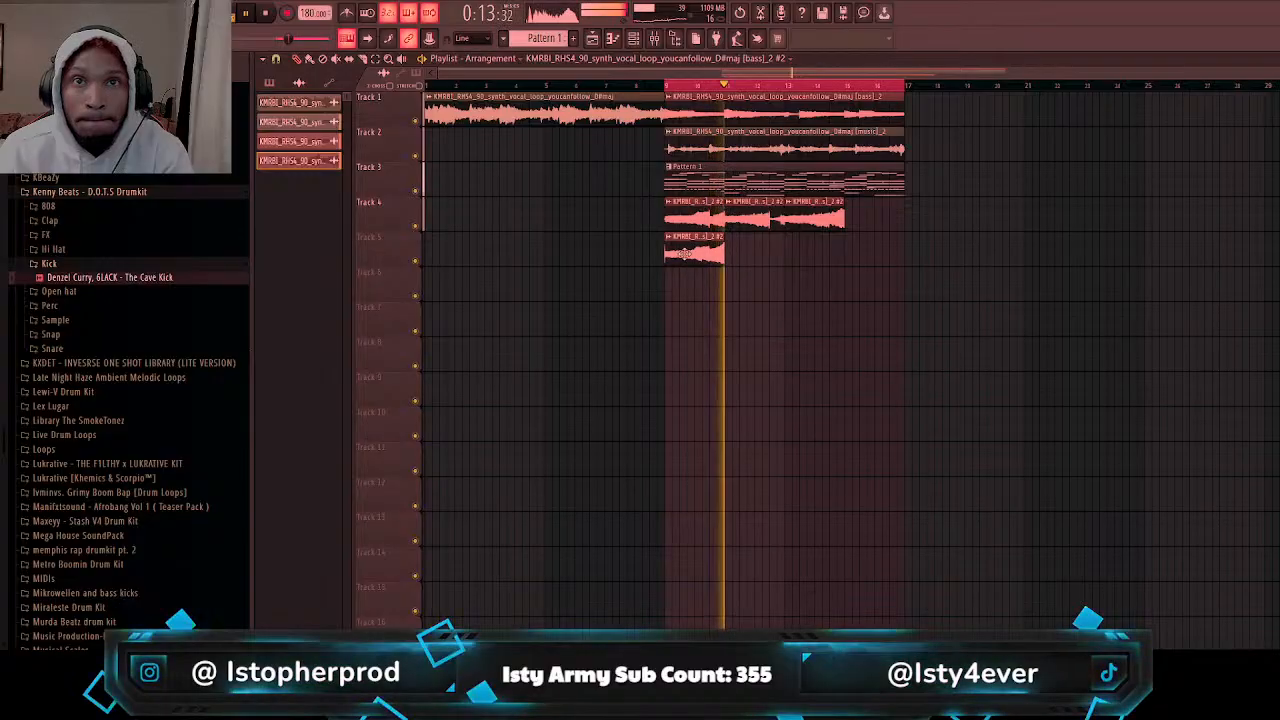
drag(819, 218, 825, 262)
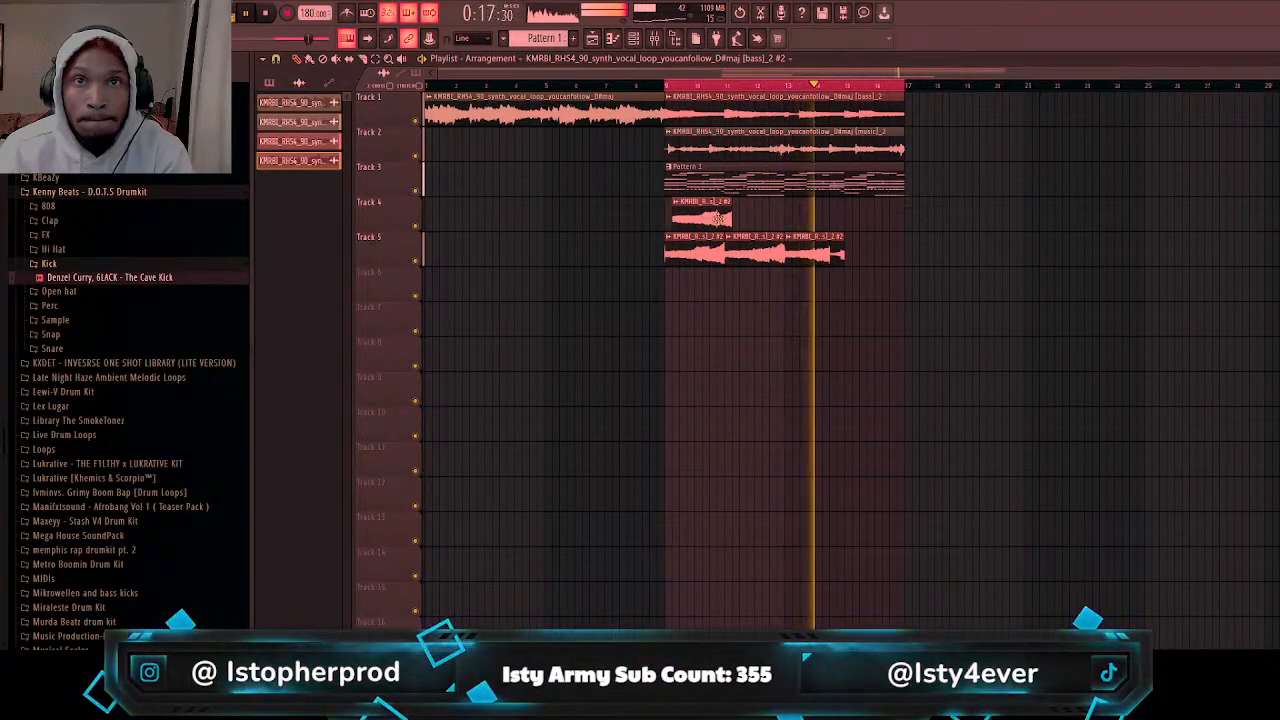
drag(700, 218, 878, 254)
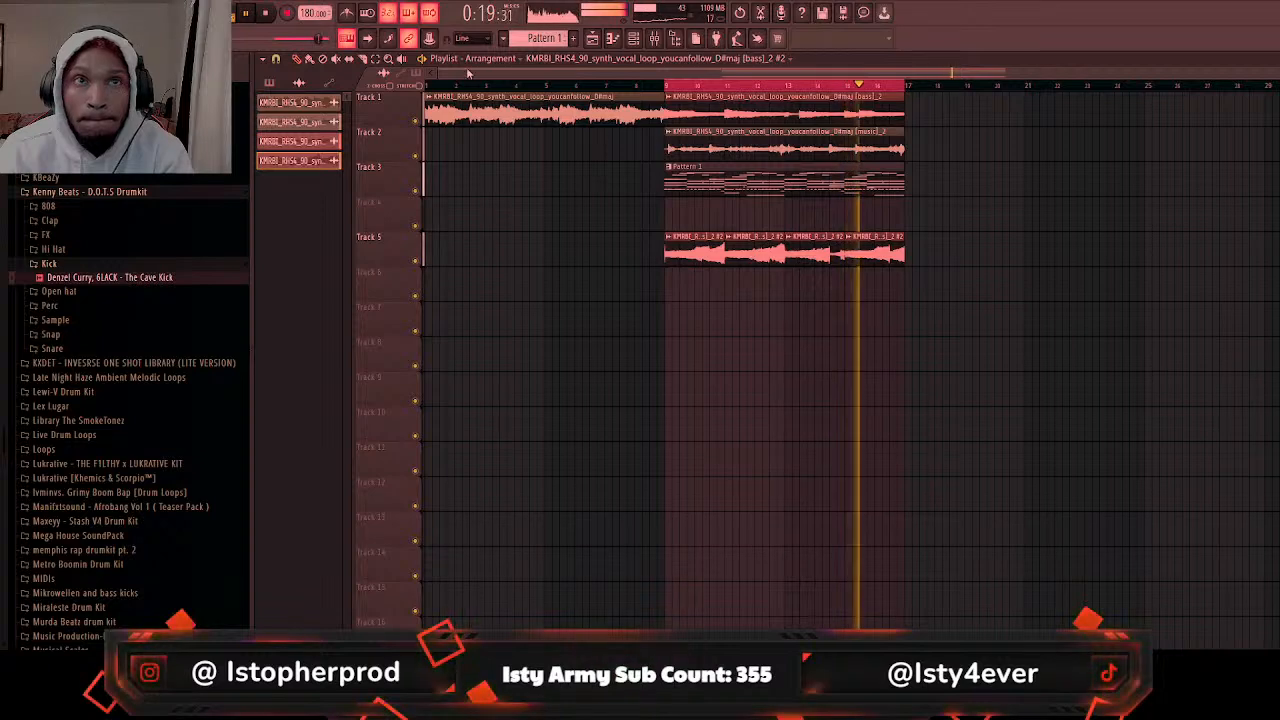
Step: Shift the music clip and Pattern 1 down one track, and move the four bass pieces up to Track 2
drag(749, 128, 820, 199)
key(shift+Down)
click(720, 258)
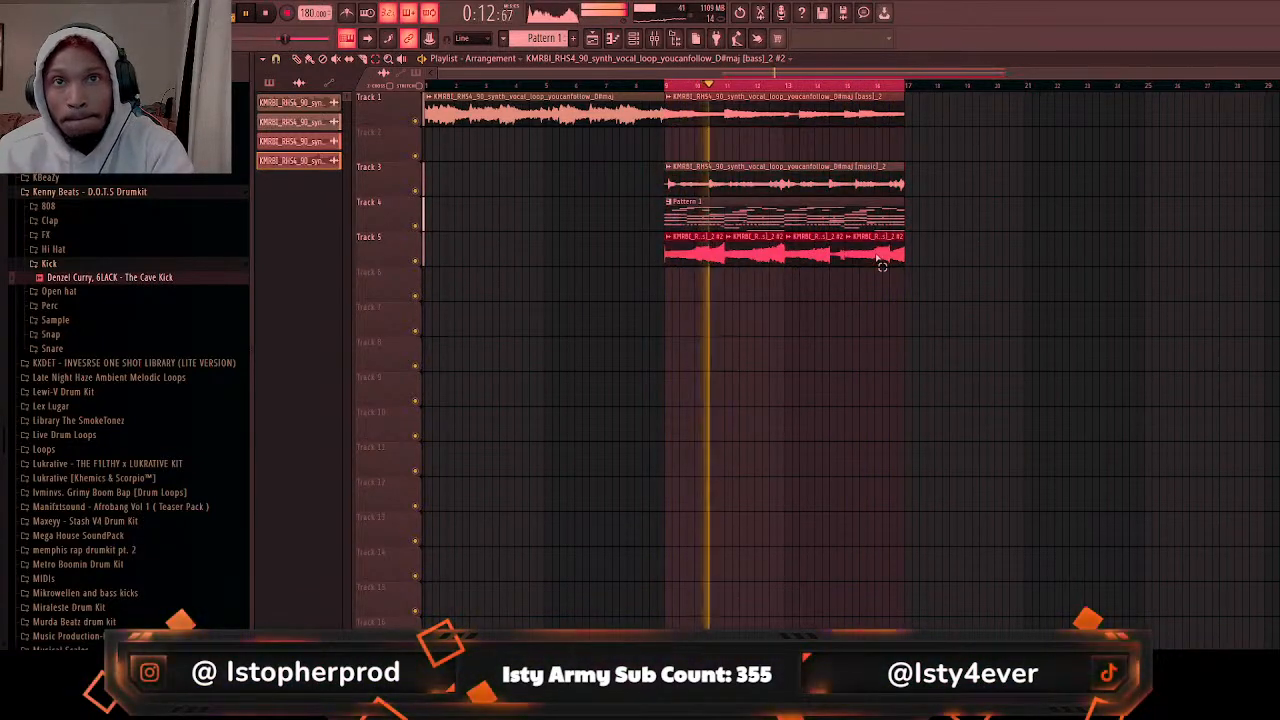
key(shift+Up)
key(shift+Up)
key(shift+Up)
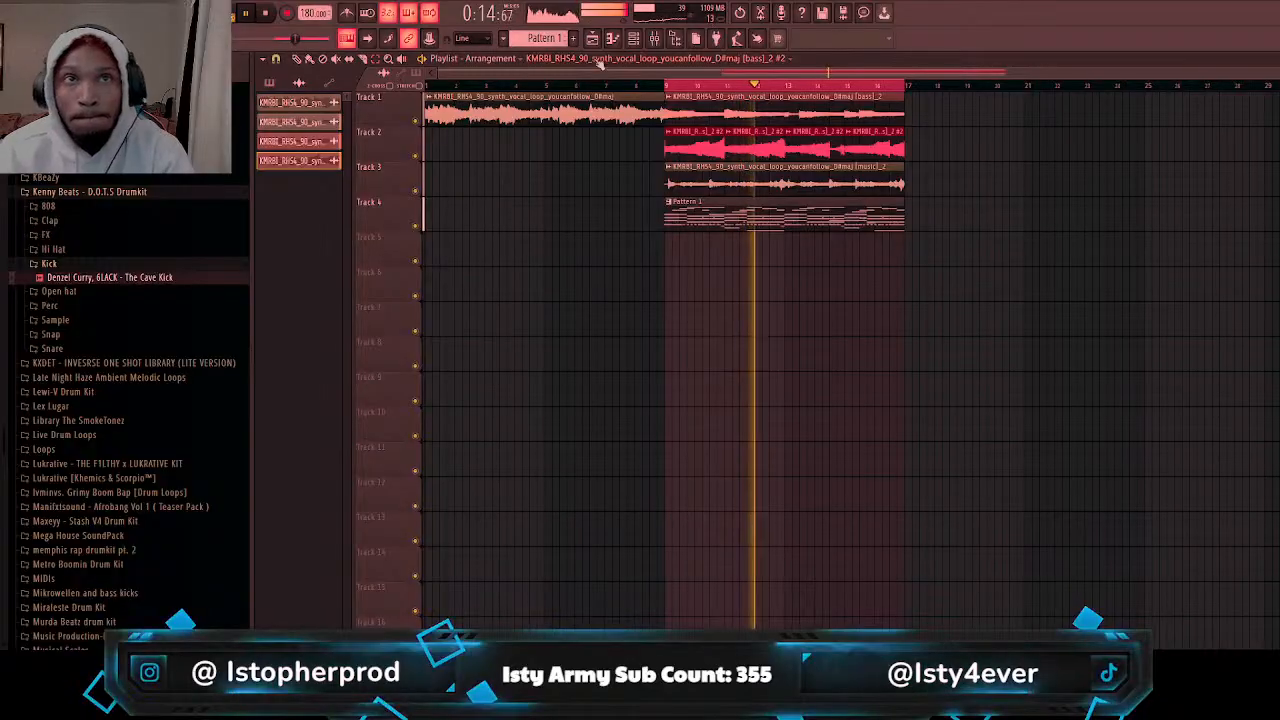
Step: Route the reversed bass clip's channel to its own mixer track, Insert 18
key(F9)
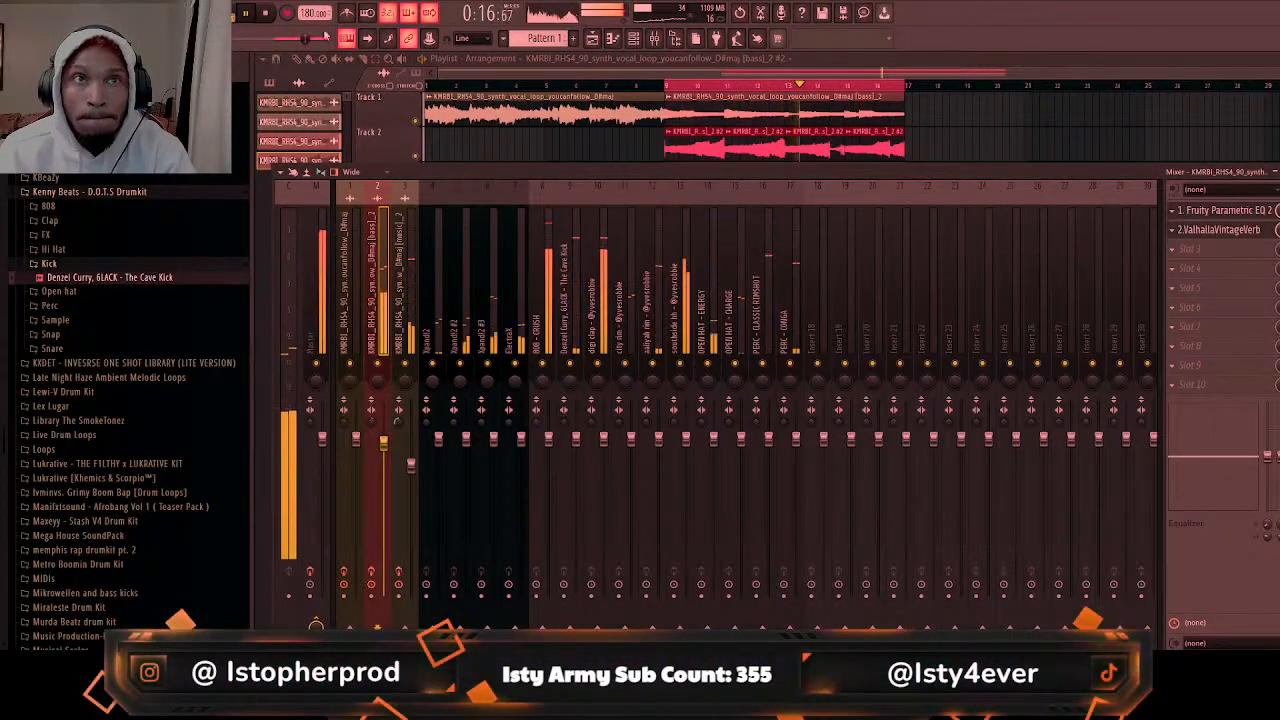
key(F9)
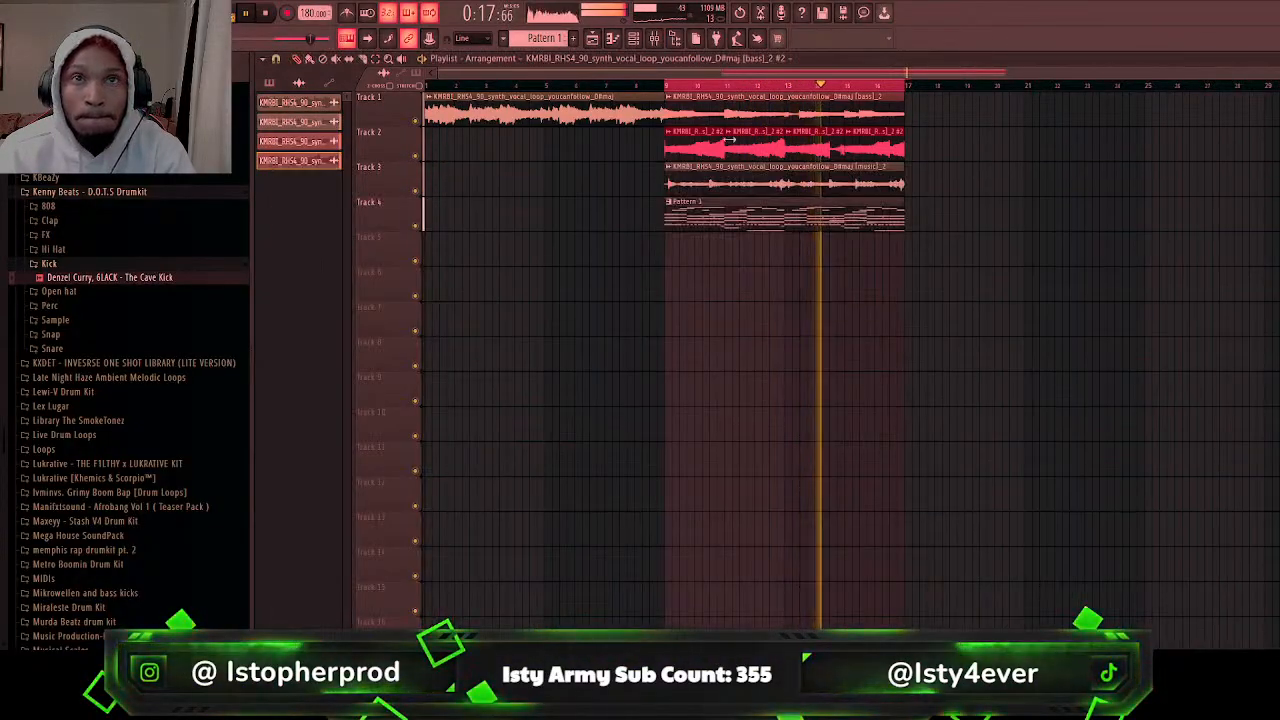
double_click(764, 147)
key(F9)
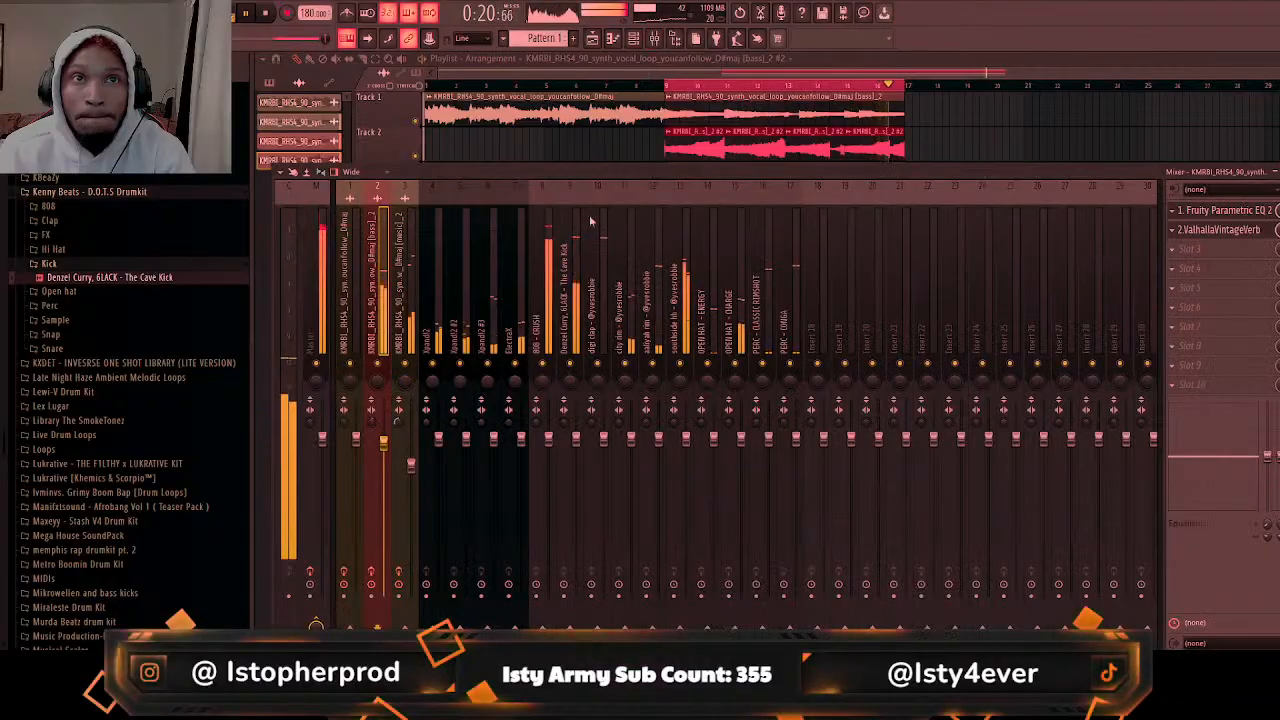
click(817, 304)
key(ctrl+l)
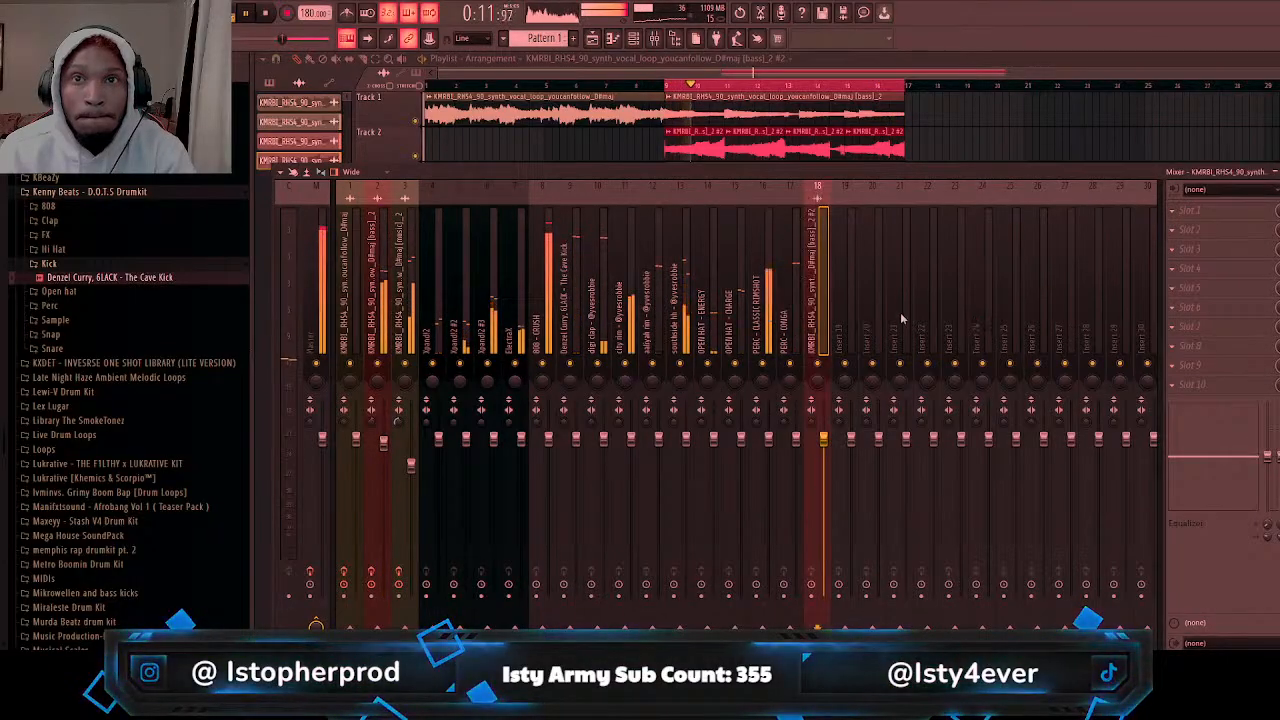
Step: Move the reversed bass mixer track to Insert 3, beside the original bass track
key(alt+Left)
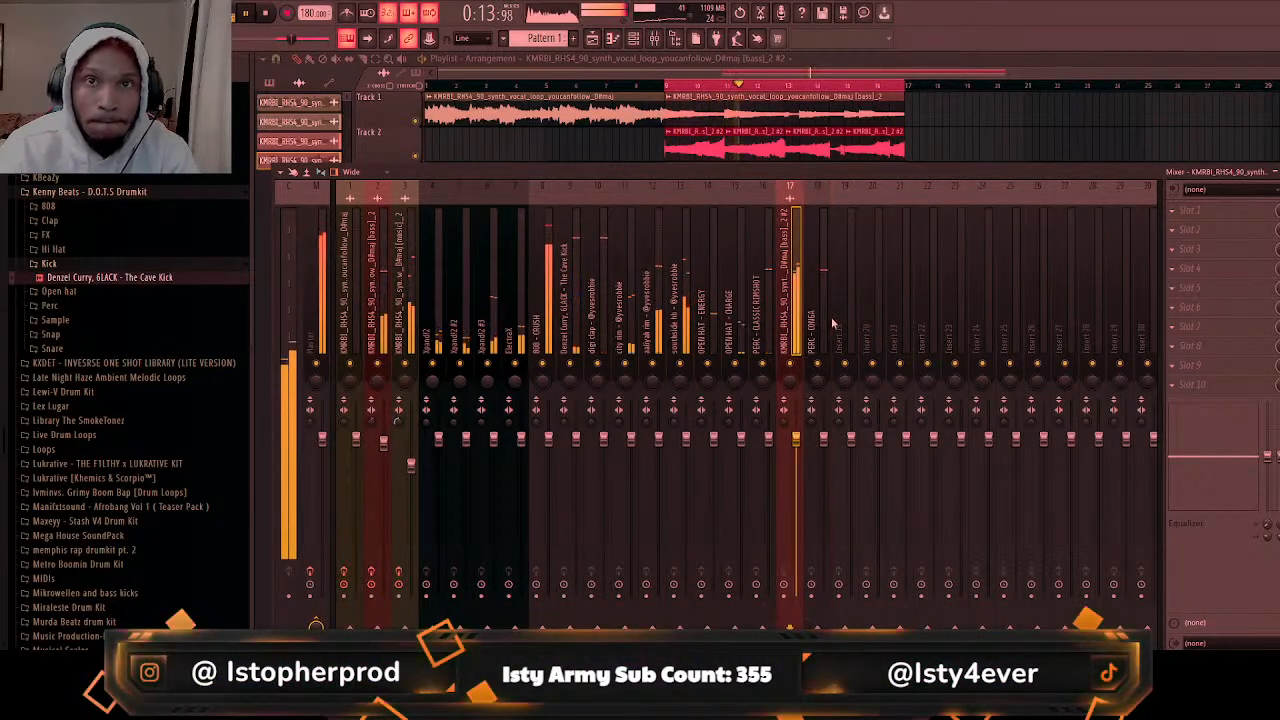
key(alt+Left)
key(alt+Left)
key(alt+Left)
key(alt+Left)
key(alt+Left)
key(alt+Left)
key(alt+Left)
key(alt+Left)
key(alt+Left)
key(alt+Left)
key(alt+Left)
key(alt+Left)
key(alt+Left)
key(alt+Left)
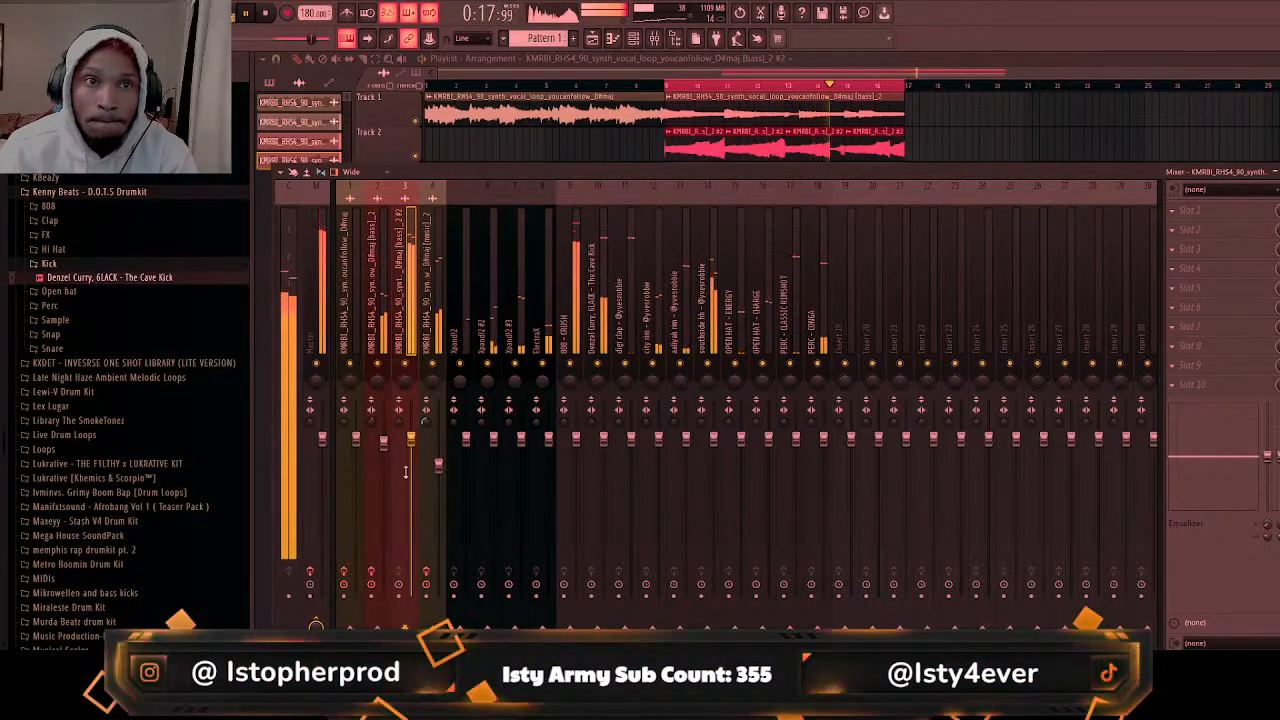
Step: Lower the reversed bass track's fader and add Fruity Parametric EQ 2, cutting the low end and slightly boosting a mid band
drag(410, 438, 415, 488)
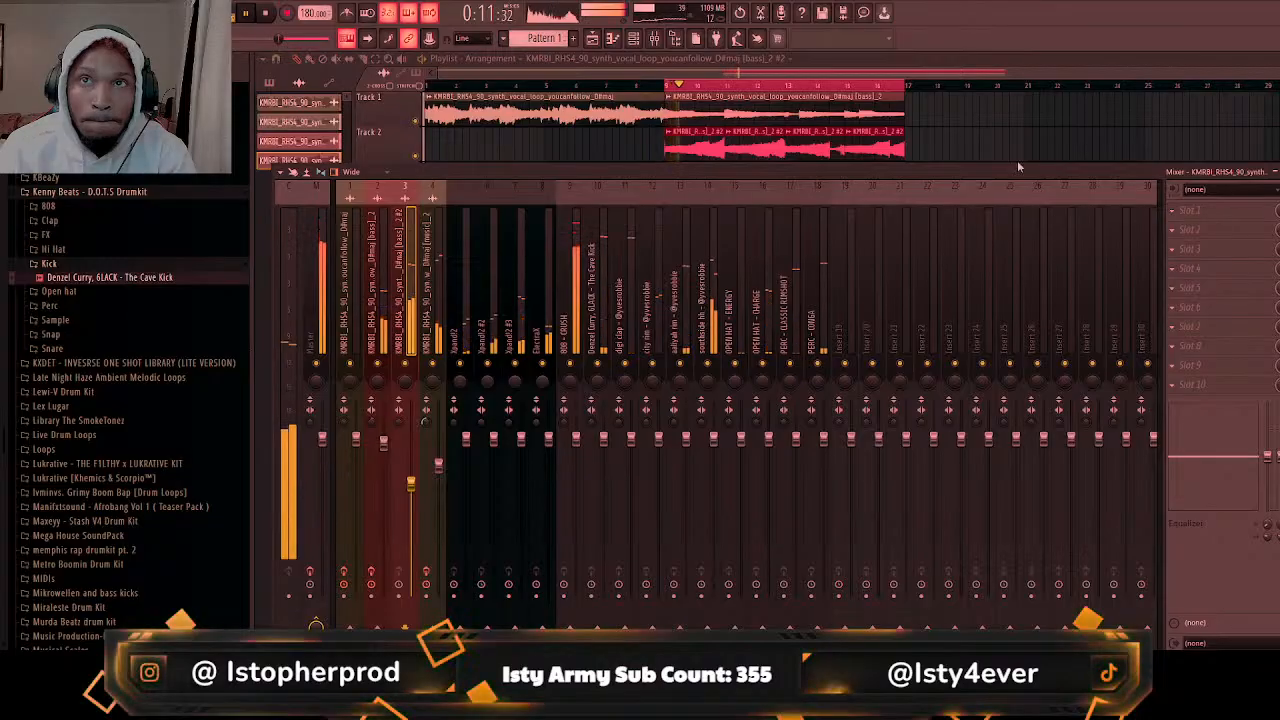
click(943, 86)
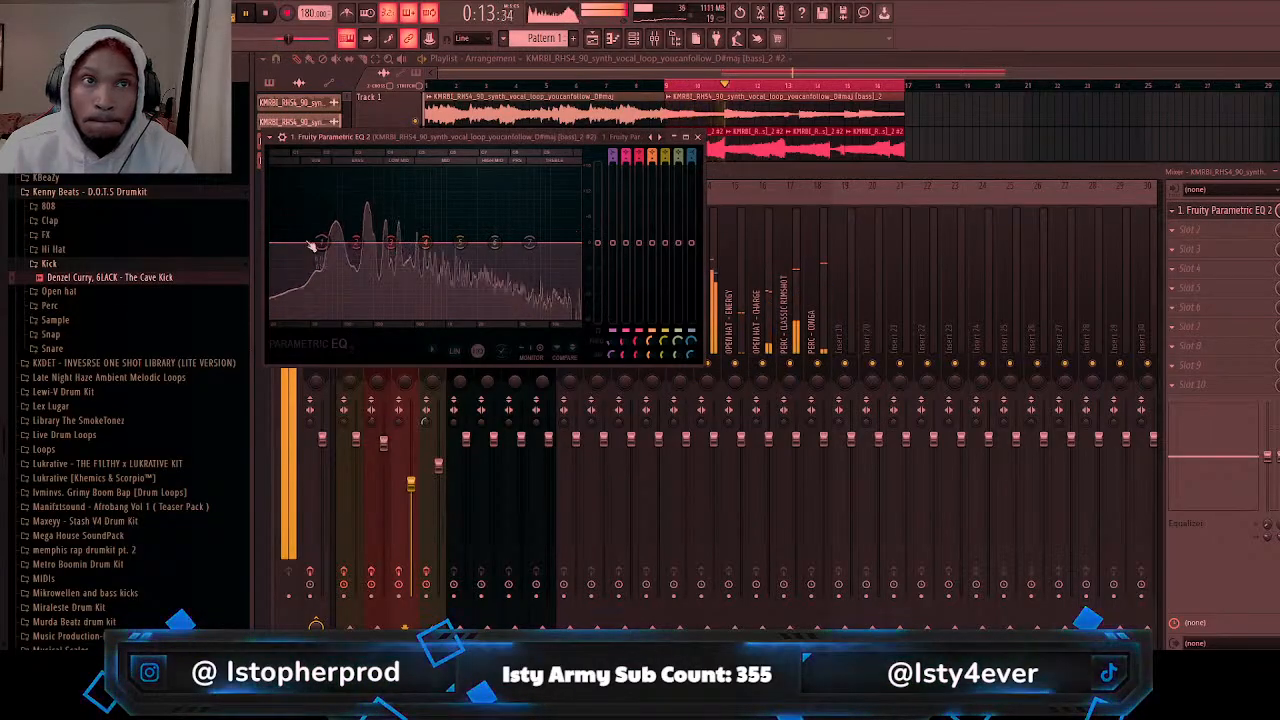
drag(321, 243, 360, 311)
drag(426, 243, 467, 233)
Step: Add LFOTool to the reversed bass track with a straight rising ramp shape and Smooth at 52
click(1039, 280)
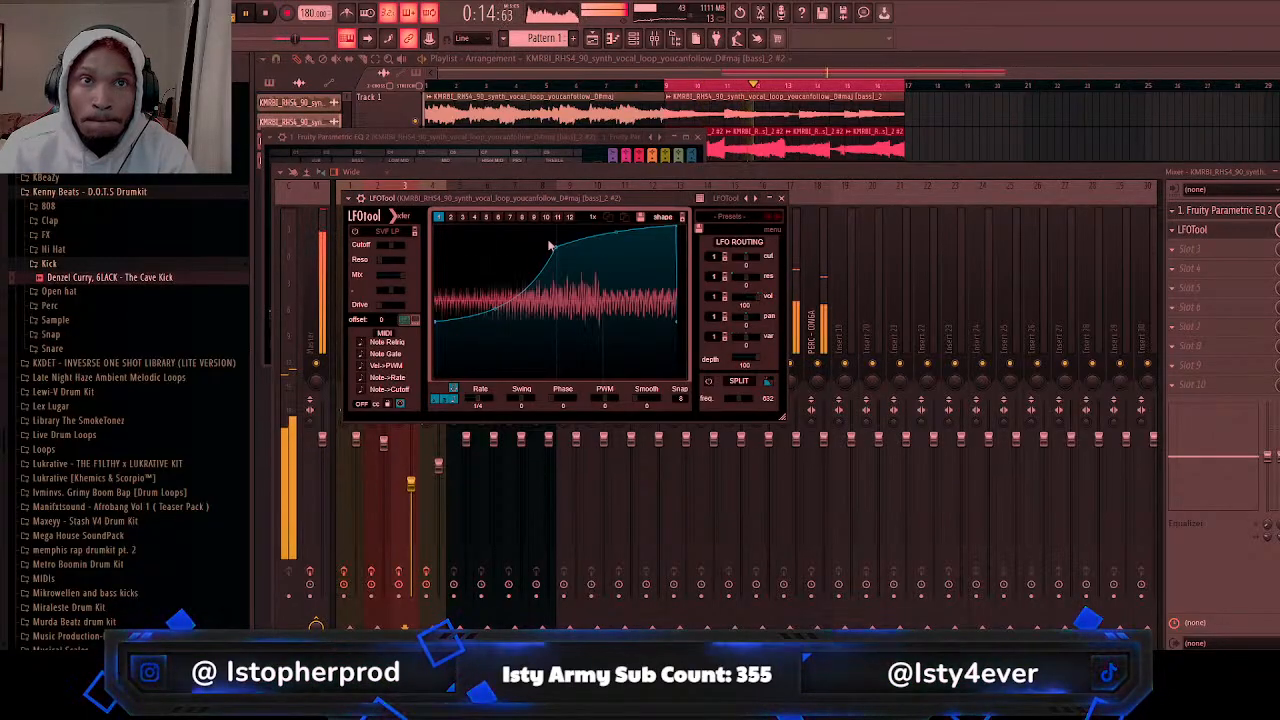
drag(437, 321, 437, 378)
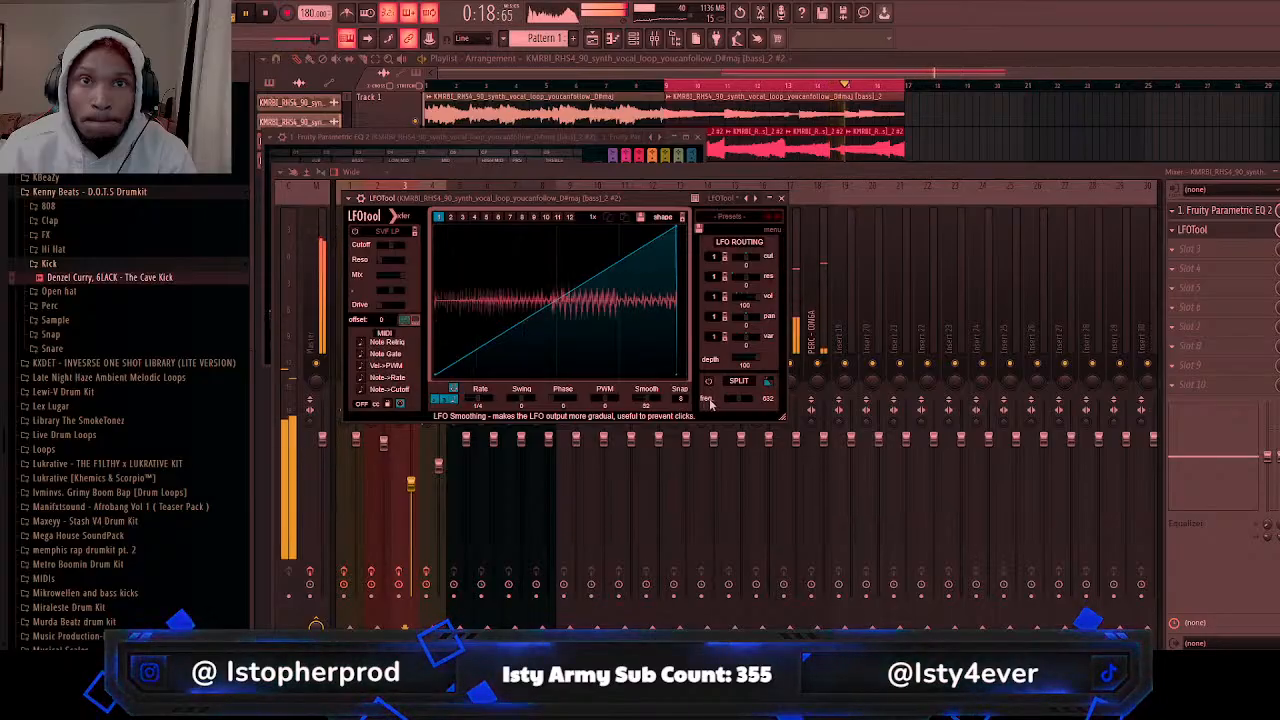
click(781, 197)
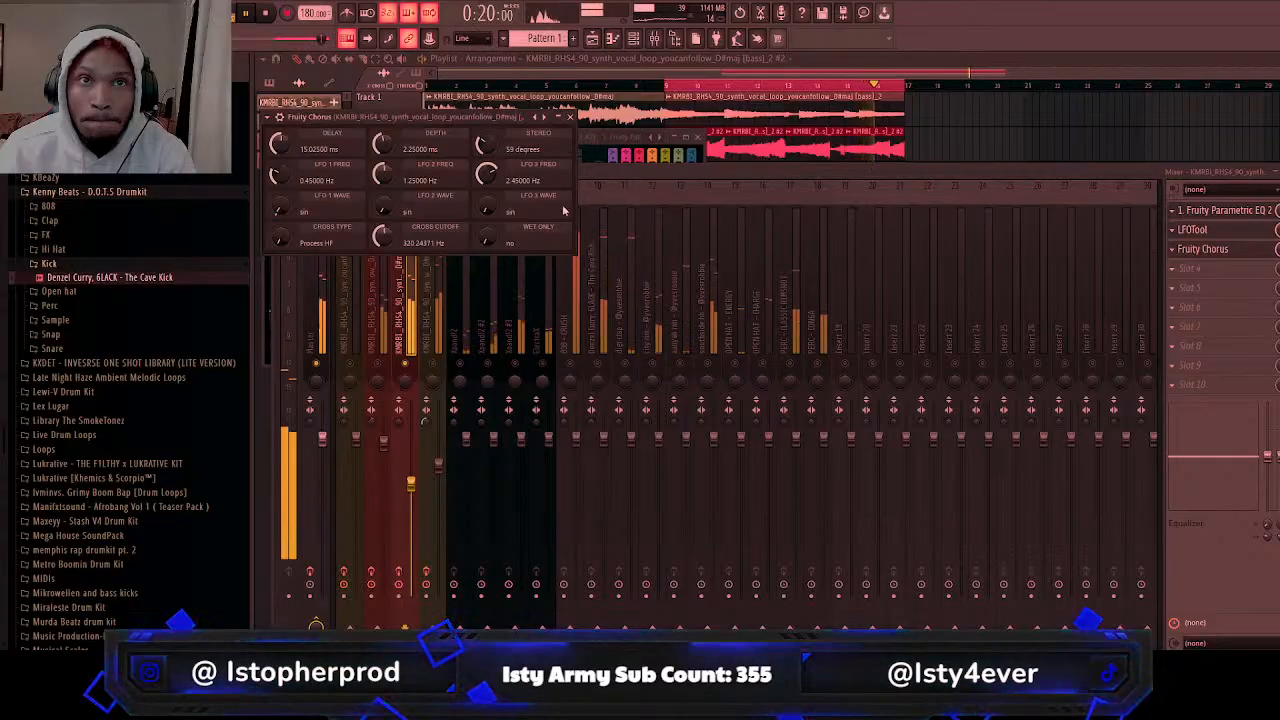
Step: Add Fruity Chorus and MicroShift to the reversed bass track, using MicroShift's Lead Spread Mixed preset
click(1276, 249)
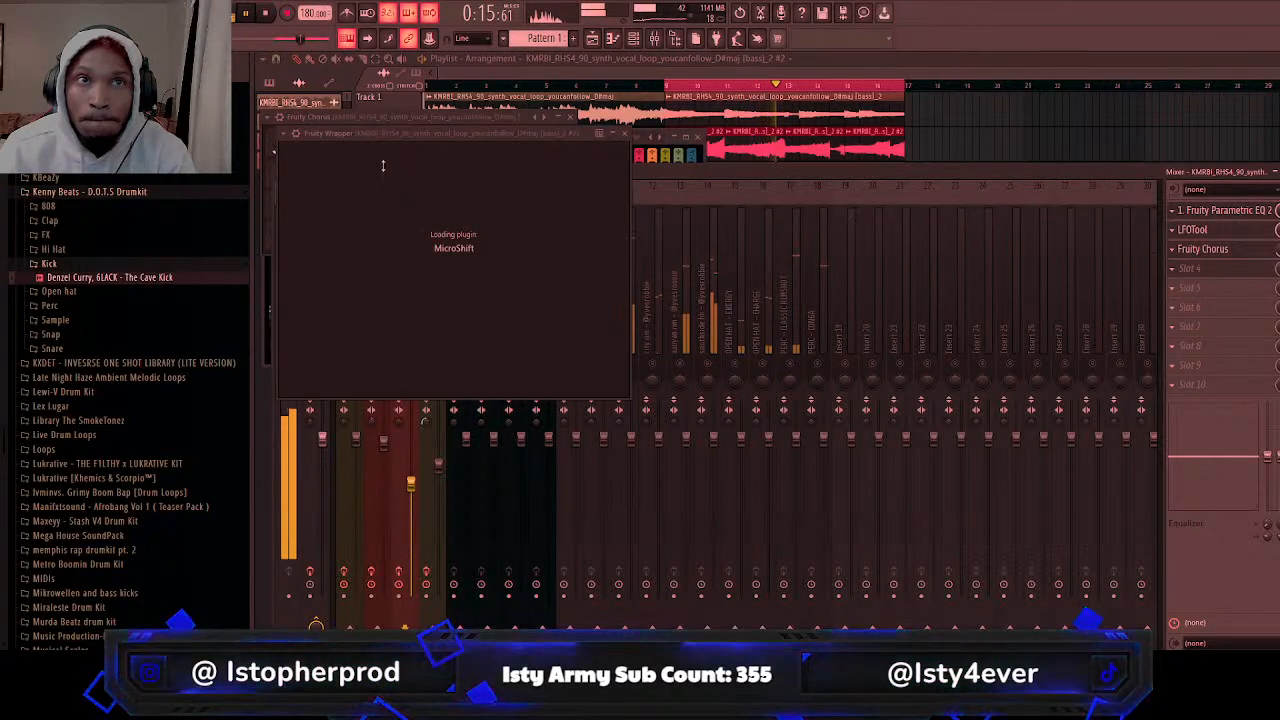
click(394, 152)
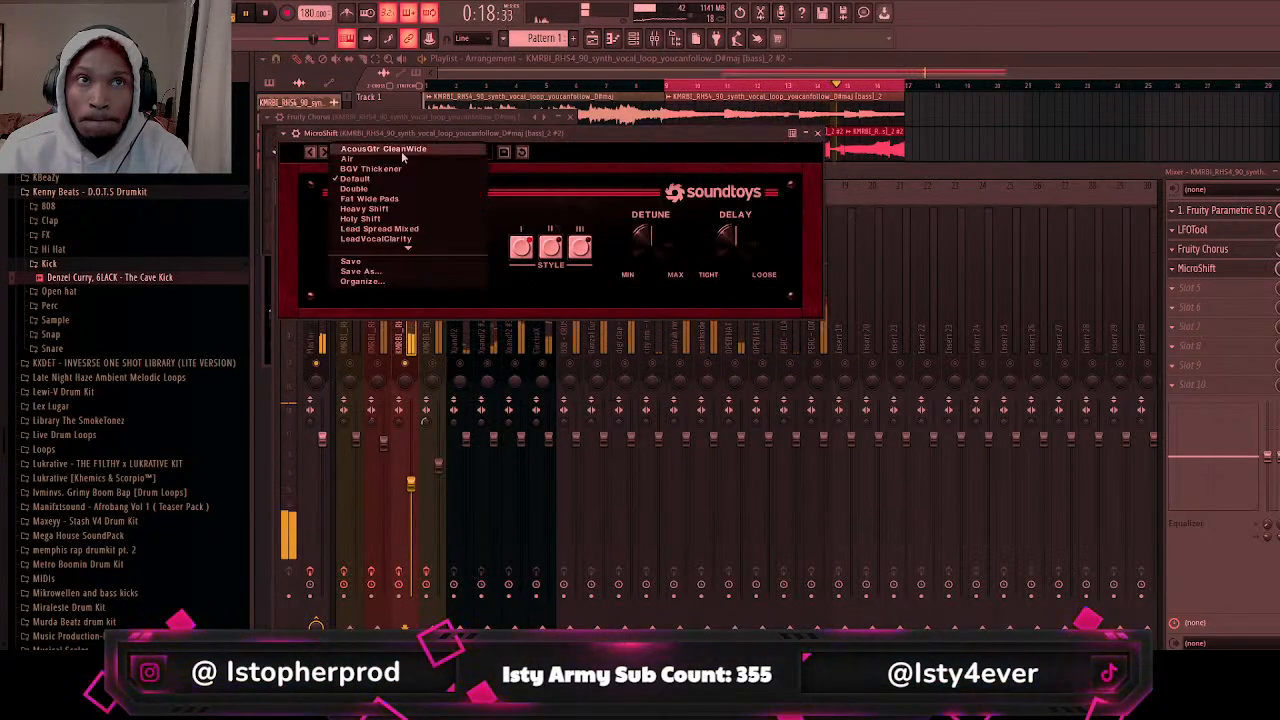
click(390, 229)
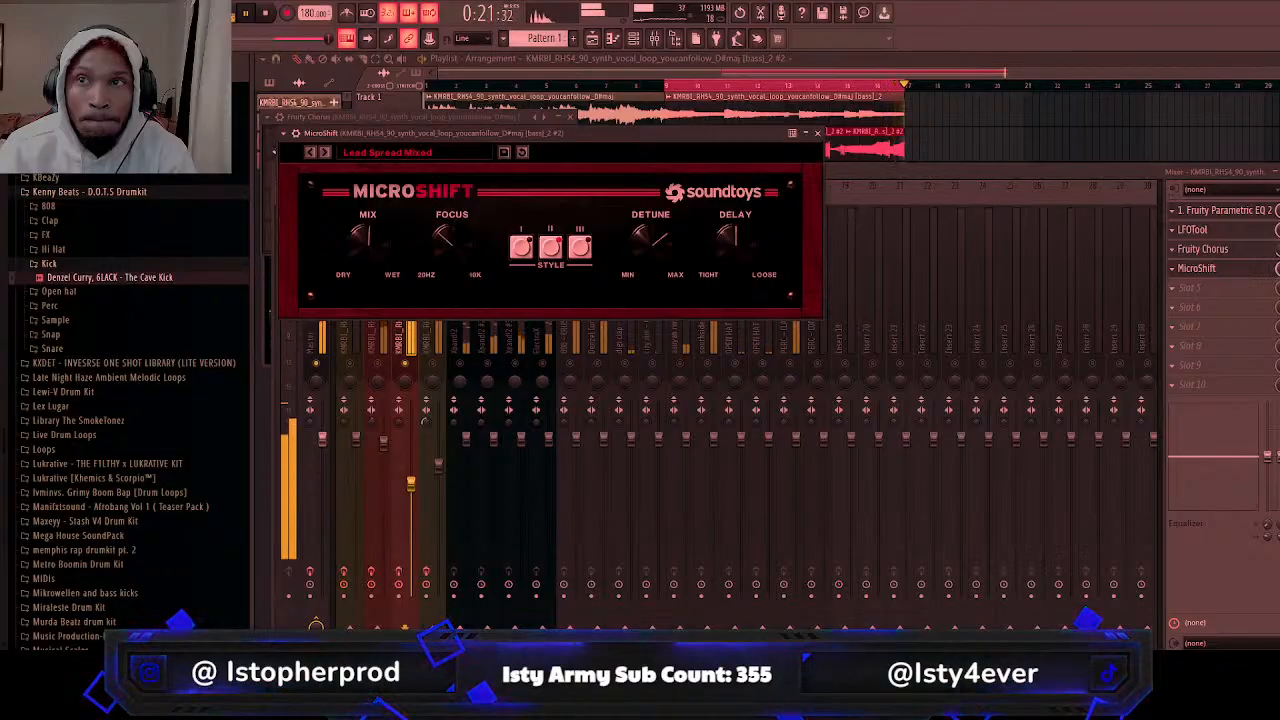
Step: Lower the reversed bass track's fader further and bring the music track's fader down slightly
key(F9)
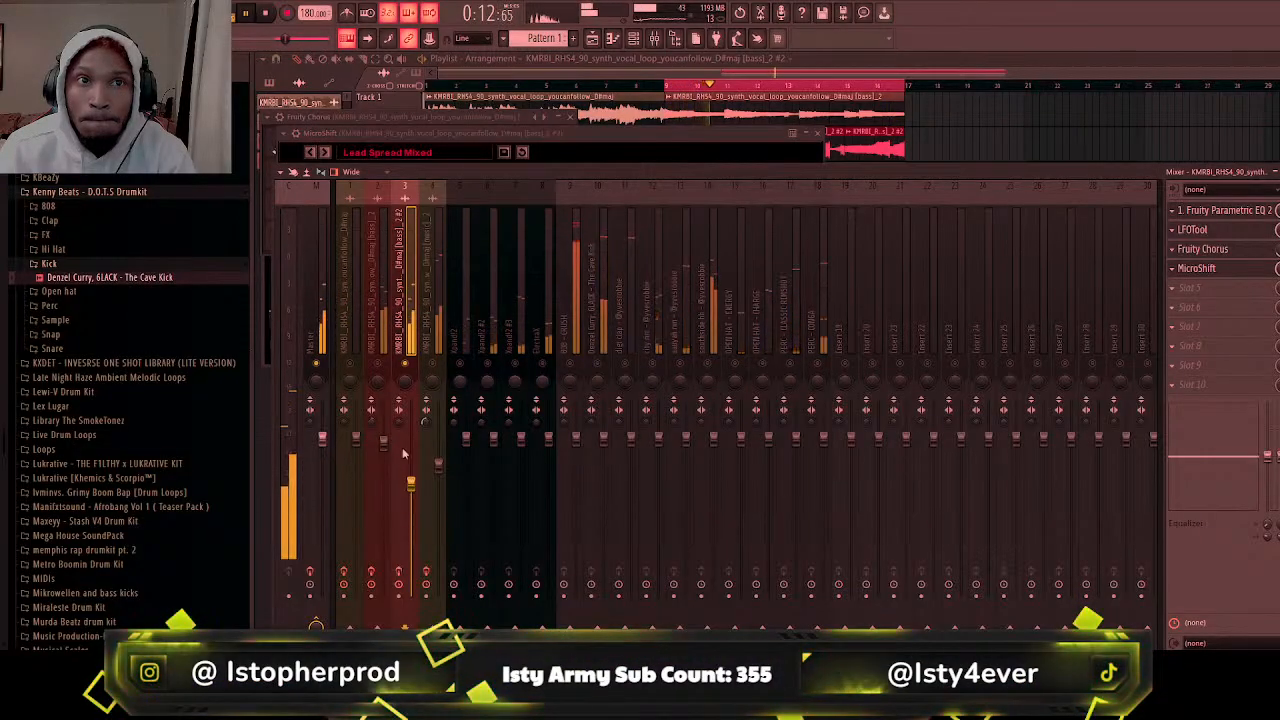
drag(410, 483, 410, 505)
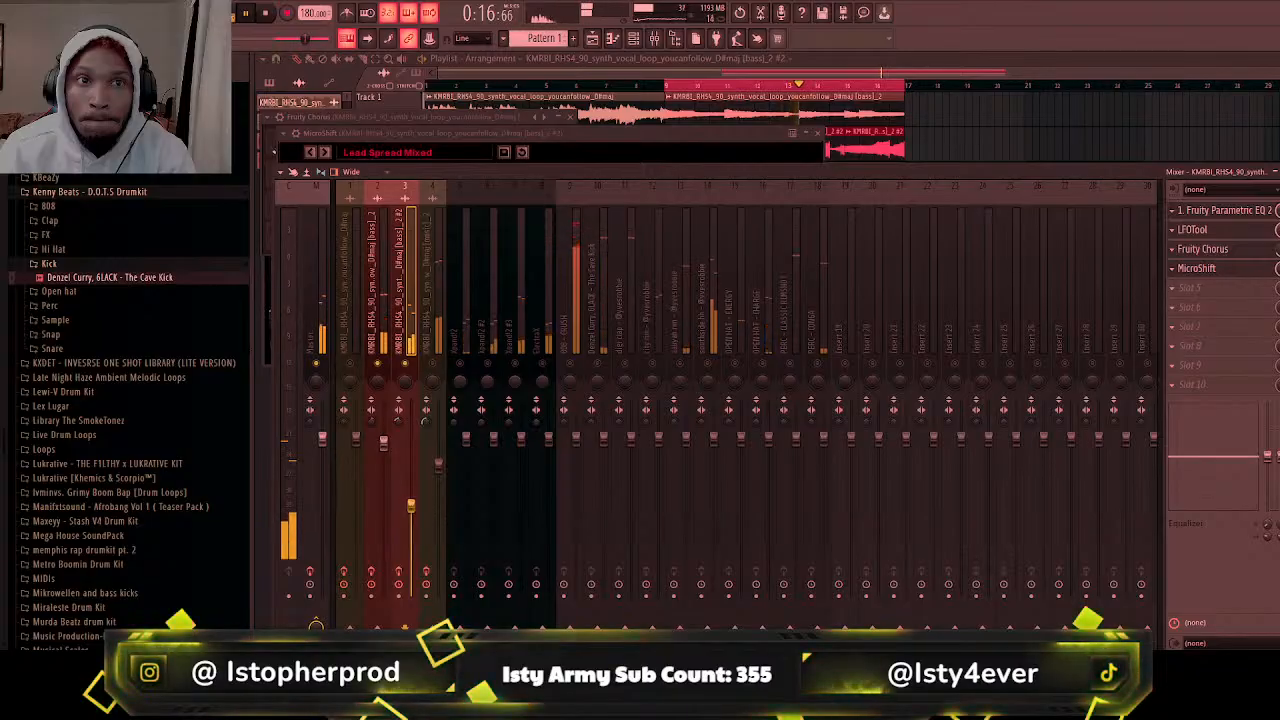
drag(410, 505, 410, 527)
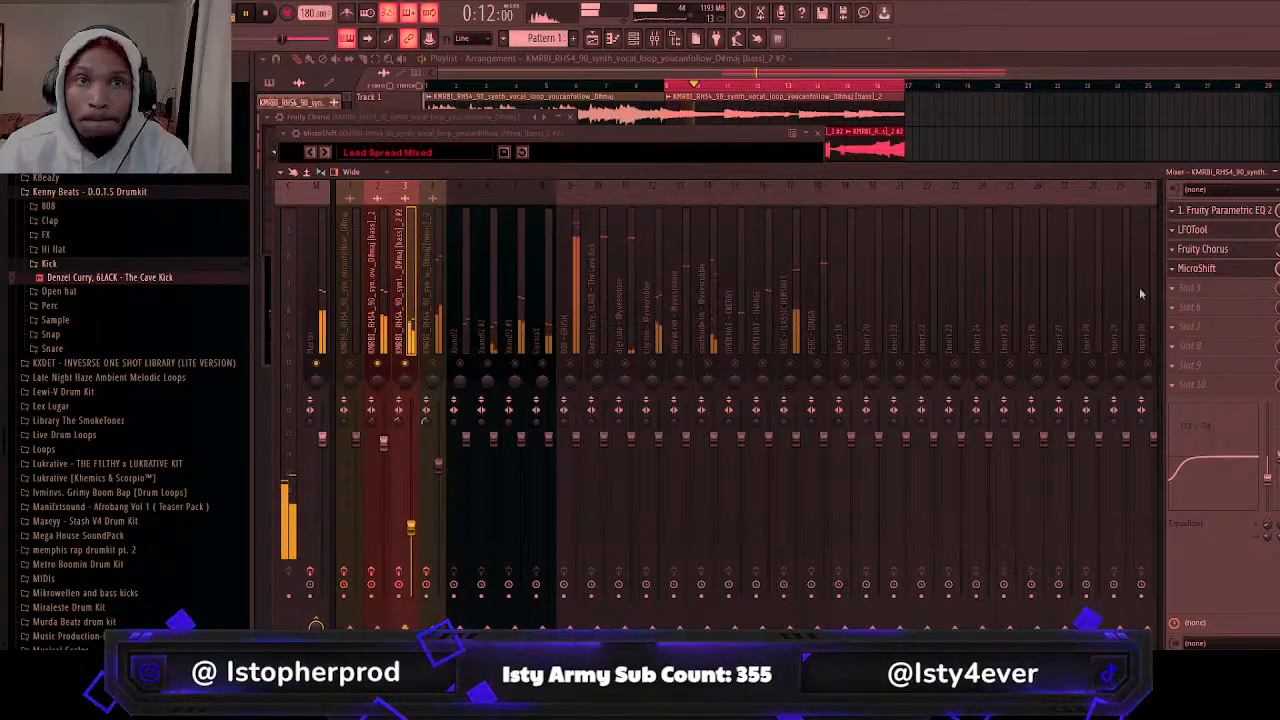
drag(438, 463, 438, 480)
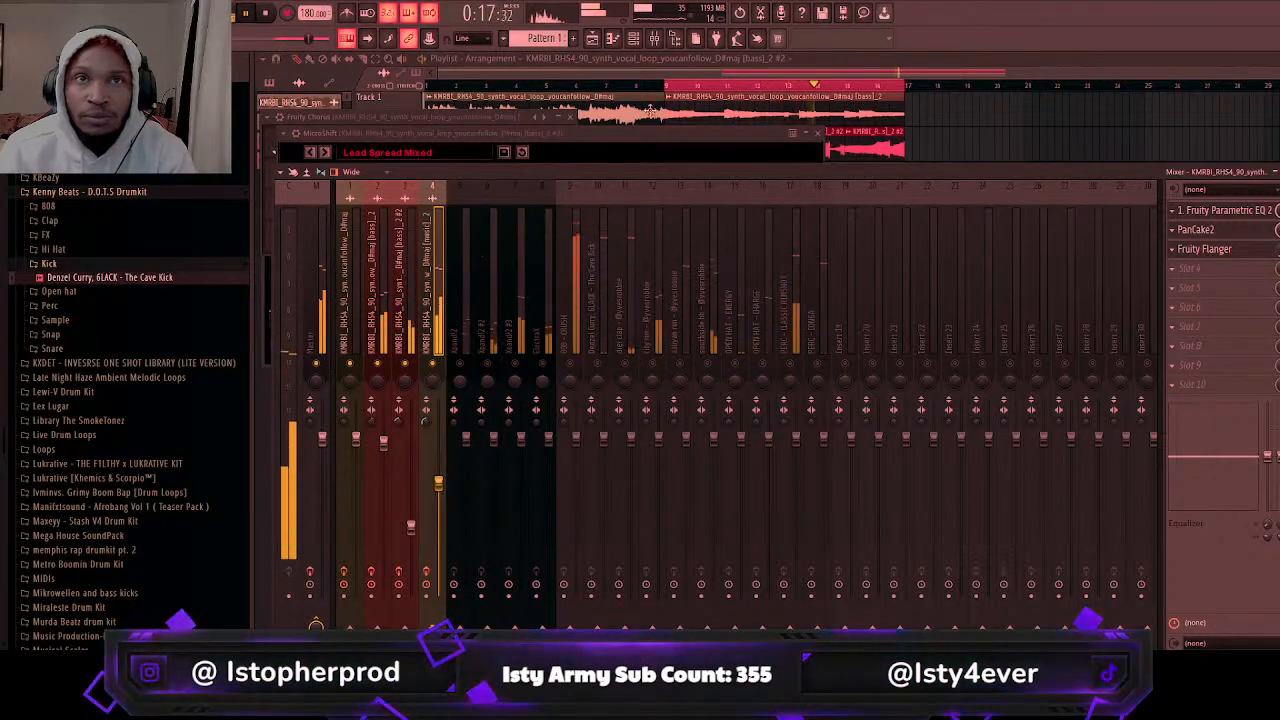
Step: Clear the playlist's loop range and play the arrangement from bar 1
click(678, 88)
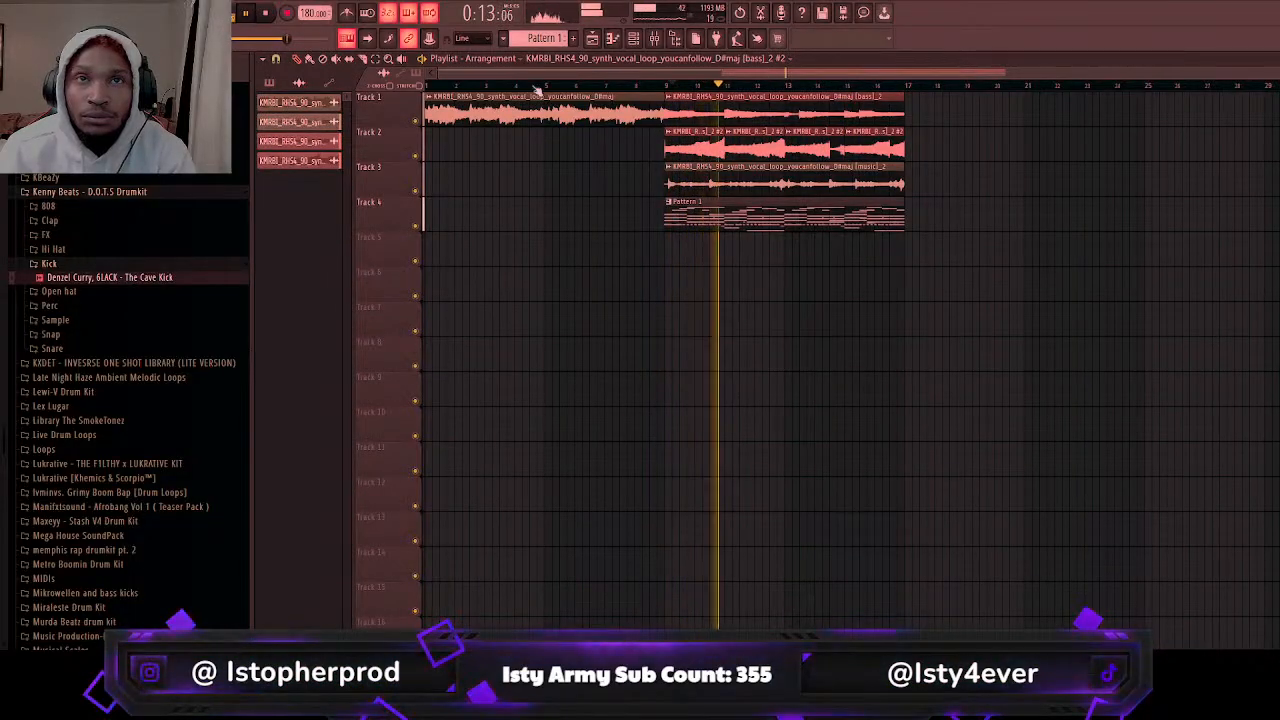
click(427, 87)
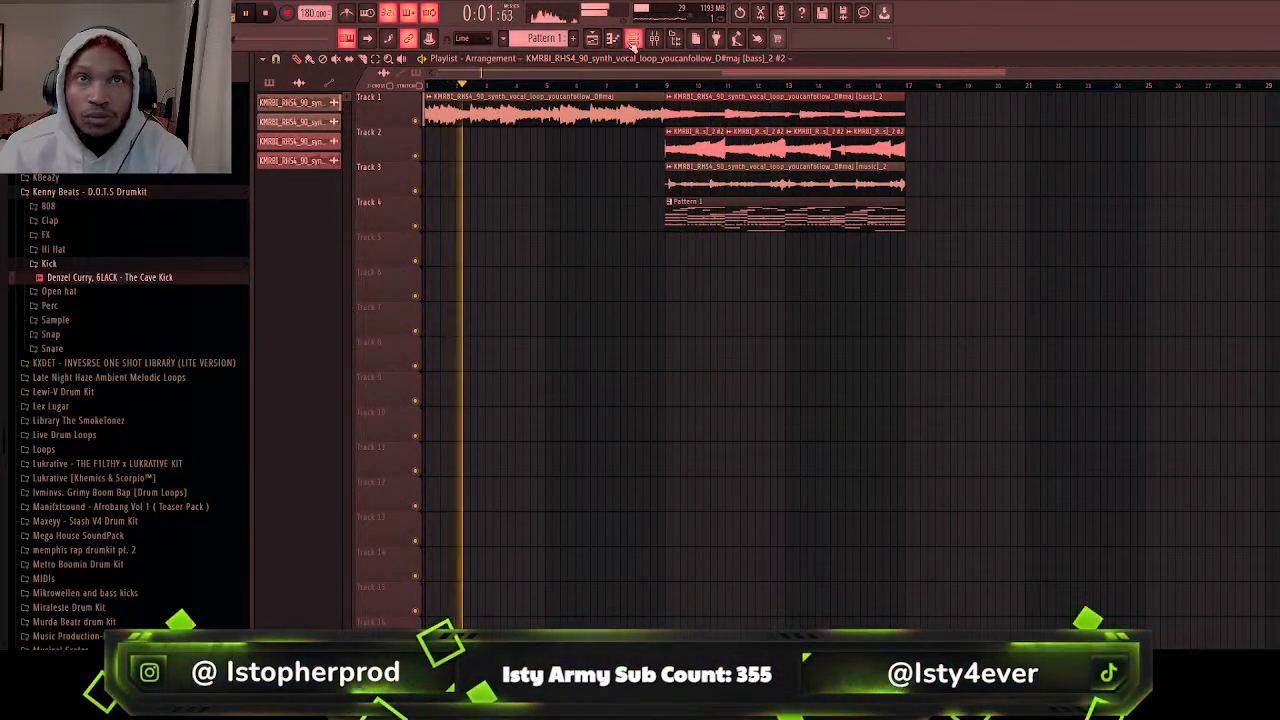
Step: Delete the Pattern 1 clip from Track 4 and split Pattern 1 into separate patterns by channel
right_click(703, 209)
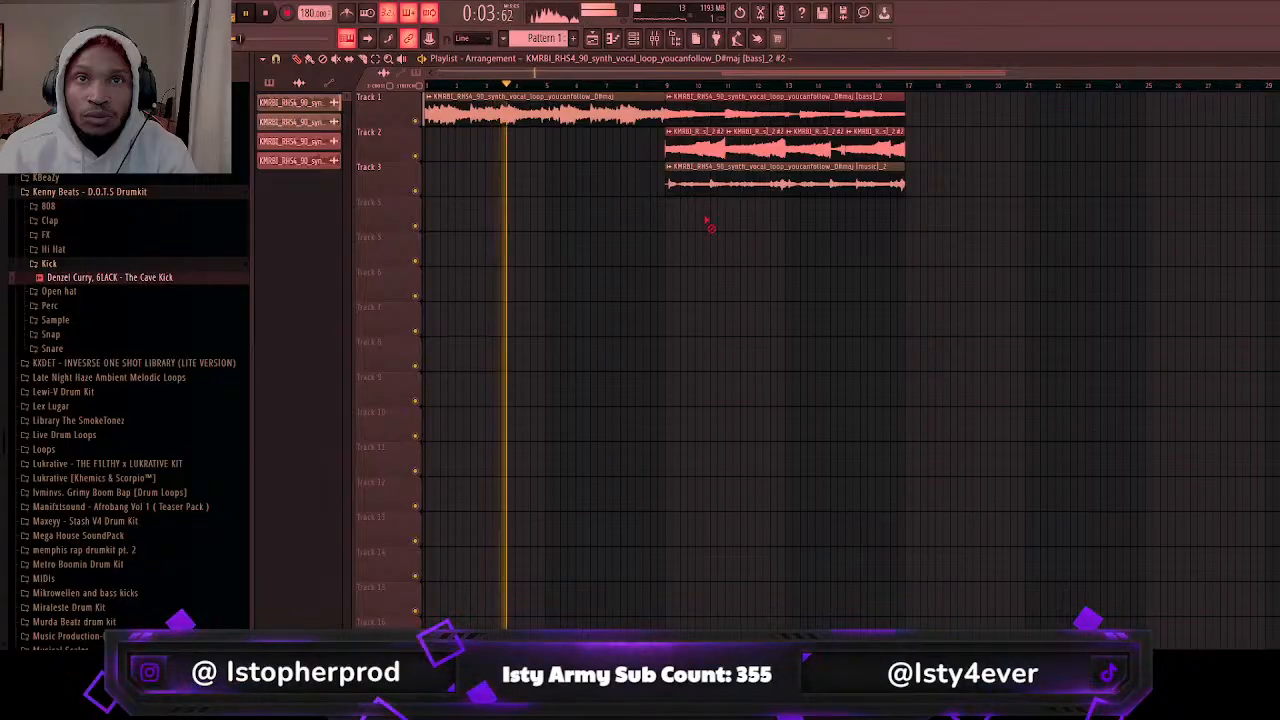
right_click(297, 106)
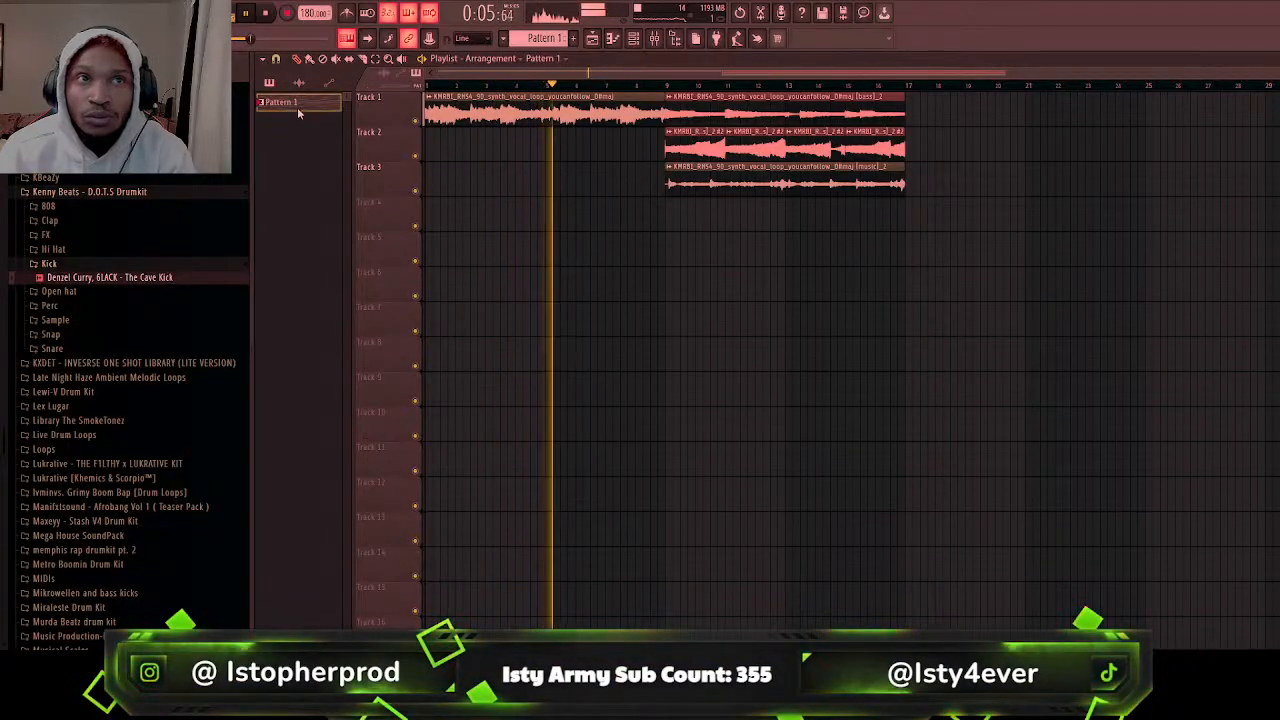
click(351, 312)
key(space)
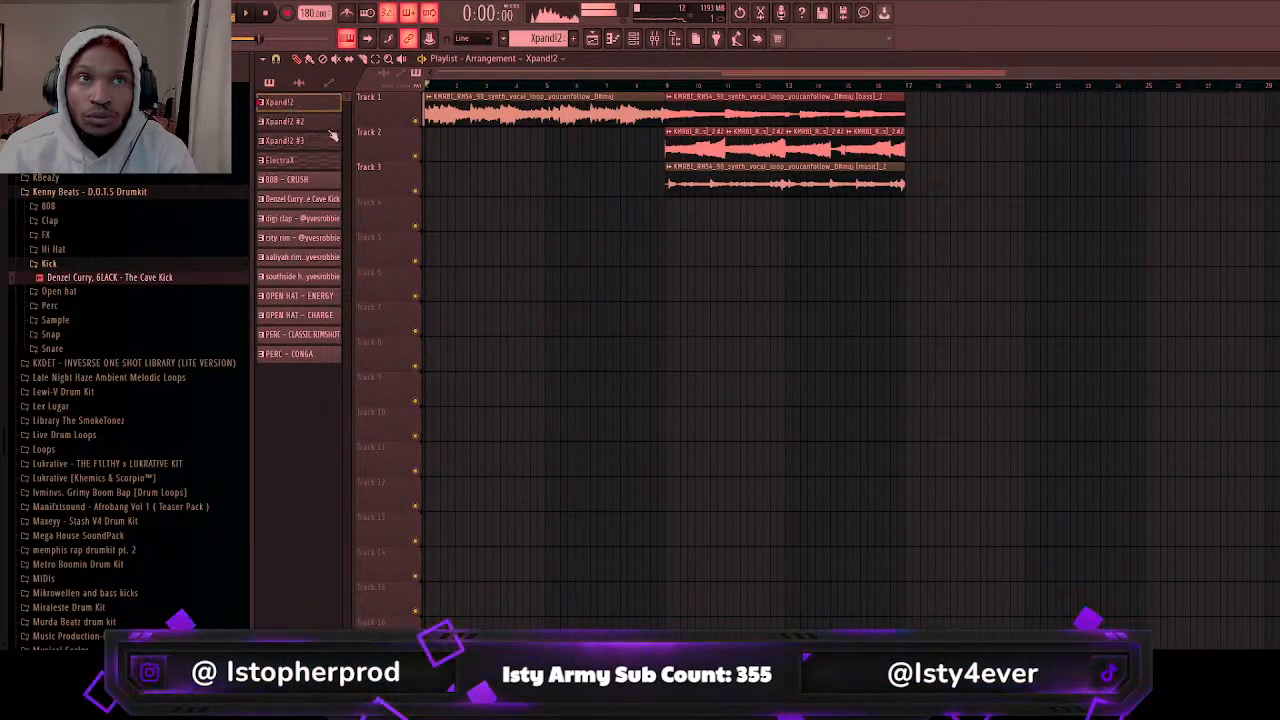
Step: Place the Xpand!2, Xpand!2 #2 and Xpand!2 #3 patterns at bar 1 on Tracks 4, 5 and 6
drag(481, 213, 426, 213)
key(space)
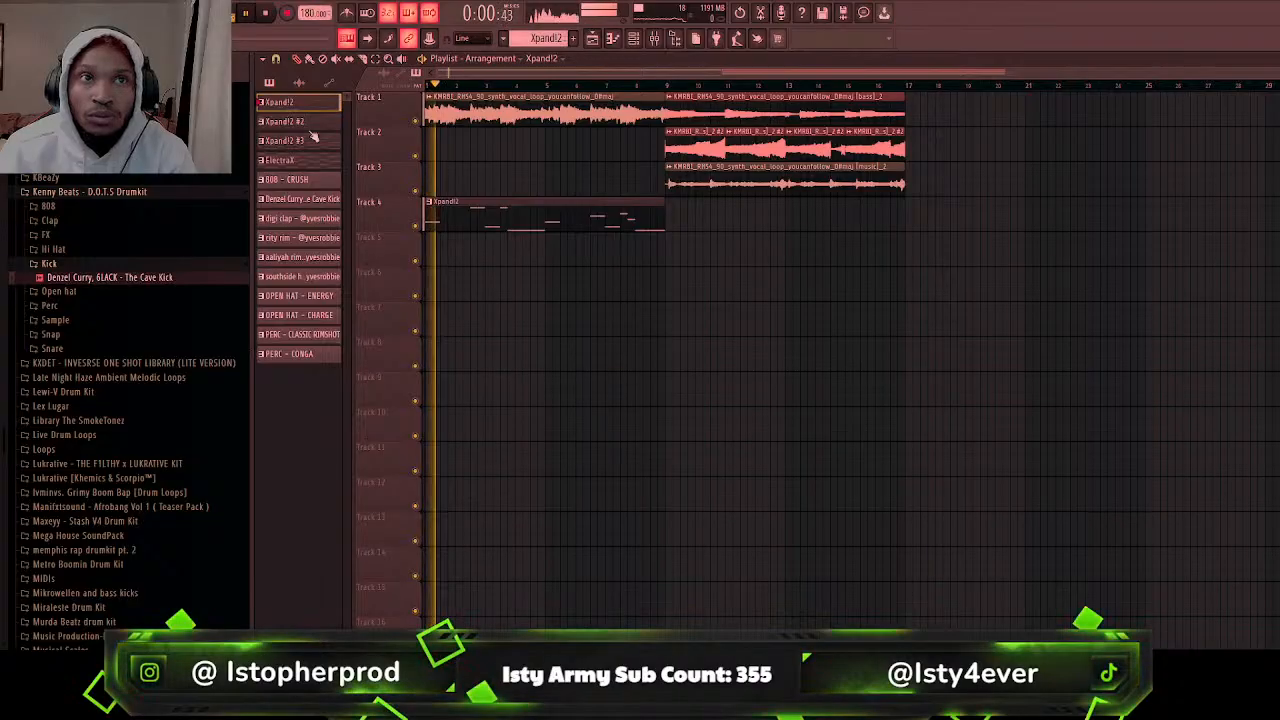
click(300, 121)
click(428, 243)
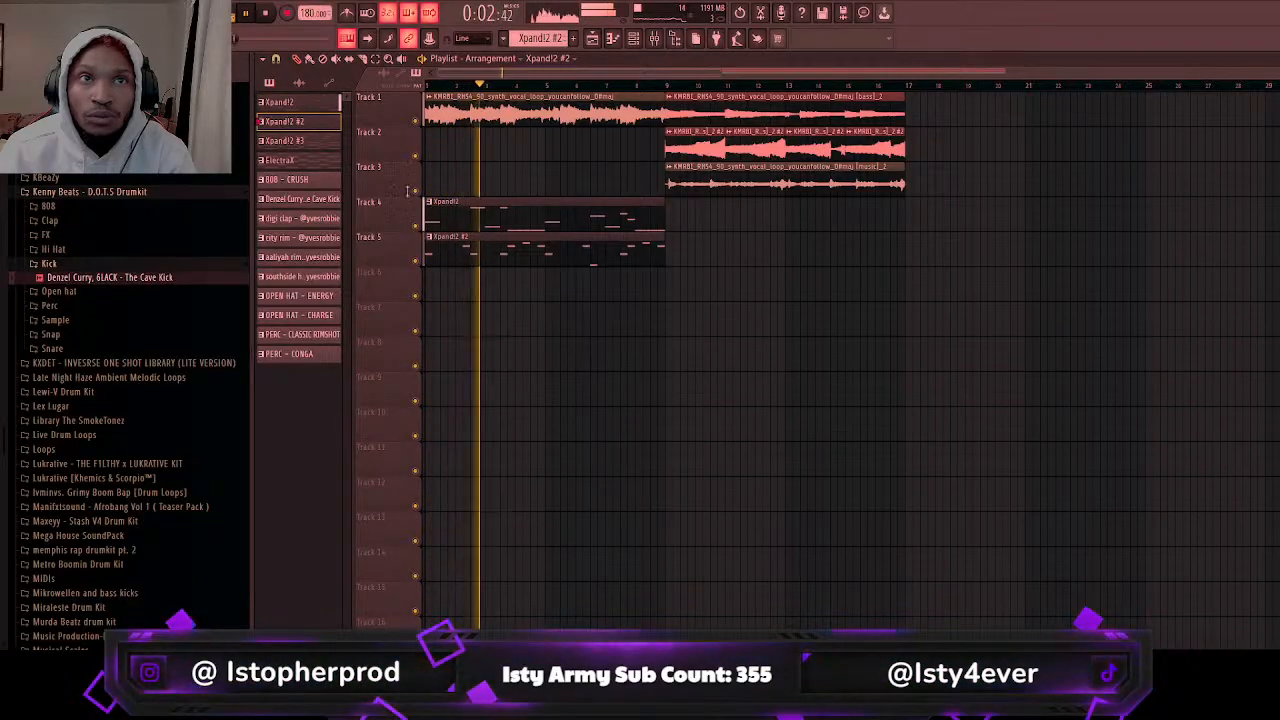
click(300, 140)
click(430, 281)
key(space)
key(space)
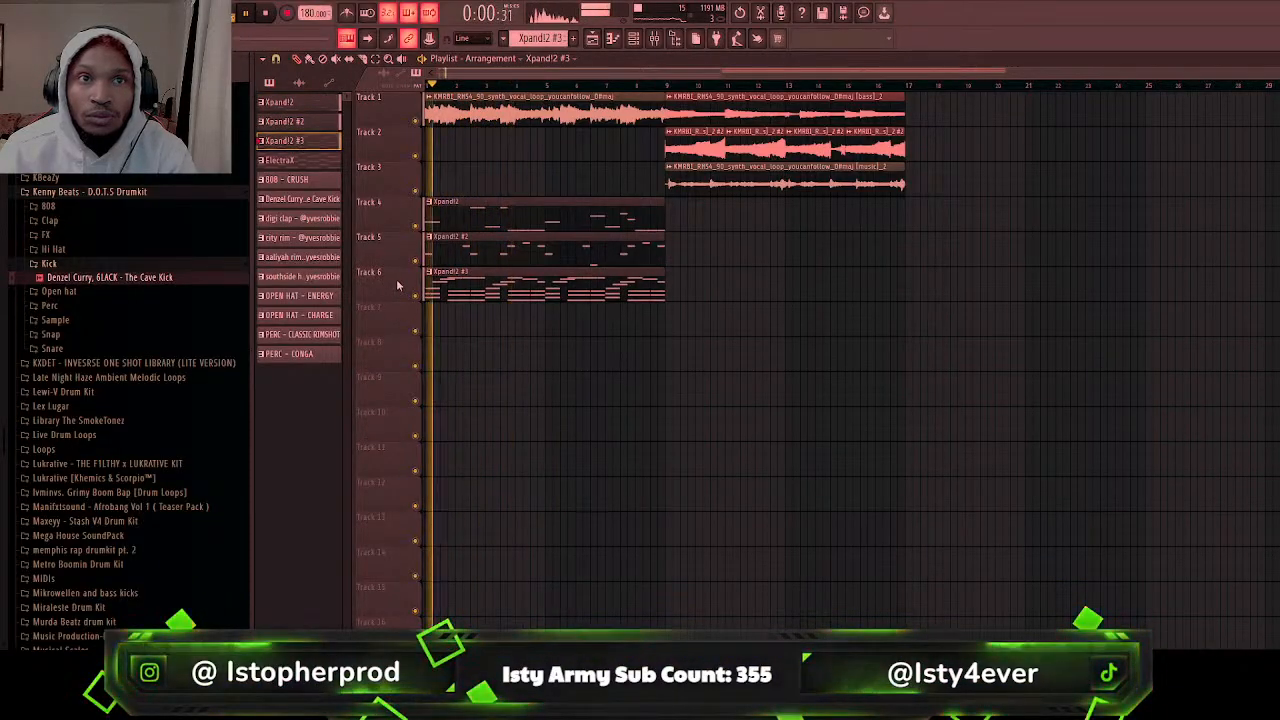
Step: Open the mixer, unmute the three Xpand!2 tracks and audition them with the vocal loop from the start
click(633, 39)
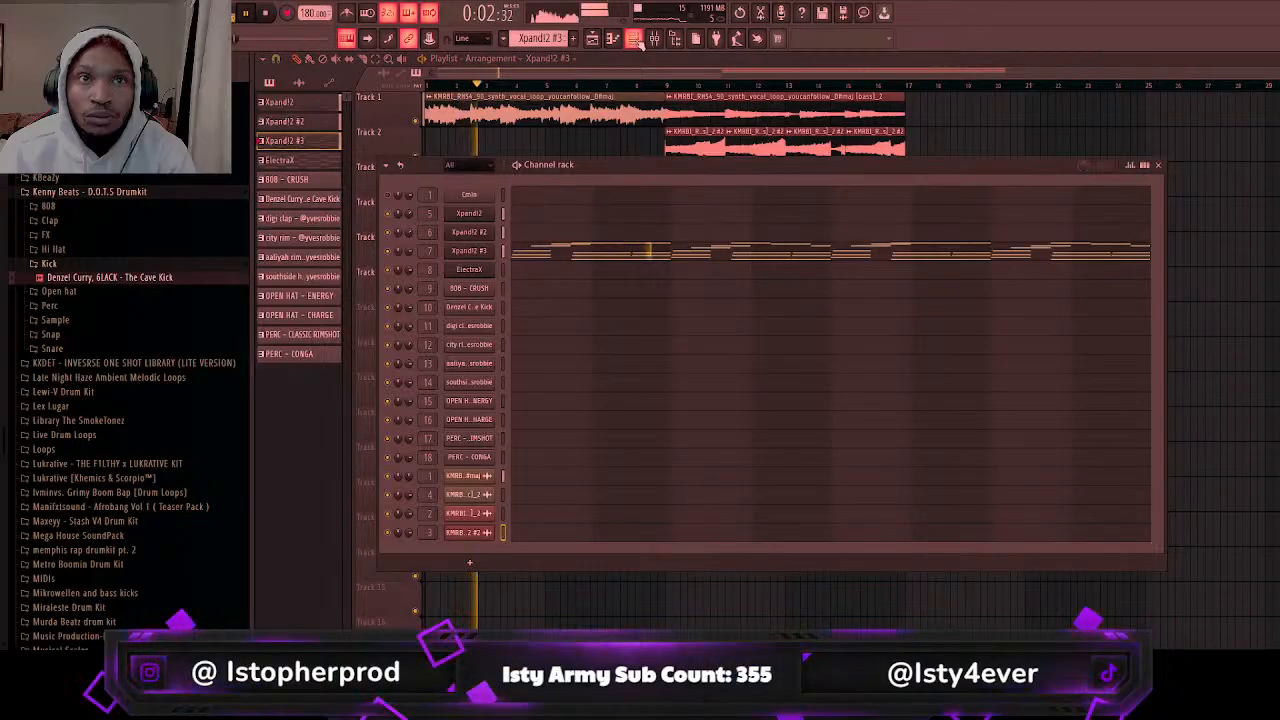
click(634, 39)
click(653, 39)
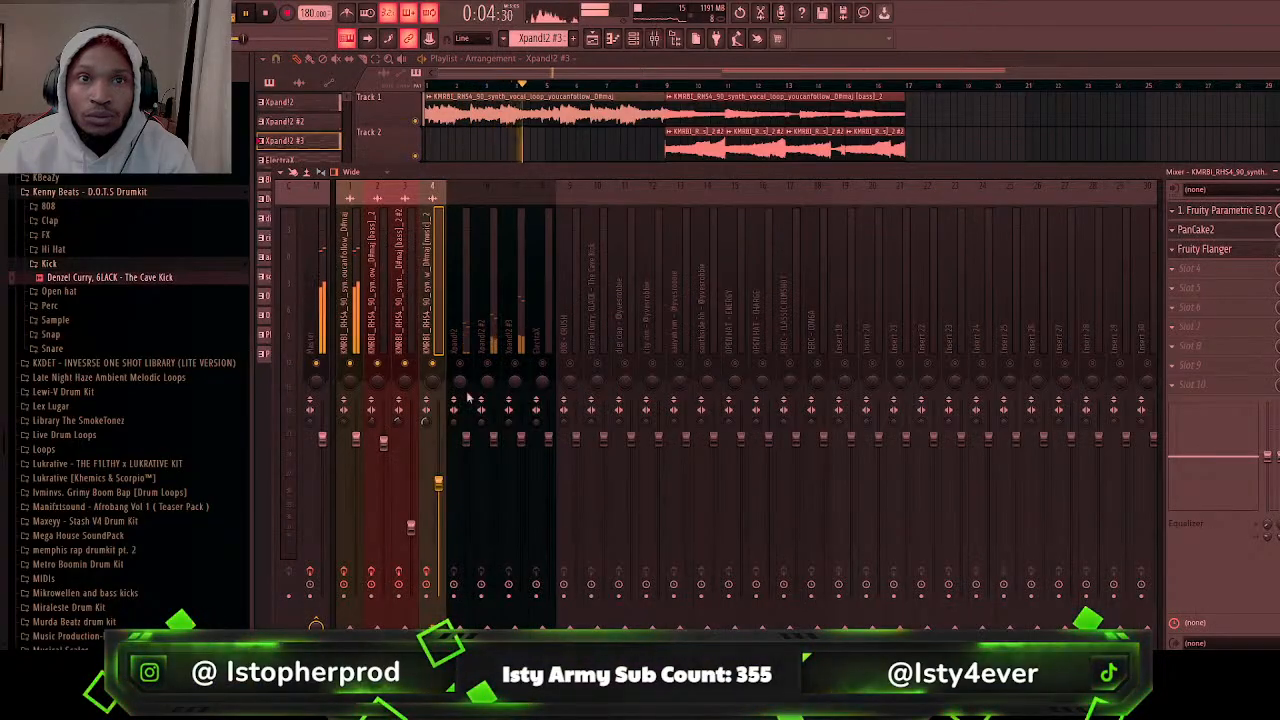
key(space)
key(space)
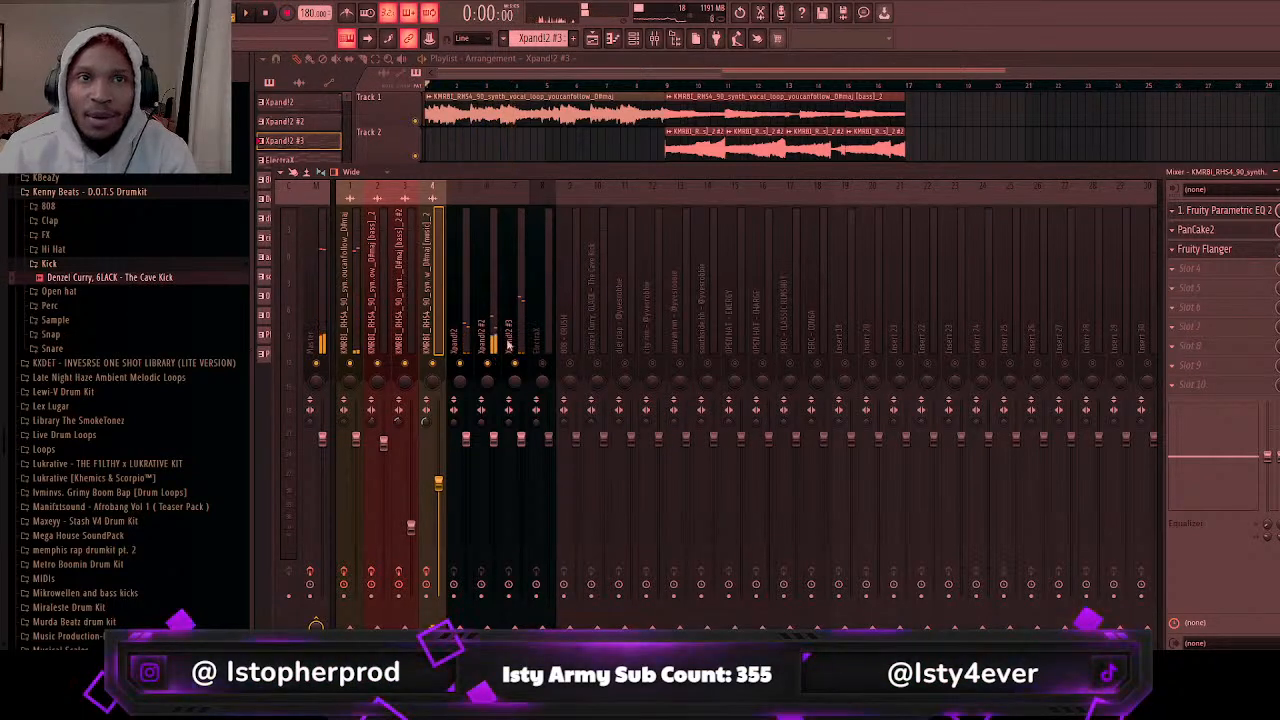
Step: Audition the Xpand!2 mixer tracks against each other and lower the fader of Xpand!2 #2
click(457, 335)
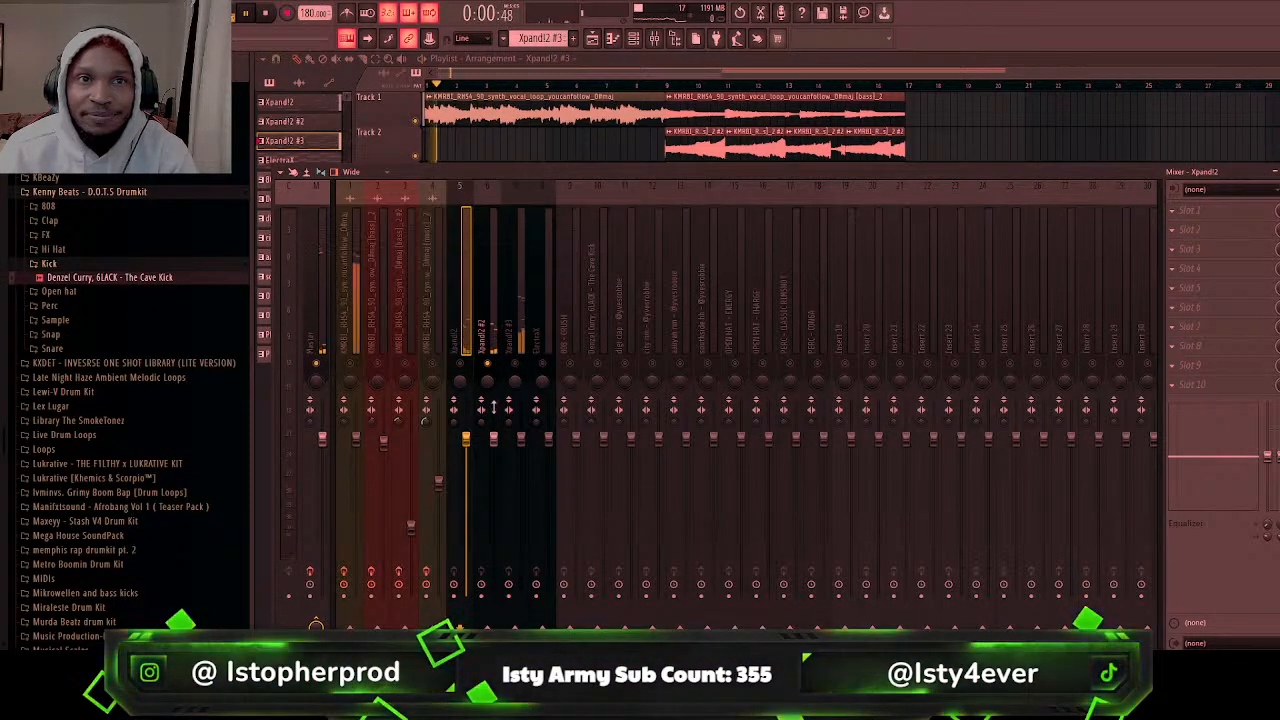
drag(493, 438, 493, 481)
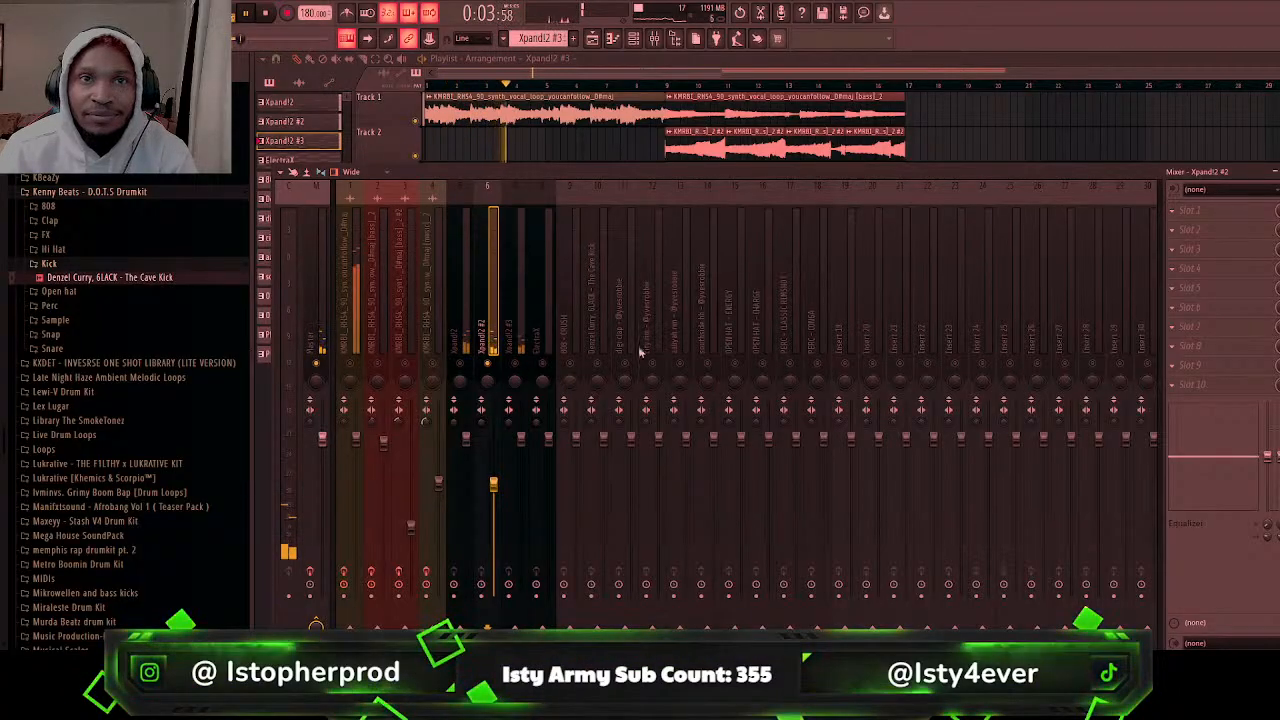
click(520, 336)
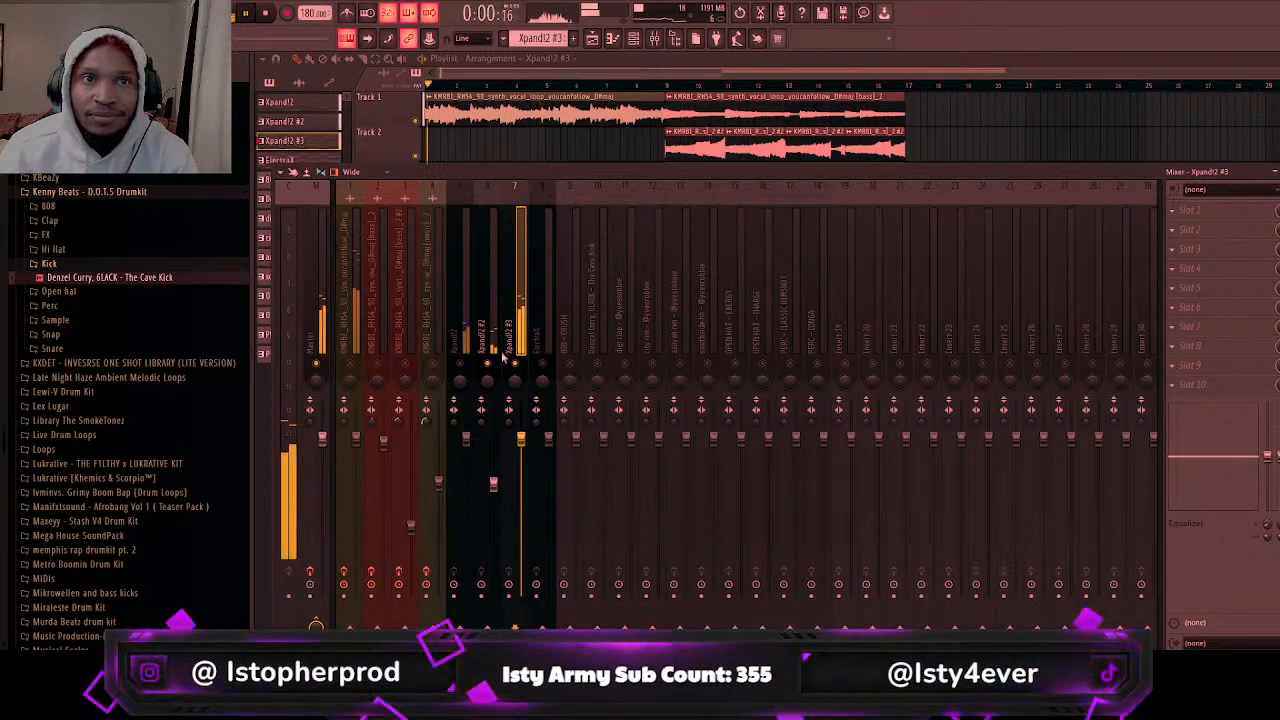
scroll(371, 362, right, 2)
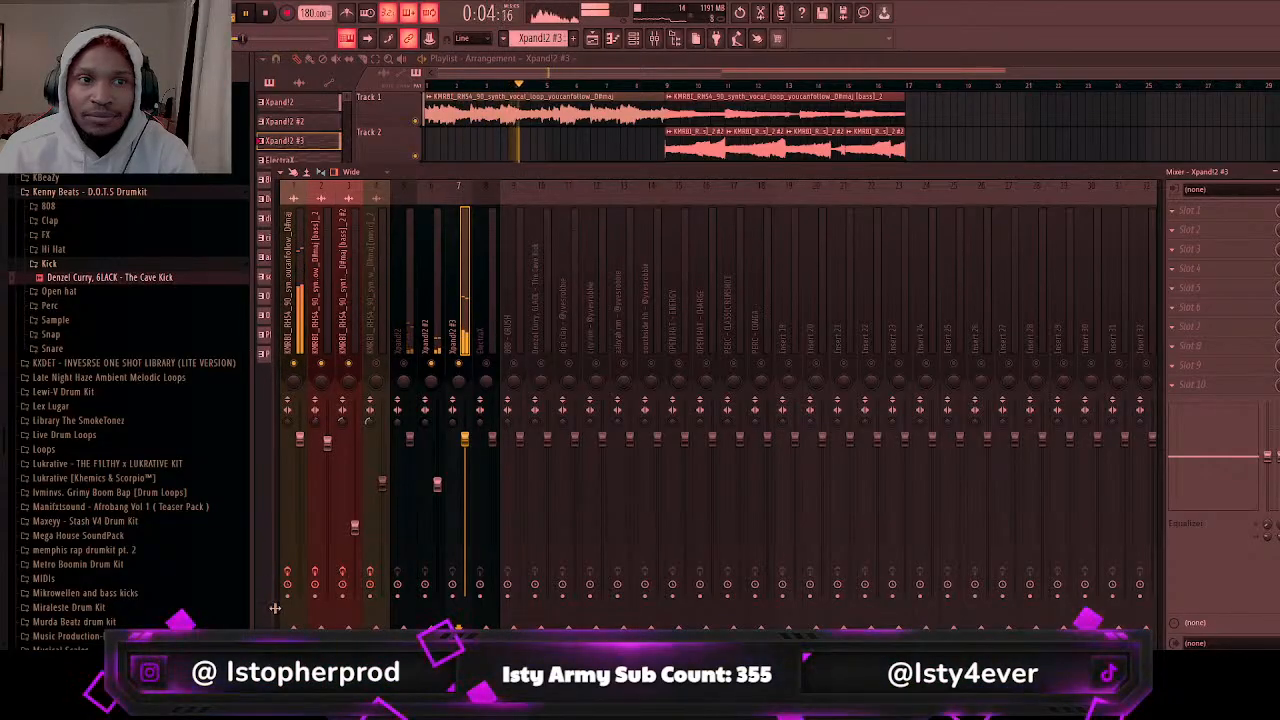
scroll(275, 608, left, 2)
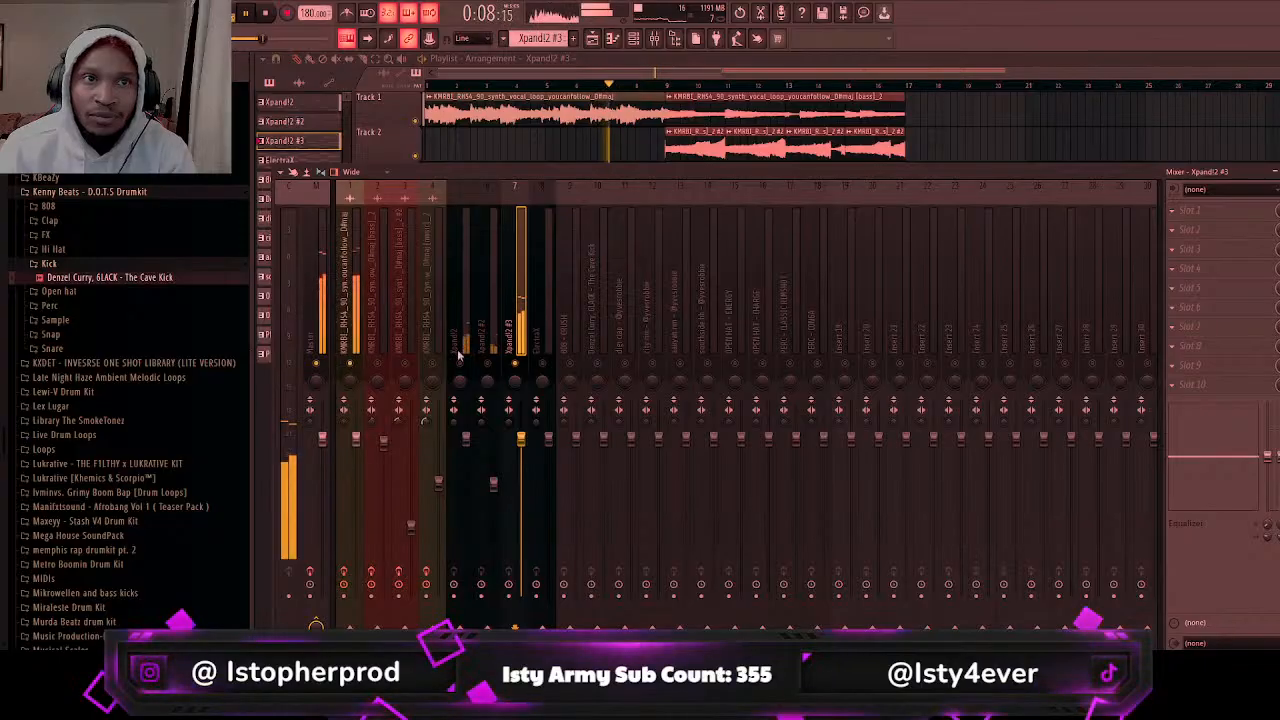
Step: Add Fruity Parametric EQ 2 to the Xpand!2 #3 track, cutting the lows and slightly boosting the low mids during playback
click(926, 87)
key(space)
key(space)
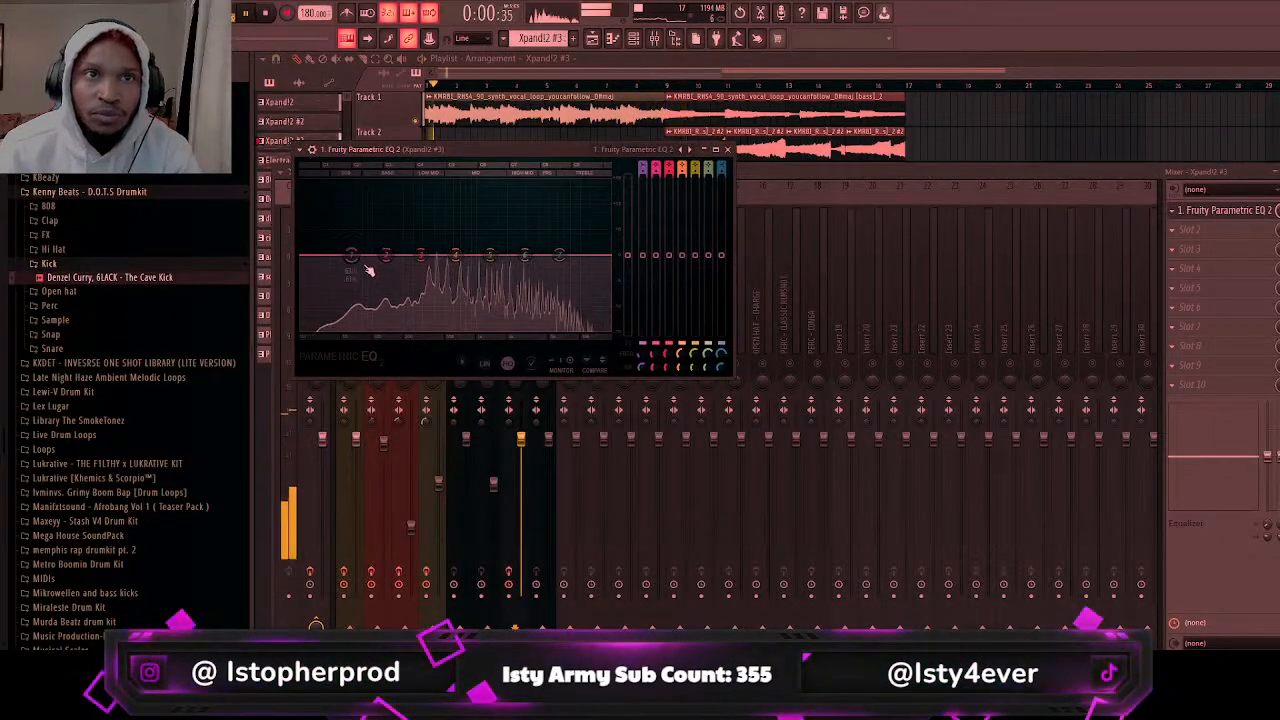
drag(351, 254, 355, 308)
drag(430, 250, 465, 245)
key(space)
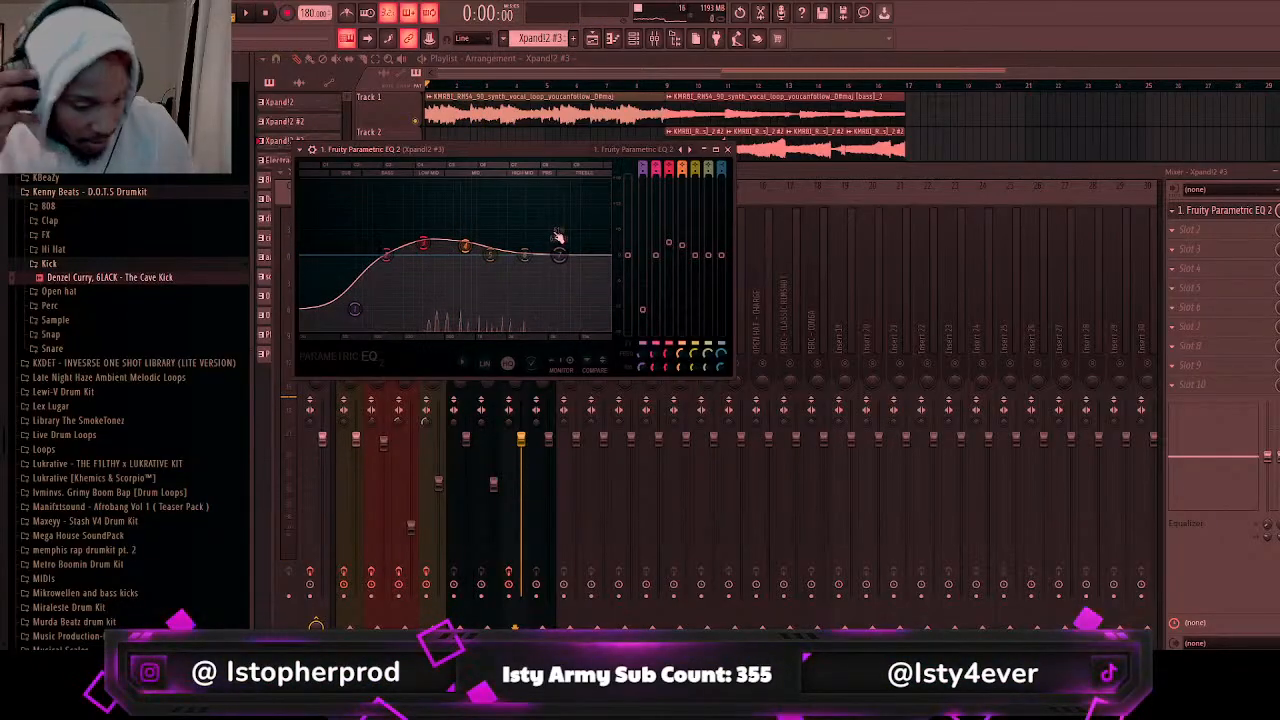
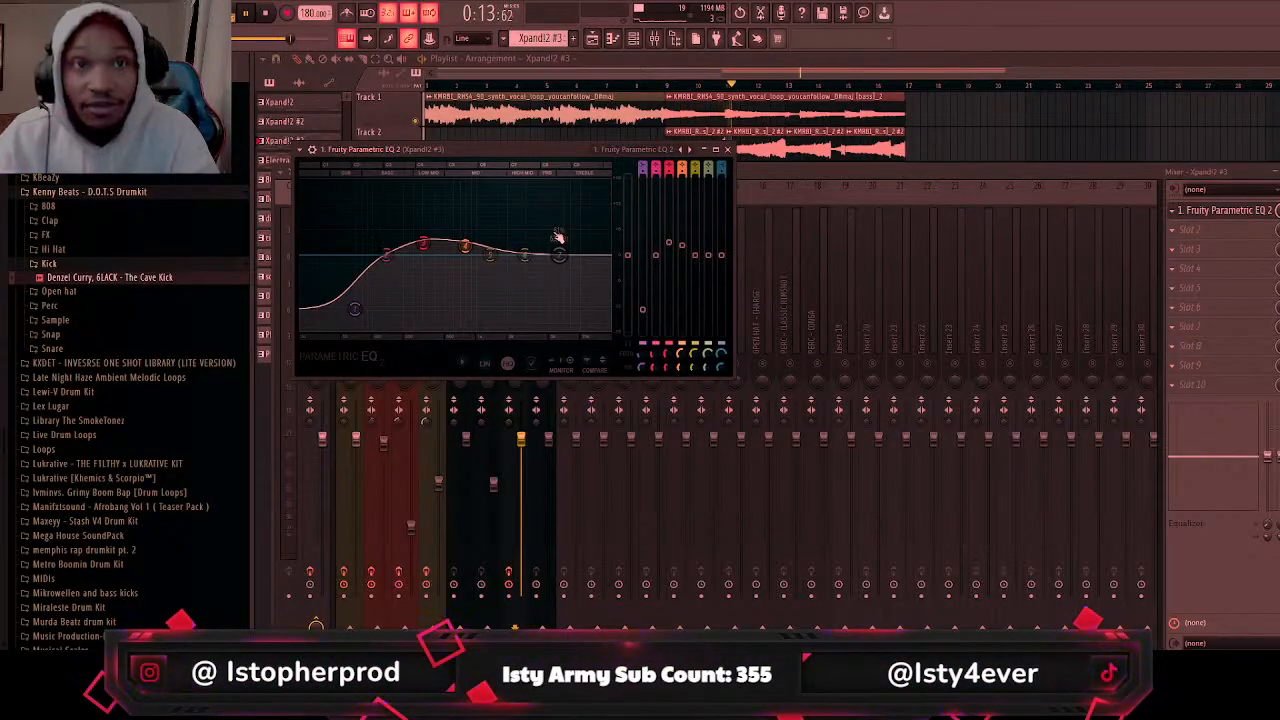
key(space)
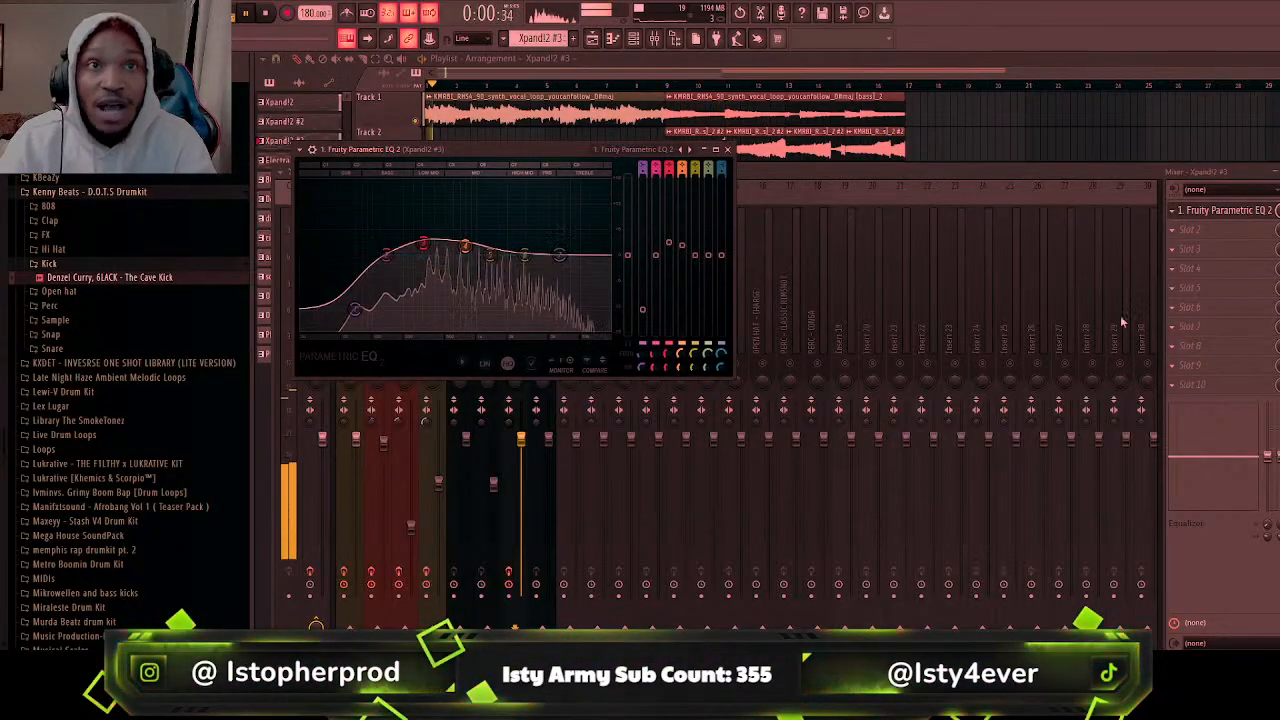
Step: Add Gross Beat to the second effect slot of Xpand!2 #3 and choose the Basic 9 time preset
click(1203, 230)
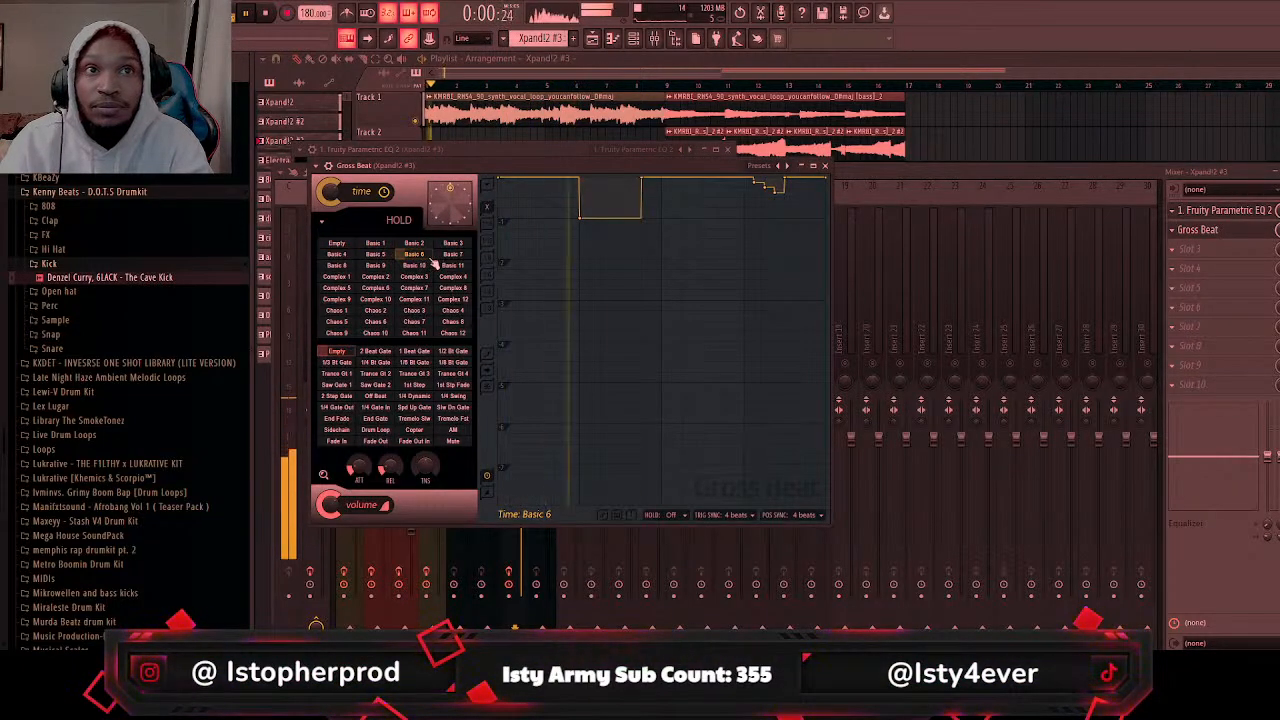
click(356, 265)
click(369, 266)
key(space)
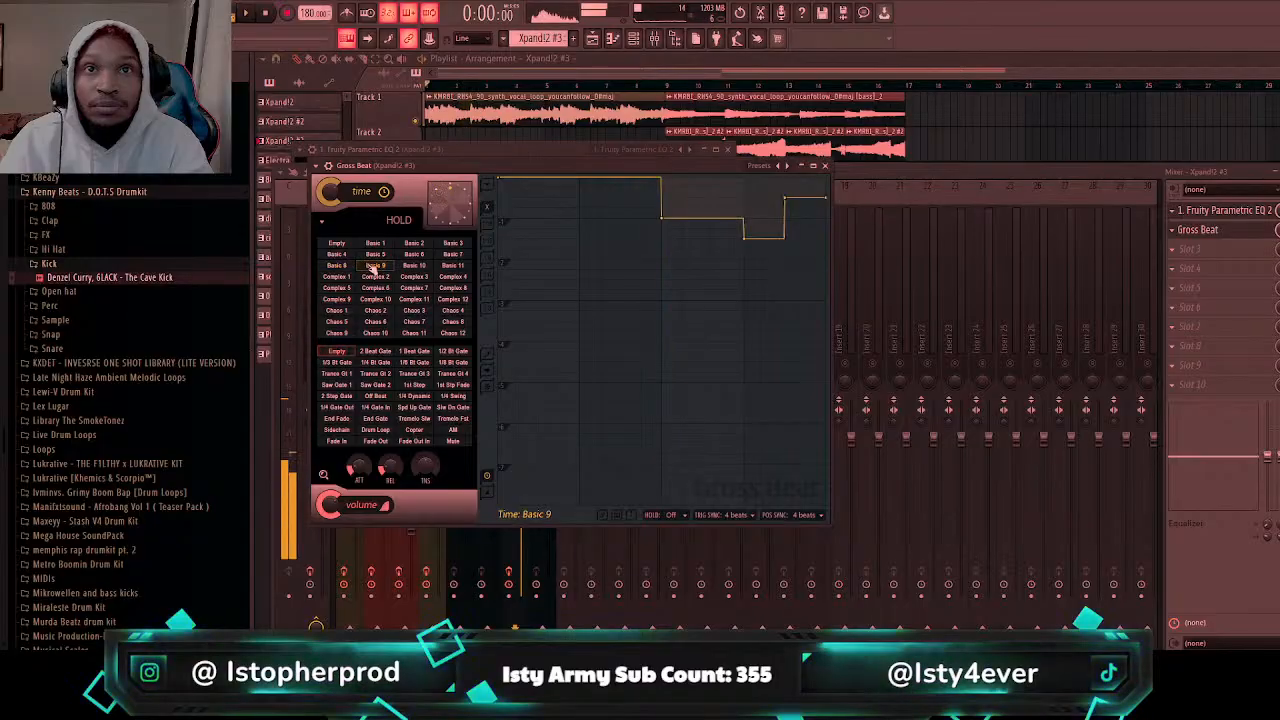
key(space)
click(825, 166)
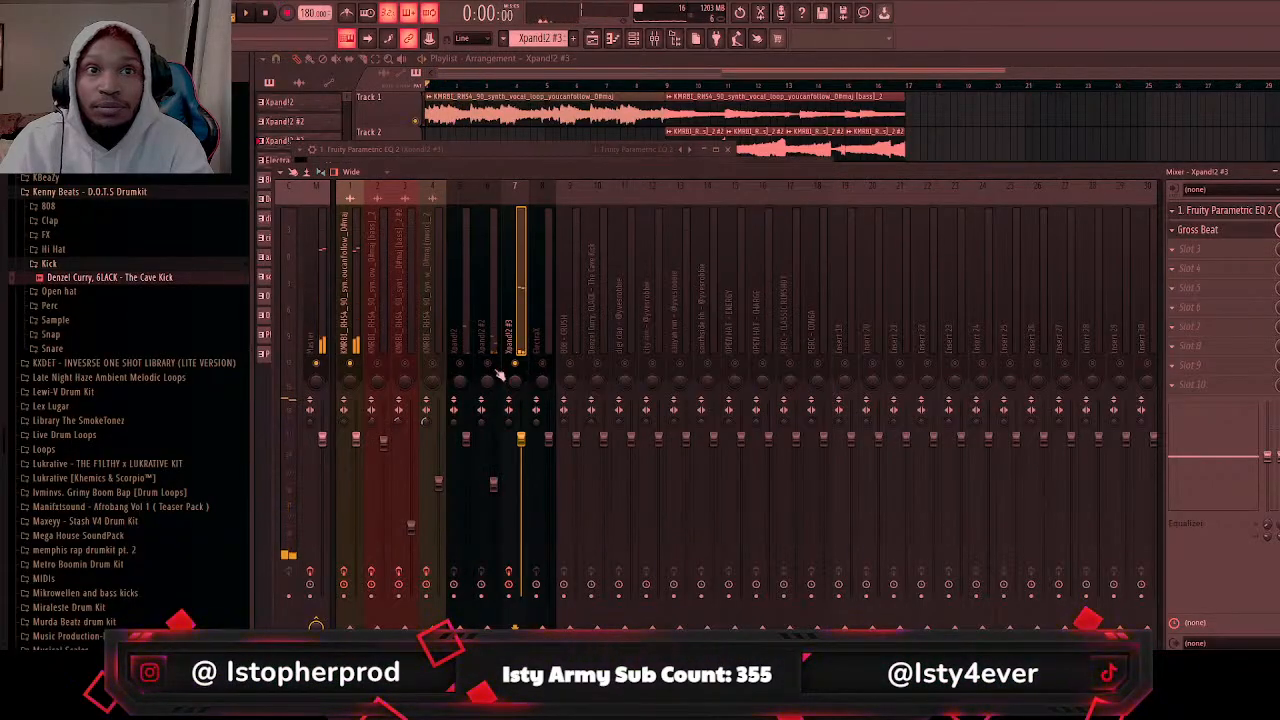
Step: Add ValhallaVintageVerb at 28.4% mix and Fruity Stereo Enhancer to the Xpand!2 #3 track
key(space)
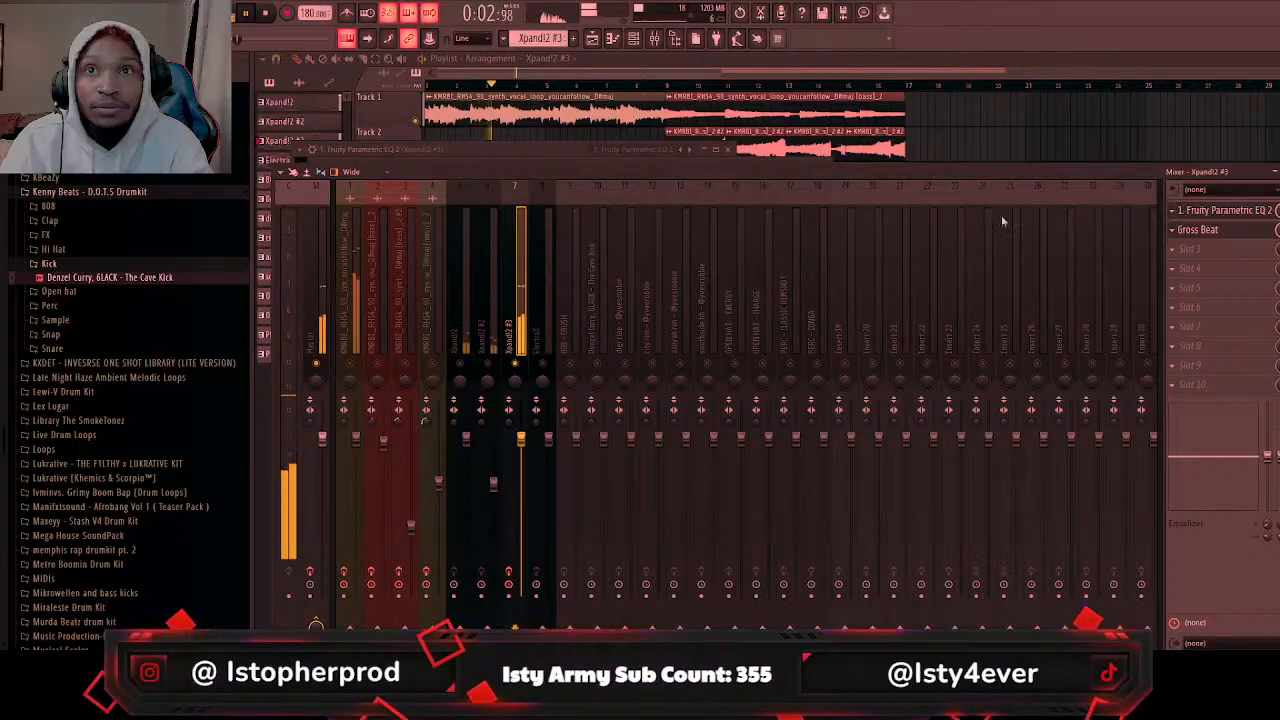
click(938, 102)
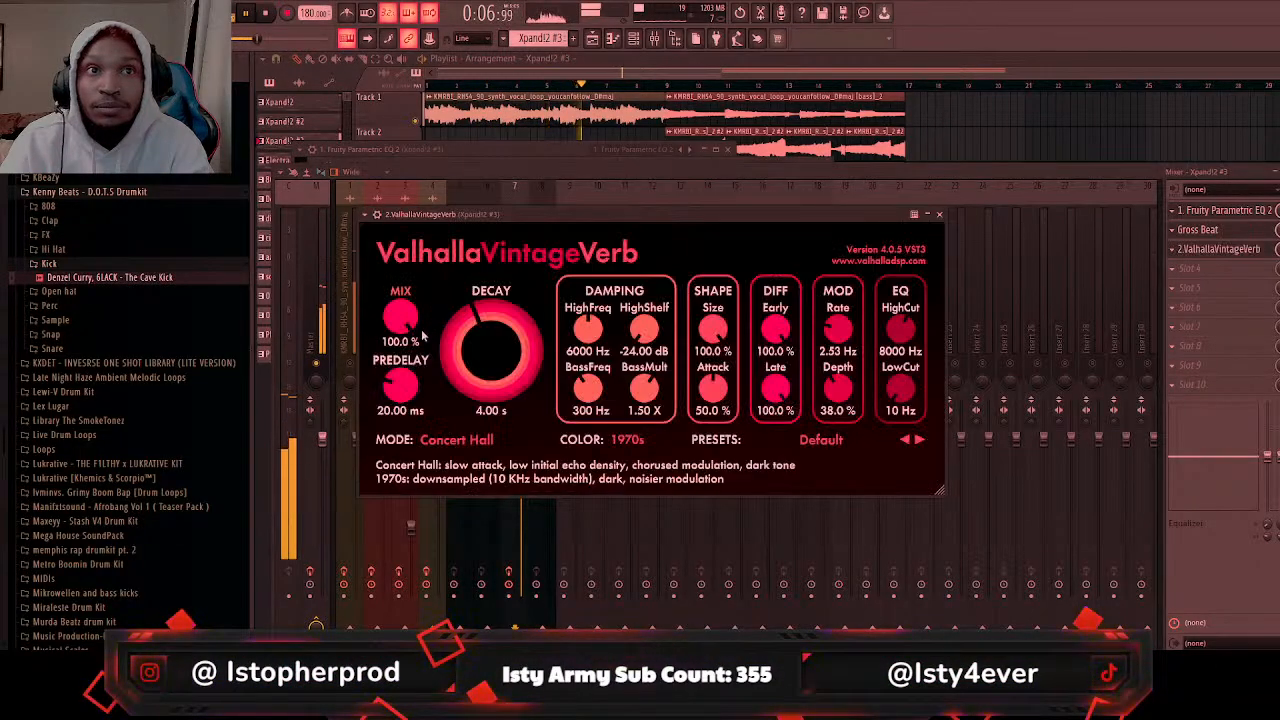
drag(423, 337, 419, 410)
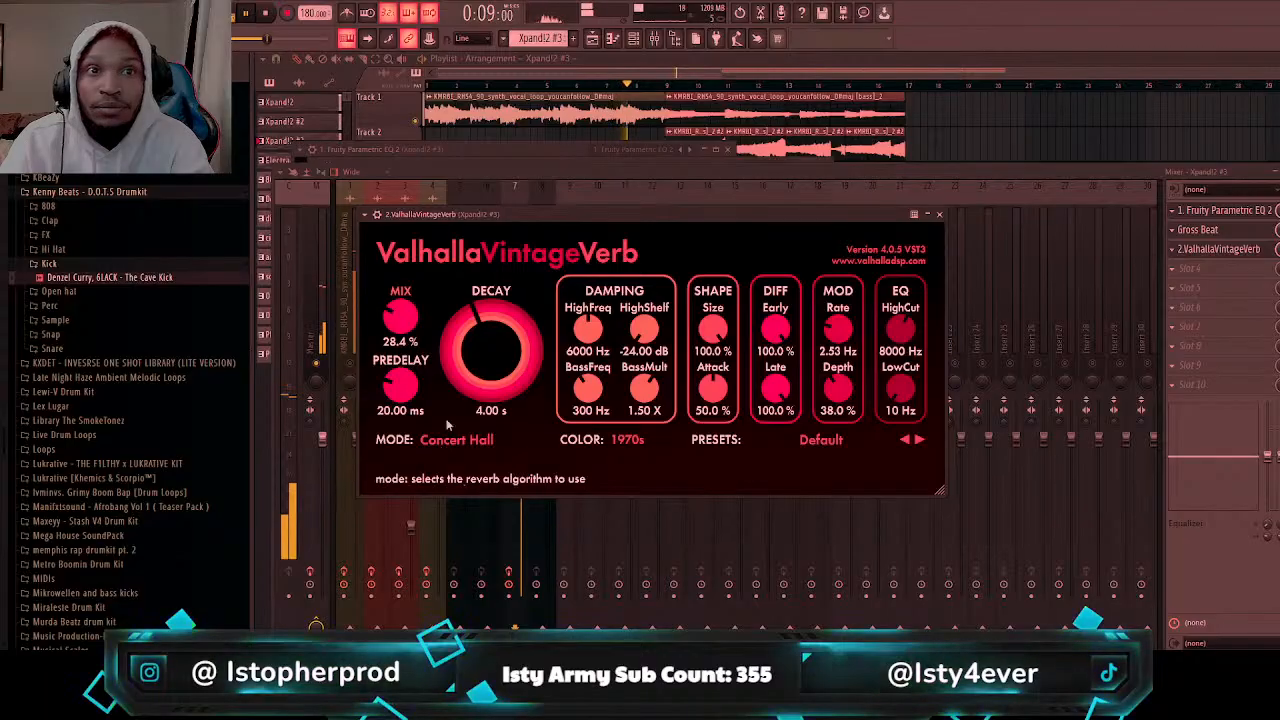
click(1200, 249)
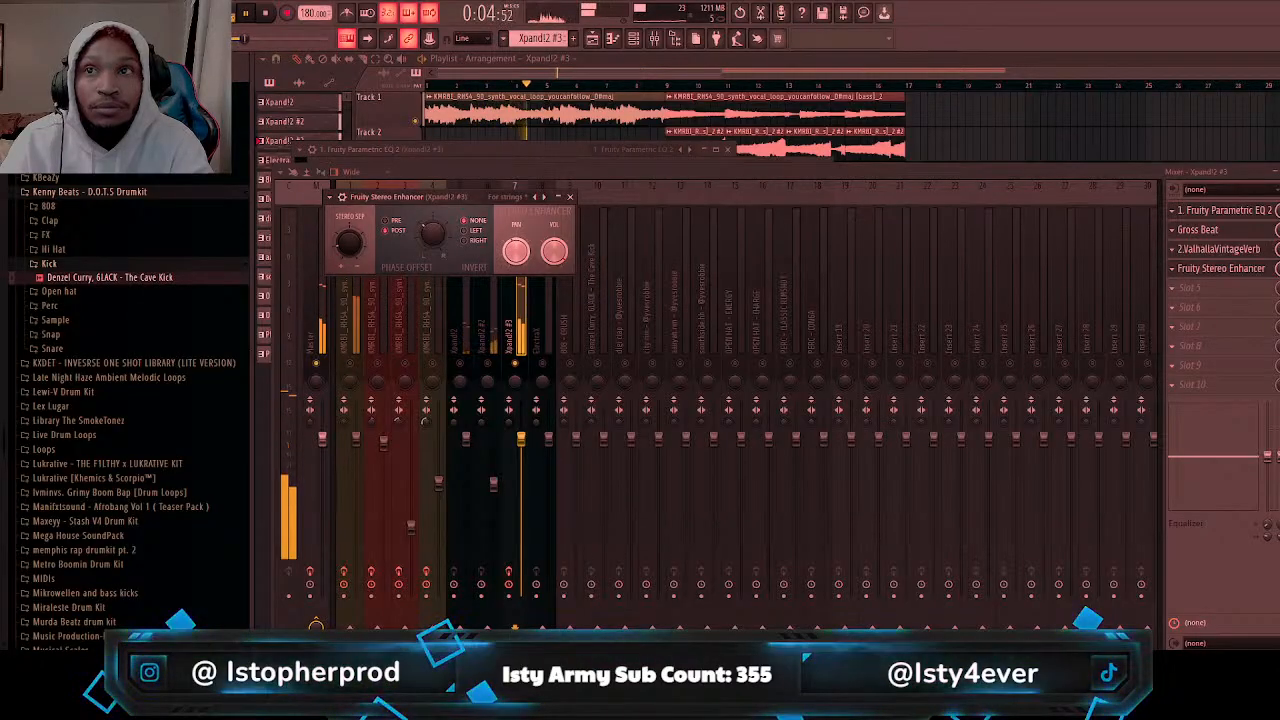
key(Escape)
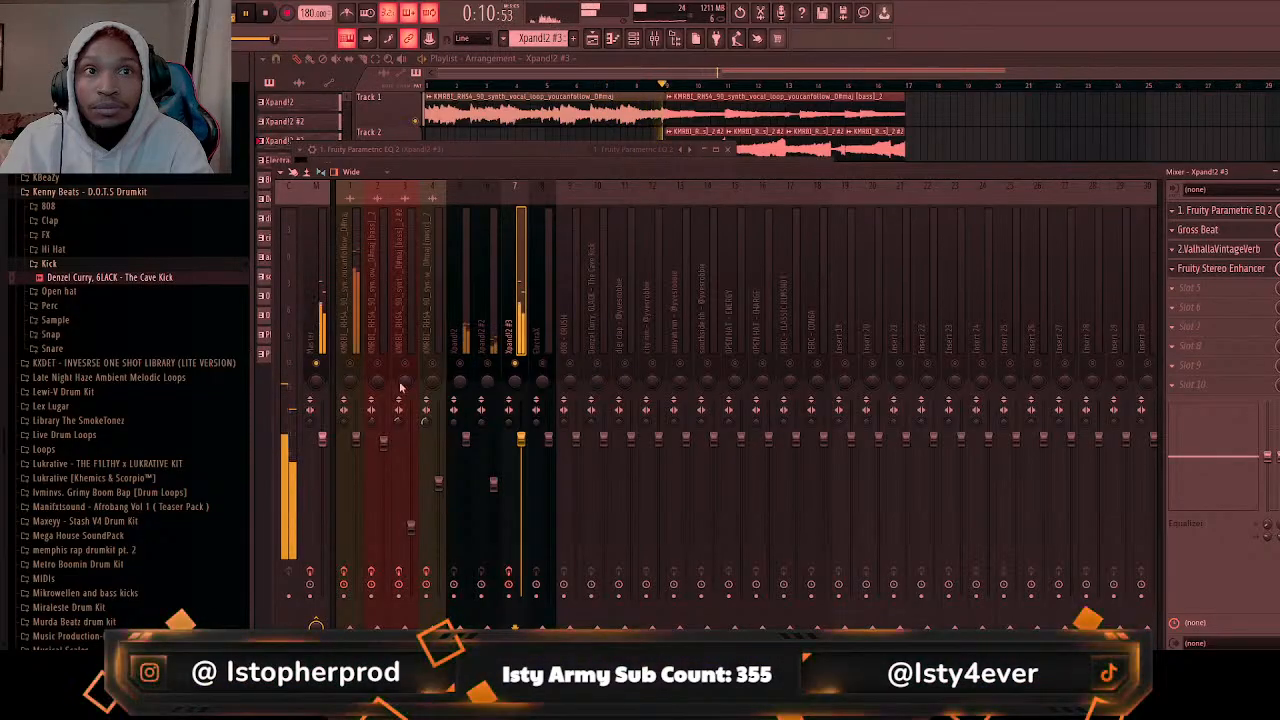
Step: Bring the vocal loop back in and lower the vocal loop and Xpand!2 #3 faders to balance them
click(343, 372)
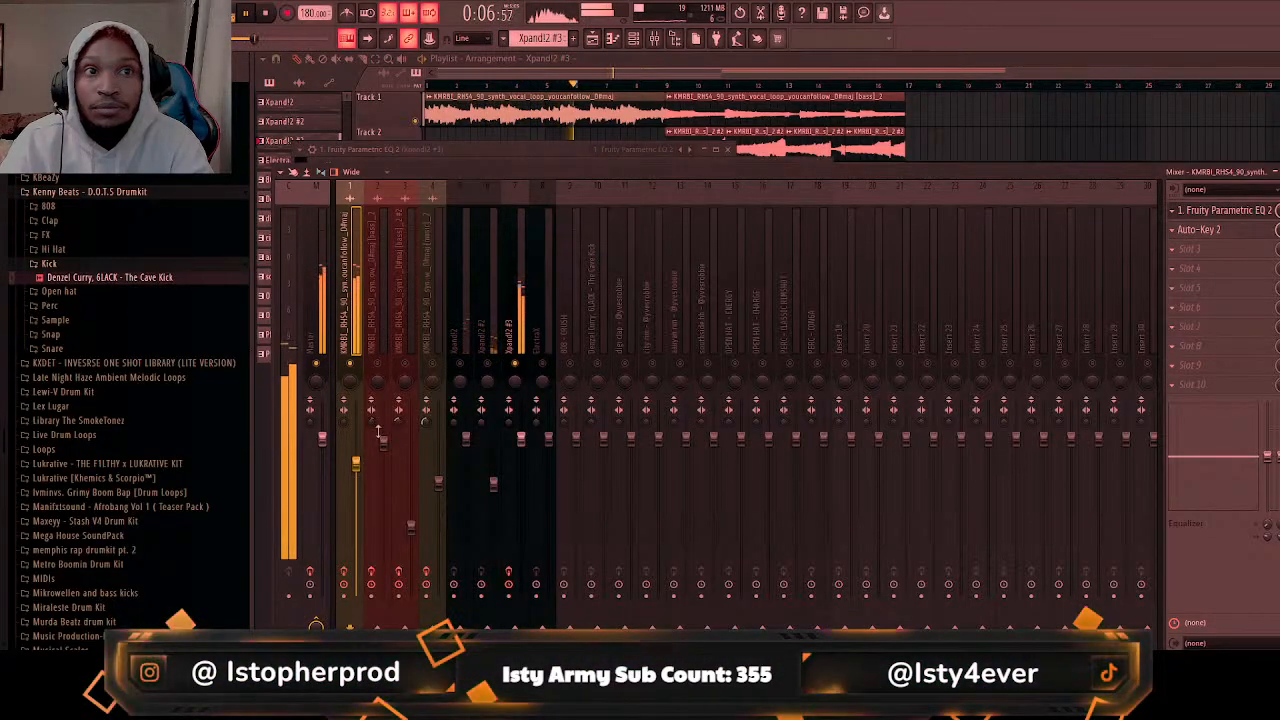
drag(357, 466, 358, 462)
click(519, 439)
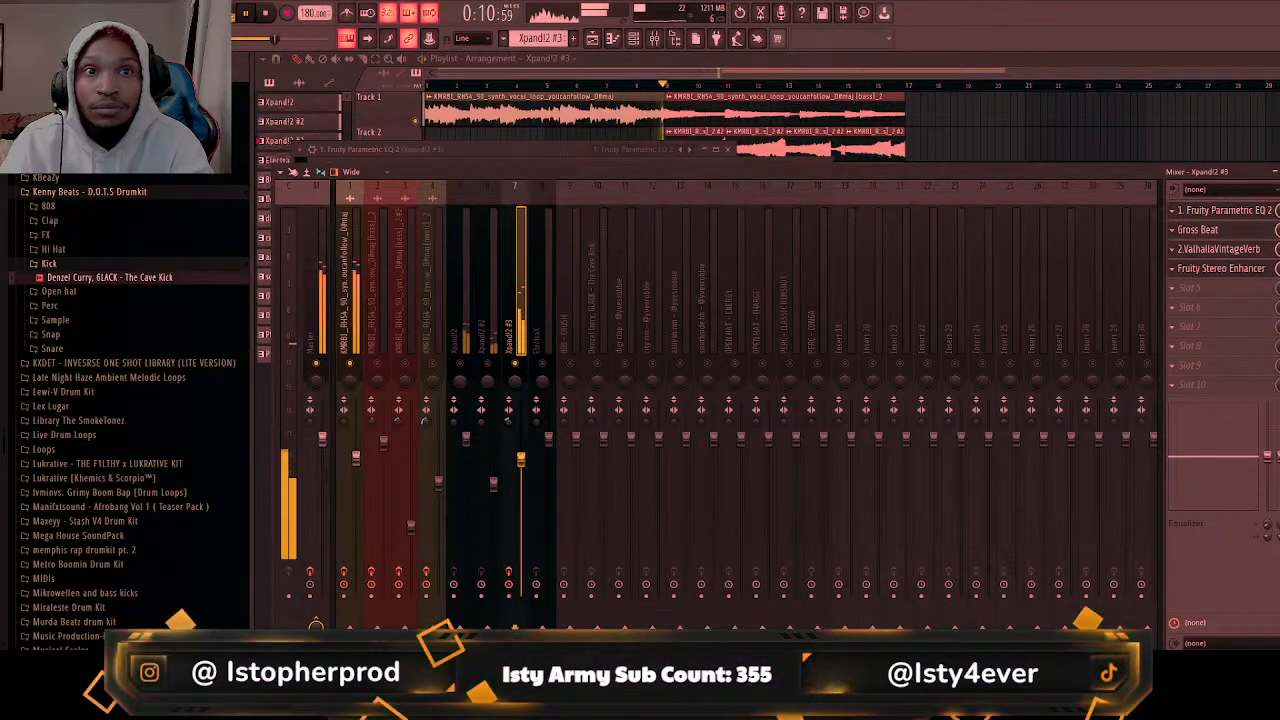
Step: Add Fruity Parametric EQ 2 to Xpand!2 #2 with a steep low cut, slight mid boosts and reduced highs
key(space)
click(491, 345)
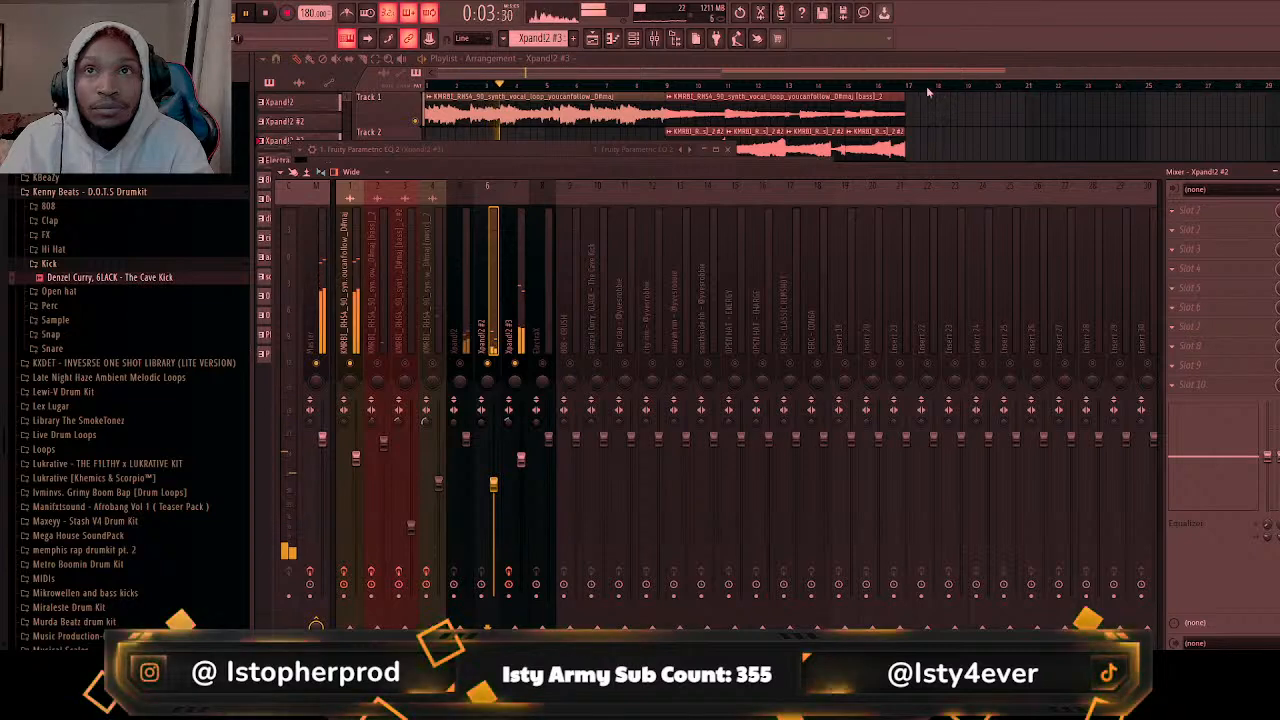
click(650, 149)
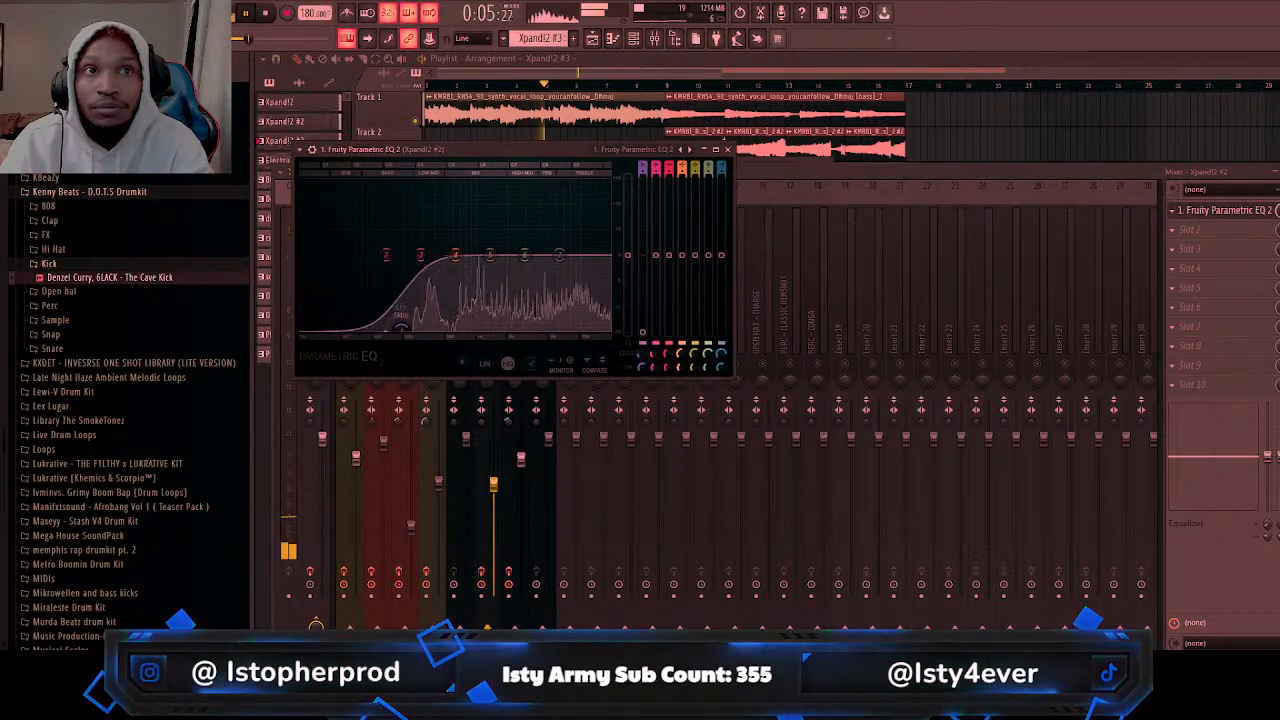
drag(643, 168, 643, 182)
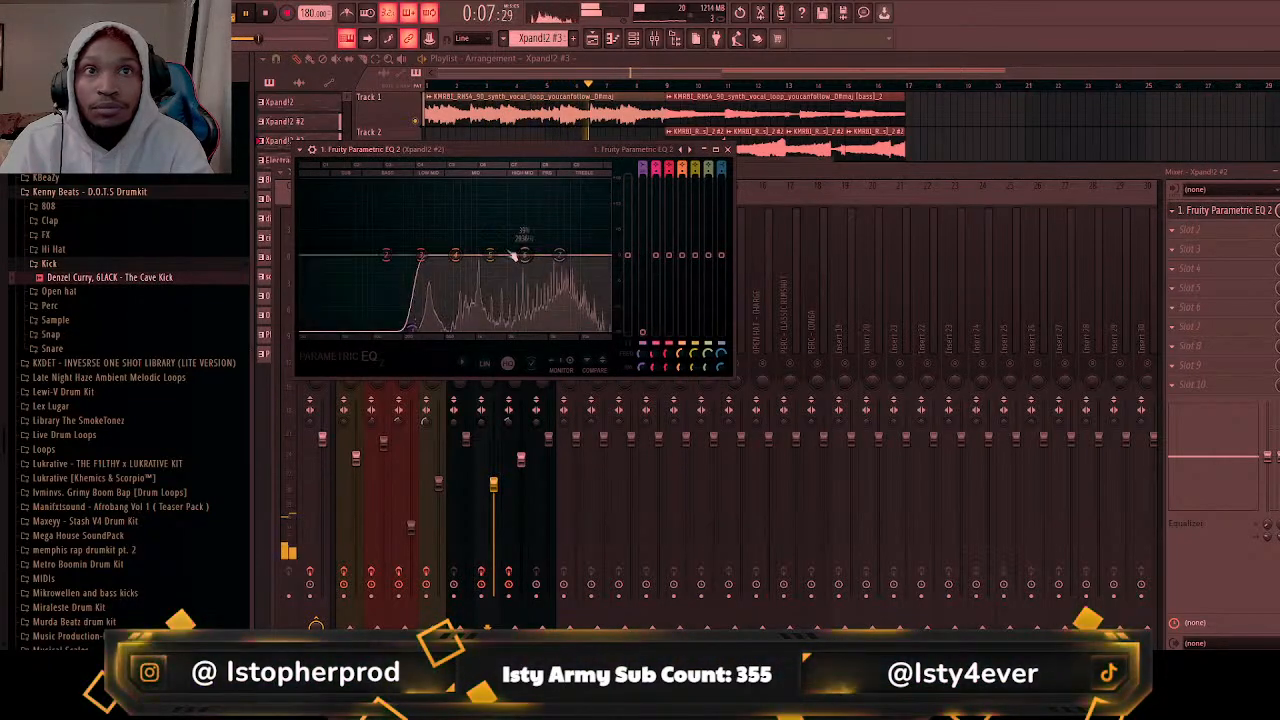
drag(560, 256, 456, 250)
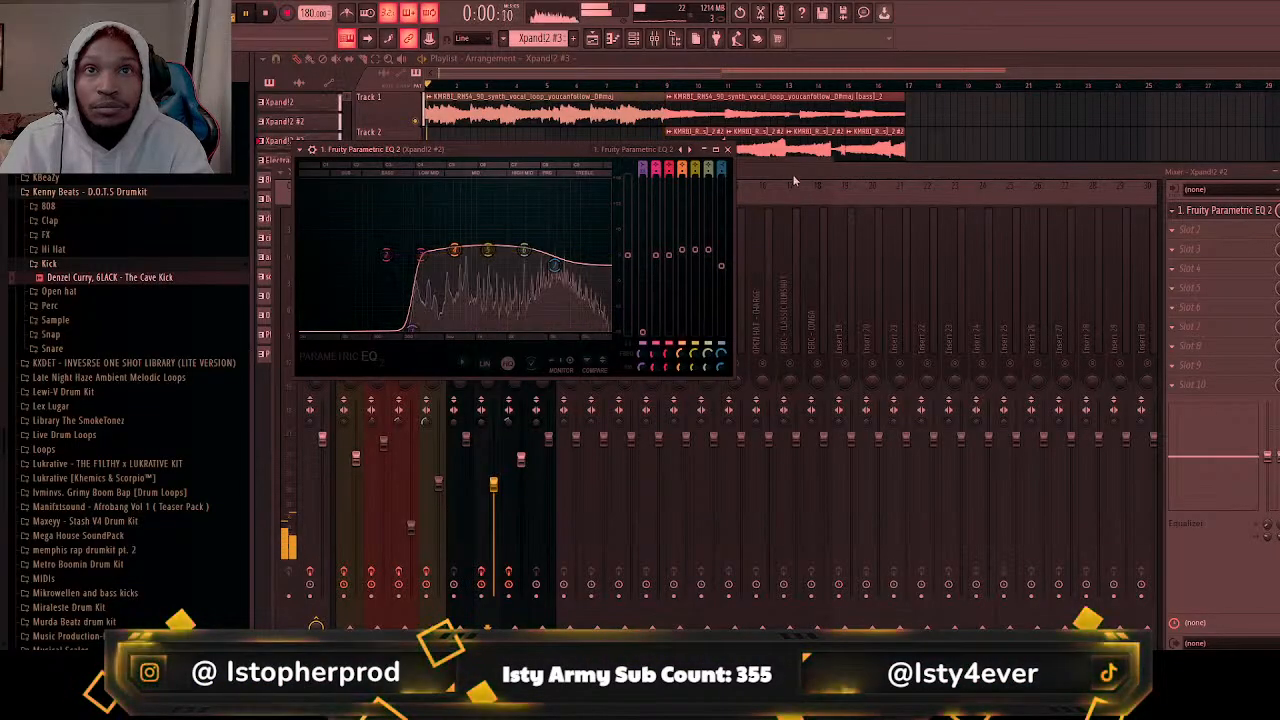
Step: Add Fruity Delay 3 with the Ping pong preset to the second effect slot of Xpand!2 #2
click(1160, 234)
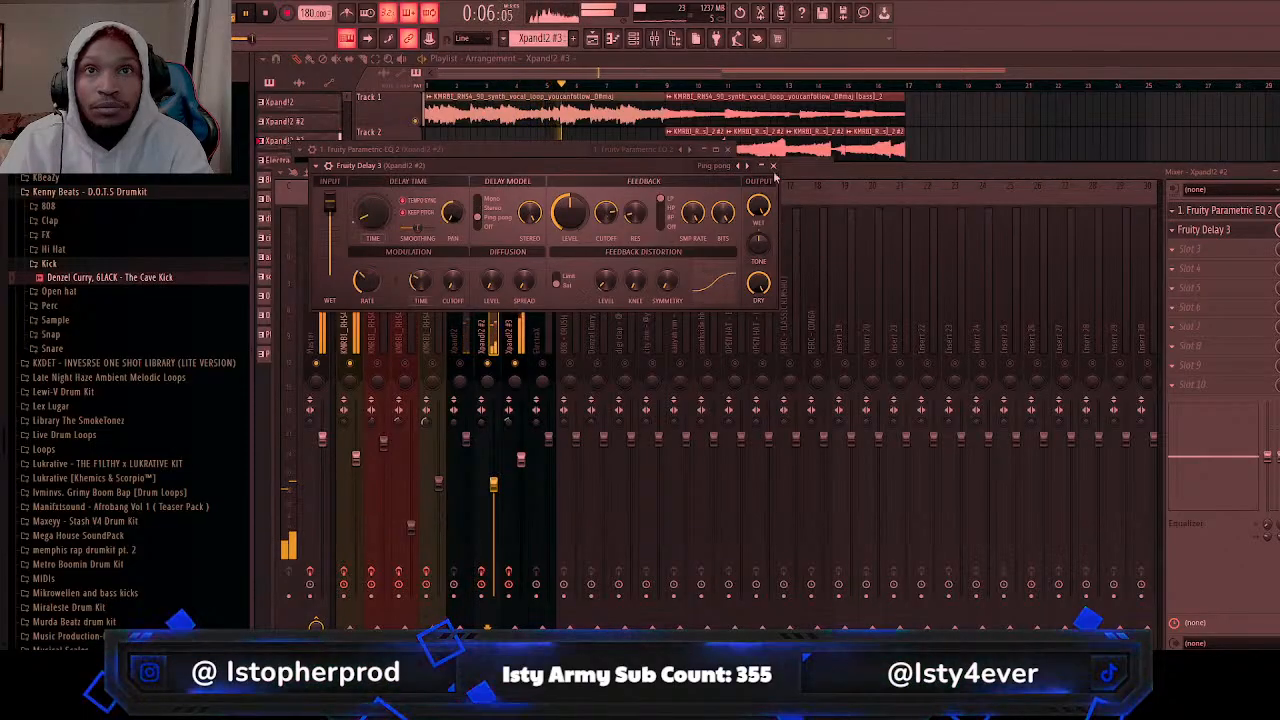
click(772, 165)
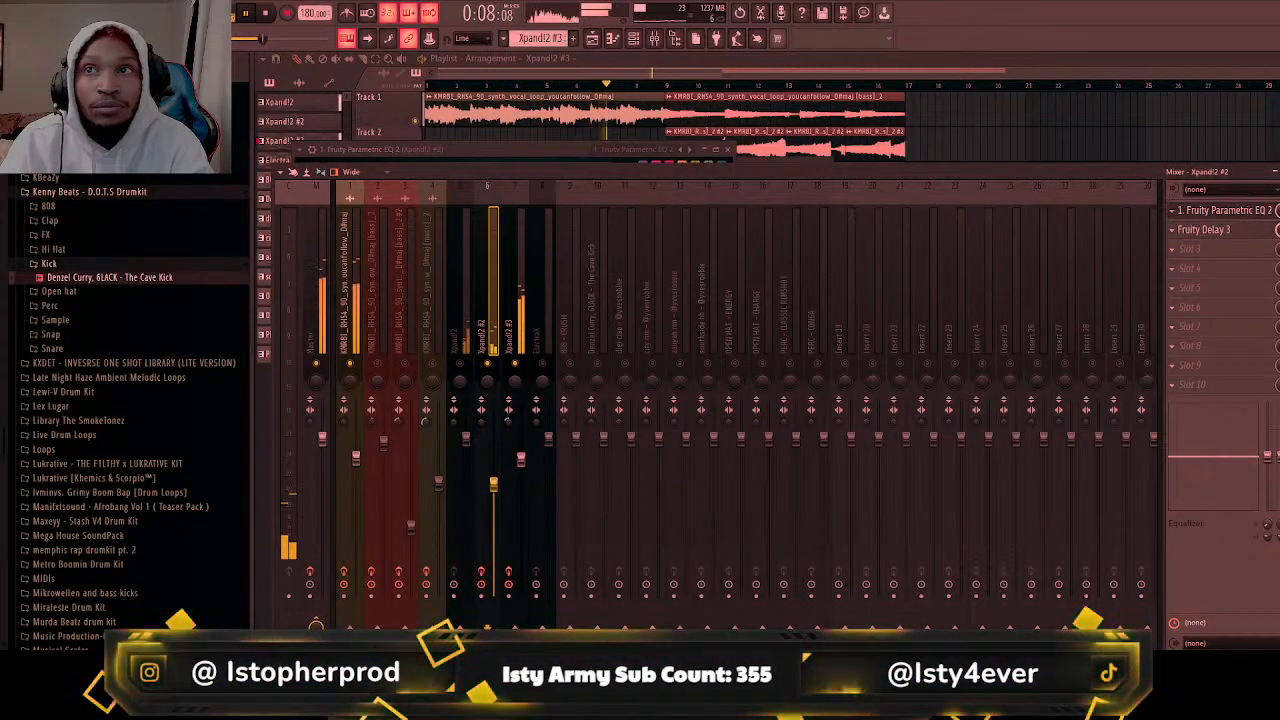
click(477, 365)
Step: Add Fruity Parametric EQ 2 to Xpand!2 with a low cut, boosted mids and reduced highs, plus Fruity Stereo Enhancer
key(space)
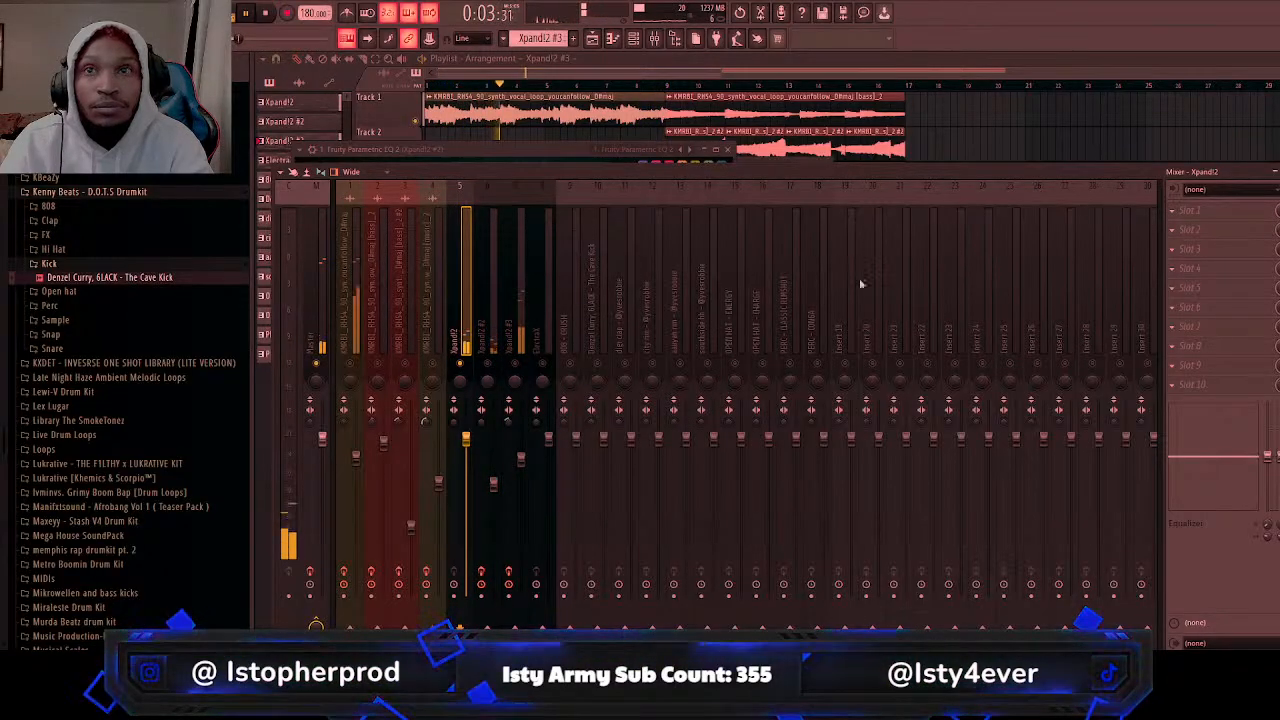
key(space)
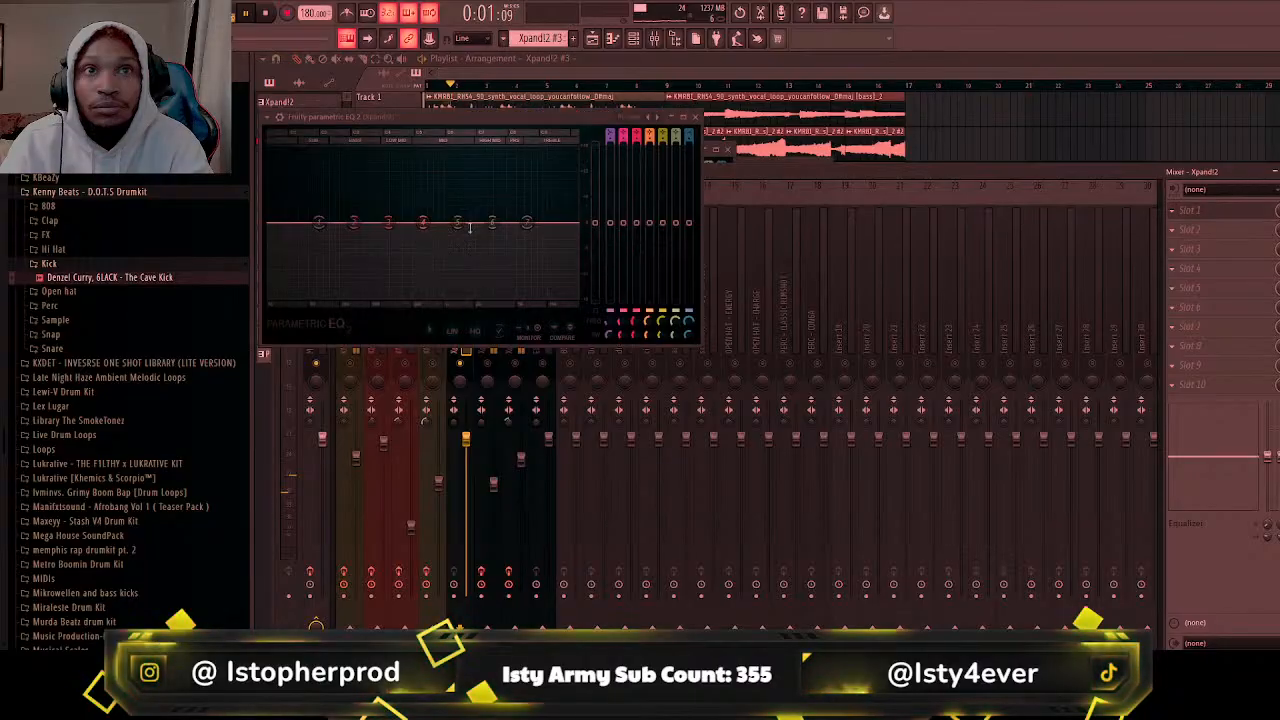
drag(423, 221, 400, 206)
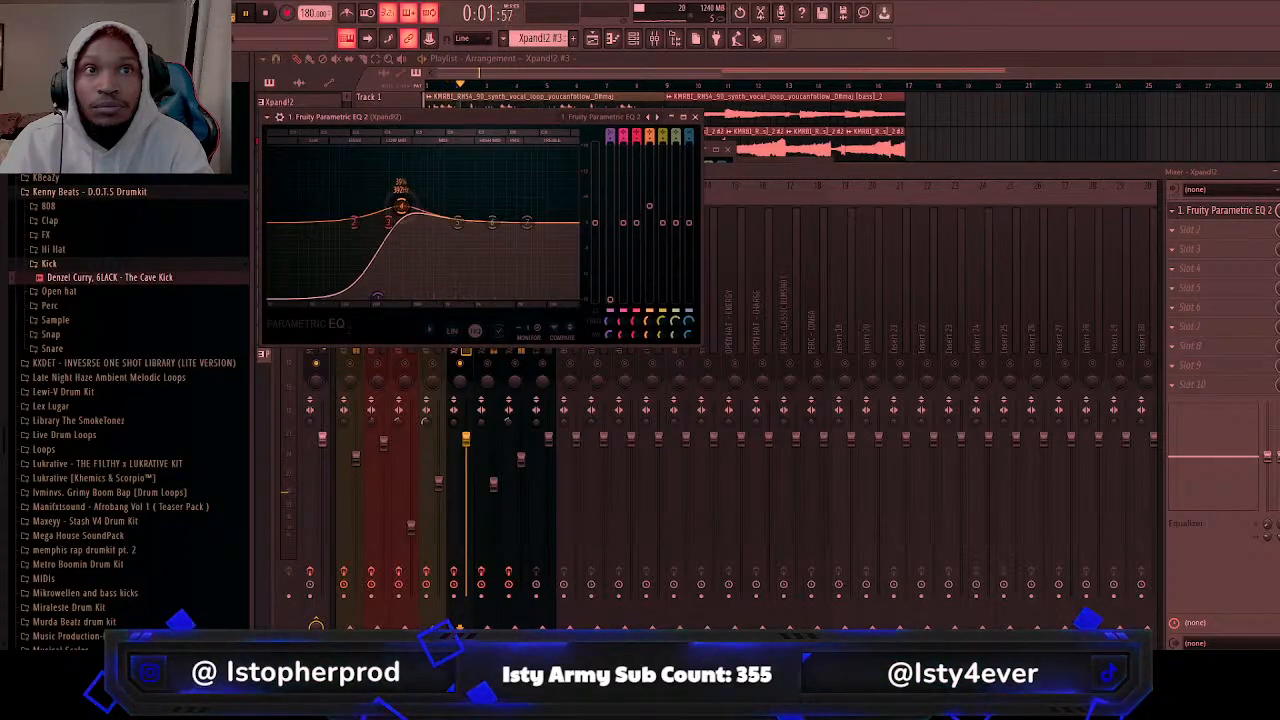
drag(492, 222, 531, 244)
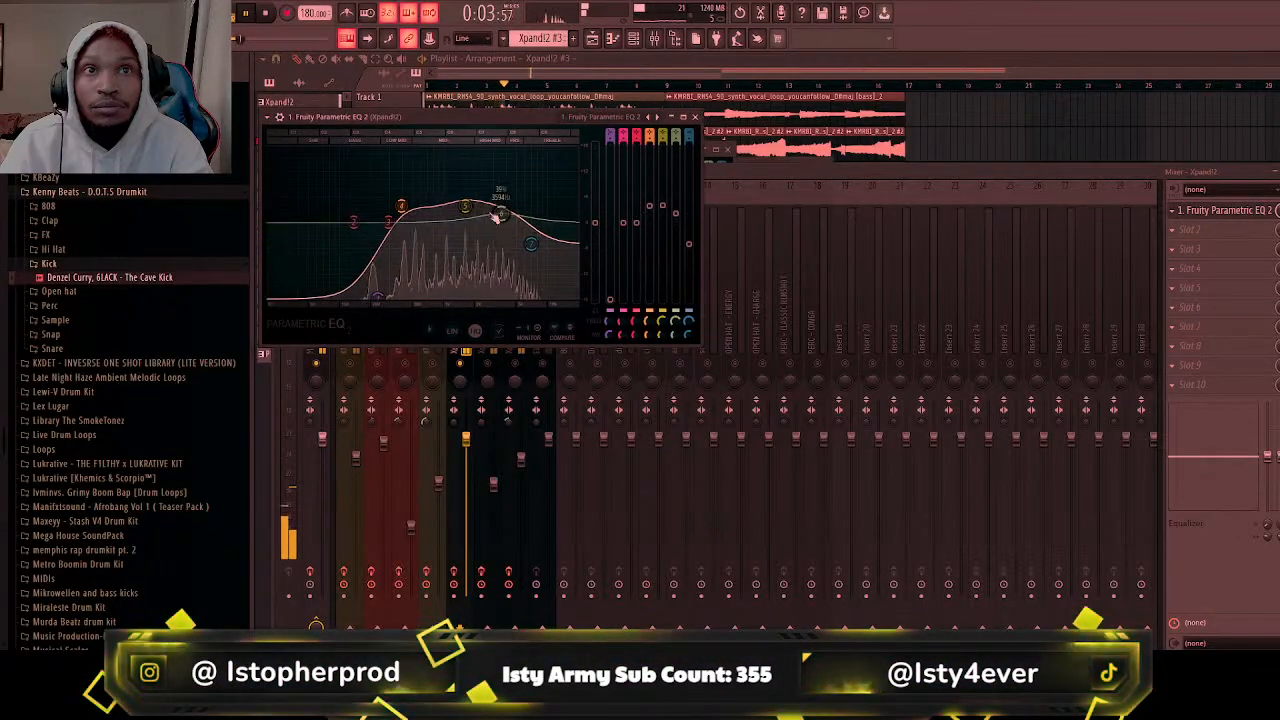
drag(464, 210, 465, 218)
click(1145, 255)
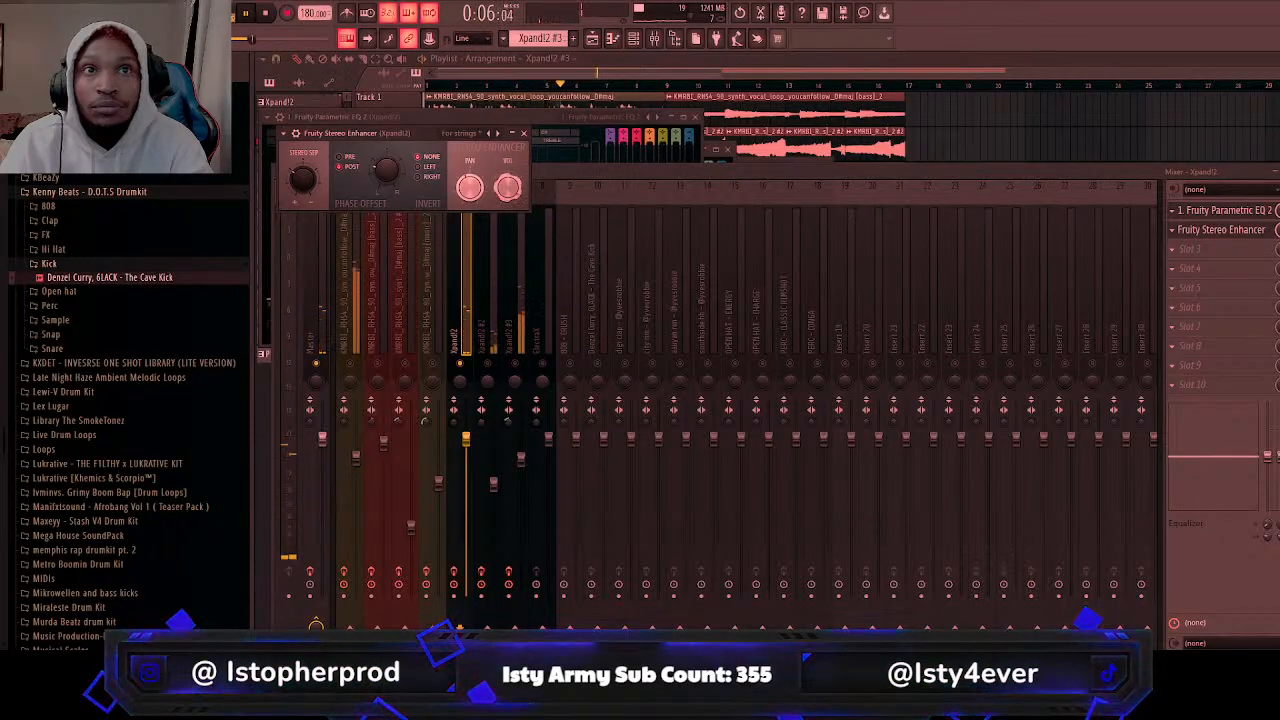
Step: Lower the Xpand!2 and vocal loop faders and balance the three Xpand!2 tracks with the loop
drag(466, 436, 466, 452)
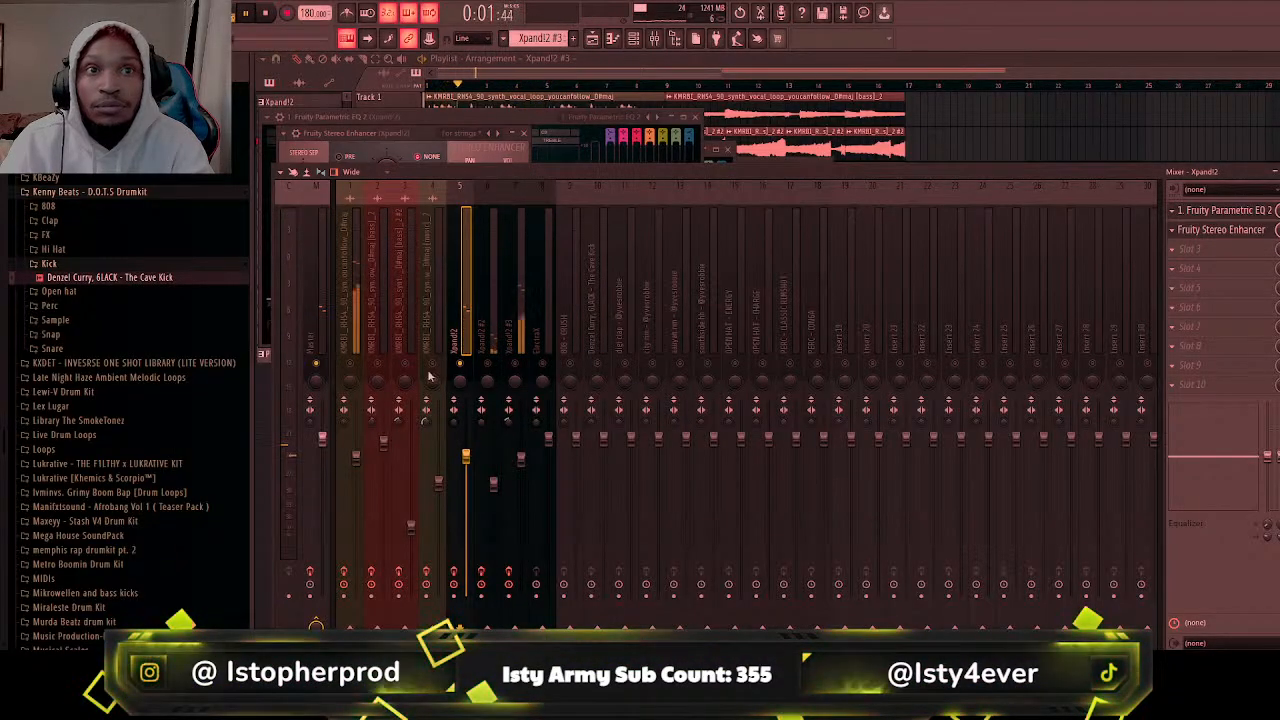
click(352, 370)
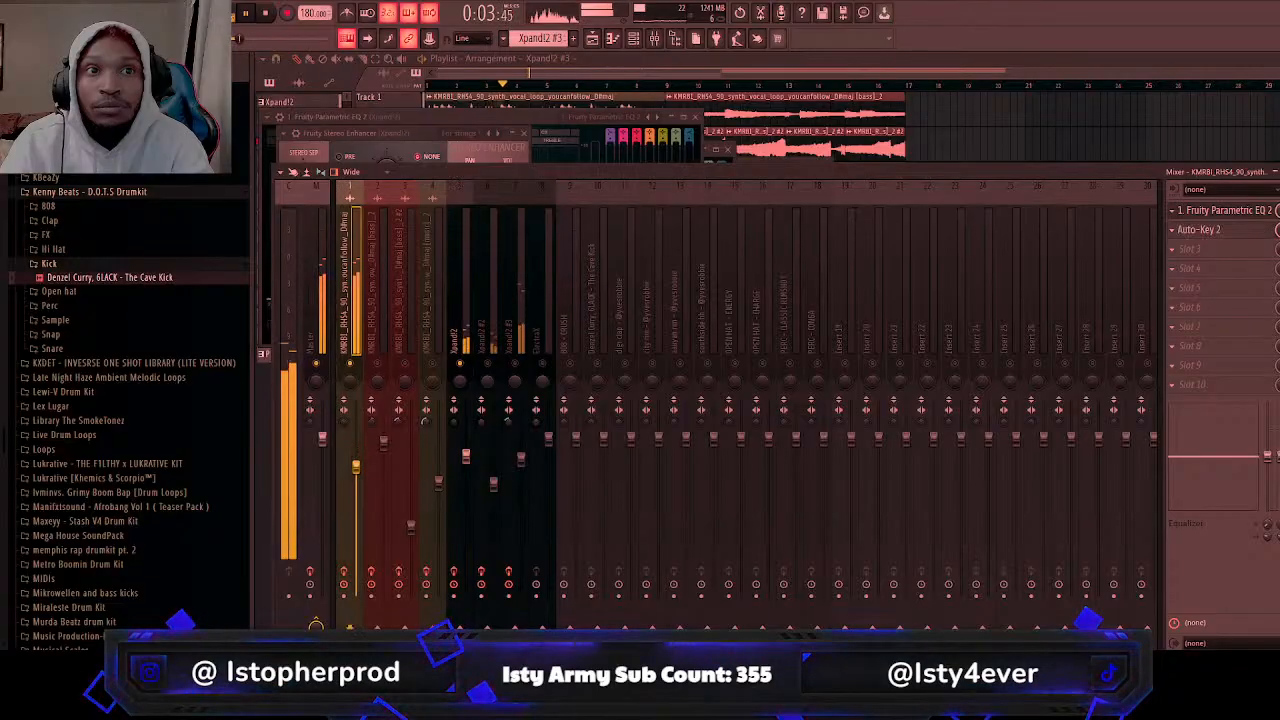
click(467, 456)
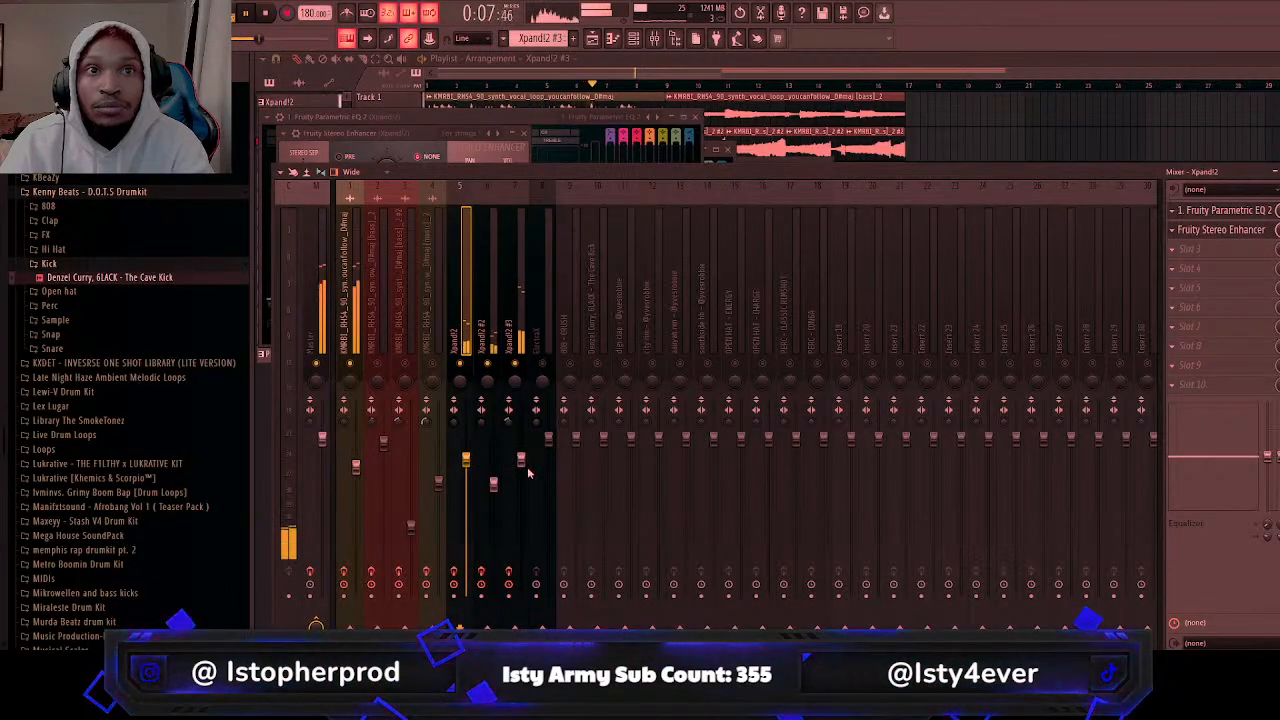
click(523, 436)
Step: Repeat the Xpand!2 #2 and Xpand!2 patterns at bar 9 of the playlist and restart playback from bar 1
click(689, 74)
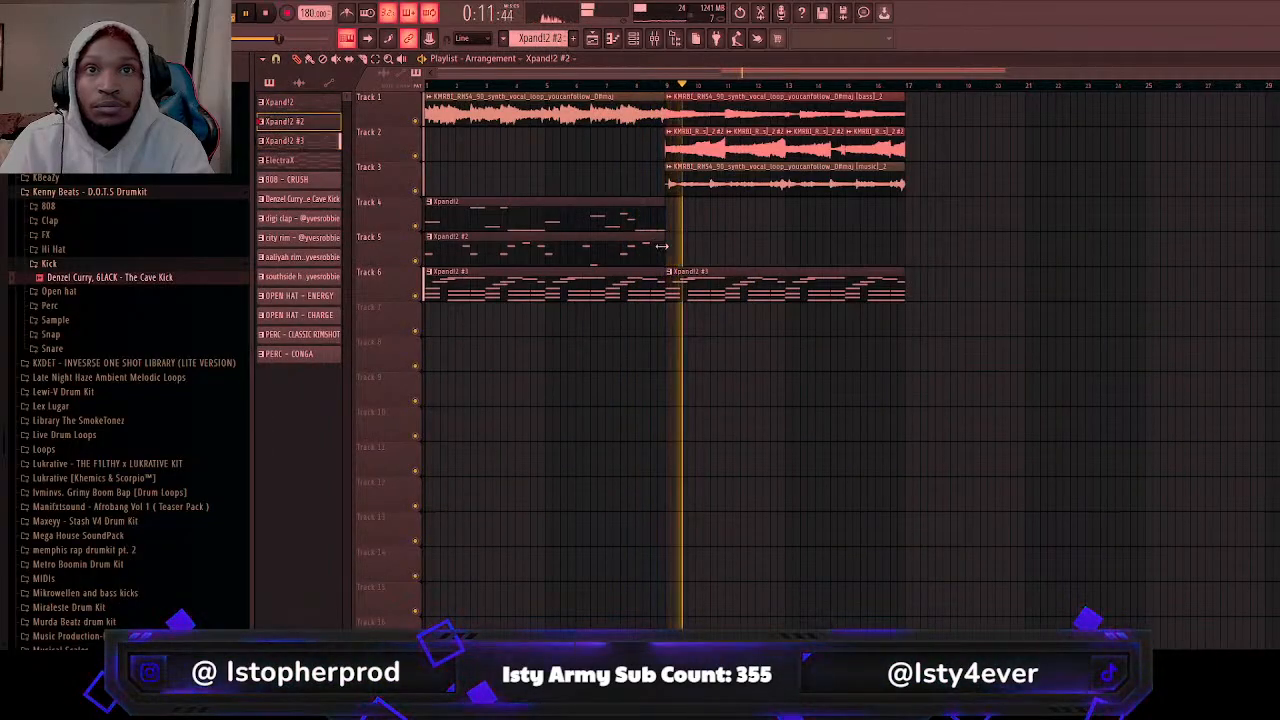
click(668, 245)
click(665, 221)
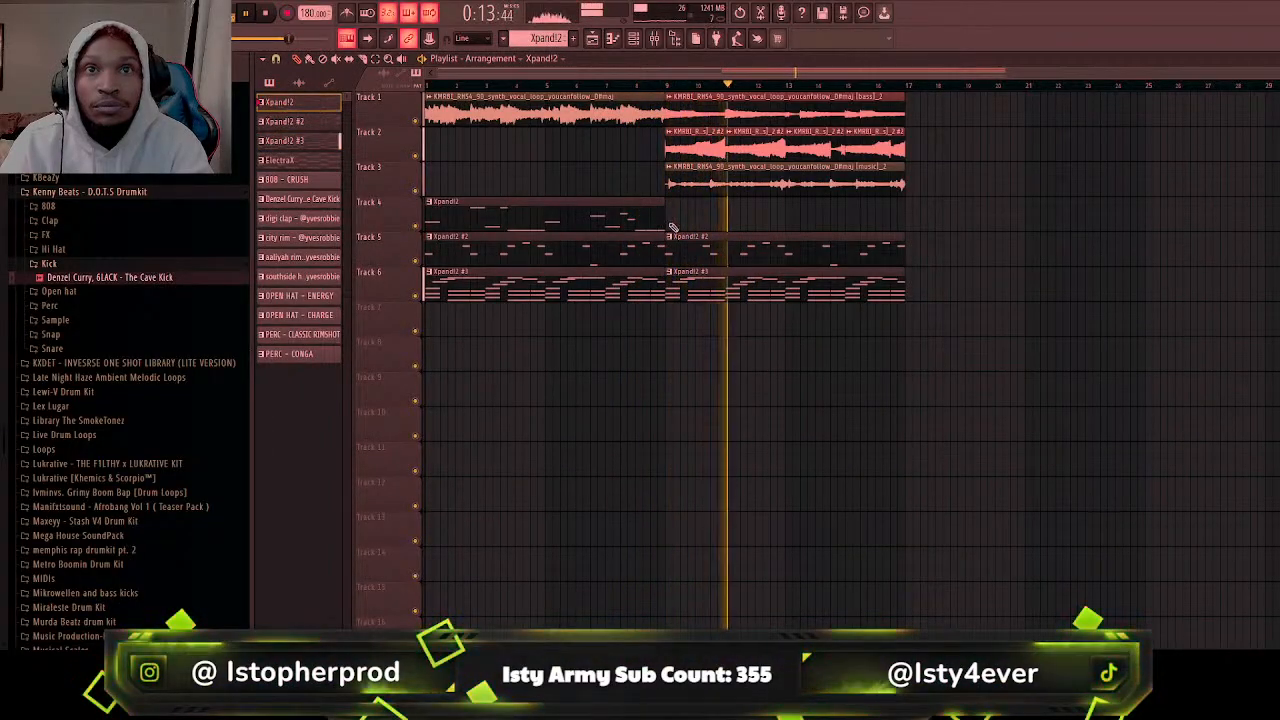
click(668, 222)
click(428, 87)
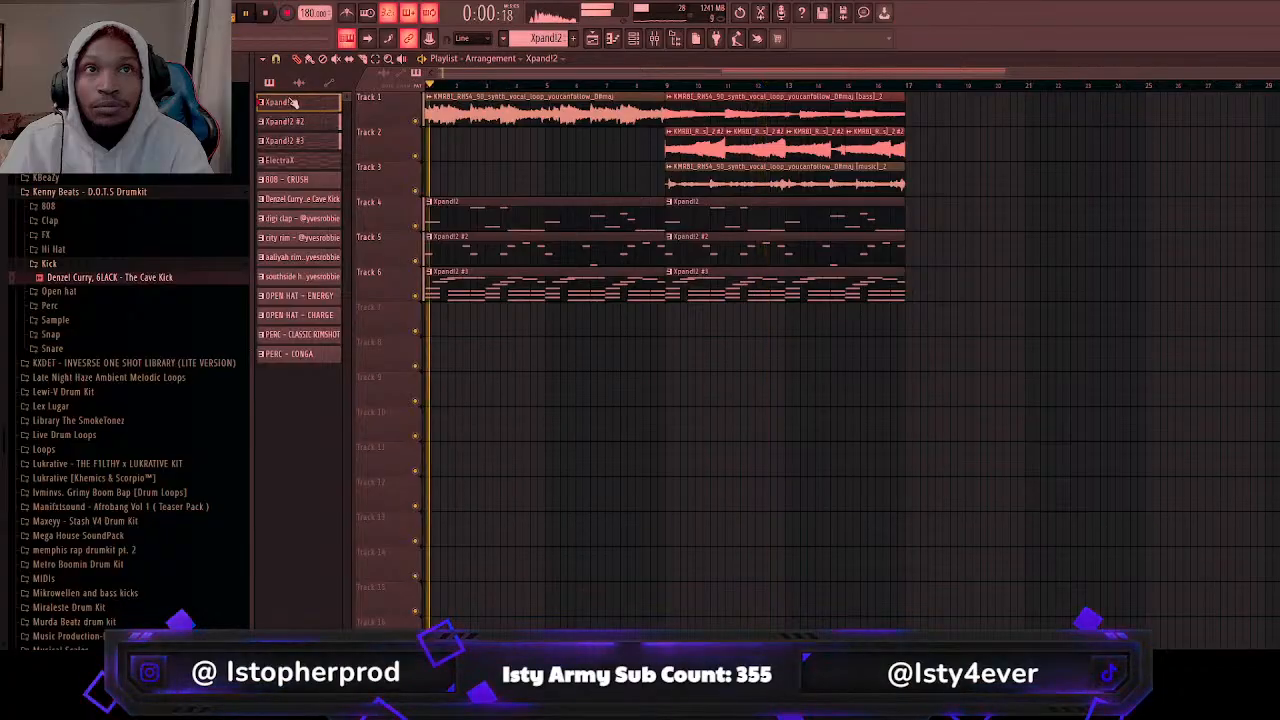
Step: Place the 808 - CRUSH pattern on track 7 and the digi clap pattern on track 9, both starting at bar 9
click(290, 179)
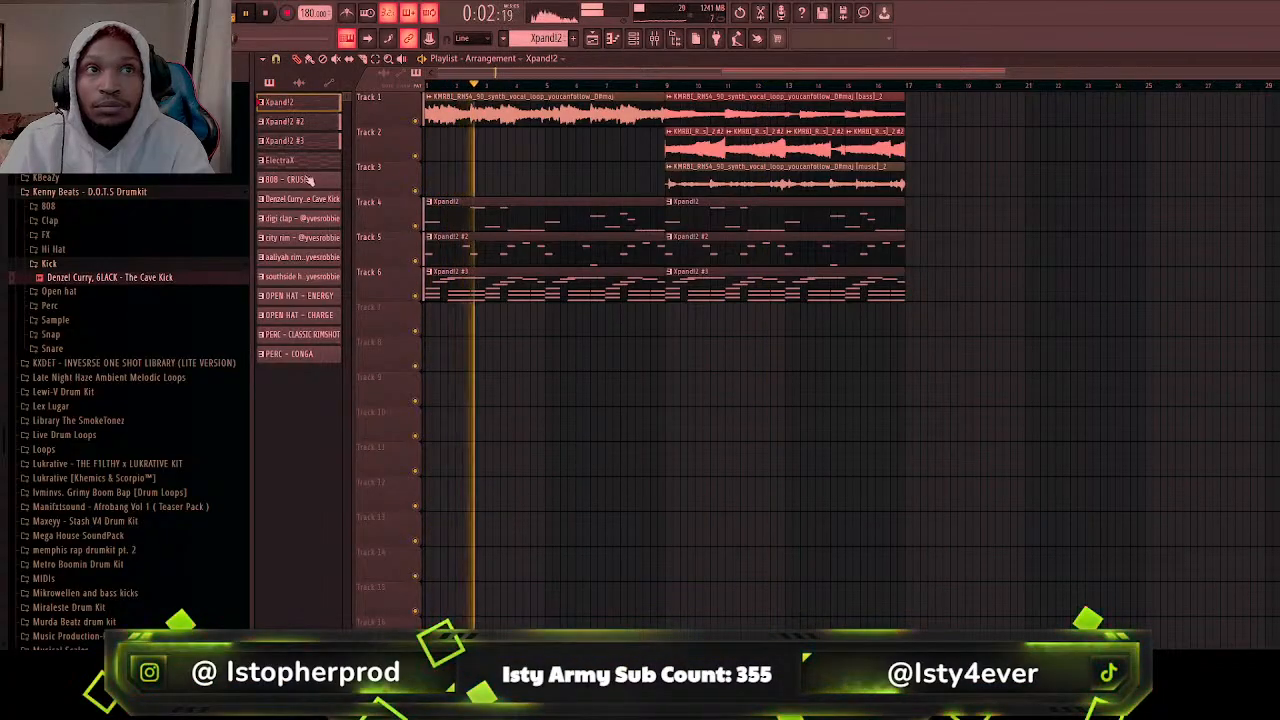
click(668, 310)
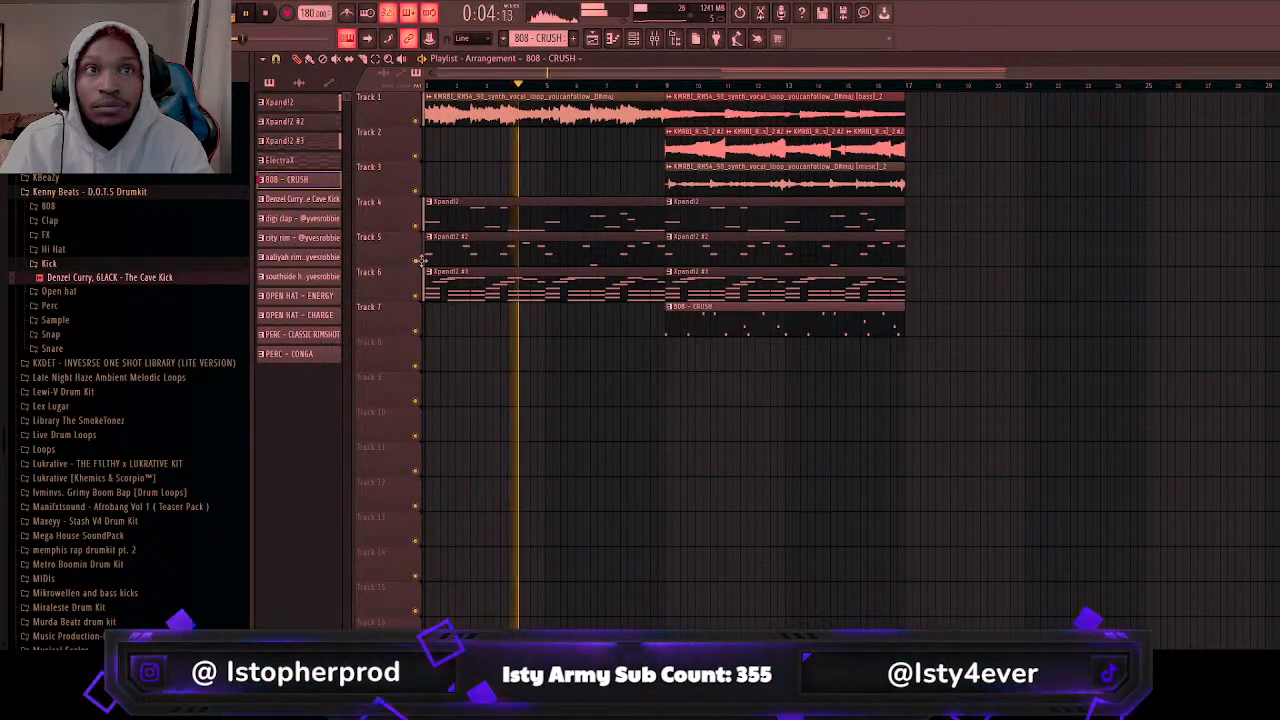
click(315, 201)
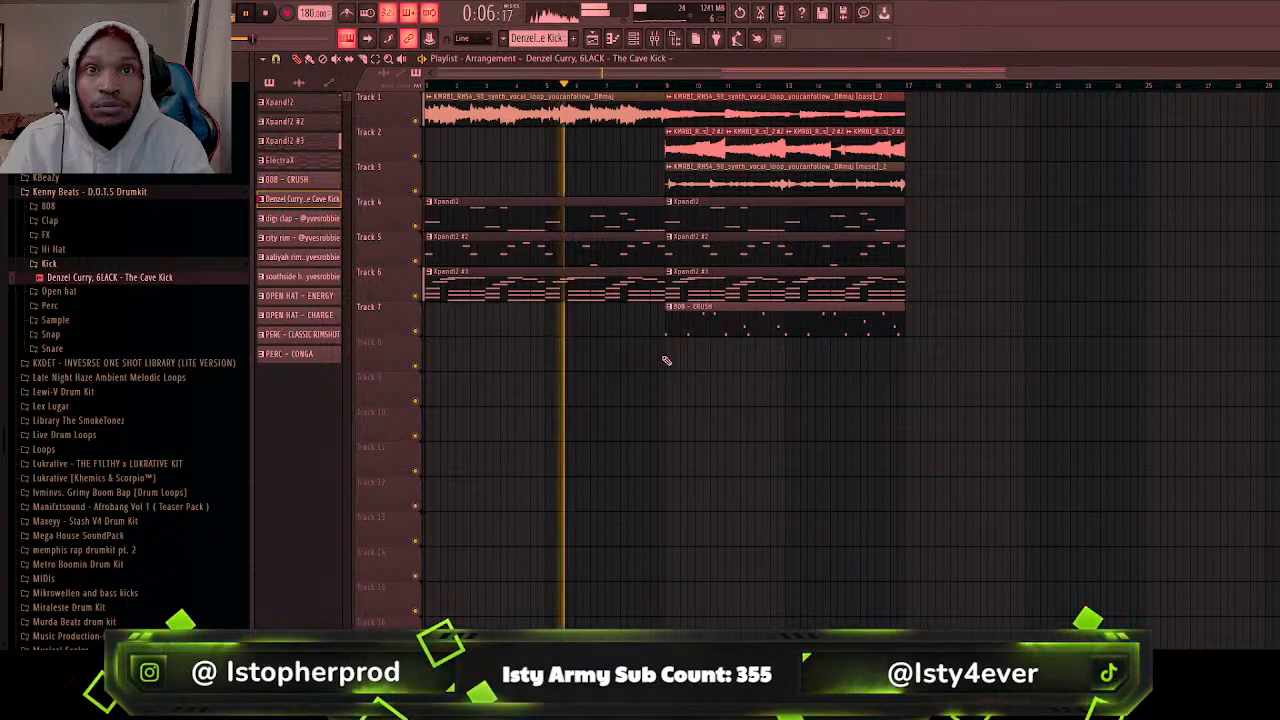
click(300, 218)
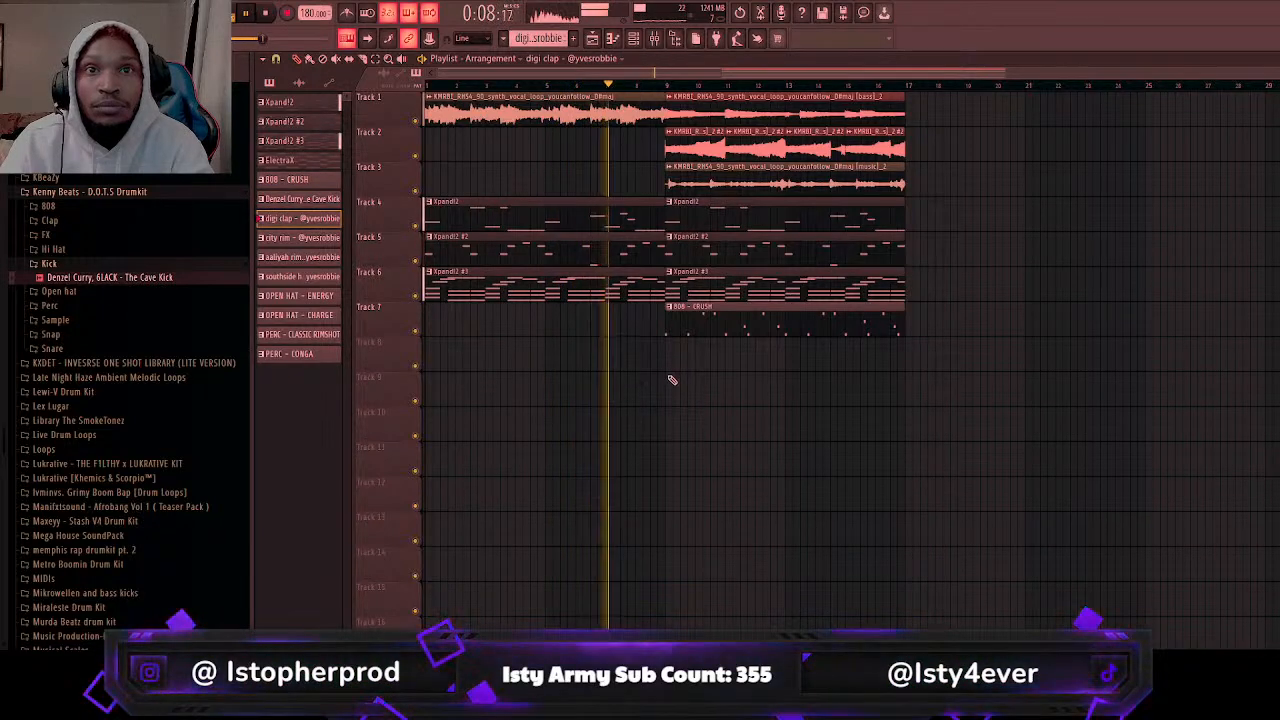
click(672, 382)
Step: Place the city rim pattern on track 10 and the aaliyah rim pattern on track 11, both starting at bar 1
click(300, 237)
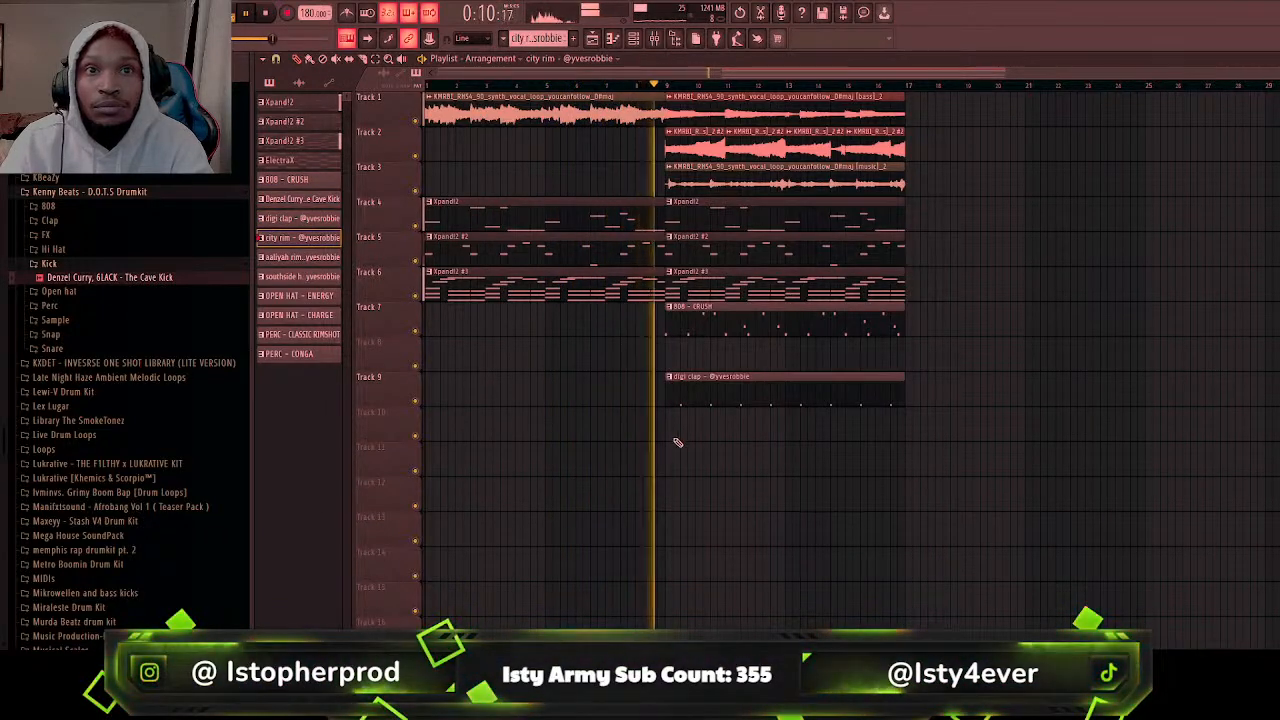
click(432, 422)
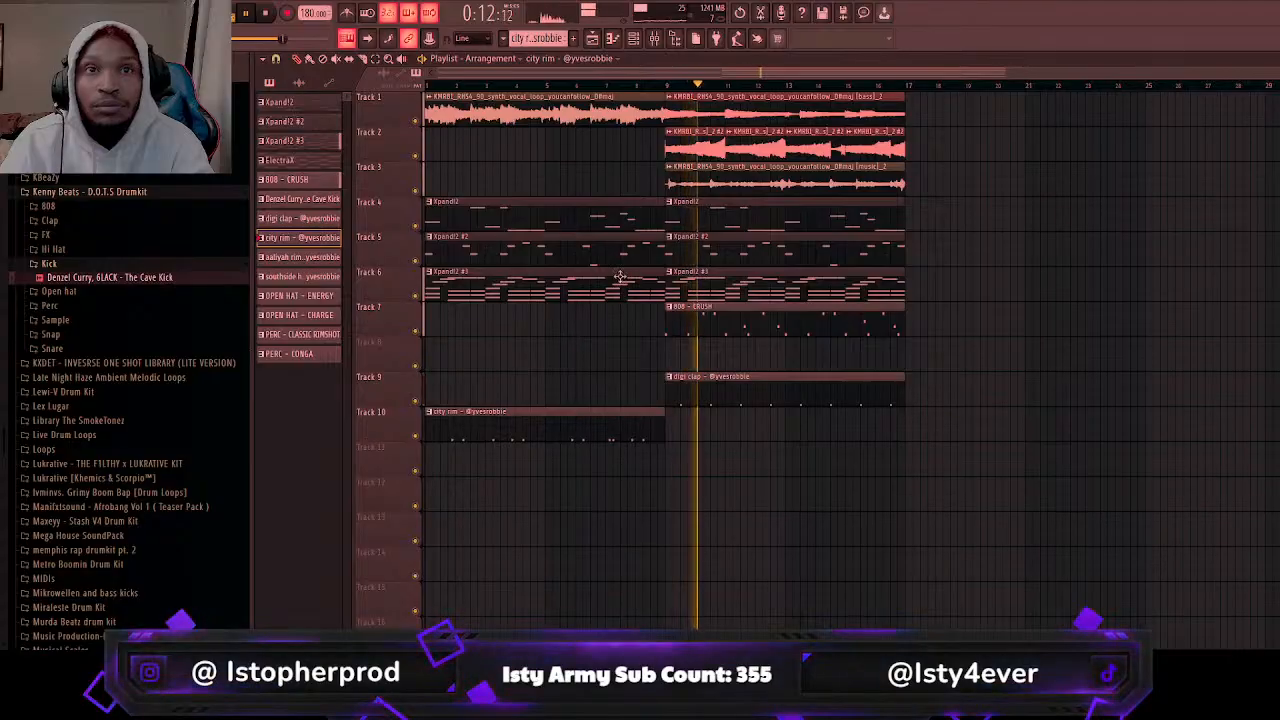
click(300, 256)
click(436, 456)
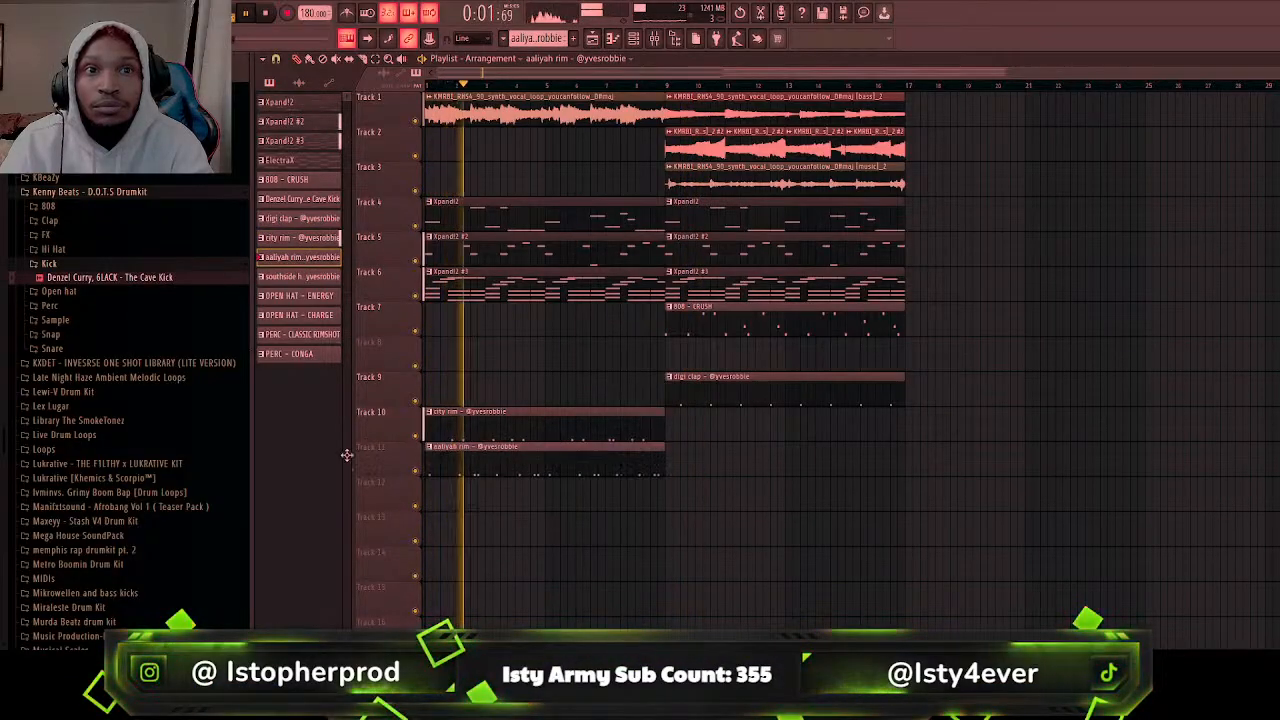
Step: Place the southside hh pattern on track 12 and OPEN HAT - ENERGY on track 13, both starting at bar 9
click(315, 277)
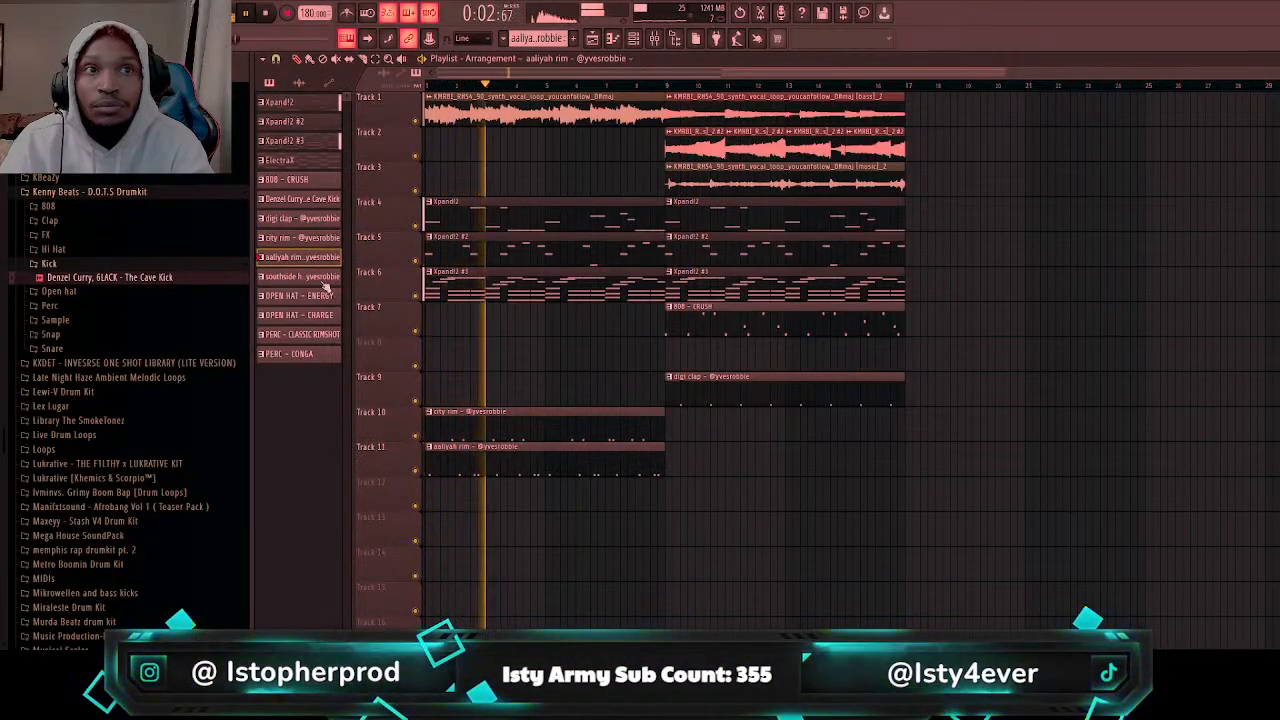
click(667, 490)
click(288, 299)
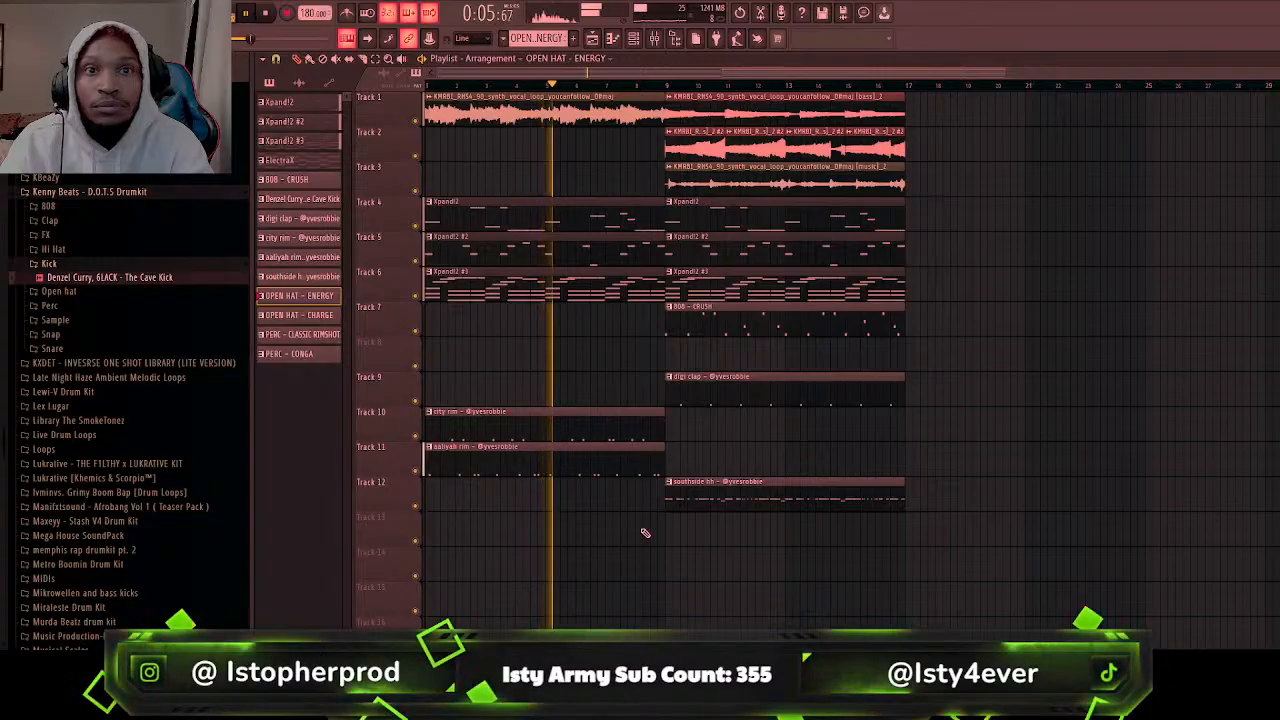
click(674, 531)
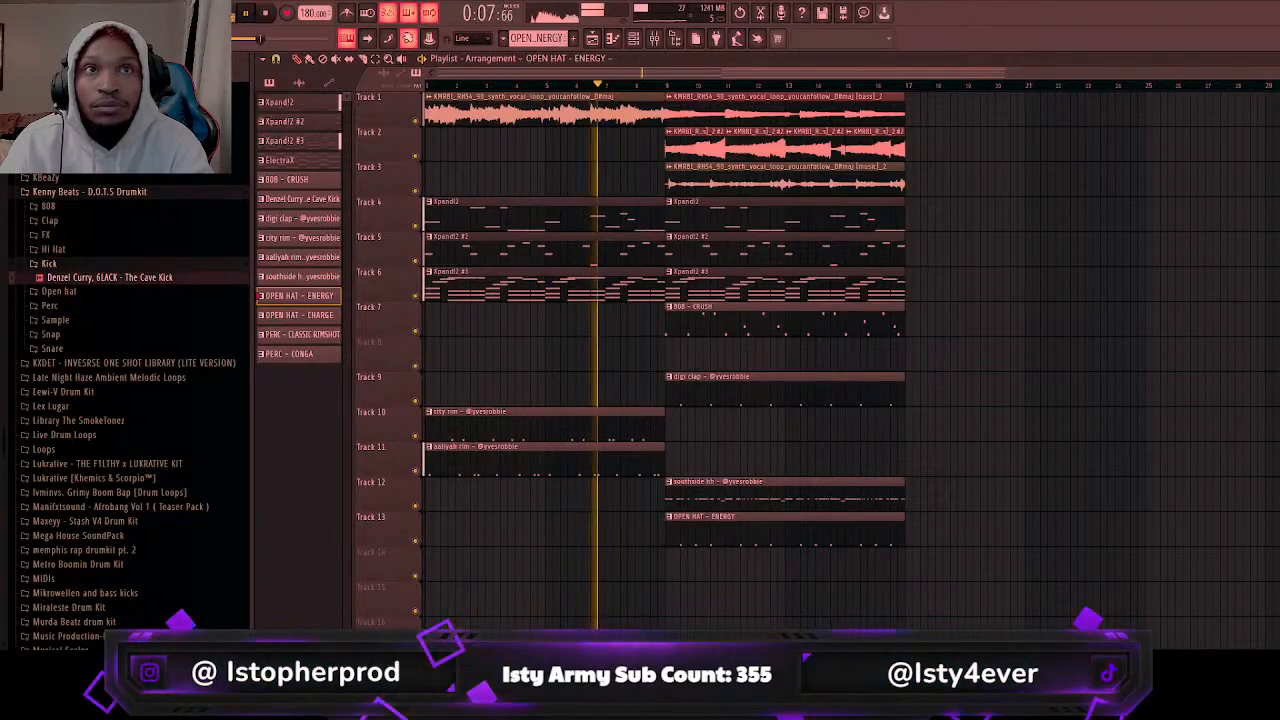
Step: Select all clips between bars 9 and 17 and duplicate the whole section to bar 17
click(375, 60)
drag(757, 95, 879, 411)
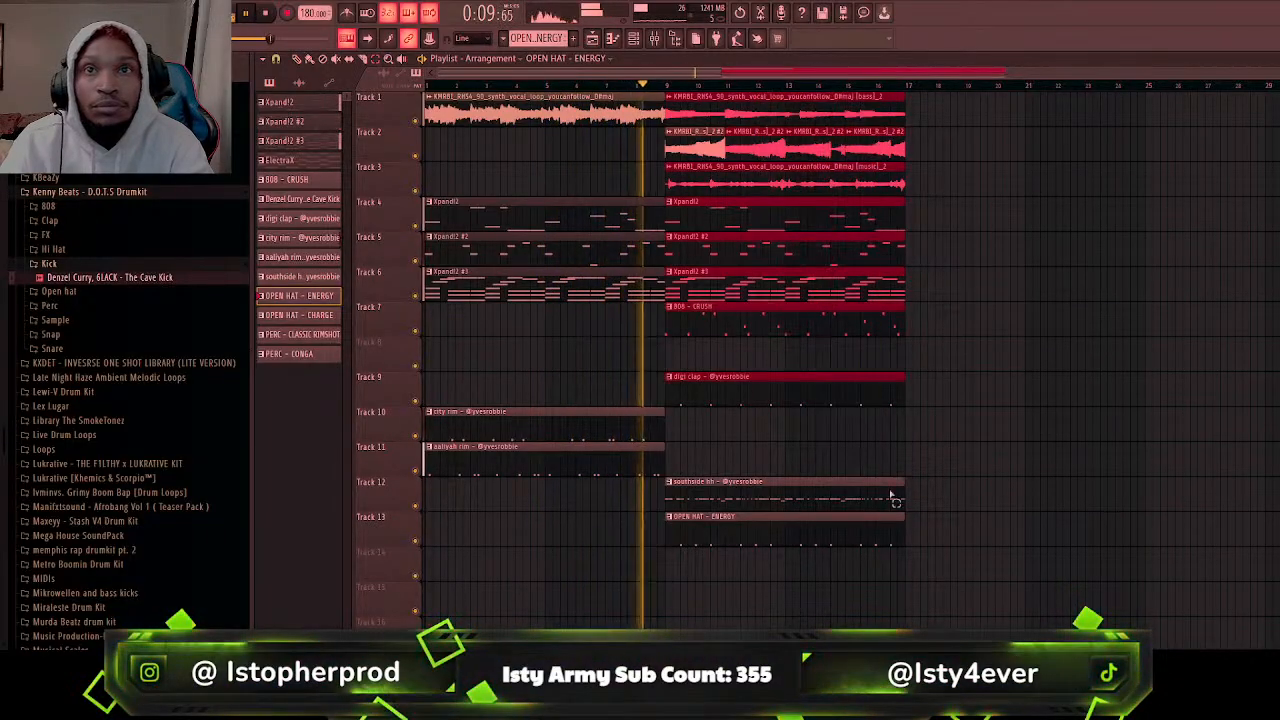
click(898, 517)
drag(903, 525, 666, 90)
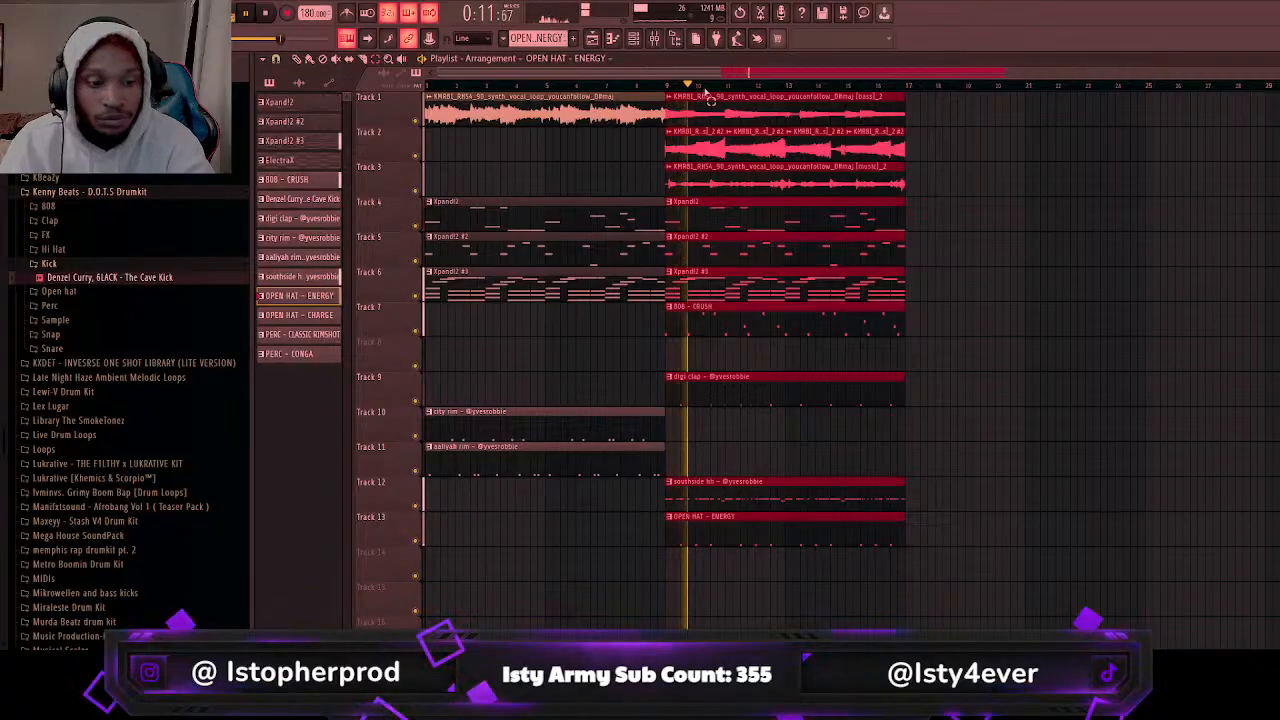
key(ctrl+b)
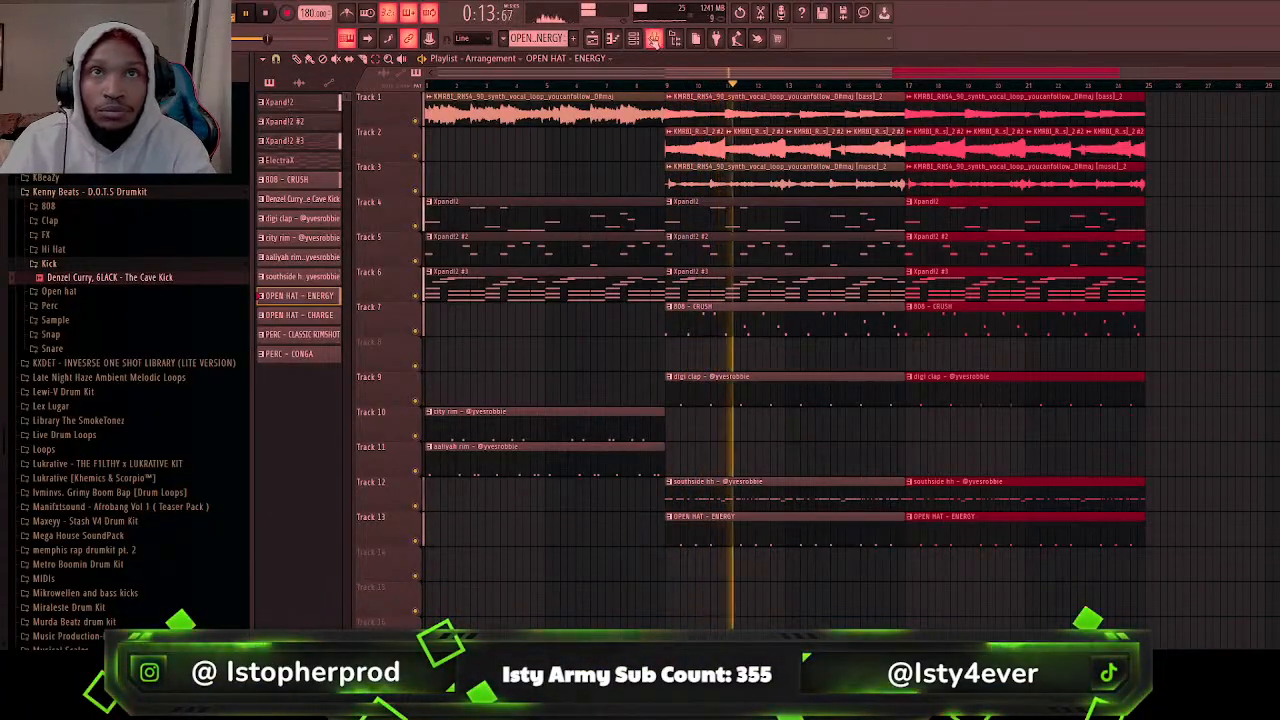
Step: Add the OPEN HAT - CHARGE, PERC - CLASSIC RIMSHOT and PERC - CONGA patterns together at bar 17 on tracks 14 to 16
key(F9)
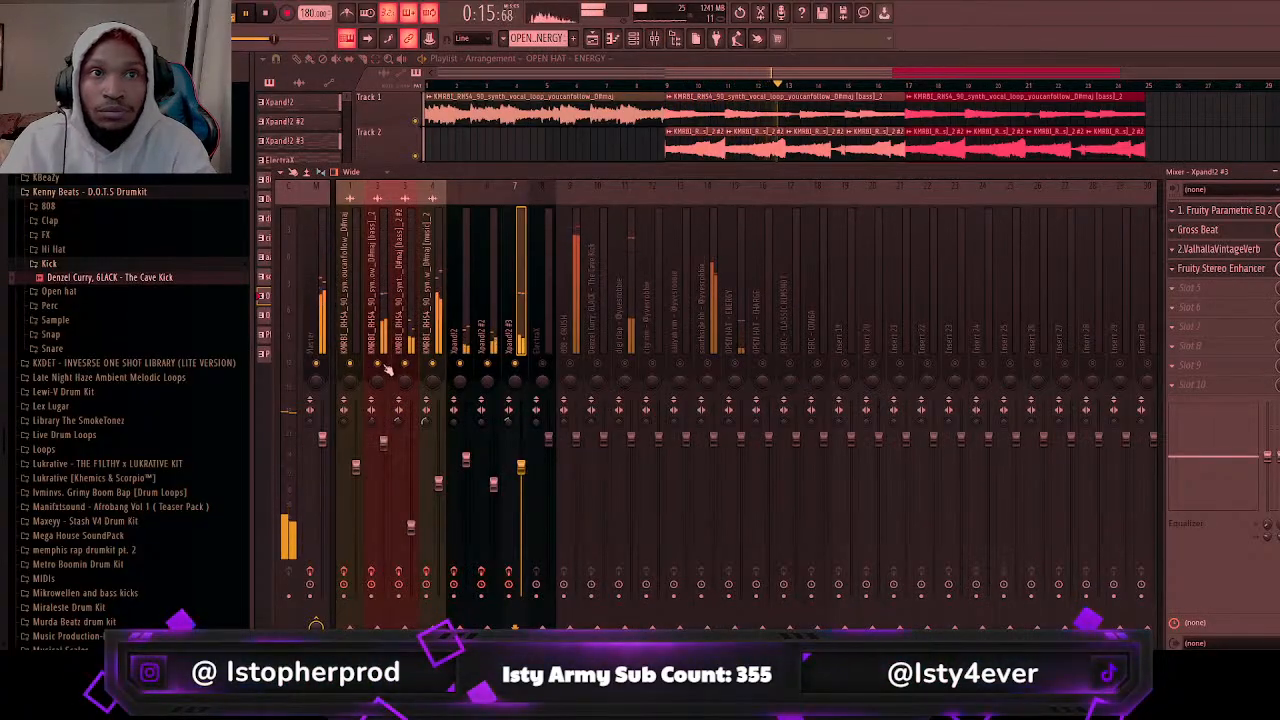
key(F9)
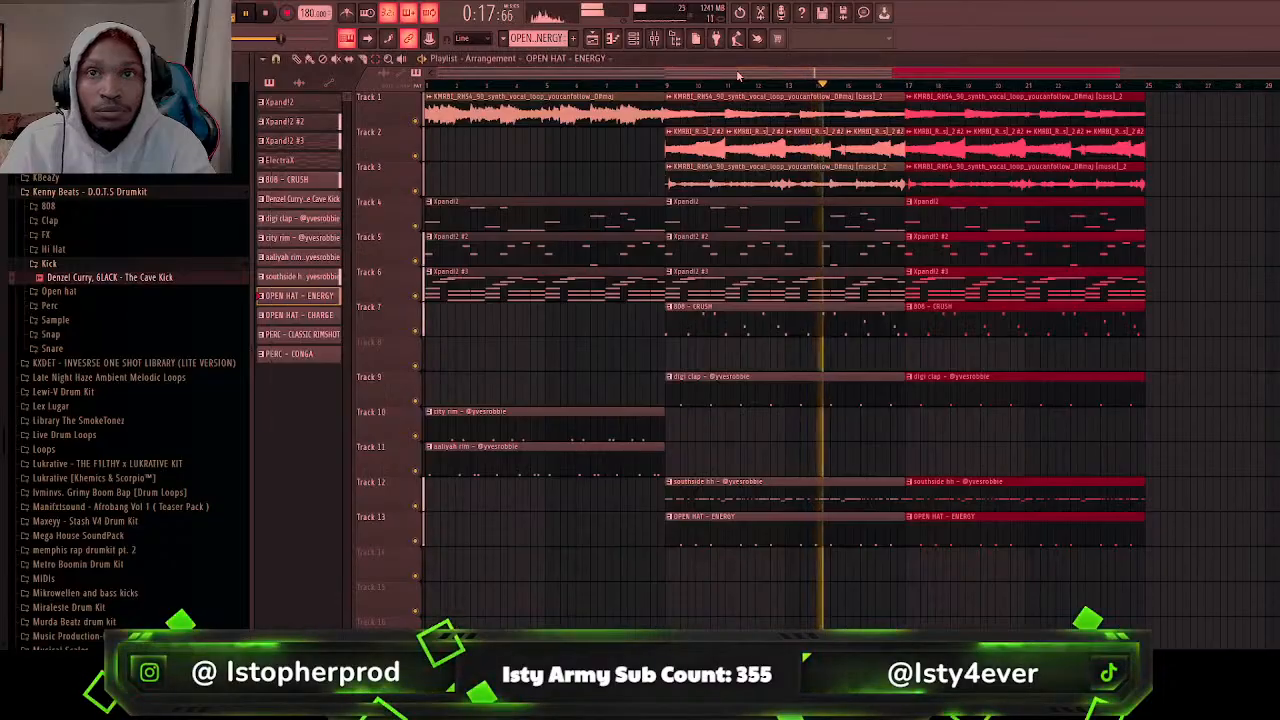
click(300, 315)
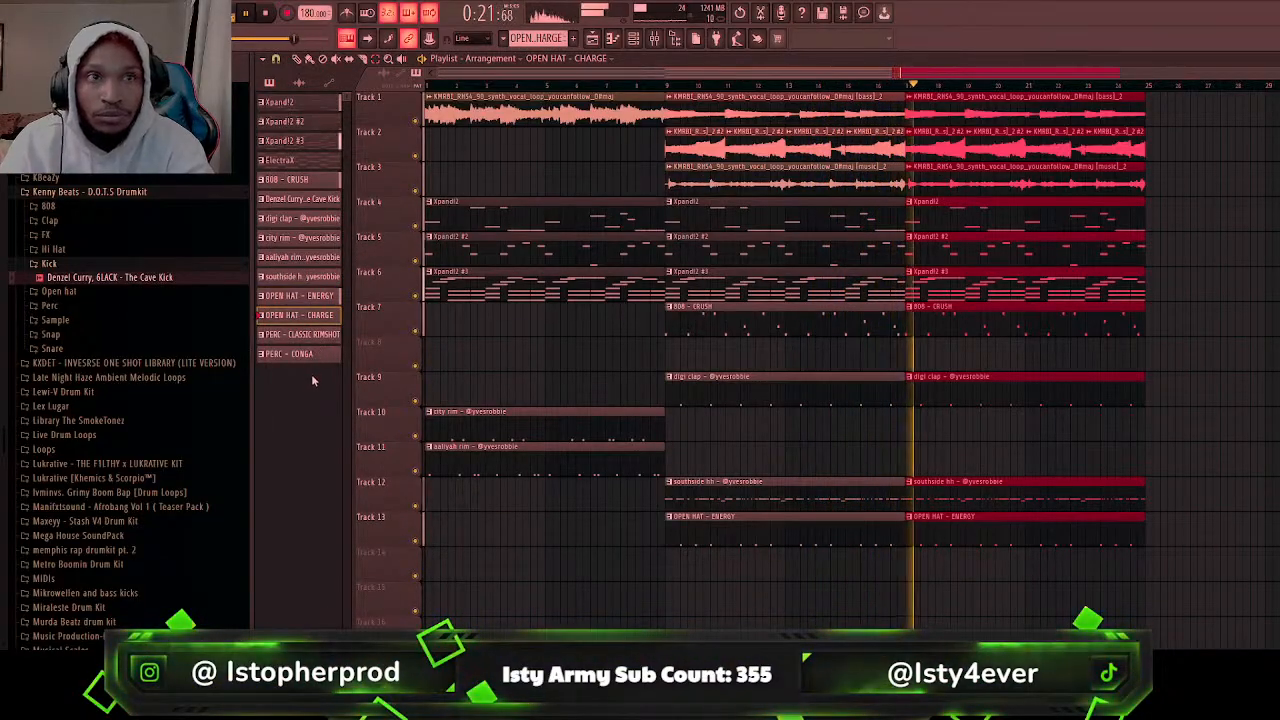
shift+click(300, 353)
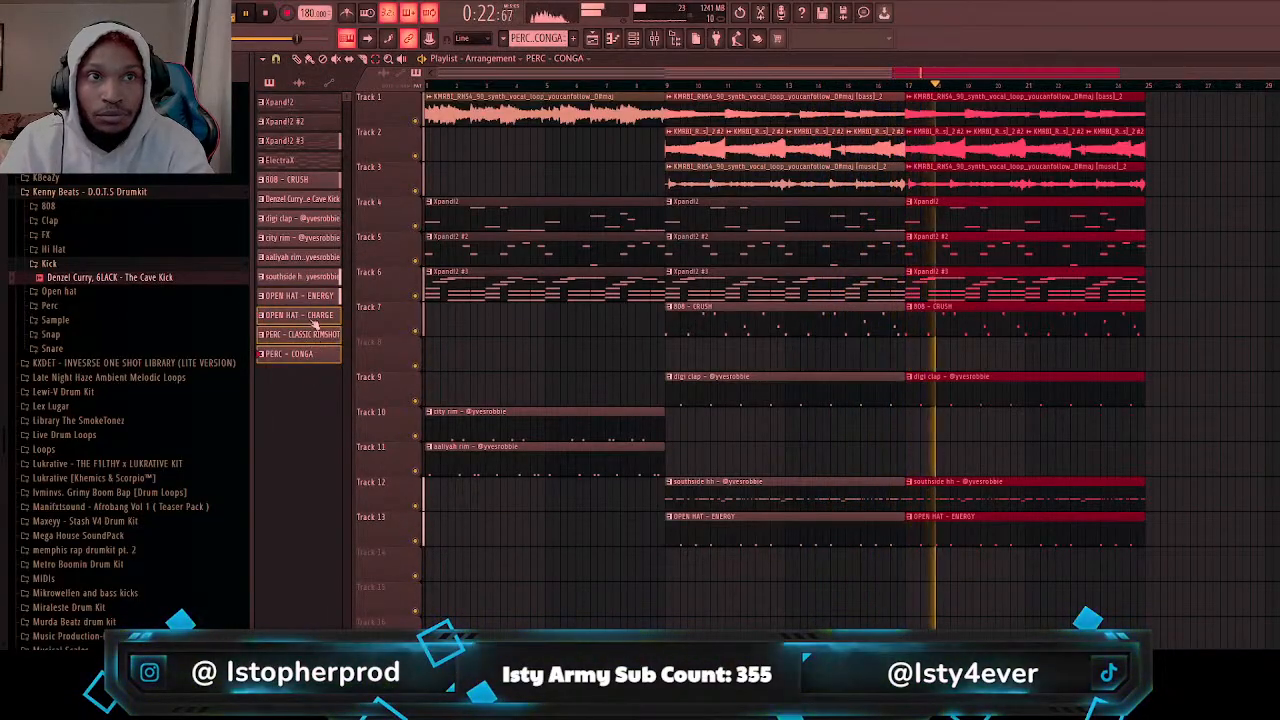
click(908, 565)
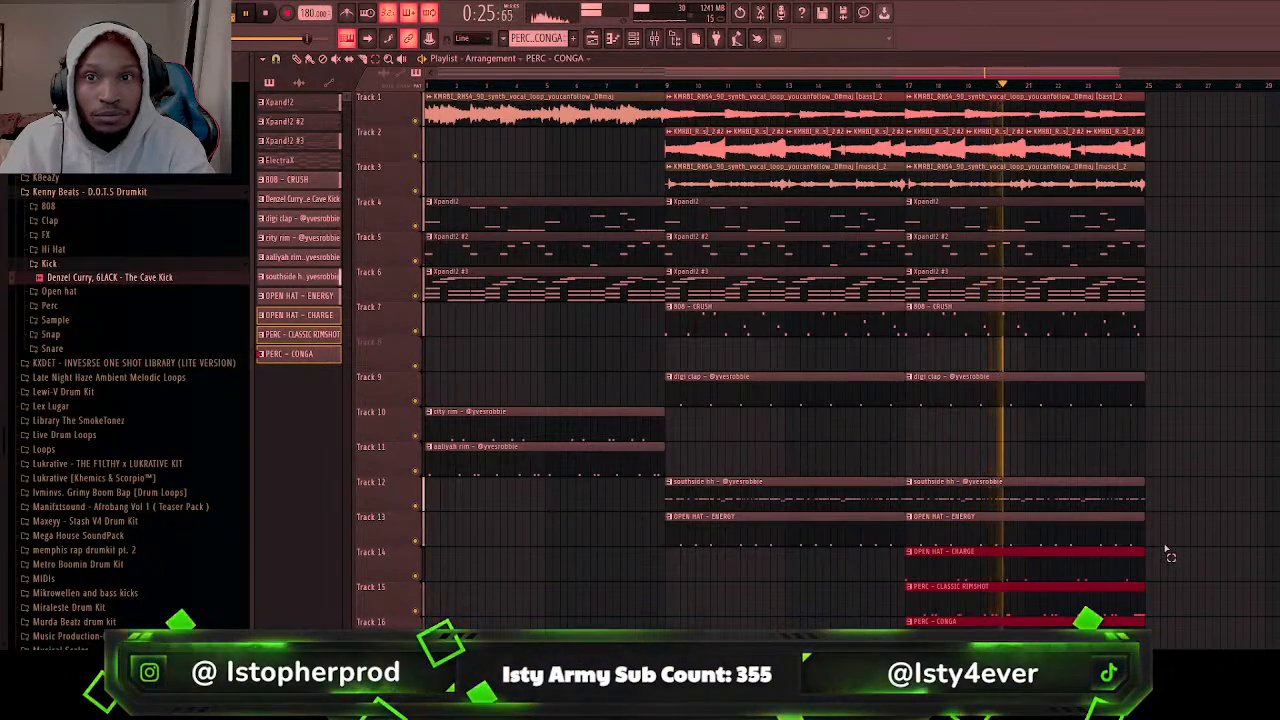
Step: Restart playback from the beginning and lower the city rim and aaliyah rim mixer faders
key(space)
key(space)
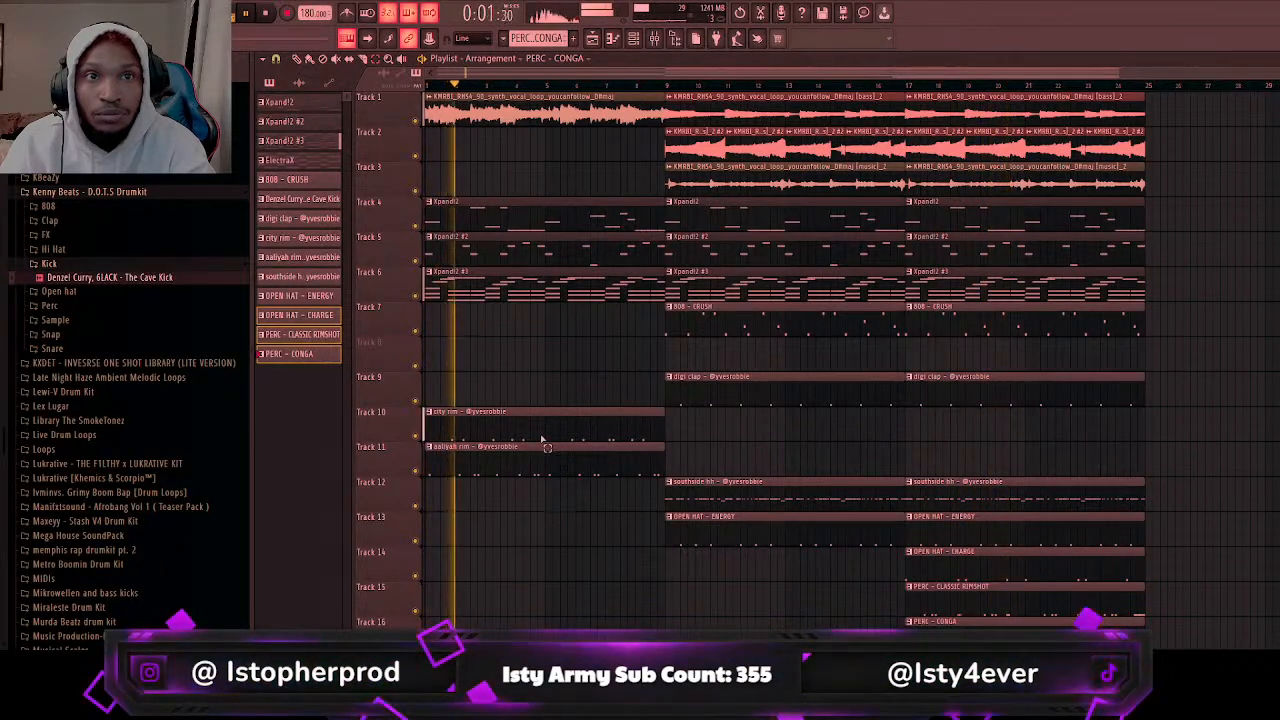
click(658, 40)
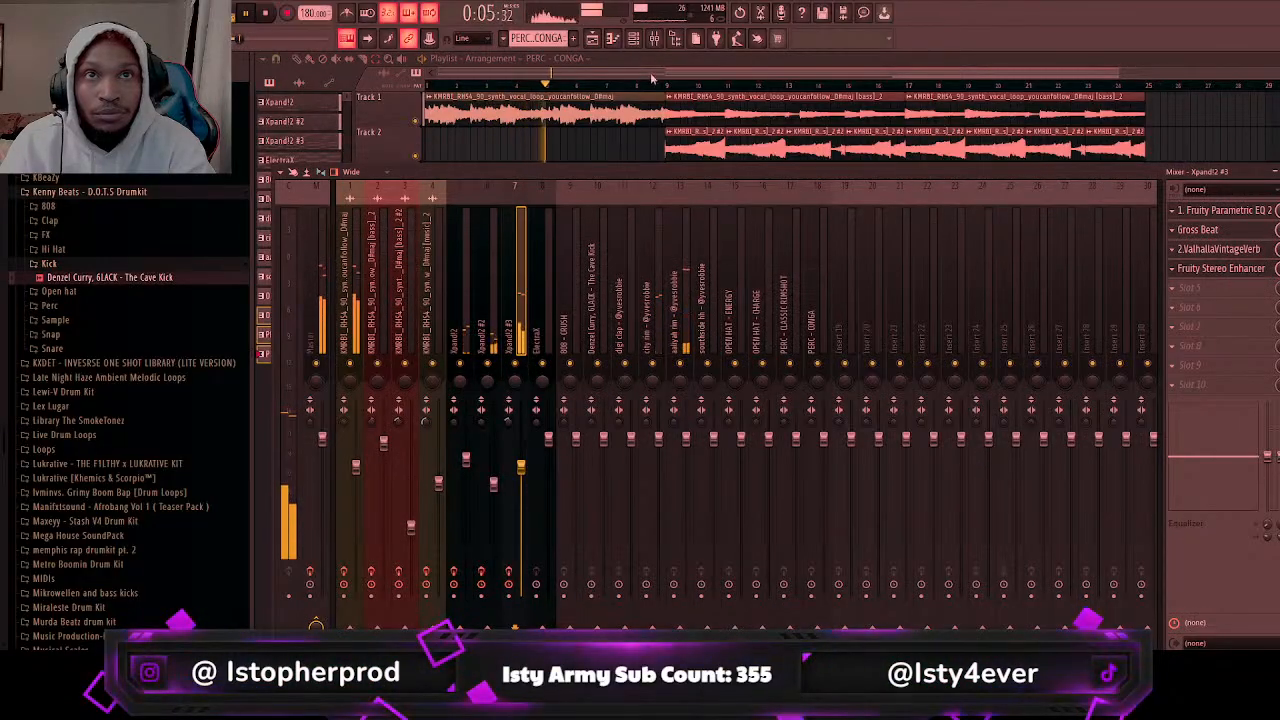
drag(658, 437, 665, 485)
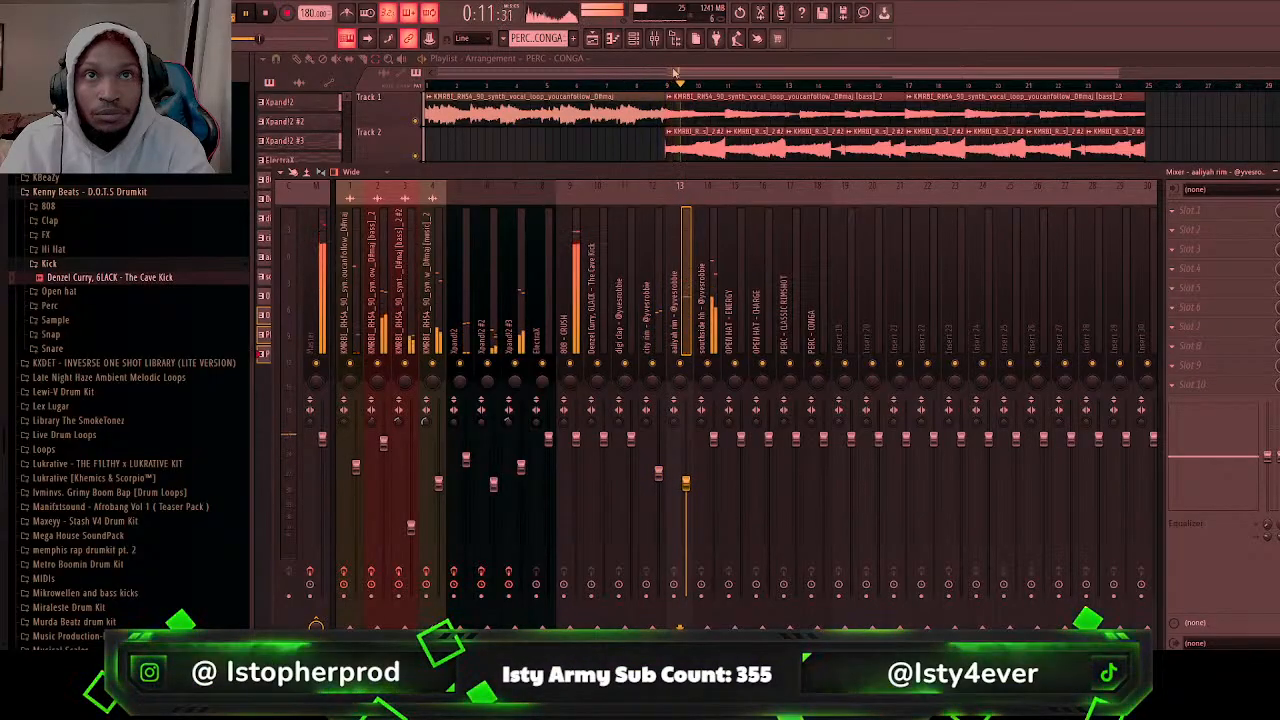
click(675, 73)
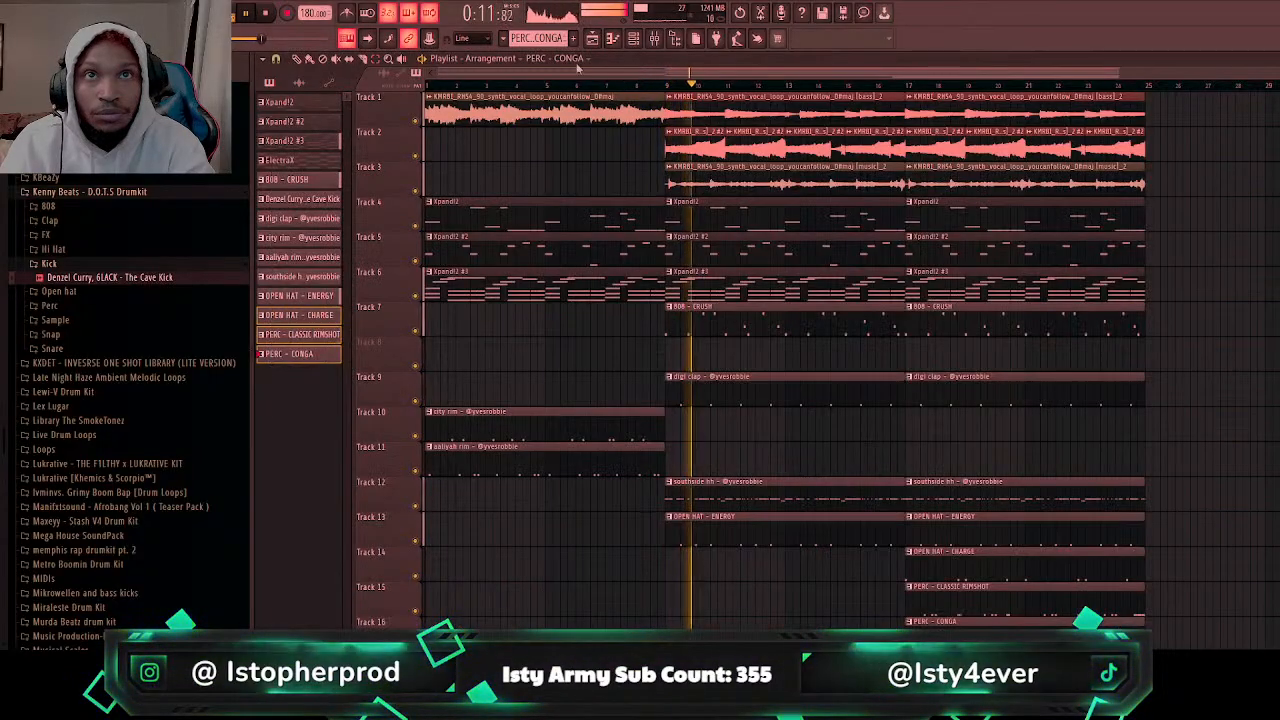
Step: Repeat the city rim and aaliyah rim patterns at bar 17 on tracks 10 and 11
click(623, 423)
click(906, 420)
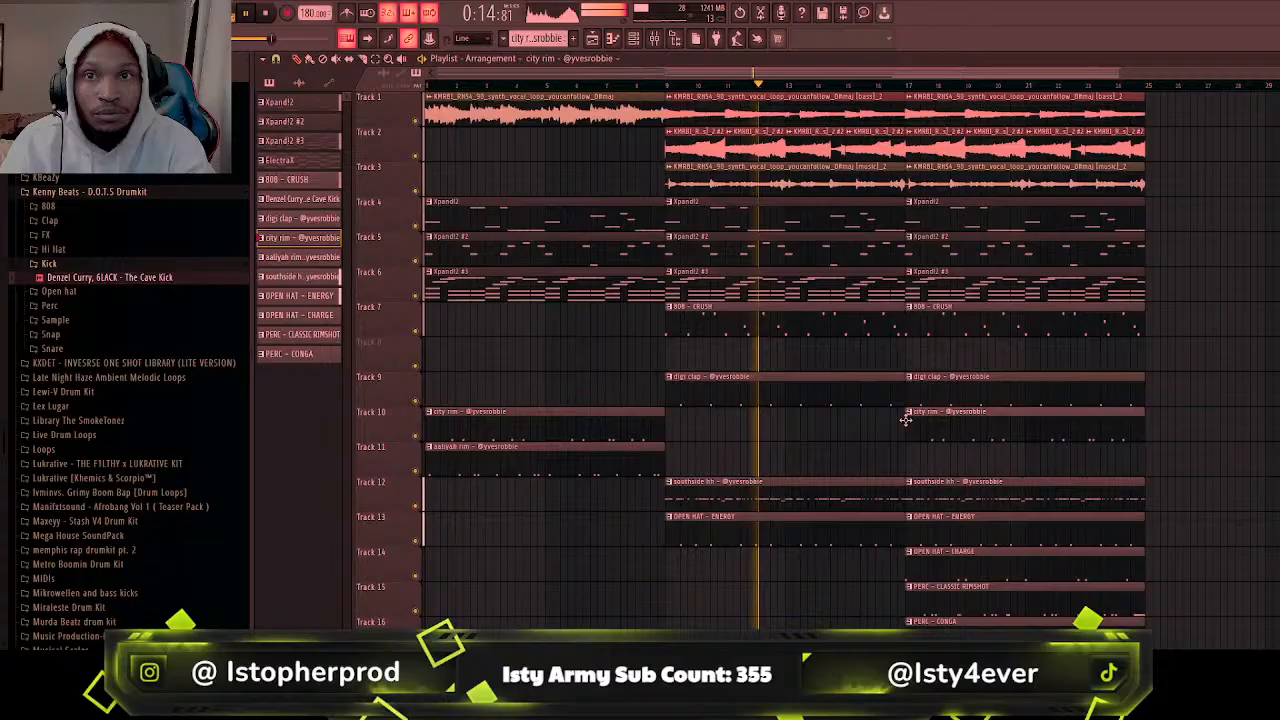
click(636, 454)
click(906, 452)
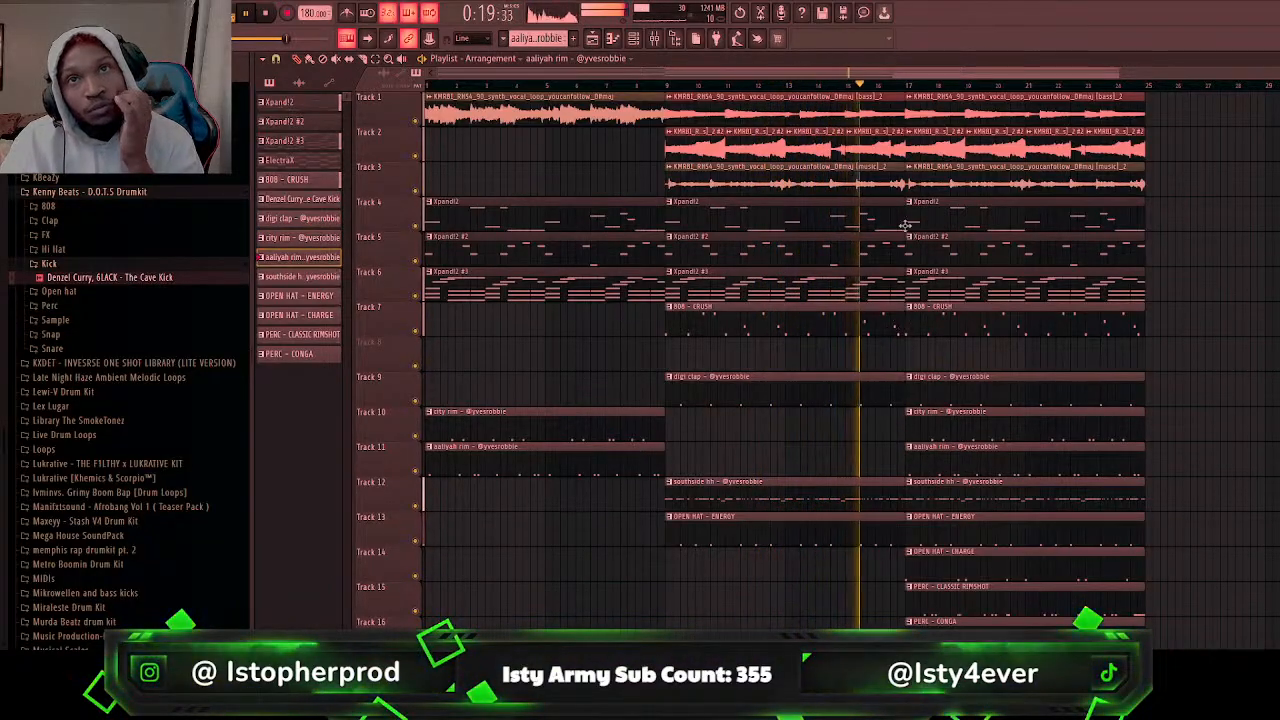
Step: Delete the four bass loop slices on track 2 from bar 17 onward
right_click(935, 145)
right_click(1000, 148)
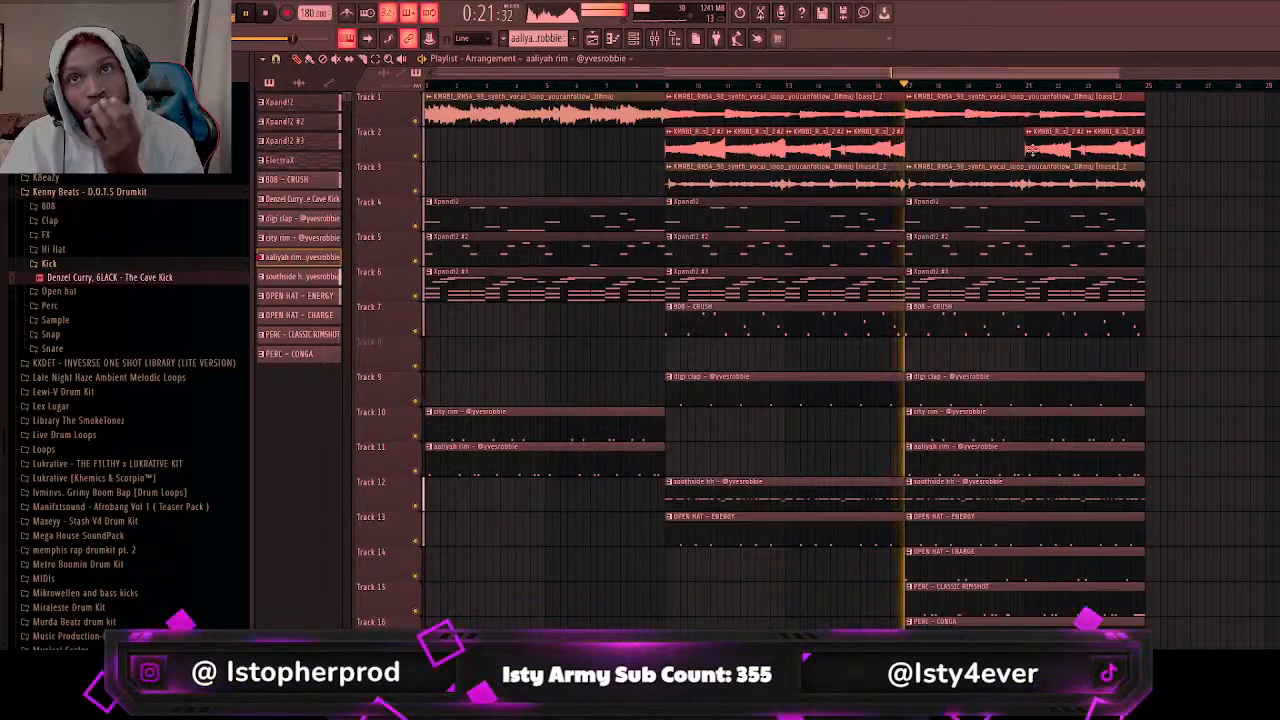
right_click(1055, 150)
right_click(1098, 152)
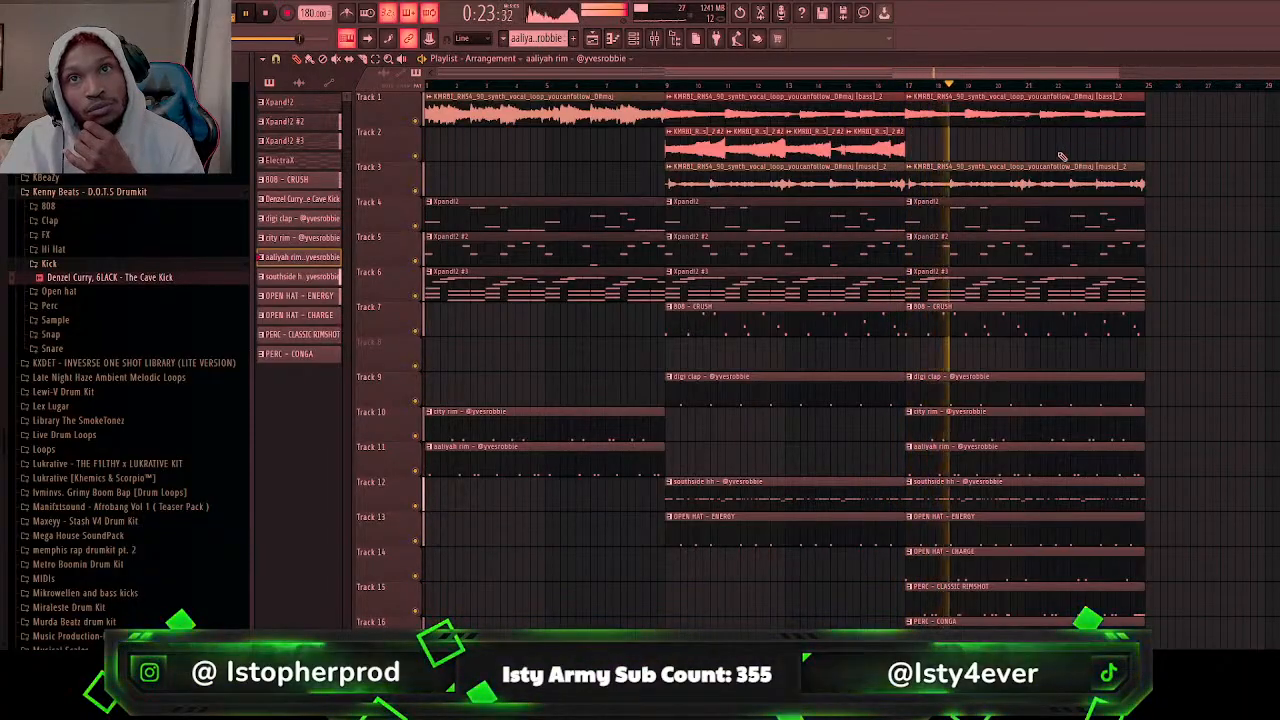
Step: Compare the mix with track 6 muted and unmuted, and delete its Xpand!2 #3 clip at bar 17
click(420, 297)
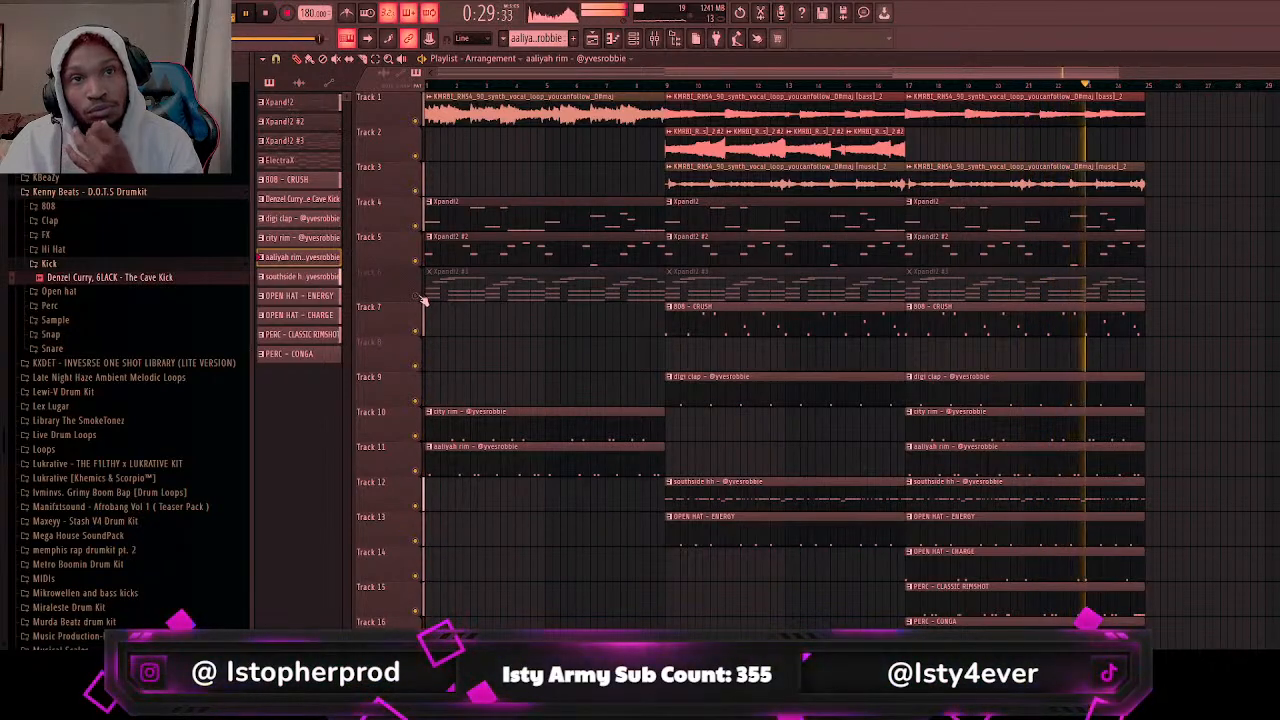
click(422, 298)
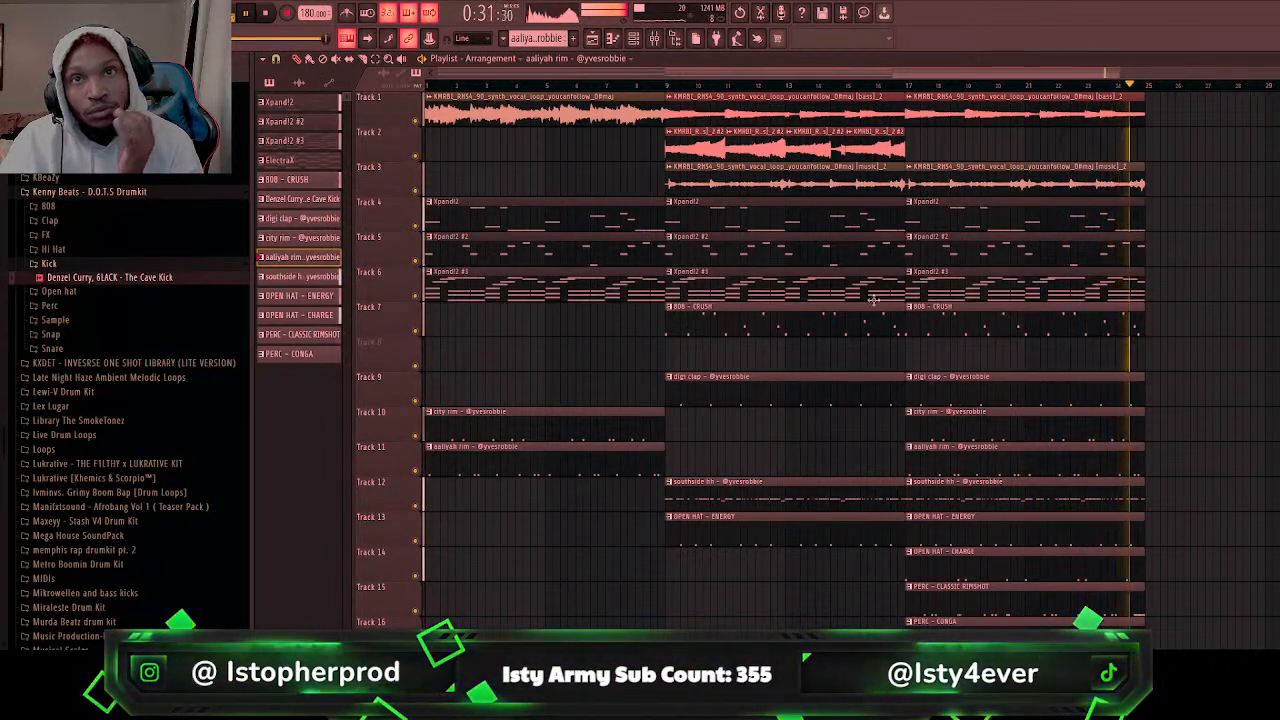
right_click(1000, 285)
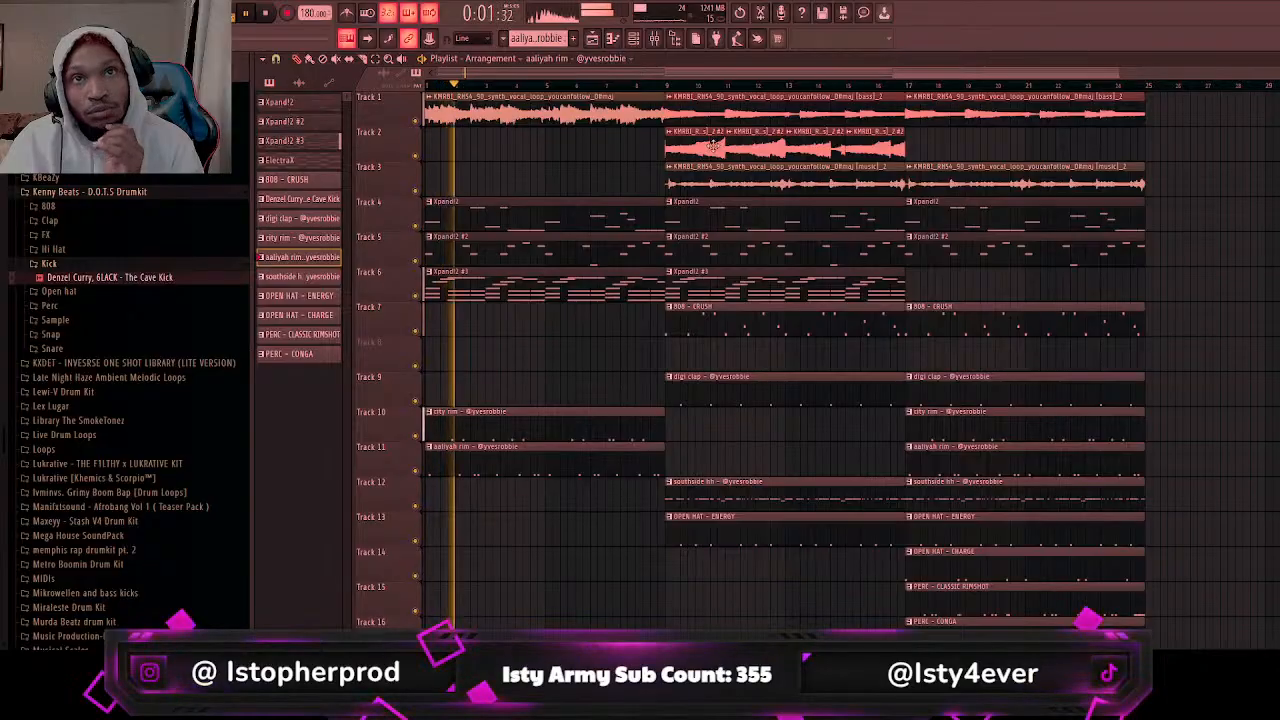
Step: Place four bass loop slices back to back on track 2 from bar 17 to bar 25
click(745, 143)
click(932, 143)
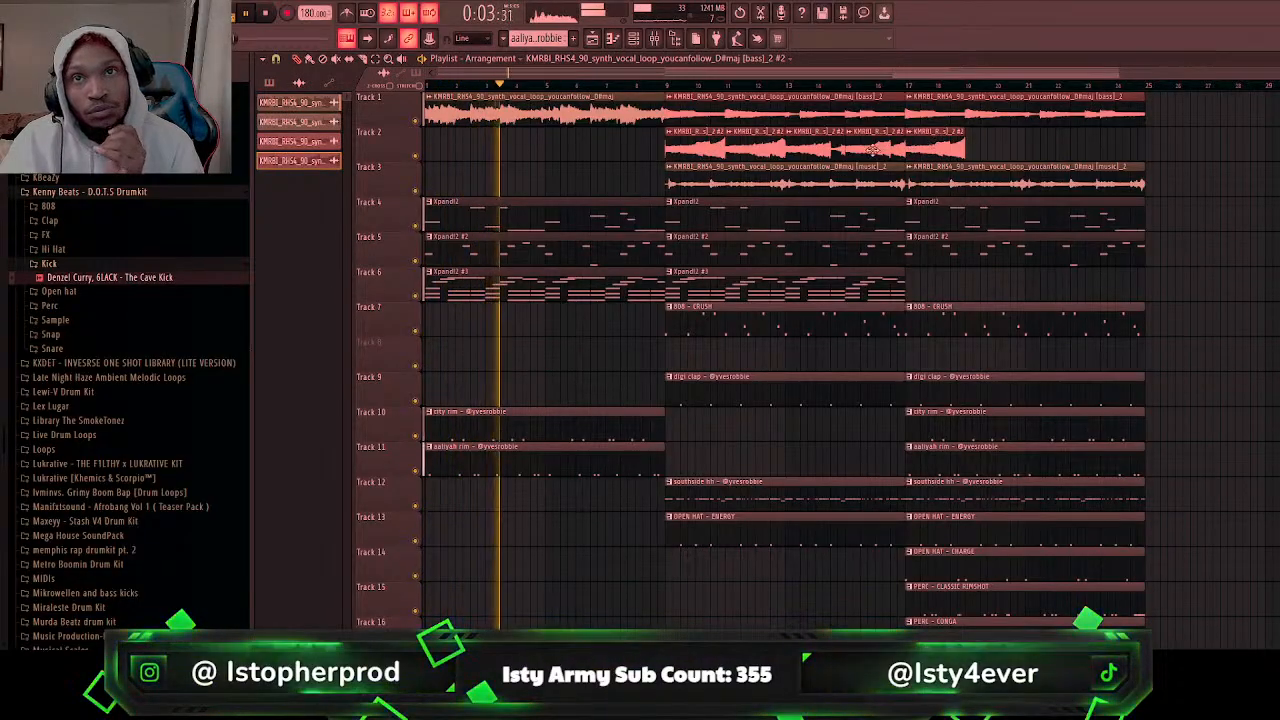
click(1008, 152)
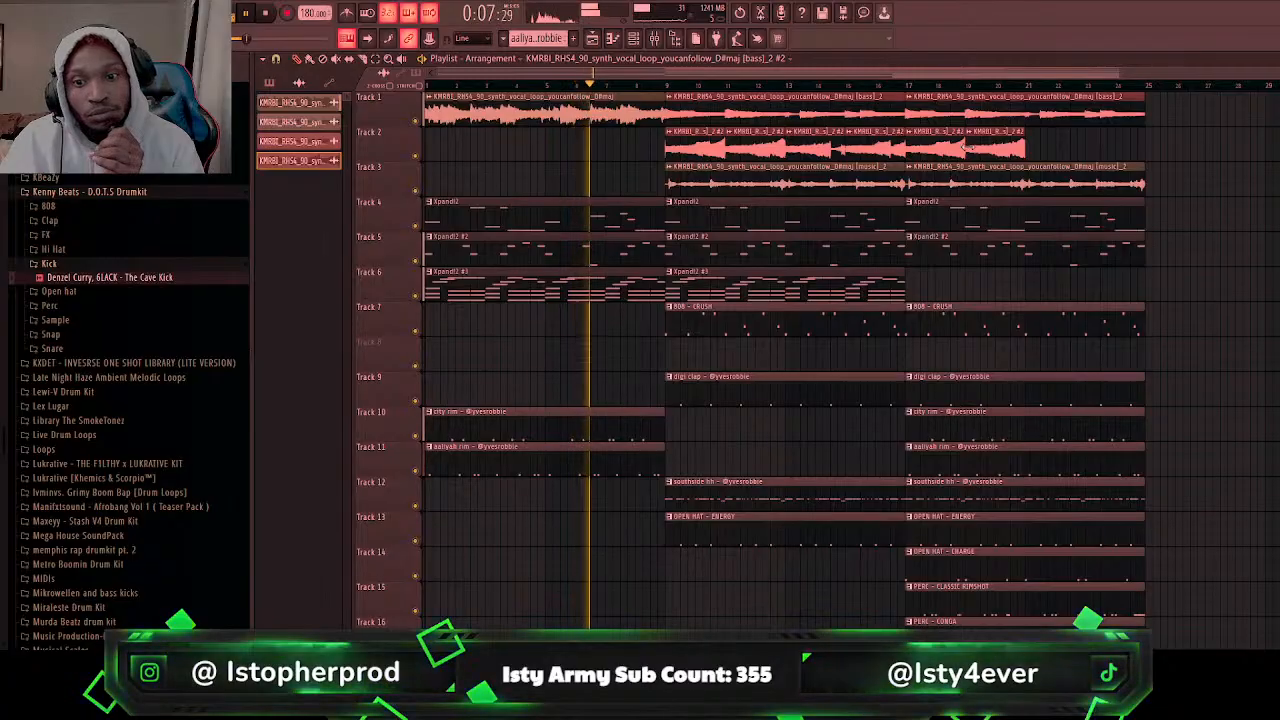
click(1050, 150)
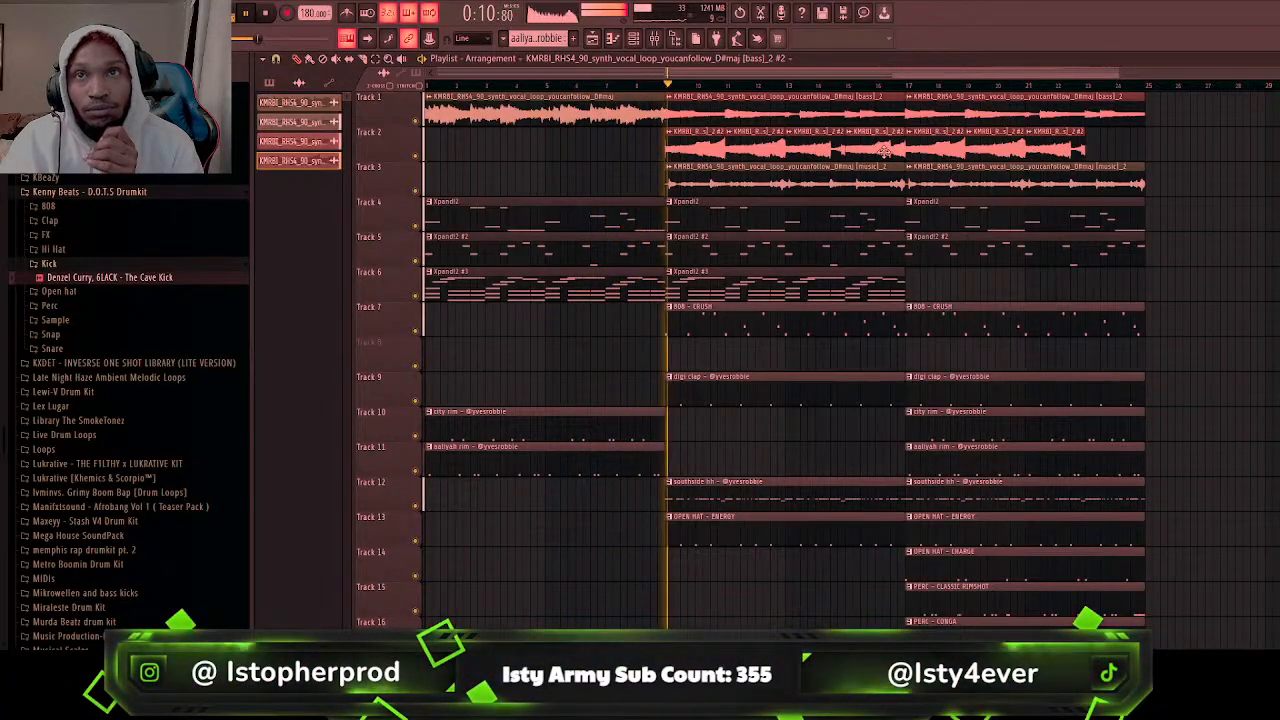
click(1110, 150)
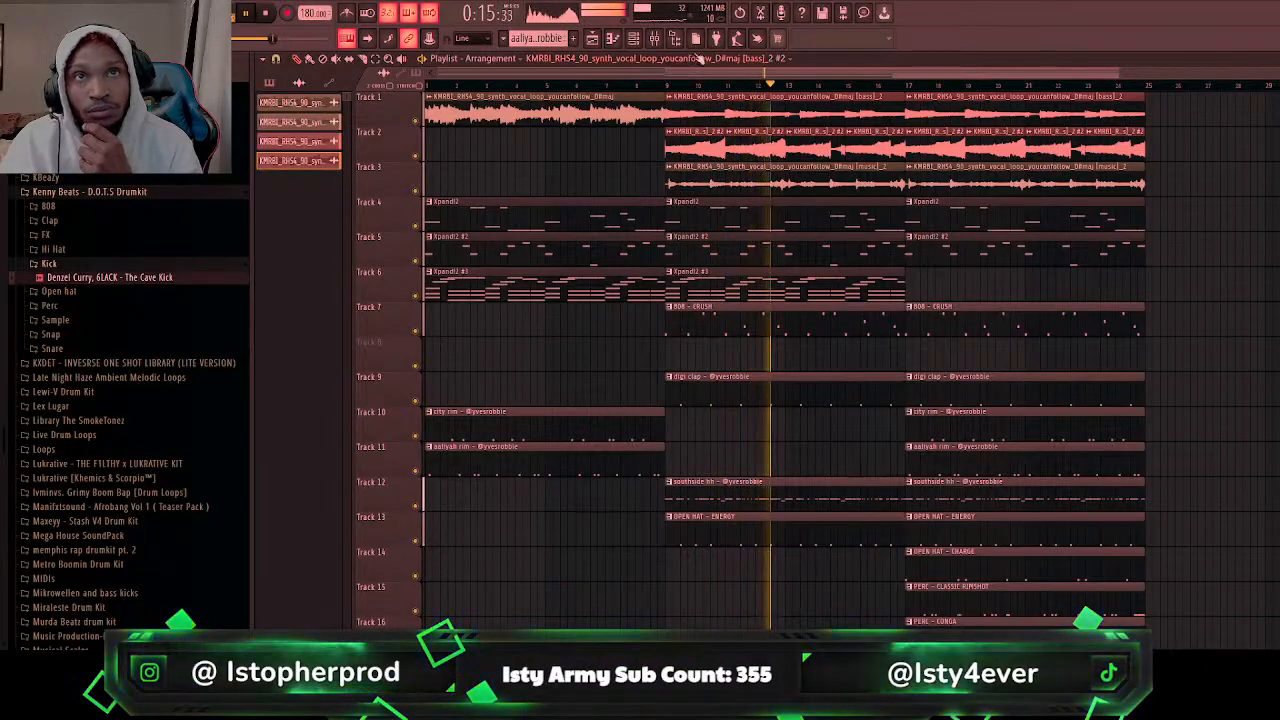
Step: Create an automation clip on track 8 for the mix level of Gross Beat on the Xpand!2 #3 mixer track
click(668, 38)
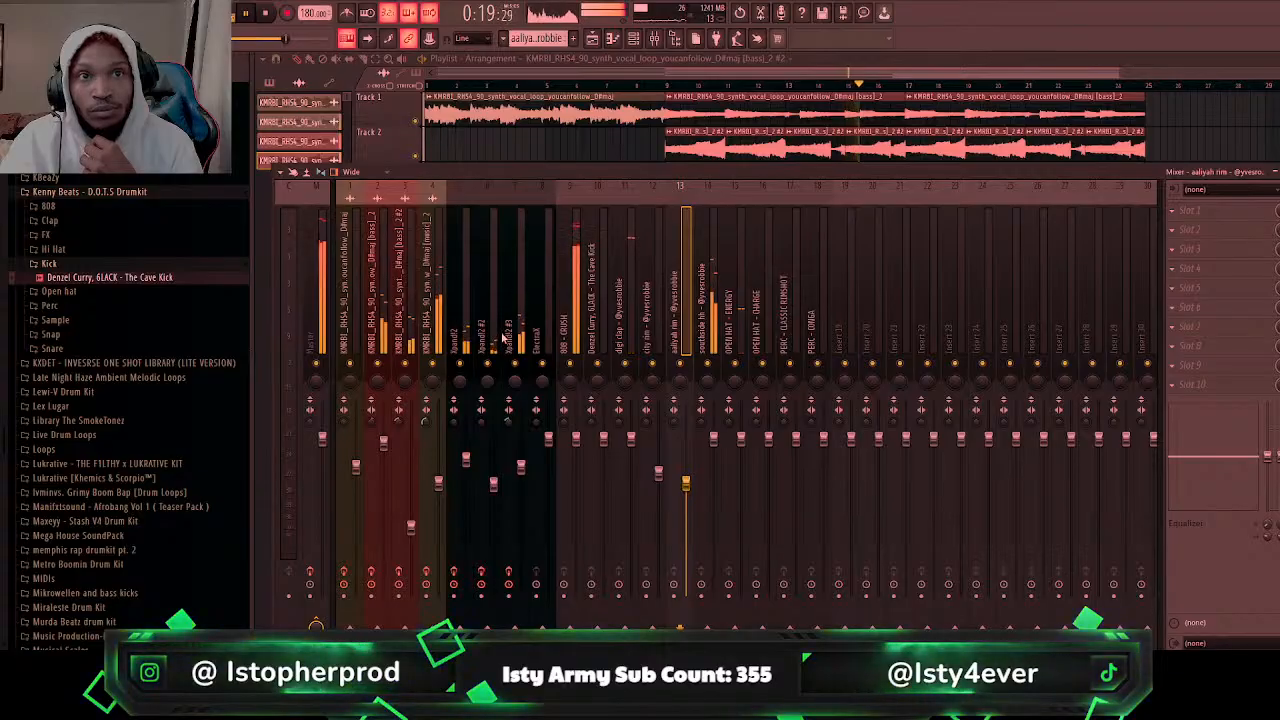
click(515, 350)
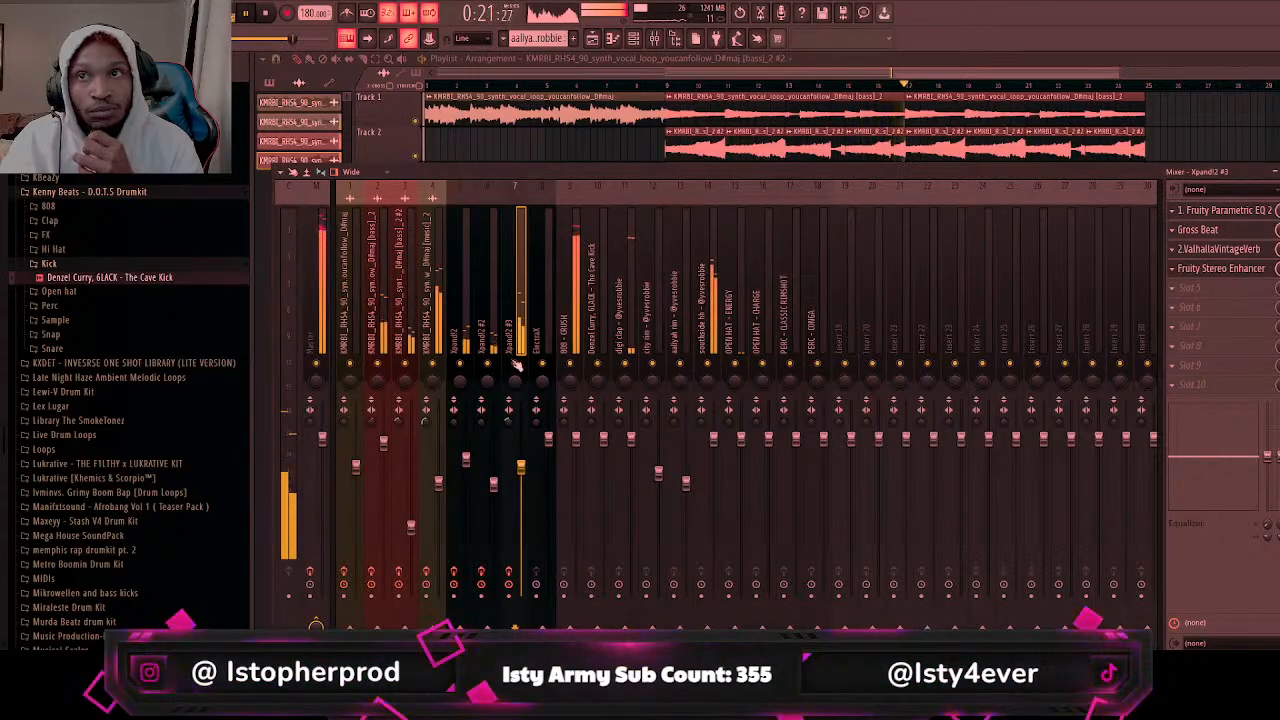
click(1221, 232)
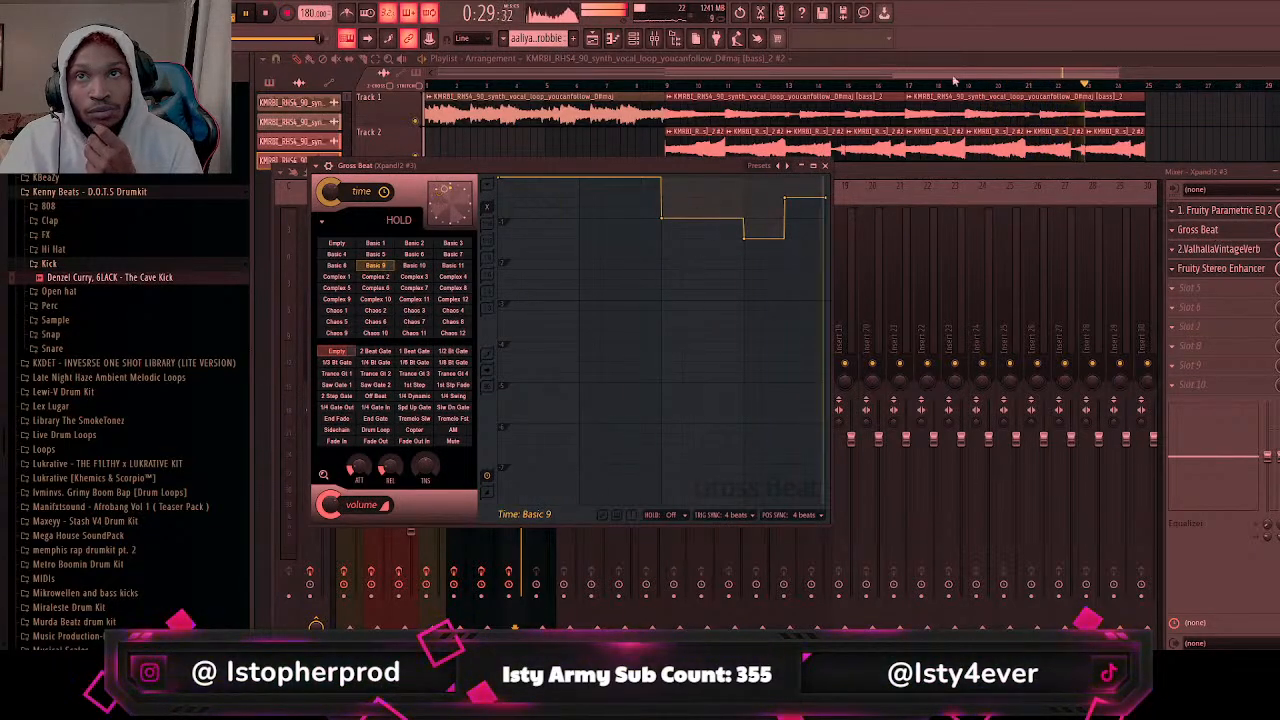
click(837, 148)
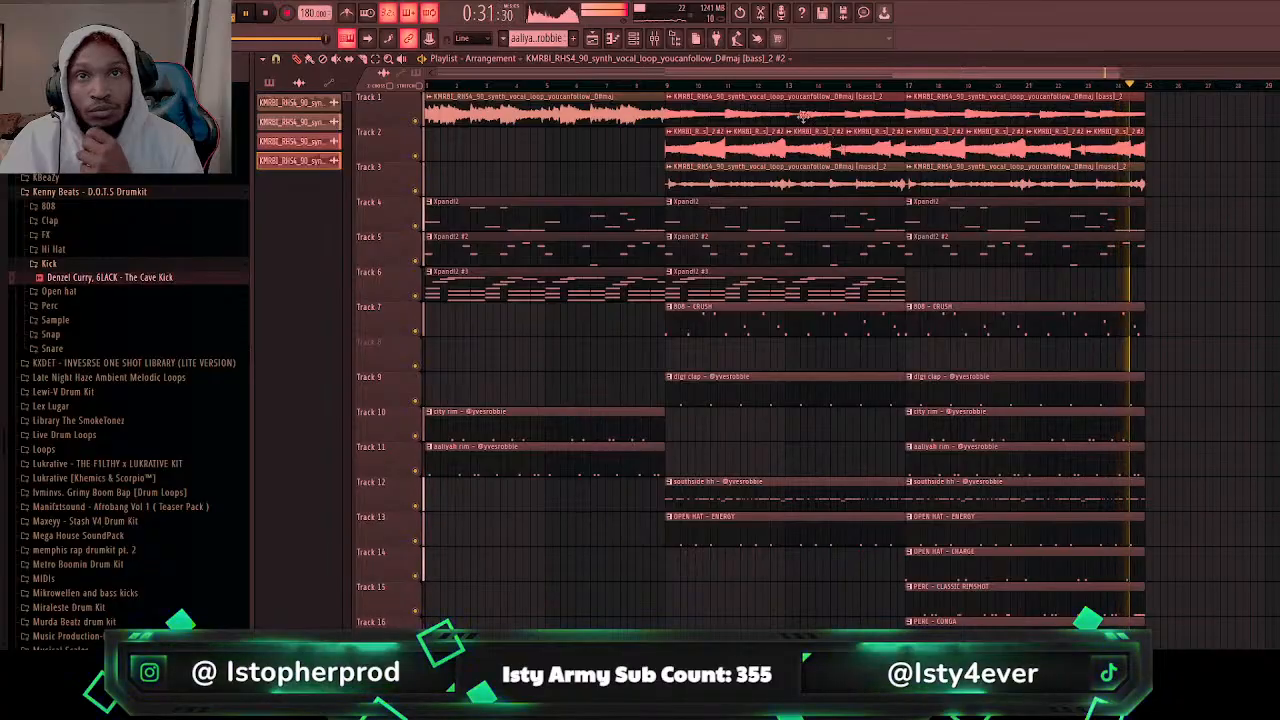
click(655, 38)
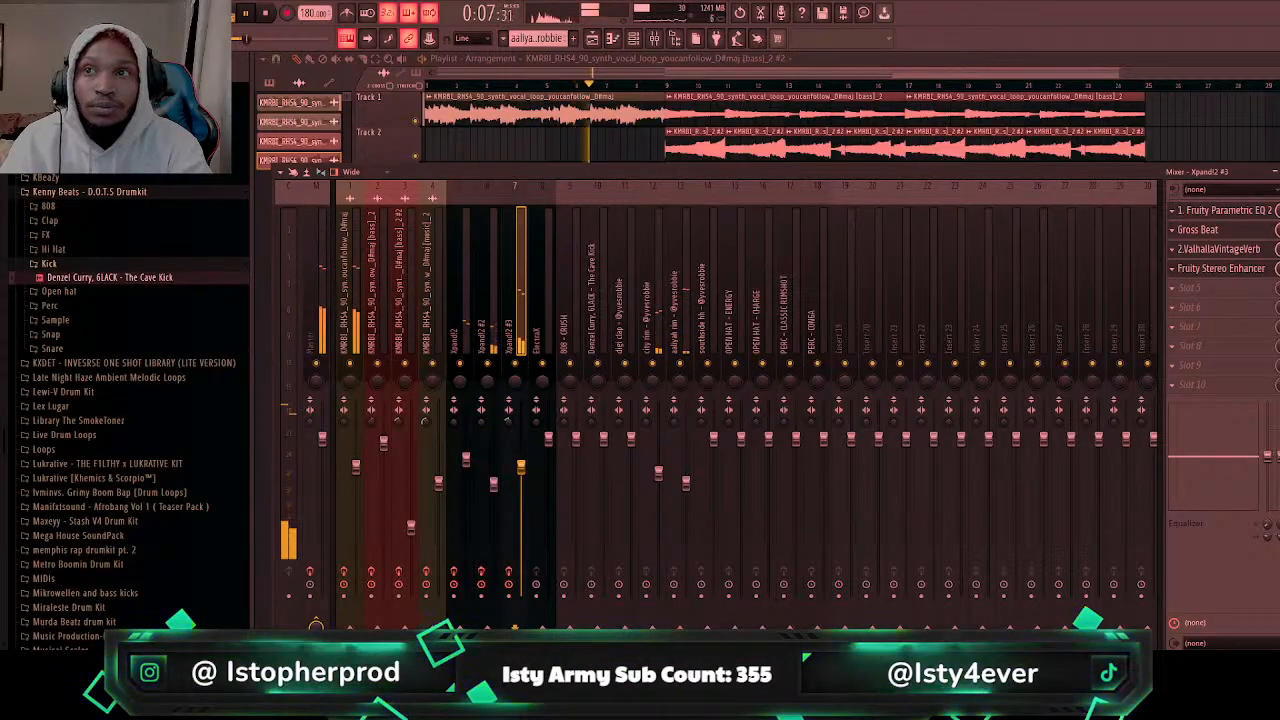
click(1279, 310)
click(964, 77)
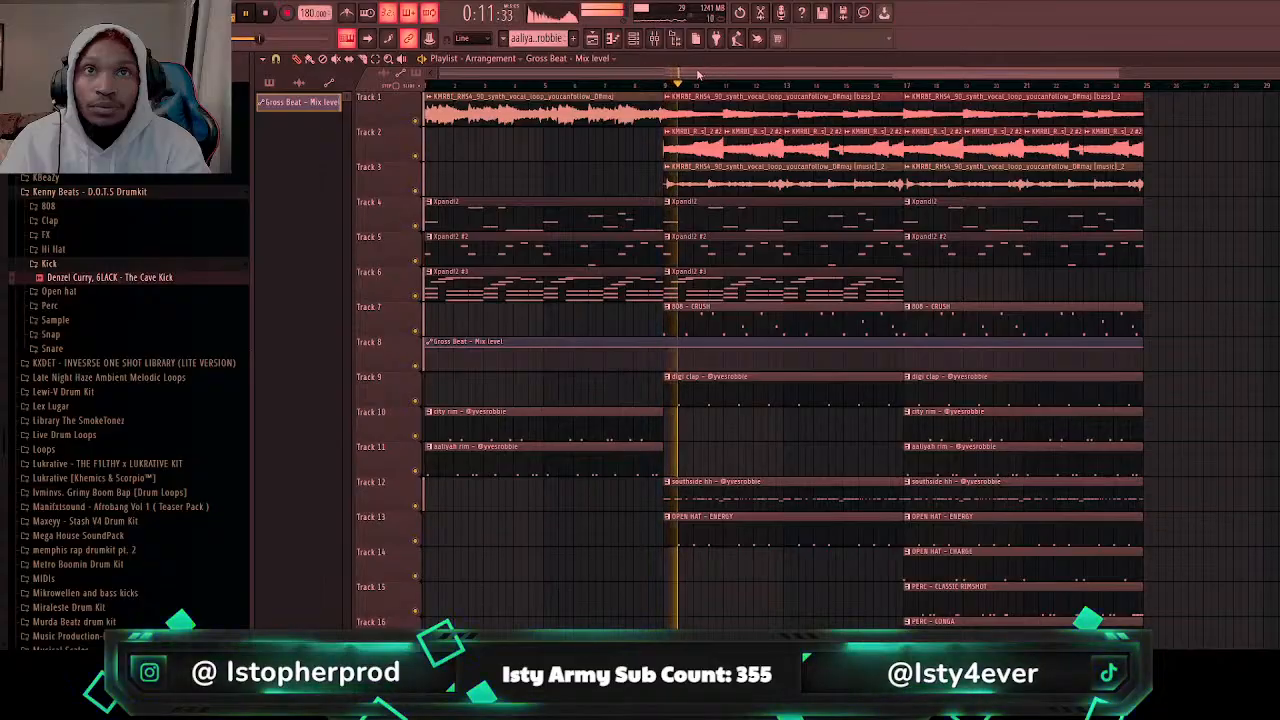
Step: Shape the Gross Beat mix level automation to stay full until bar 9 and drop to zero through bar 25
right_click(666, 371)
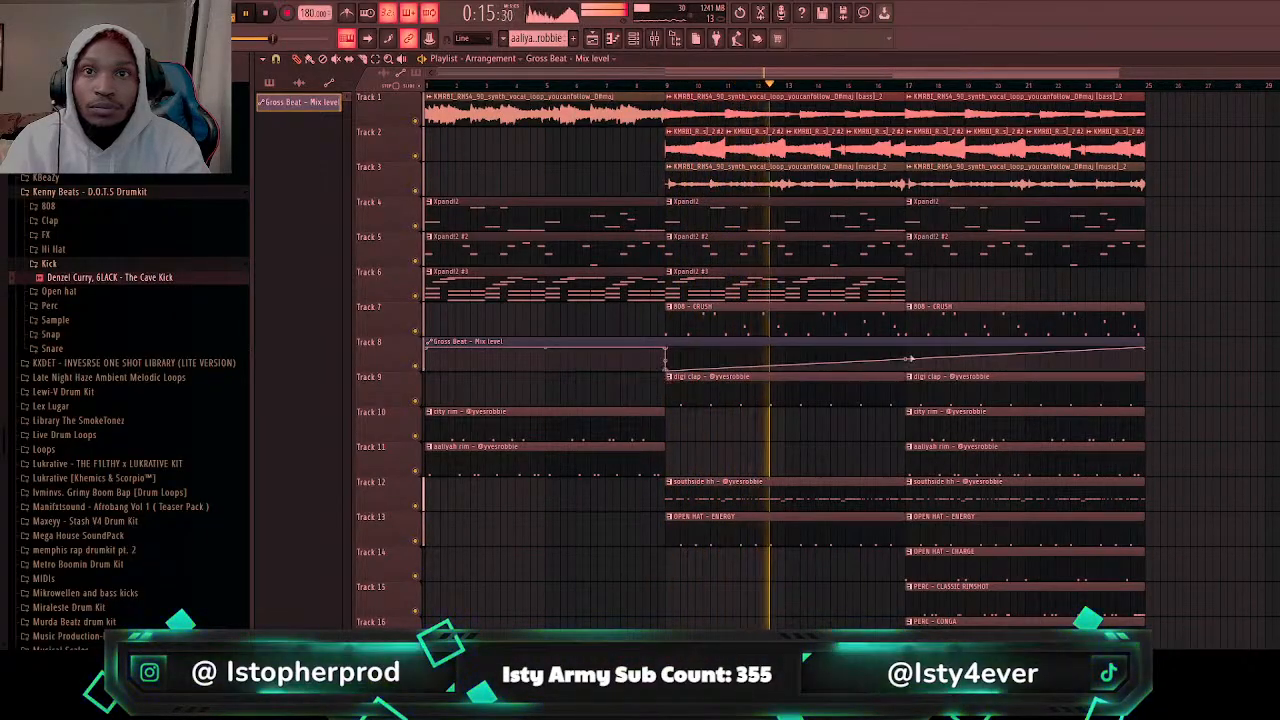
right_click(906, 372)
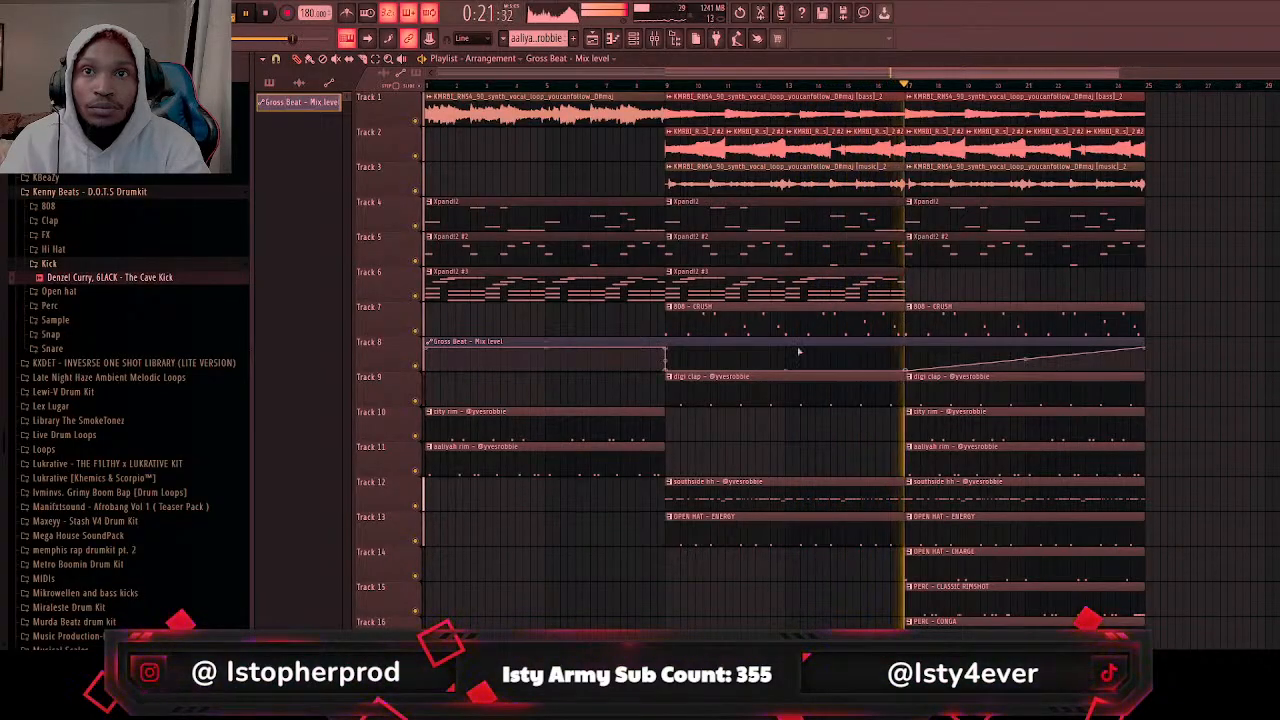
right_click(1142, 367)
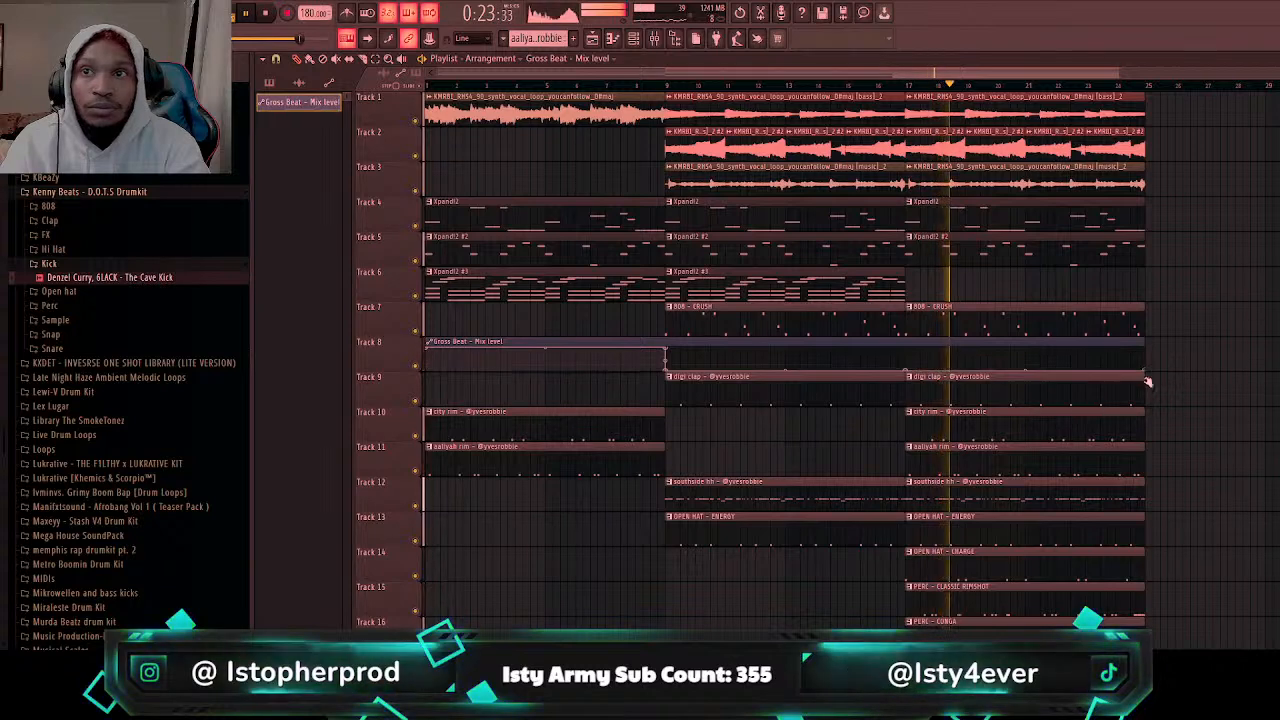
Step: Restart playback and audition the Complex 5 and Complex 1 time presets in Xpand!2 #3's Gross Beat
key(space)
key(space)
key(F9)
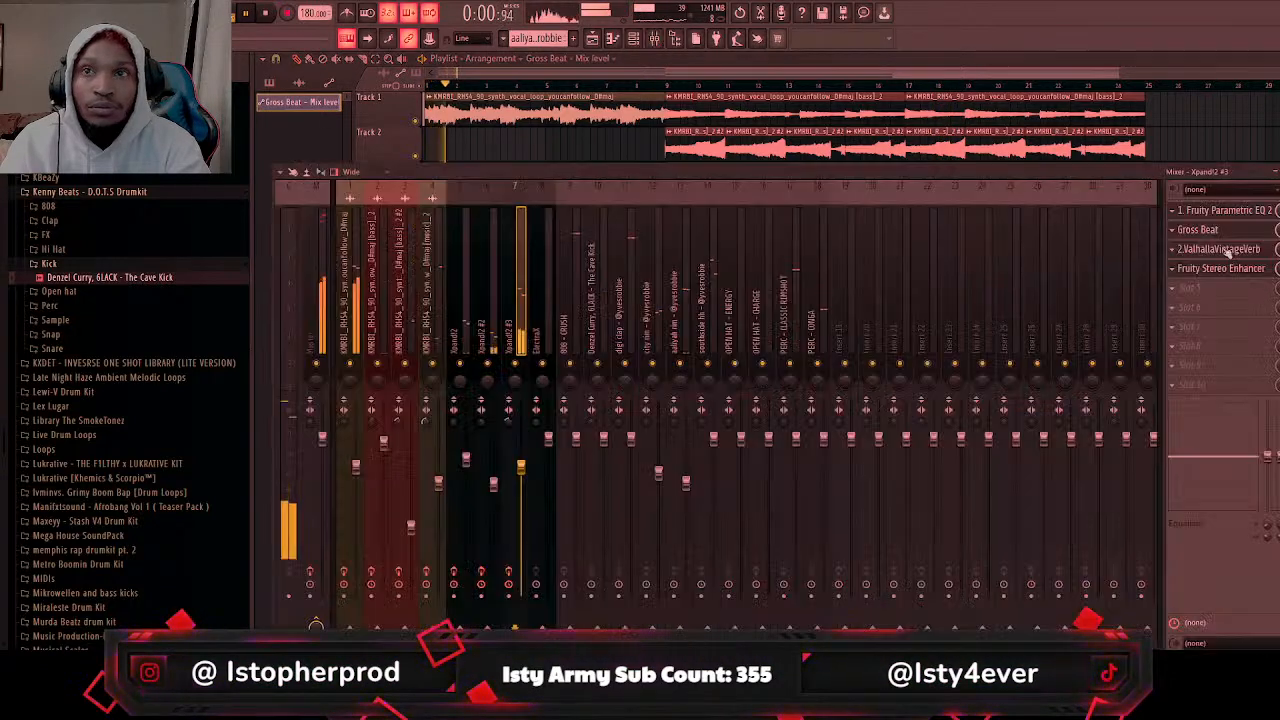
click(1208, 231)
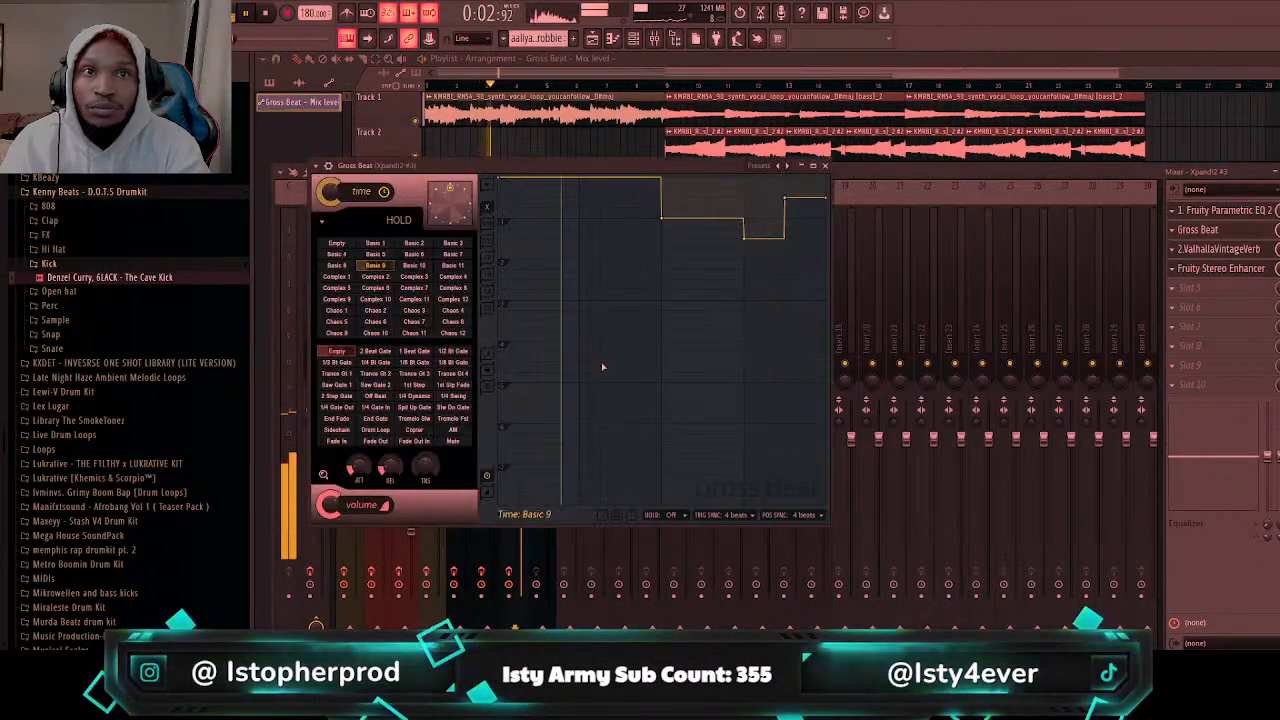
click(337, 287)
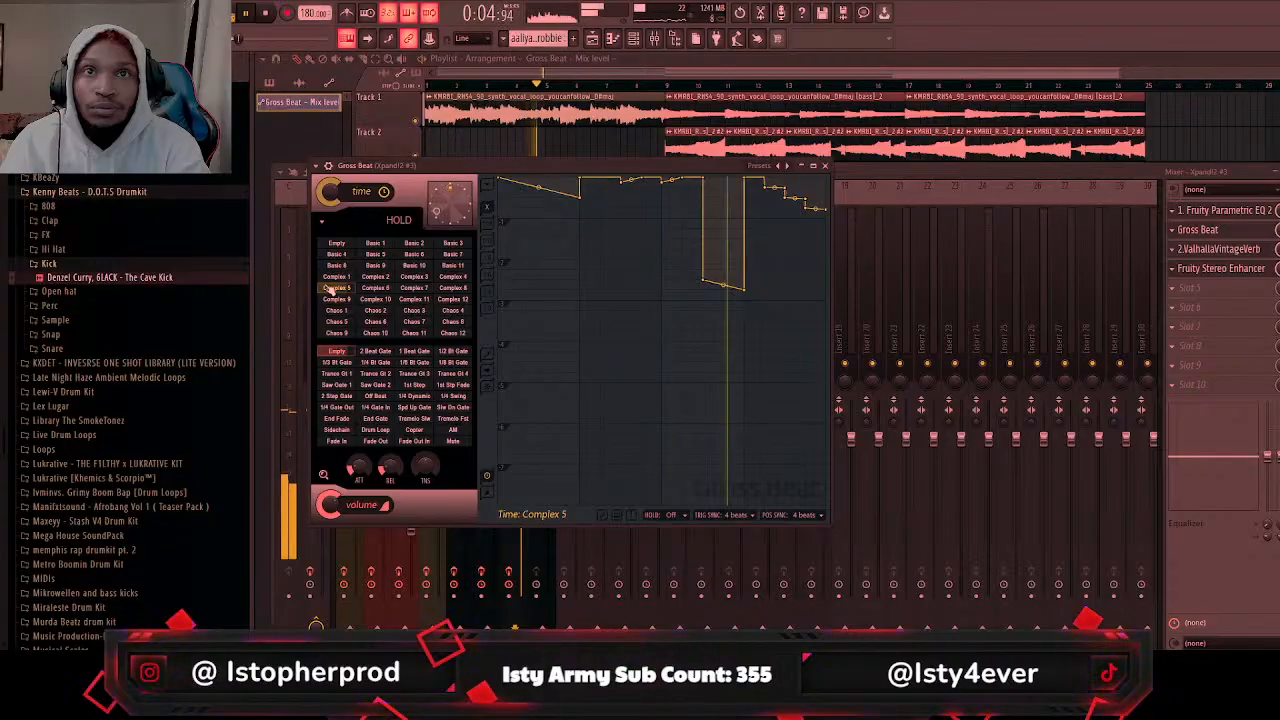
click(336, 277)
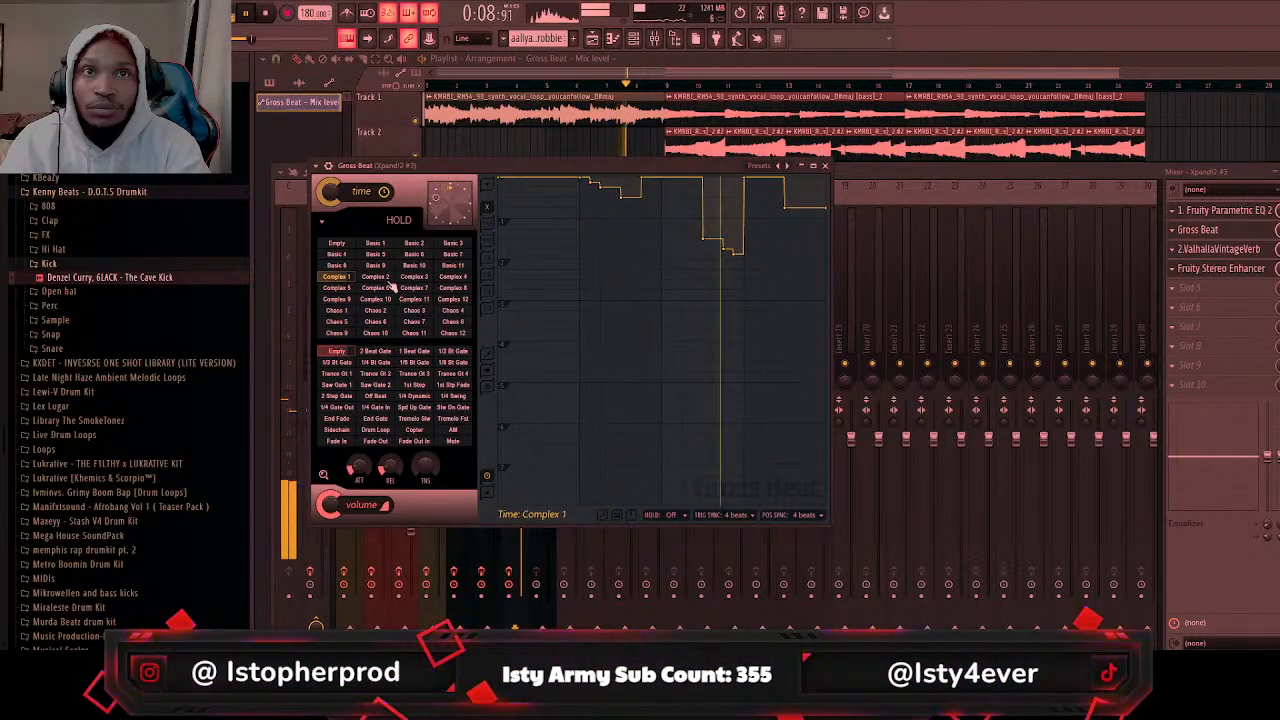
click(888, 177)
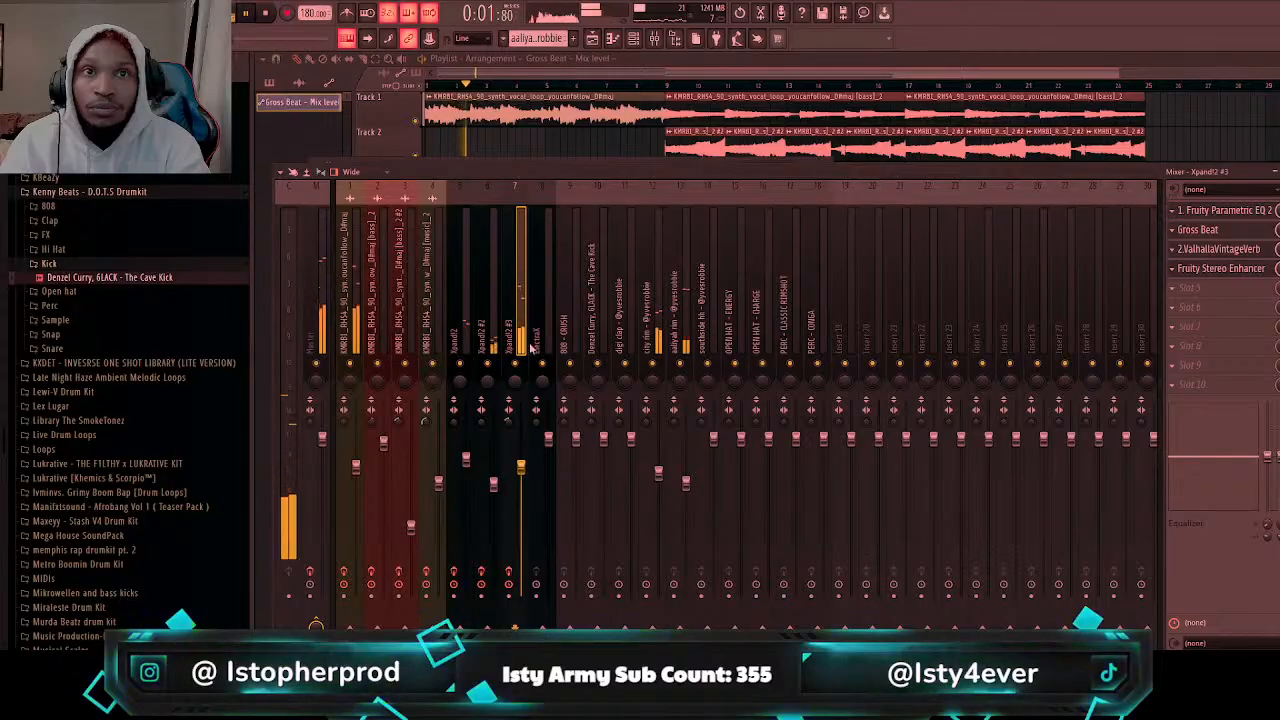
Step: Solo Xpand!2 #3 and audition the Gross Beat time presets Basic 6, Basic 7, Basic 5 and Basic 4
key(space)
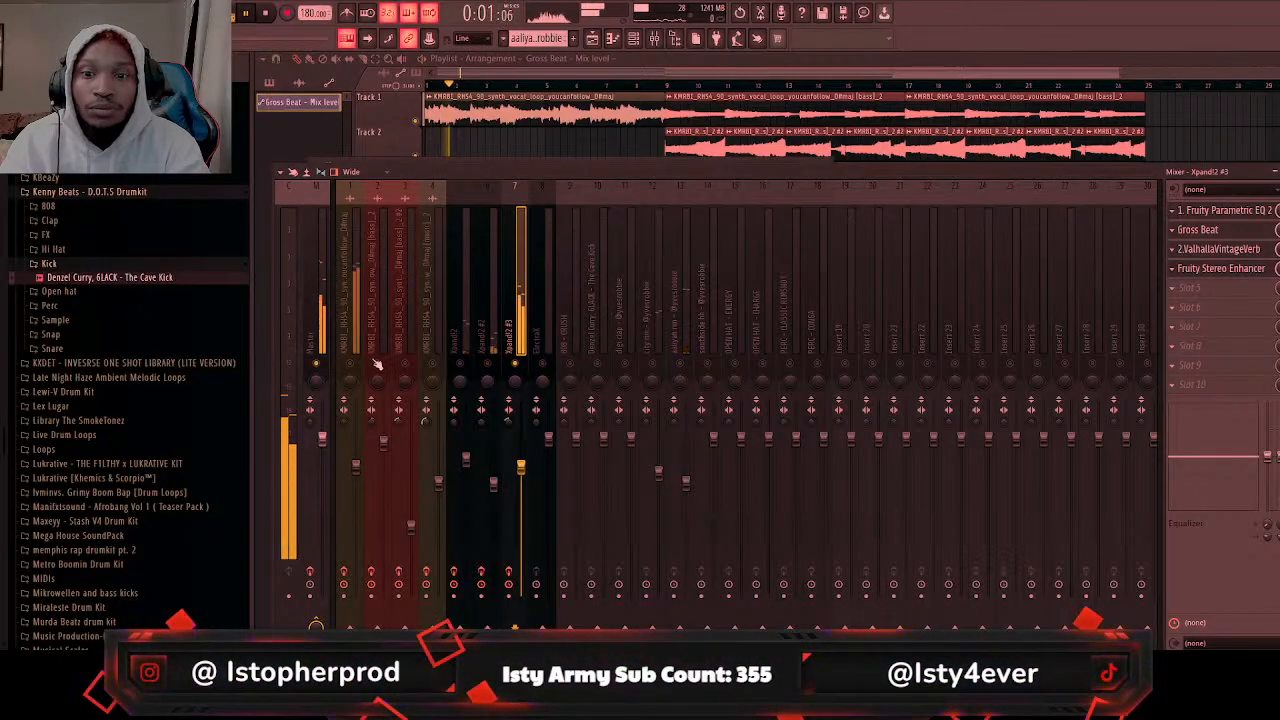
key(space)
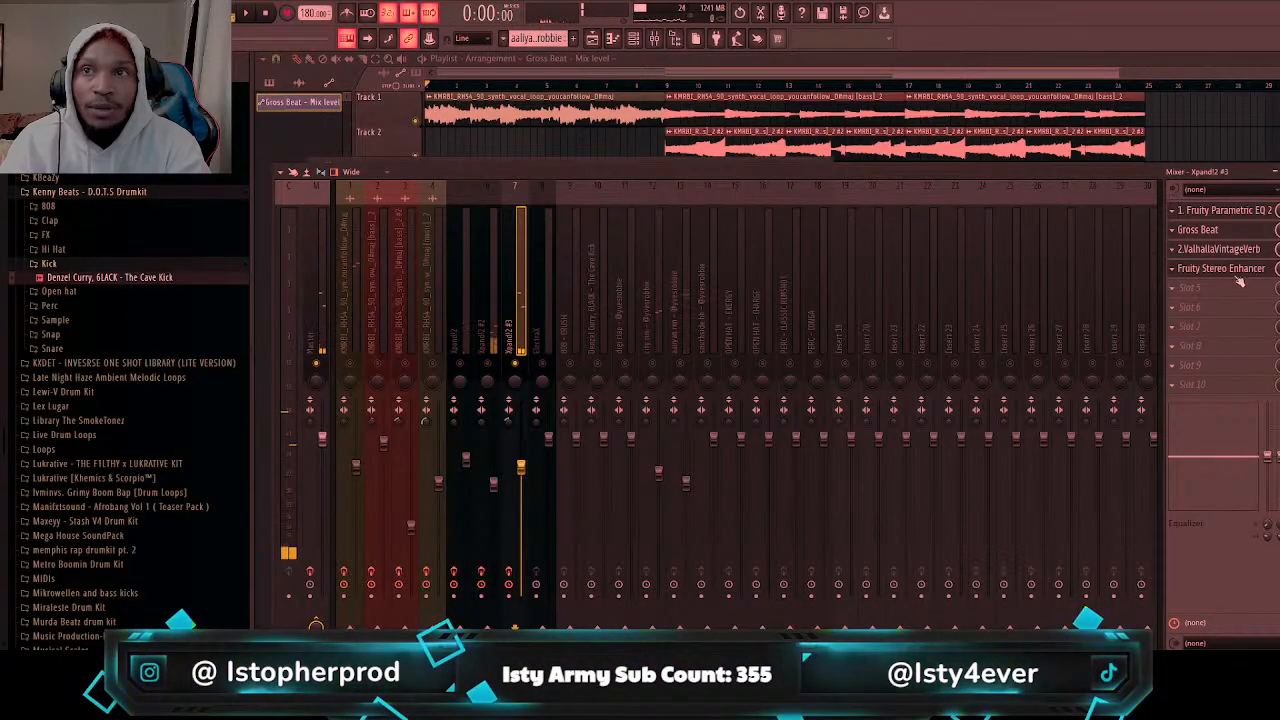
click(1200, 231)
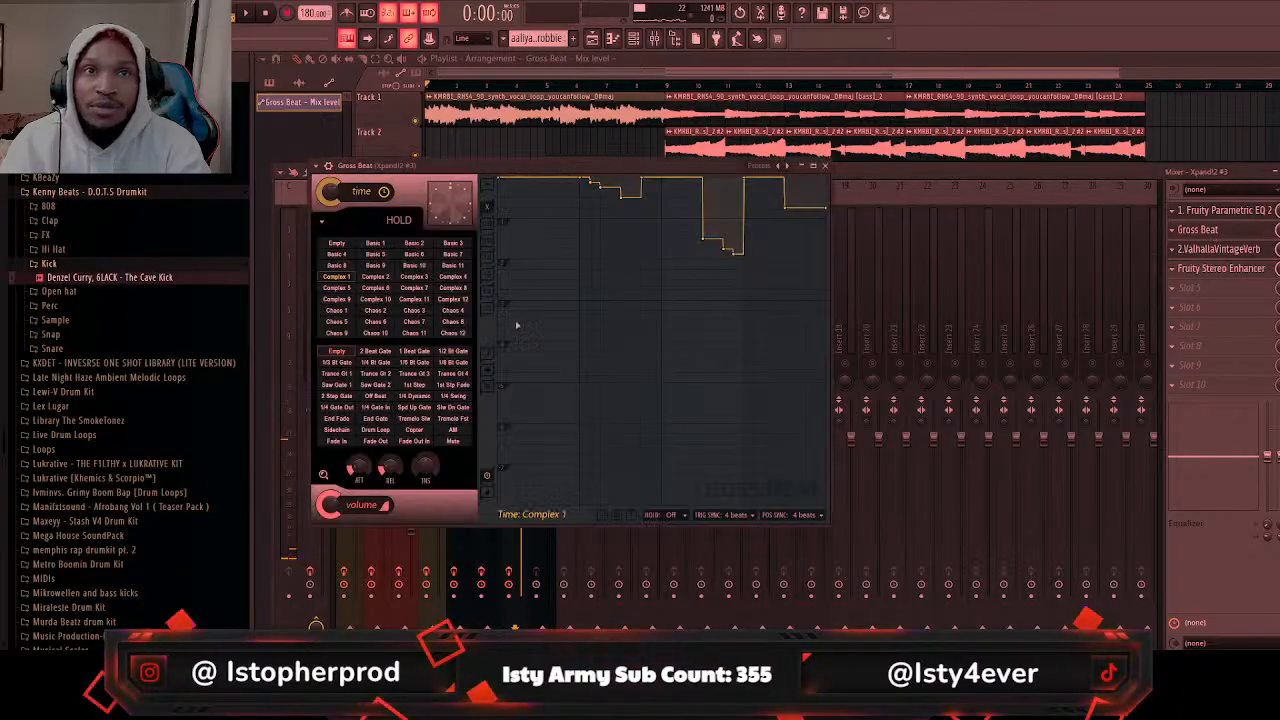
click(410, 255)
key(space)
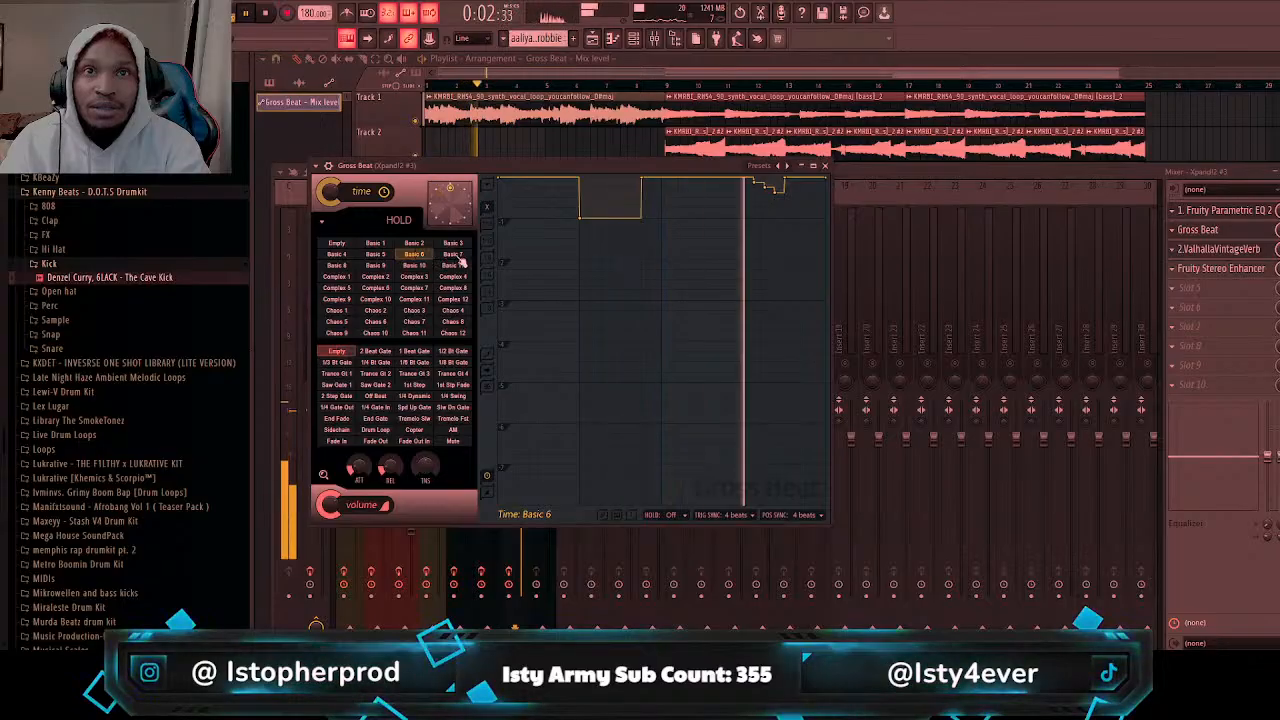
click(457, 254)
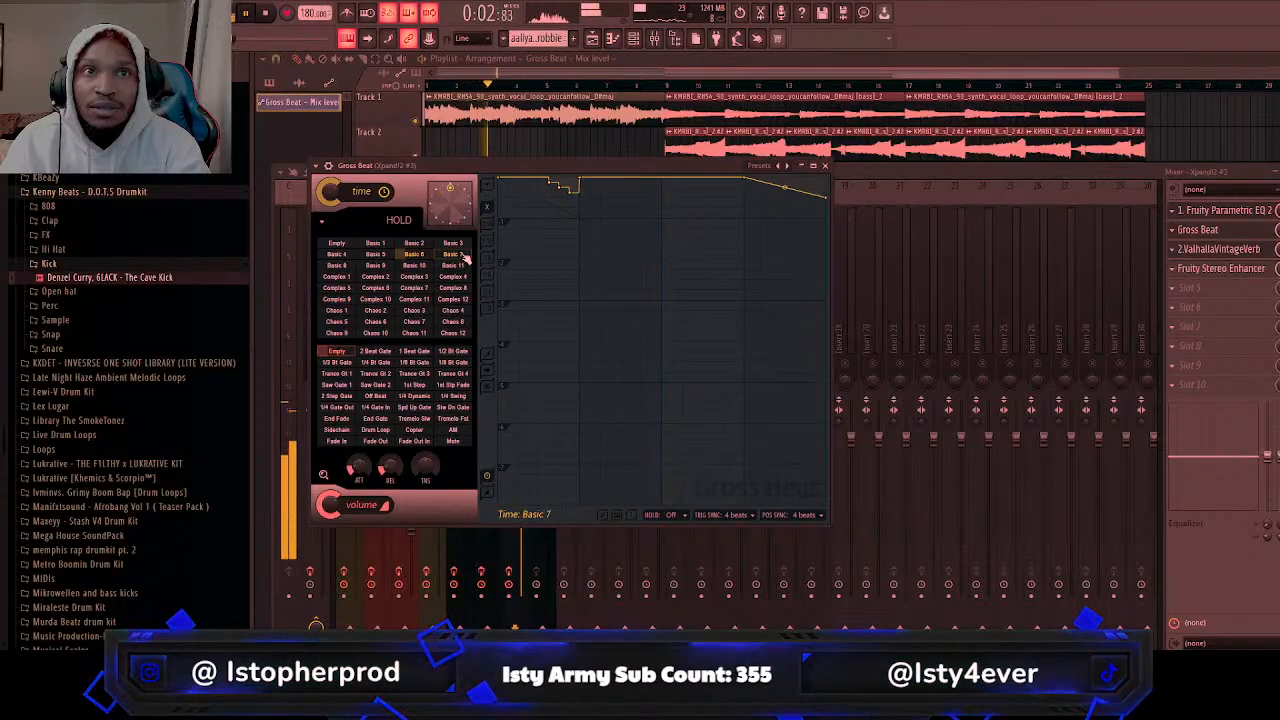
click(376, 255)
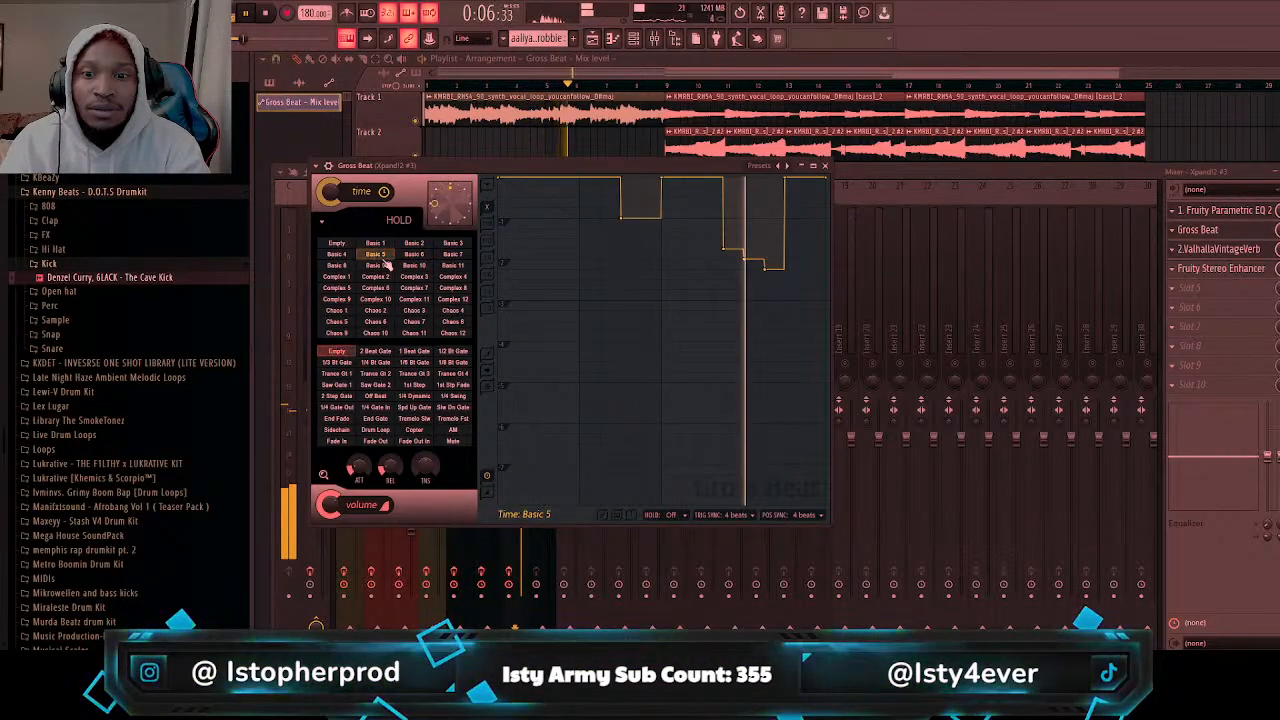
click(337, 256)
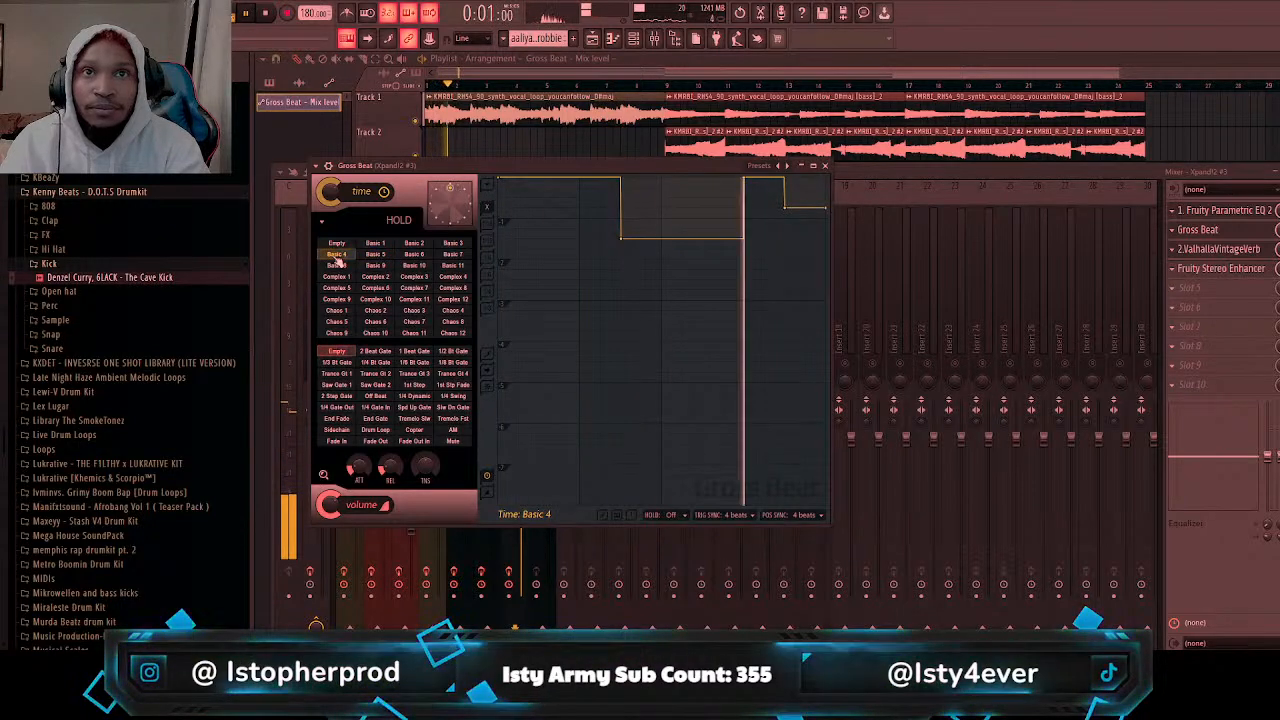
Step: Set Xpand!2 #3's Gross Beat to the Basic 2 time preset, play it back, and unsolo the mixer track
click(414, 245)
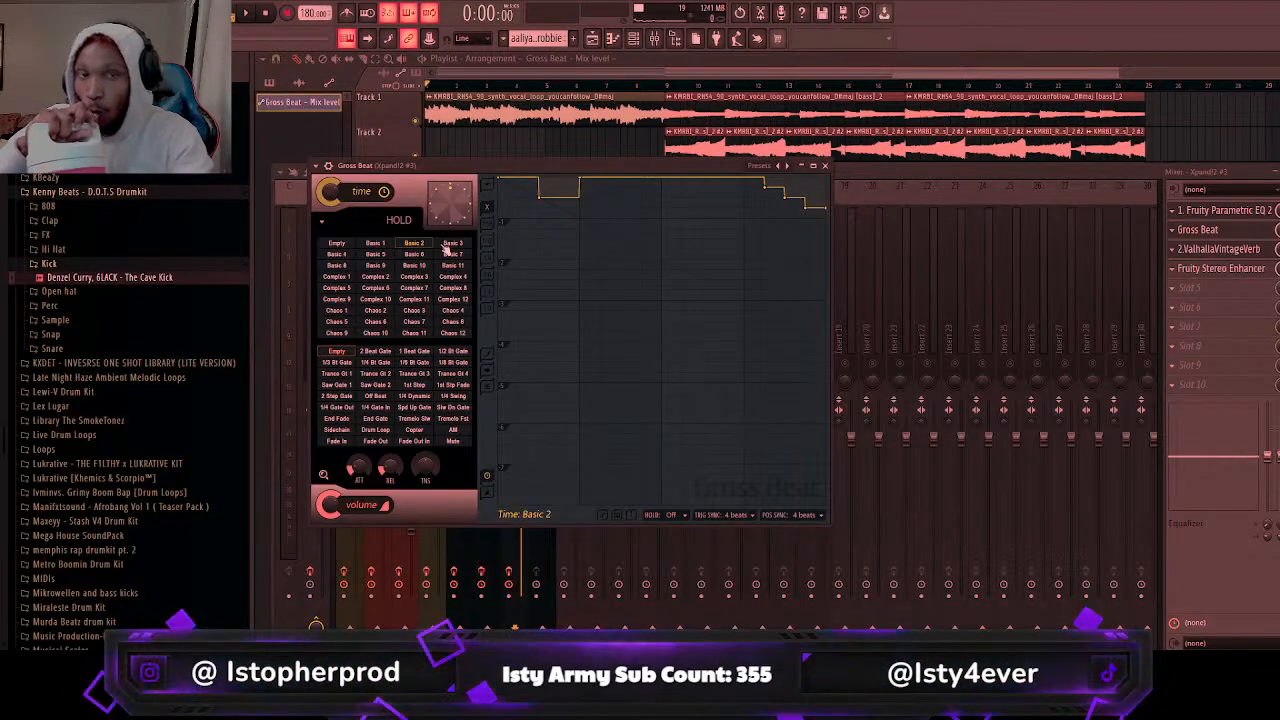
key(space)
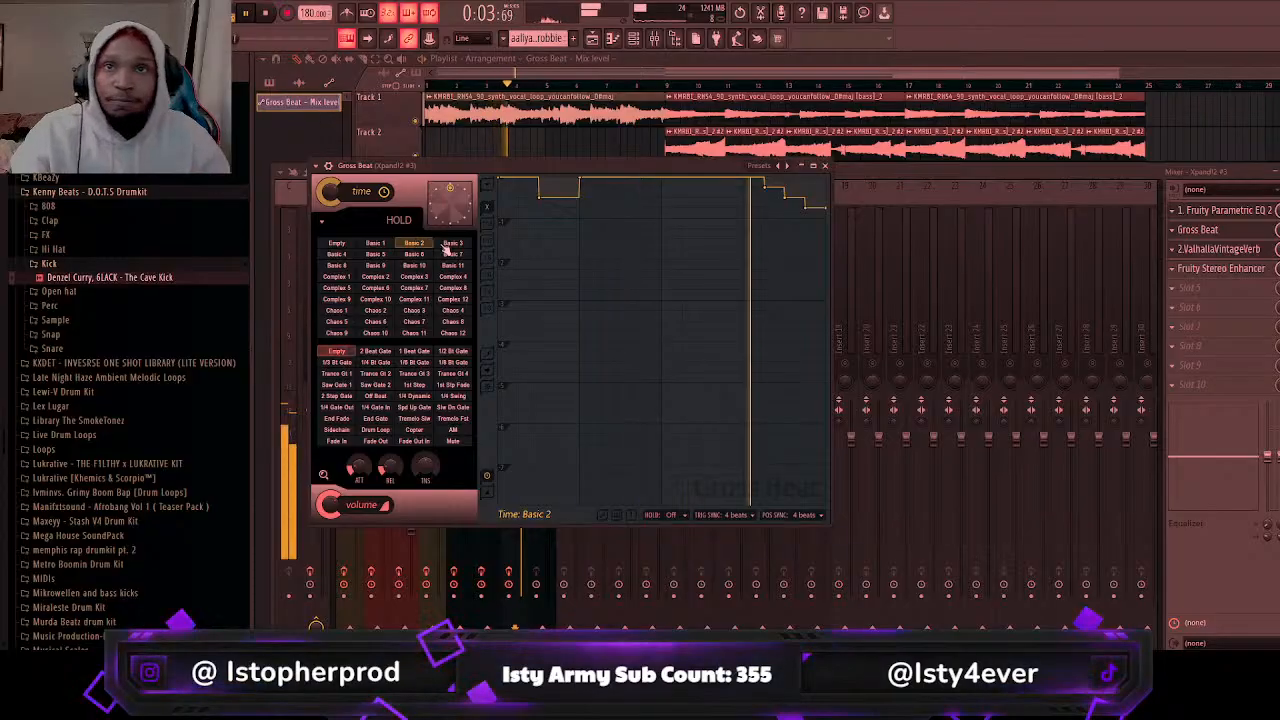
click(824, 165)
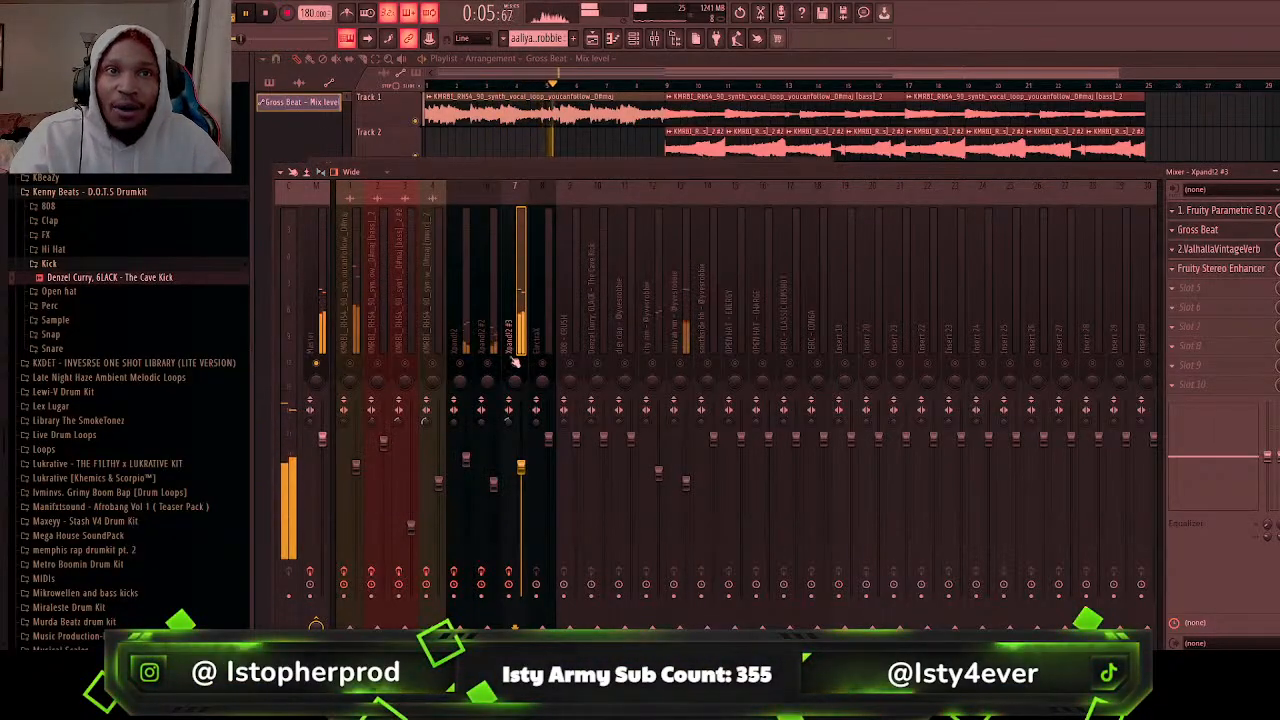
click(517, 364)
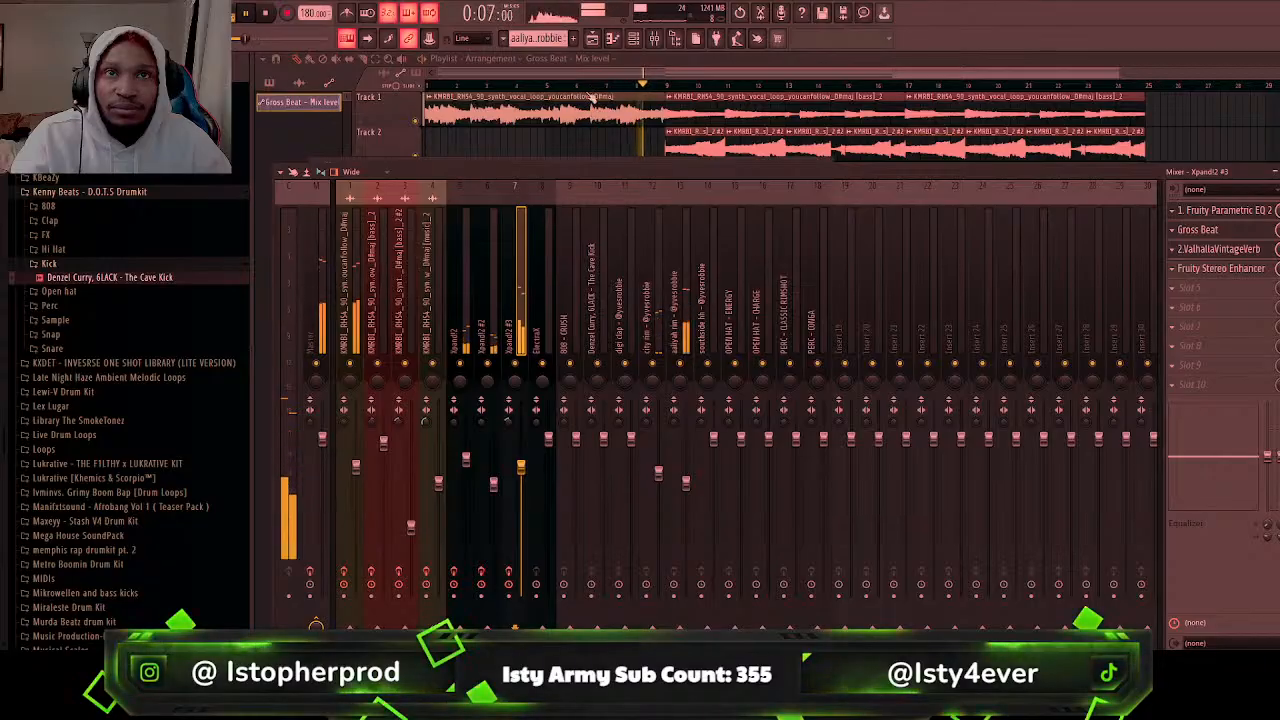
Step: Restart playback from the beginning and slightly lower the Xpand!2 #3 and Xpand!2 #2 mixer faders
drag(590, 88, 310, 102)
key(F9)
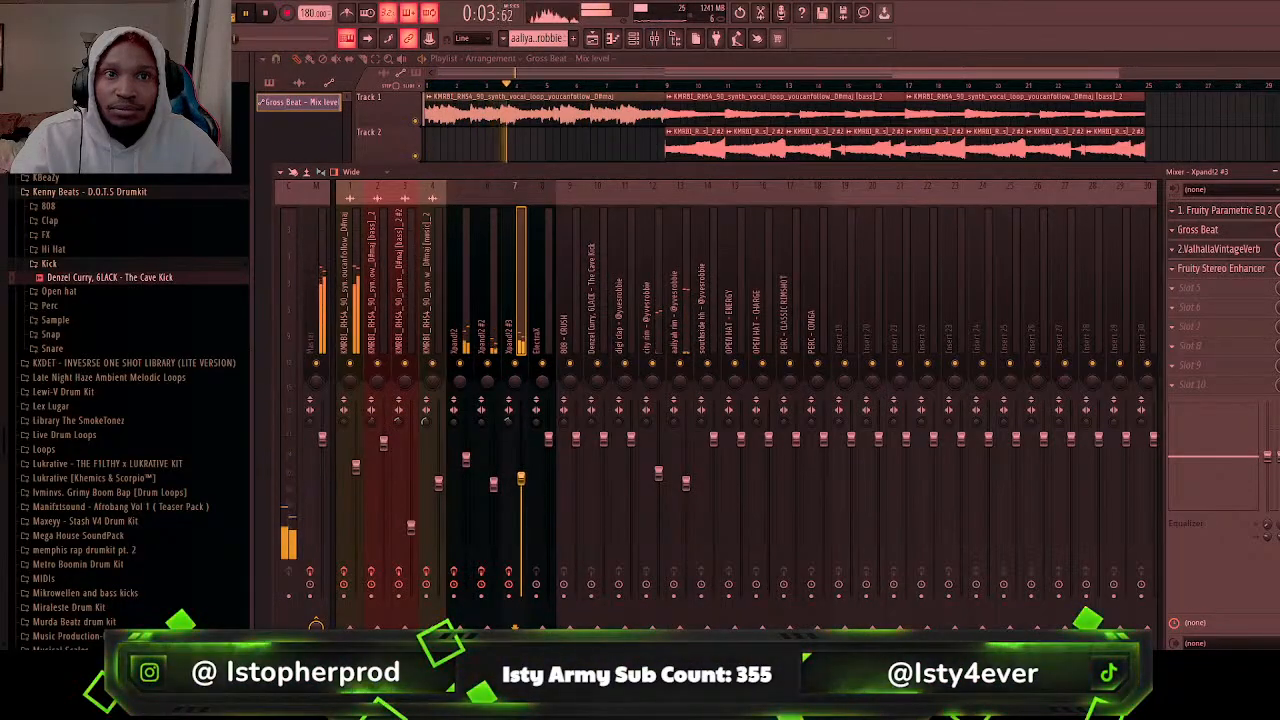
click(493, 487)
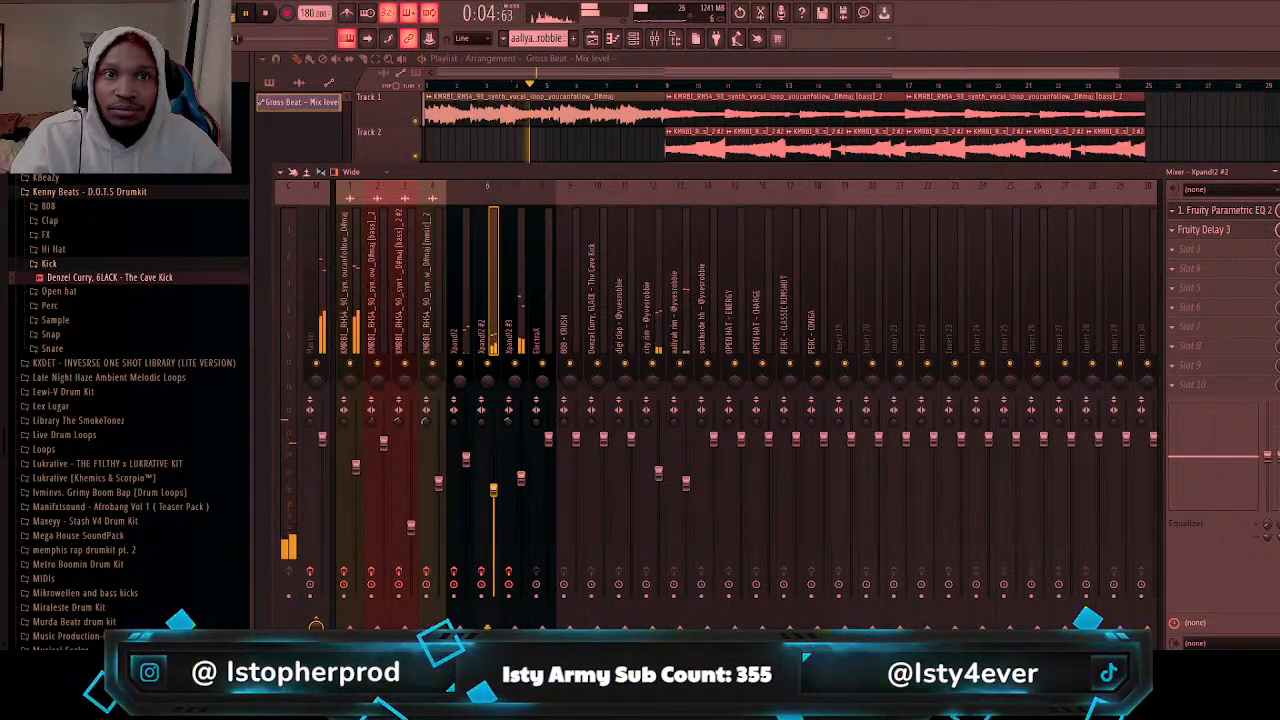
click(521, 479)
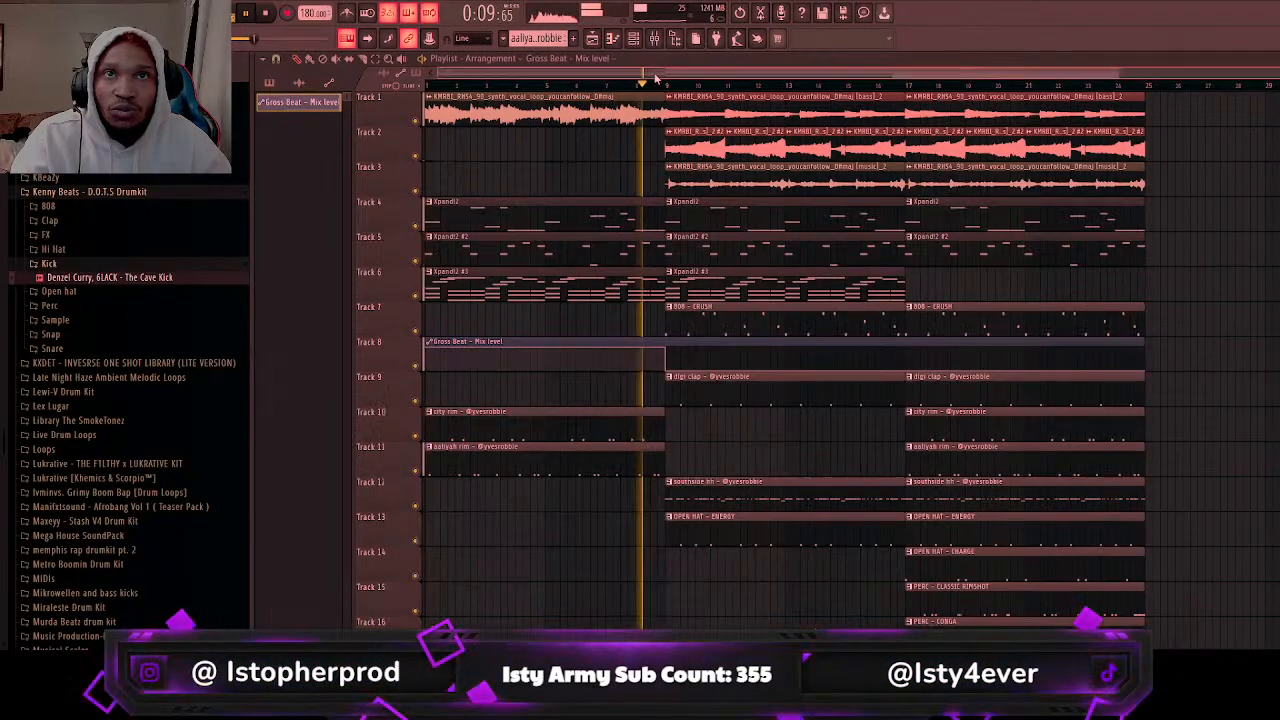
key(F9)
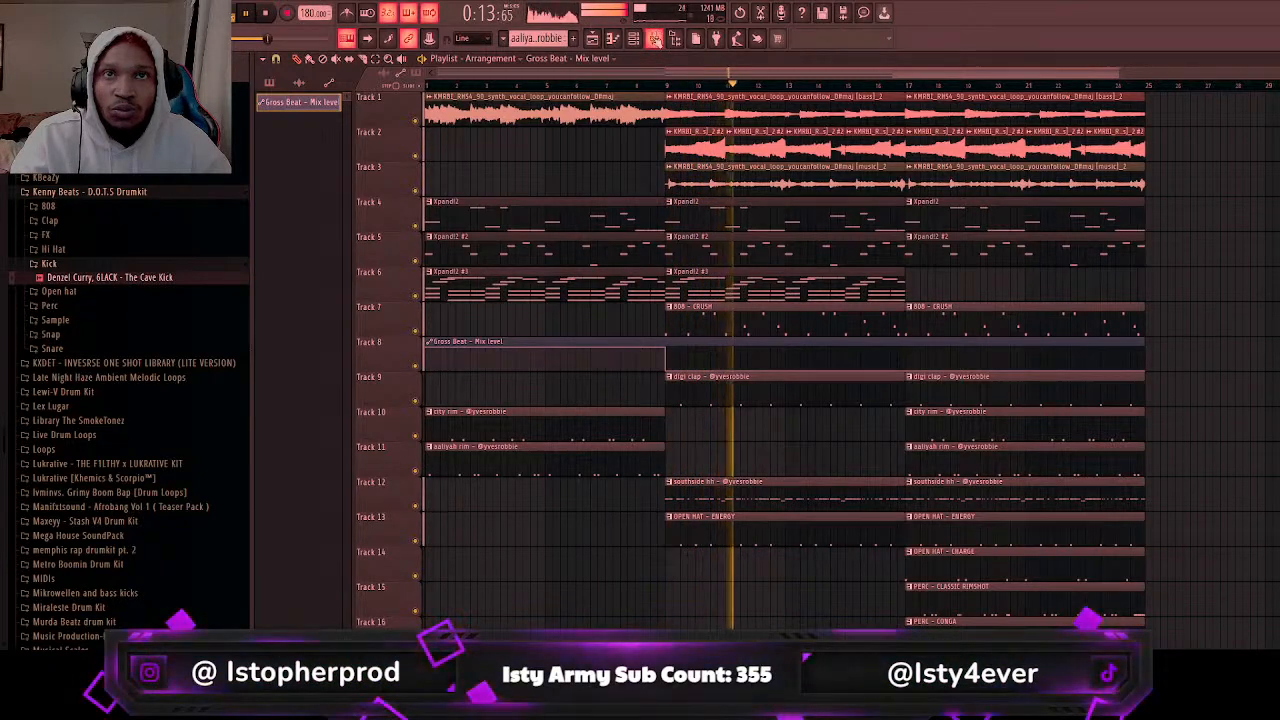
click(654, 38)
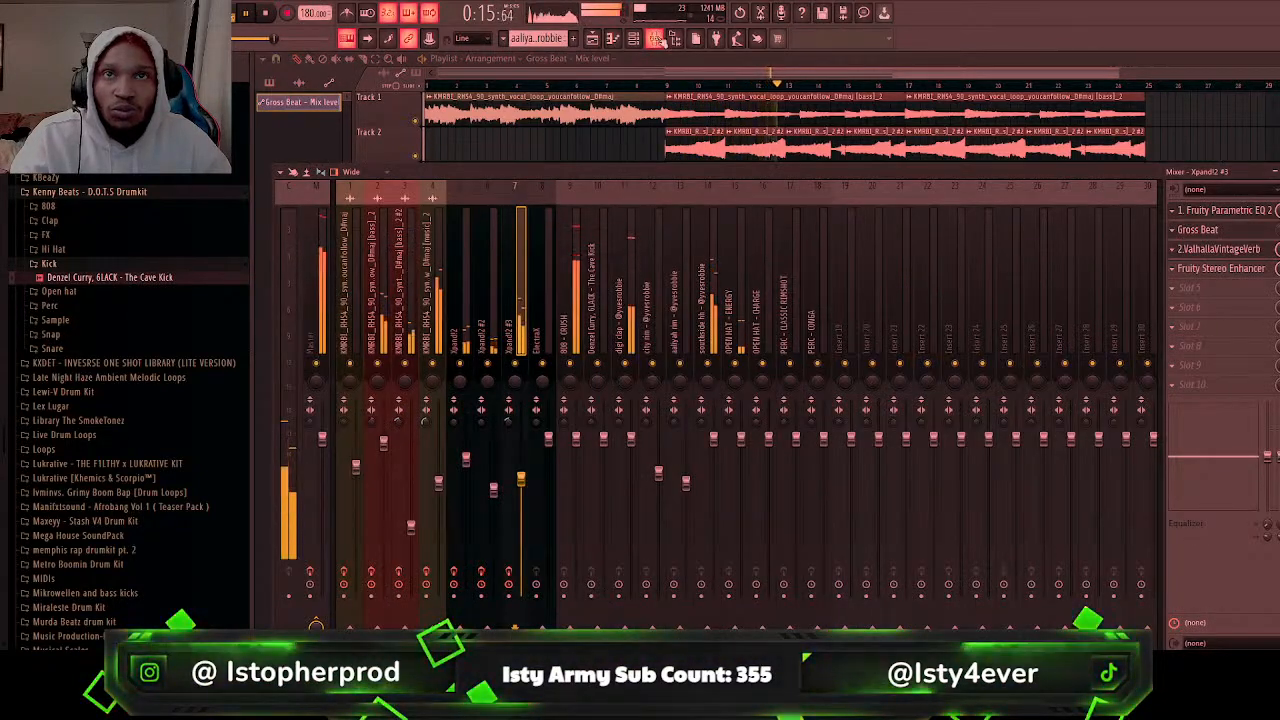
click(310, 104)
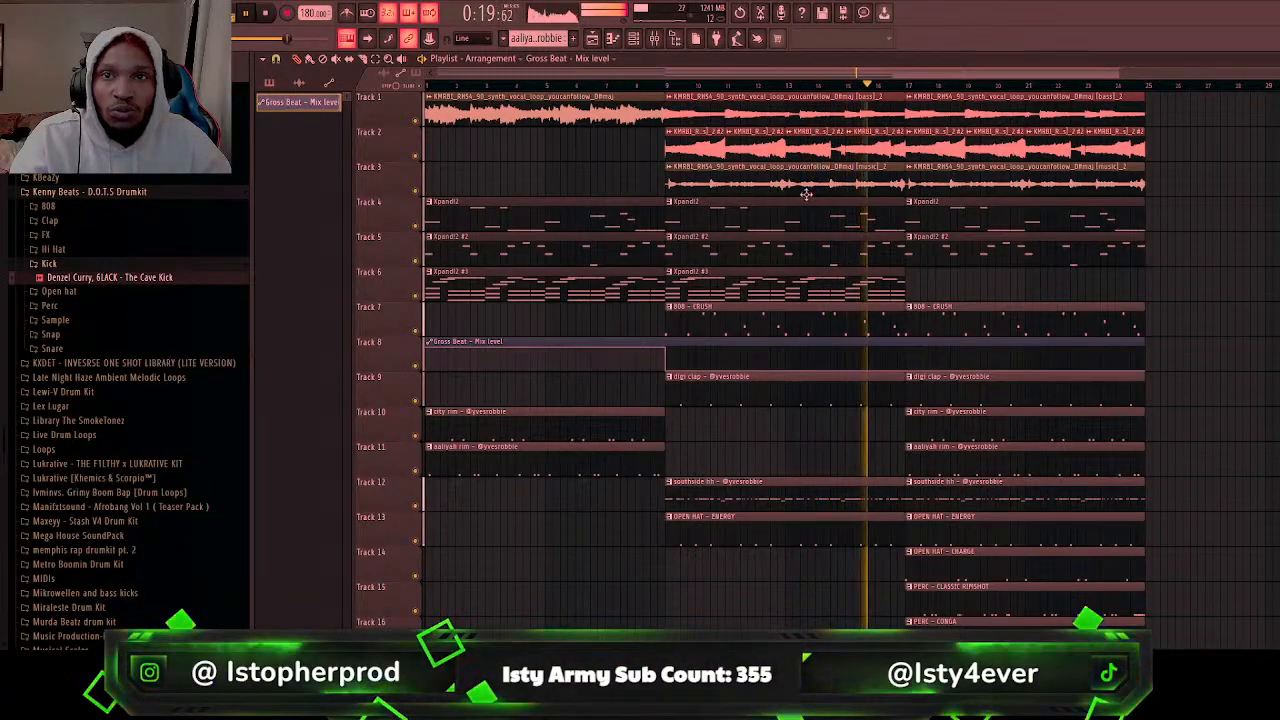
Step: Lower the mixer faders of the classic rimshot, OPEN HAT - CHARGE, OPEN HAT - ENERGY and southside hi-hat tracks
scroll(838, 241, down, 3)
scroll(838, 241, up, 3)
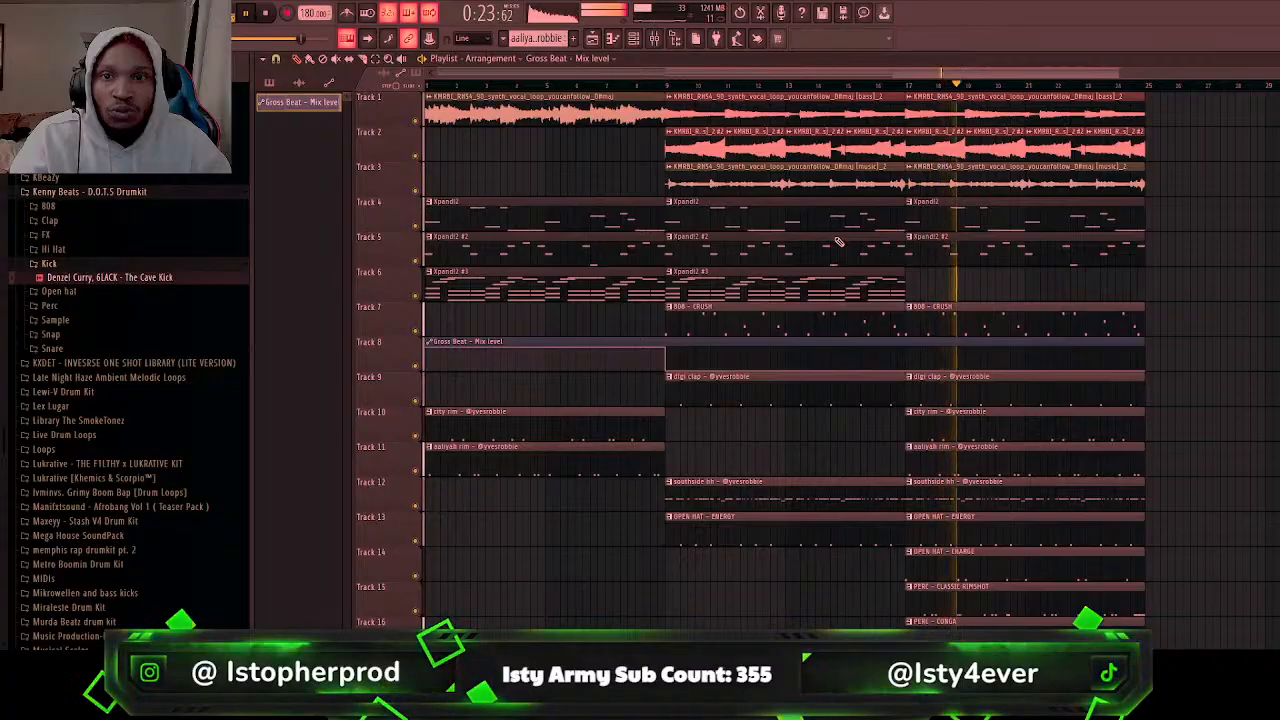
click(655, 40)
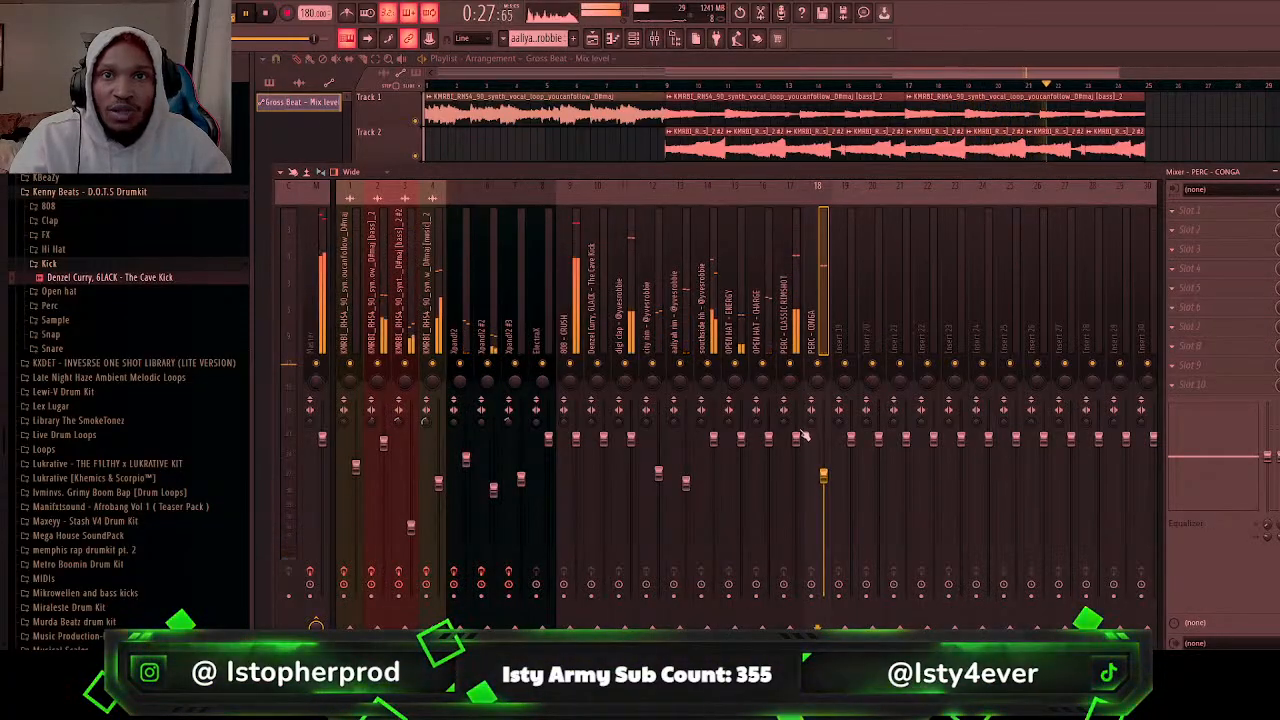
drag(796, 439, 796, 496)
drag(769, 439, 769, 487)
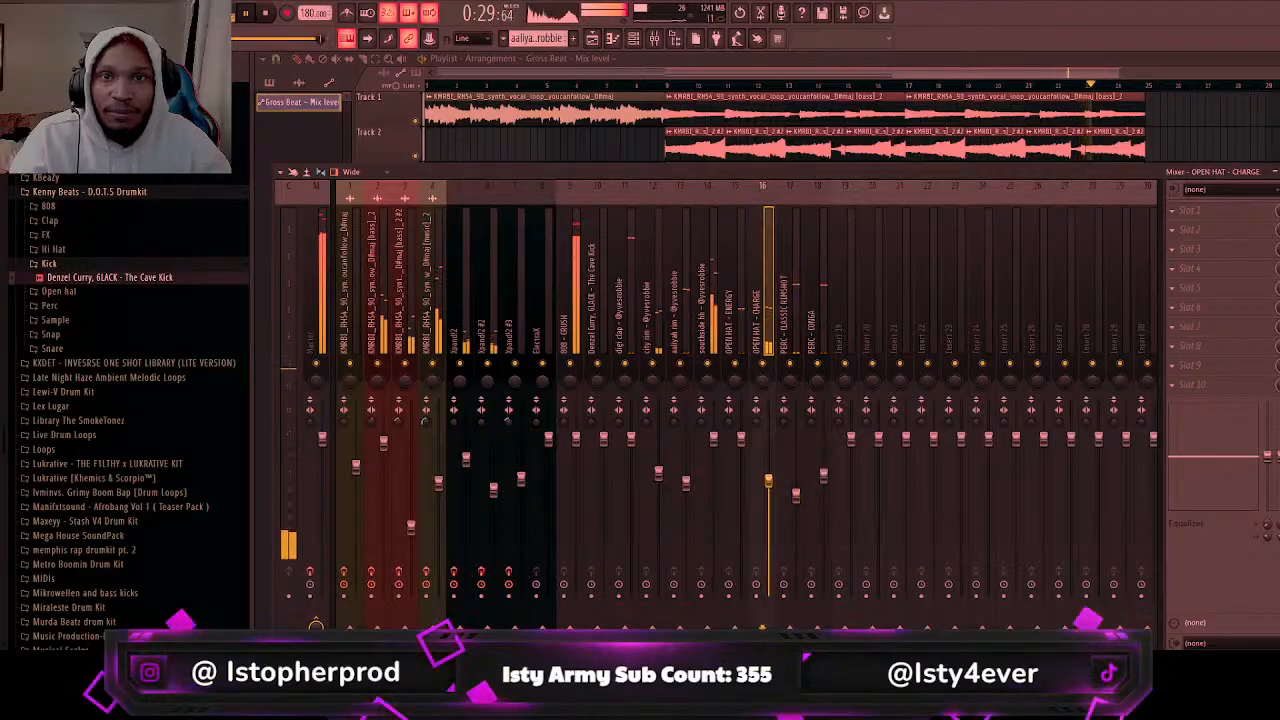
drag(741, 439, 713, 465)
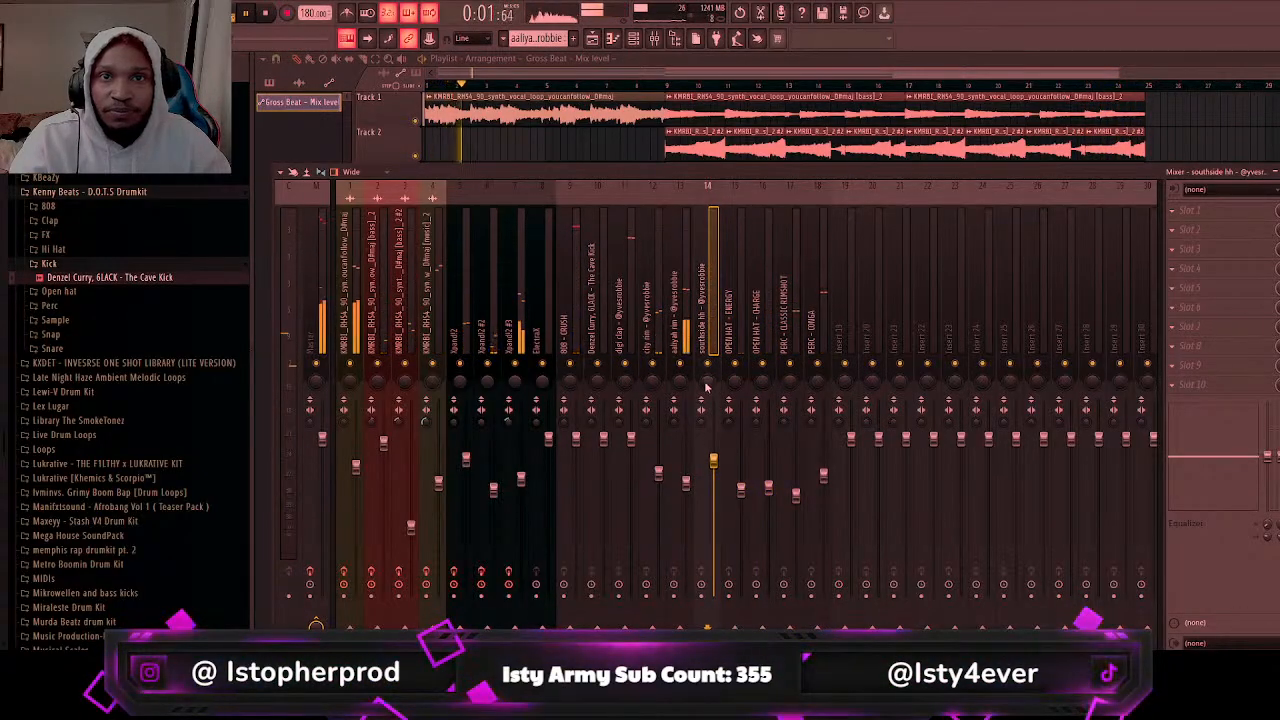
Step: Slightly lower the mixer faders of the aaliyah rim, city rim, 808, kick and digi clap, and return to the playlist
drag(686, 484, 658, 481)
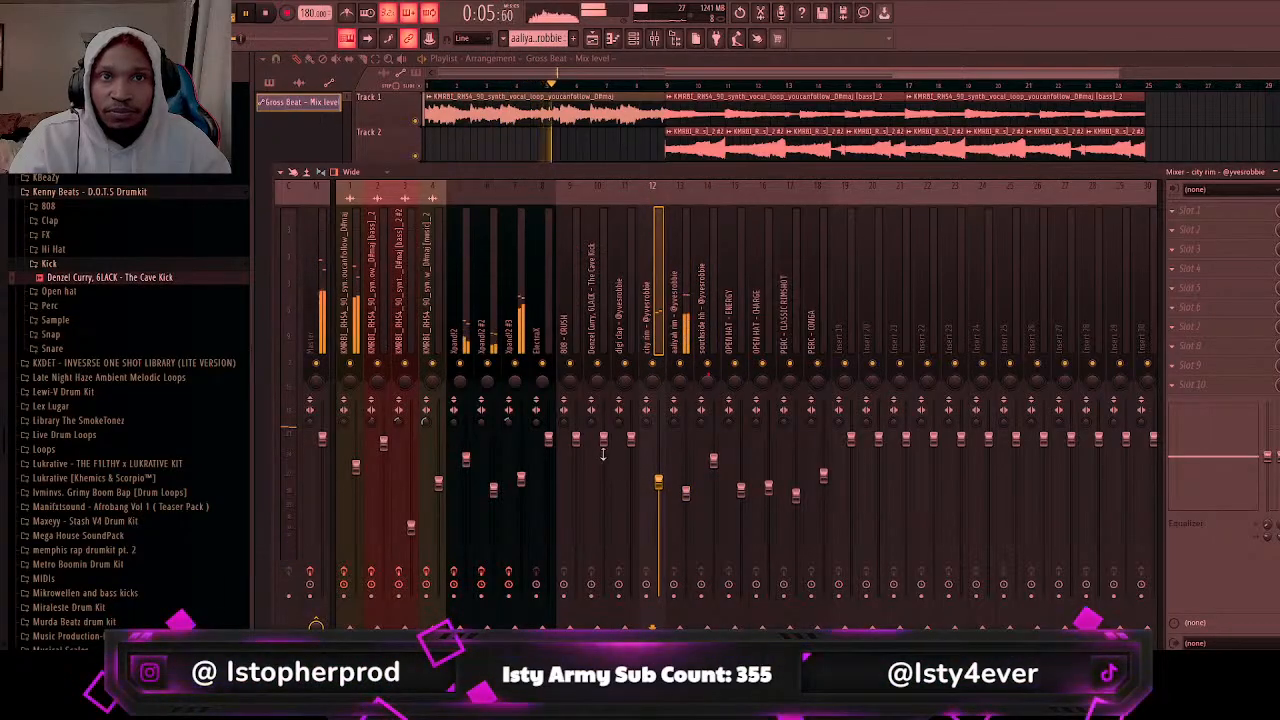
click(575, 437)
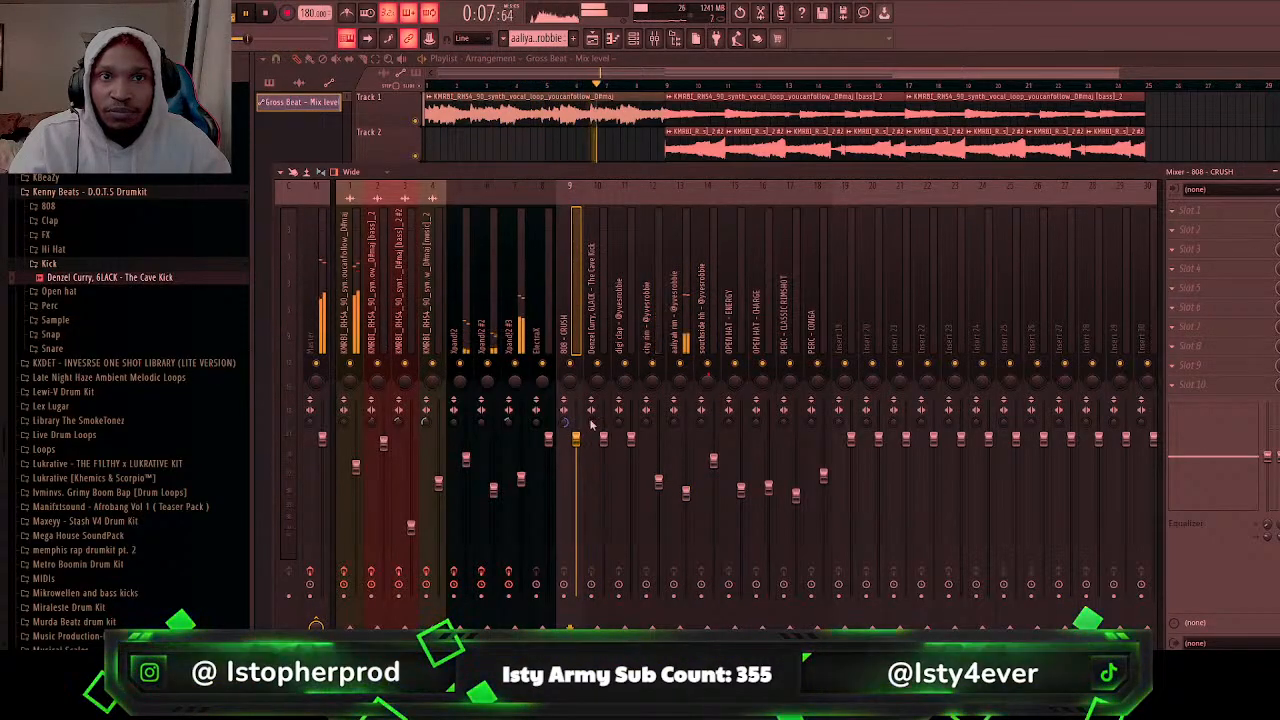
key(Right)
drag(576, 438, 631, 458)
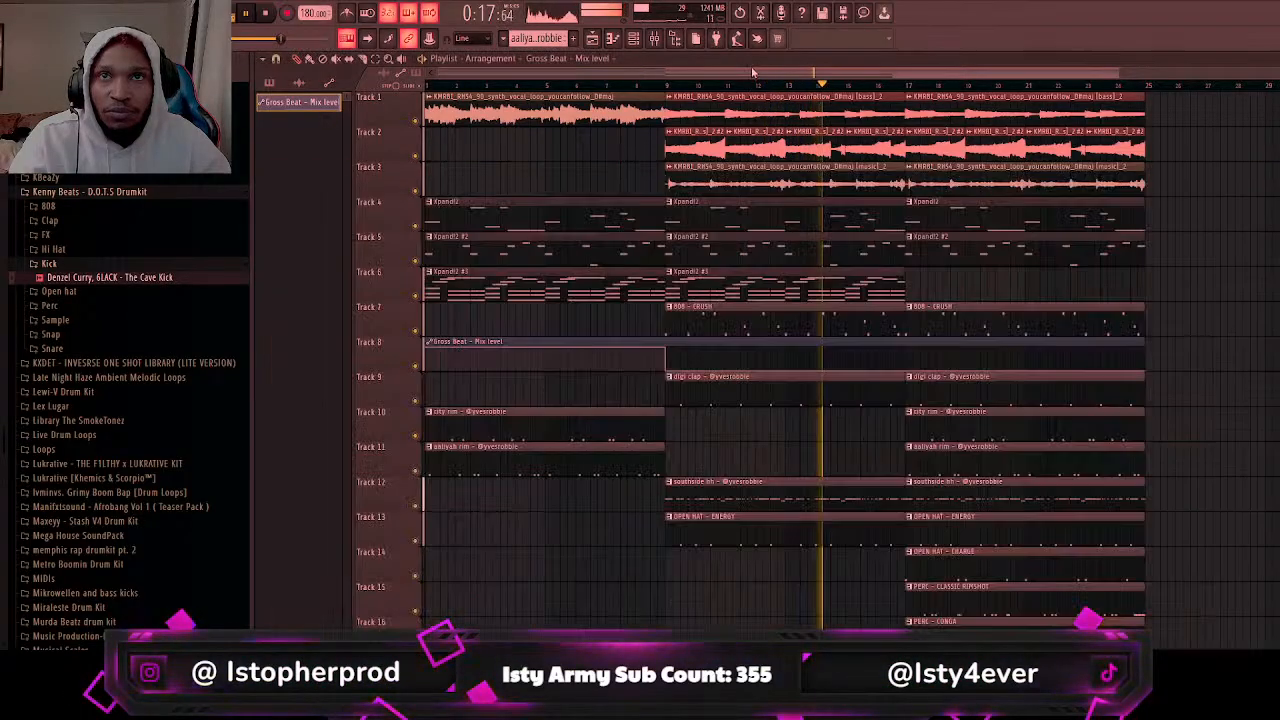
key(F9)
Step: Place copies of the intro vocal loop and the Xpand!2, Xpand!2 #2 and Xpand!2 #3 patterns at bar 25
click(993, 108)
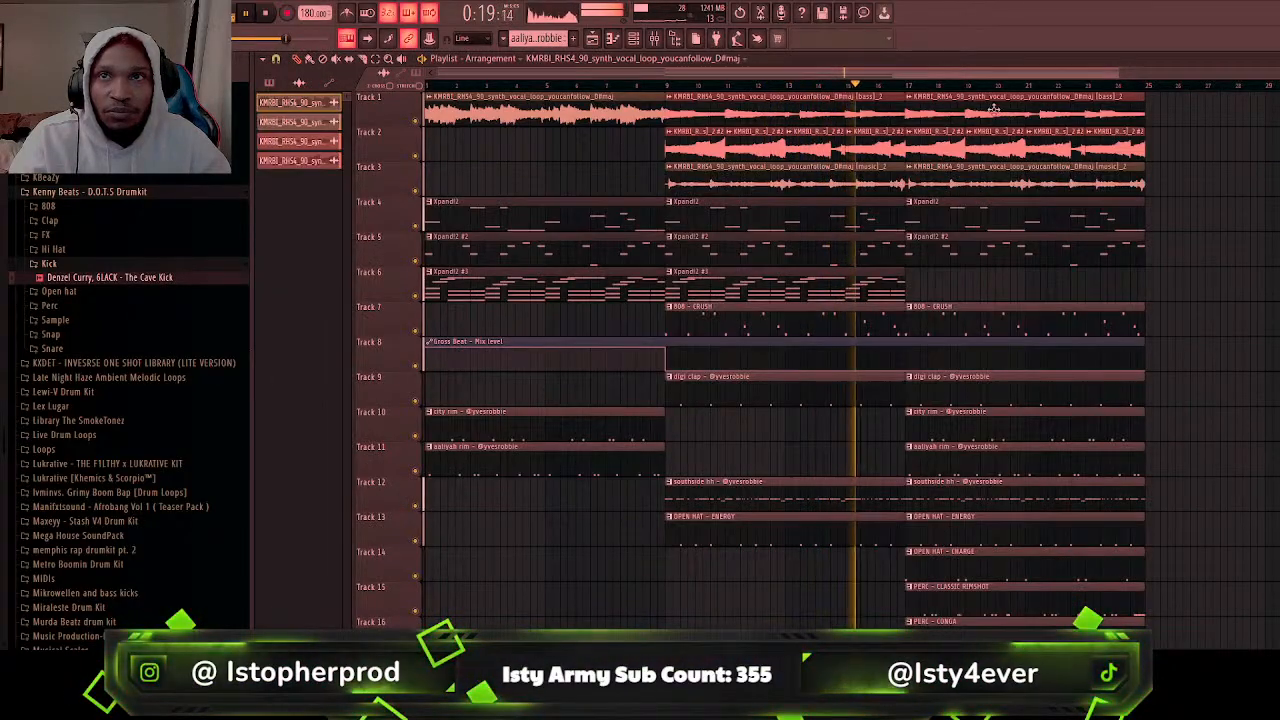
click(1154, 117)
click(1113, 228)
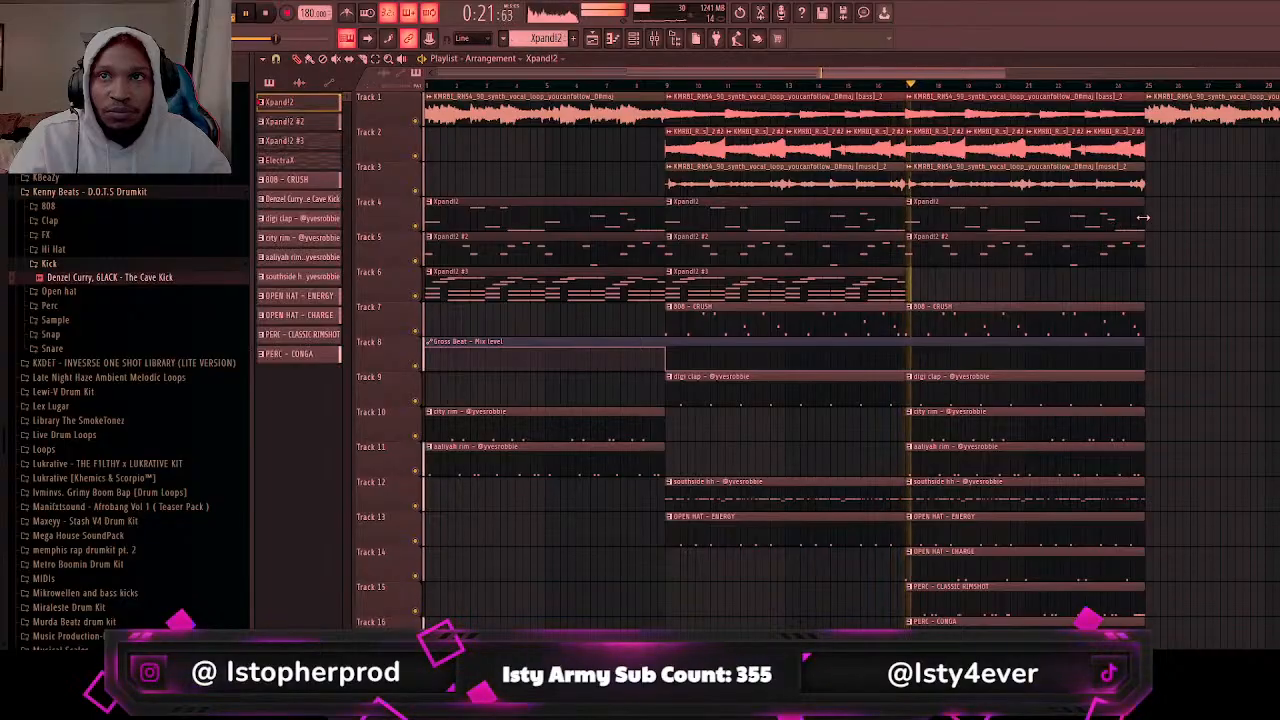
click(1149, 218)
click(1134, 257)
click(1151, 256)
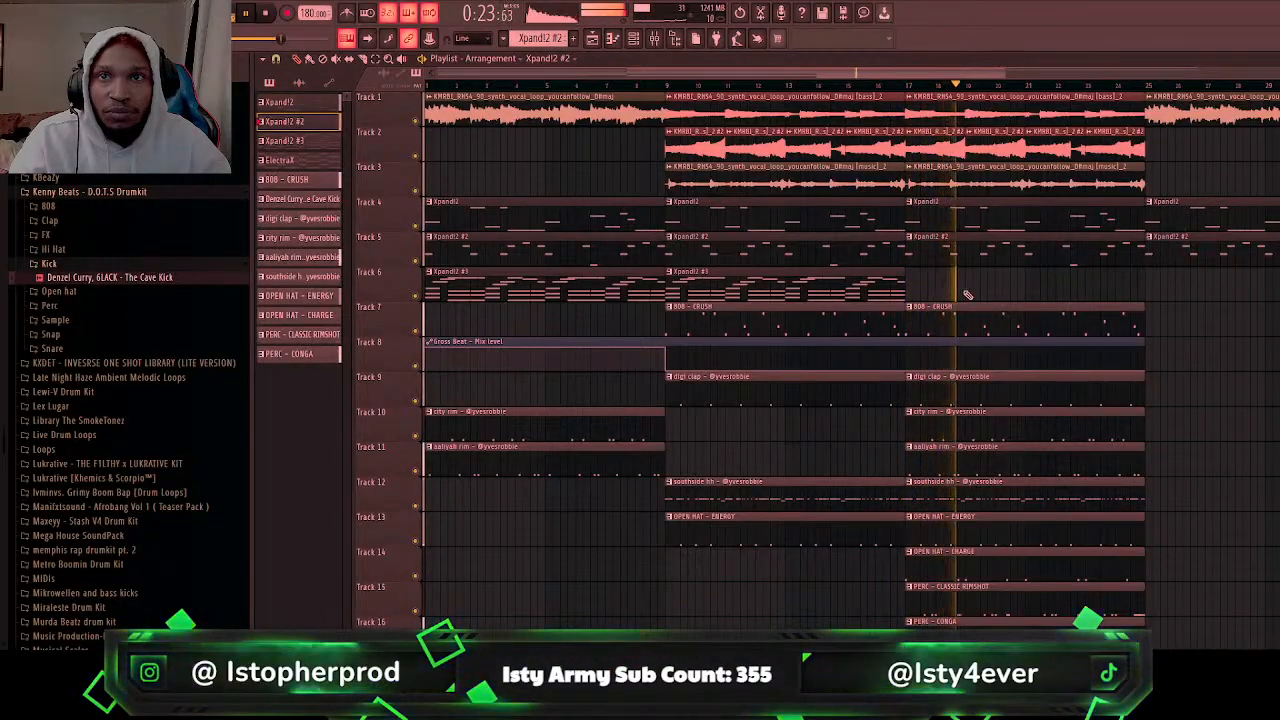
click(892, 281)
click(1150, 284)
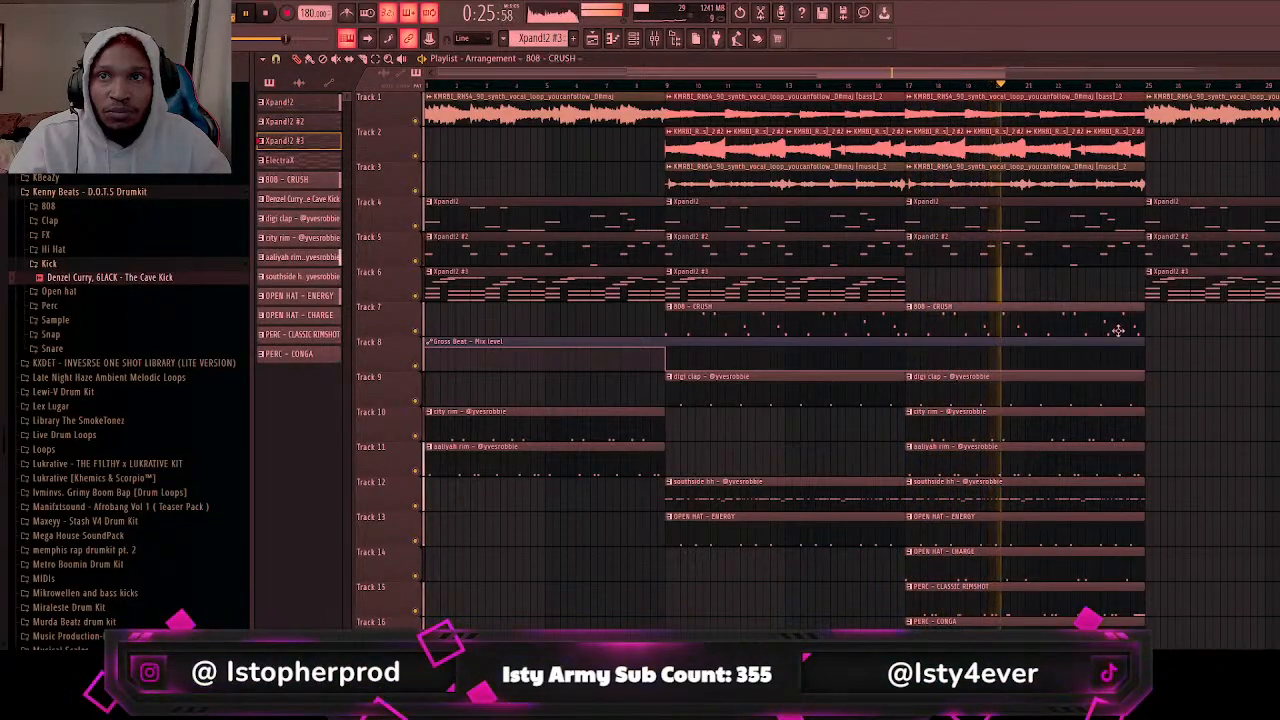
Step: Place the 808 - CRUSH and digi clap patterns at bar 25 and ramp the end of the Gross Beat mix level automation upward
click(1118, 318)
click(1150, 318)
click(1134, 383)
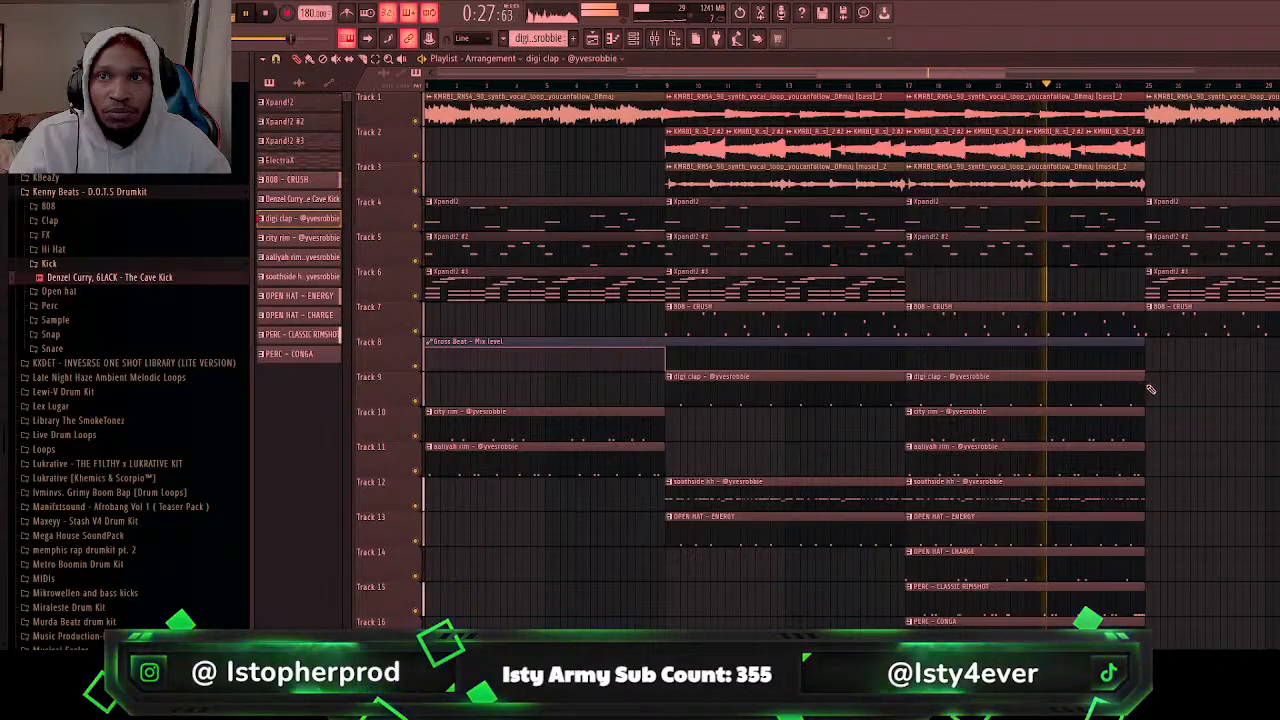
click(1150, 383)
drag(1145, 357, 1142, 373)
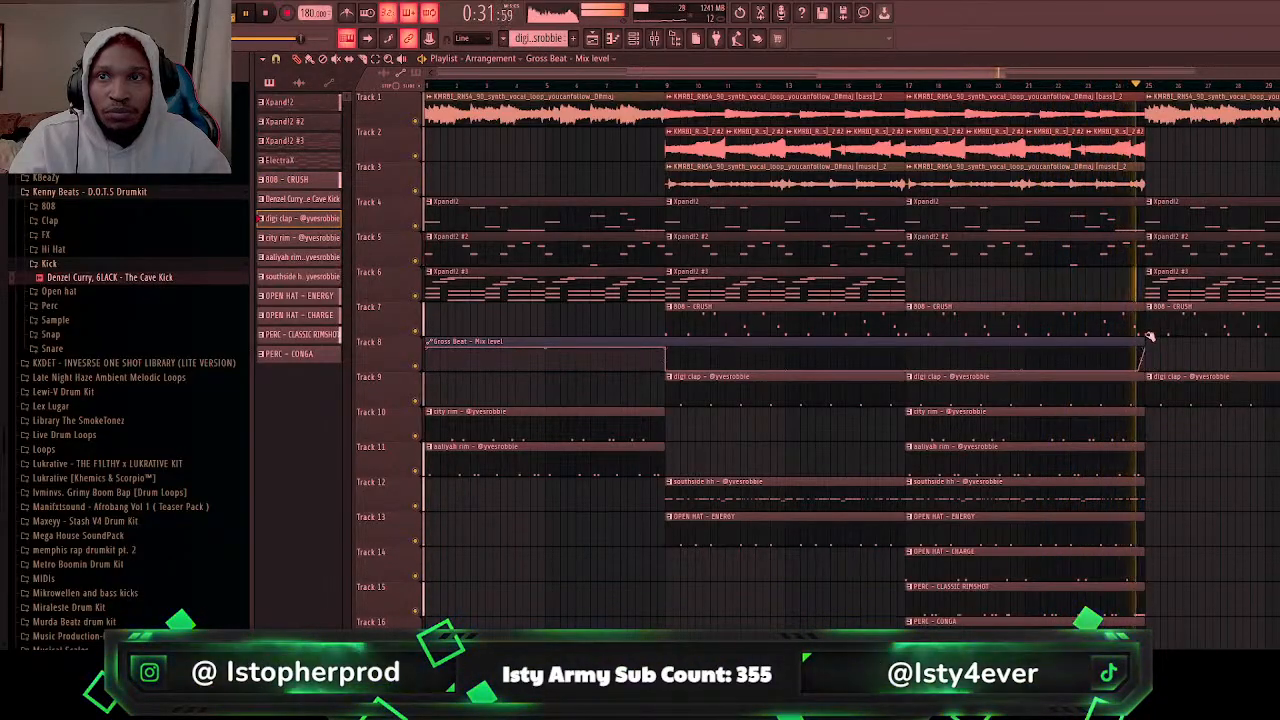
click(1143, 429)
click(1147, 430)
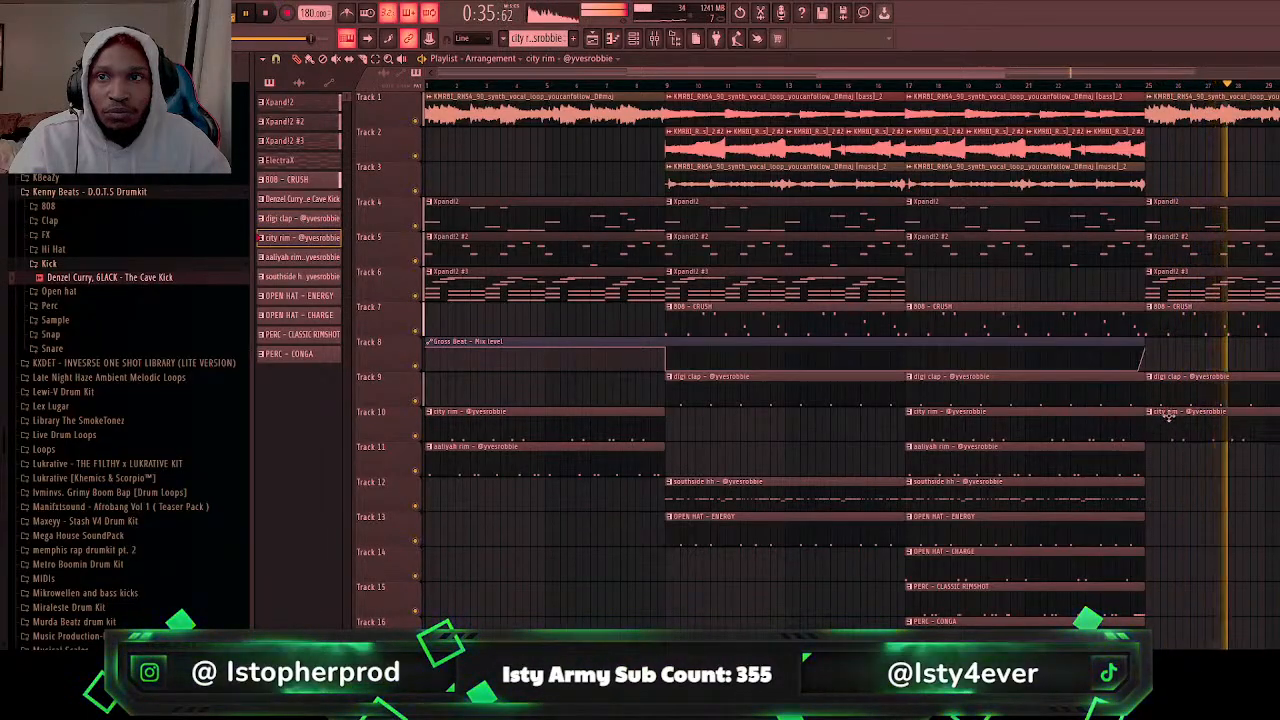
right_click(1147, 430)
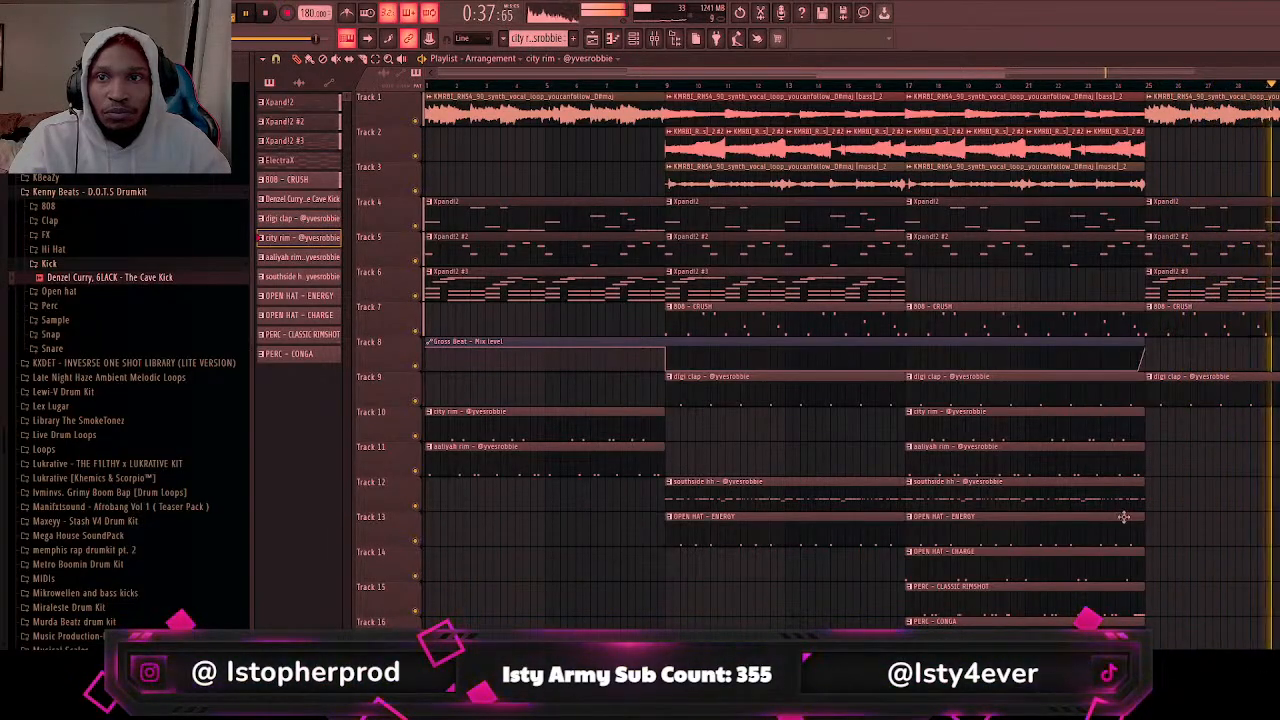
Step: Place the OPEN HAT - ENERGY and OPEN HAT - CHARGE patterns at bar 25, moving playback back to shortly before bar 17
click(1140, 518)
click(1150, 518)
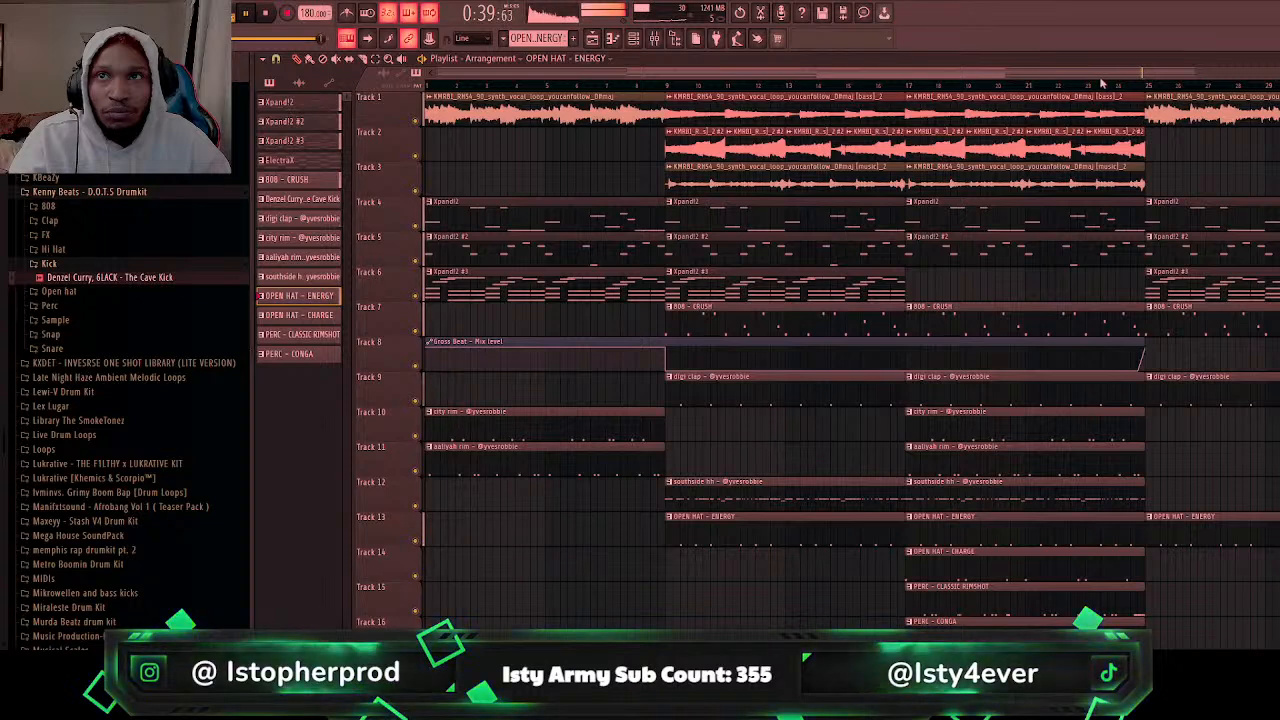
click(866, 86)
click(1107, 578)
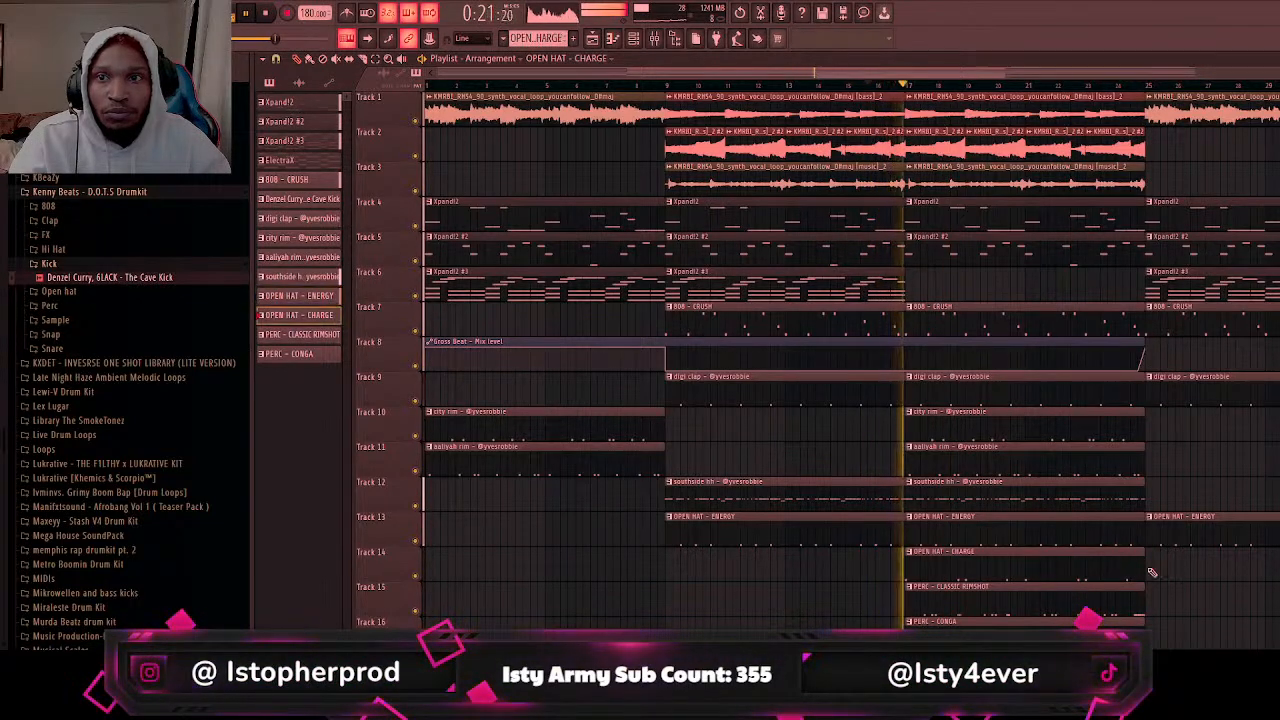
click(1150, 556)
Step: Place the PERC - CLASSIC RIMSHOT and PERC - CONGA patterns at bar 25
click(1120, 596)
click(1148, 596)
scroll(1143, 598, down, 1)
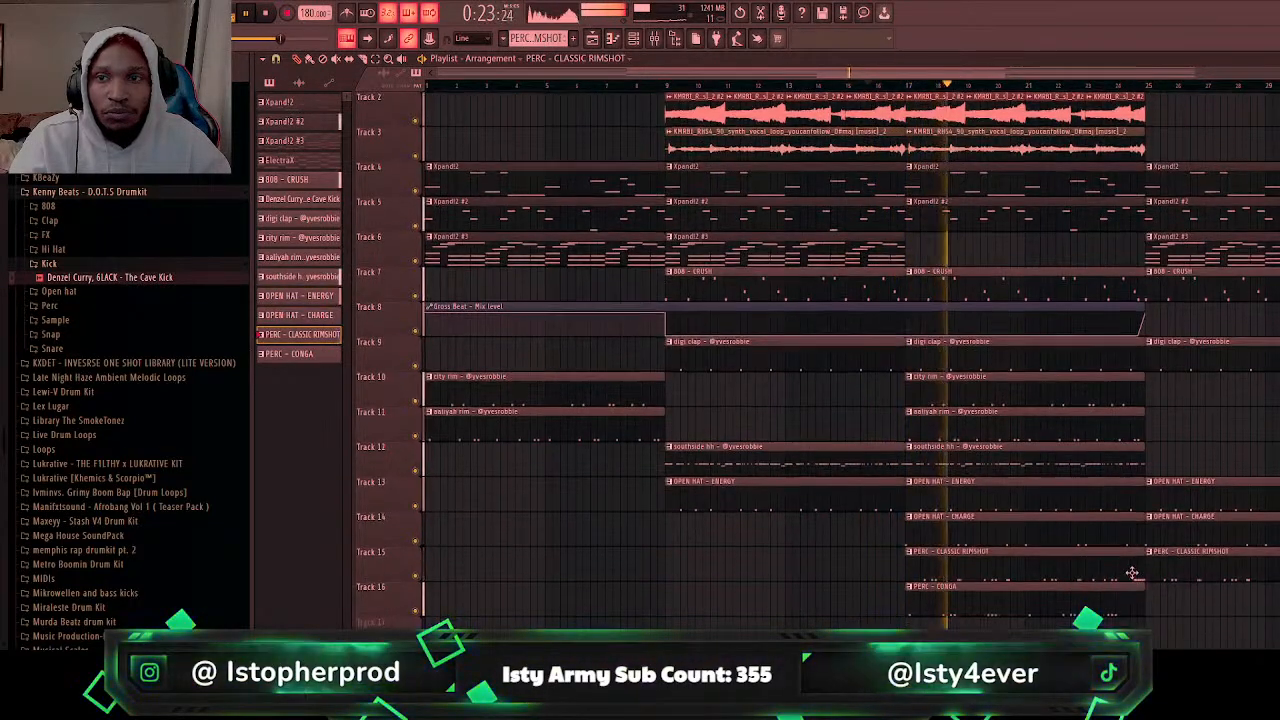
click(1131, 582)
click(1147, 593)
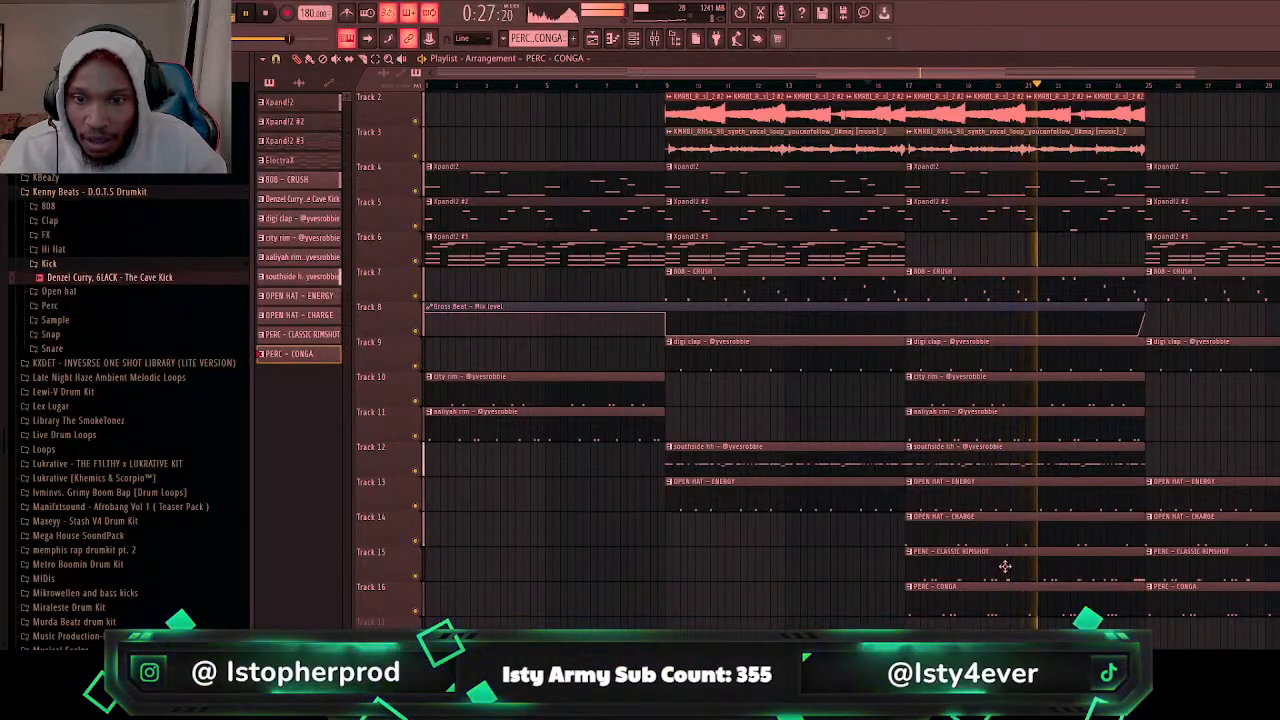
Step: Restart playback from the beginning and delete the city rim and aaliyah rim clips from the intro
click(266, 14)
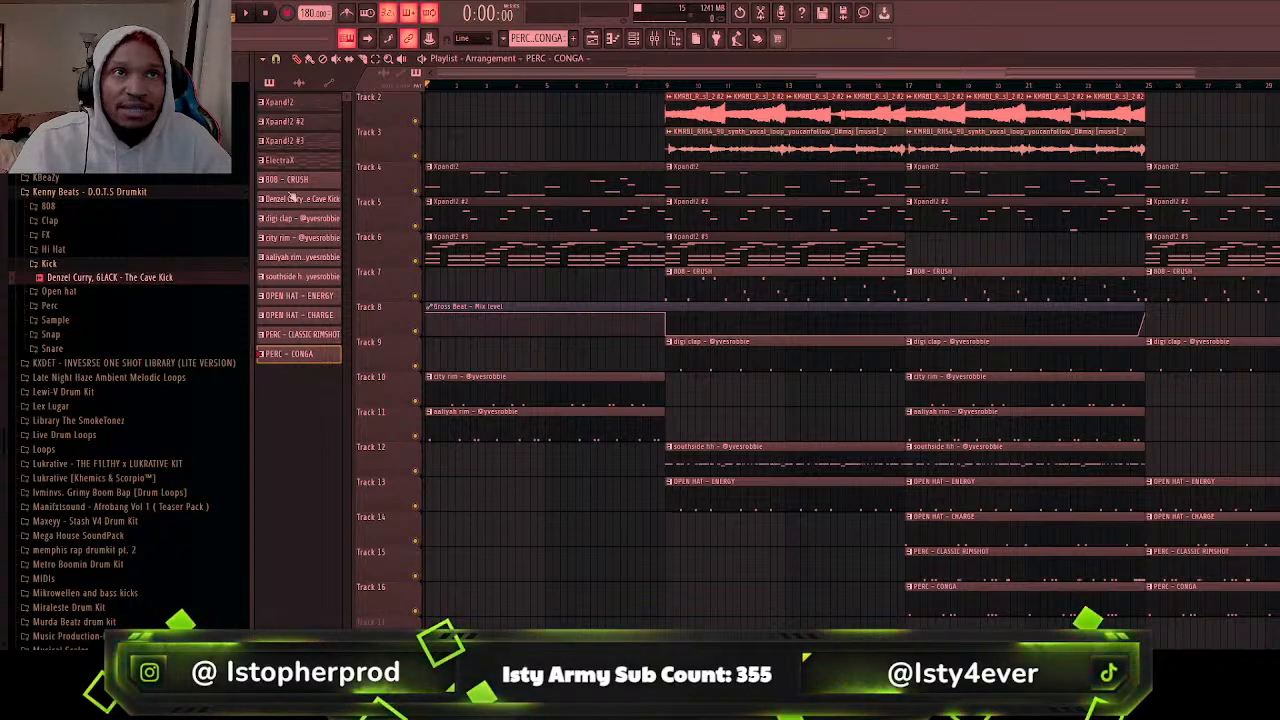
key(space)
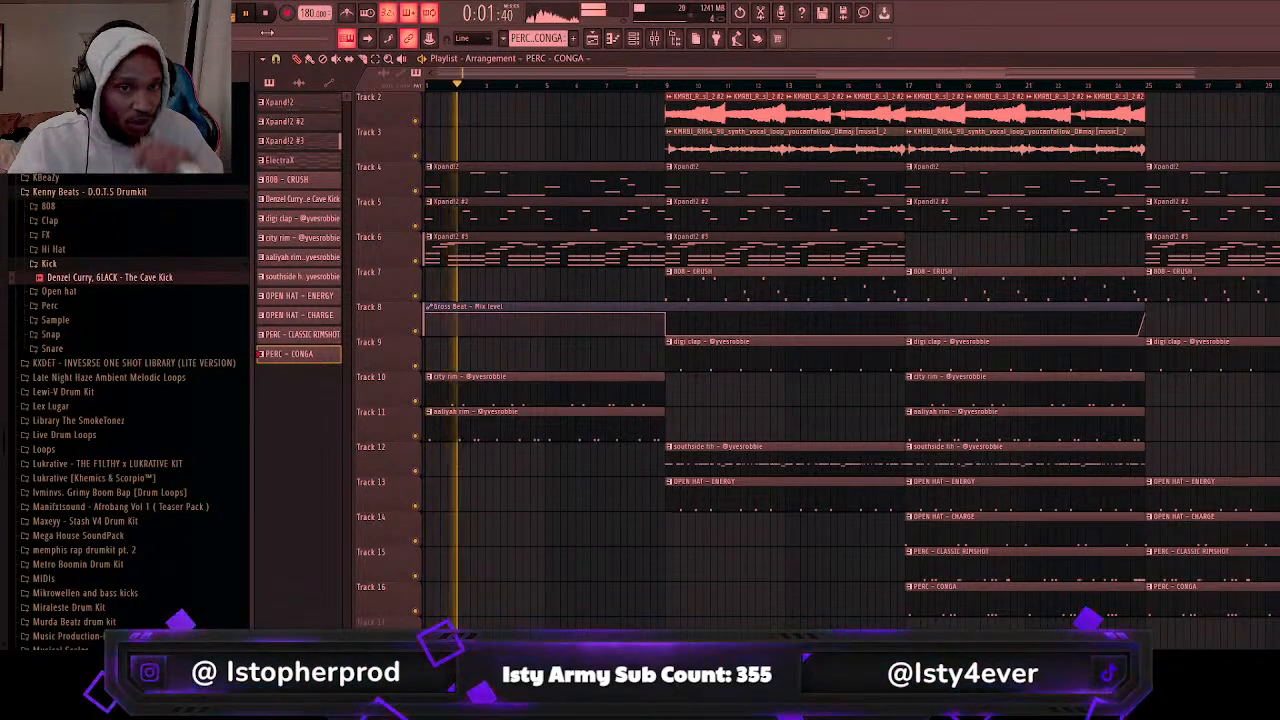
right_click(560, 386)
right_click(568, 416)
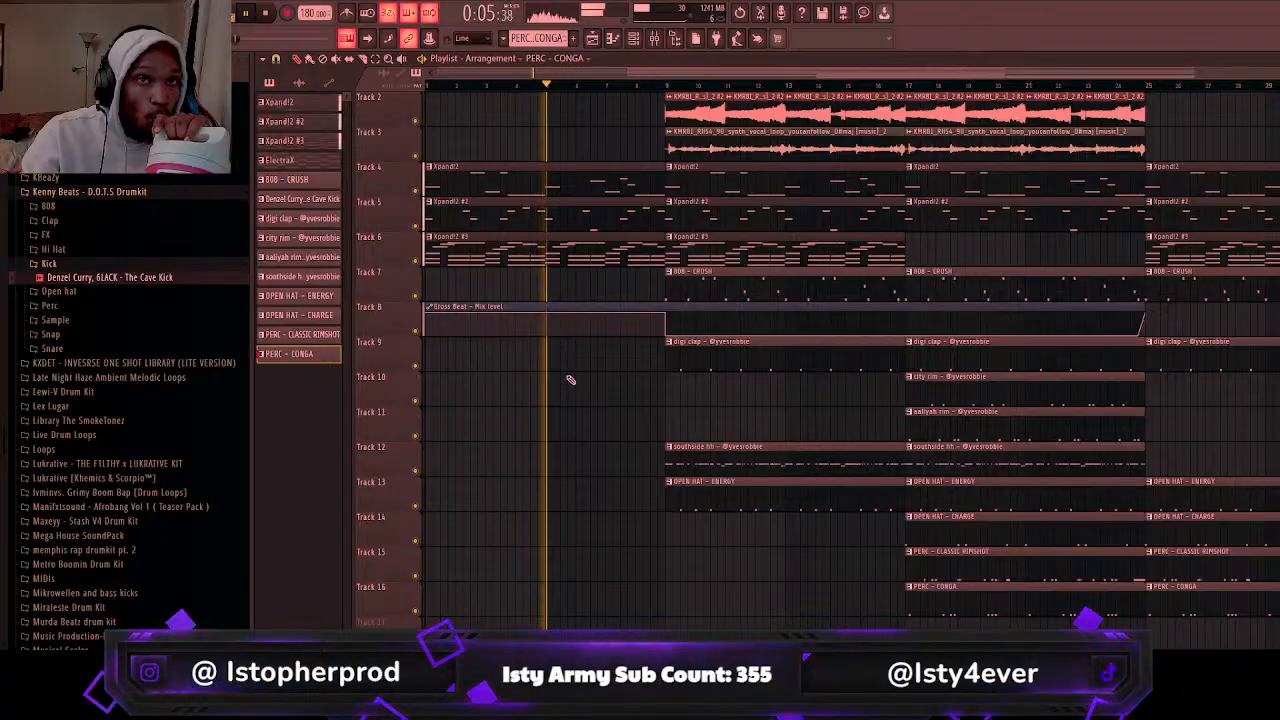
Step: Add the vocals stem of the synth vocal loop to Track 17 at bar 17
scroll(571, 376, up, 1)
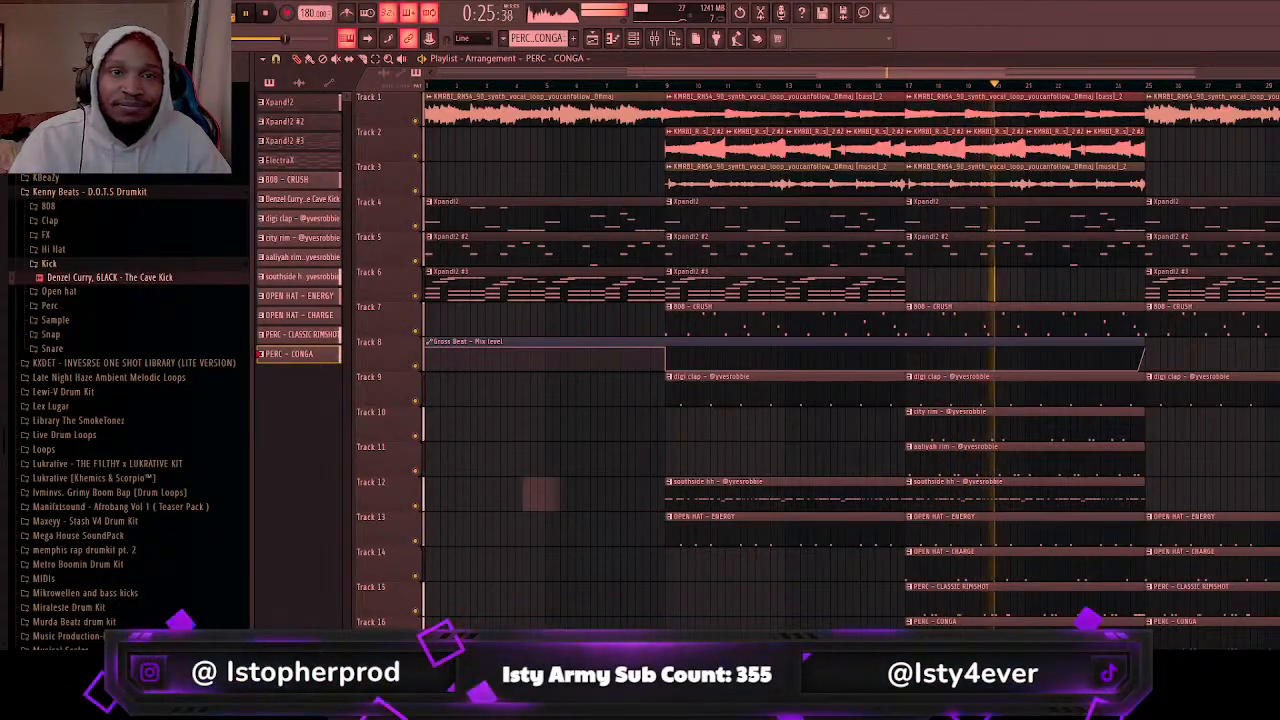
drag(541, 494, 566, 498)
drag(583, 448, 1003, 473)
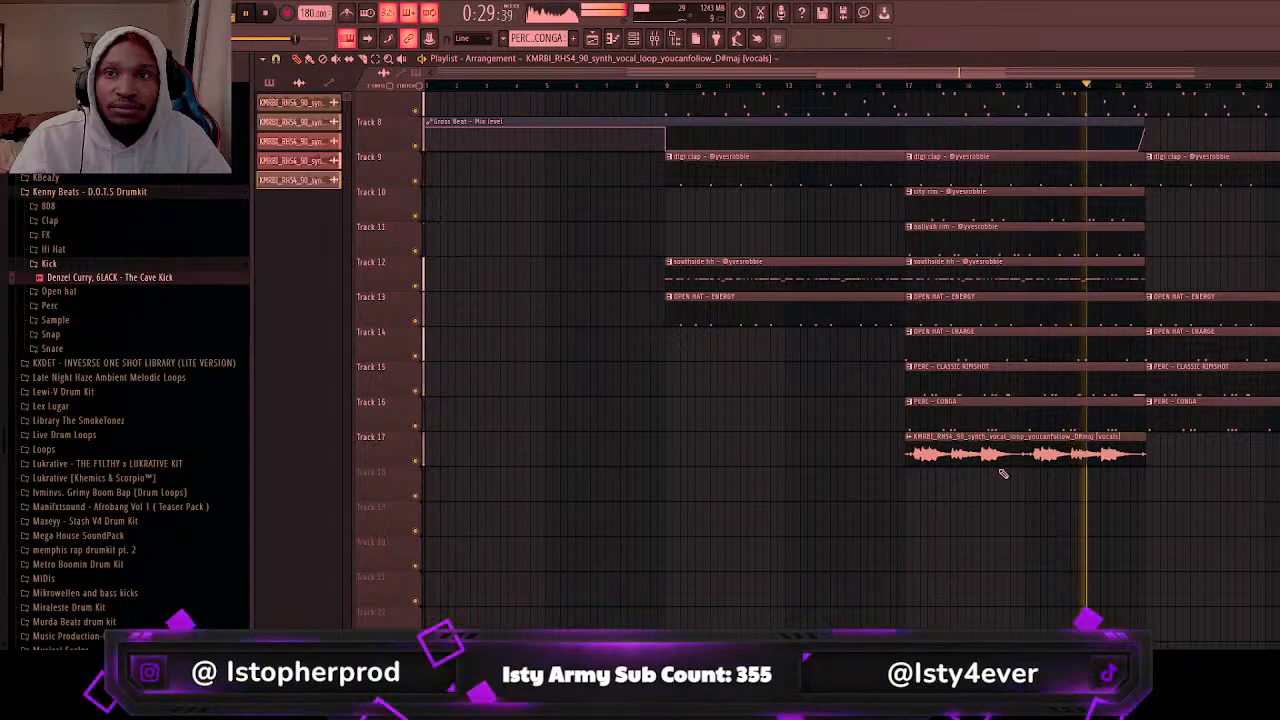
Step: Open the vocals clip in Edison, cut the silence before its first sound, and send the trimmed audio back to the playlist
double_click(1003, 473)
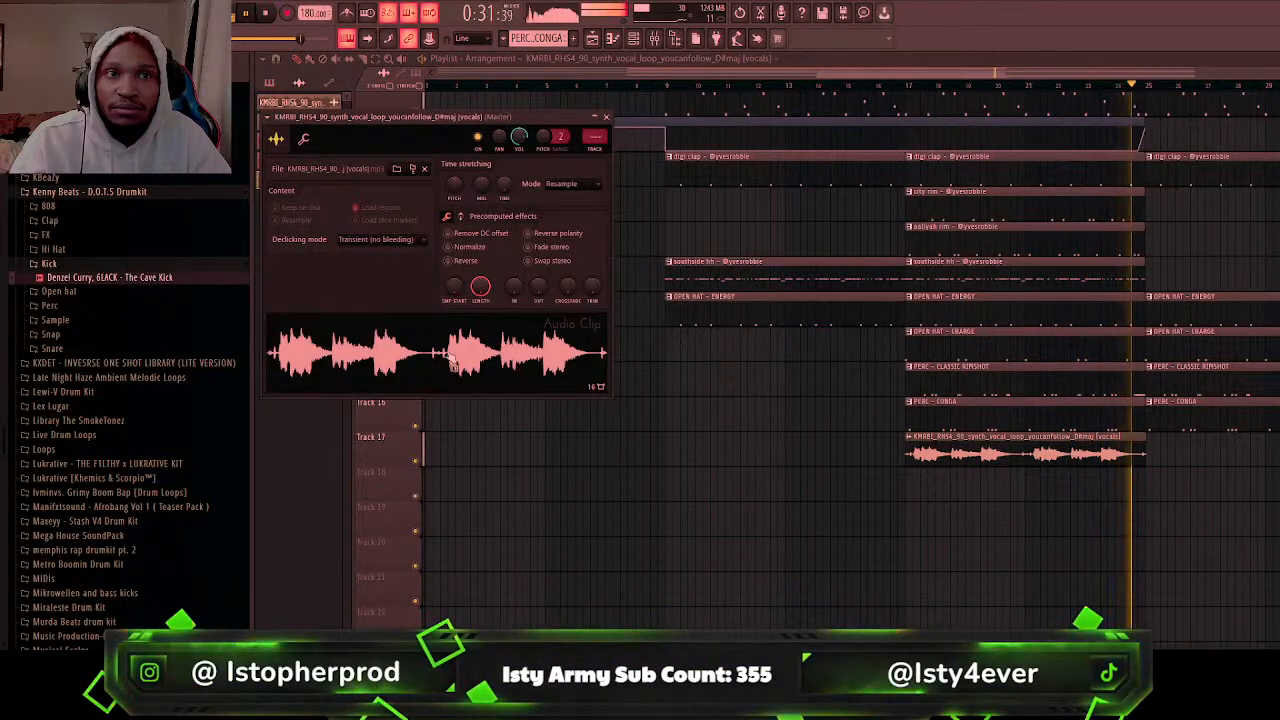
double_click(479, 390)
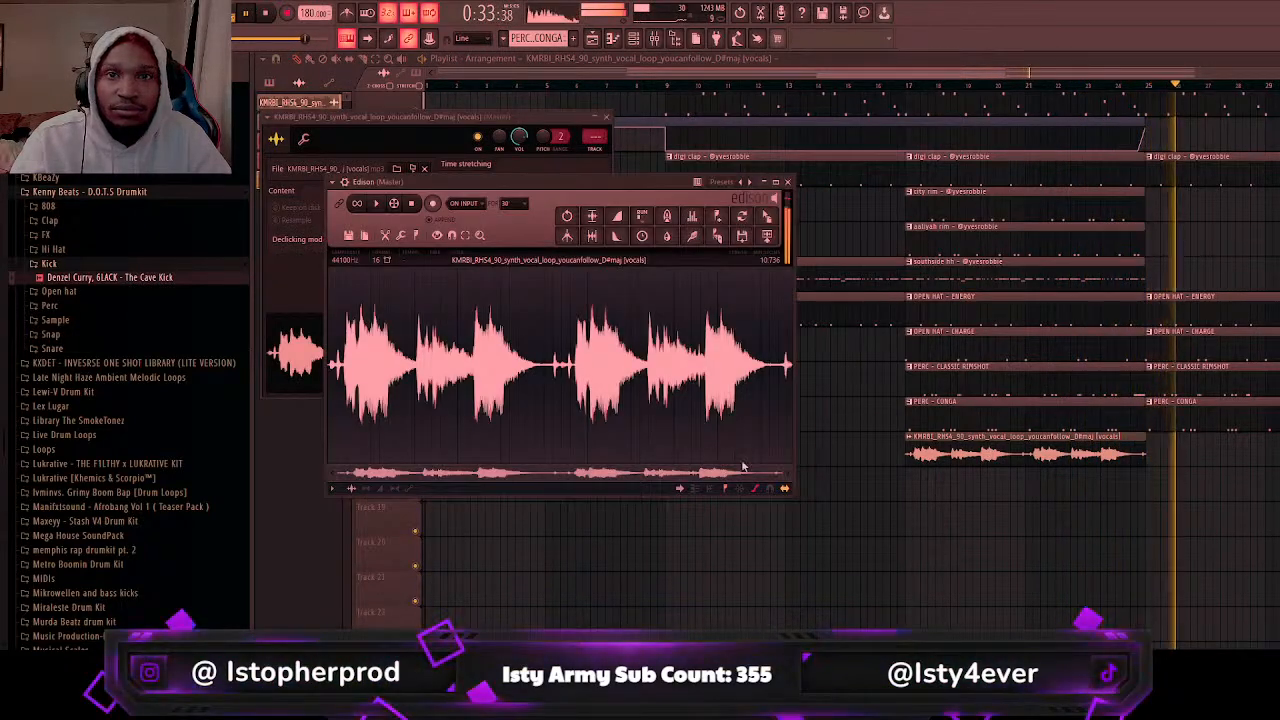
scroll(351, 372, up, 5)
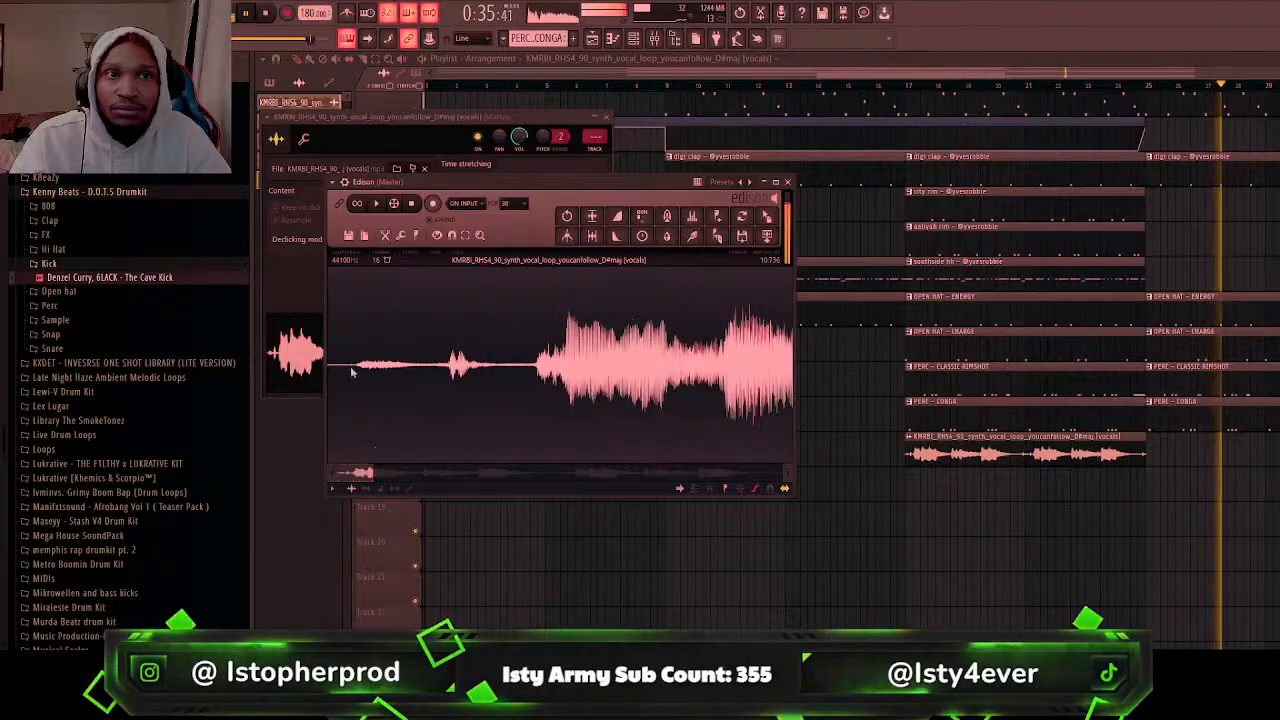
mouse_move(356, 370)
mouse_down()
mouse_move(329, 362)
mouse_move(354, 373)
mouse_up()
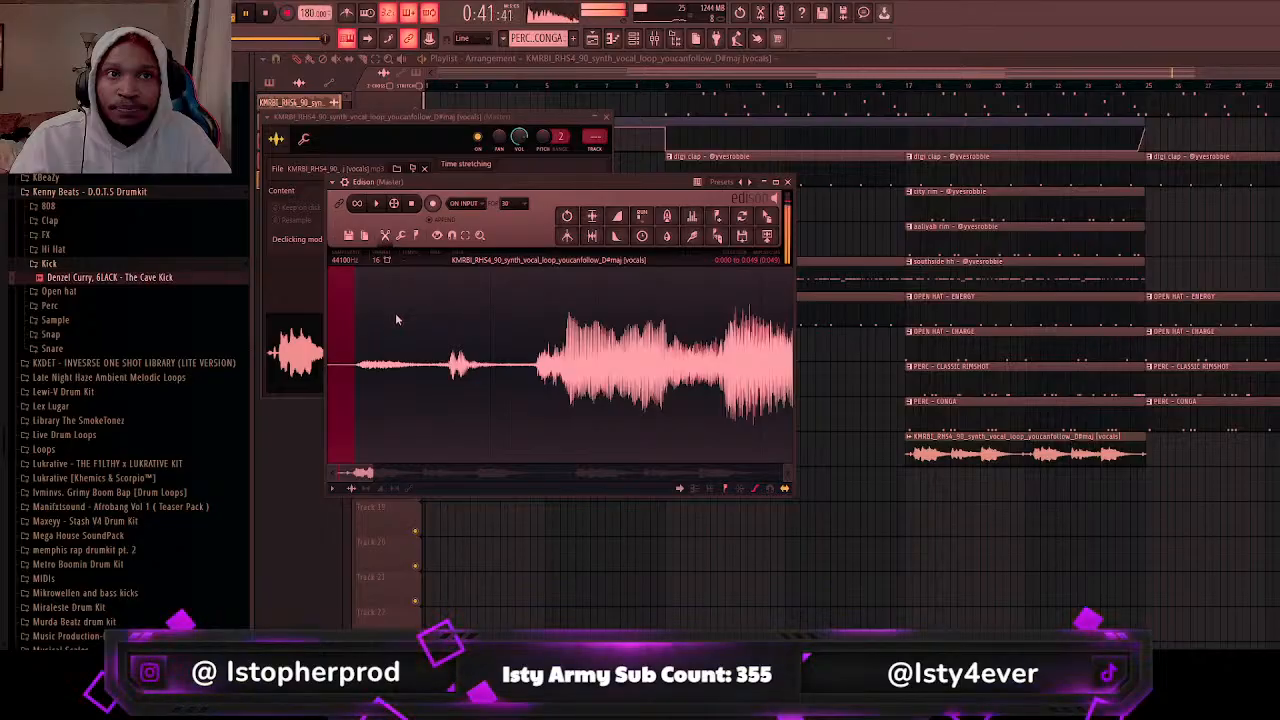
key(Delete)
click(768, 217)
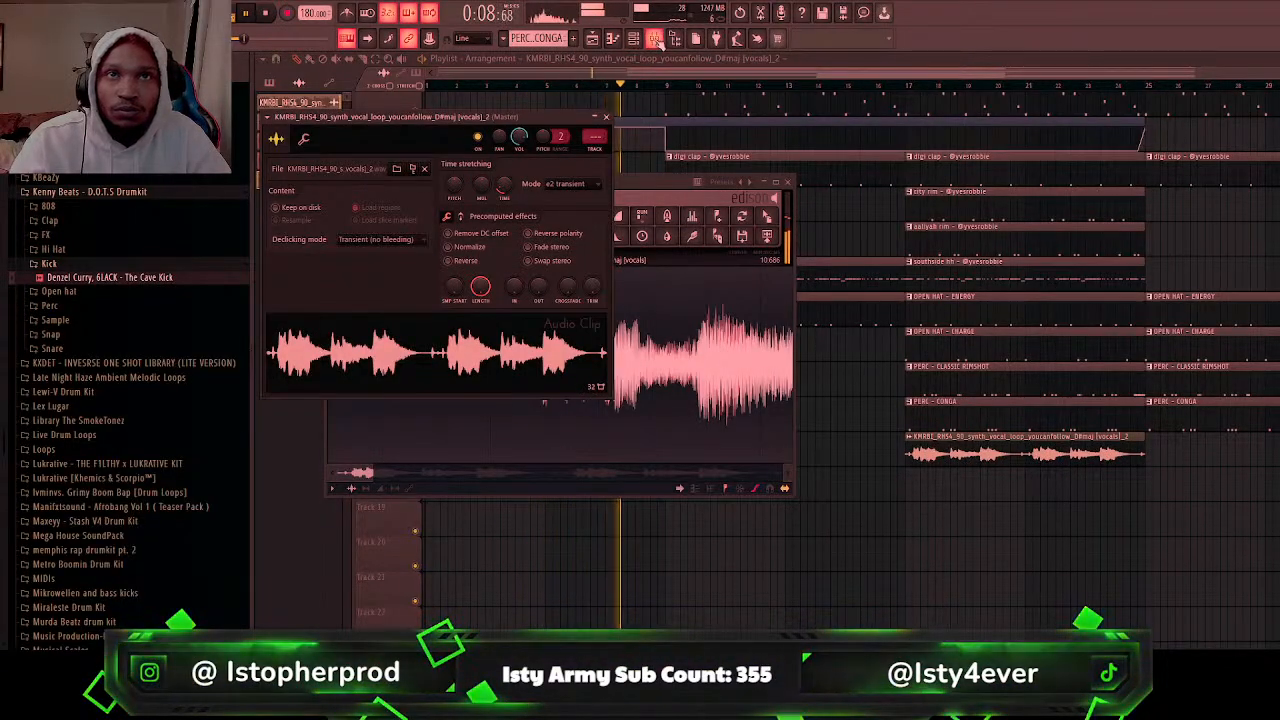
Step: Route the trimmed vocals clip to mixer insert 19
key(F9)
click(840, 338)
key(ctrl+l)
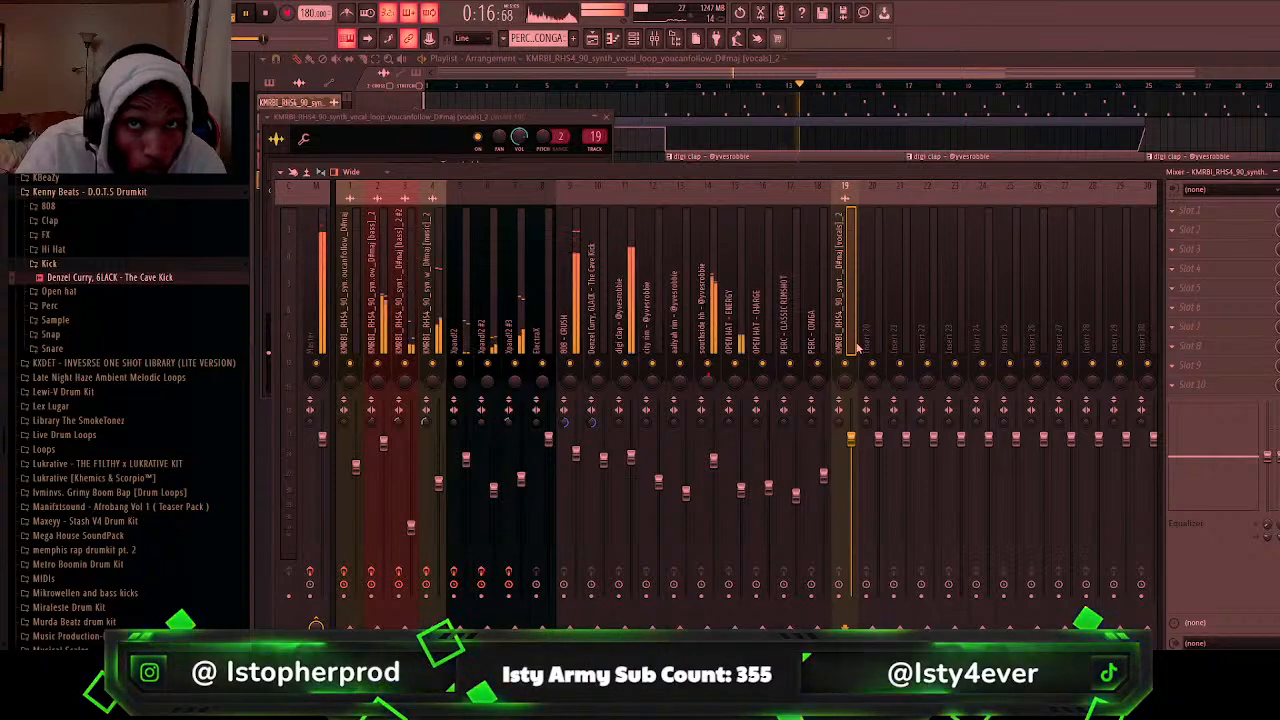
Step: Move the vocals mixer track from insert 19 to insert 2, beside the other vocal loop tracks
key(alt+Left)
key(alt+Left)
key(alt+Left)
key(alt+Left)
key(alt+Left)
key(alt+Left)
key(alt+Left)
key(alt+Left)
key(alt+Left)
key(alt+Left)
key(alt+Left)
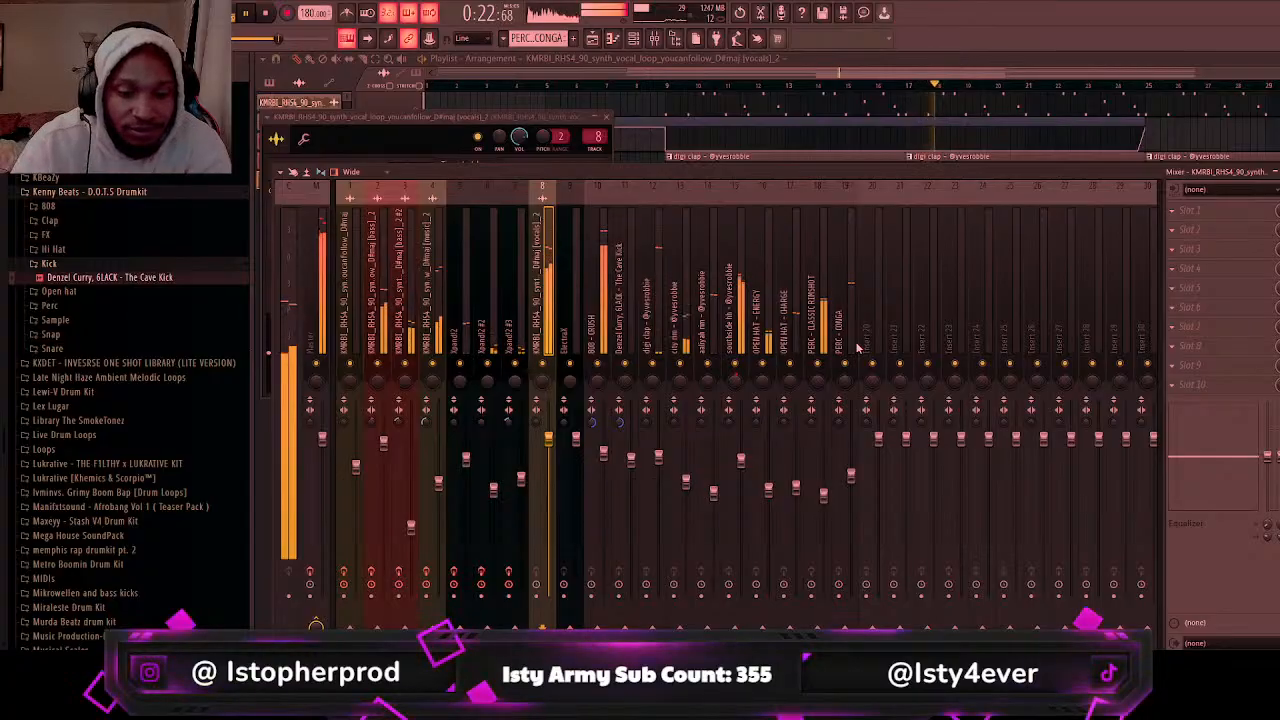
key(alt+Left)
key(alt+Left)
key(alt+Left)
key(alt+Left)
key(alt+Left)
key(alt+Left)
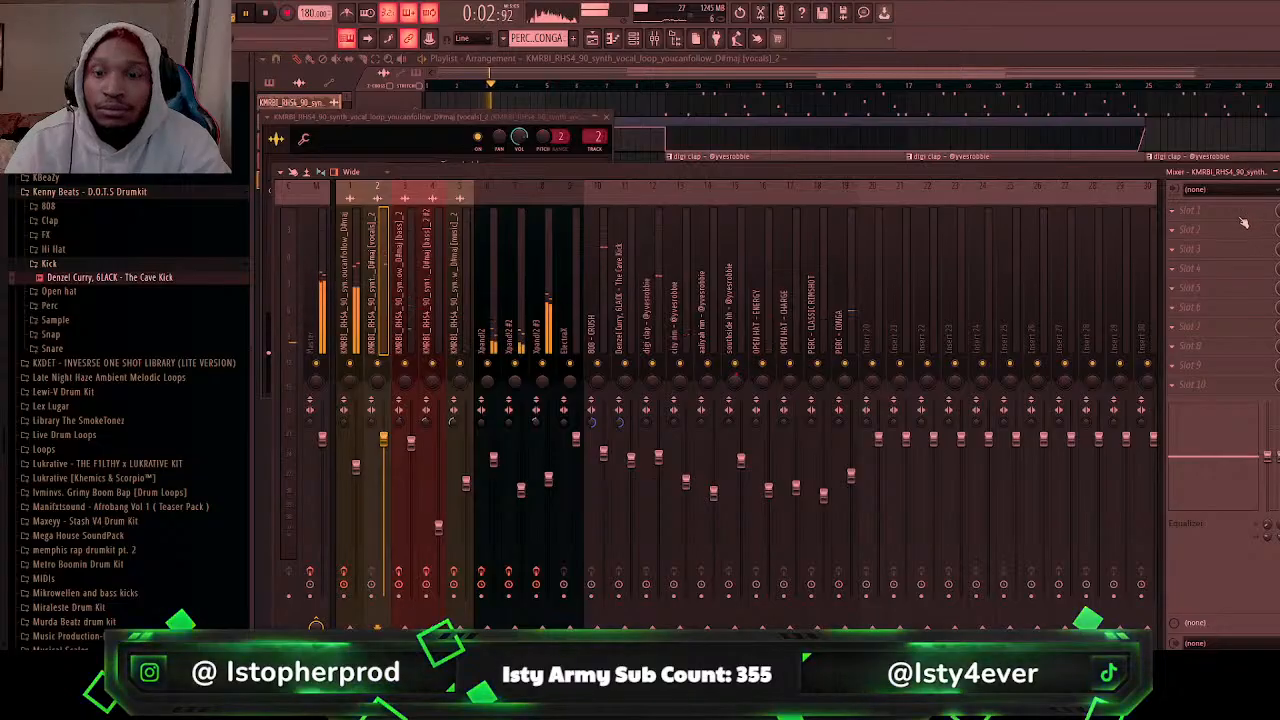
Step: Stop playback, return to the playlist and set the playback position to bar 17
key(space)
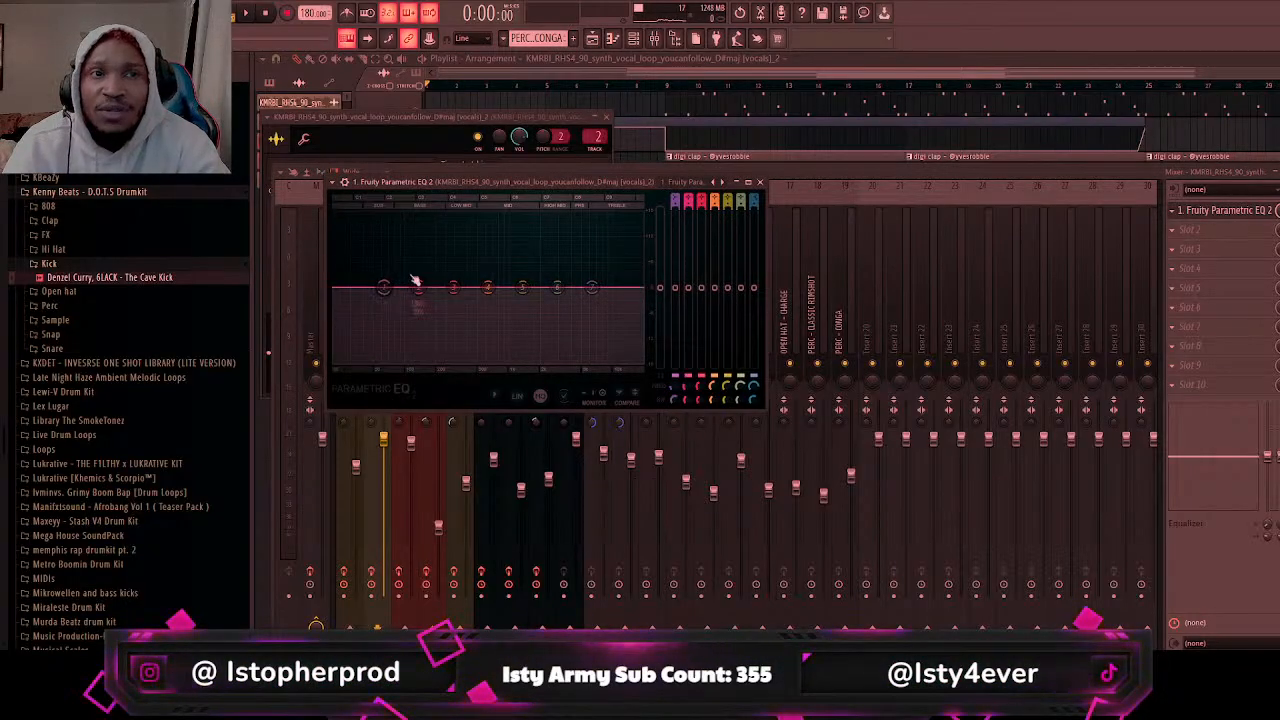
click(734, 75)
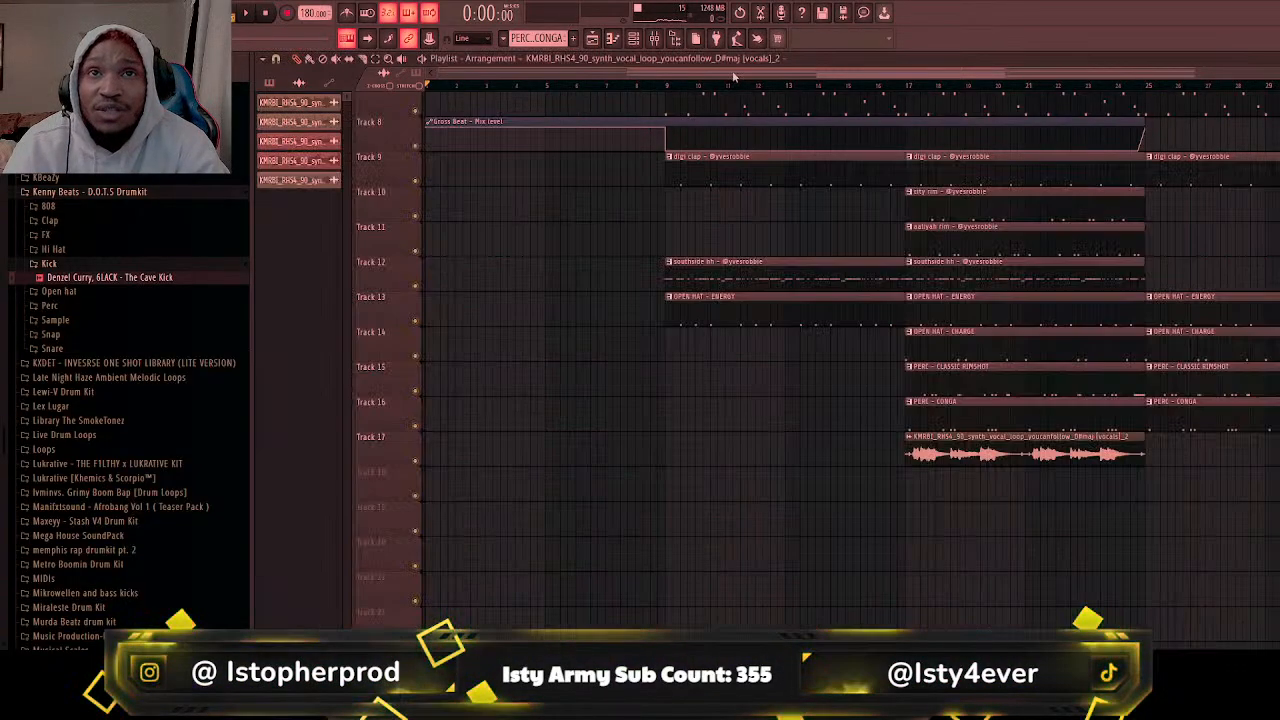
click(902, 88)
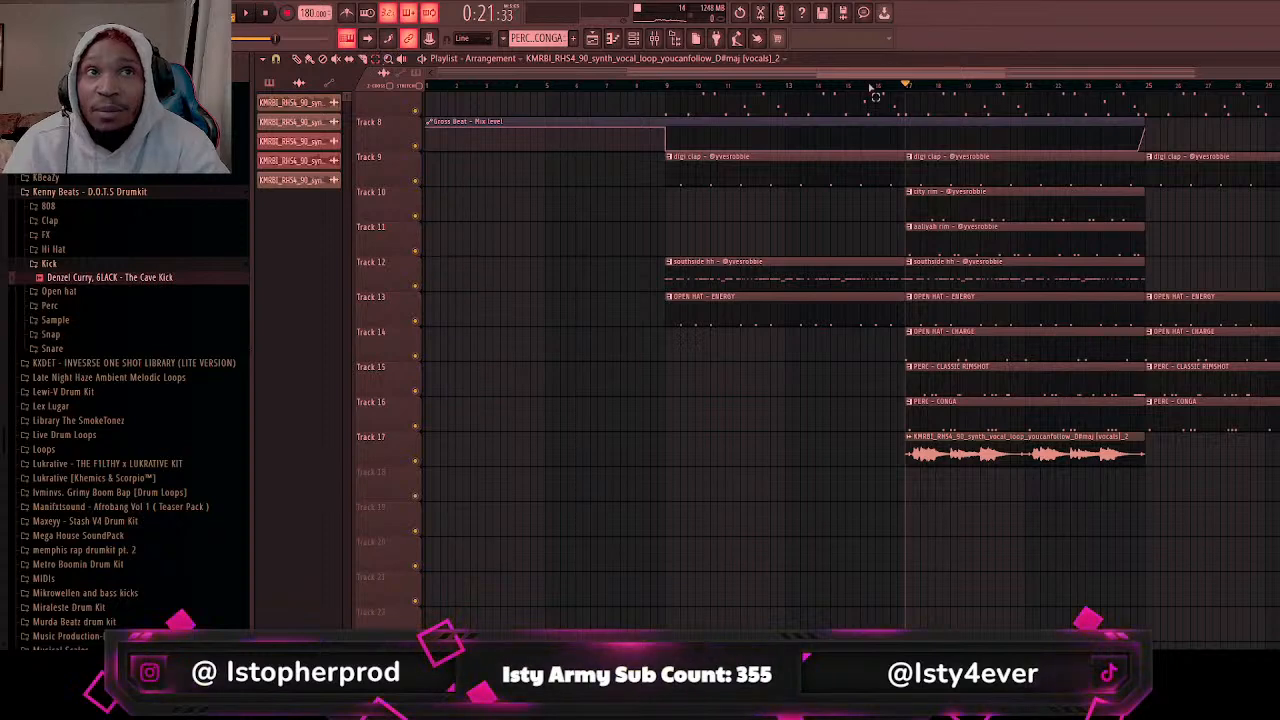
Step: Select bars 17 to 25 as the loop range and lower the level of the vocals track on mixer insert 2
drag(908, 90, 1143, 94)
click(654, 39)
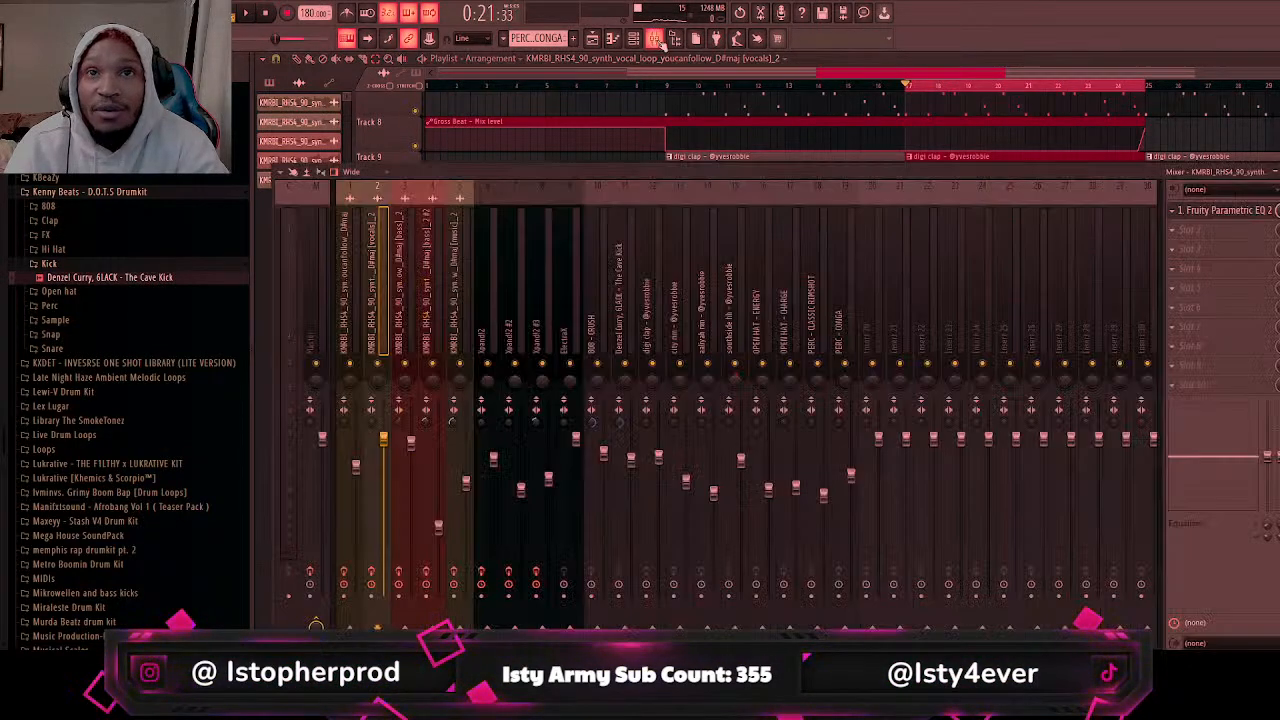
click(1225, 210)
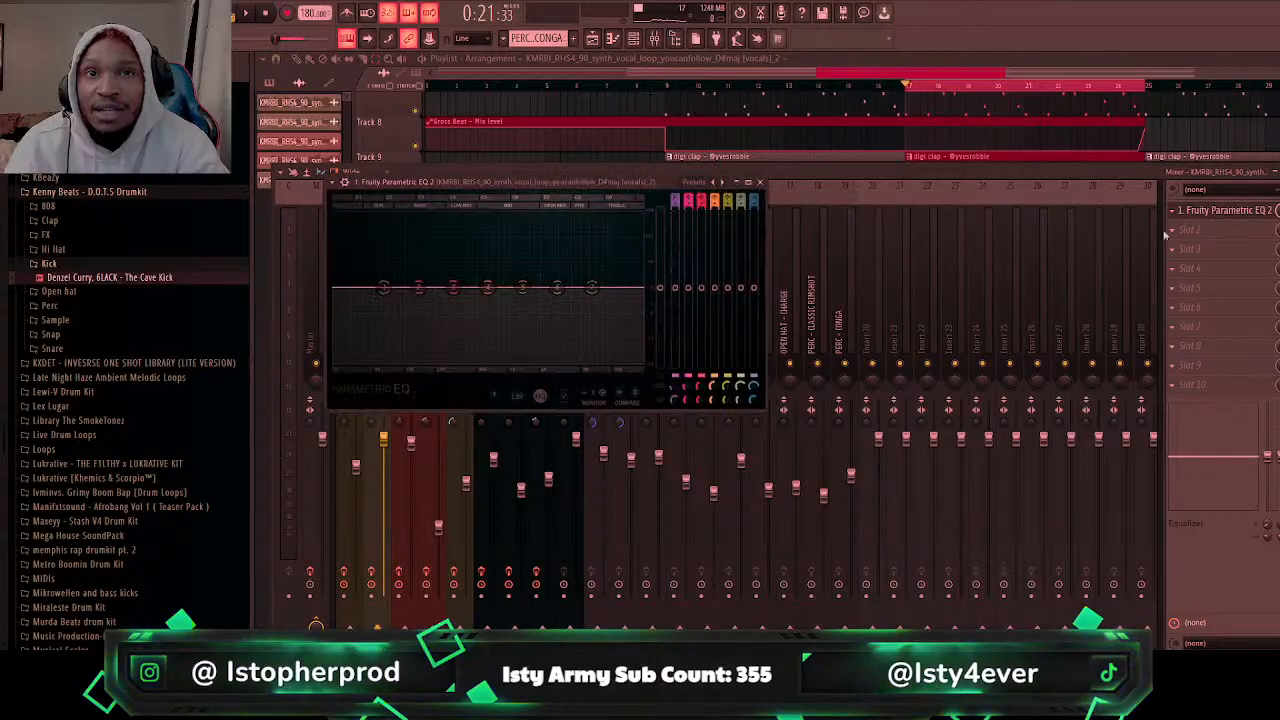
click(760, 182)
drag(391, 455, 389, 504)
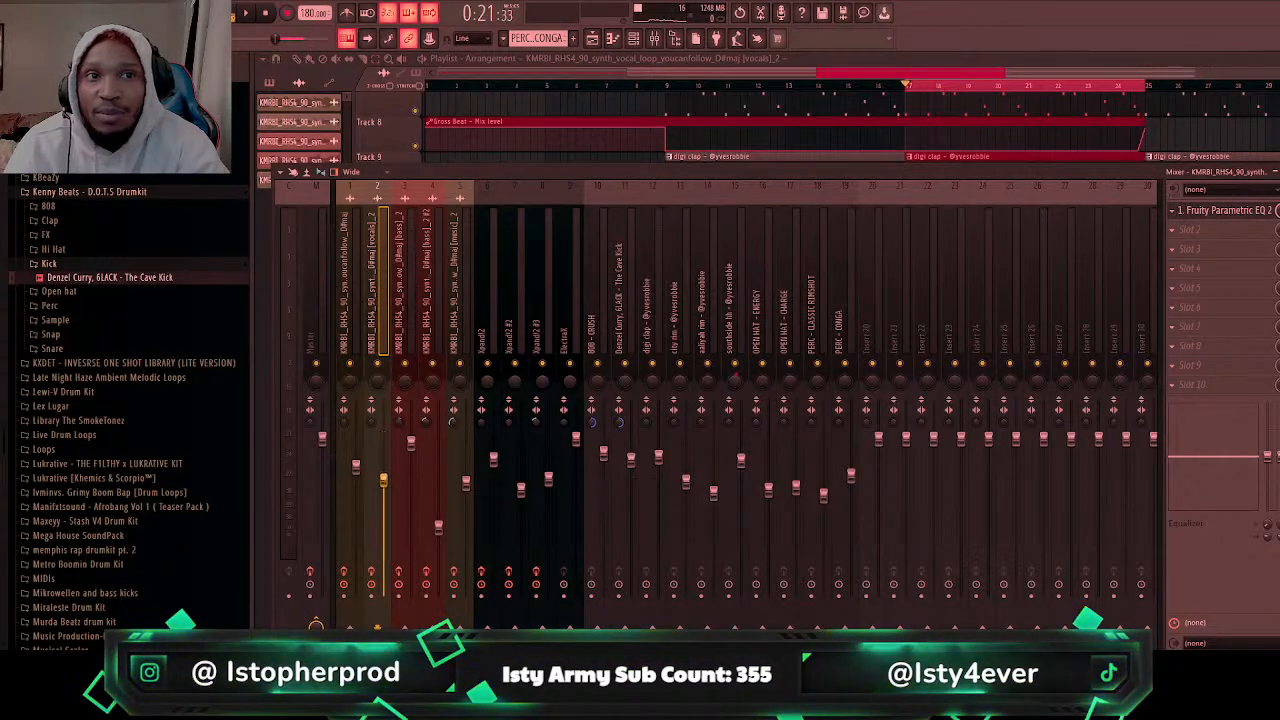
Step: In the vocals track's Fruity Parametric EQ 2, cut the lows with band 1, slightly boost the mids and highs, and dip band 6
click(1222, 222)
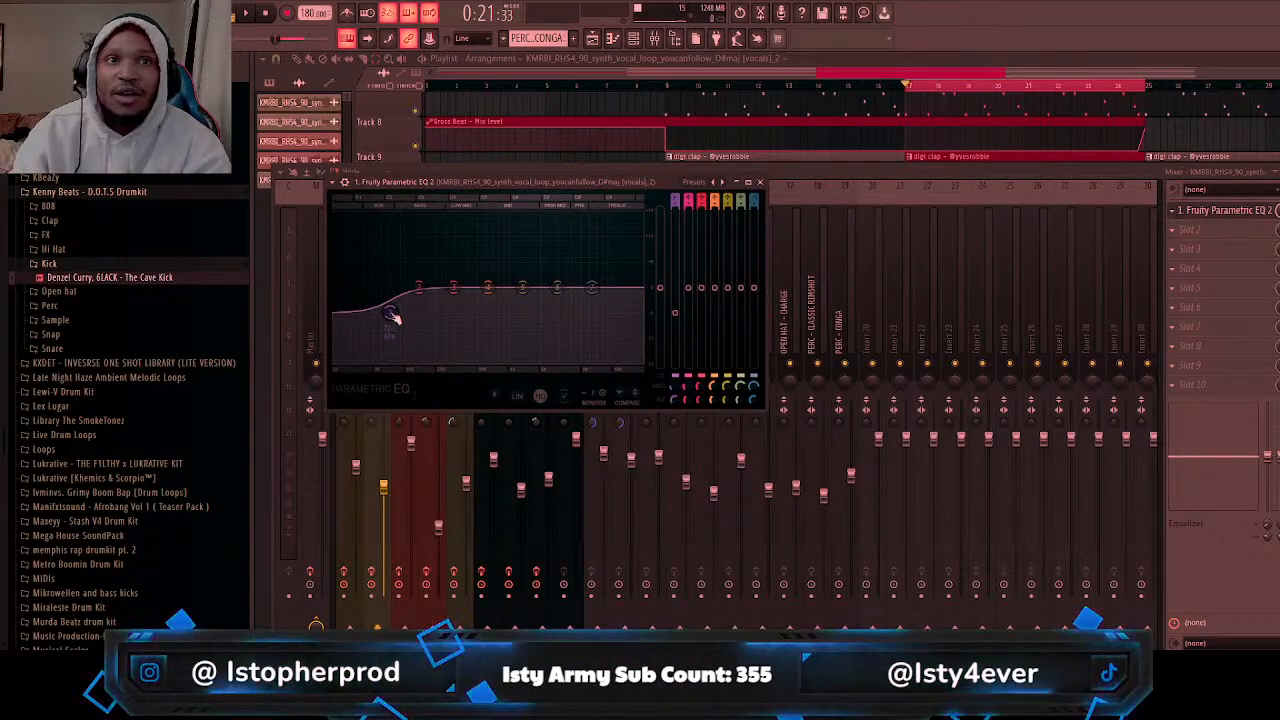
drag(375, 311, 367, 308)
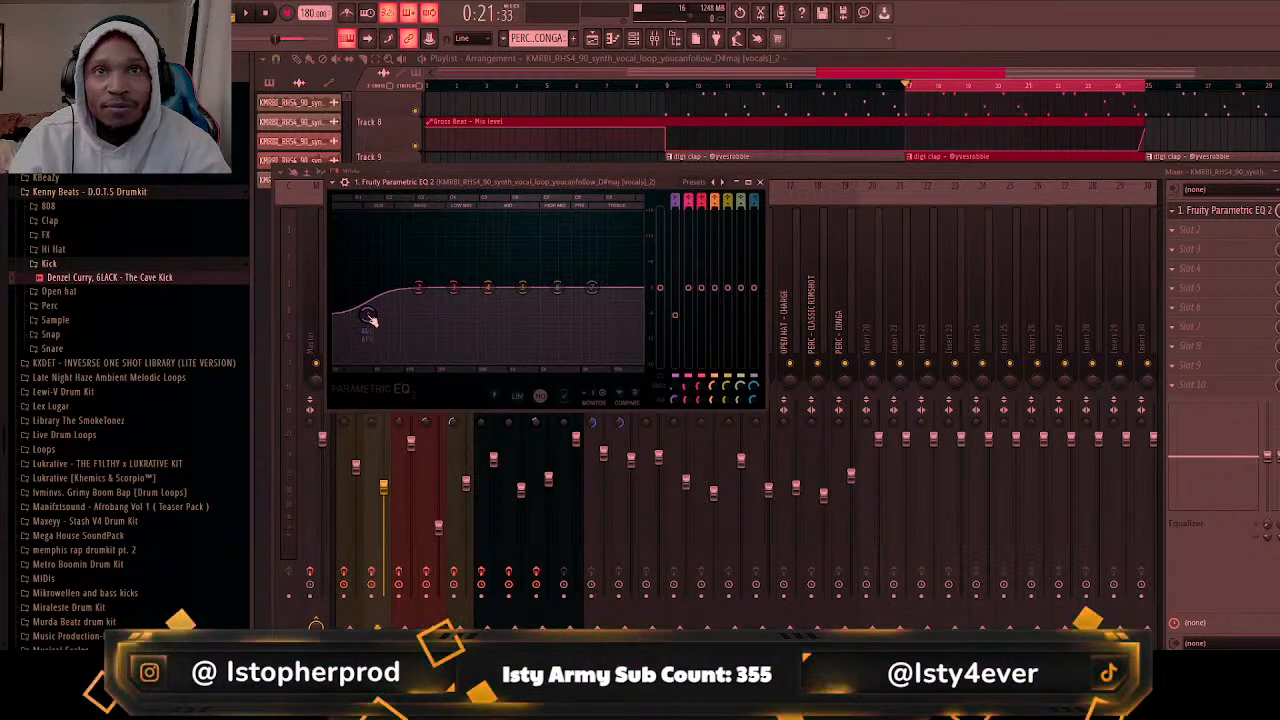
drag(418, 289, 557, 294)
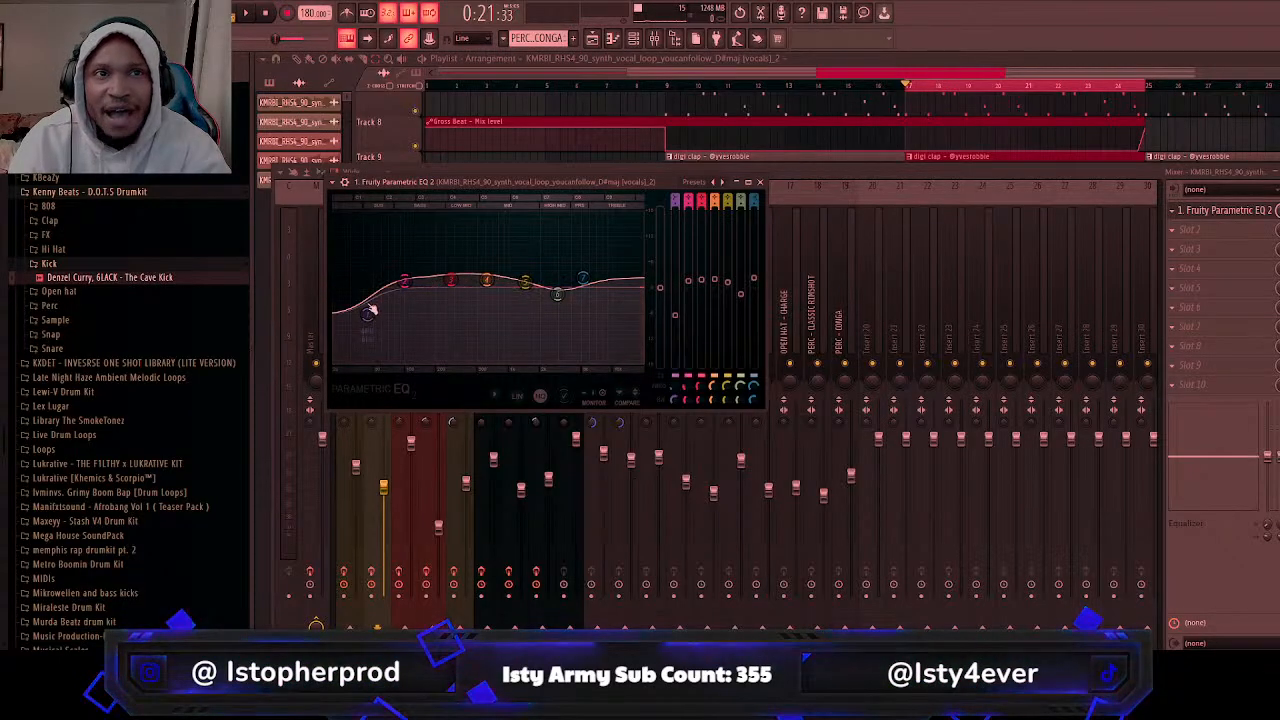
drag(371, 316, 381, 321)
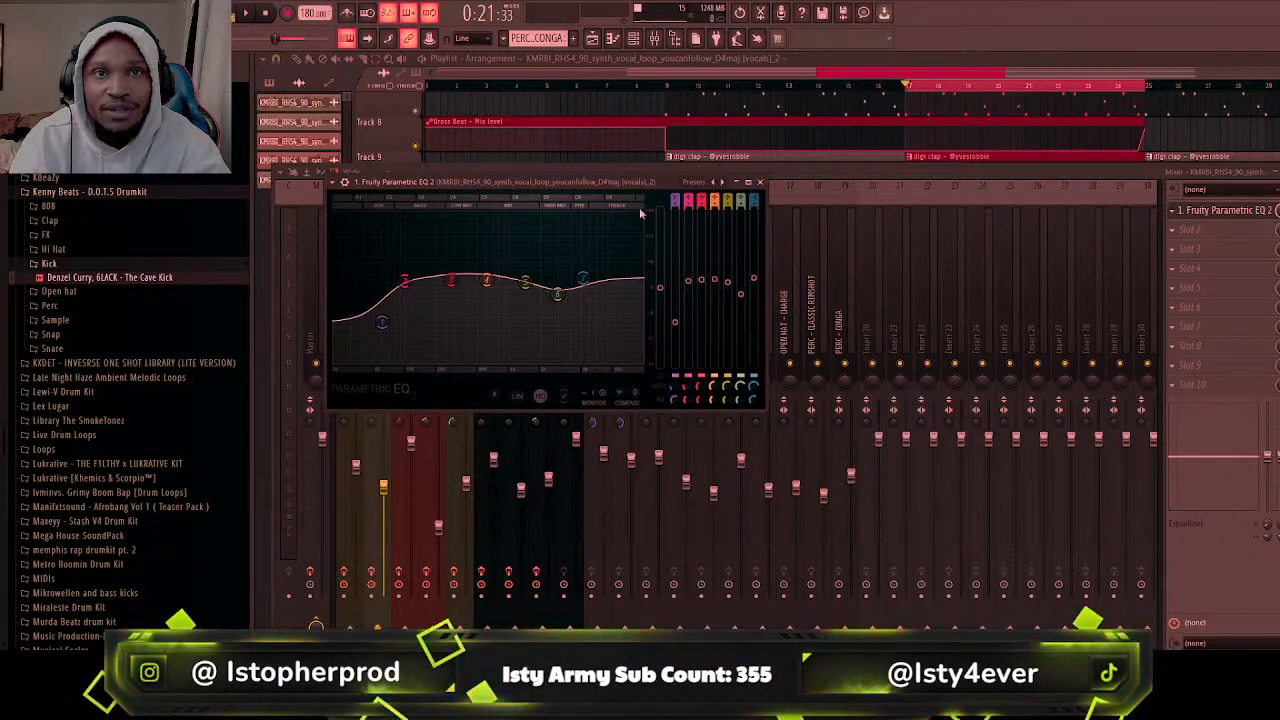
Step: During loop playback, refine the vocals EQ by boosting bands 4 and 5, deepening the band 6 dip and moving the low cut to a higher frequency
key(space)
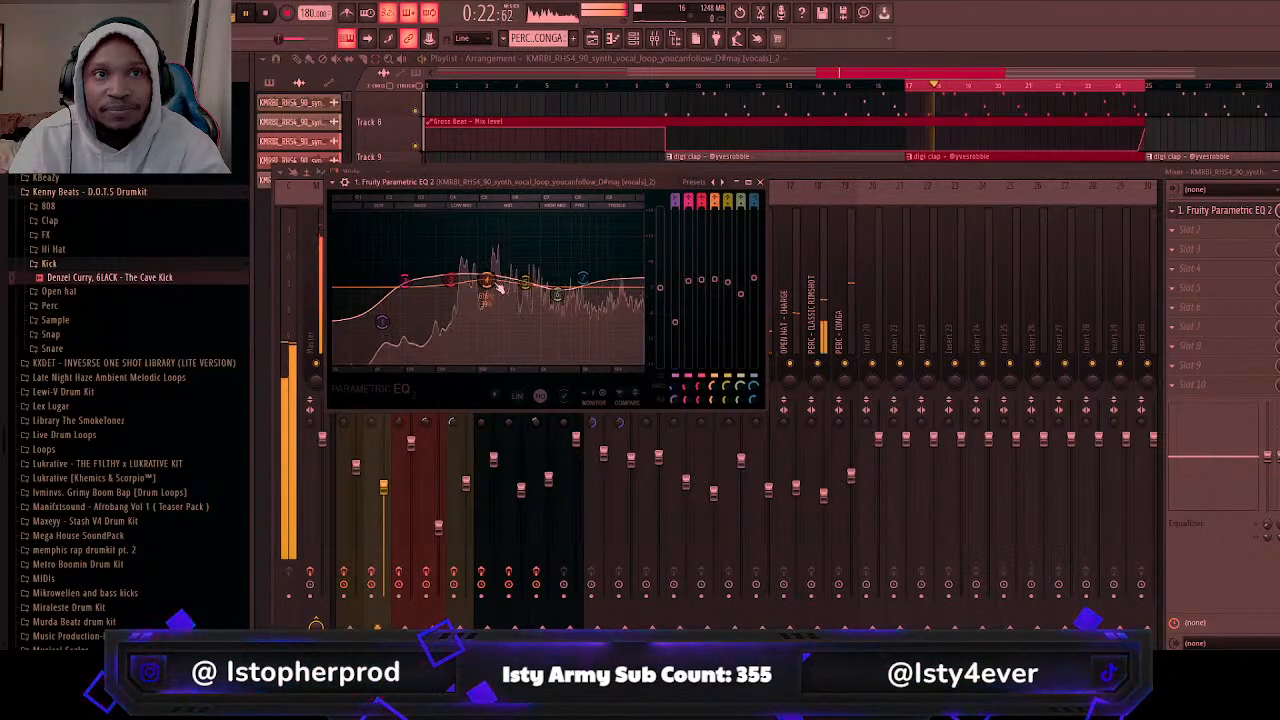
drag(486, 281, 554, 302)
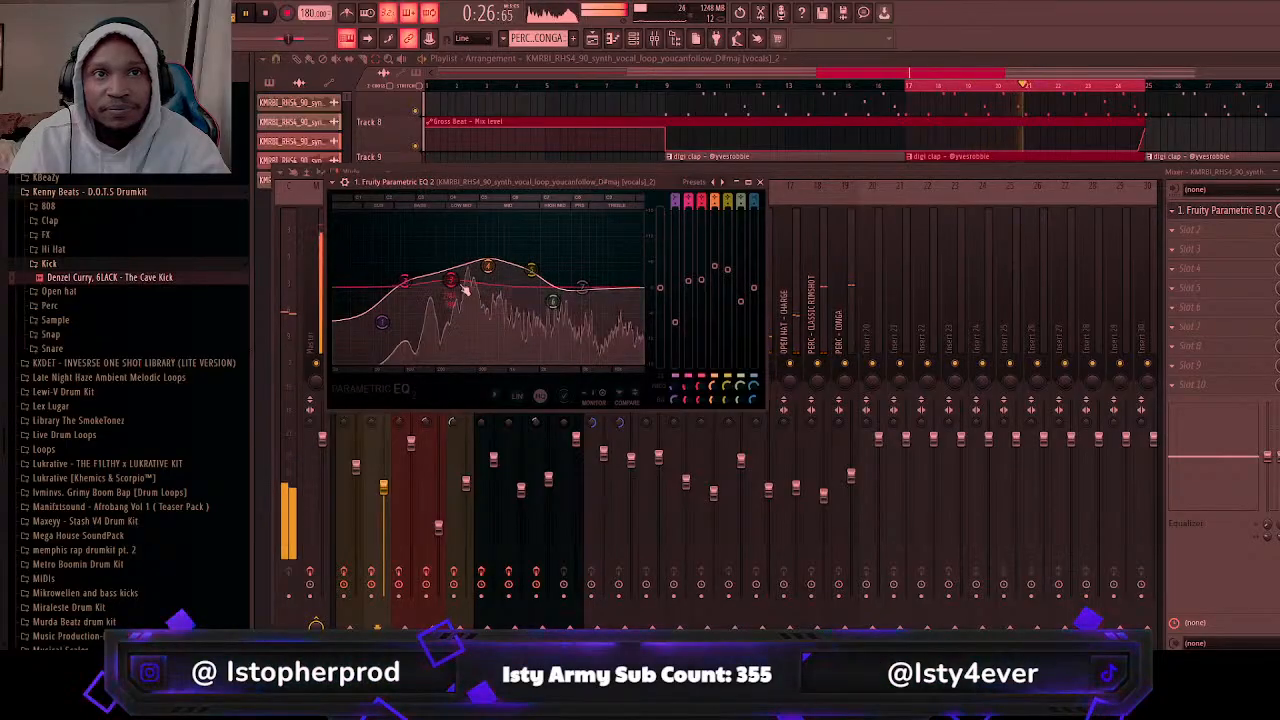
drag(382, 321, 427, 330)
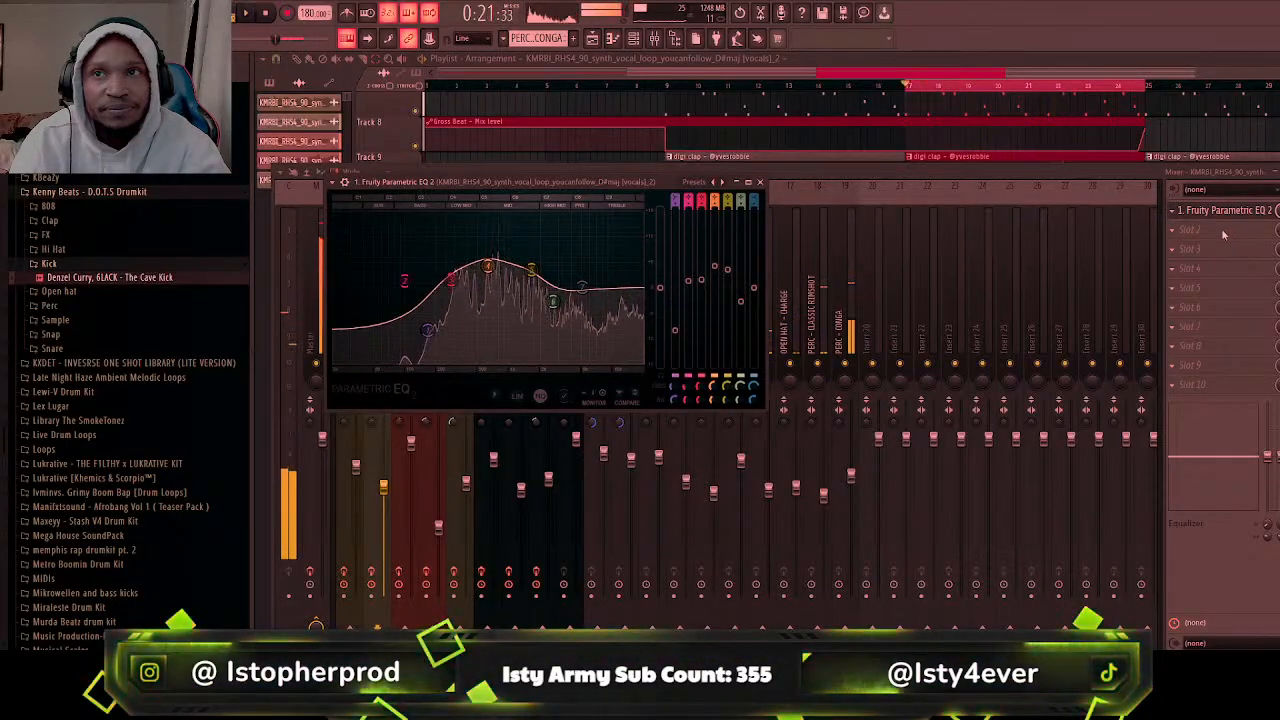
click(1222, 212)
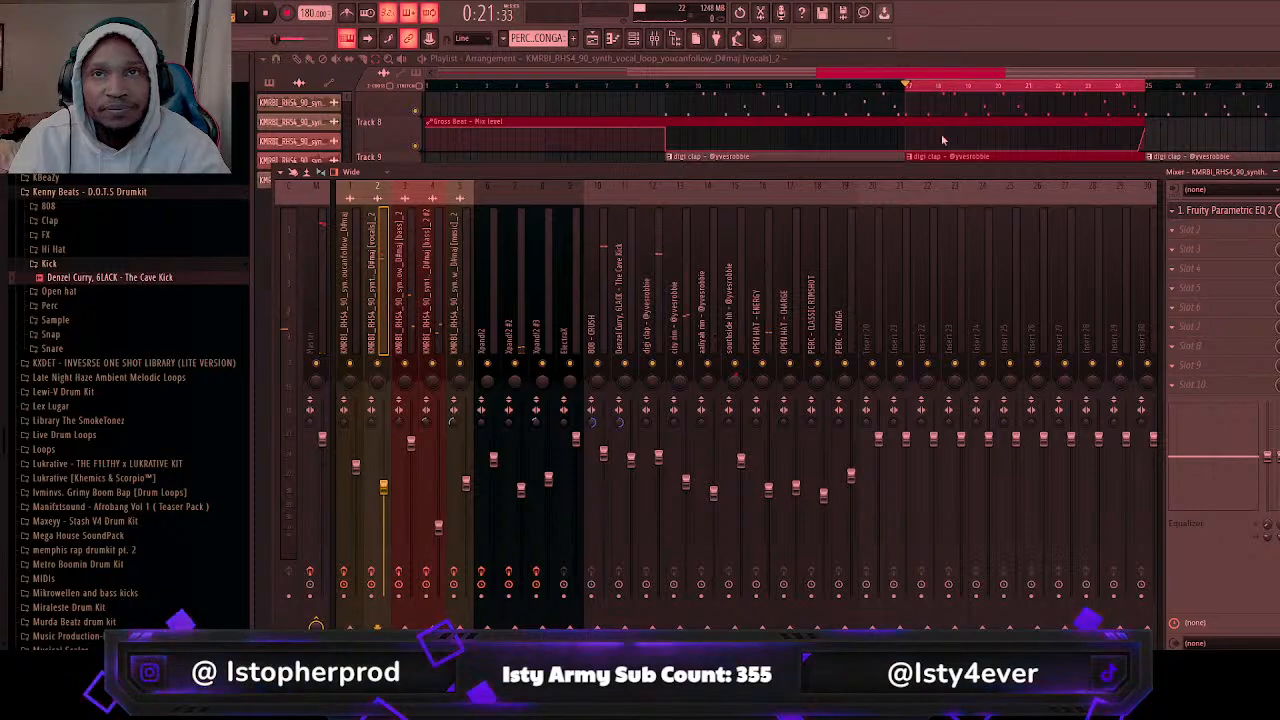
Step: Add Fresh Air to the vocals track's second effect slot and load its Vocal Air preset
click(937, 189)
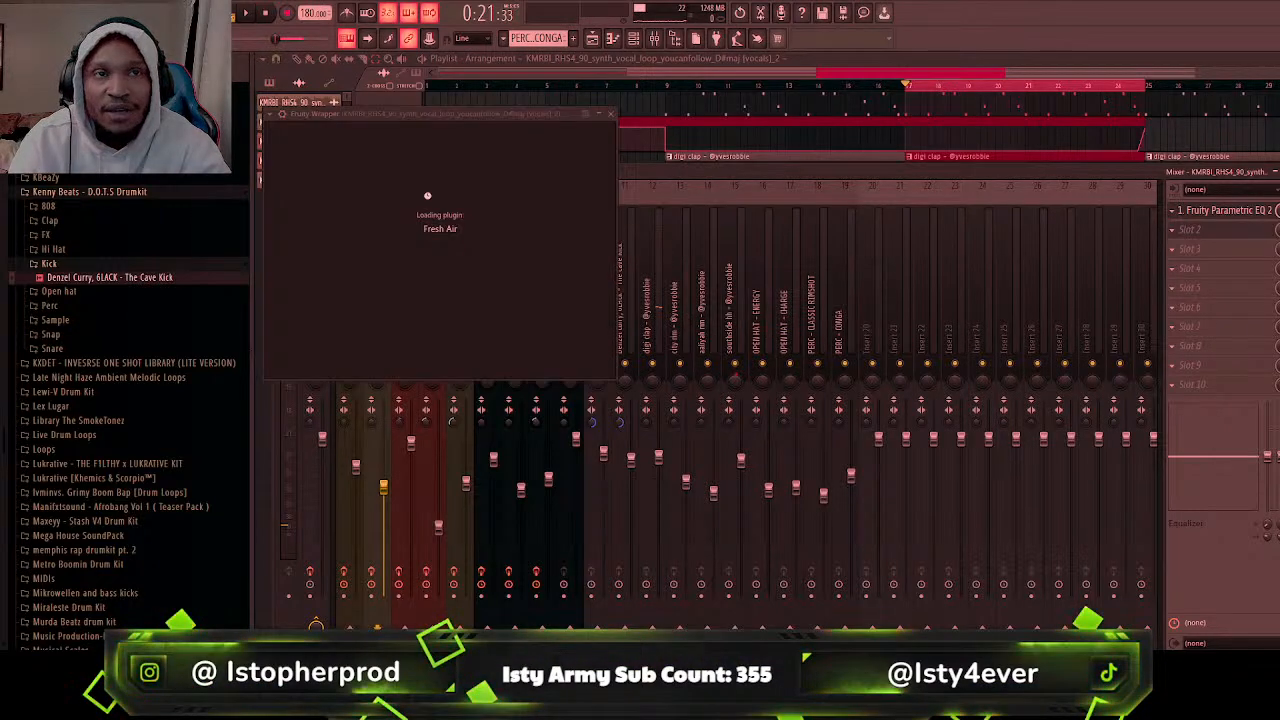
click(372, 136)
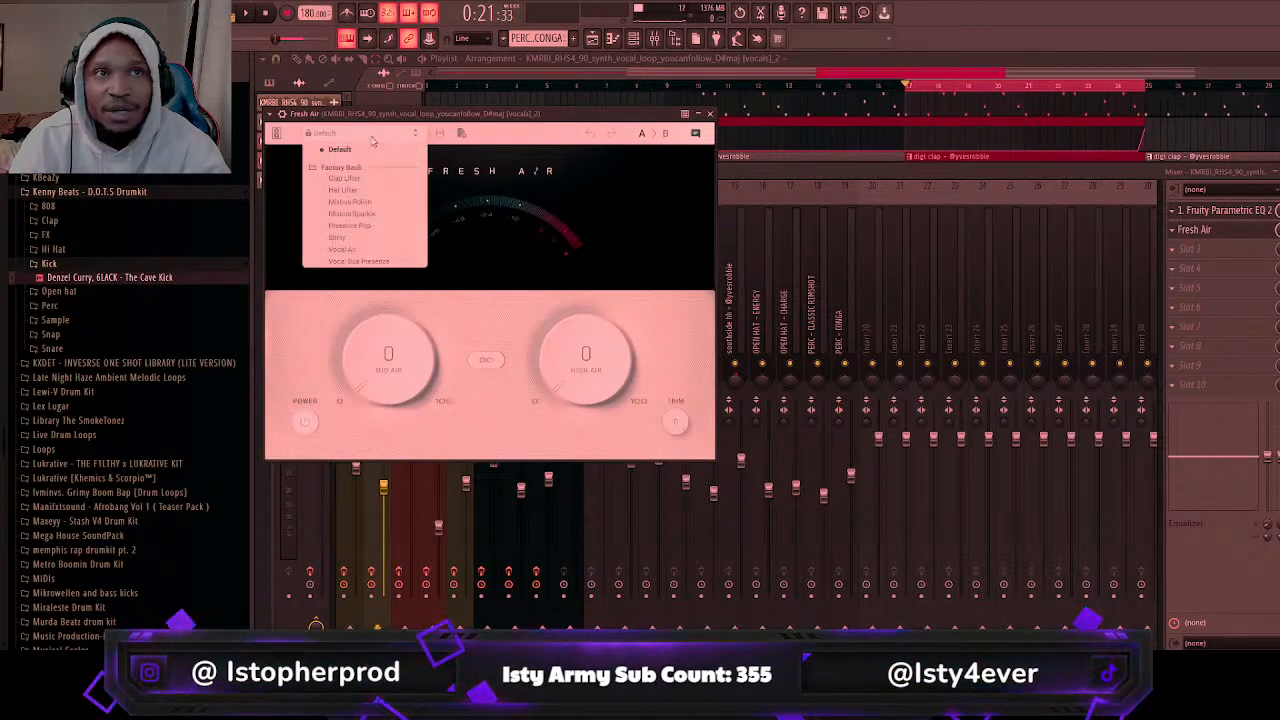
click(374, 252)
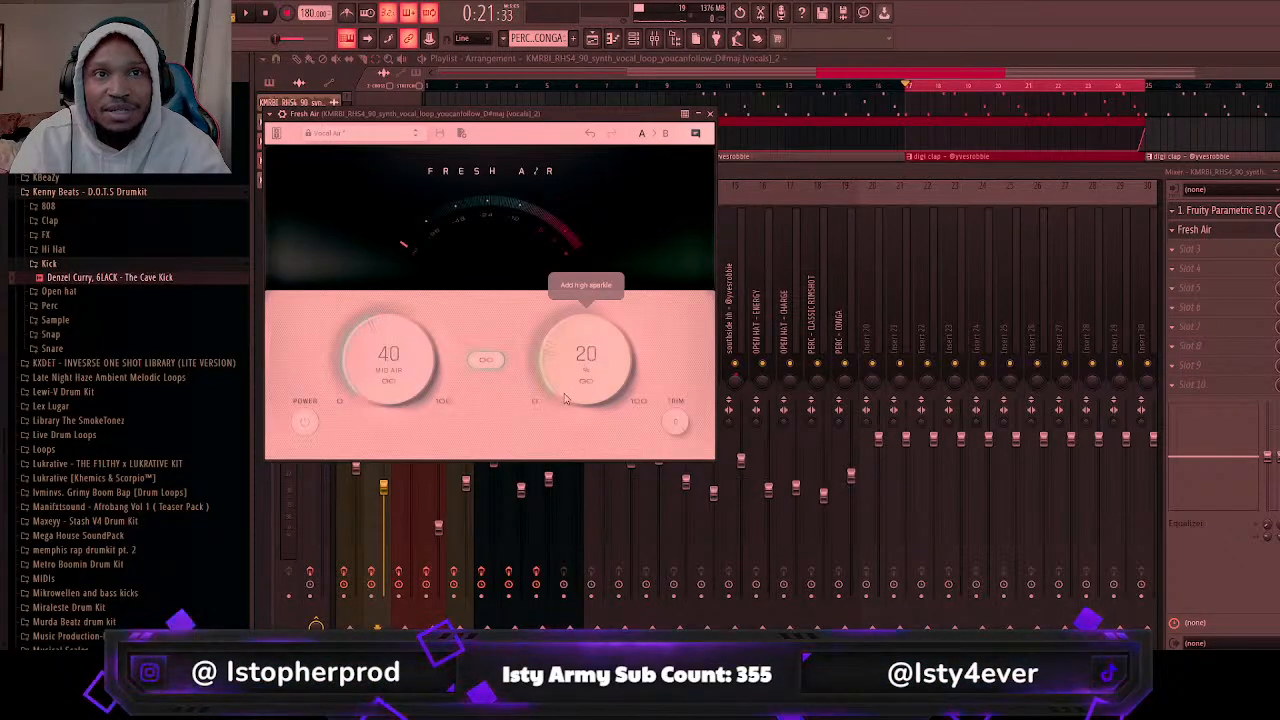
Step: Play the loop with the mixer in front and lower the vocals track's fader further
click(392, 470)
key(space)
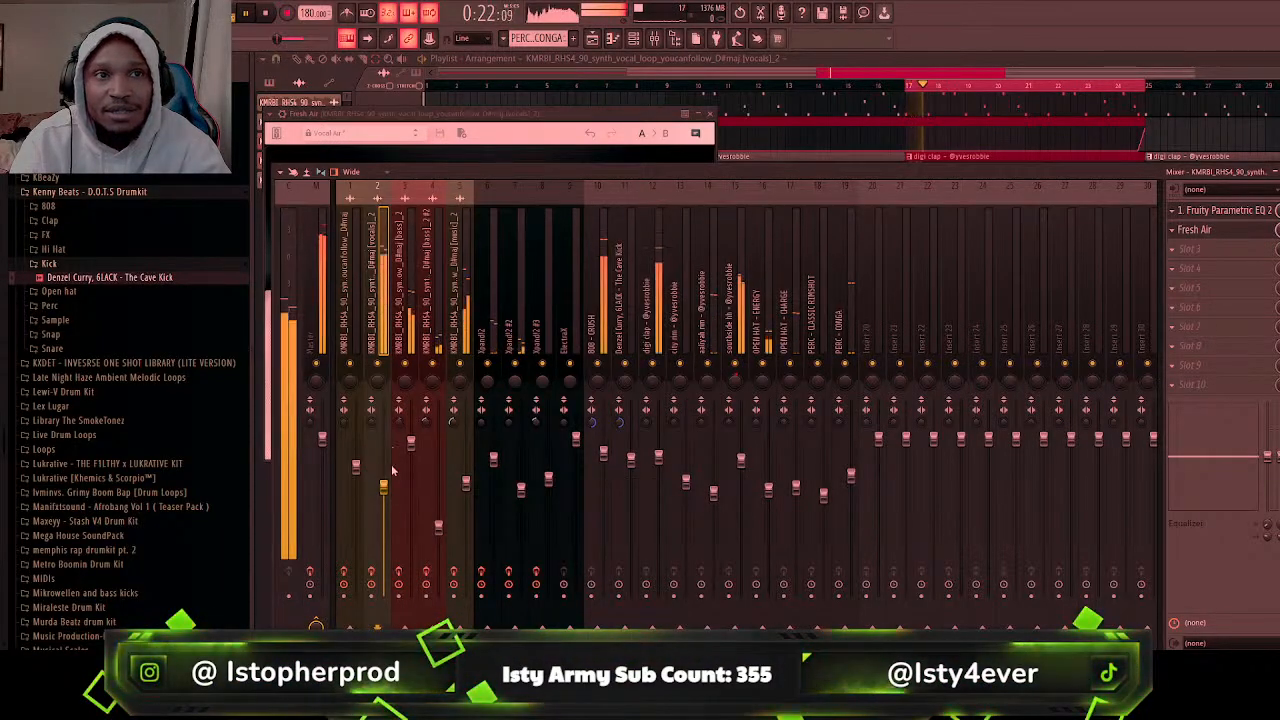
drag(383, 486, 383, 535)
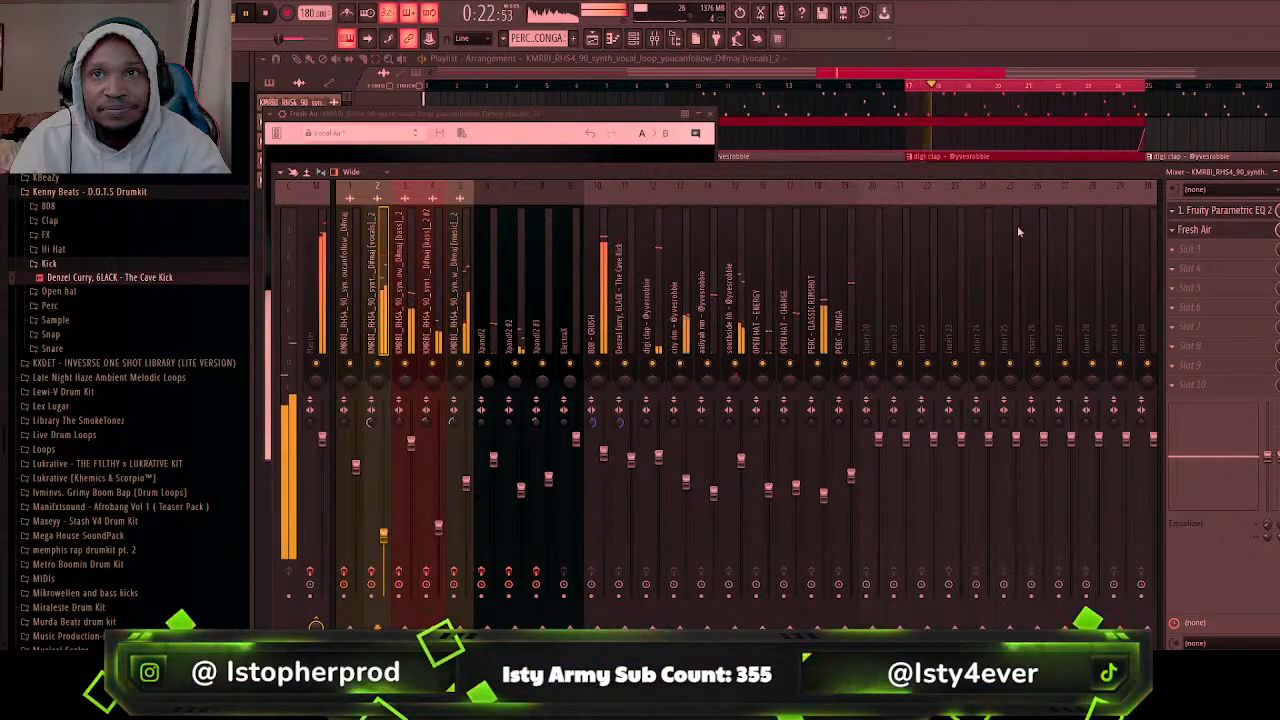
Step: Add MicroShift to the vocals track's third effect slot and load its Holy Shift preset
click(1009, 611)
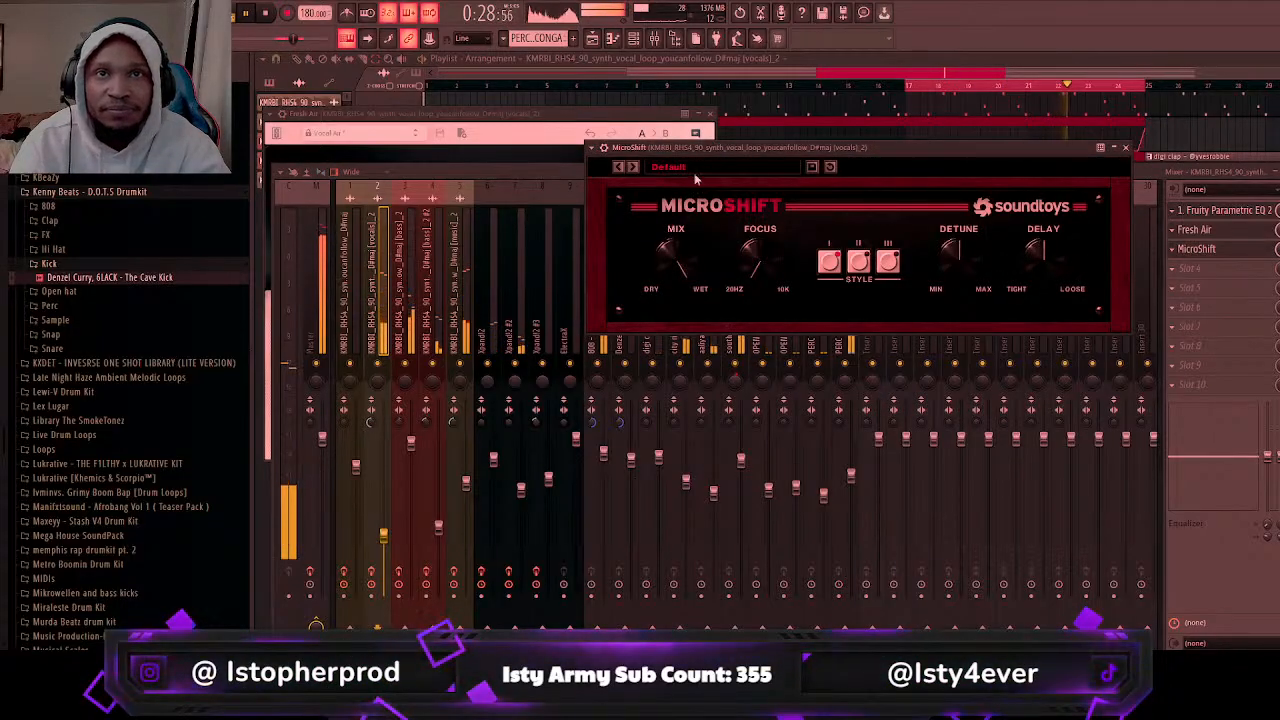
click(696, 174)
click(680, 240)
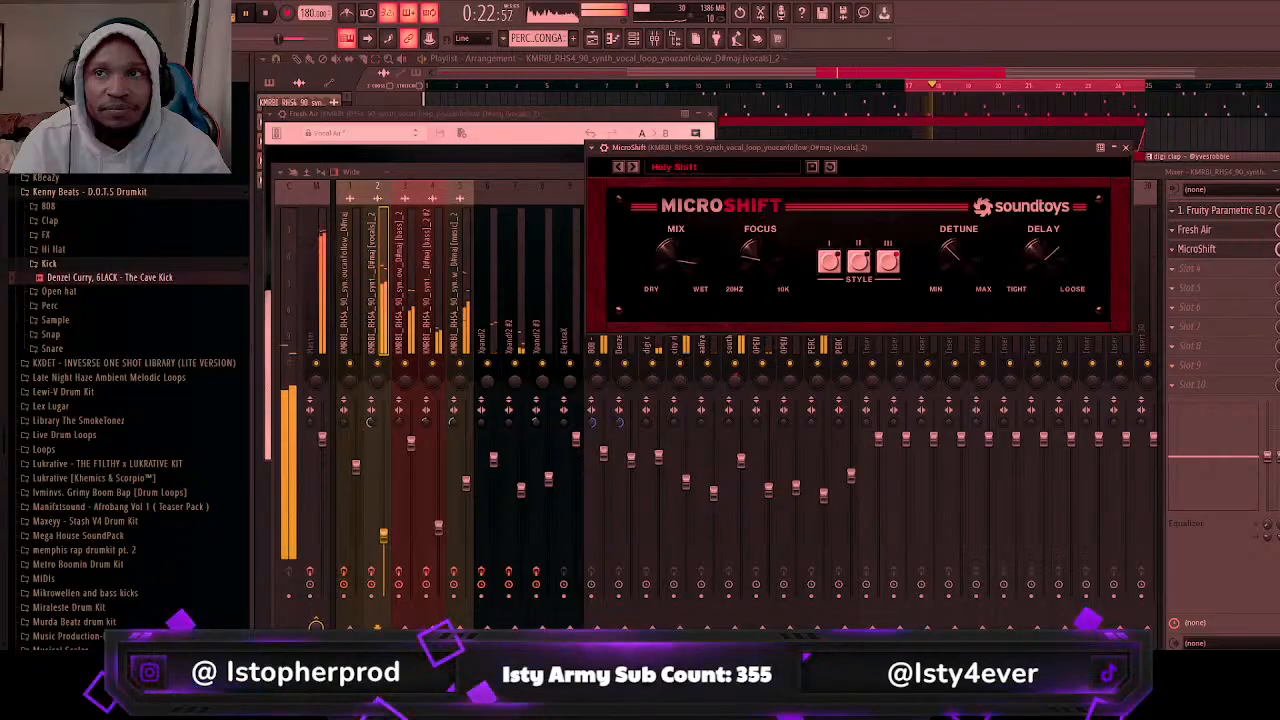
click(1200, 249)
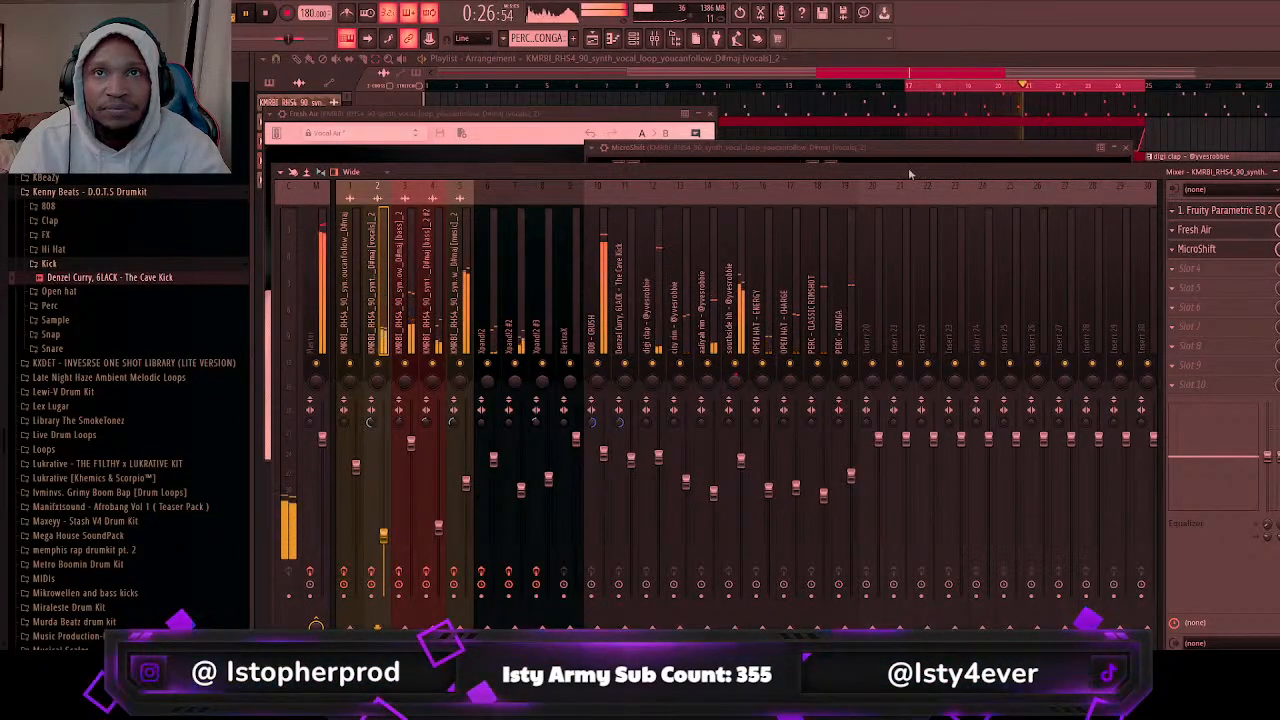
Step: Add Fruity Delay 2 to the vocals track's fourth effect slot and close the open plugin windows
click(901, 112)
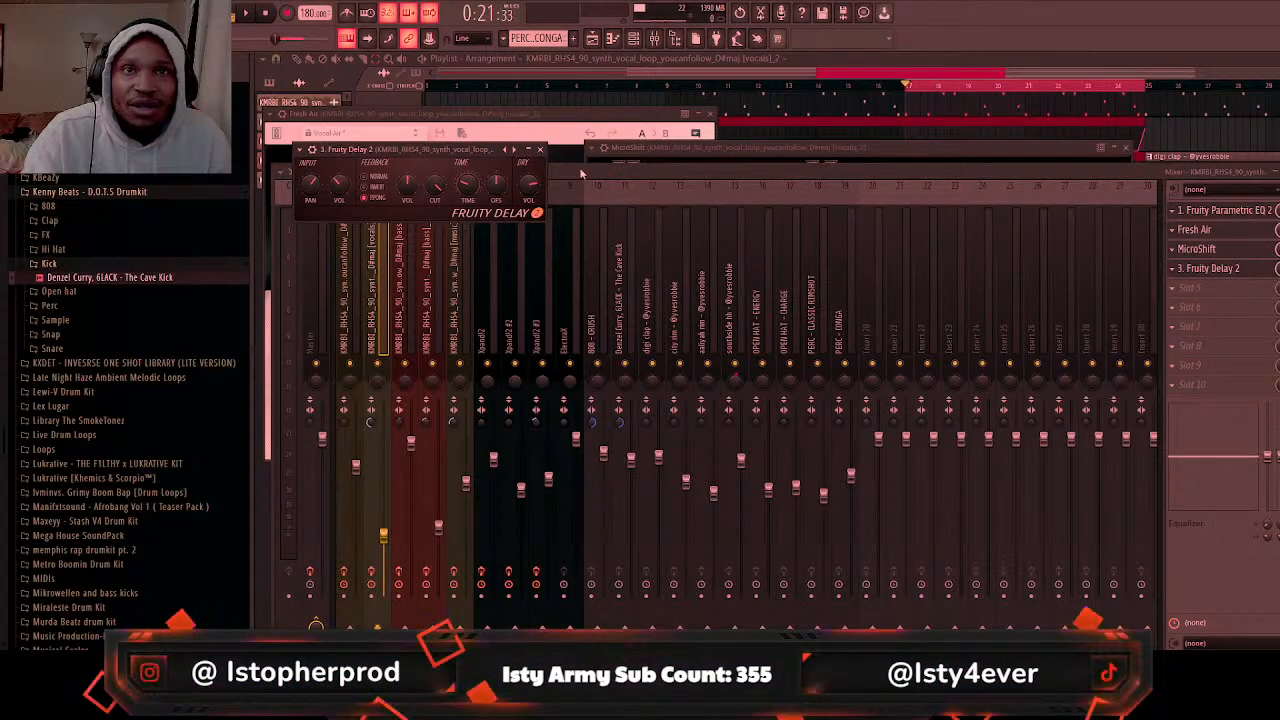
click(551, 174)
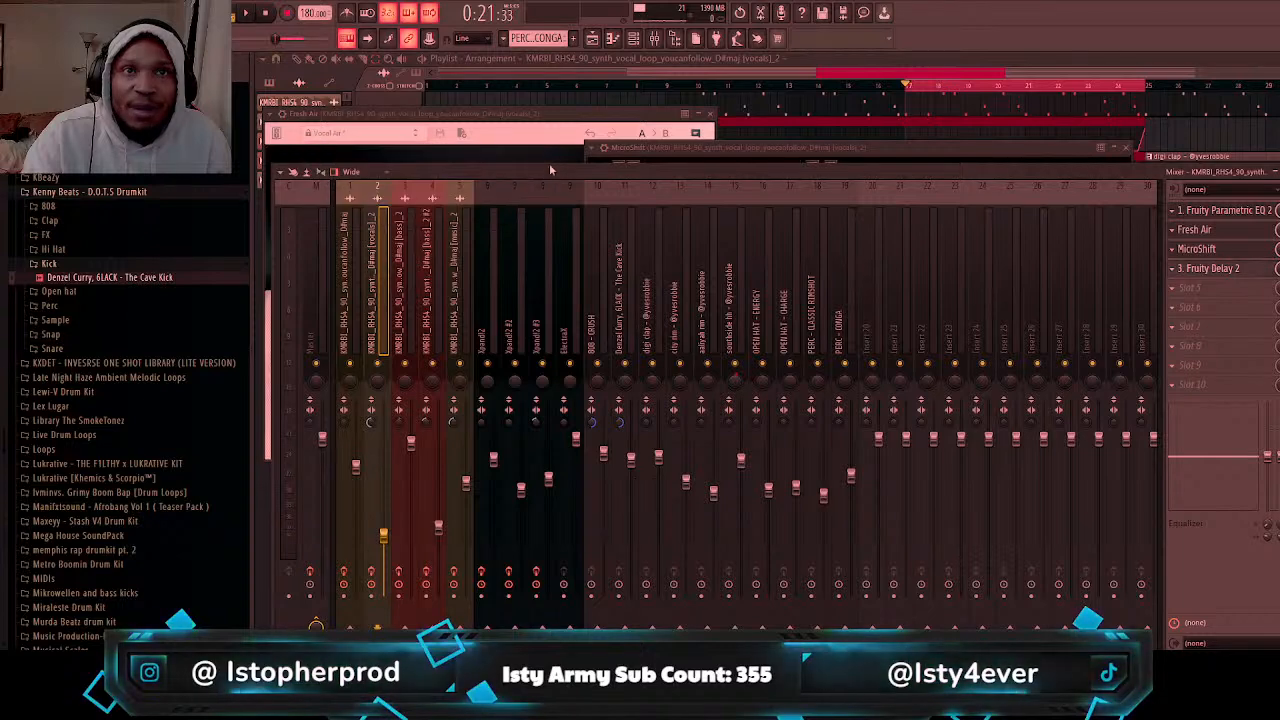
drag(551, 174, 546, 157)
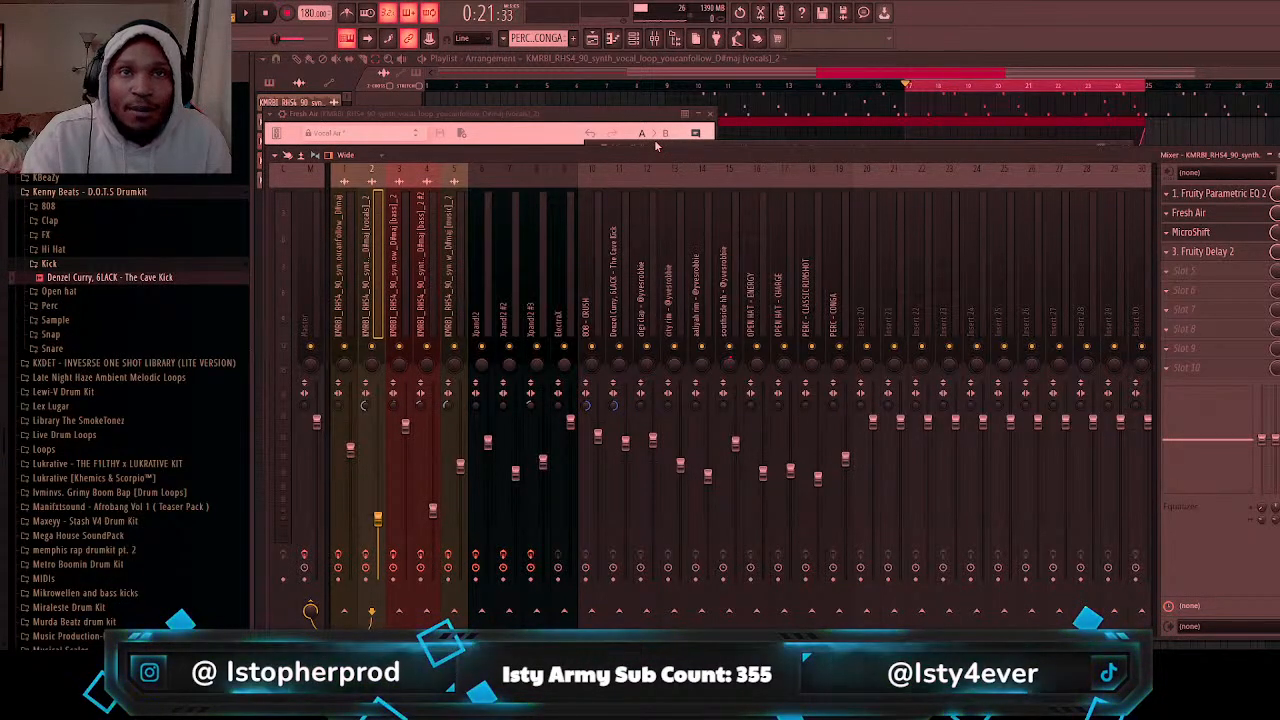
click(656, 147)
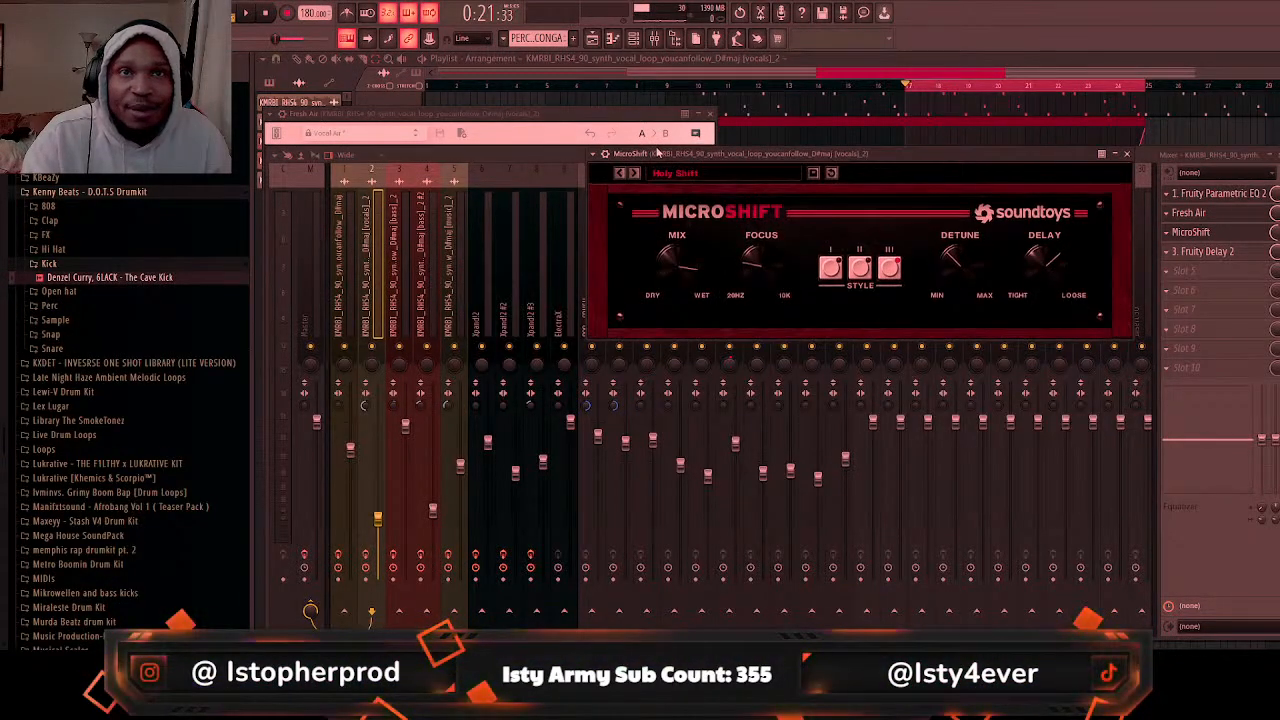
click(1127, 153)
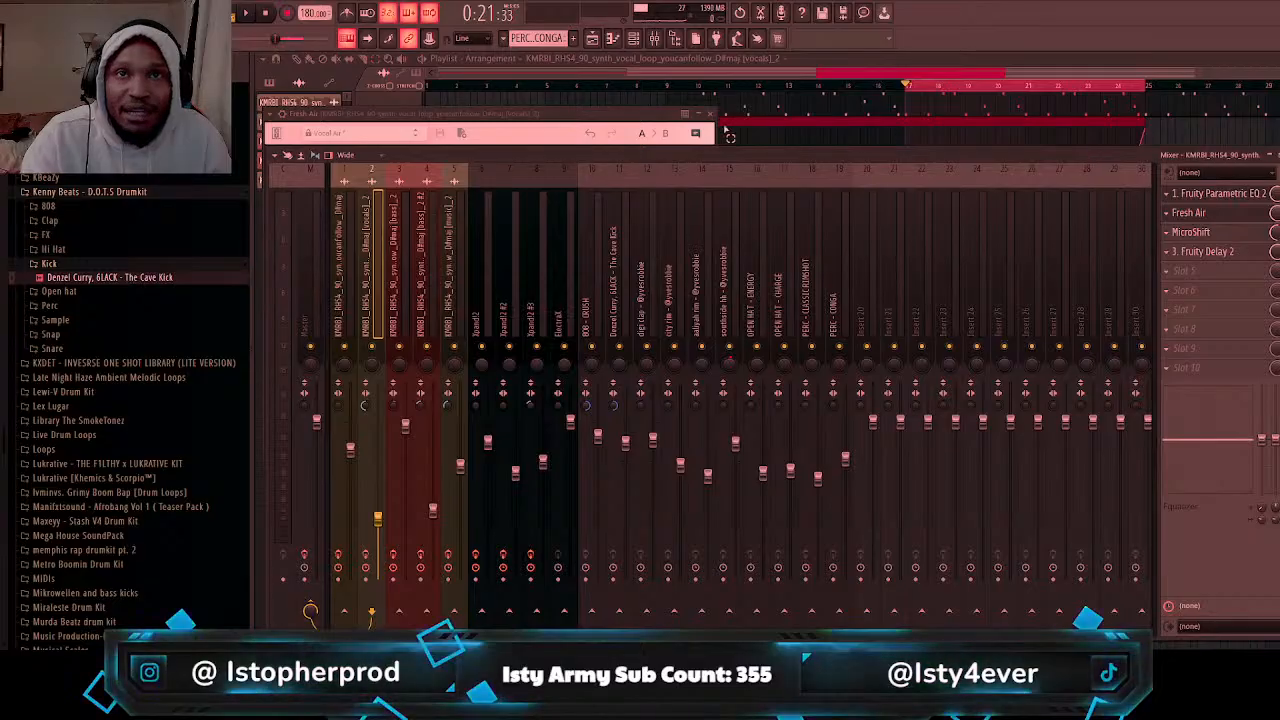
click(711, 114)
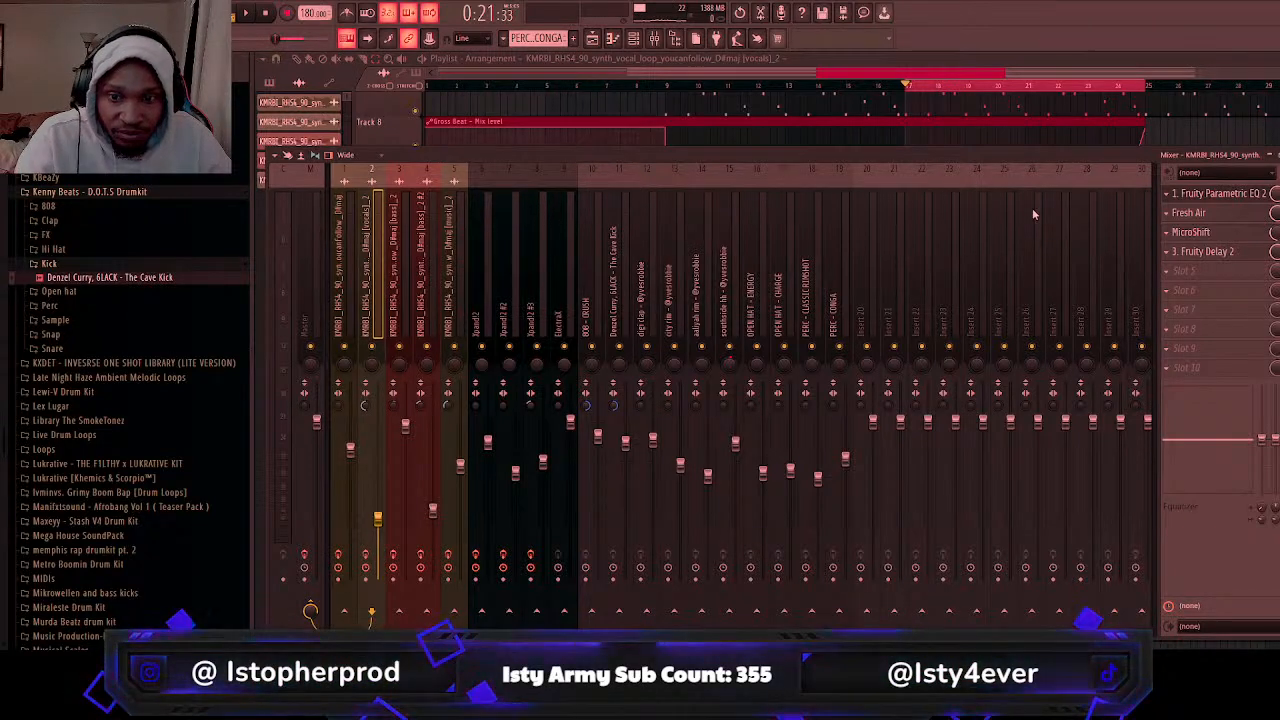
Step: Play the loop, add EchoBoy to the vocals track's fifth effect slot and set its echo style to Memory Man
click(246, 13)
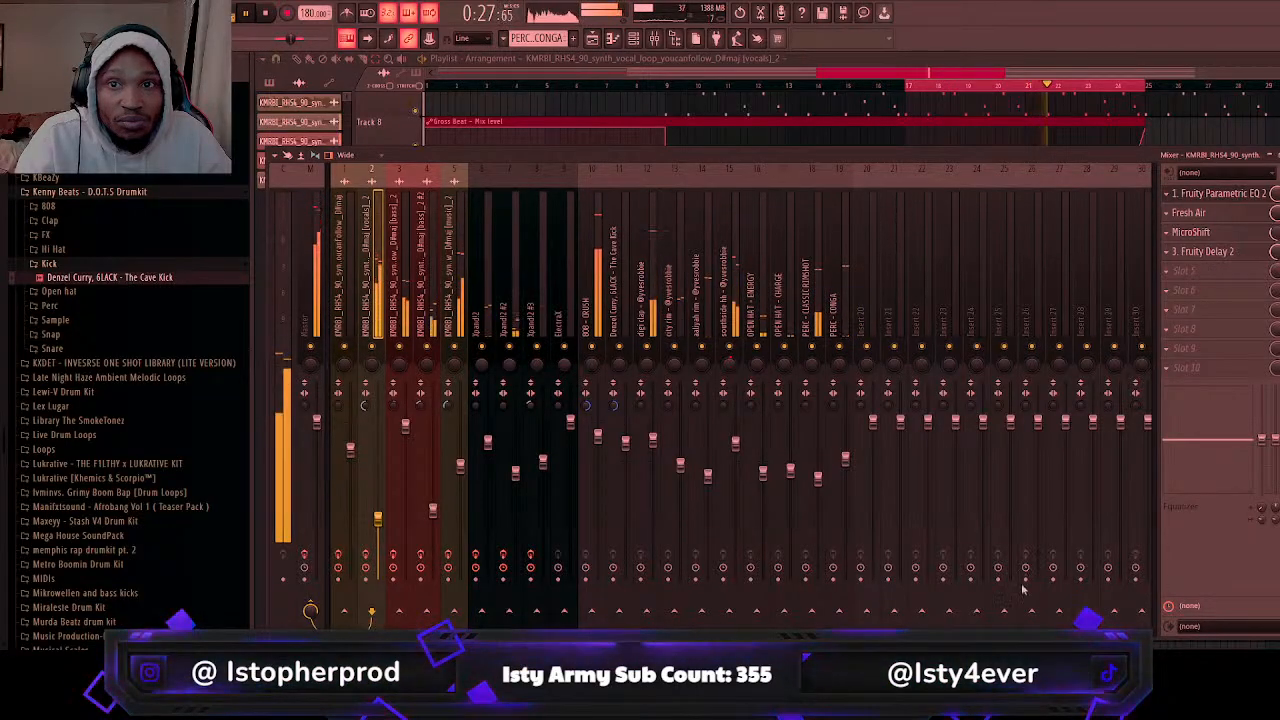
click(908, 166)
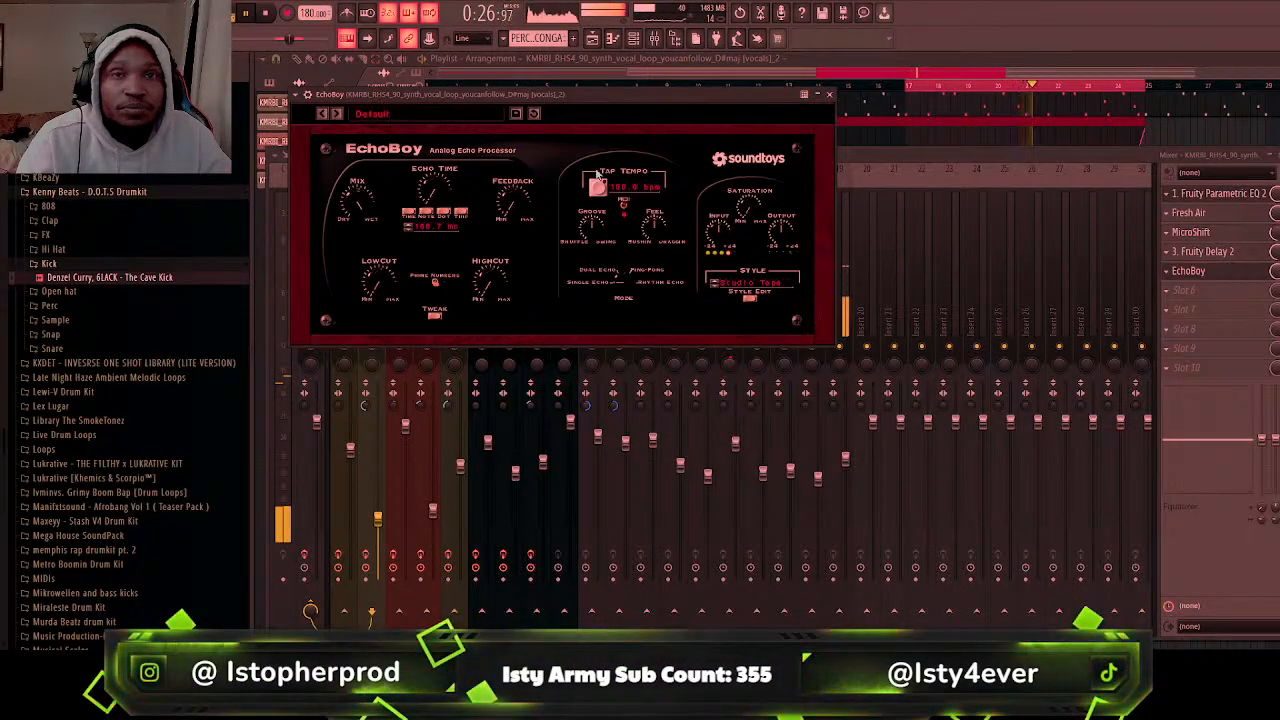
click(767, 289)
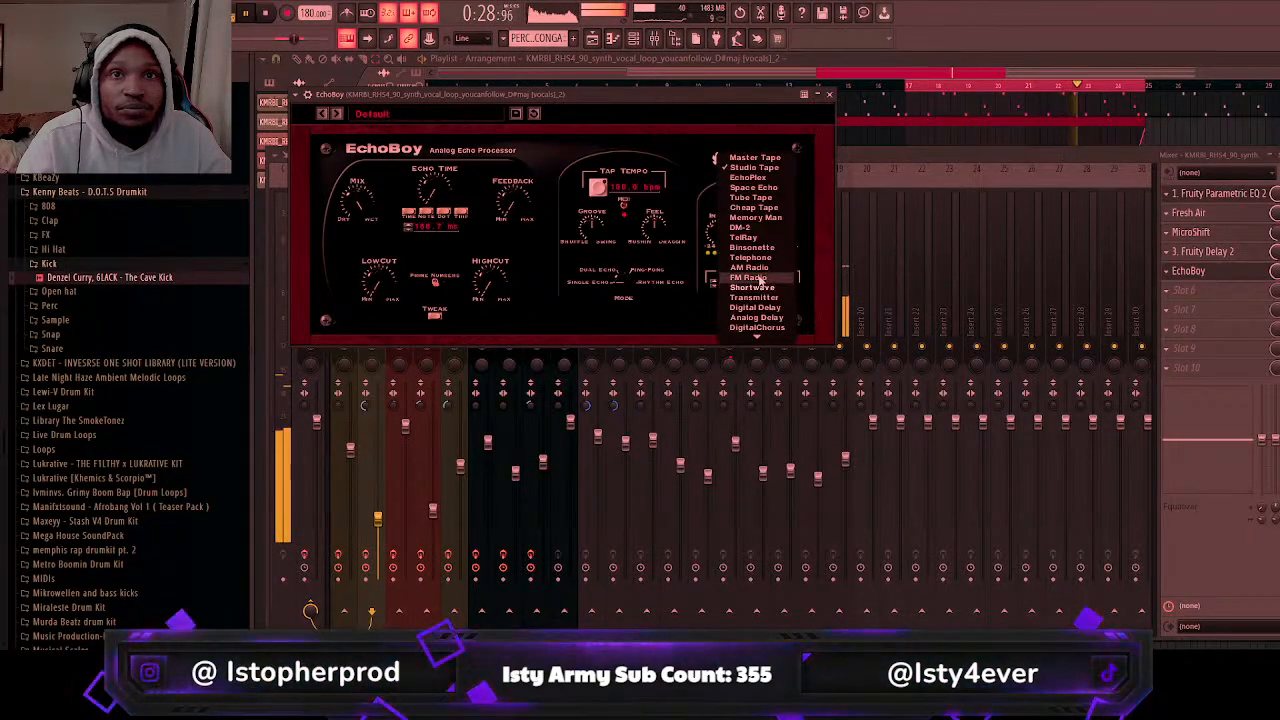
click(757, 284)
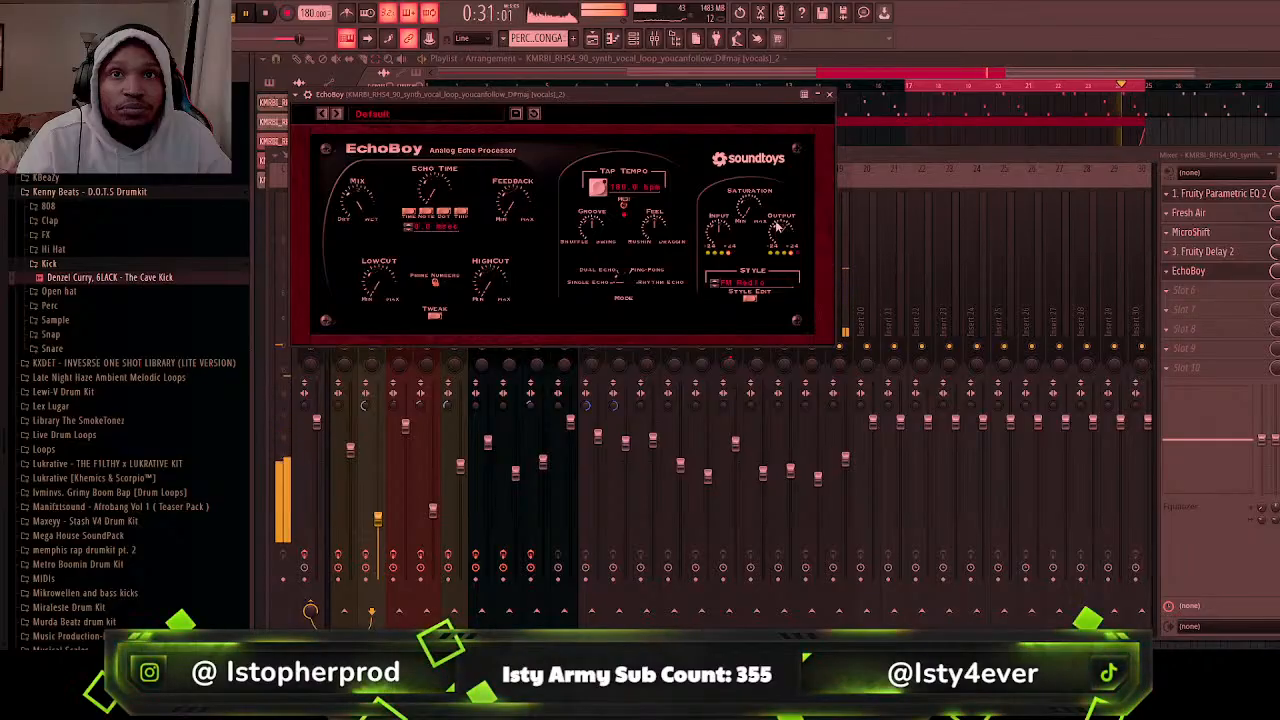
click(755, 283)
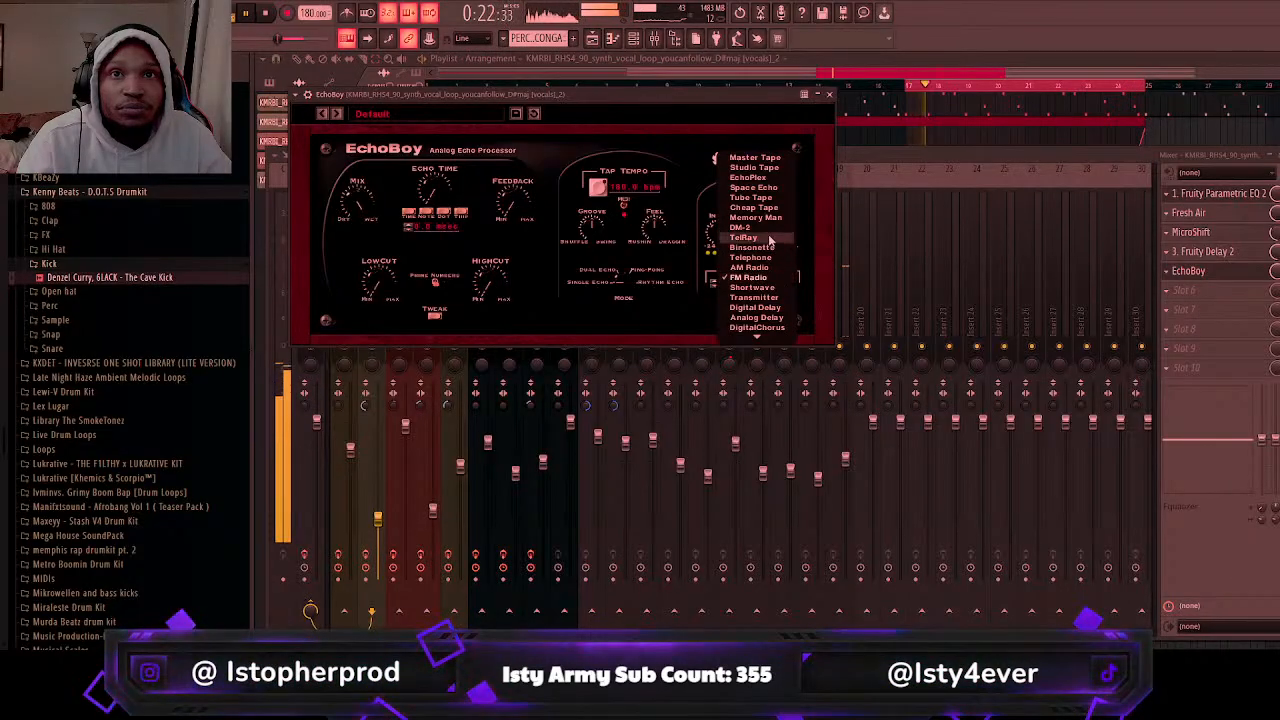
click(755, 217)
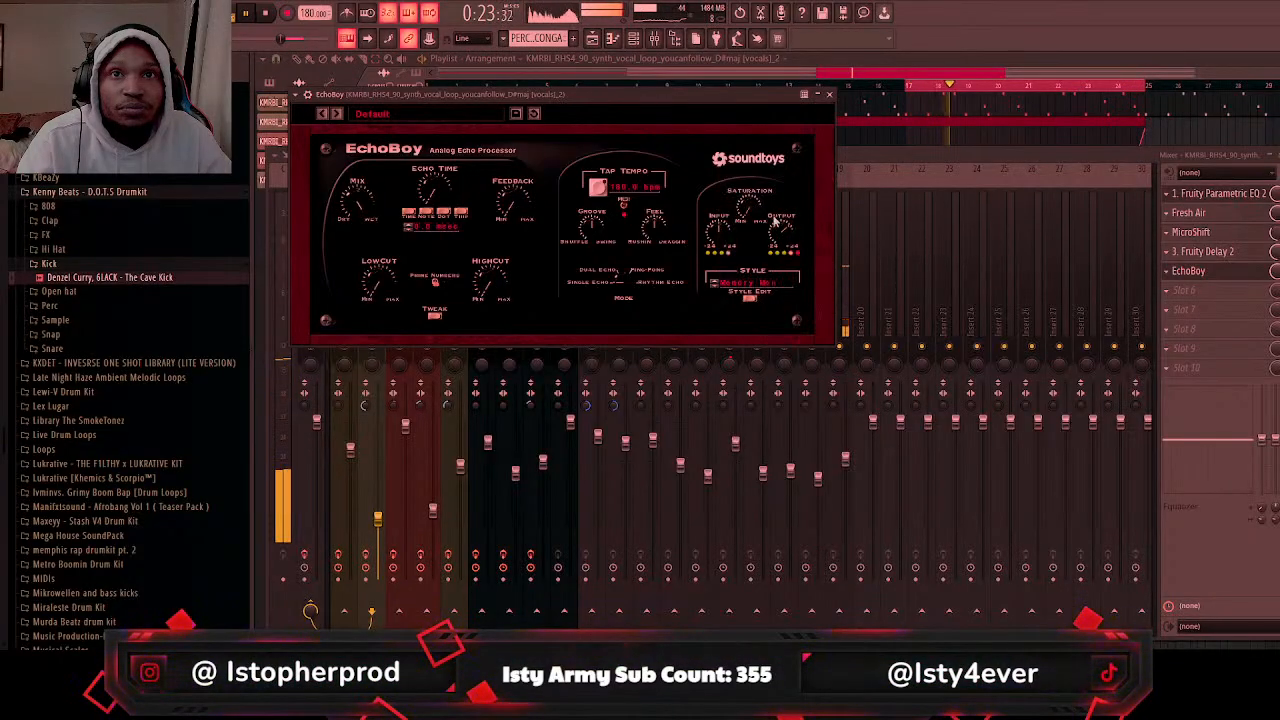
click(829, 95)
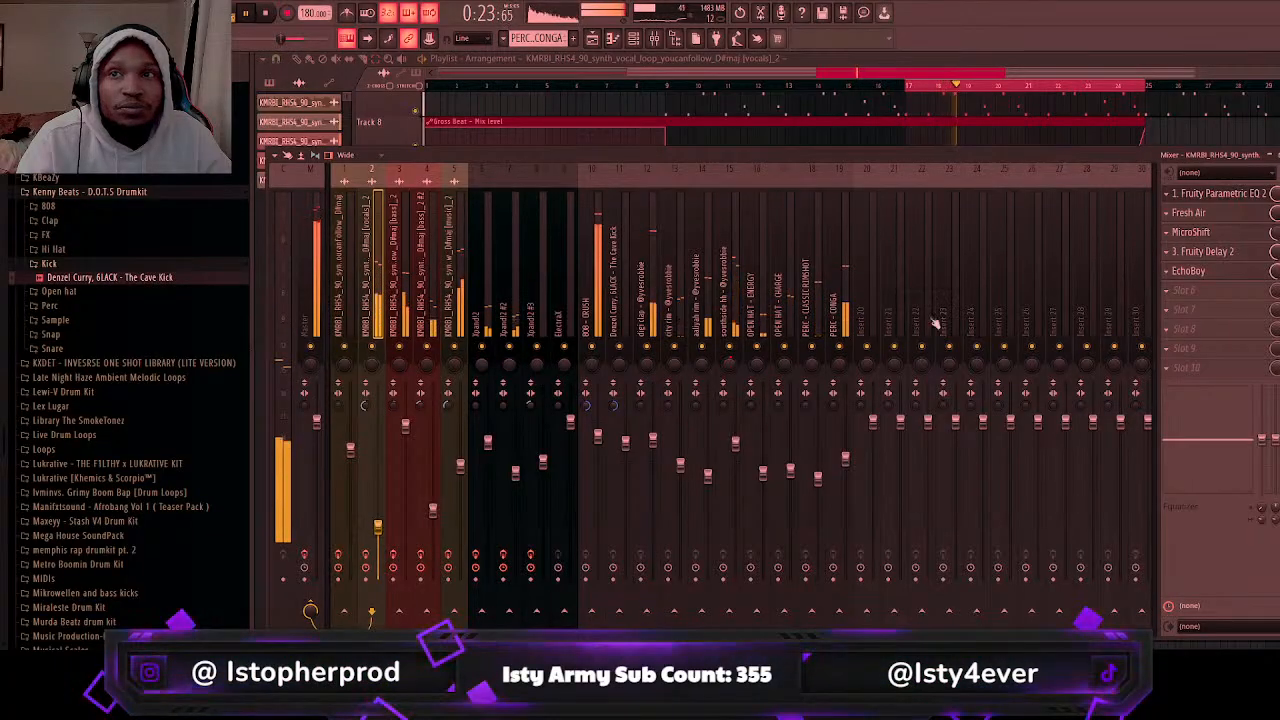
Step: Add HalfTime to the vocals track with a 1/2 loop length, a 16 Bars fade-in and the mix at about 59%
click(880, 407)
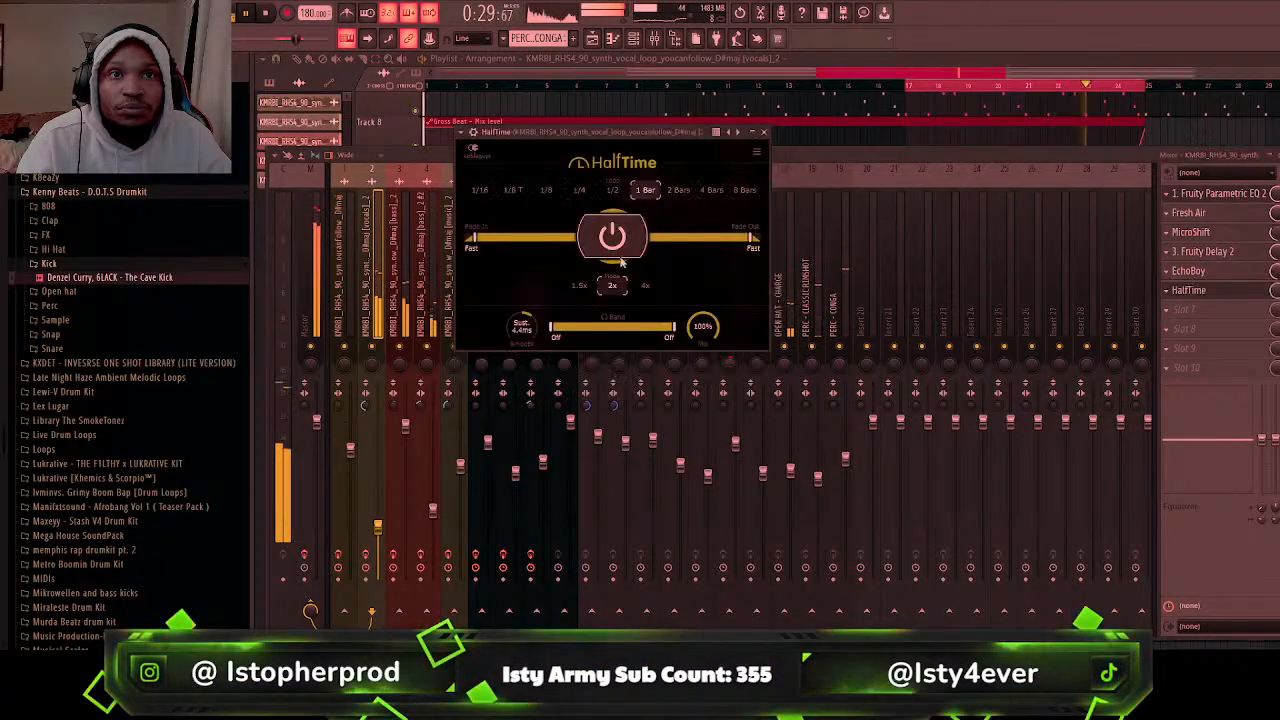
click(612, 190)
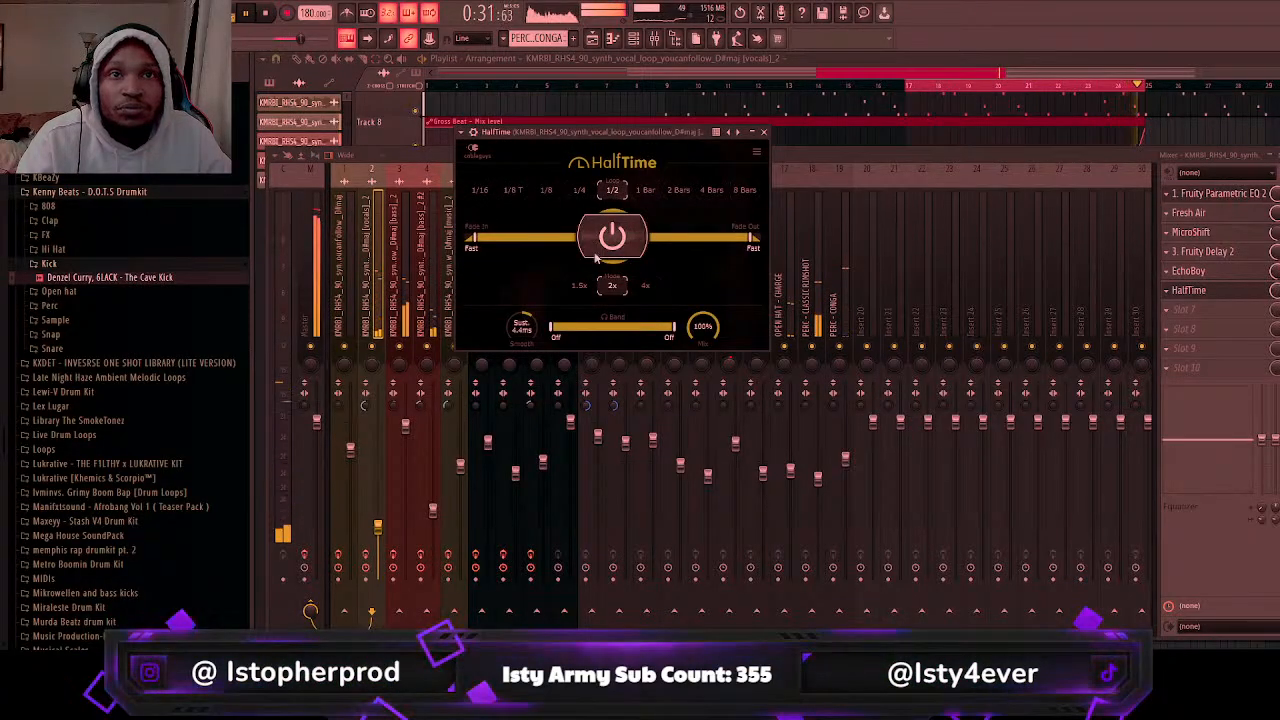
drag(538, 237, 570, 237)
drag(703, 326, 703, 371)
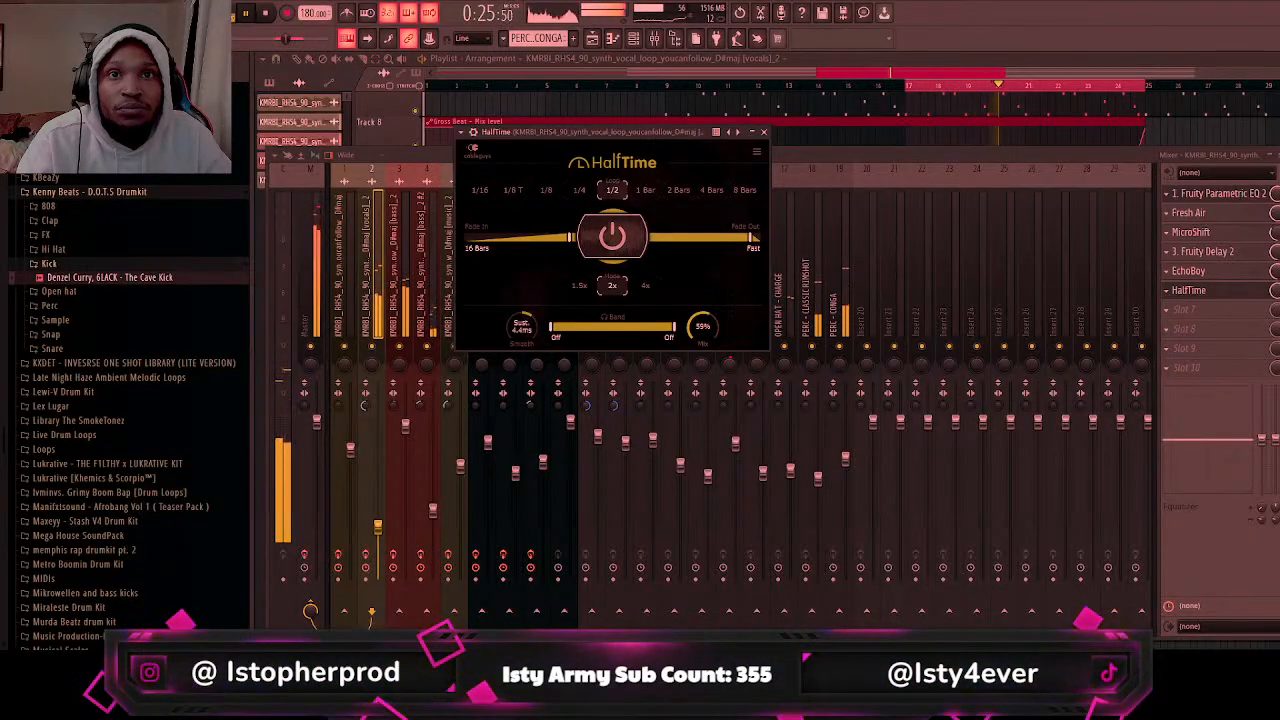
Step: Reselect bars 17 to 25 as the playlist loop region and return to the mixer to hear the processed vocals
click(1274, 290)
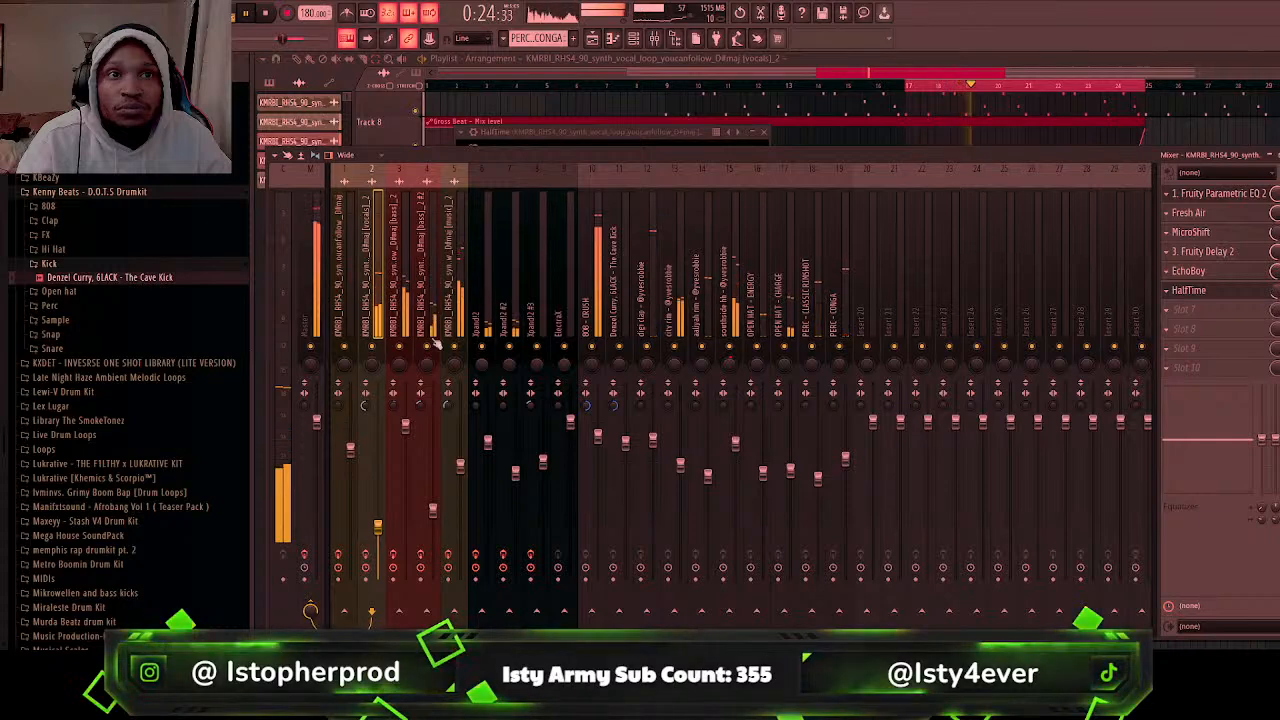
click(925, 97)
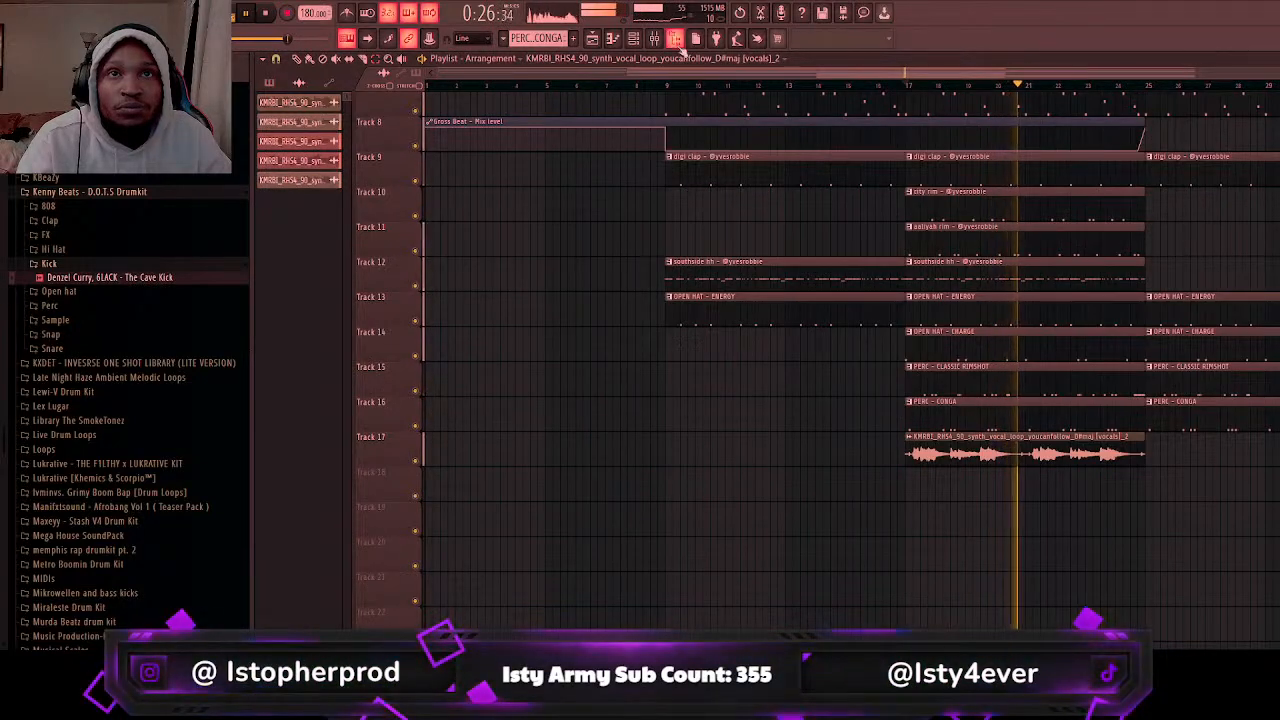
double_click(907, 88)
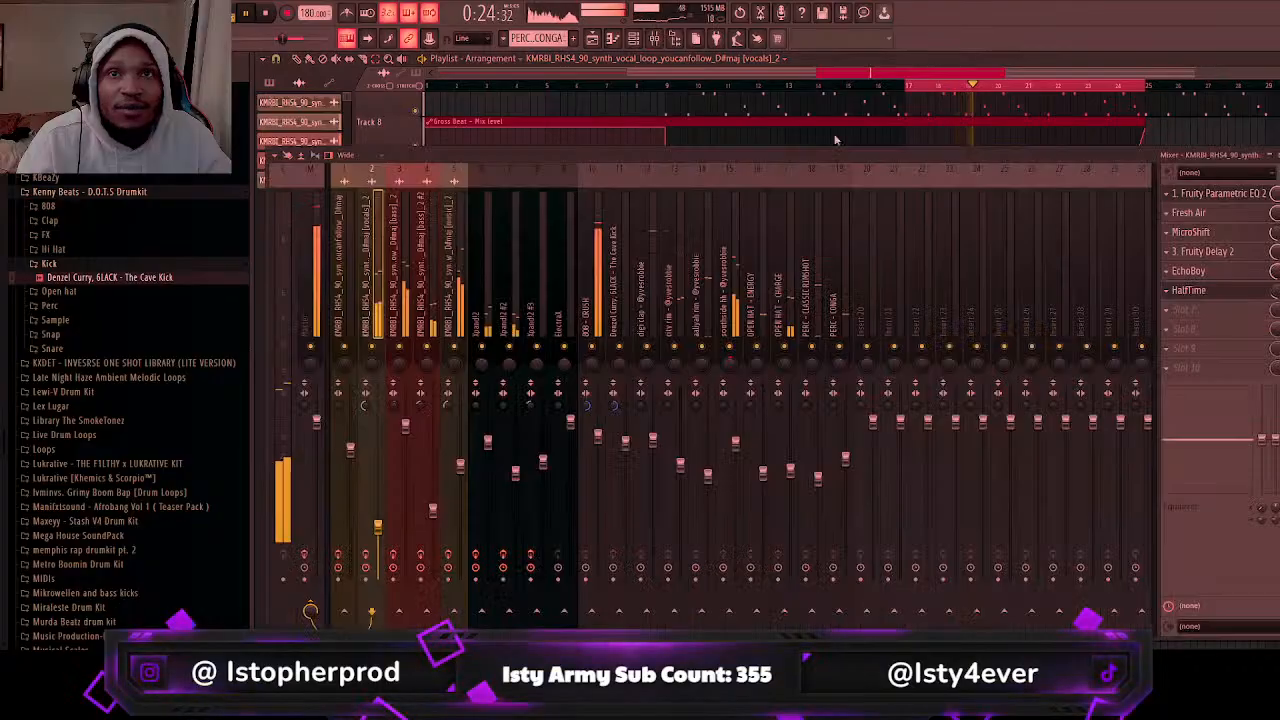
key(F9)
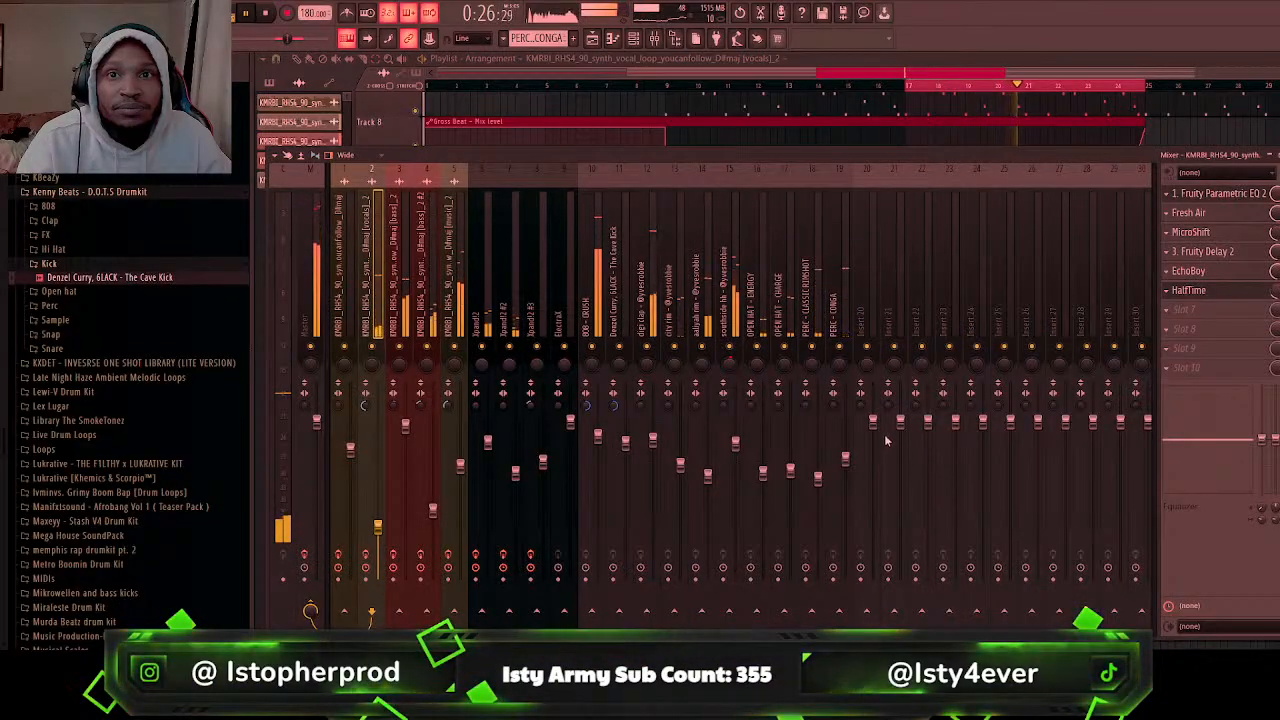
Step: Add LFOTool to the vocals track's seventh effect slot with a rising ramp shape, volume routing at -100, swing at -1 and smoothing at about 82
click(1184, 310)
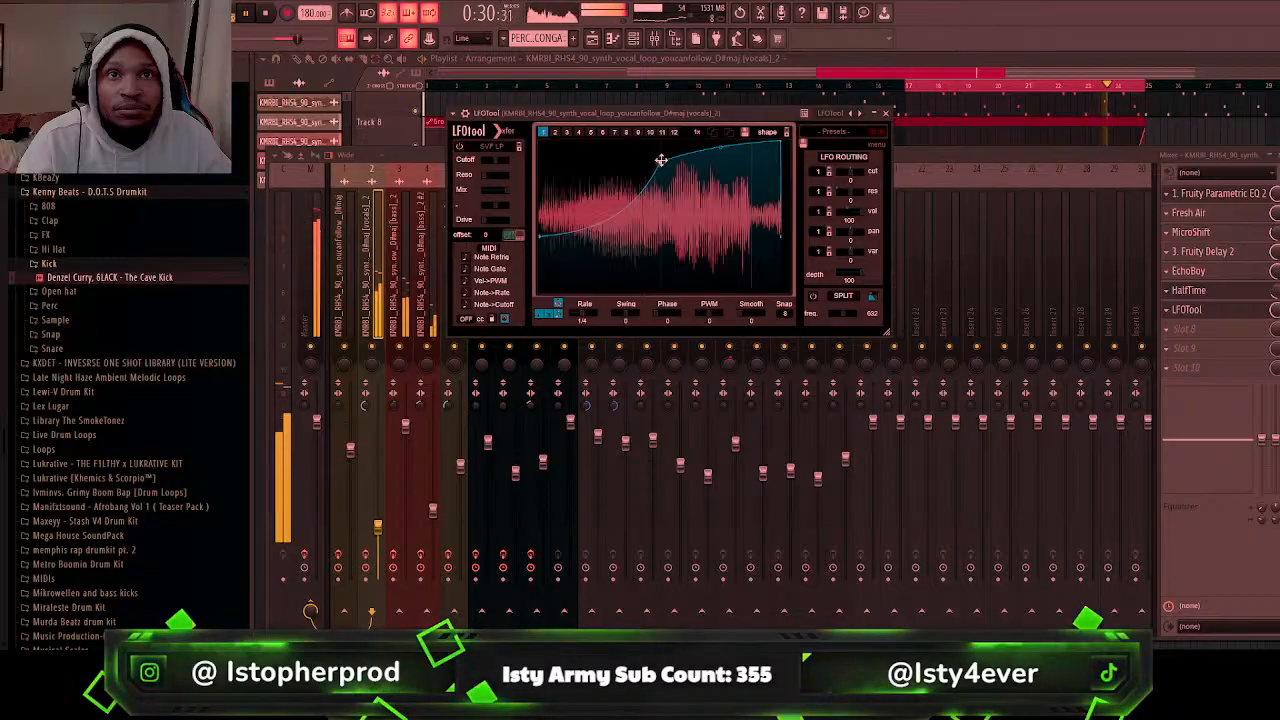
drag(661, 160, 660, 189)
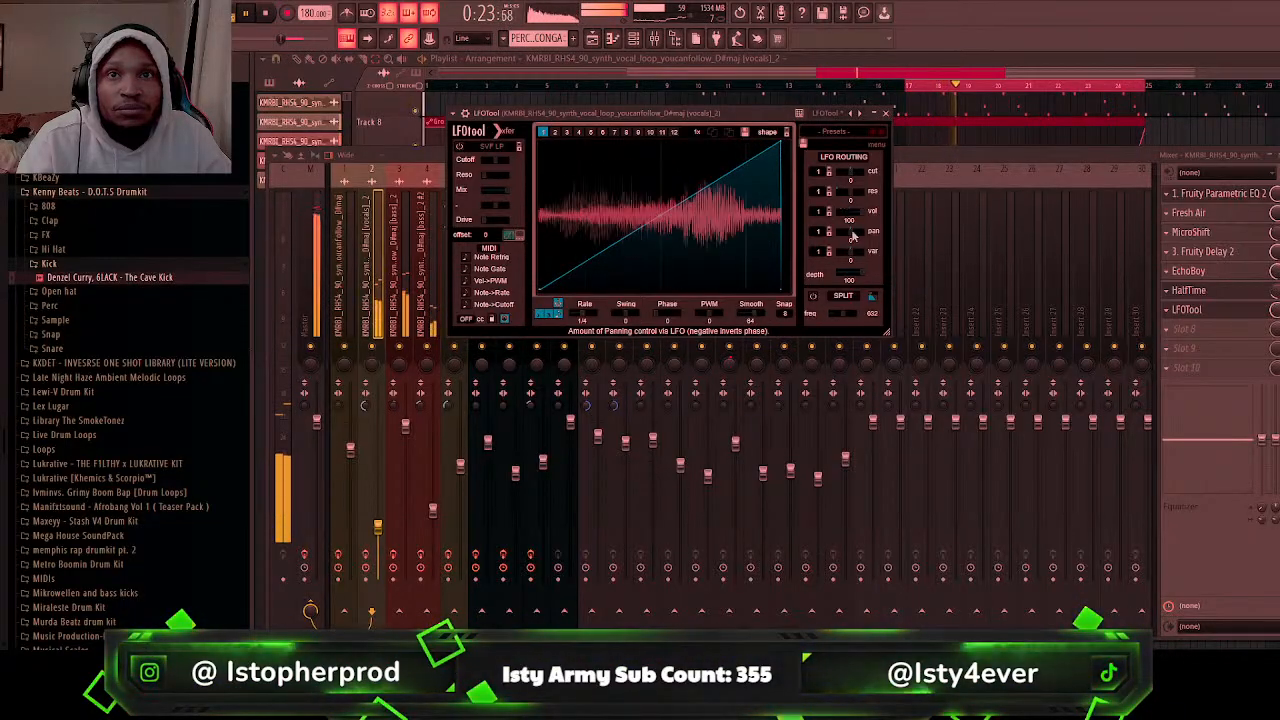
drag(857, 212, 837, 212)
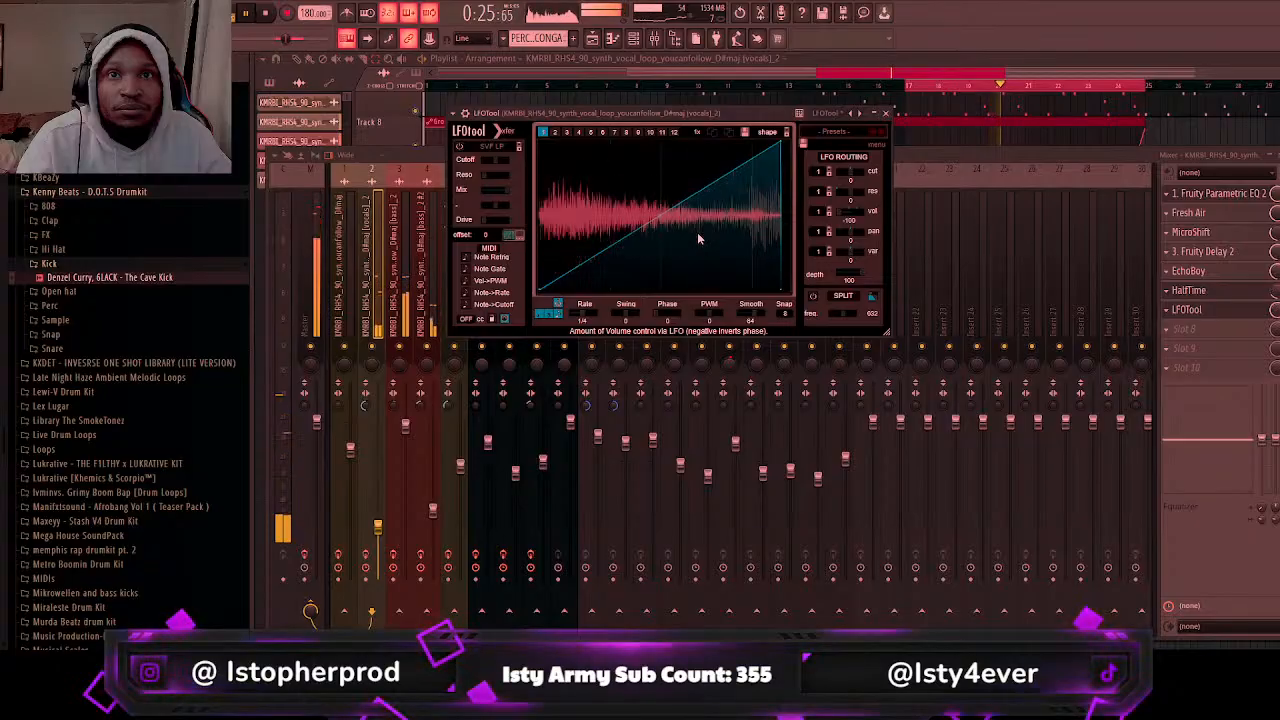
drag(654, 204, 677, 240)
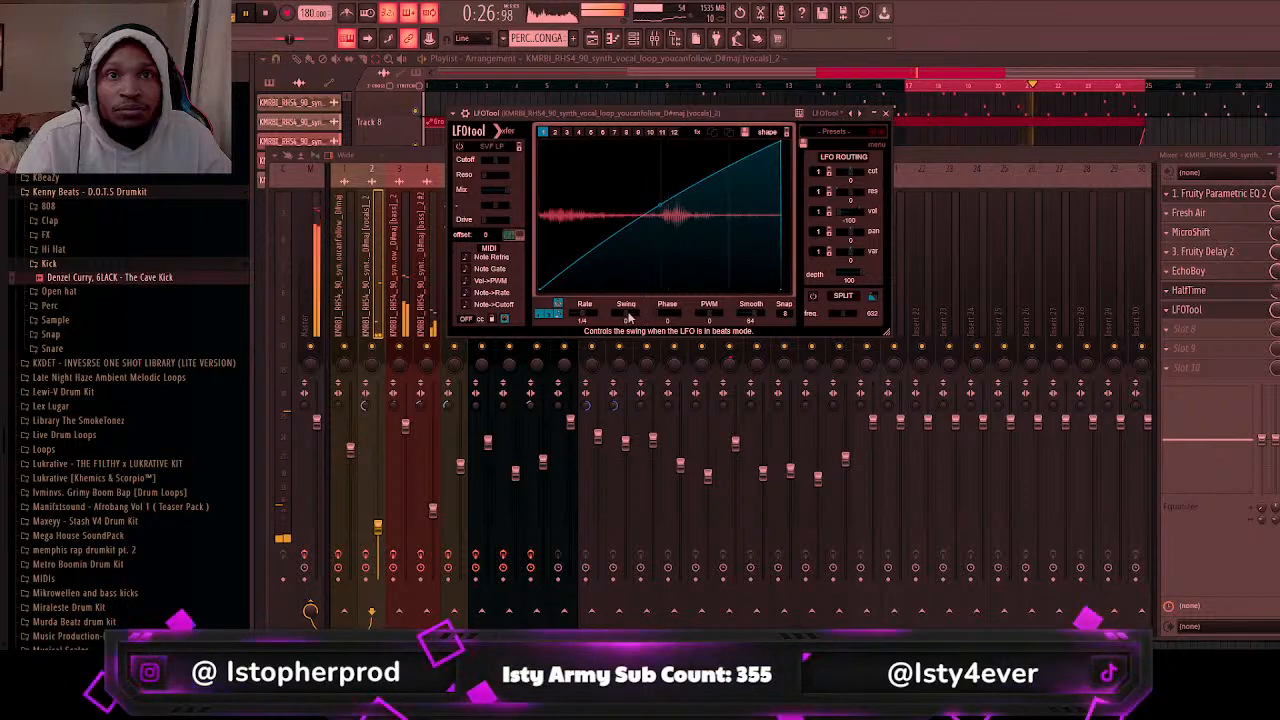
drag(634, 318, 647, 326)
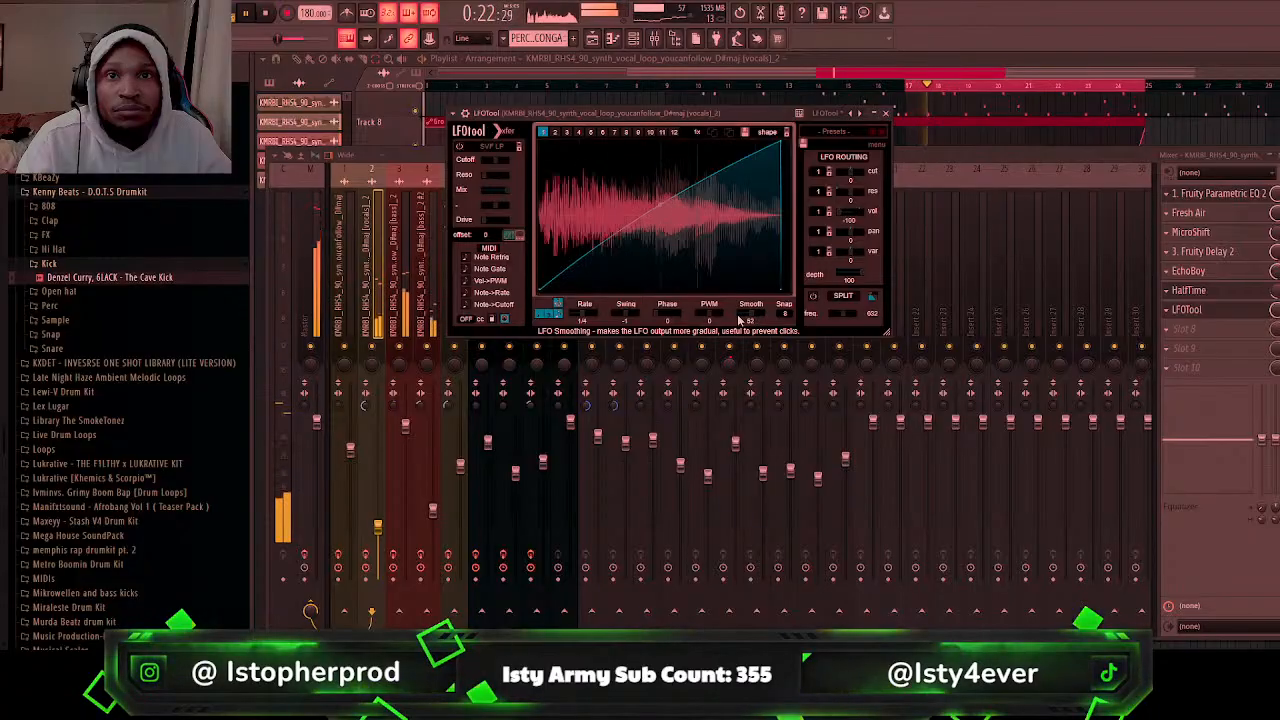
Step: Add Soundgoodizer to the vocals track's eighth effect slot and PanCake2 to its ninth slot
click(1140, 347)
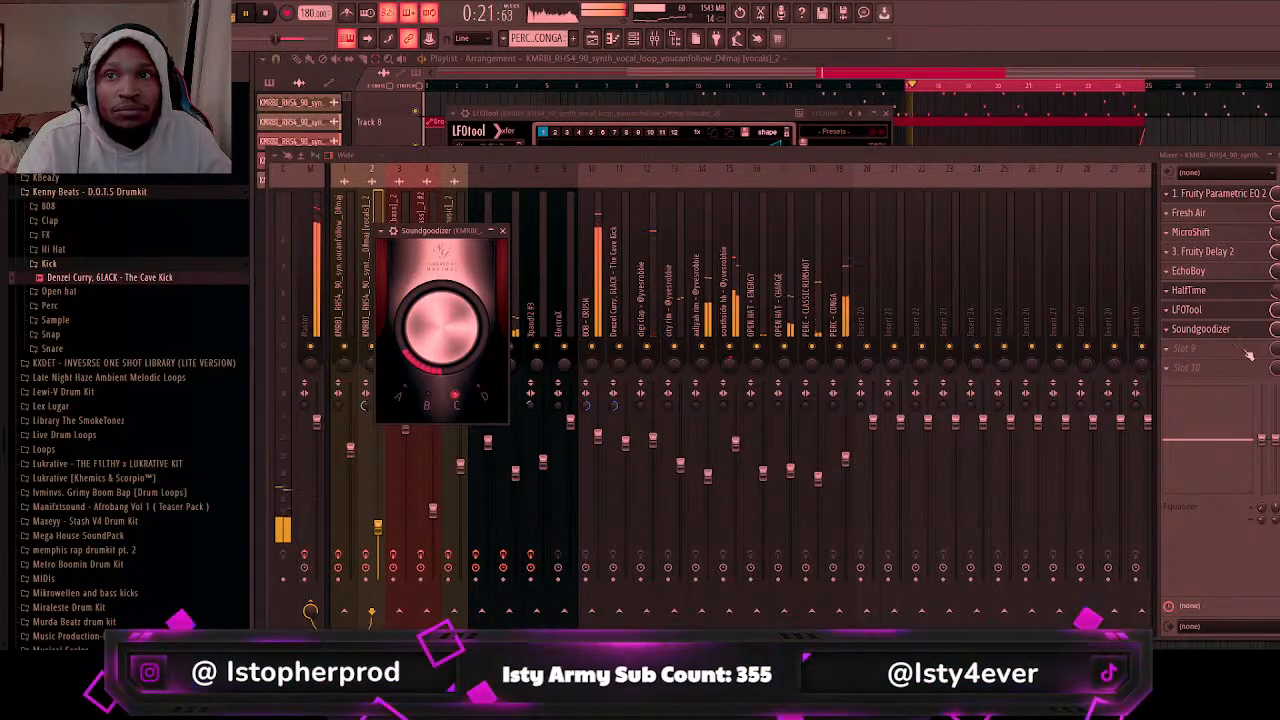
click(1206, 351)
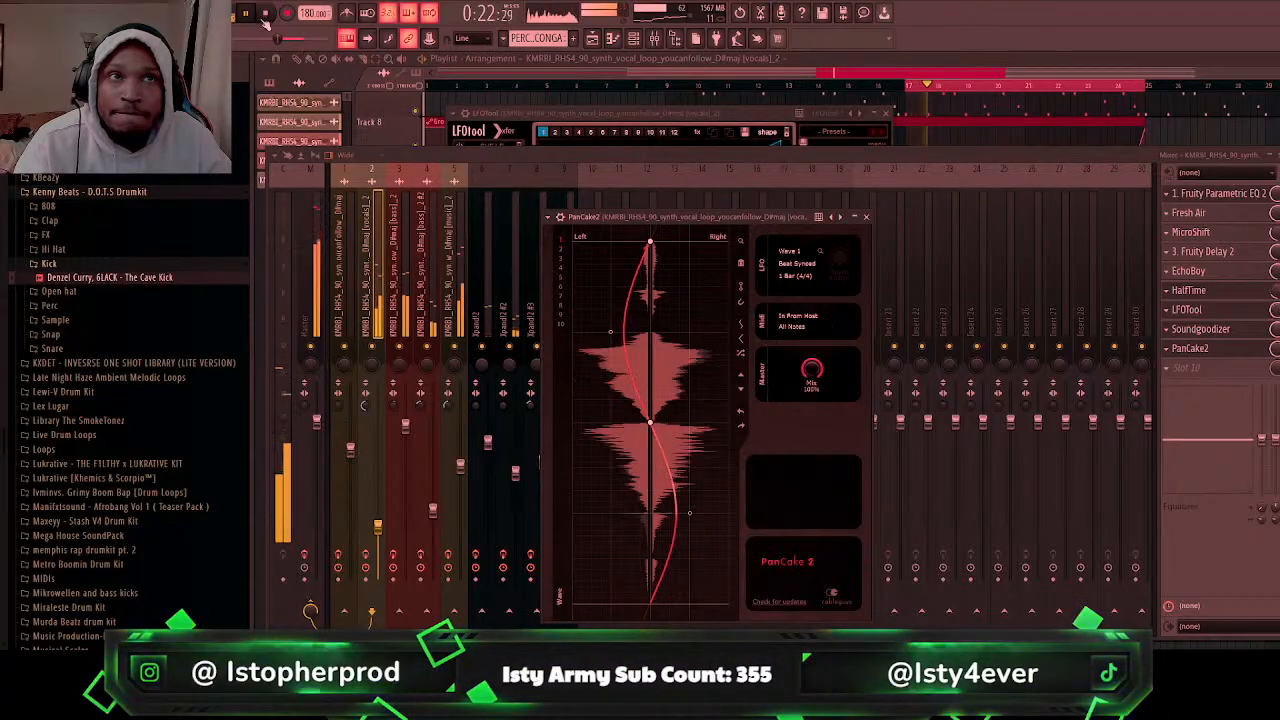
Step: Stop playback, clear the loop region, and play the full arrangement from bar 1
right_click(1092, 88)
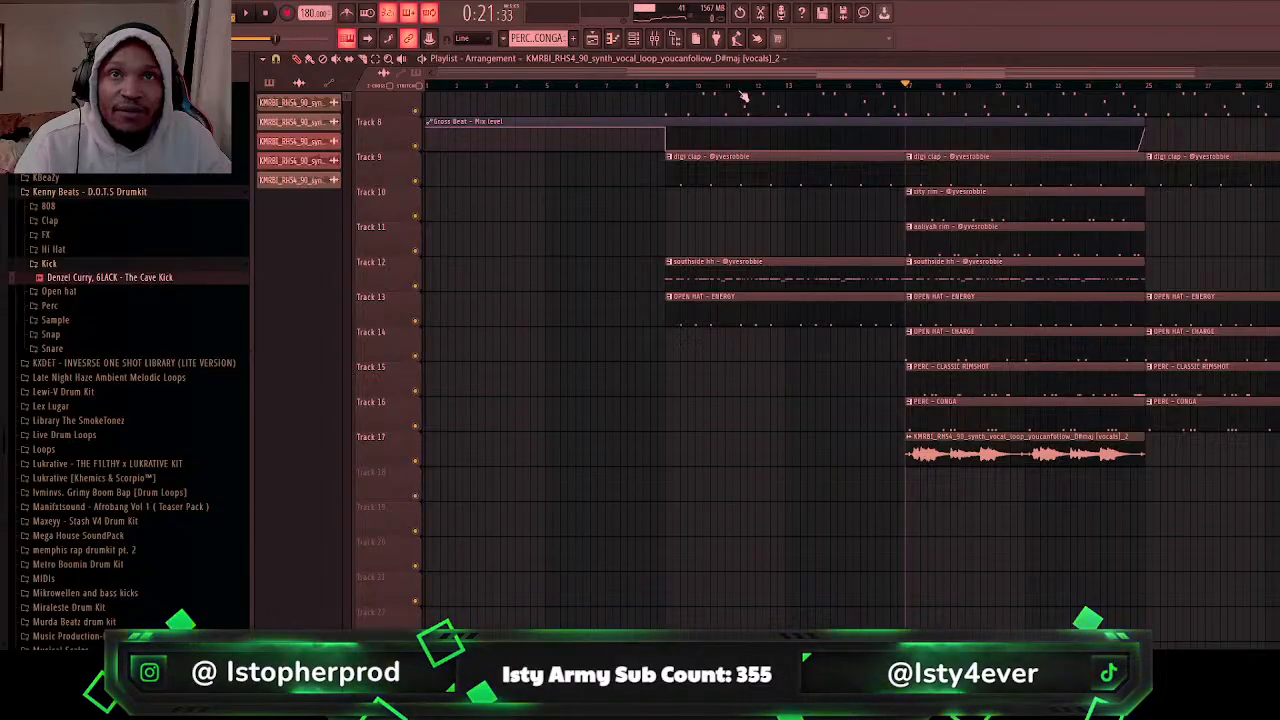
click(428, 90)
scroll(830, 218, up, 5)
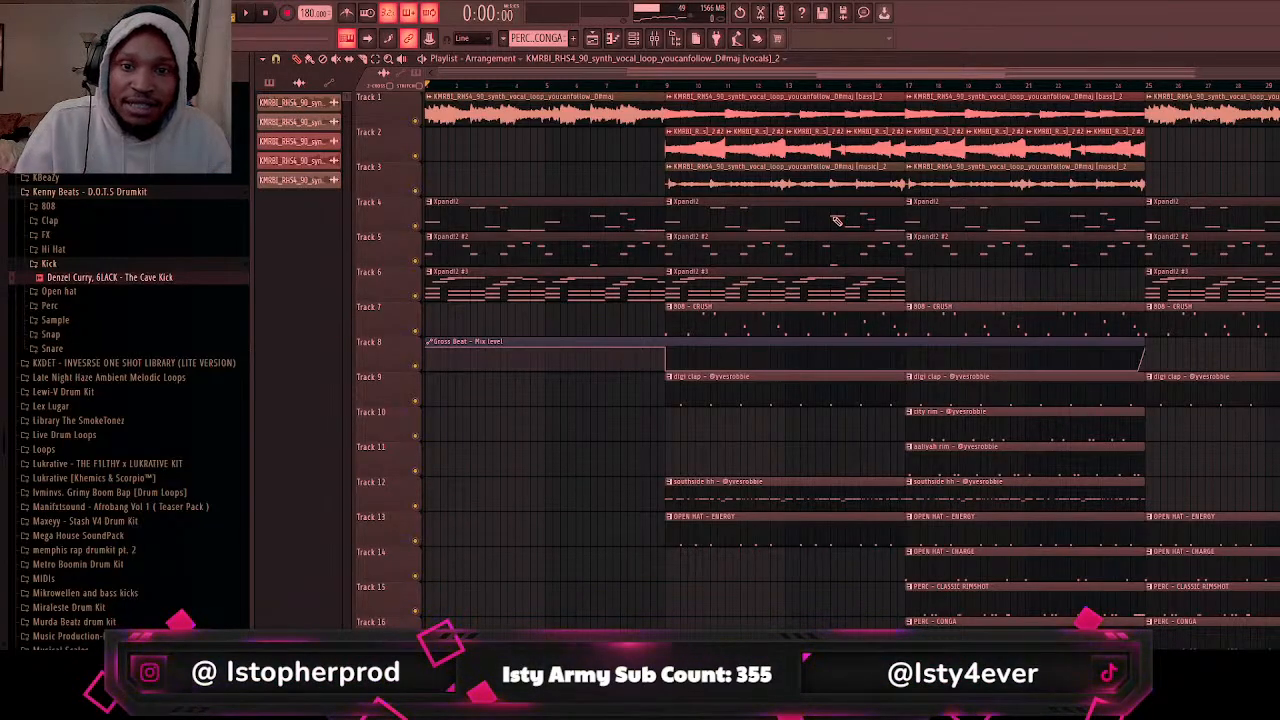
click(250, 14)
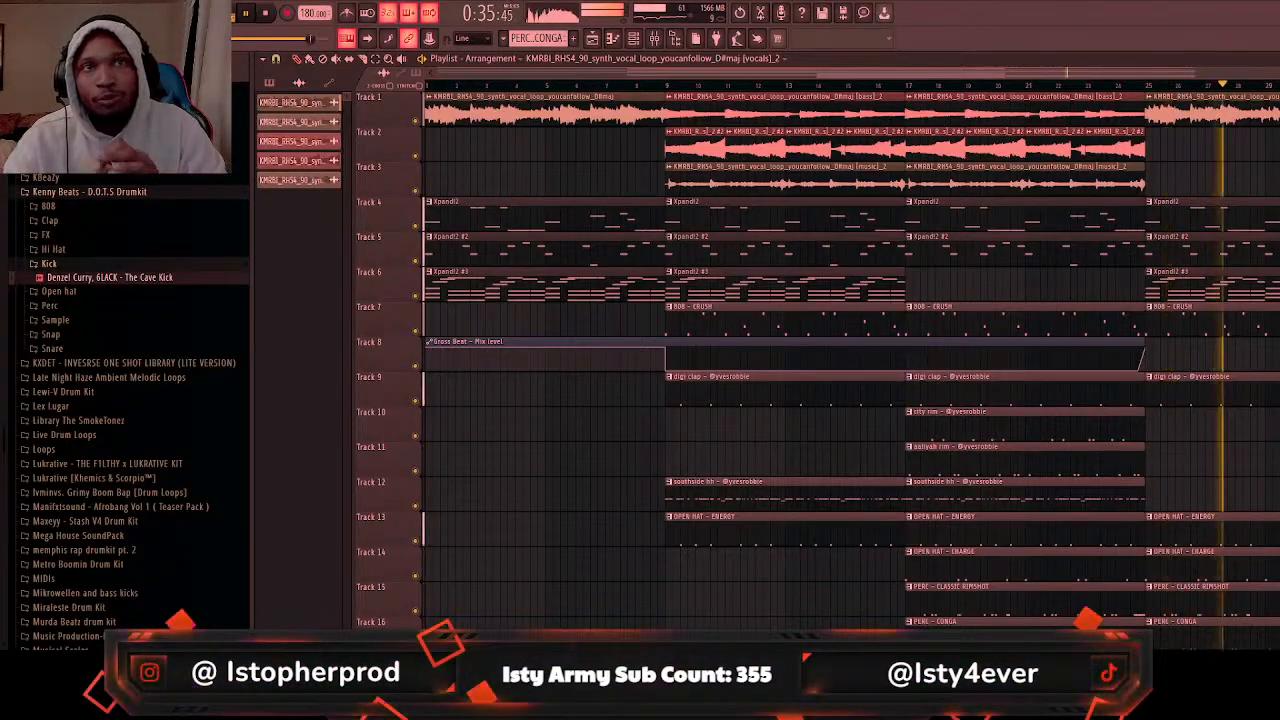
click(266, 14)
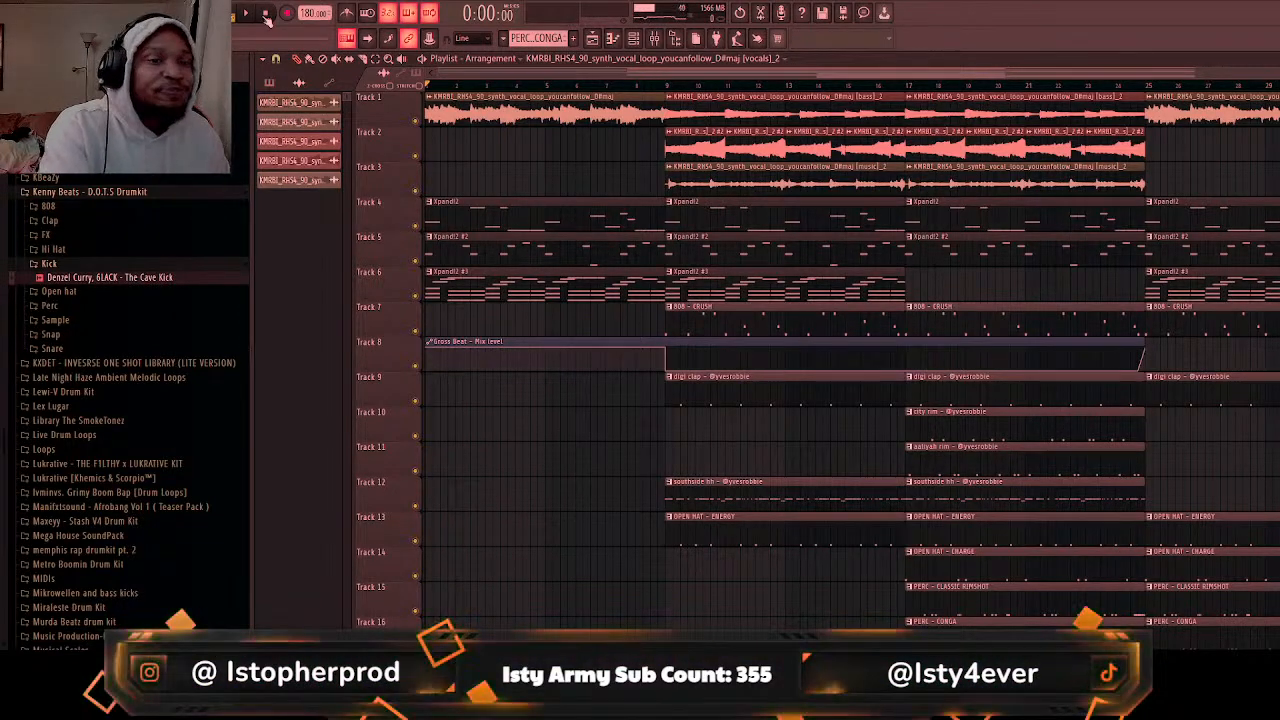
Step: Replay the arrangement from the start and review how the intro, the drop and the Track 17 vocals play together
key(space)
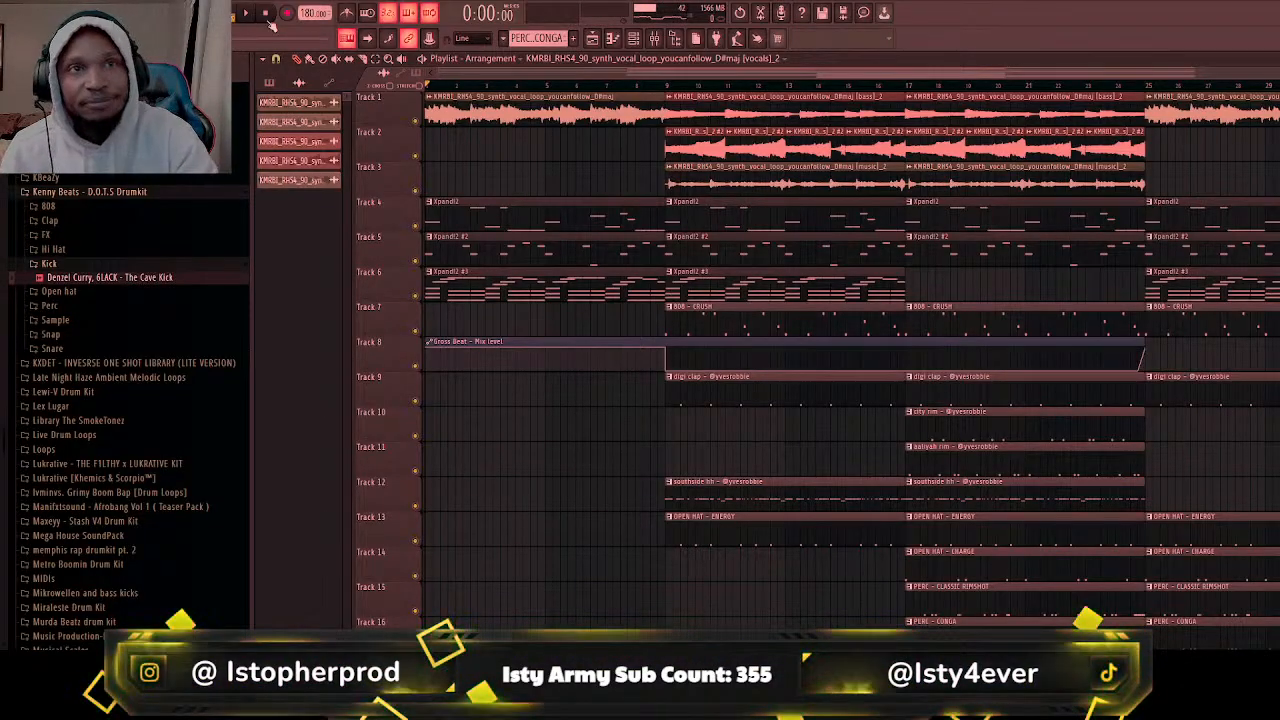
key(space)
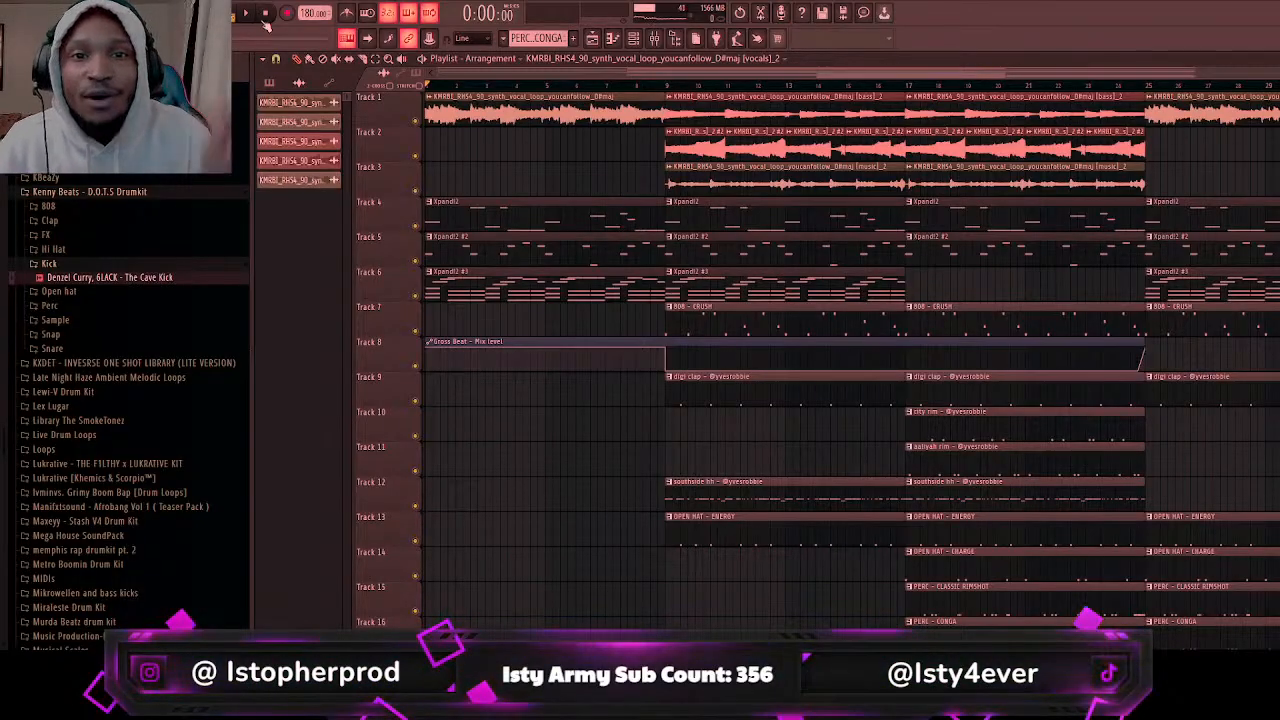
key(space)
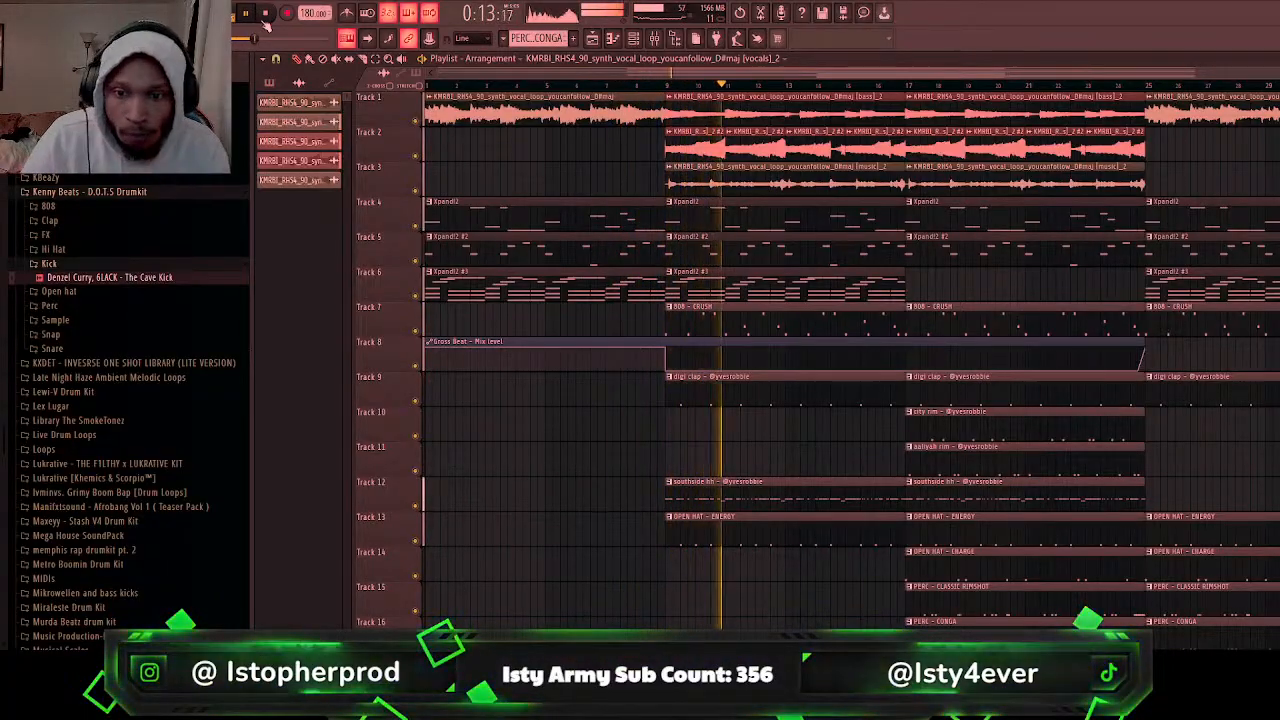
click(265, 17)
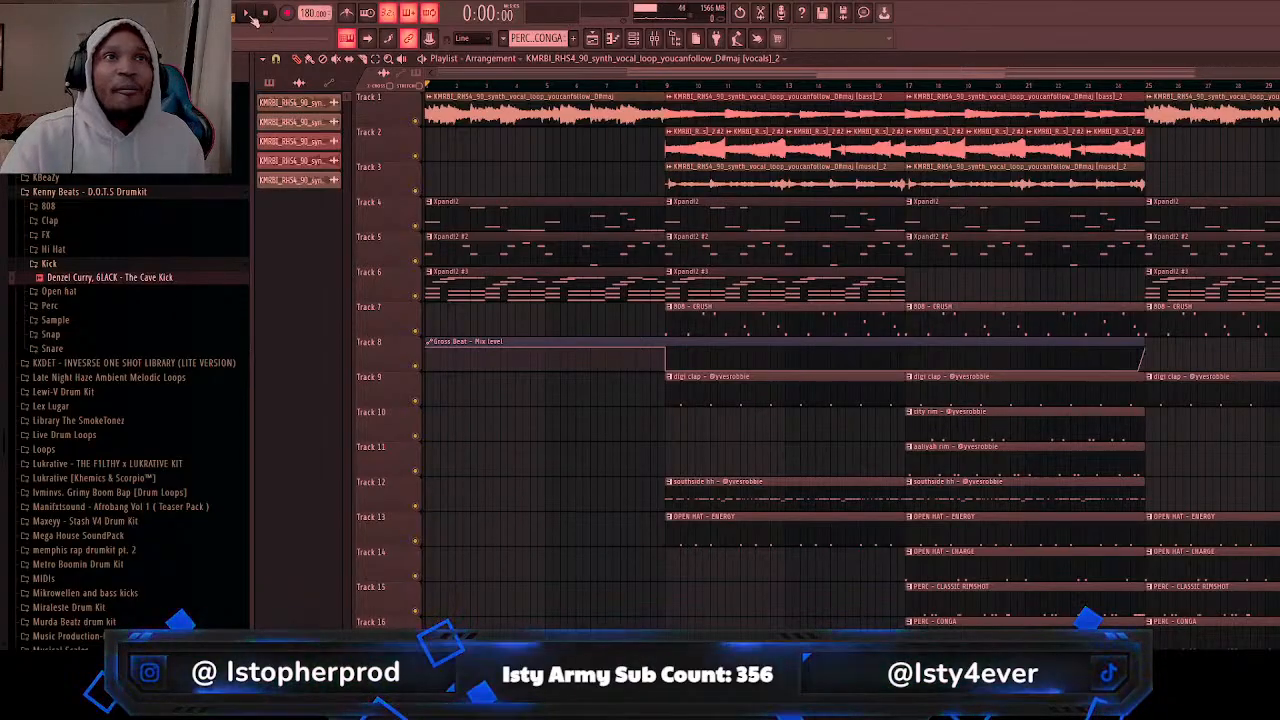
click(247, 14)
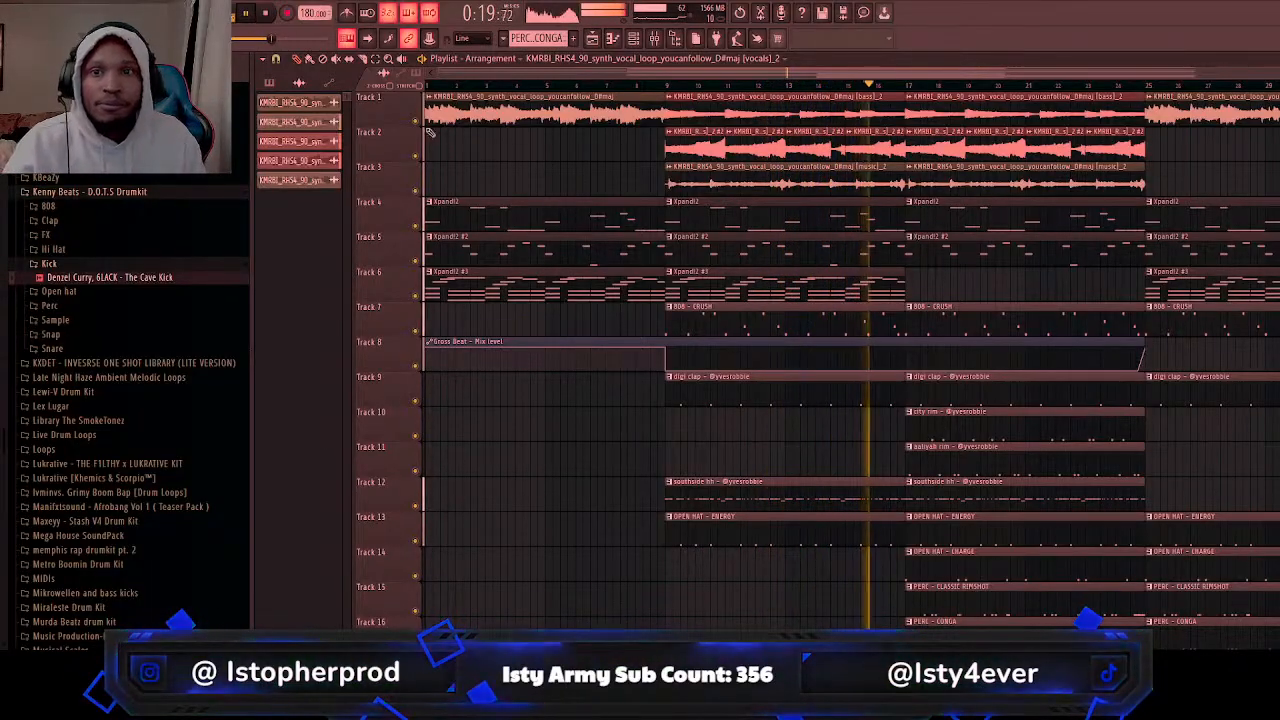
scroll(1158, 569, down, 3)
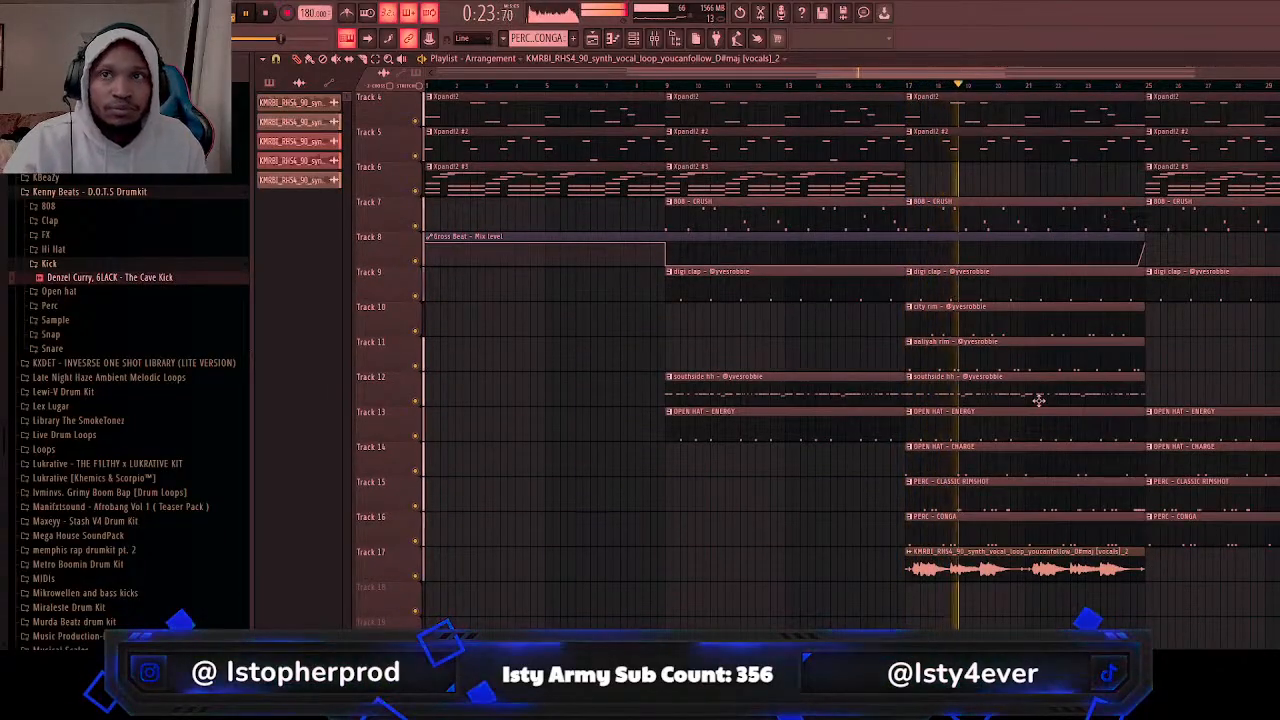
scroll(1039, 399, up, 3)
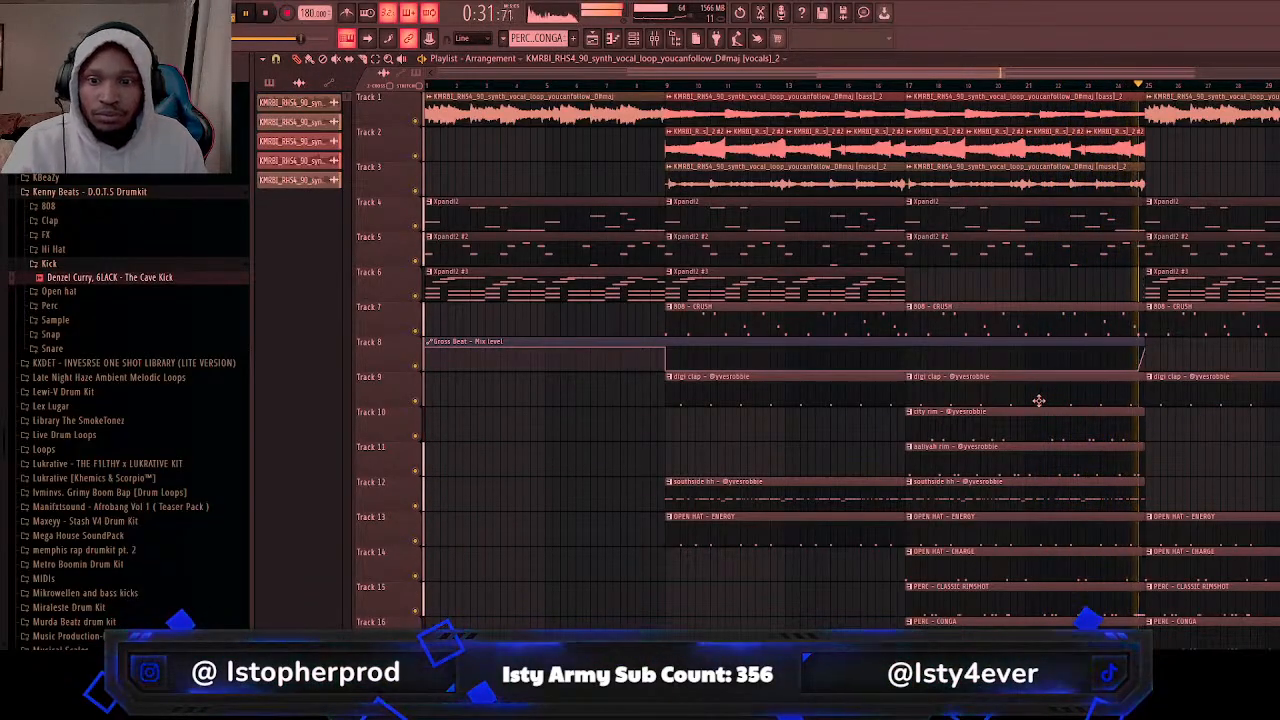
click(267, 12)
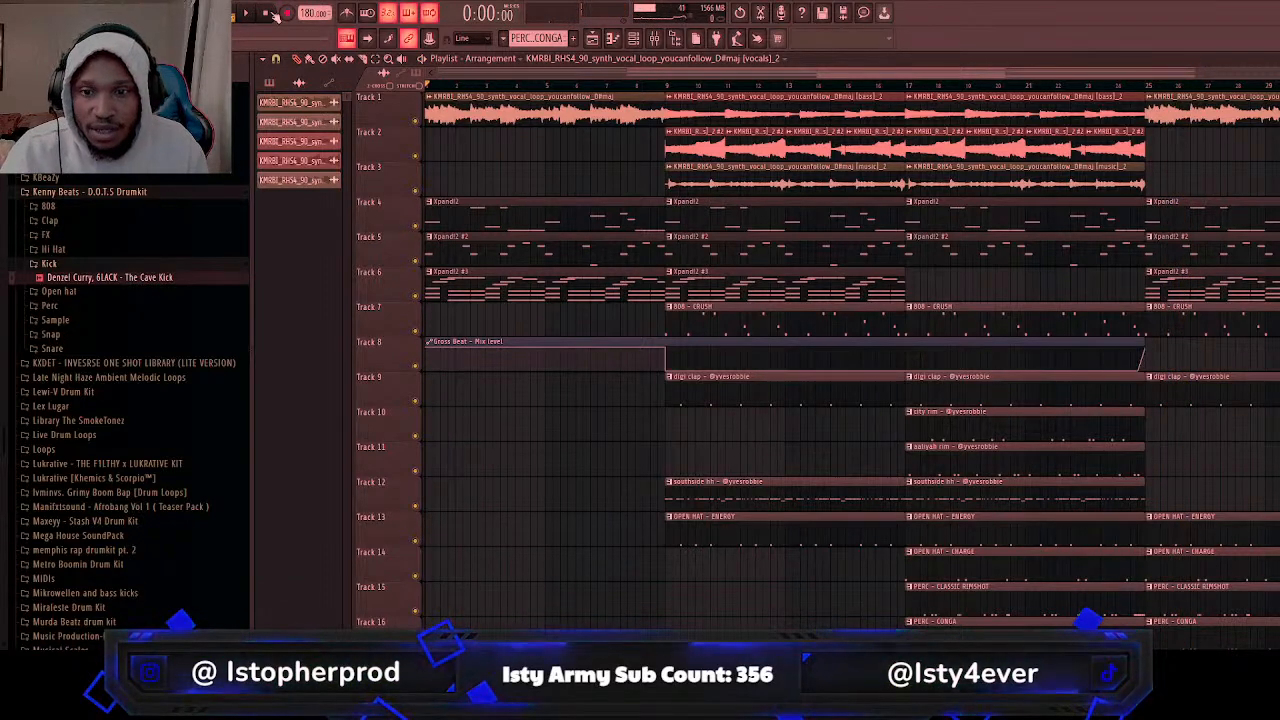
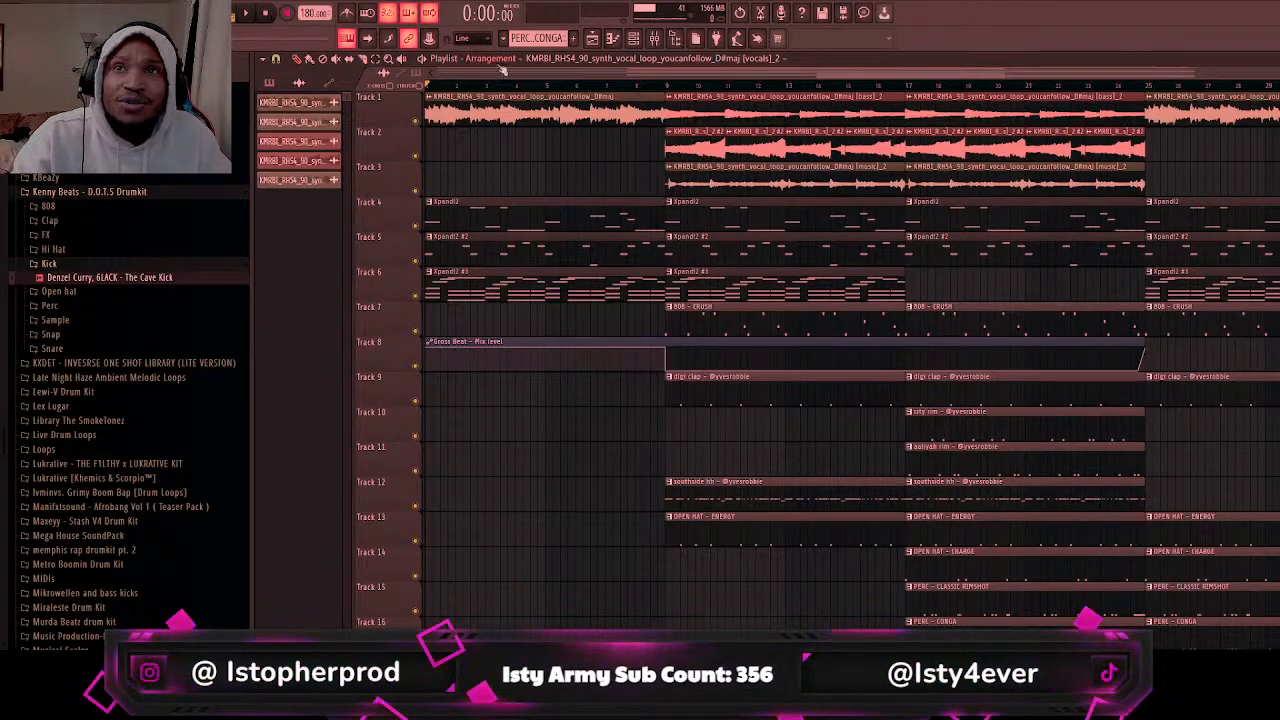
Step: Fit the whole arrangement in the playlist view and play it from the beginning
scroll(850, 360, down, 2)
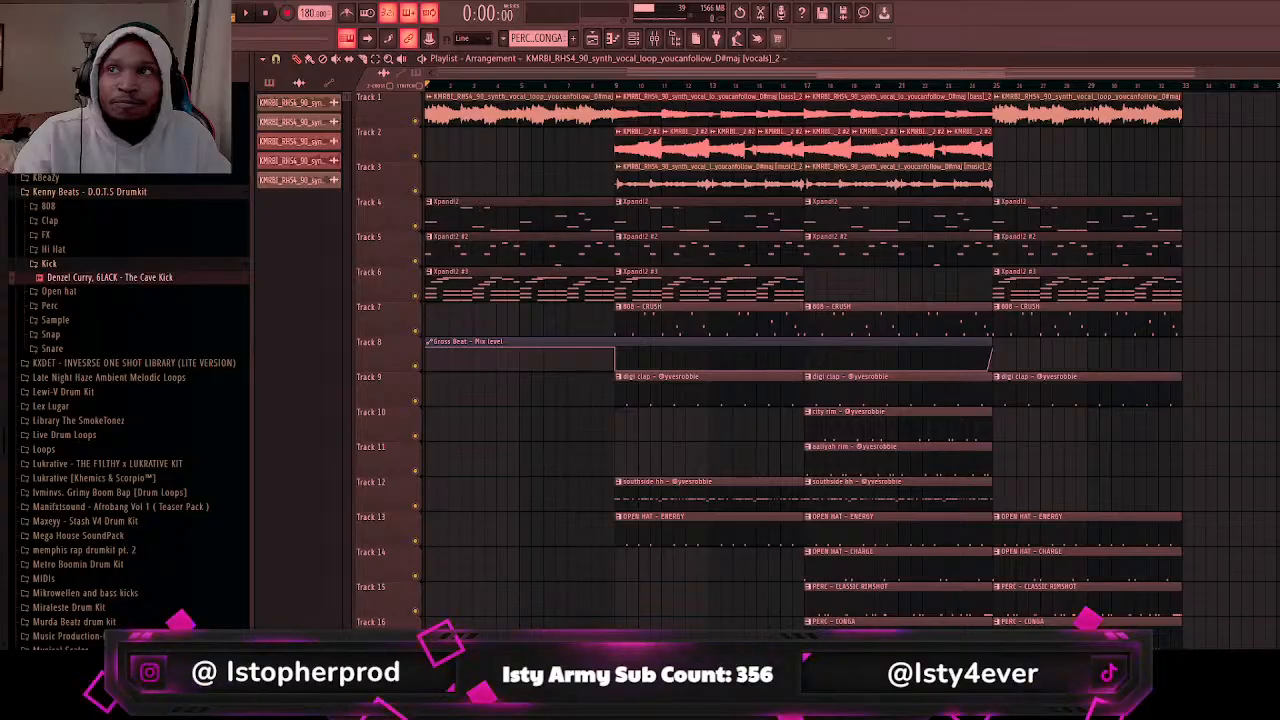
drag(1246, 62, 1193, 60)
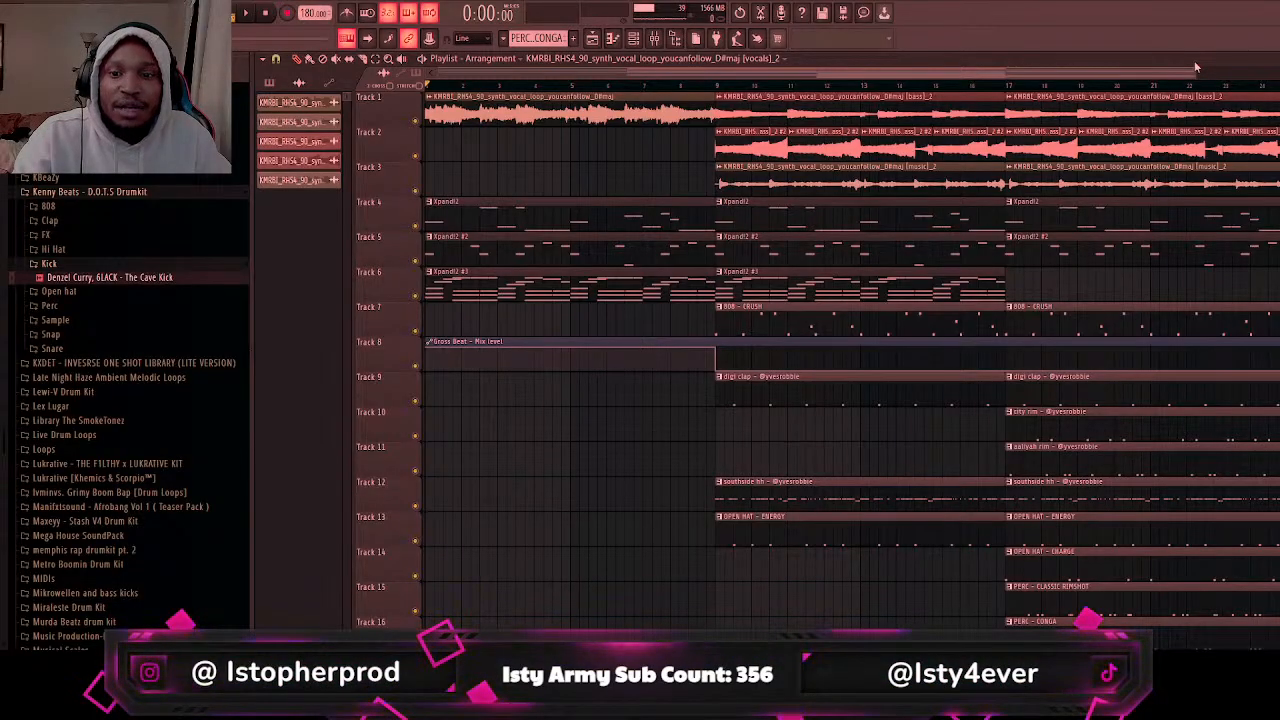
drag(1197, 72, 1273, 72)
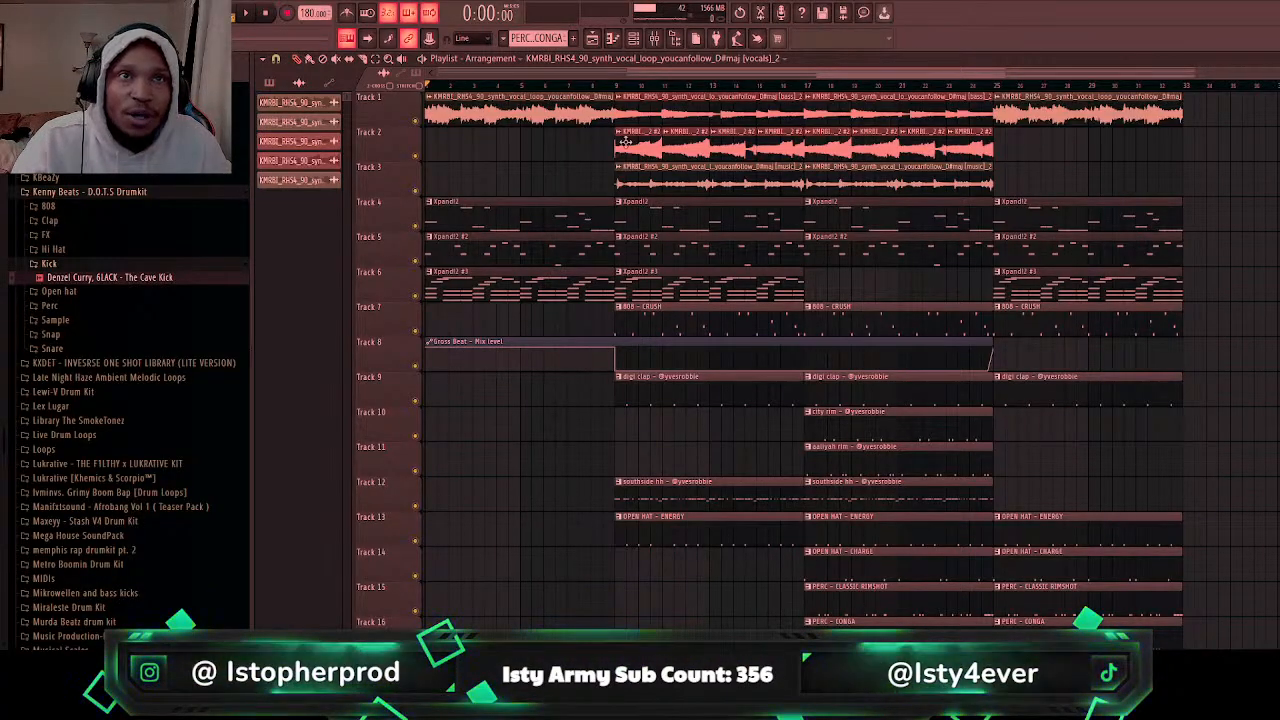
click(249, 14)
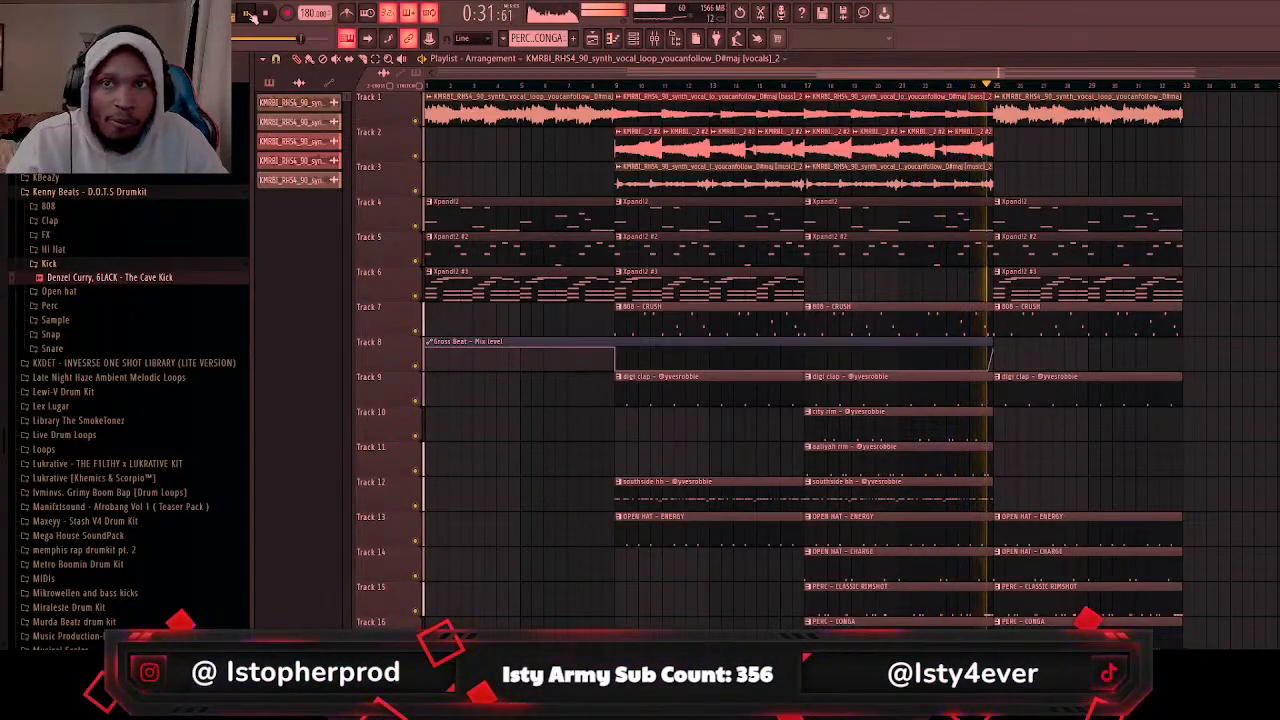
click(264, 14)
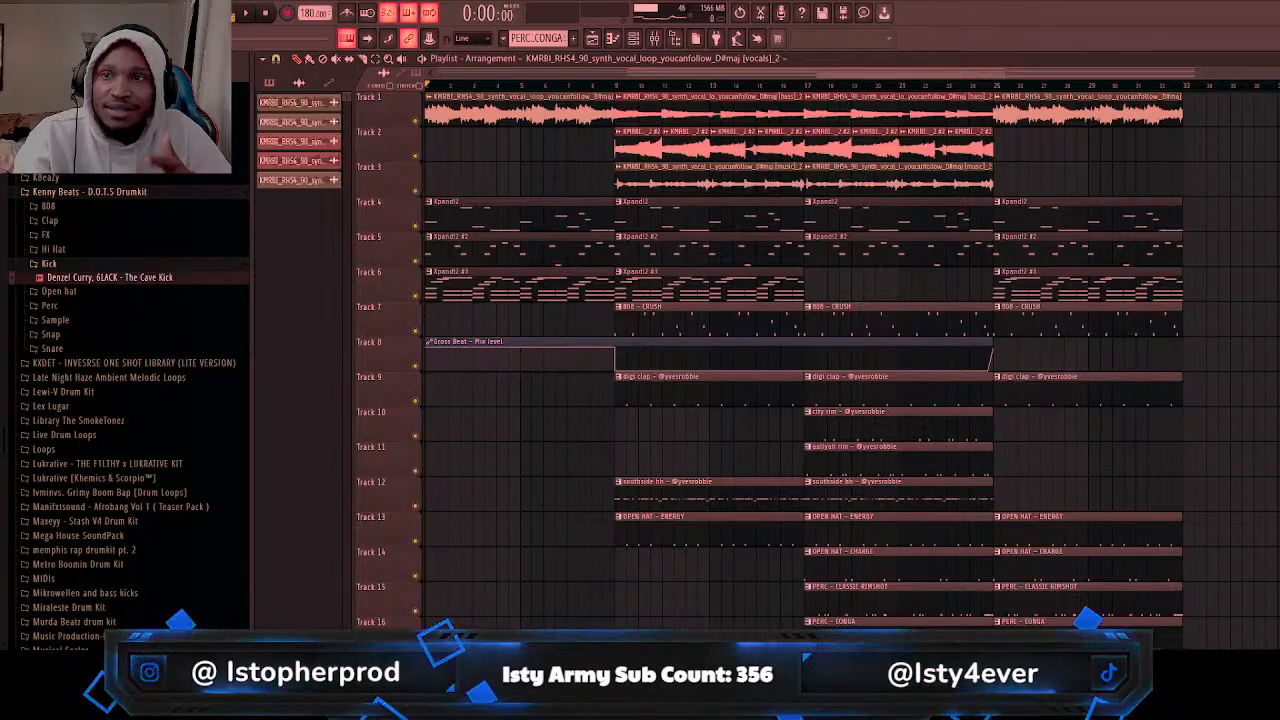
Step: Switch to Discord, look through the server's general and welcome channels, and return to FL Studio
key(alt+Tab)
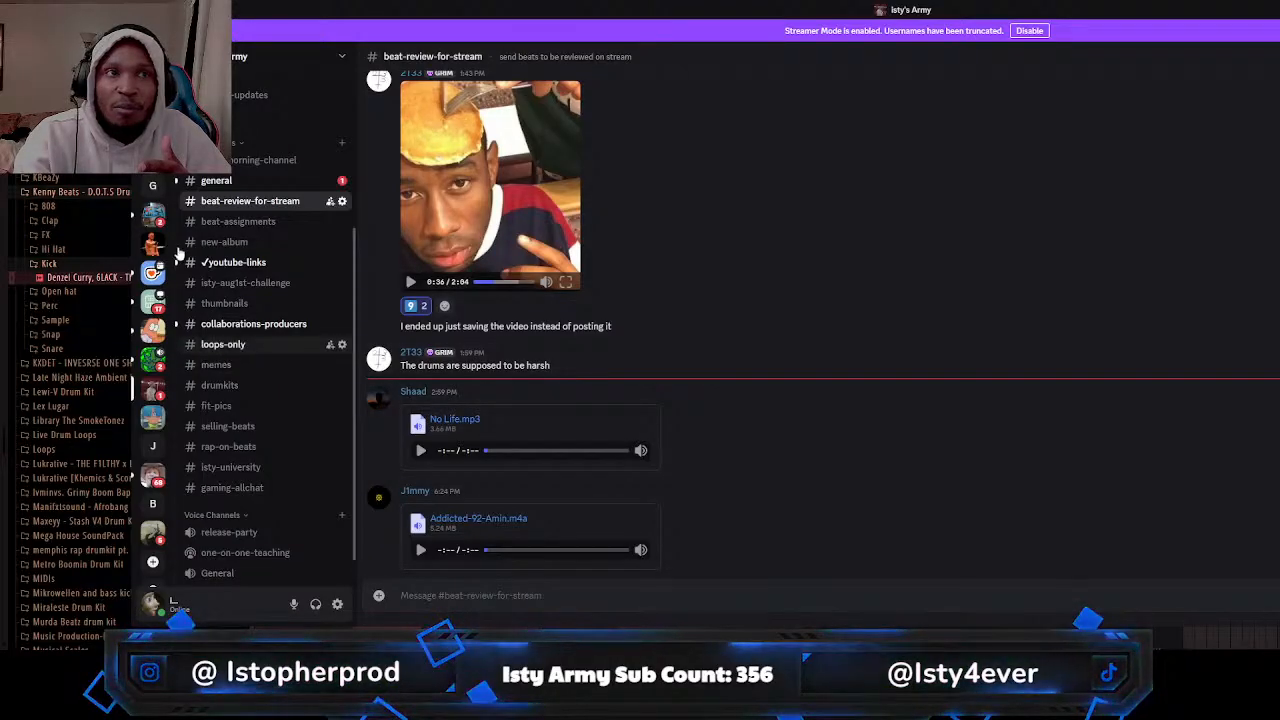
click(216, 184)
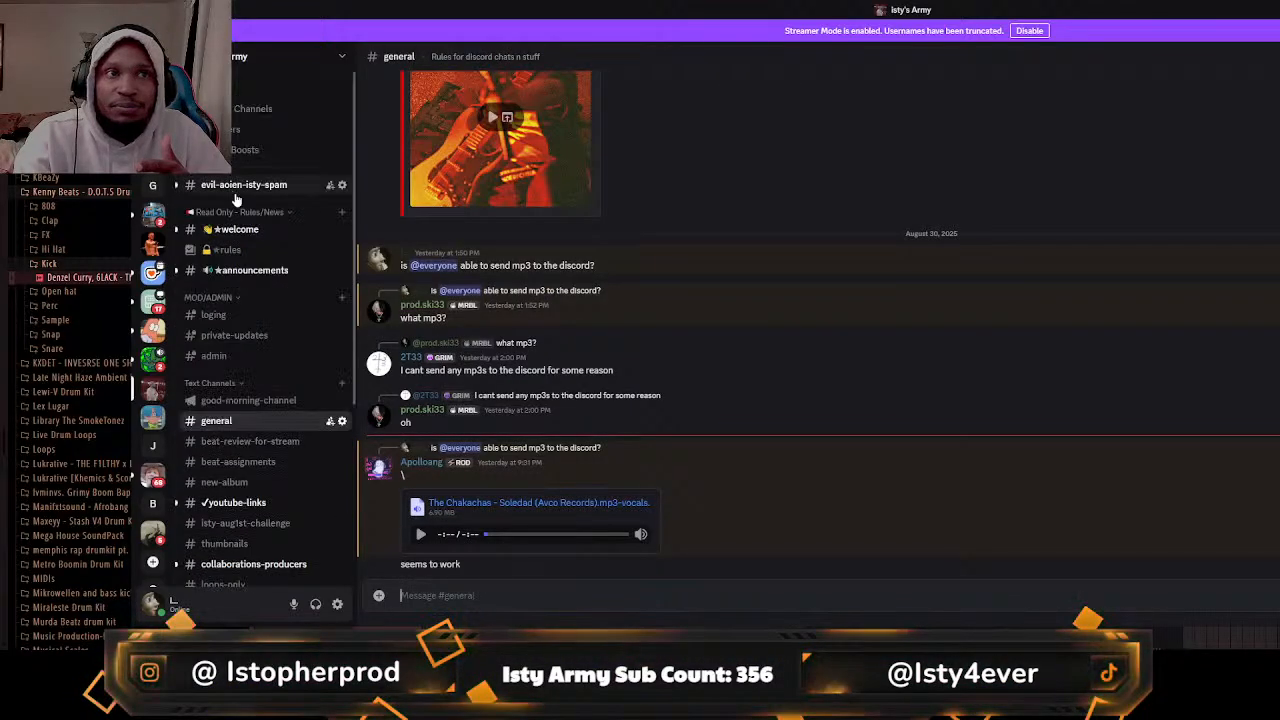
click(264, 237)
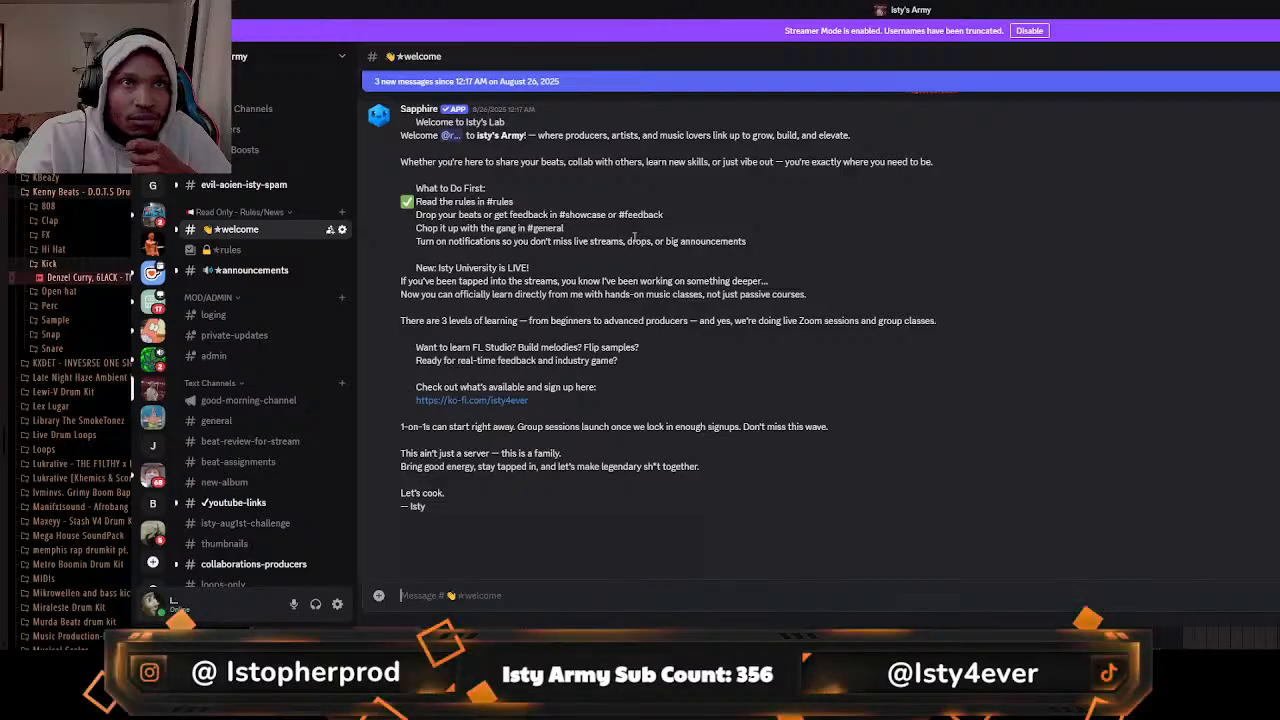
scroll(636, 240, down, 5)
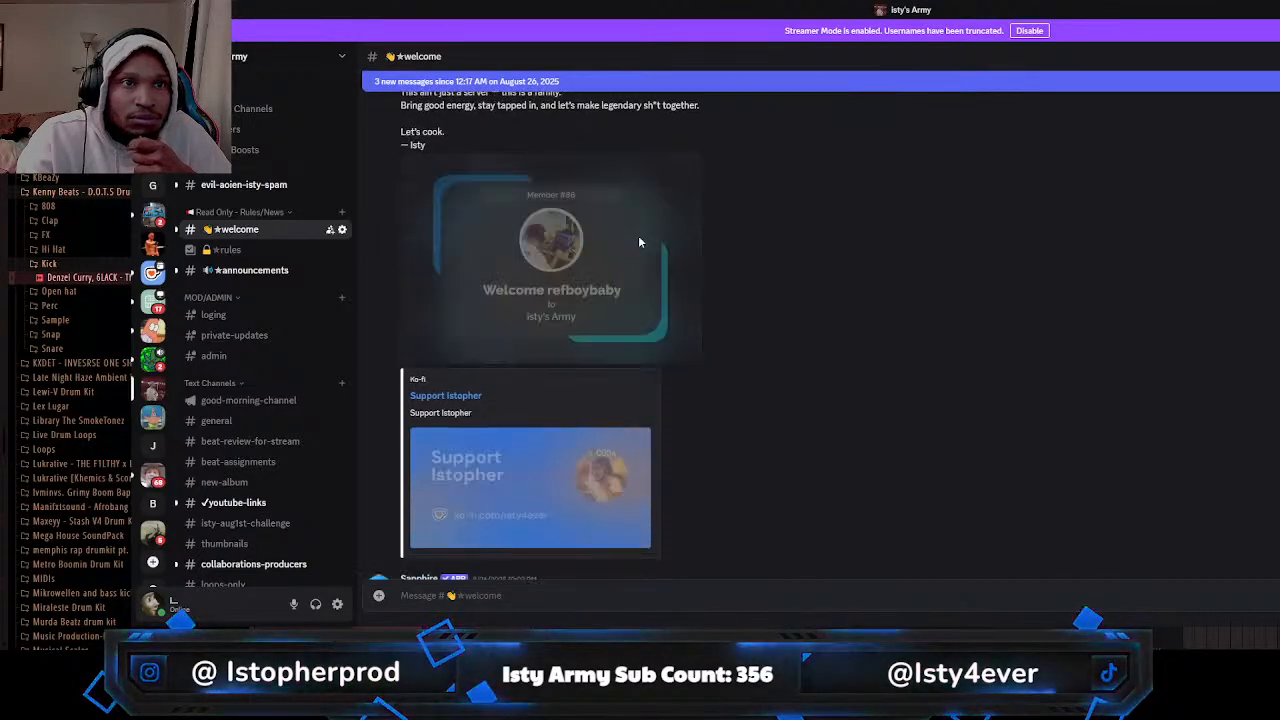
scroll(639, 242, down, 10)
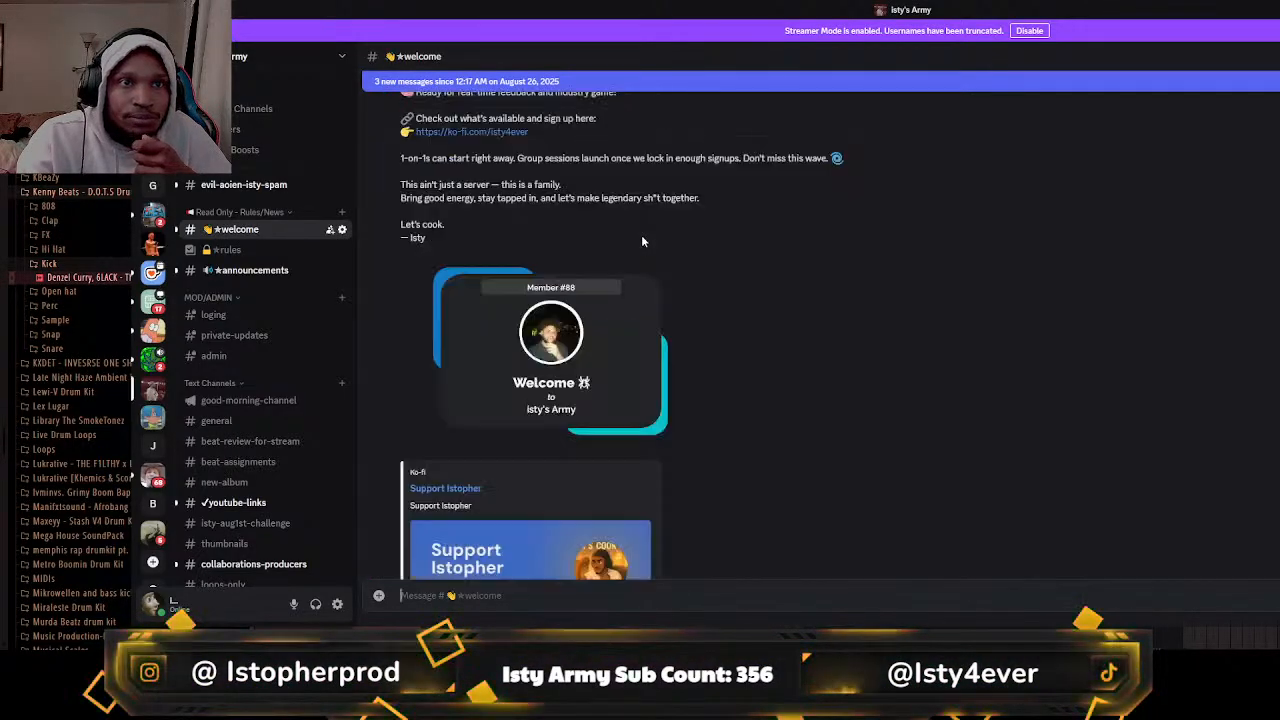
scroll(641, 234, down, 2)
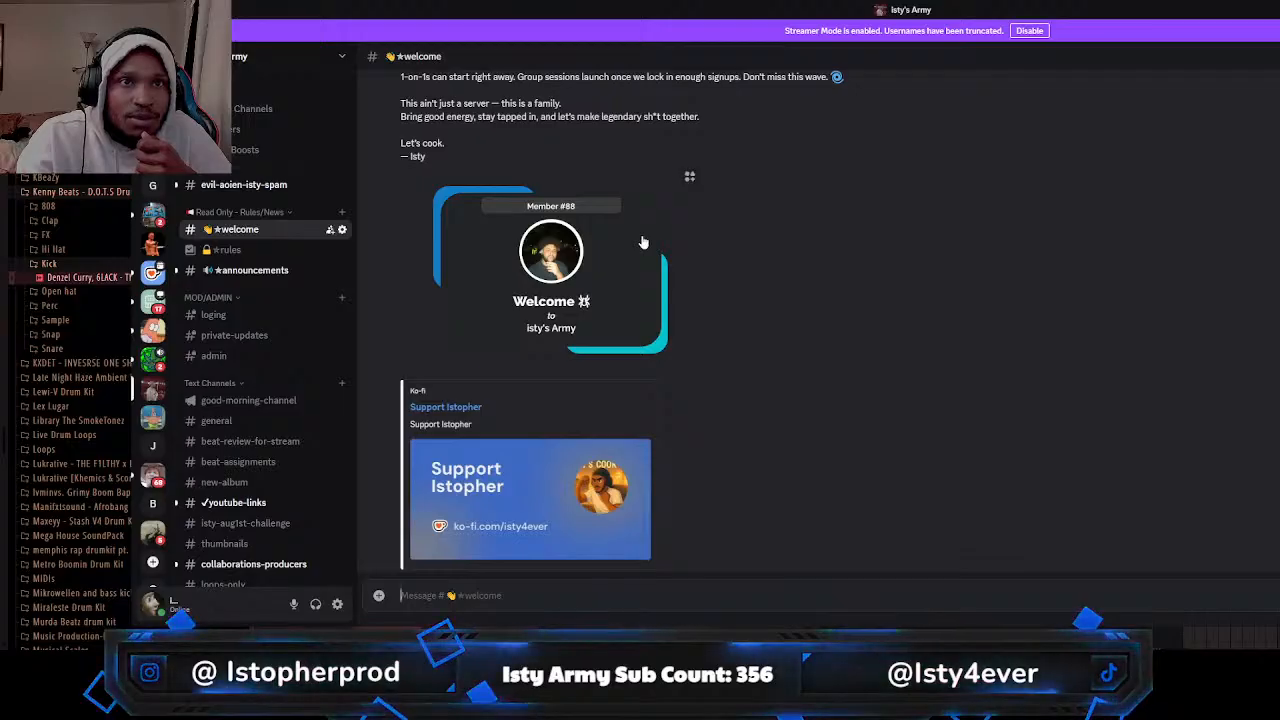
scroll(643, 242, up, 8)
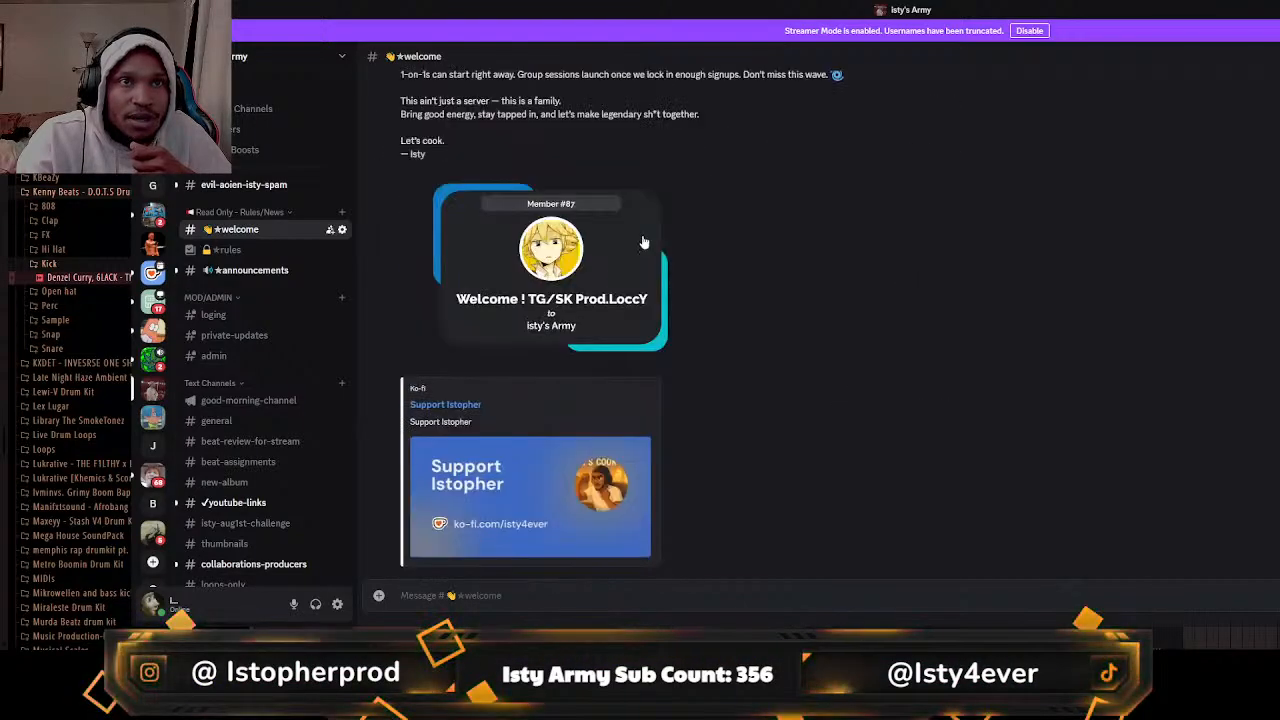
scroll(645, 240, up, 8)
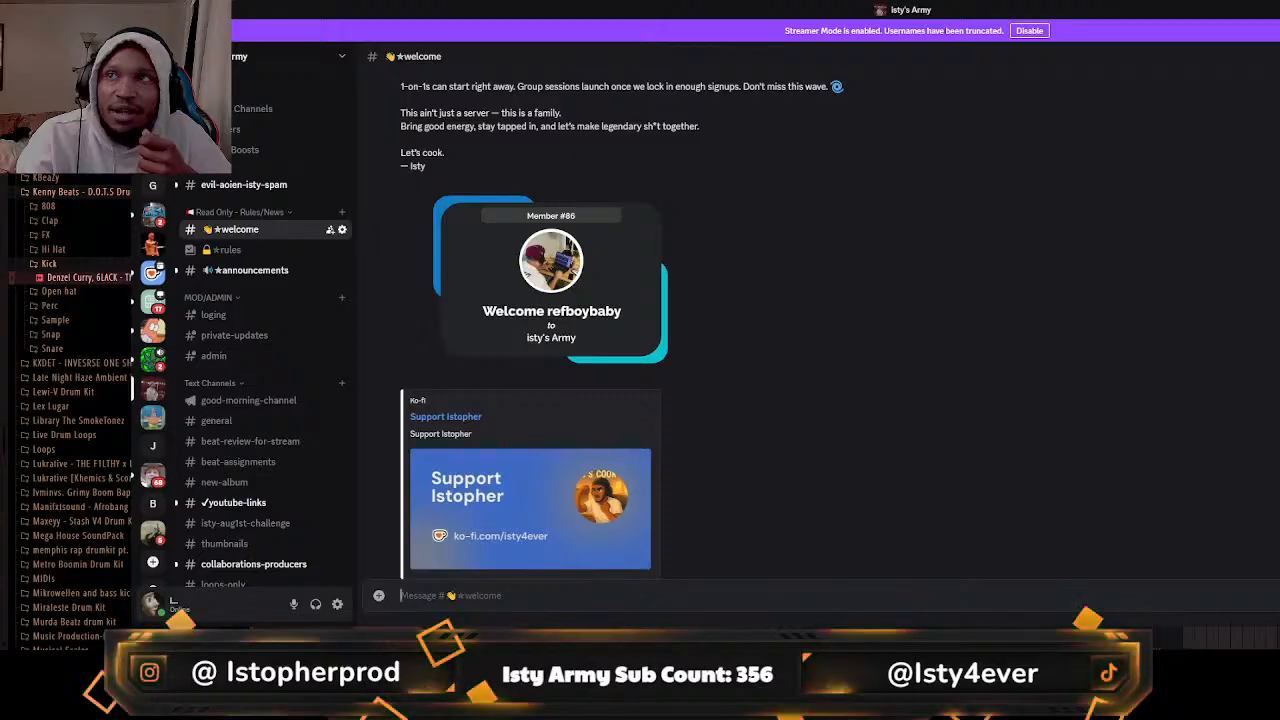
key(alt+Tab)
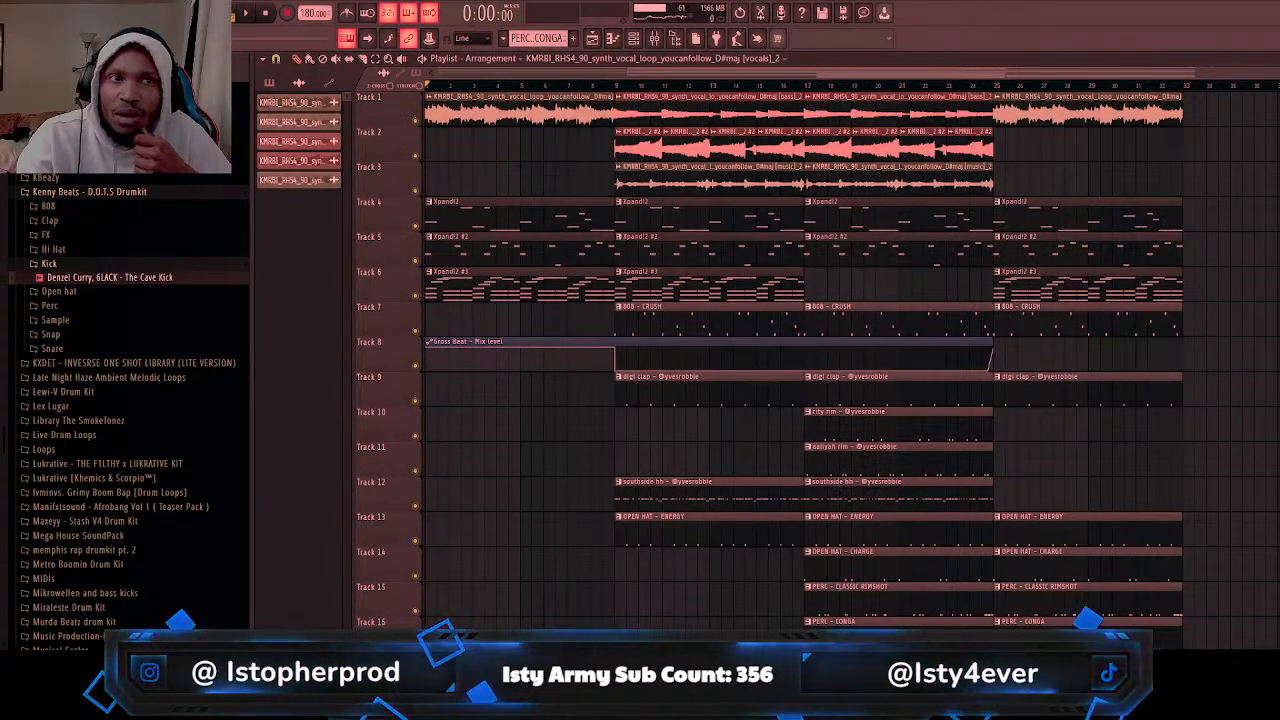